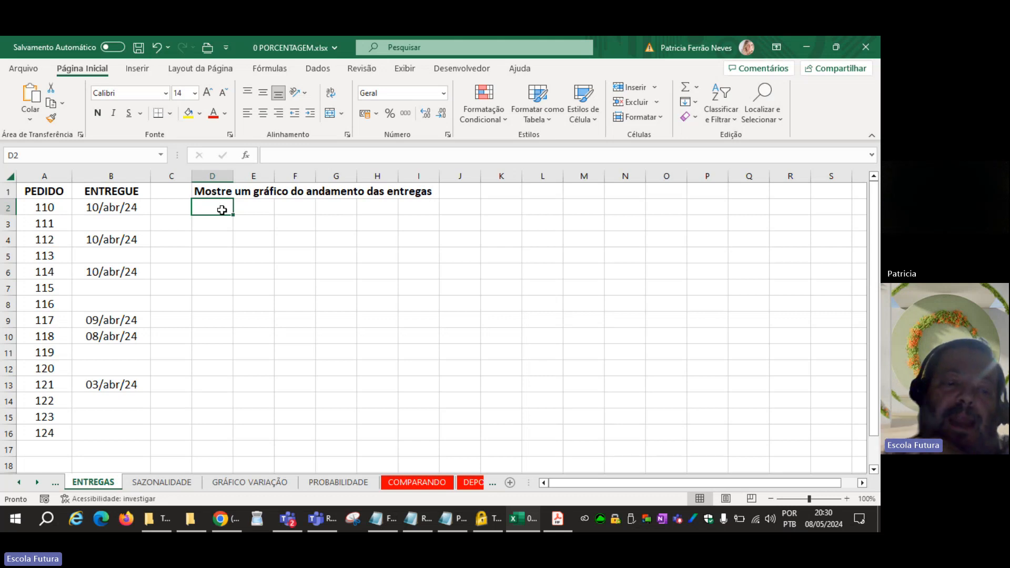
# Step: Review the percentage charts on the INDICADOR DE PORCENTUAL sheet, and return to the ENTREGAS sheet
pyautogui.click(19, 487)
pyautogui.click(19, 487)
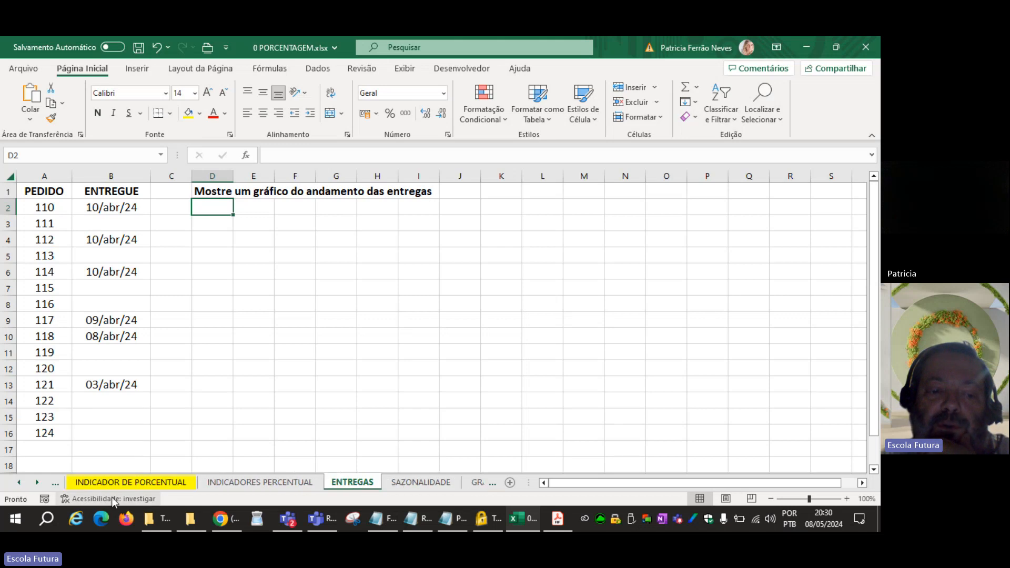
pyautogui.click(241, 484)
pyautogui.click(168, 481)
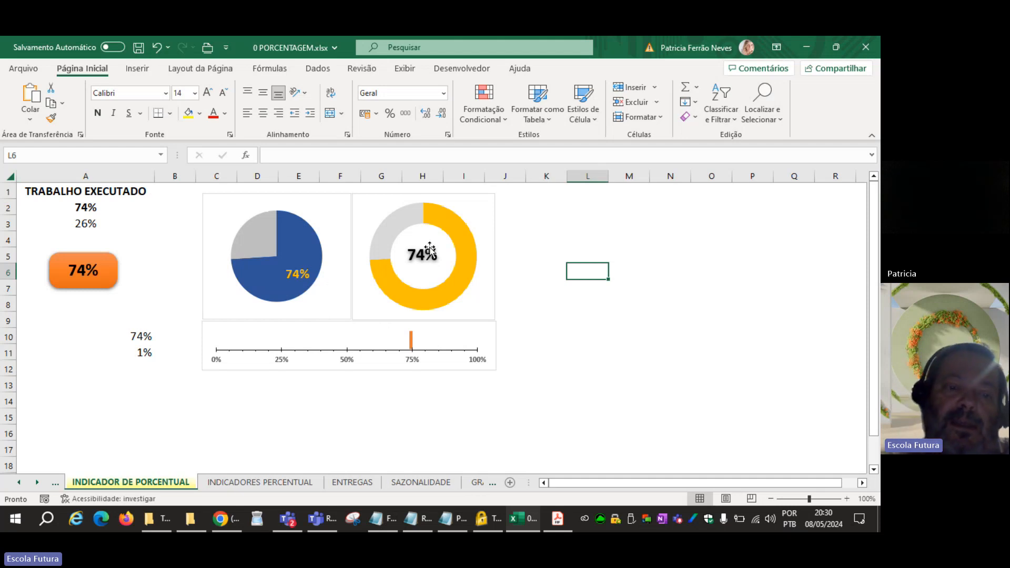
pyautogui.click(365, 483)
pyautogui.click(226, 256)
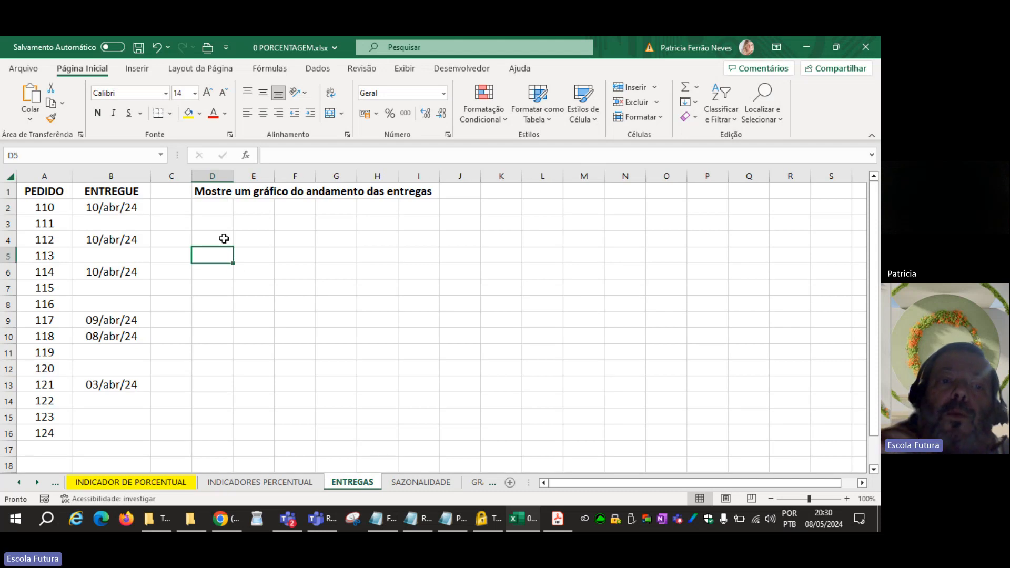
# Step: Widen column D to 12,14 and save the workbook
pyautogui.click(223, 213)
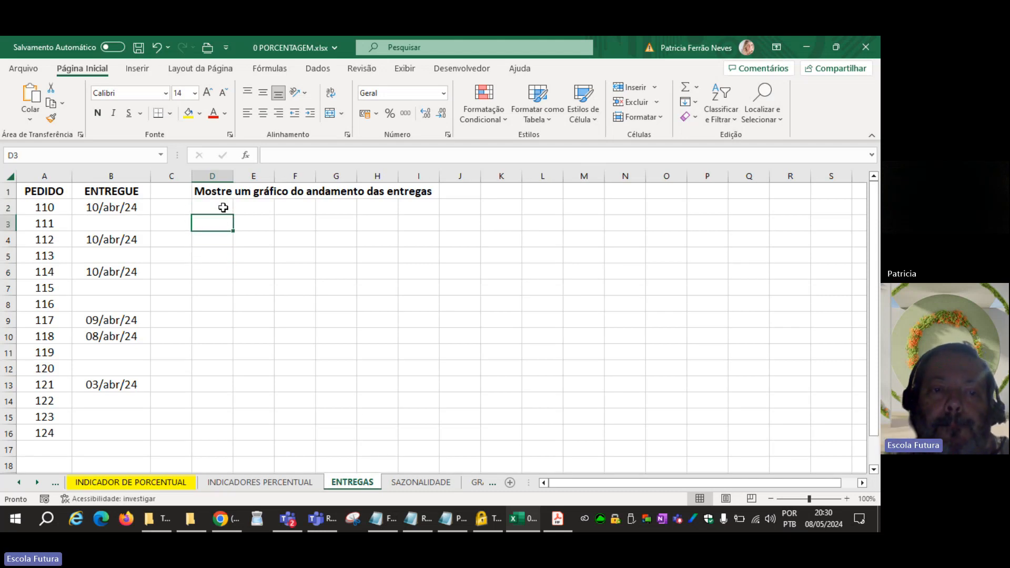
pyautogui.moveTo(233, 175); pyautogui.dragTo(251, 175)
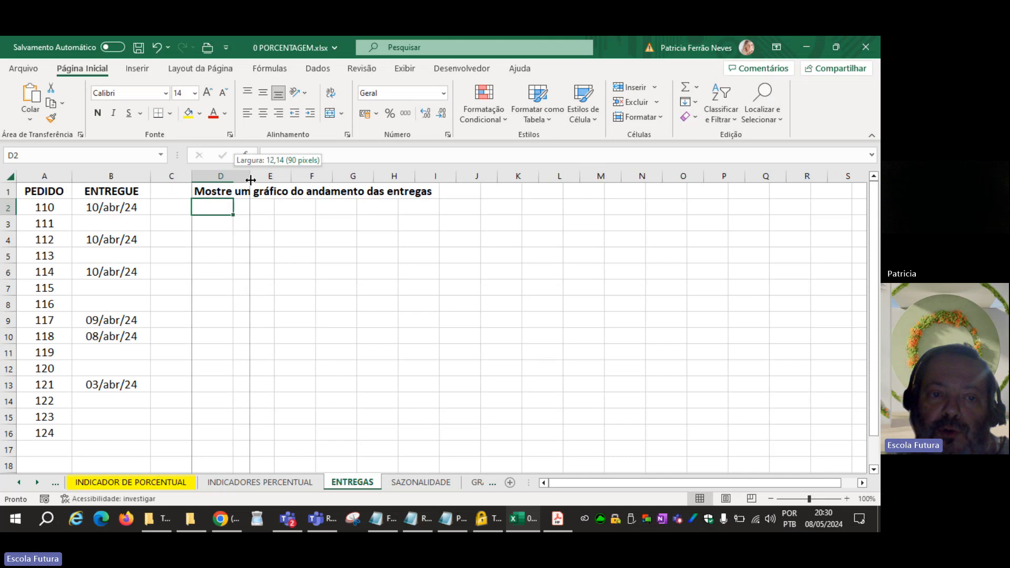
pyautogui.click(239, 268)
pyautogui.click(138, 47)
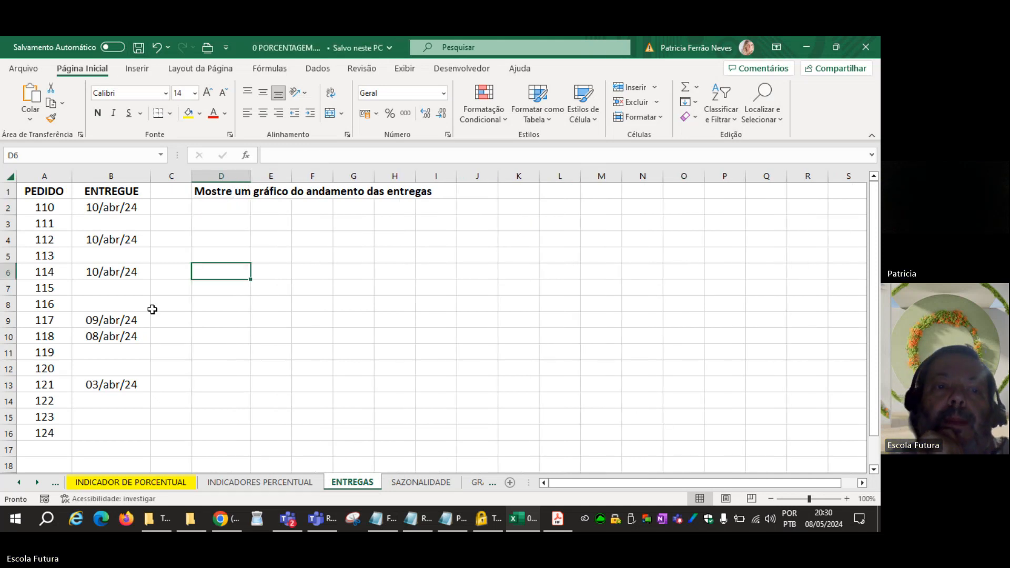
pyautogui.moveTo(224, 211); pyautogui.dragTo(241, 229)
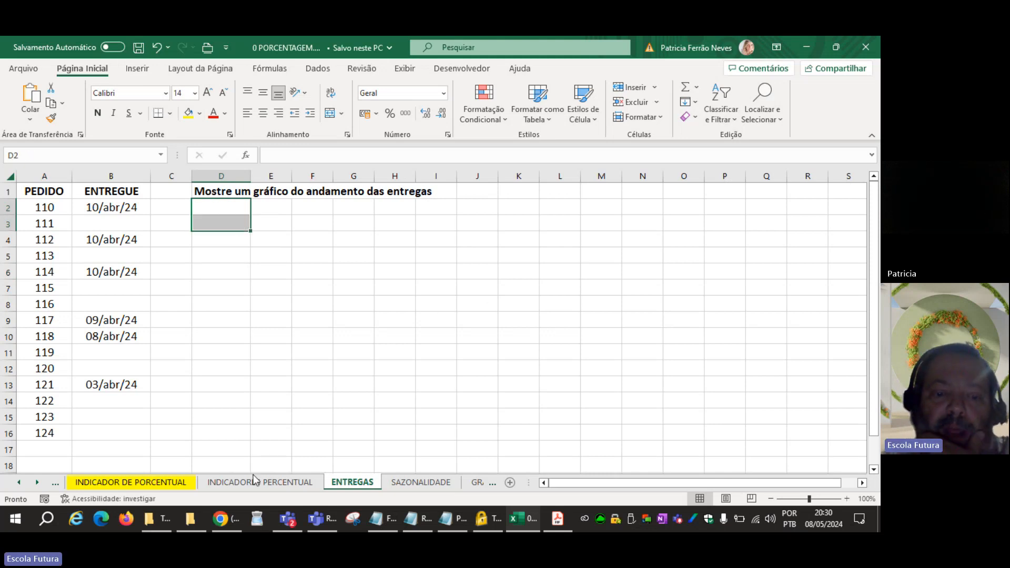
pyautogui.hotkey('alt', 'Tab')
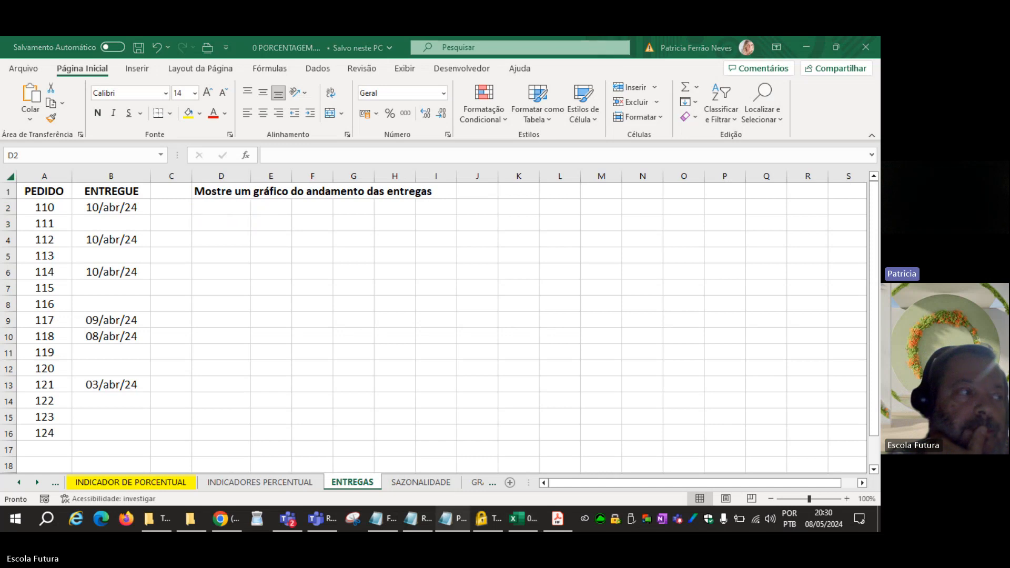
pyautogui.hotkey('alt', 'Tab')
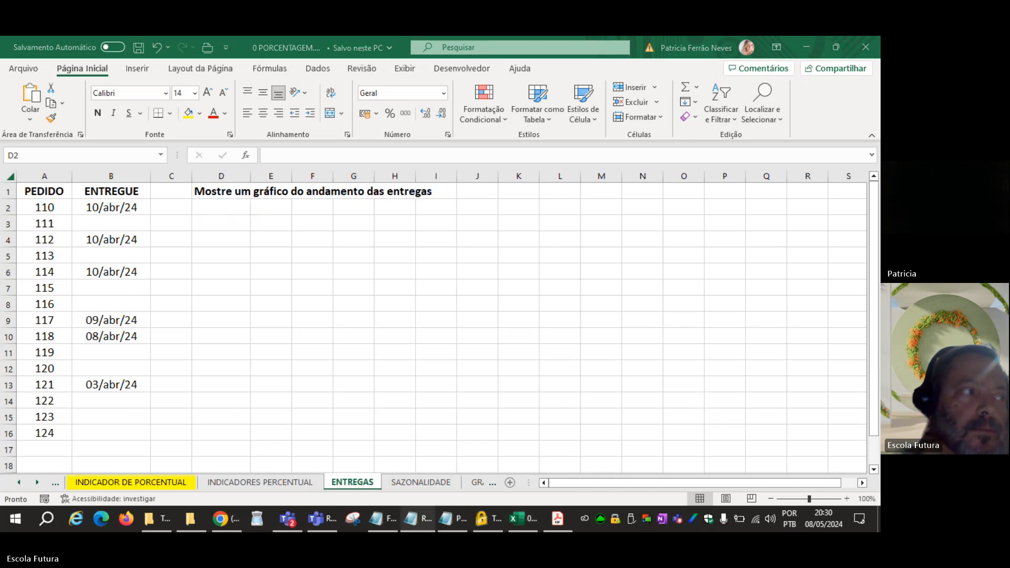
pyautogui.press('Return')
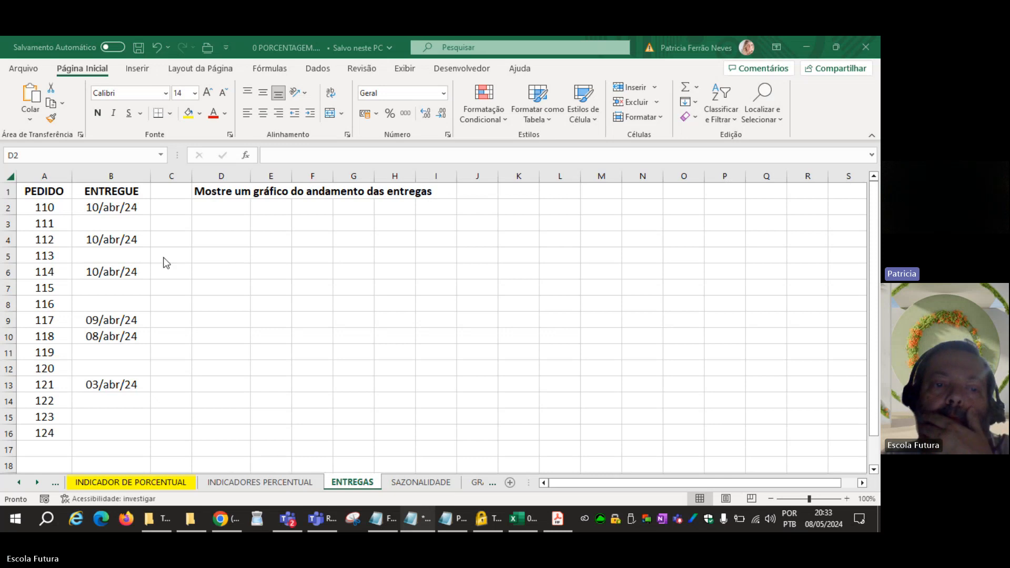
pyautogui.click(213, 208)
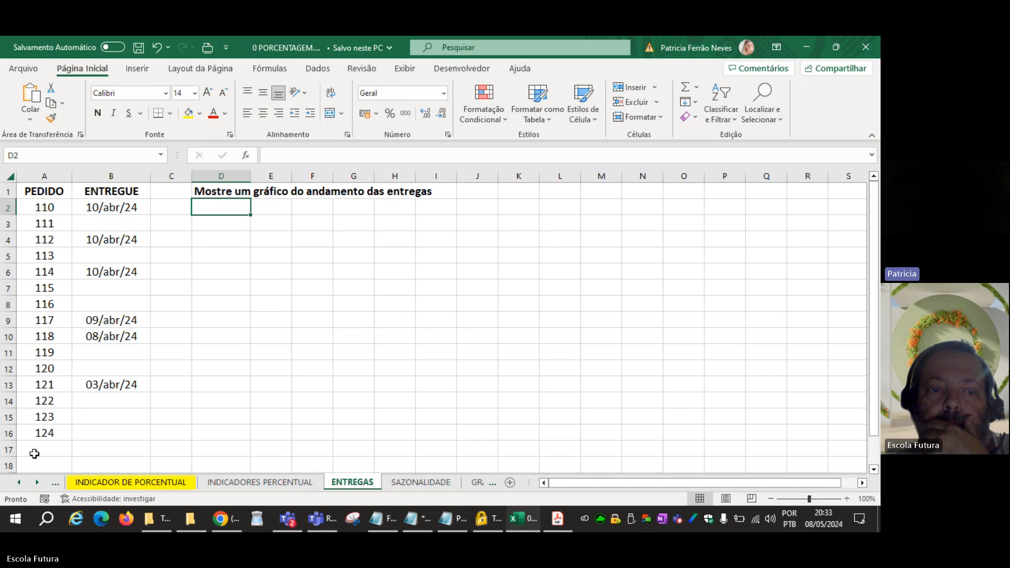
pyautogui.click(216, 252)
pyautogui.click(221, 210)
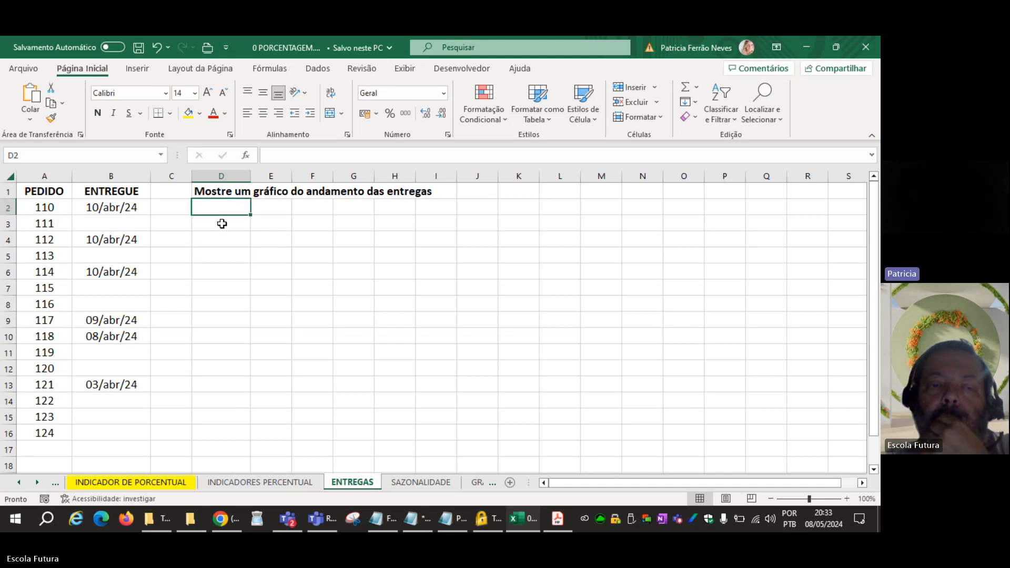
pyautogui.click(222, 224)
pyautogui.click(225, 209)
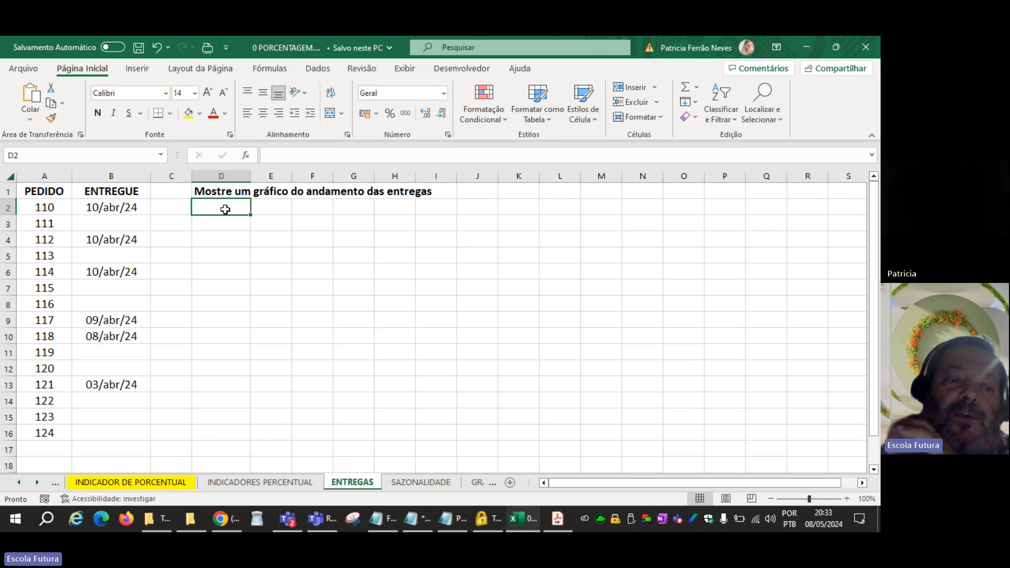
# Step: Try adding a new order in A17 and today's date as a delivery date in B15, and discard both entries
pyautogui.click(62, 445)
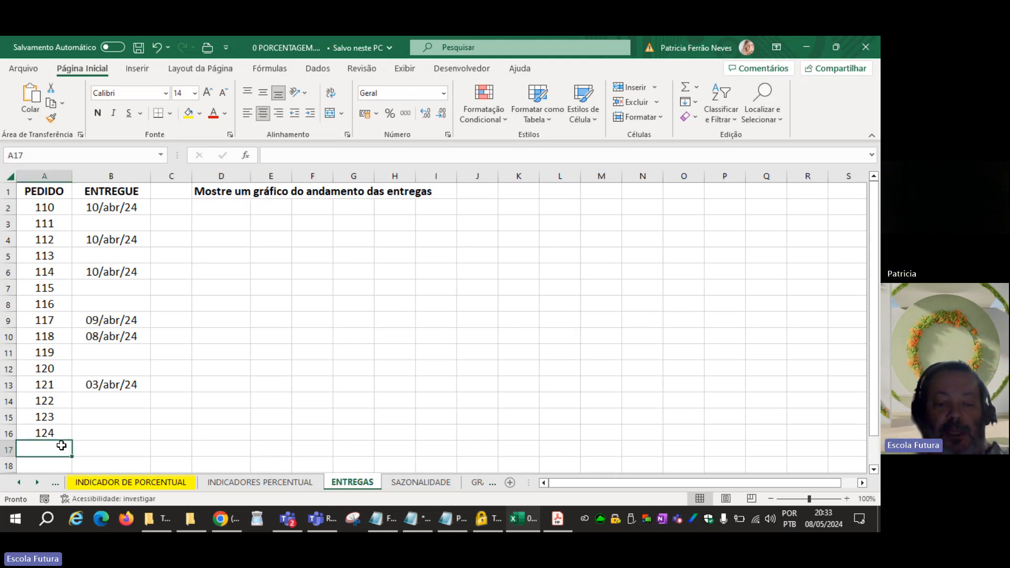
pyautogui.write('125')
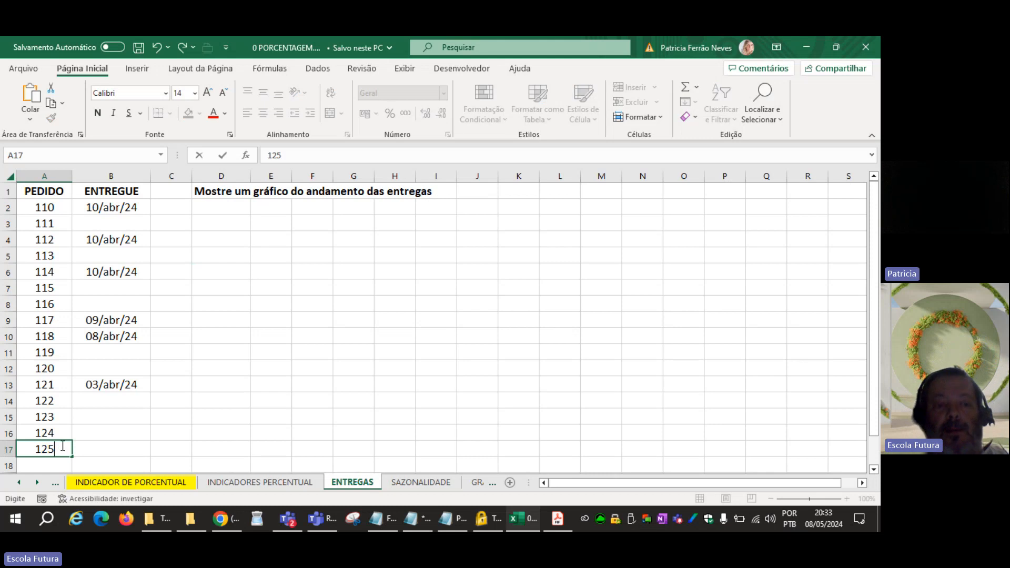
pyautogui.press('Tab')
pyautogui.press('Up')
pyautogui.press('Up')
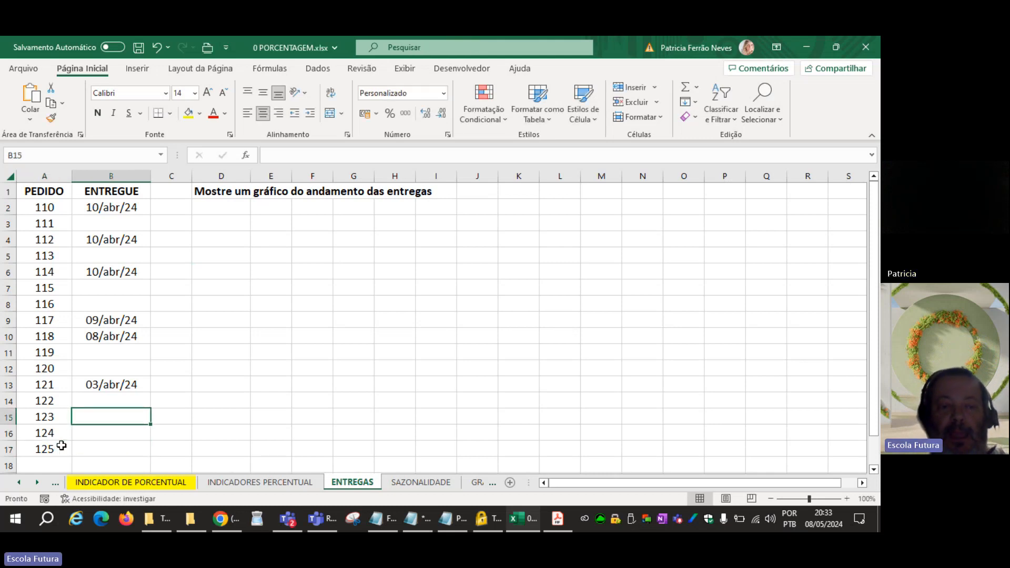
pyautogui.hotkey('ctrl', ';')
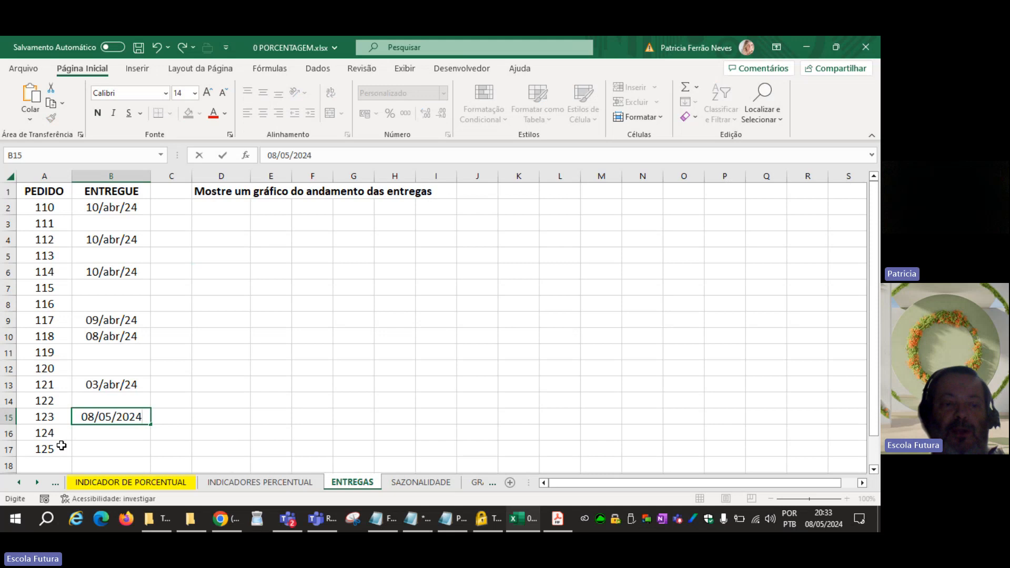
pyautogui.press('Escape')
pyautogui.click(61, 446)
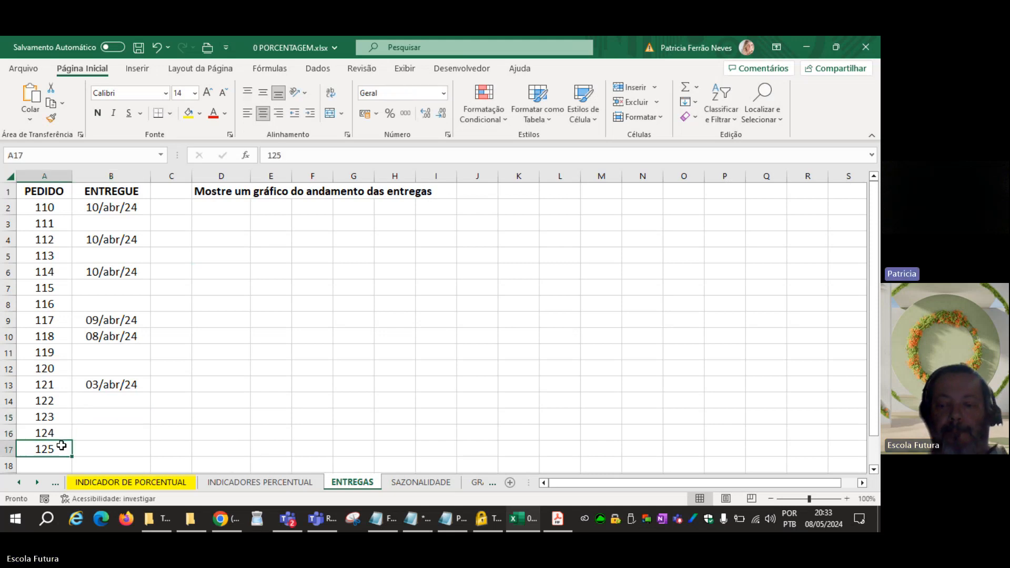
pyautogui.press('Delete')
pyautogui.press('Right')
pyautogui.press('Right')
pyautogui.press('Right')
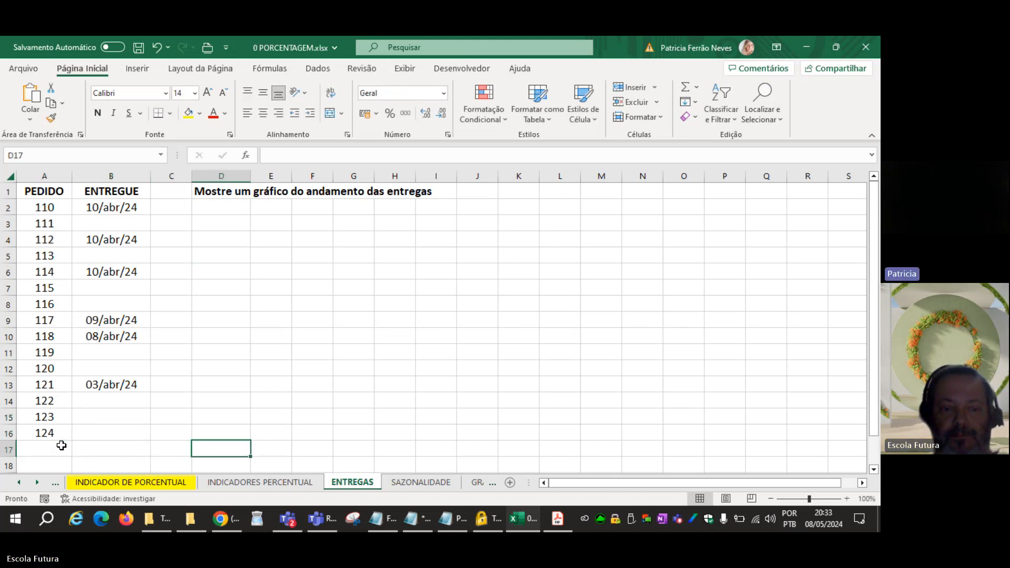
pyautogui.hotkey('ctrl', 'Up')
pyautogui.press('Down')
pyautogui.press('Down')
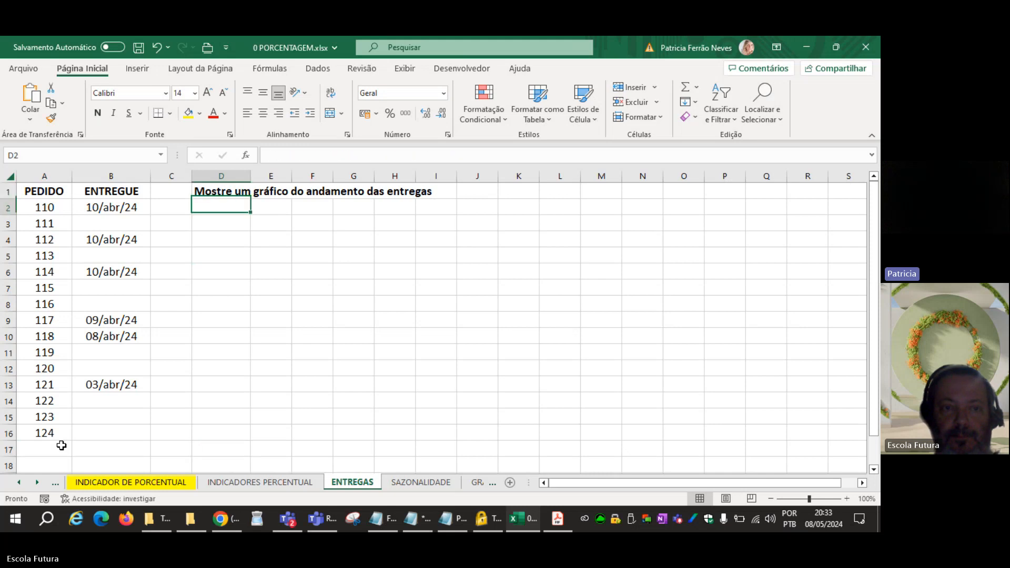
pyautogui.hotkey('ctrl', 'Up')
pyautogui.press('Down')
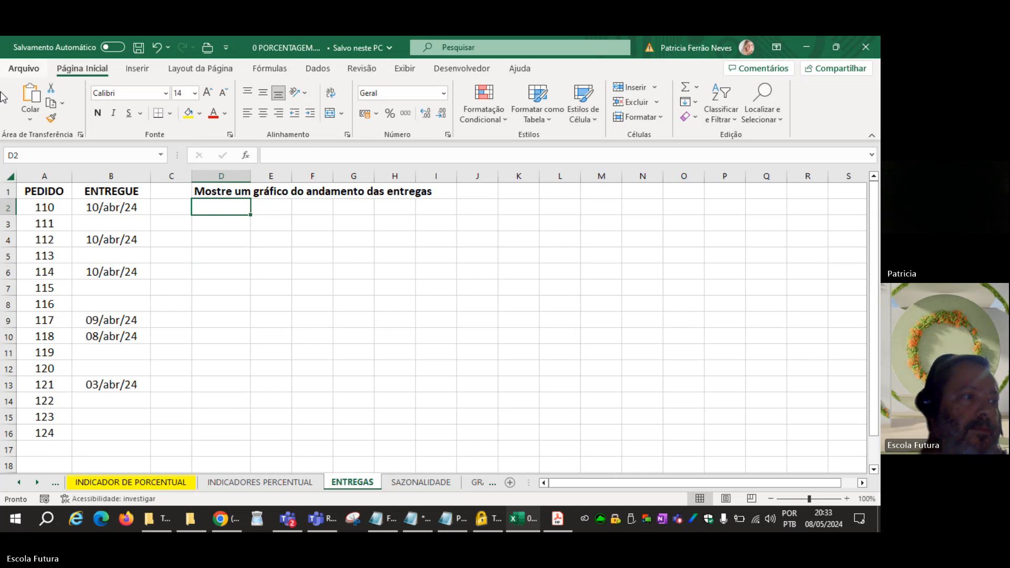
pyautogui.hotkey('alt', 'Tab')
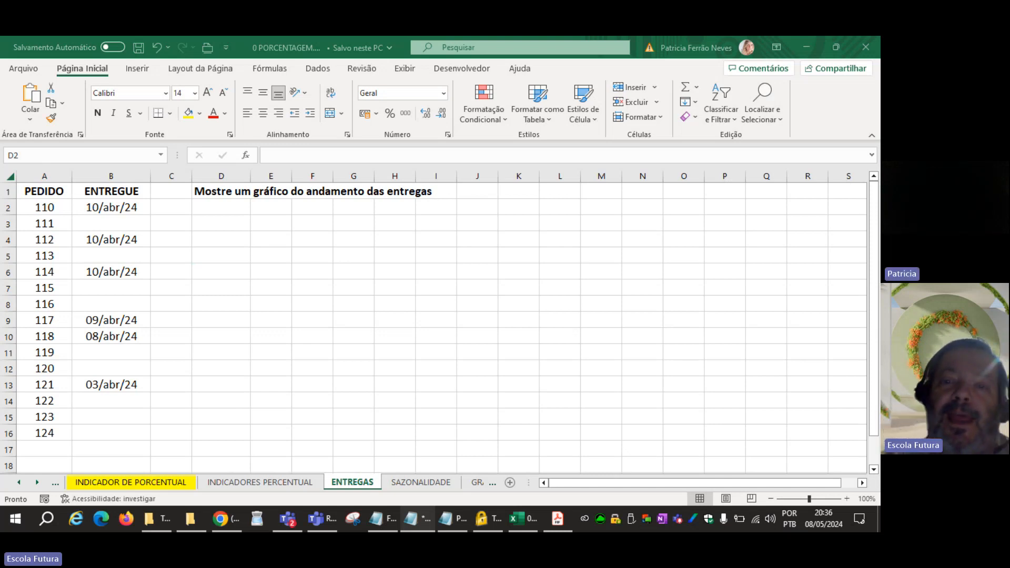
# Step: Enter the note "descontar palavra específica" in cell L2
pyautogui.click(563, 209)
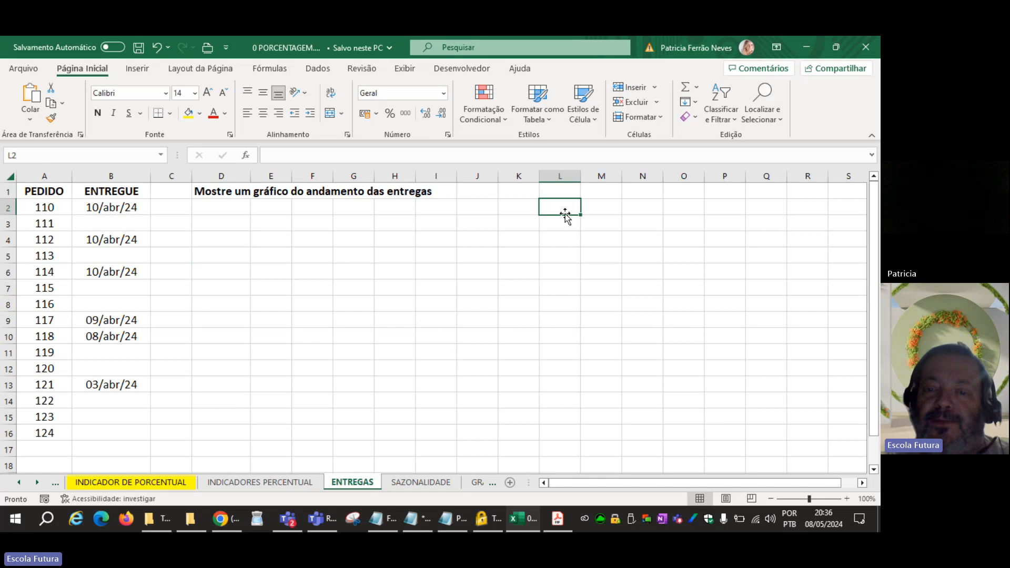
pyautogui.write('co')
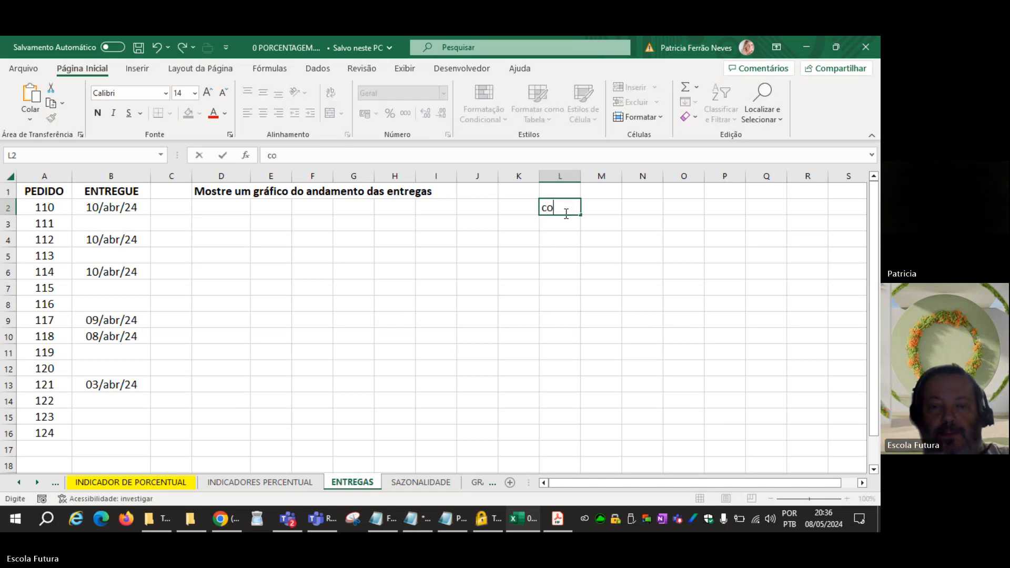
pyautogui.press('BackSpace')
pyautogui.press('BackSpace')
pyautogui.write('descontar')
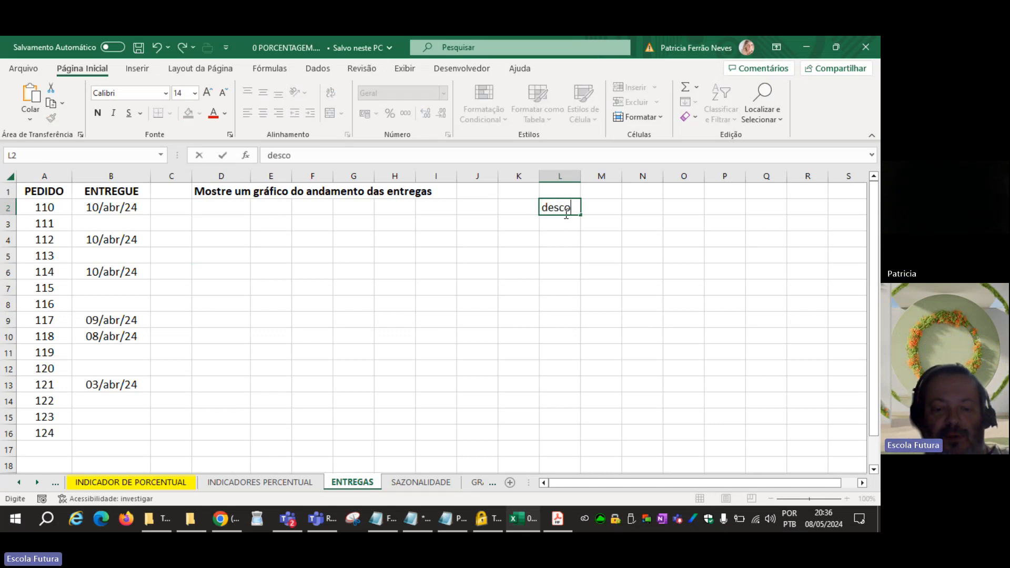
pyautogui.write(' palavra')
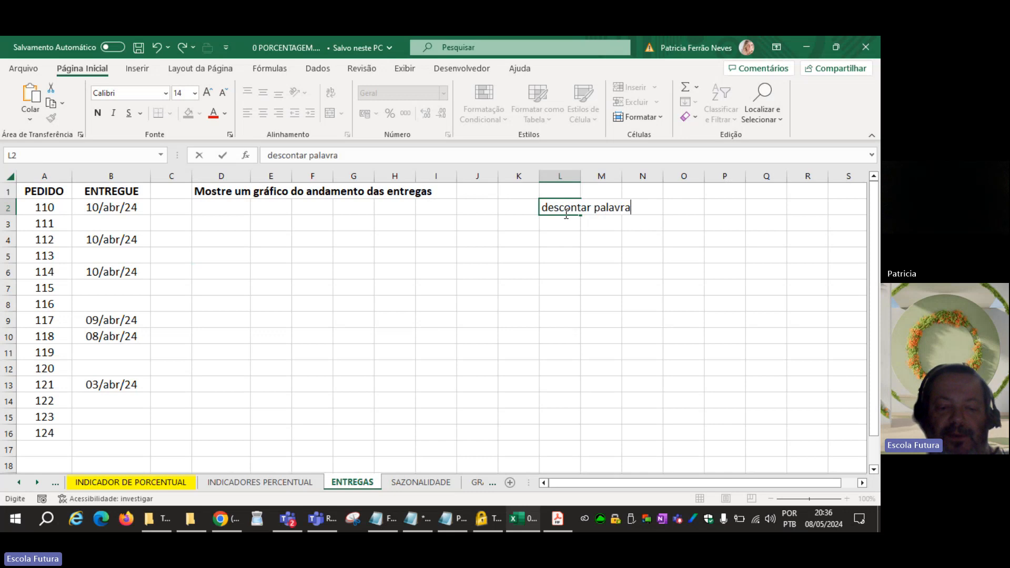
pyautogui.write(' específica')
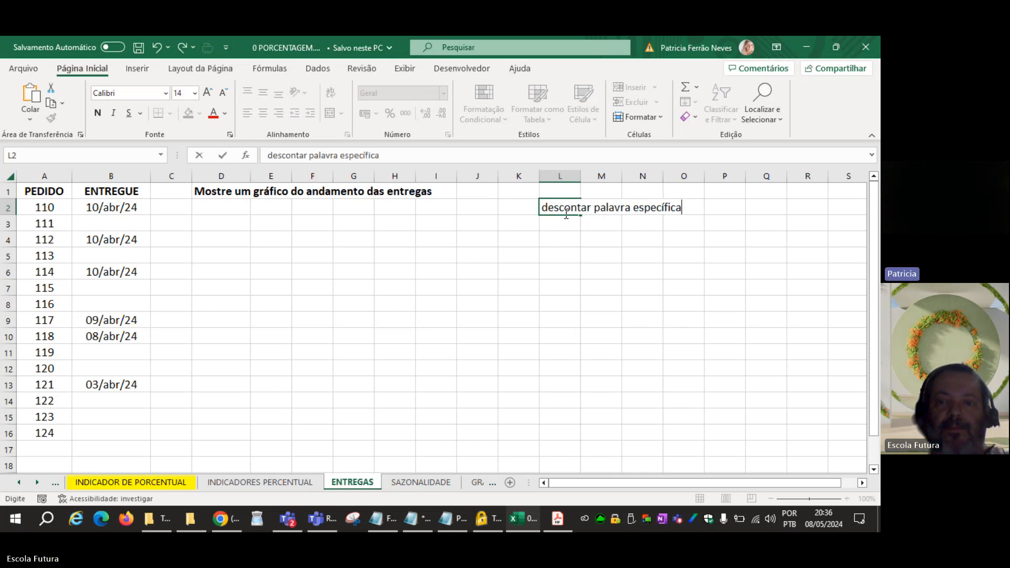
pyautogui.press('Return')
pyautogui.press('Left')
pyautogui.press('Left')
pyautogui.press('Left')
pyautogui.press('Left')
pyautogui.press('Left')
pyautogui.press('Left')
pyautogui.press('Left')
pyautogui.press('Left')
pyautogui.press('Left')
pyautogui.press('Left')
pyautogui.press('Left')
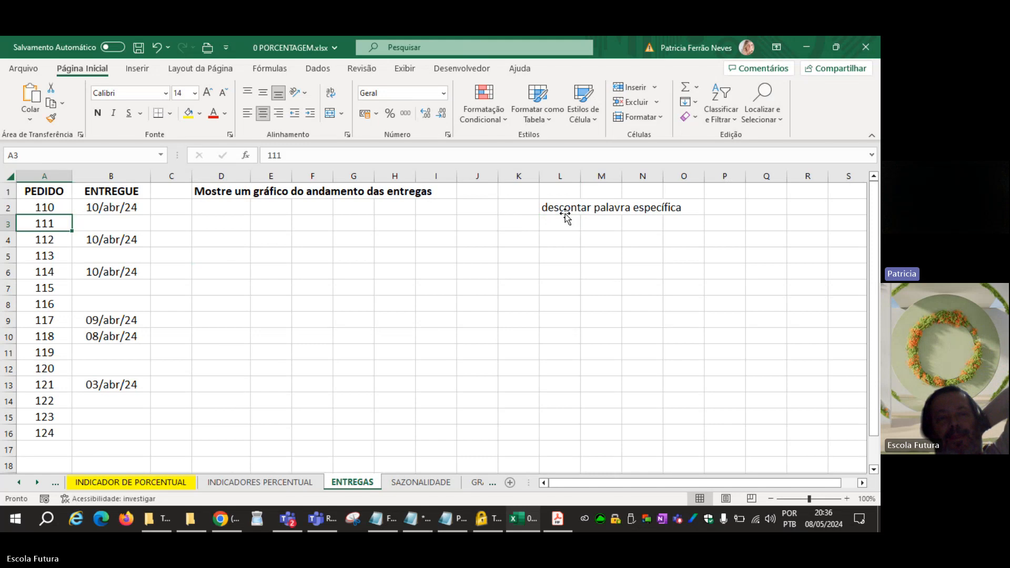
pyautogui.press('Up')
pyautogui.press('Up')
pyautogui.press('Right')
pyautogui.press('Right')
pyautogui.press('Right')
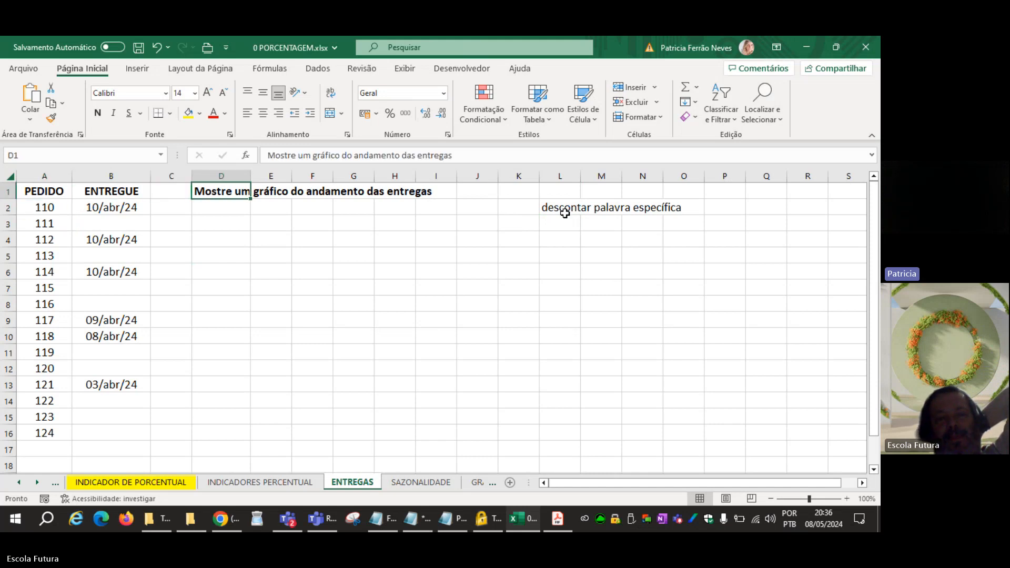
pyautogui.press('Left')
pyautogui.press('Left')
pyautogui.press('Left')
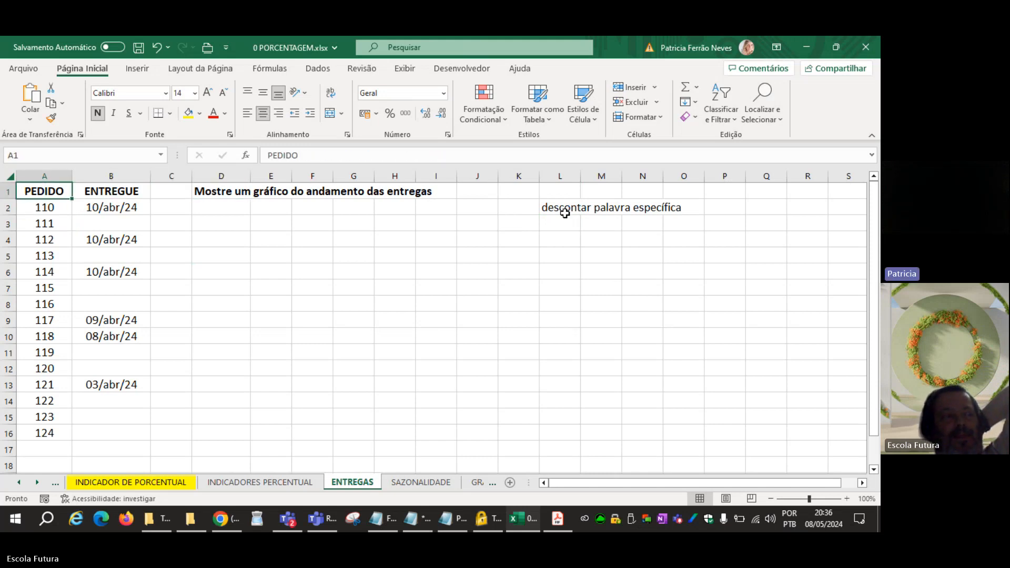
pyautogui.press('Down')
pyautogui.press('Down')
pyautogui.press('Up')
pyautogui.press('Up')
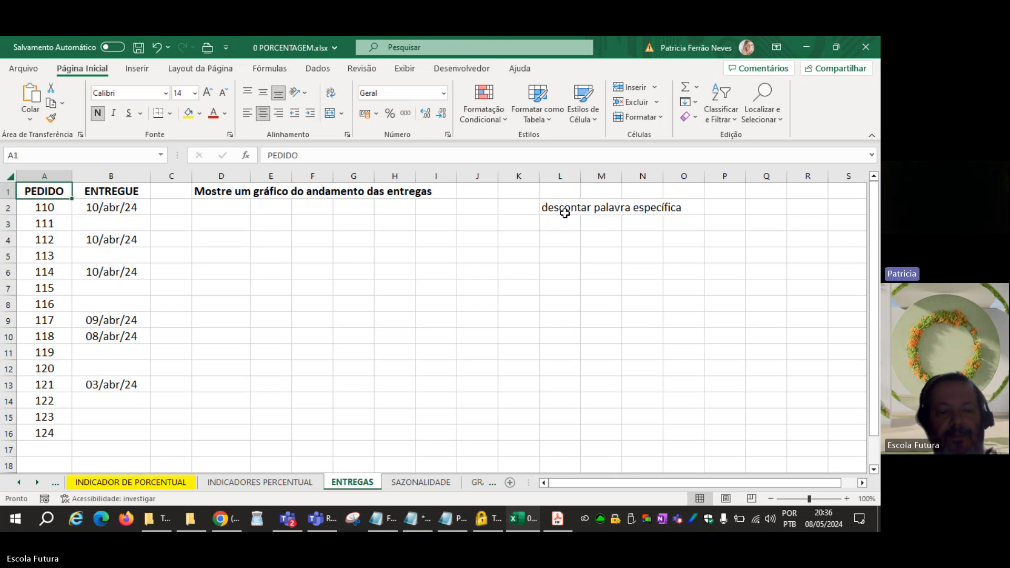
pyautogui.hotkey('alt', 'Tab')
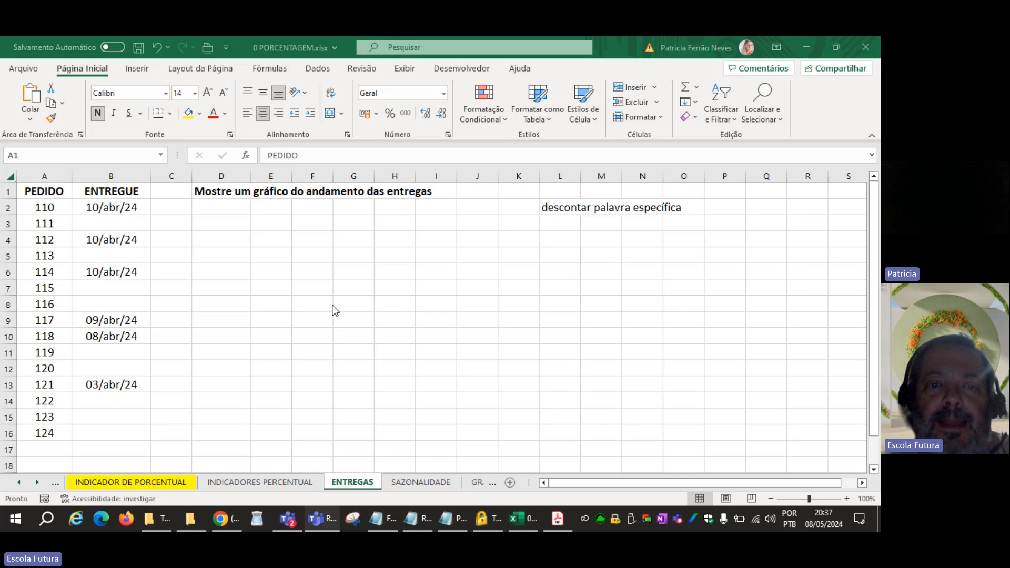
# Step: Try counting the filled cells of column A in D2 with =CONT.VALORES(A:A)
pyautogui.click(242, 210)
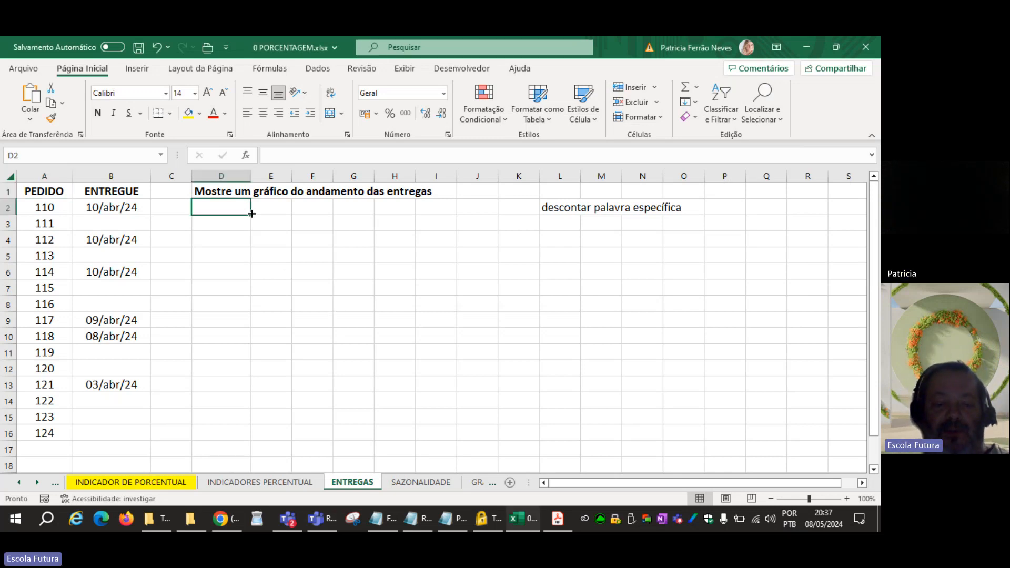
pyautogui.write('=con')
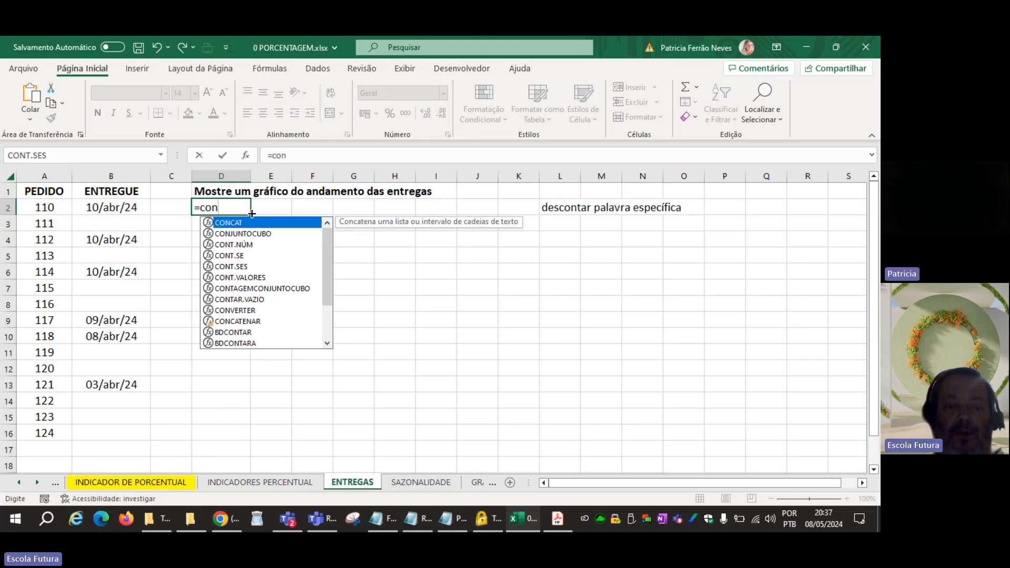
pyautogui.write('t')
pyautogui.doubleClick(257, 249)
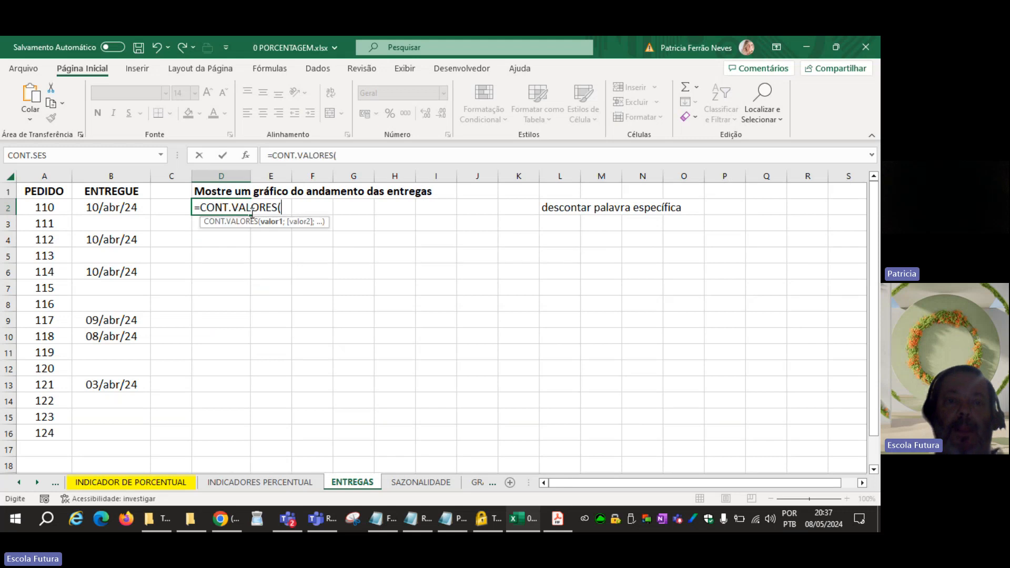
pyautogui.click(58, 177)
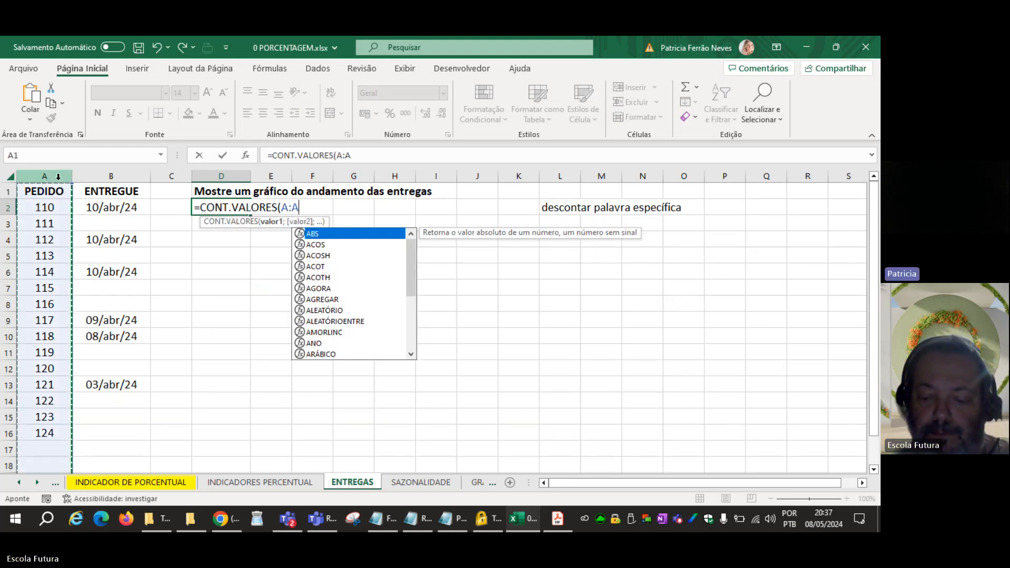
pyautogui.write(')')
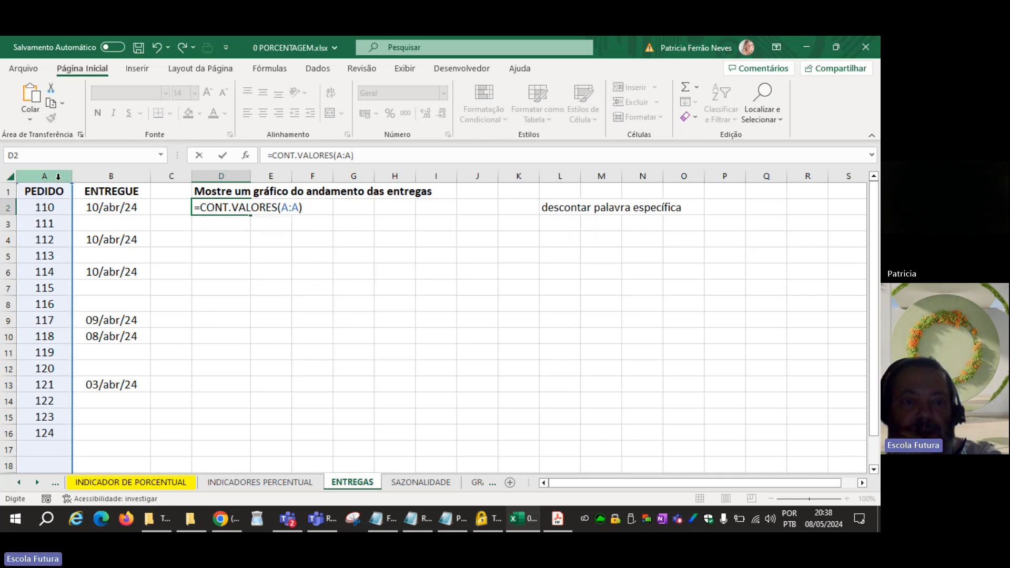
pyautogui.hotkey('ctrl', 'Return')
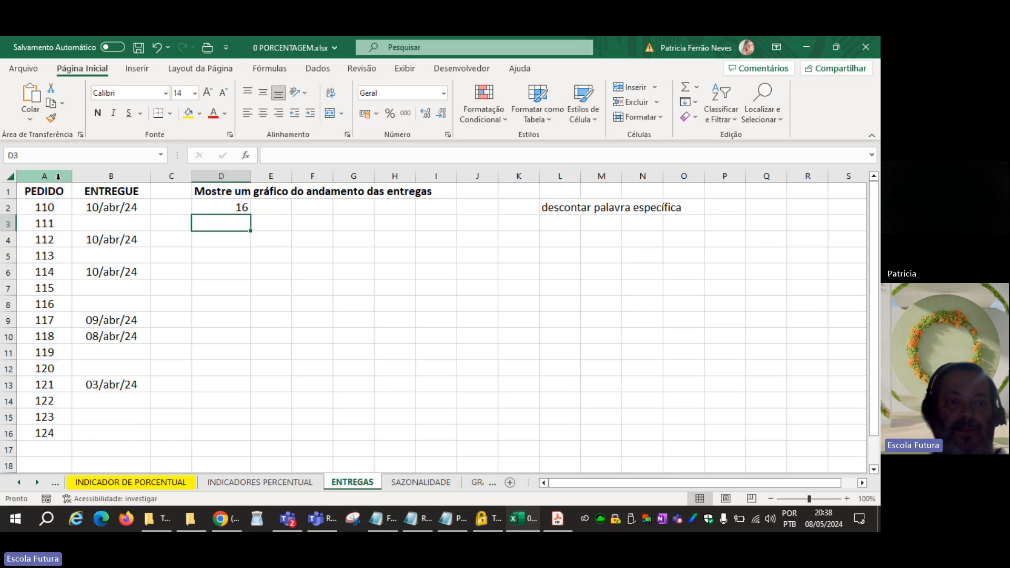
# Step: Enter the label "PEDIDOS FEITOS" in D2, replacing its formula, and make it bold
pyautogui.write('PEDIDO')
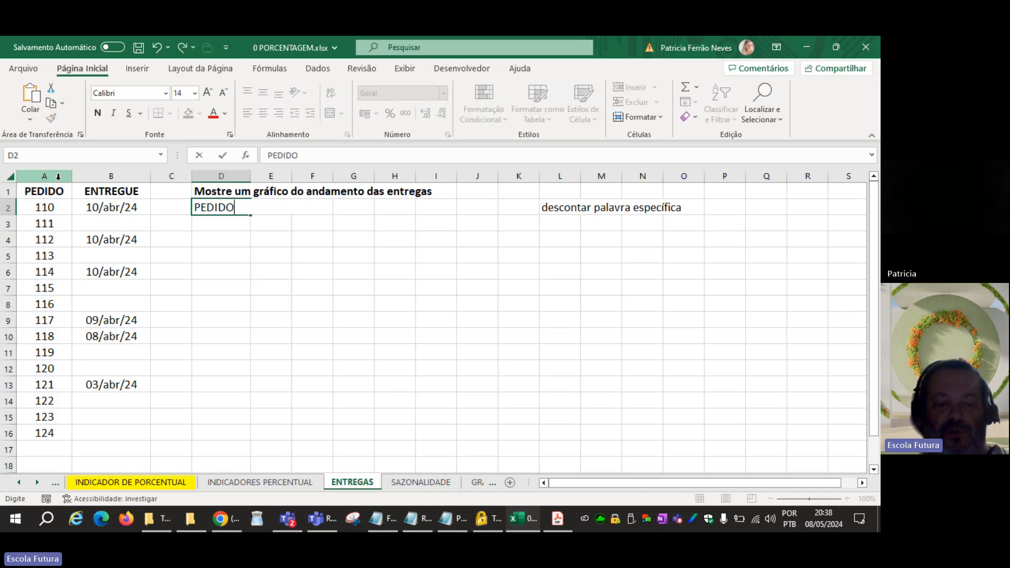
pyautogui.write('S FEITOS')
pyautogui.press('Return')
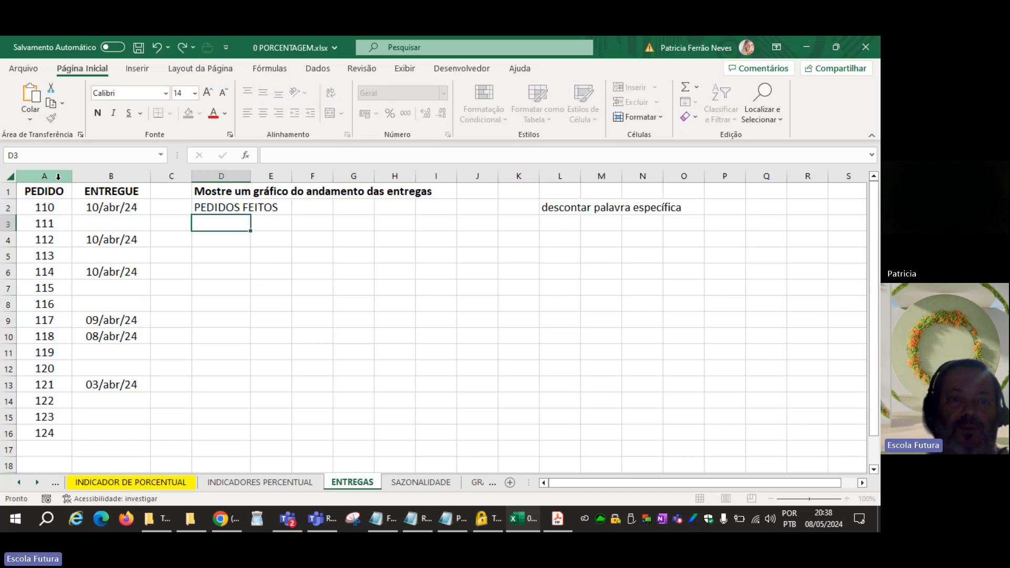
pyautogui.press('Up')
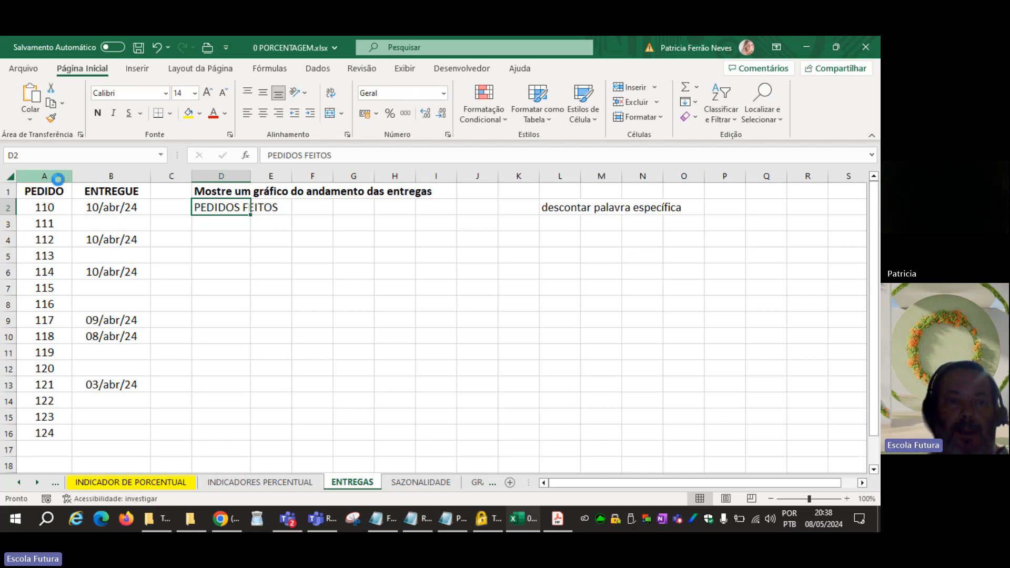
pyautogui.hotkey('ctrl', 'n')
# Step: Enter the label "PEDIDOS ENTREGUES" in D3 and make it bold
pyautogui.press('Return')
pyautogui.write('PEDIDOS ')
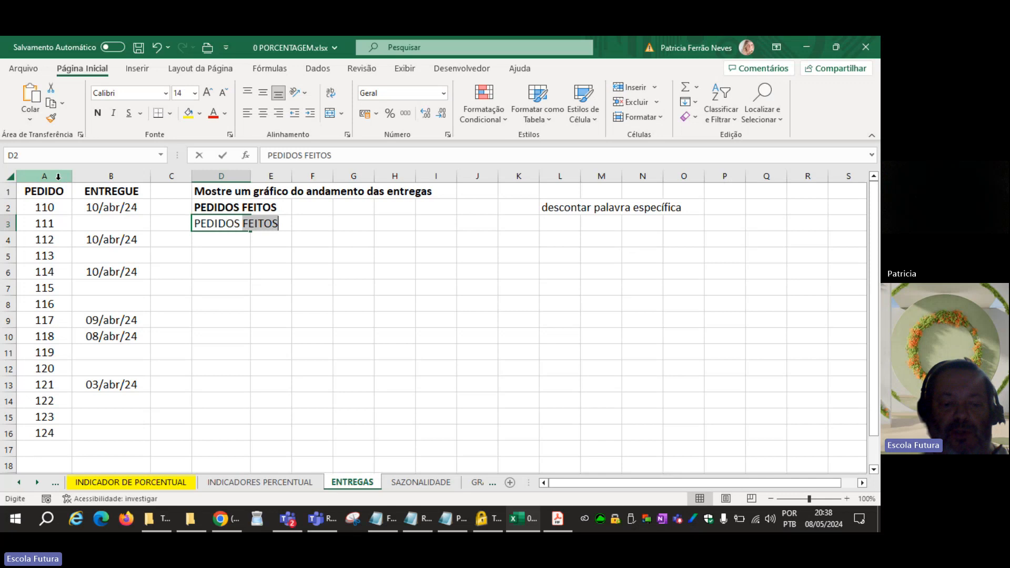
pyautogui.write('ENTREGUS')
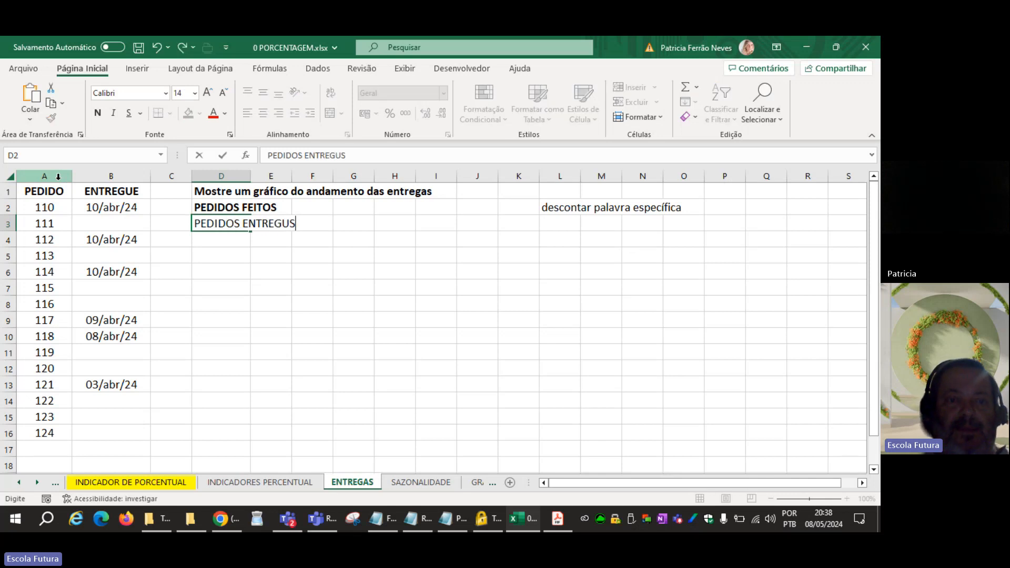
pyautogui.press('BackSpace')
pyautogui.write('ES')
pyautogui.press('Return')
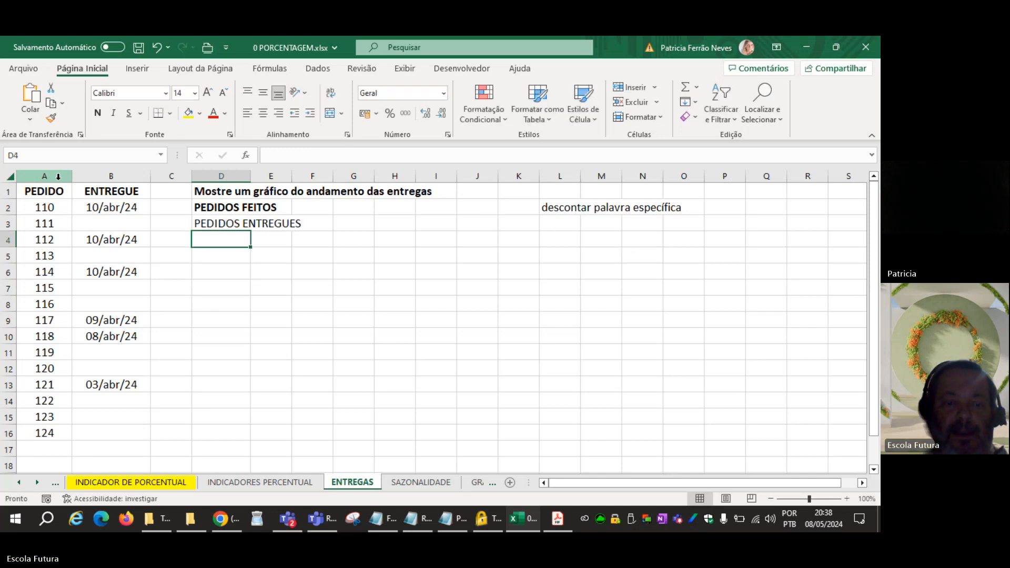
pyautogui.press('Up')
pyautogui.hotkey('ctrl', 'n')
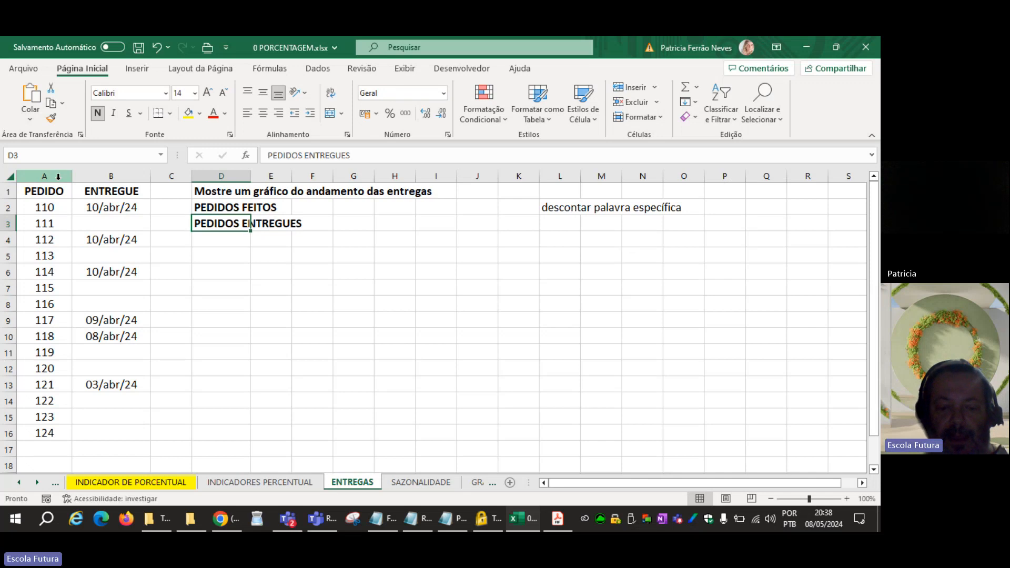
# Step: Enter the label "% PEDIDOS ENTREGUES" in D4 and make it bold
pyautogui.press('Return')
pyautogui.write('% ')
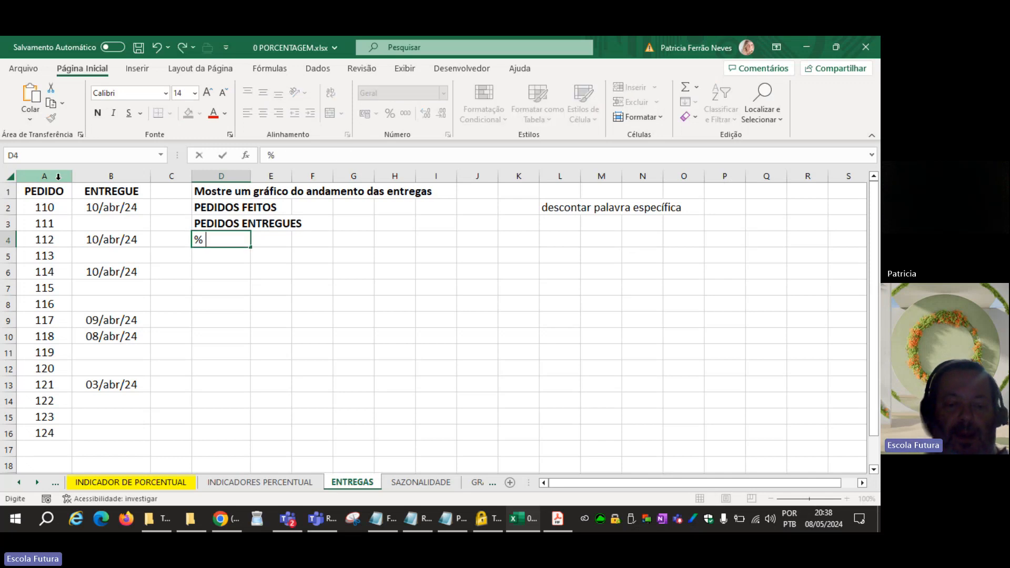
pyautogui.write('PEDIDOS ENTREGUES')
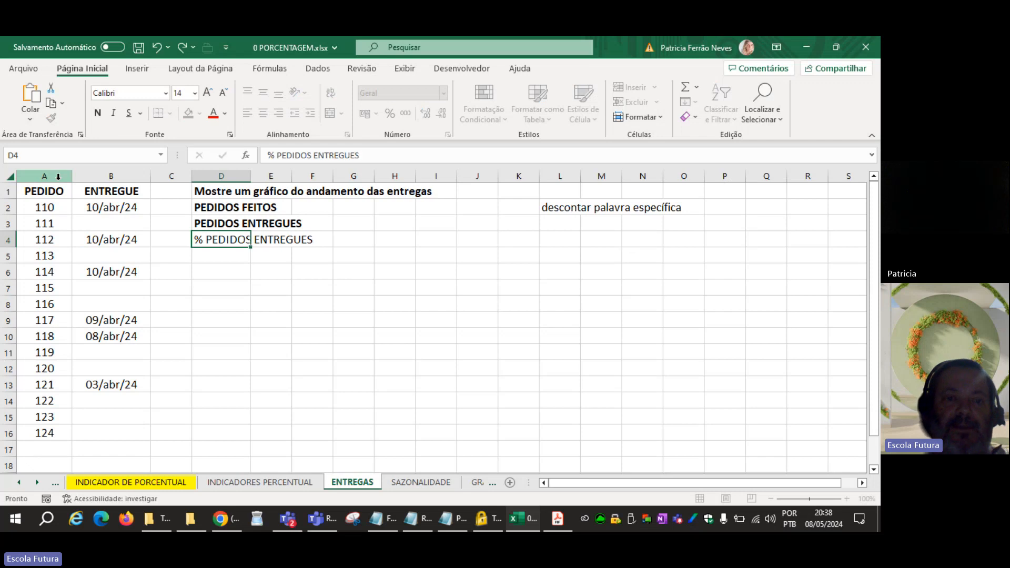
pyautogui.press('Return')
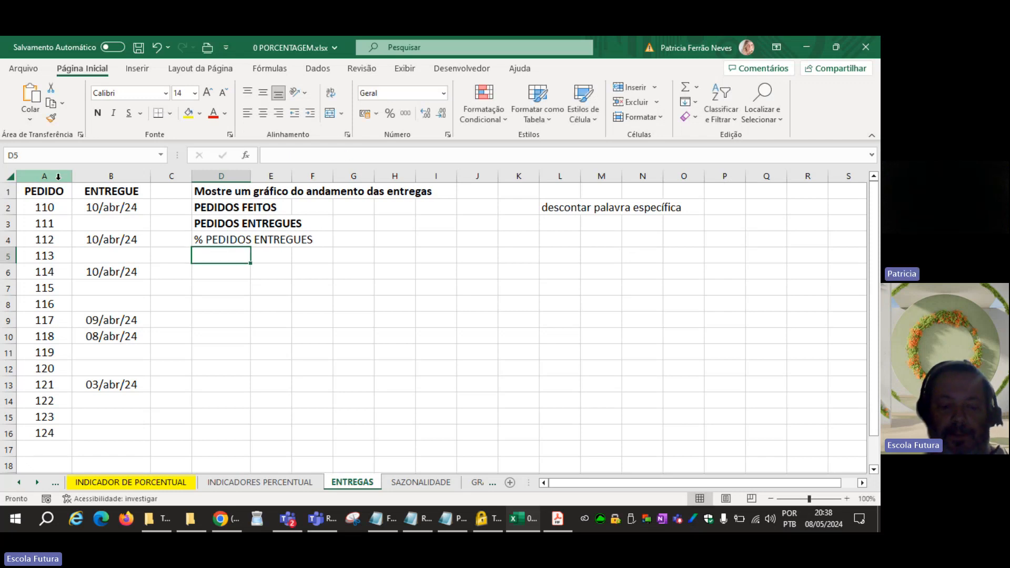
pyautogui.press('Up')
pyautogui.hotkey('ctrl', 'n')
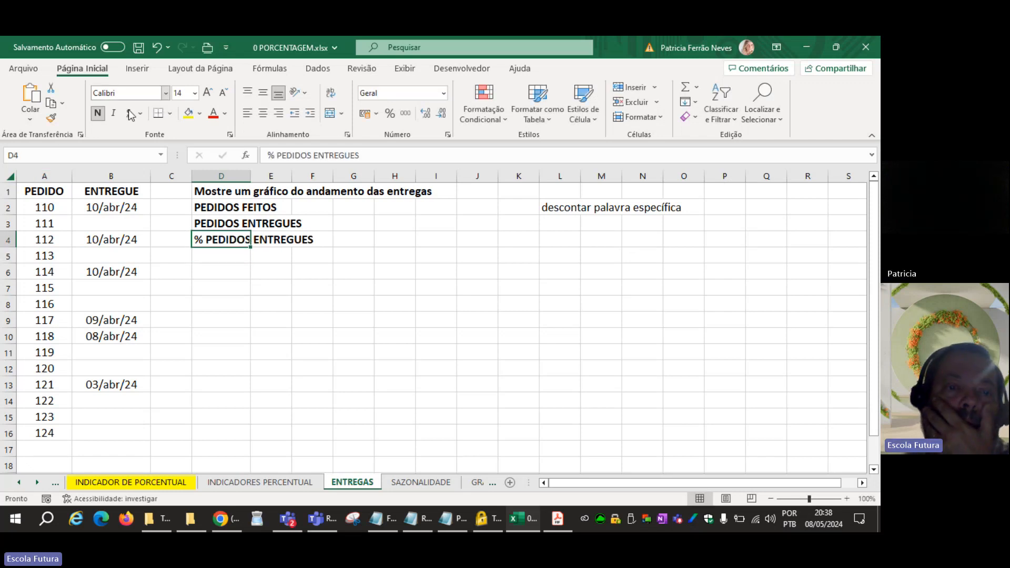
# Step: Widen column D to fit its labels and right-align cells D2:D4
pyautogui.moveTo(252, 177); pyautogui.dragTo(322, 178)
pyautogui.moveTo(276, 206); pyautogui.dragTo(275, 240)
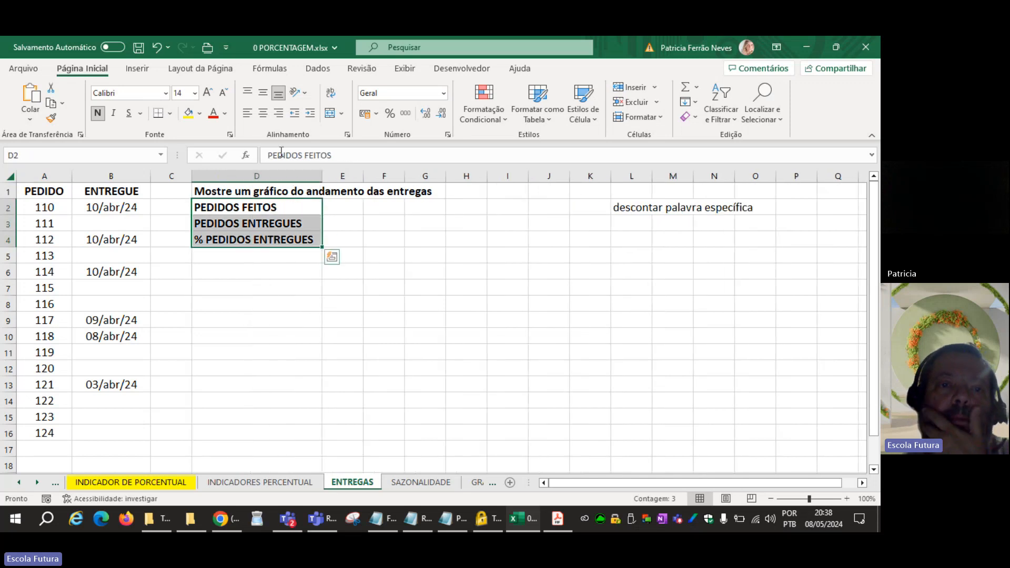
pyautogui.click(279, 113)
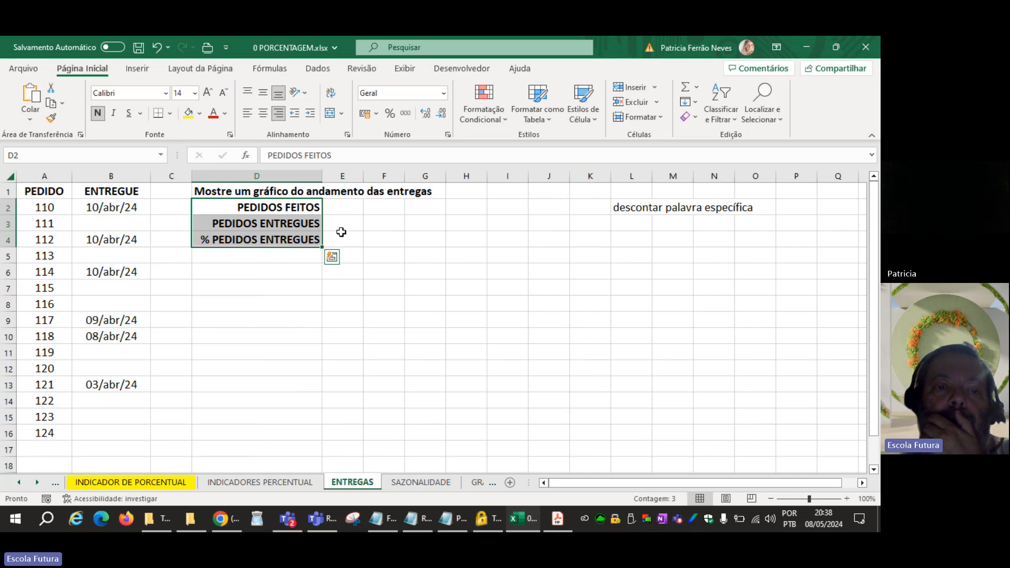
# Step: Count the filled cells of the PEDIDO column in E2 with =CONT.VALORES(A:A)
pyautogui.click(351, 208)
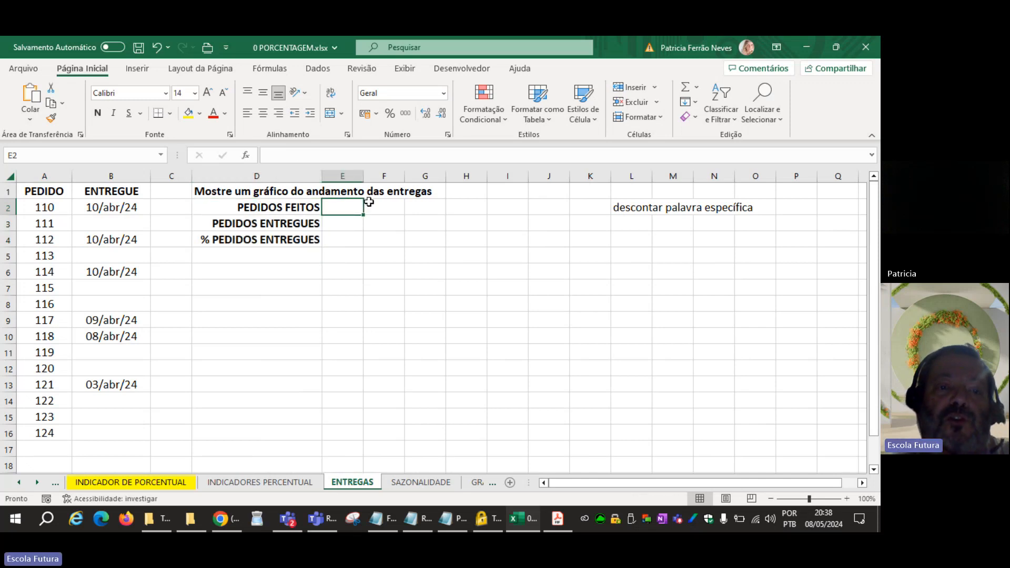
pyautogui.write('=cont')
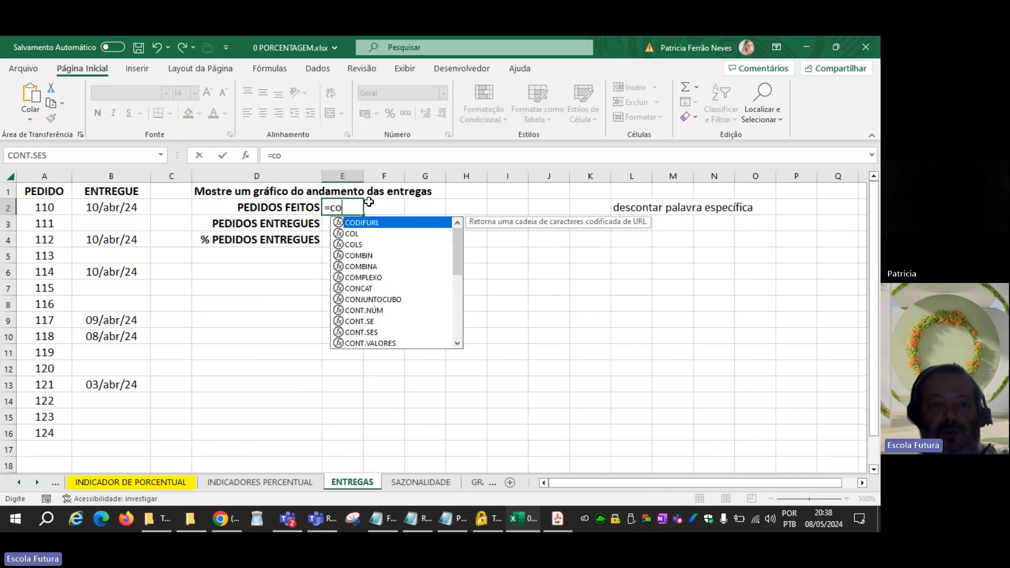
pyautogui.press('Down')
pyautogui.press('Down')
pyautogui.press('Down')
pyautogui.press('Tab')
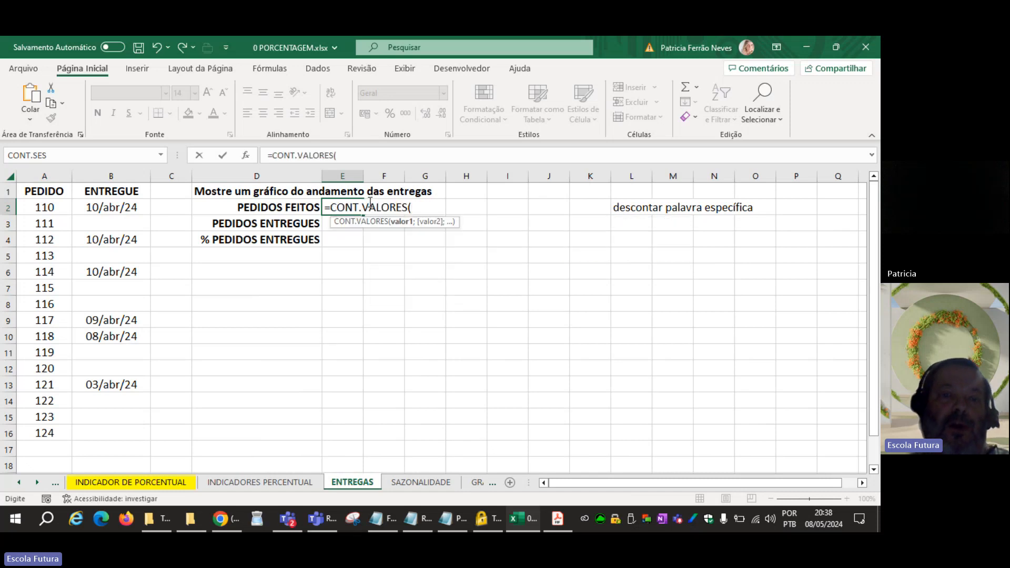
pyautogui.click(58, 176)
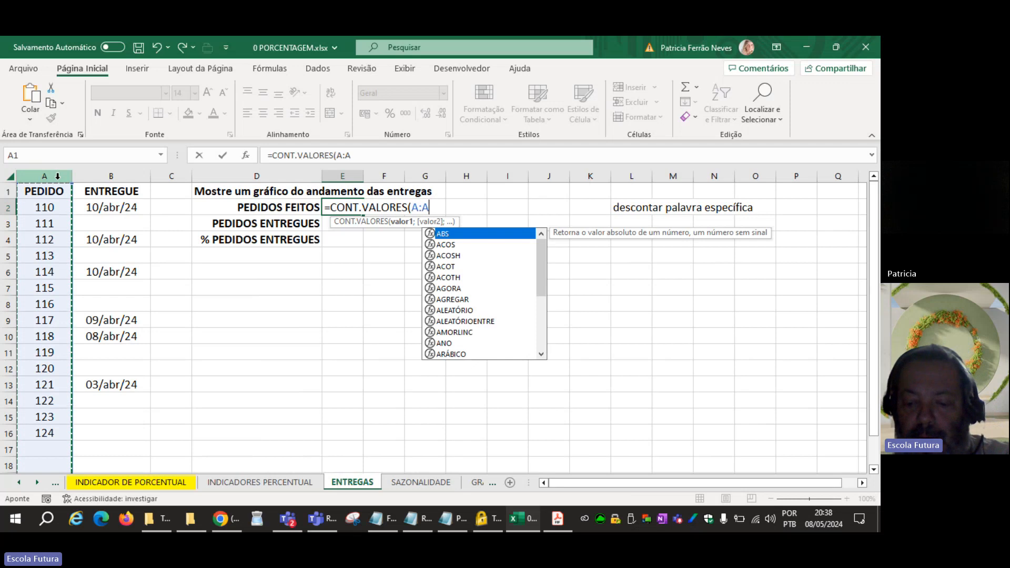
pyautogui.write(')')
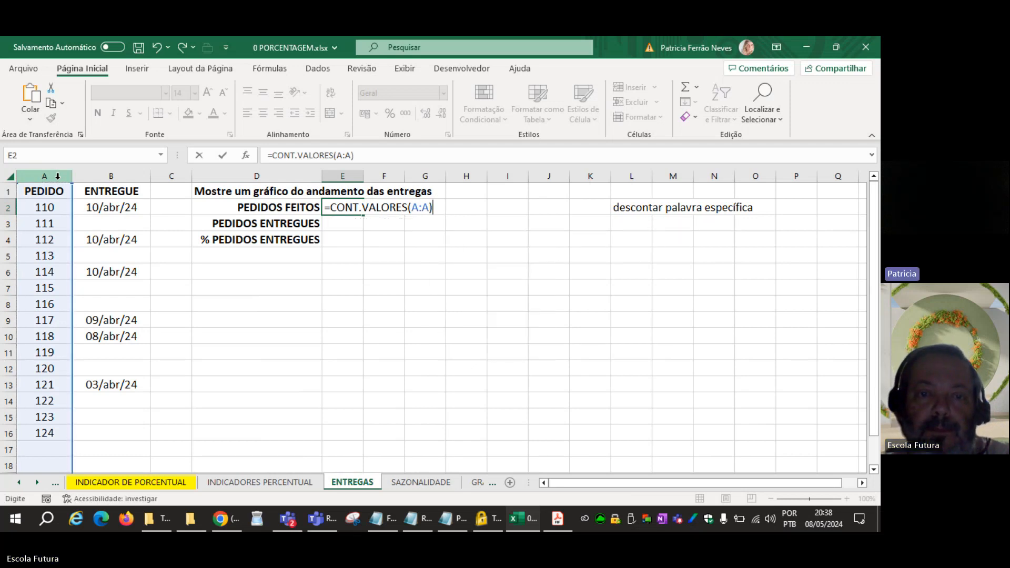
pyautogui.press('Return')
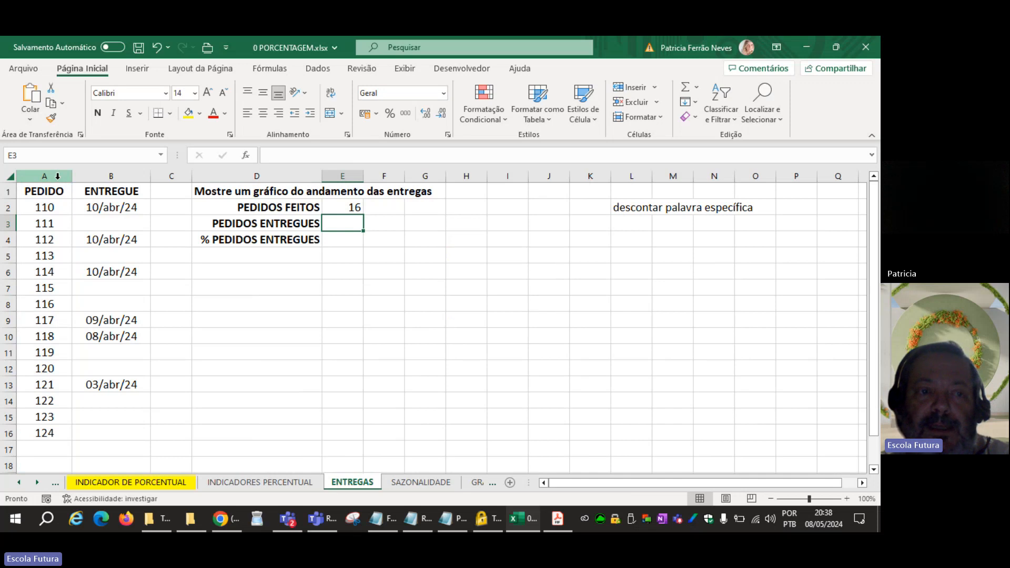
# Step: Subtract the header from the count by changing the E2 formula to =CONT.VALORES(A:A)-1, and review the formula
pyautogui.press('Up')
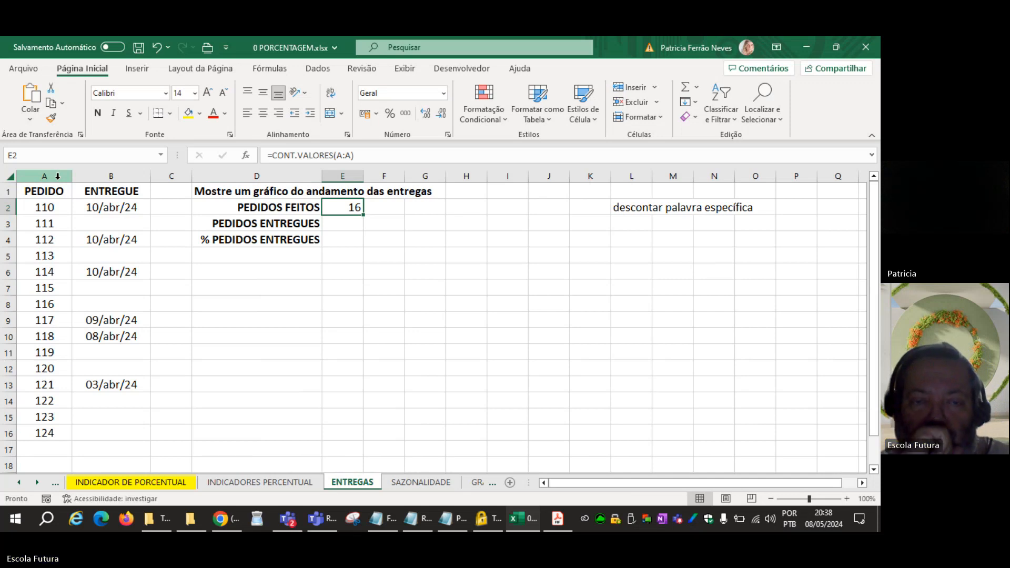
pyautogui.press('F2')
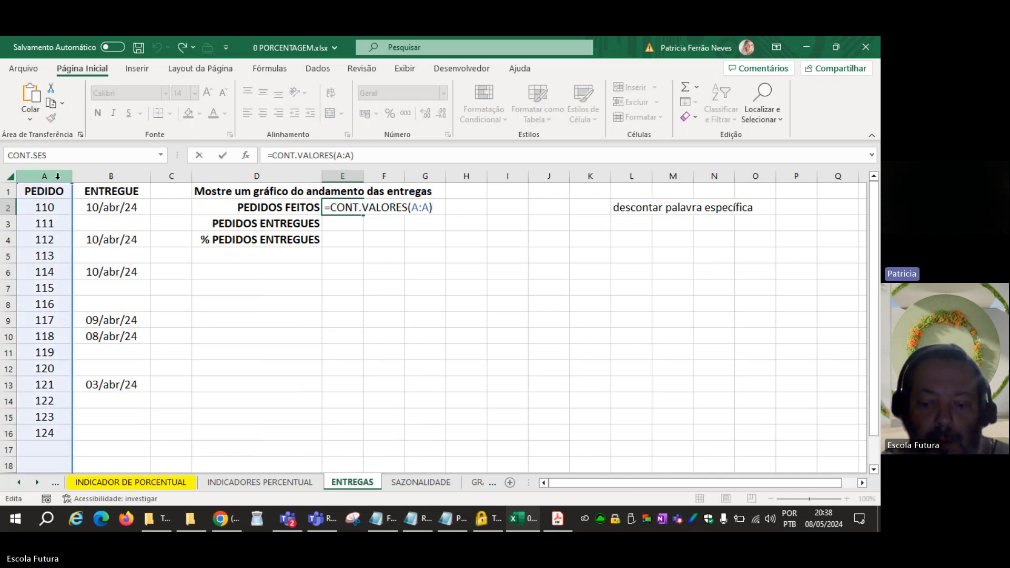
pyautogui.write('-1')
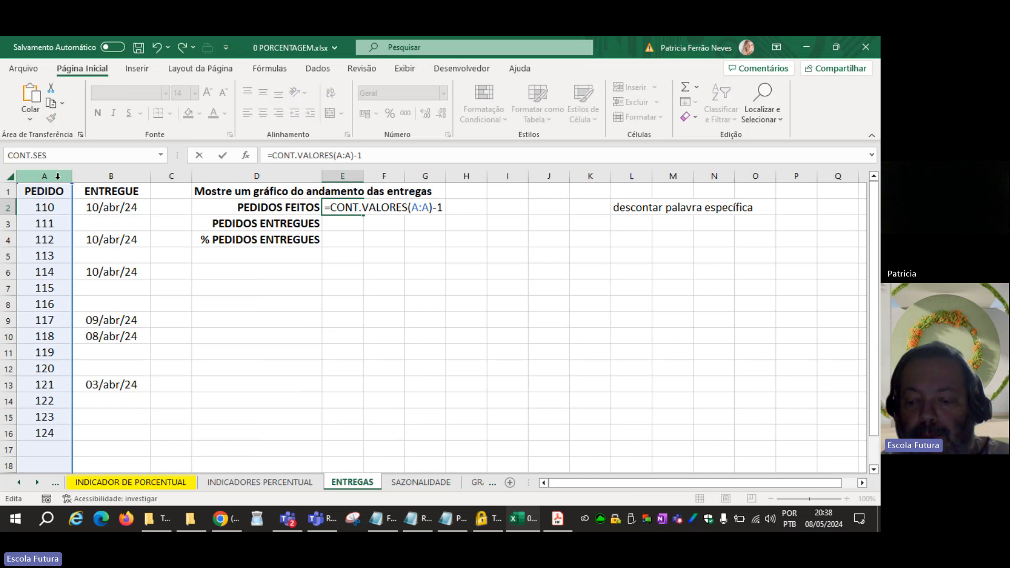
pyautogui.press('Return')
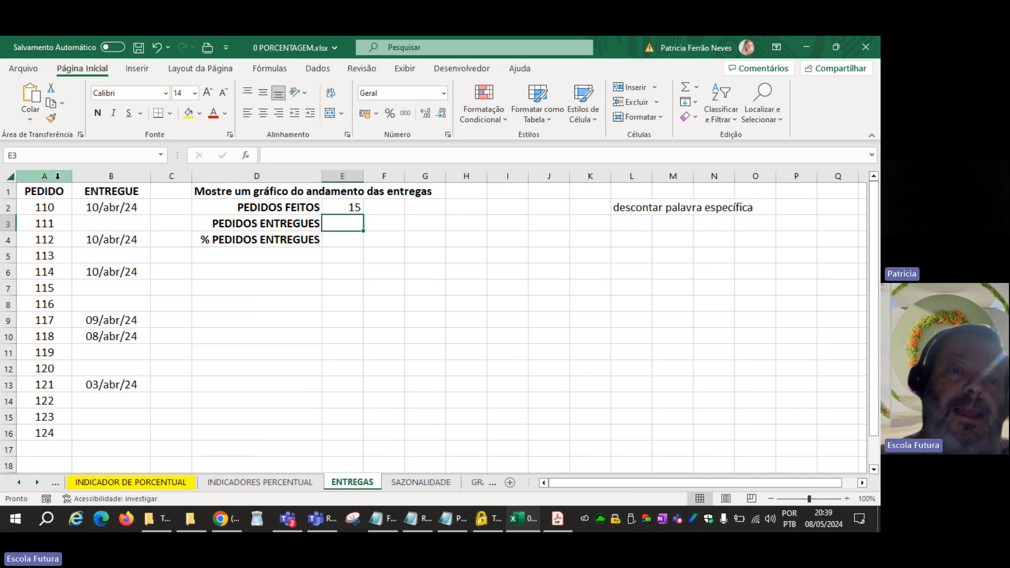
pyautogui.click(355, 209)
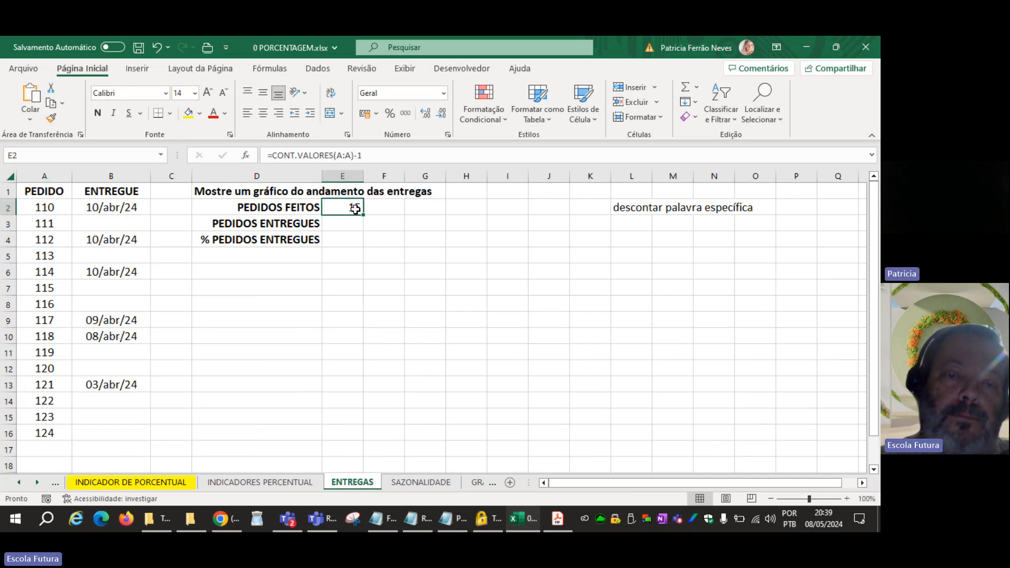
pyautogui.doubleClick(347, 209)
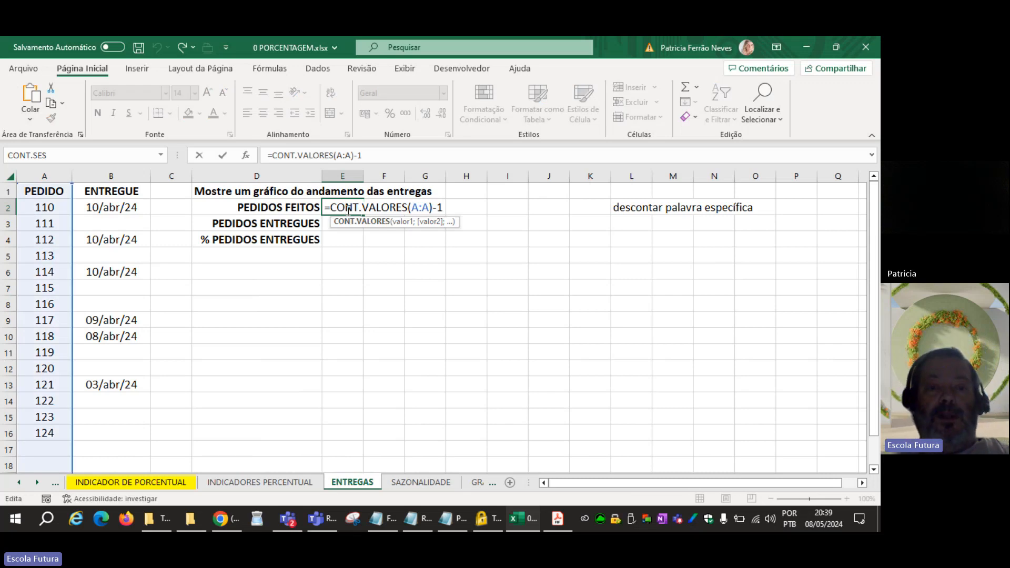
pyautogui.hotkey('ctrl', 'Return')
# Step: Replace the E2 formula with =CONT.NÚM(A:A) to count only the numeric cells of the PEDIDO column
pyautogui.write('=')
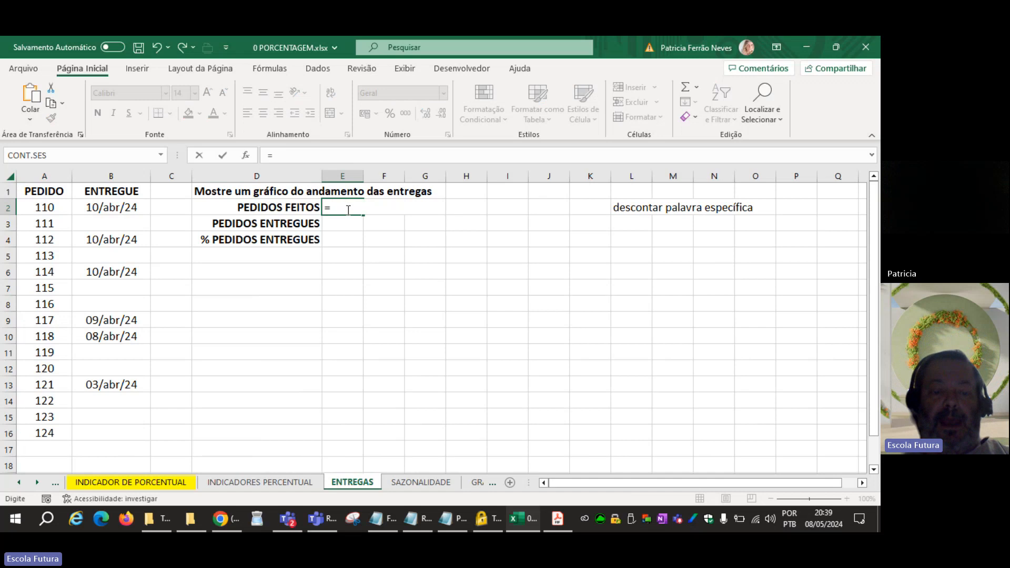
pyautogui.write('cont.')
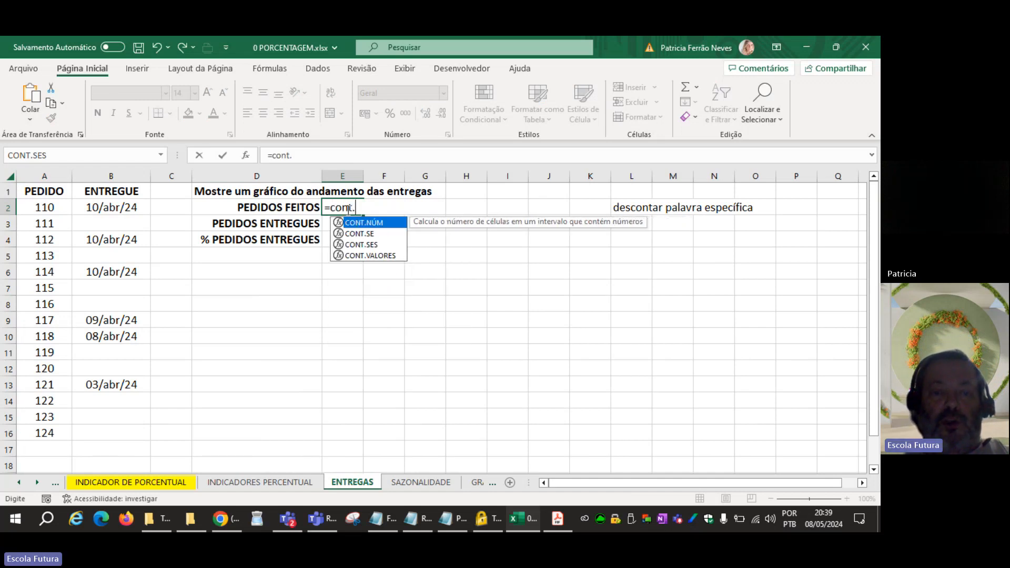
pyautogui.press('Tab')
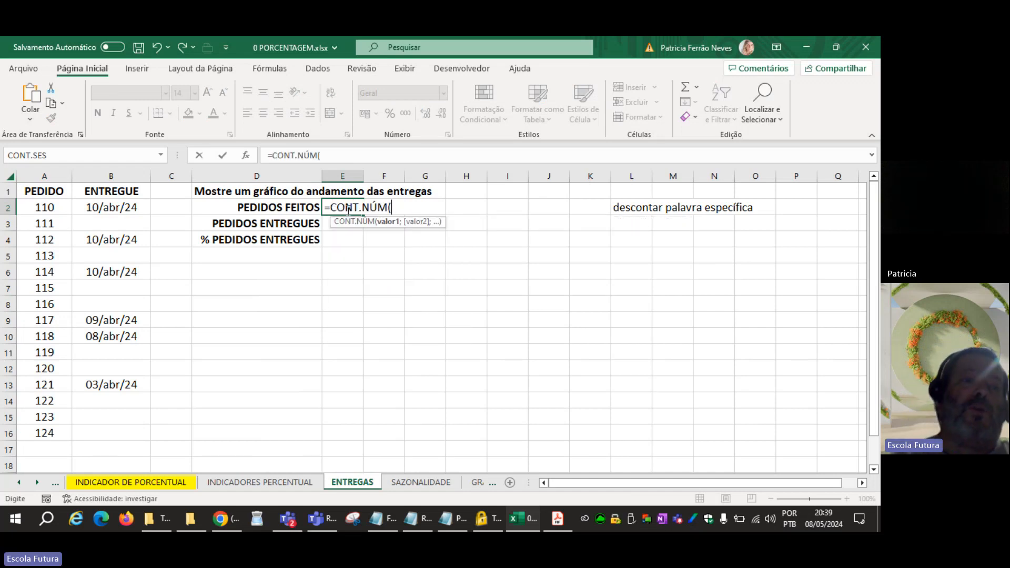
pyautogui.click(51, 175)
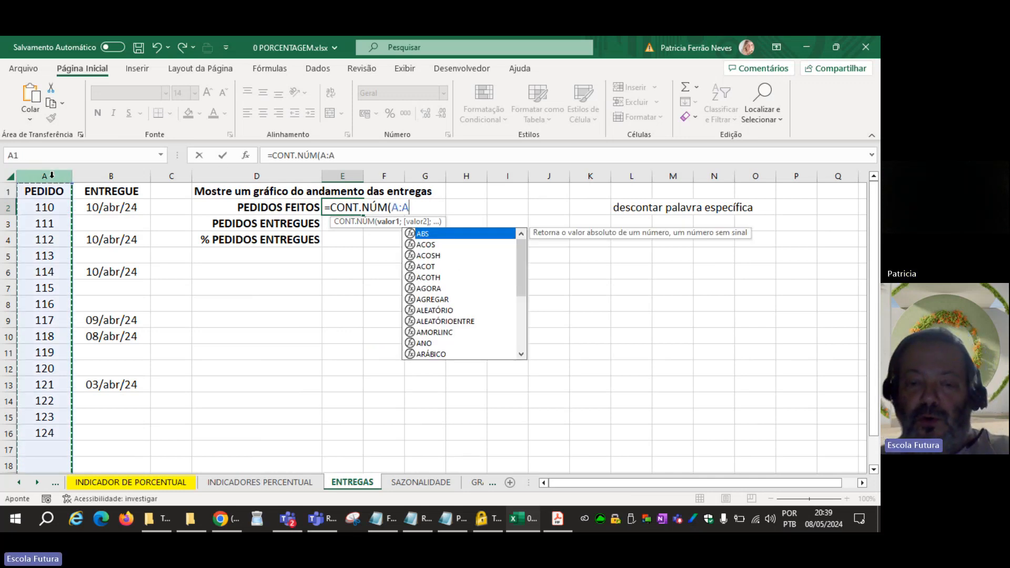
pyautogui.write(')')
pyautogui.press('Return')
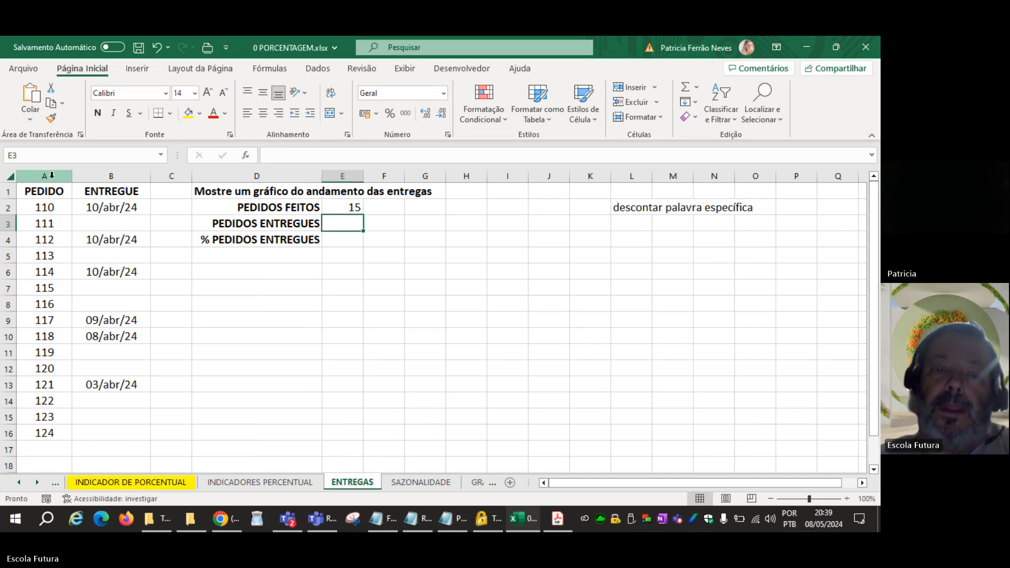
# Step: Turn the E2 formula into bold literal text with a leading apostrophe and fit column E to its width
pyautogui.press('Up')
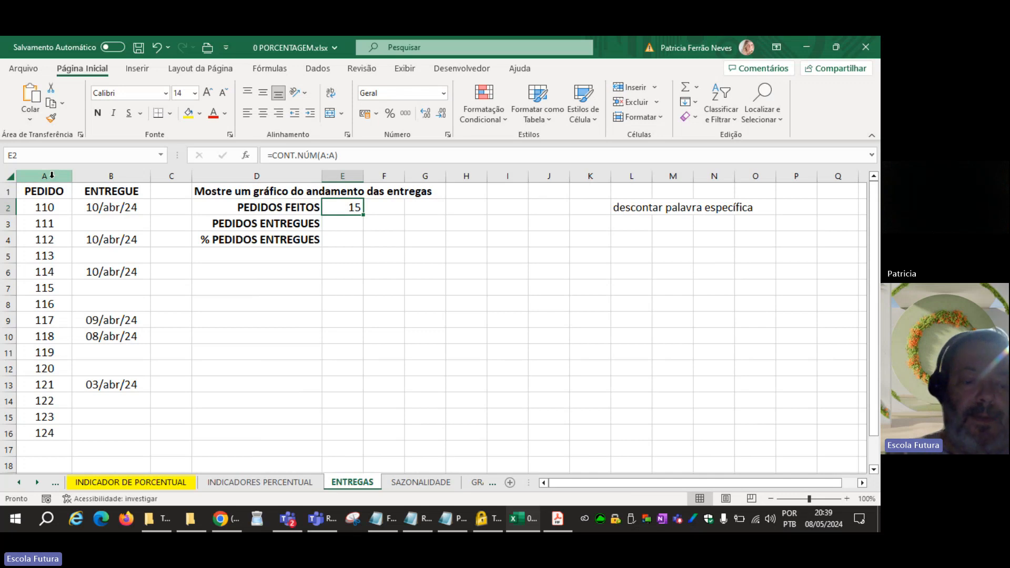
pyautogui.press('F2')
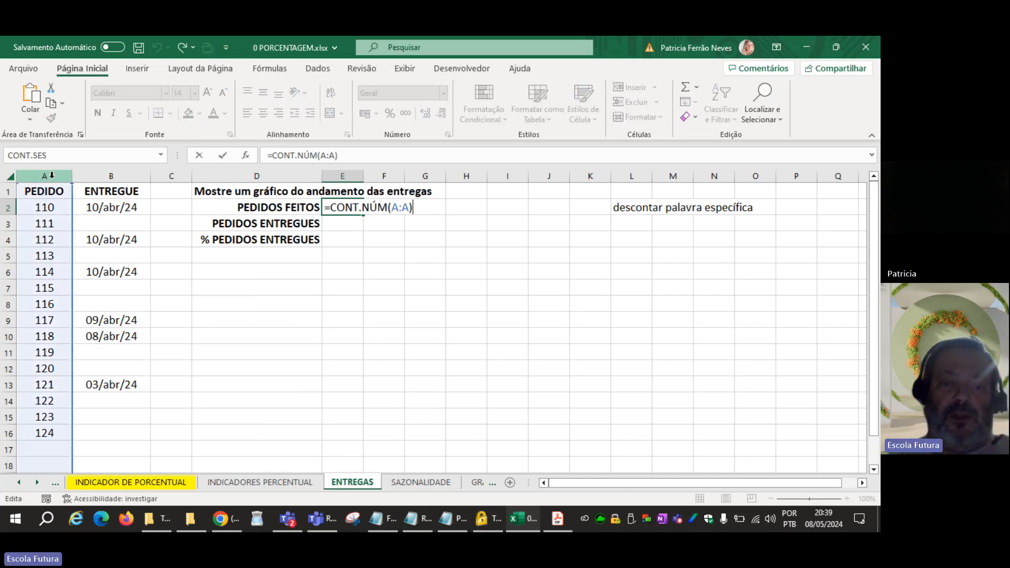
pyautogui.press('Return')
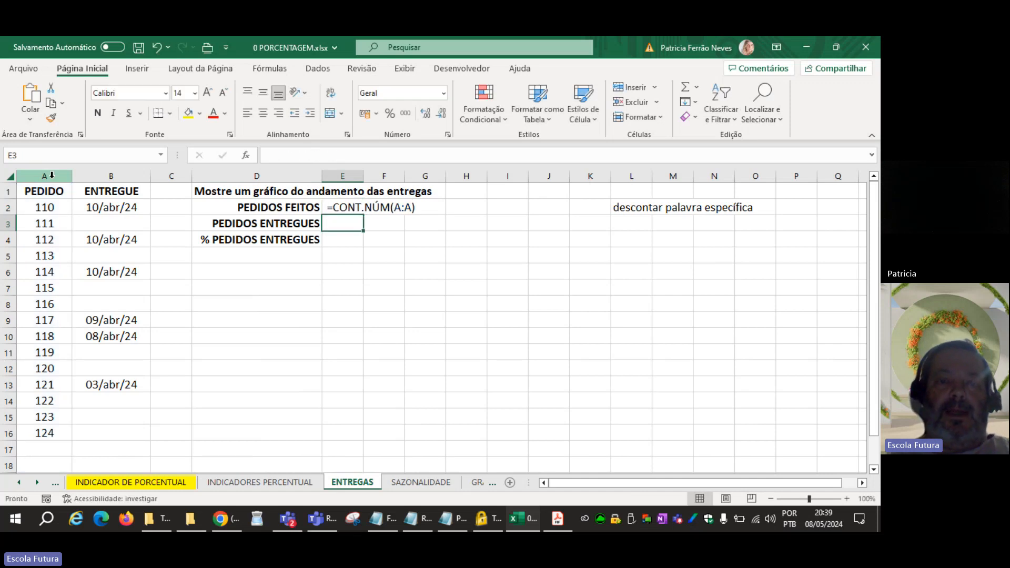
pyautogui.press('Up')
pyautogui.press('Right')
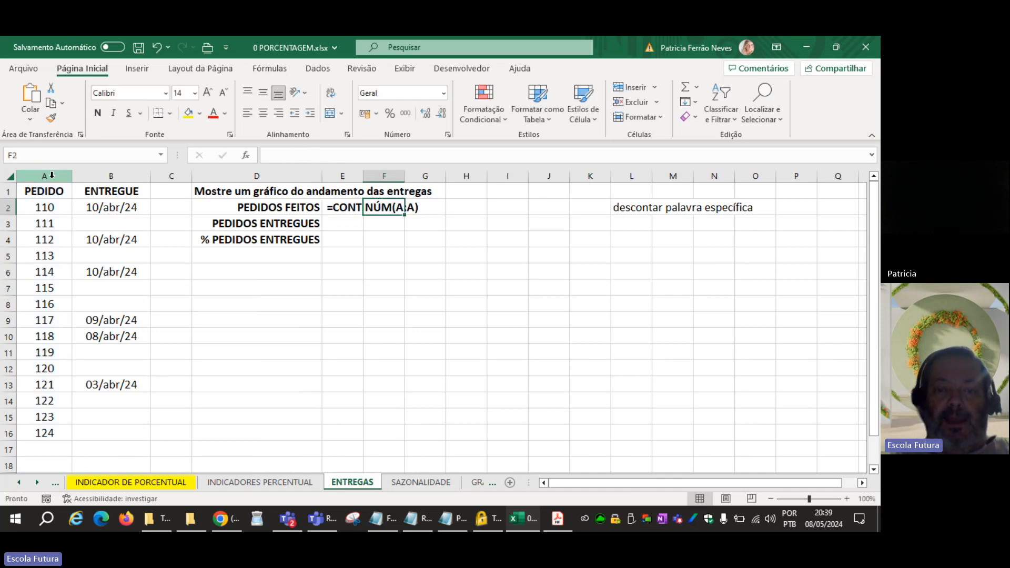
pyautogui.moveTo(364, 175); pyautogui.dragTo(363, 175)
pyautogui.doubleClick(363, 176)
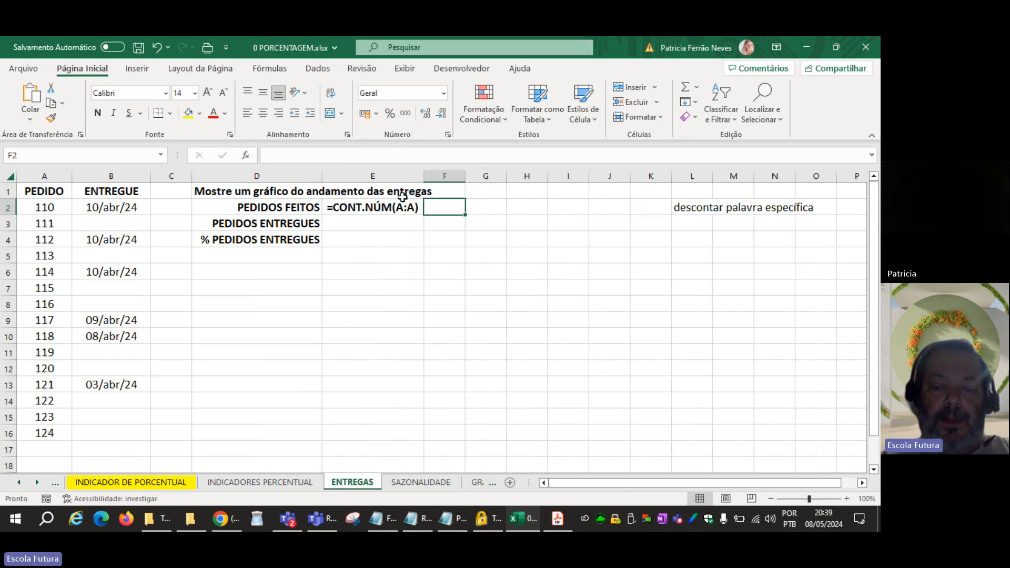
# Step: Enter the alternative order count =CONT.VALORES(A:A) - 1 in F2
pyautogui.write('=cont.')
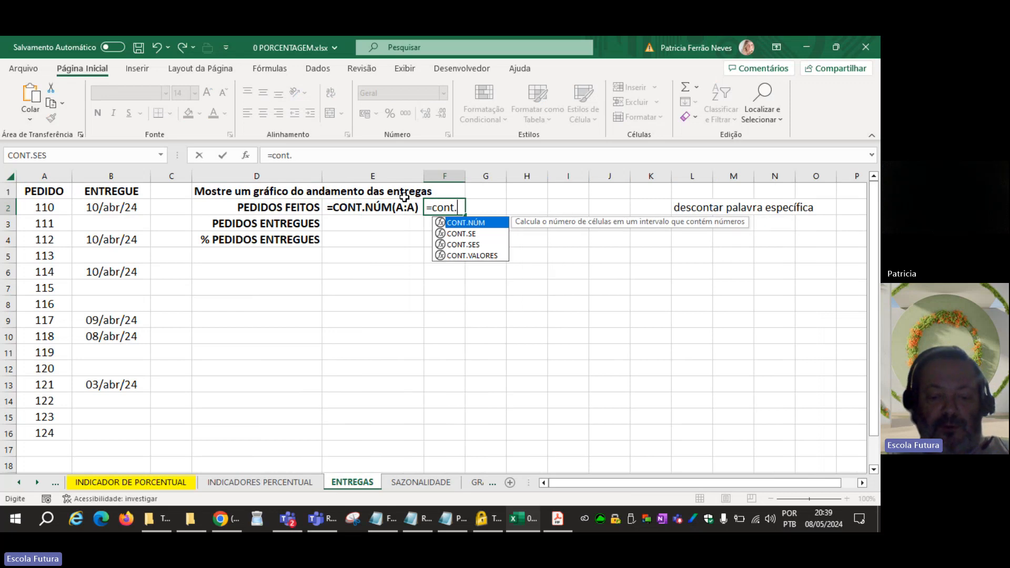
pyautogui.write('valores(')
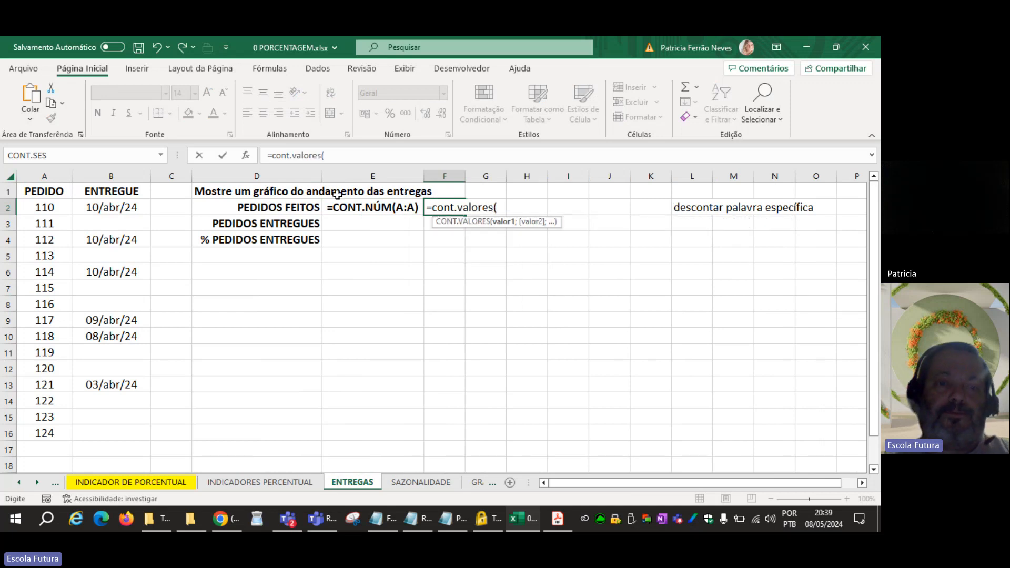
pyautogui.click(59, 178)
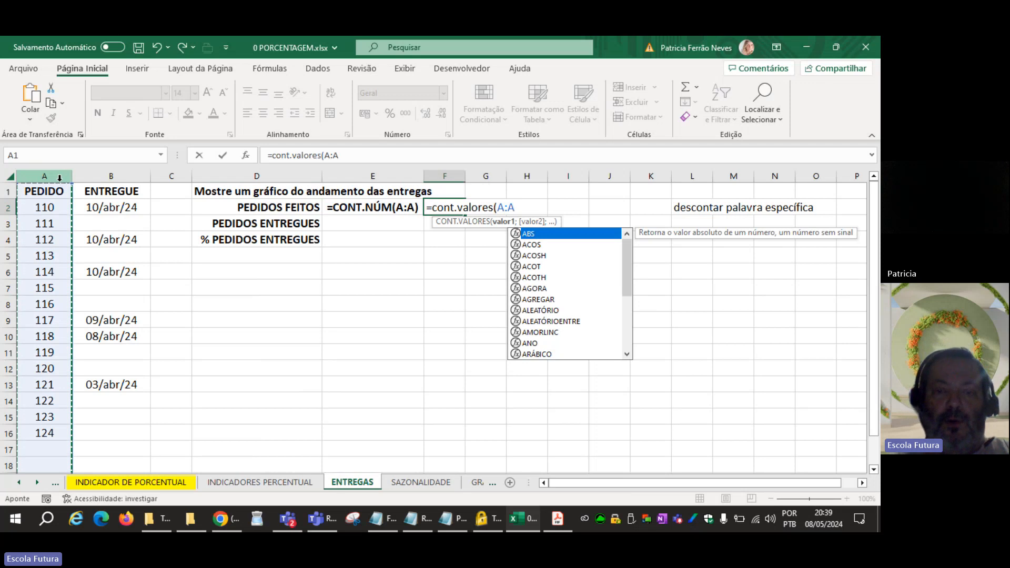
pyautogui.write(') - 1')
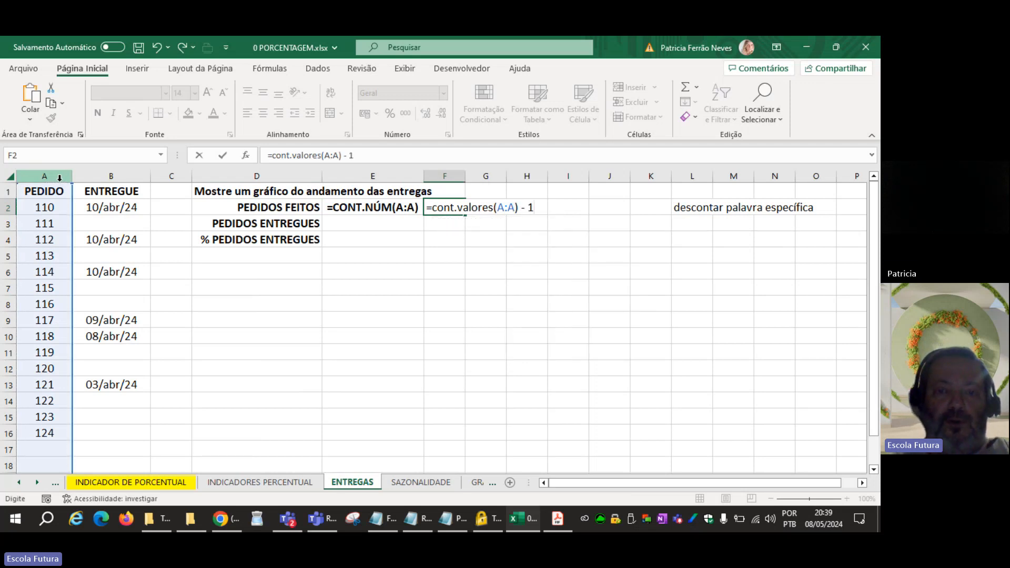
pyautogui.press('Return')
pyautogui.press('Up')
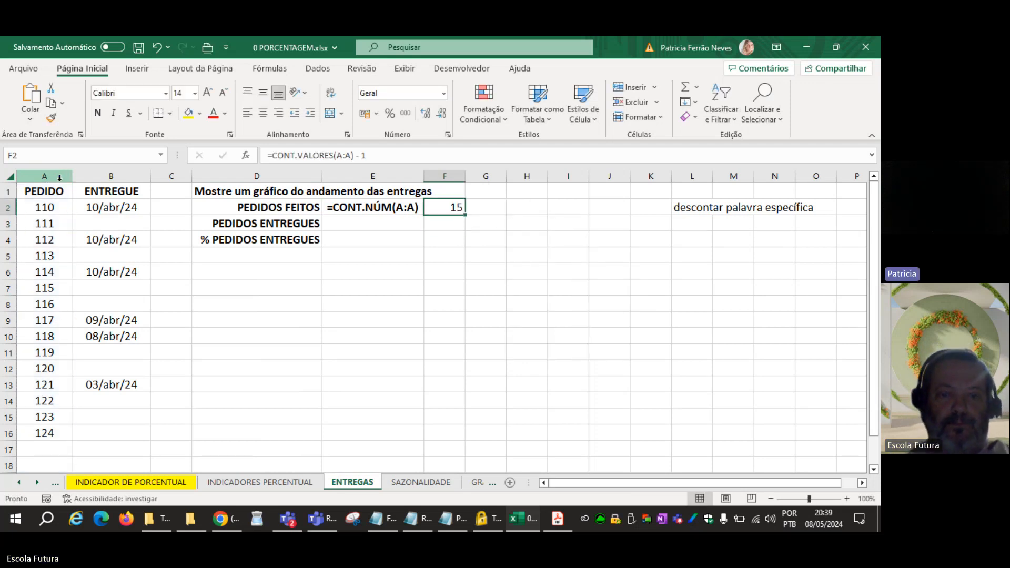
# Step: Turn the F2 formula into bold literal text with a leading apostrophe and fit column F to its width
pyautogui.press('F2')
pyautogui.press('Home')
pyautogui.write("'")
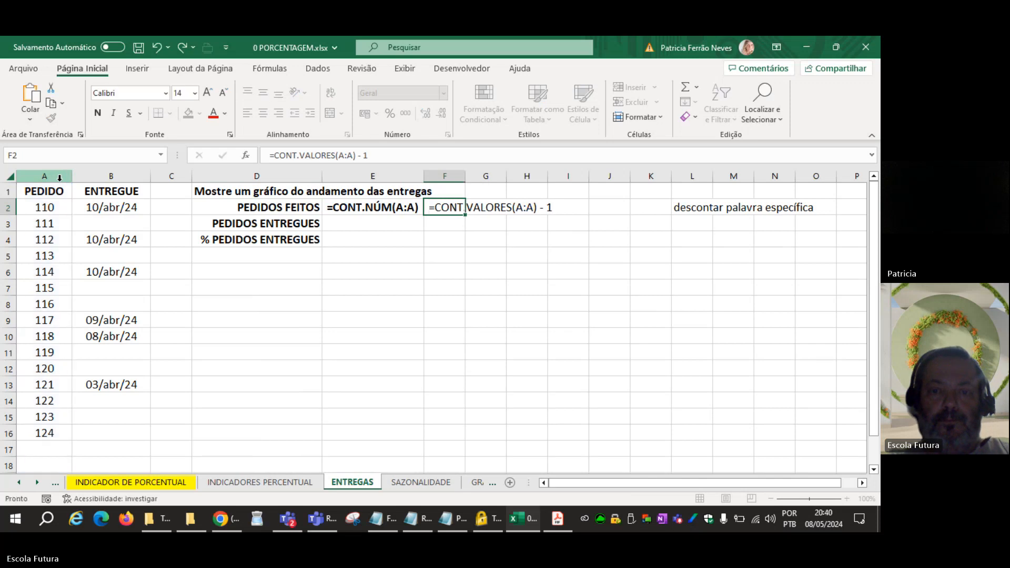
pyautogui.press('Return')
pyautogui.press('Up')
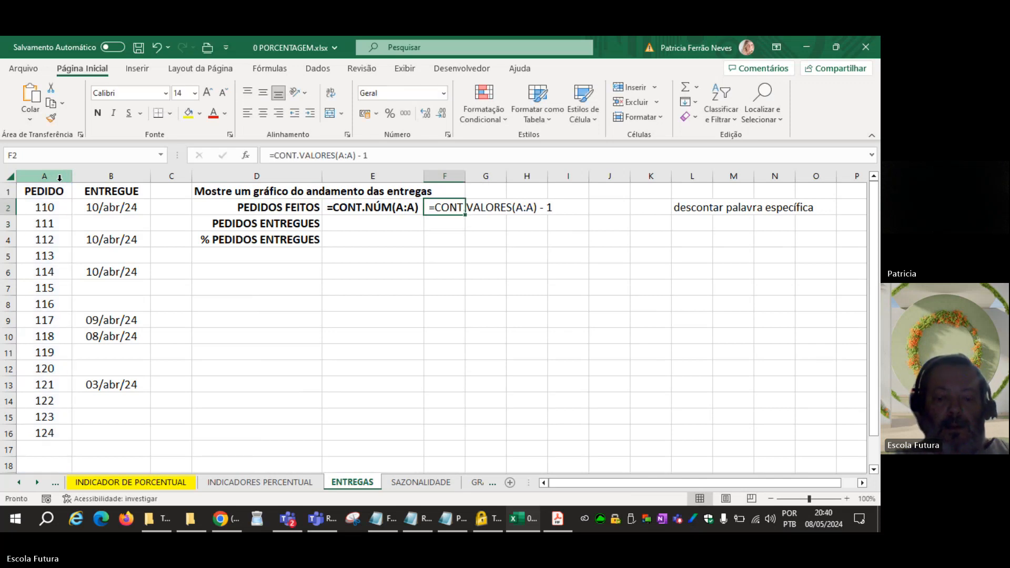
pyautogui.hotkey('ctrl', 'n')
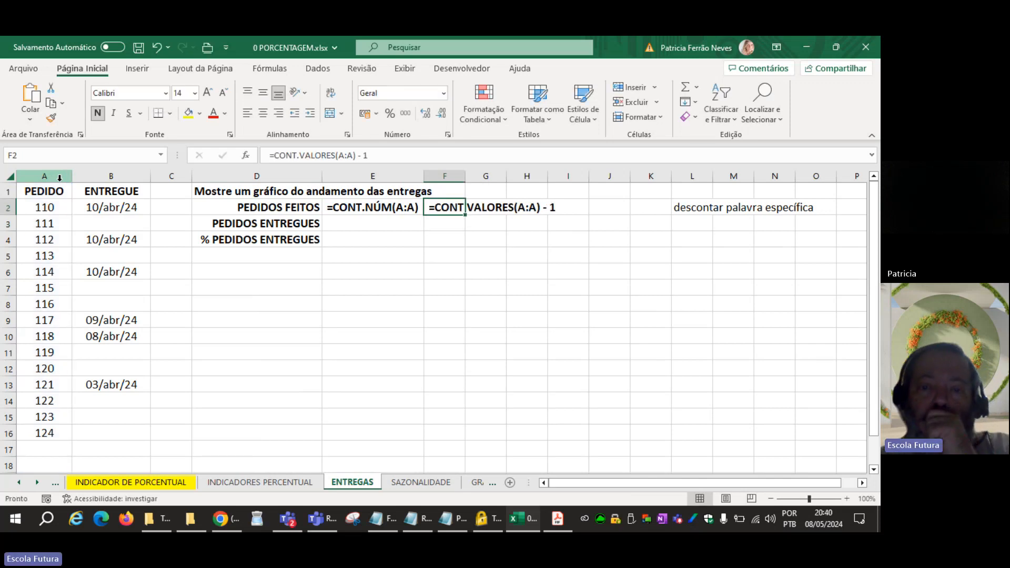
pyautogui.doubleClick(465, 176)
pyautogui.click(442, 289)
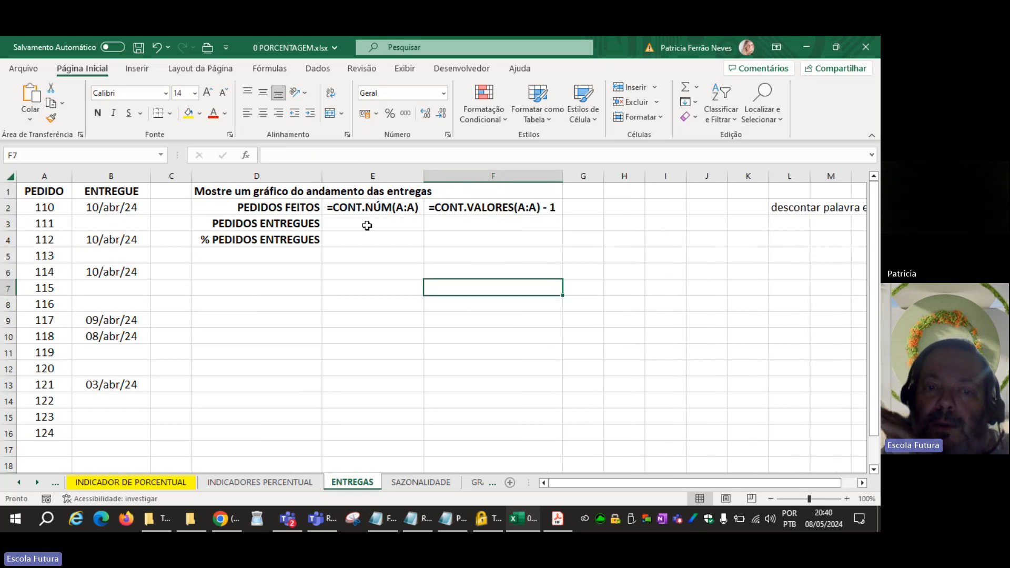
# Step: Set the font color of cells E2:F4 to dark blue
pyautogui.moveTo(368, 206); pyautogui.dragTo(446, 241)
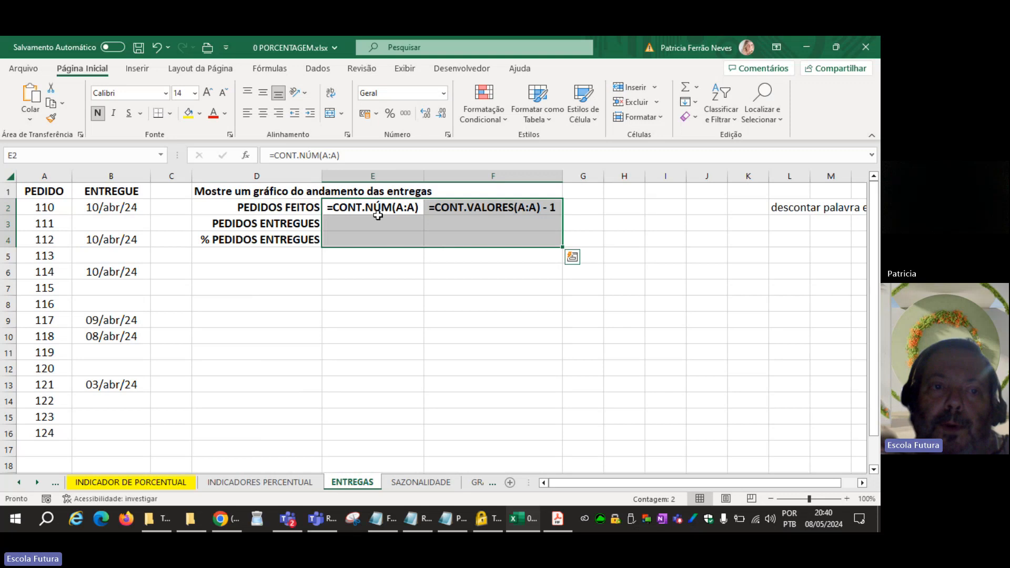
pyautogui.click(224, 114)
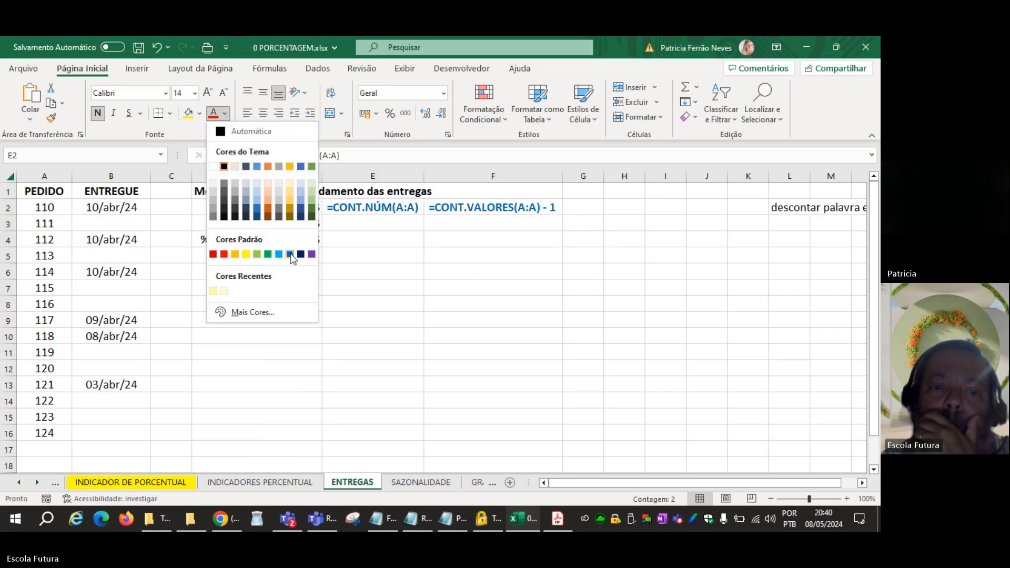
pyautogui.click(300, 215)
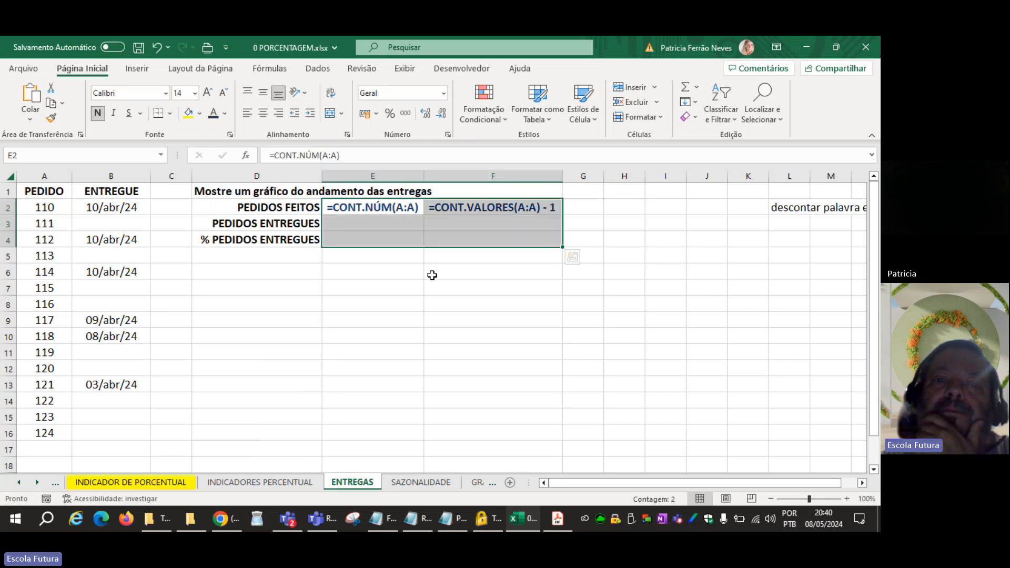
pyautogui.click(401, 273)
# Step: Count the delivery dates of the ENTREGUE column in E3 with =CONT.NÚM(B:B)
pyautogui.click(387, 224)
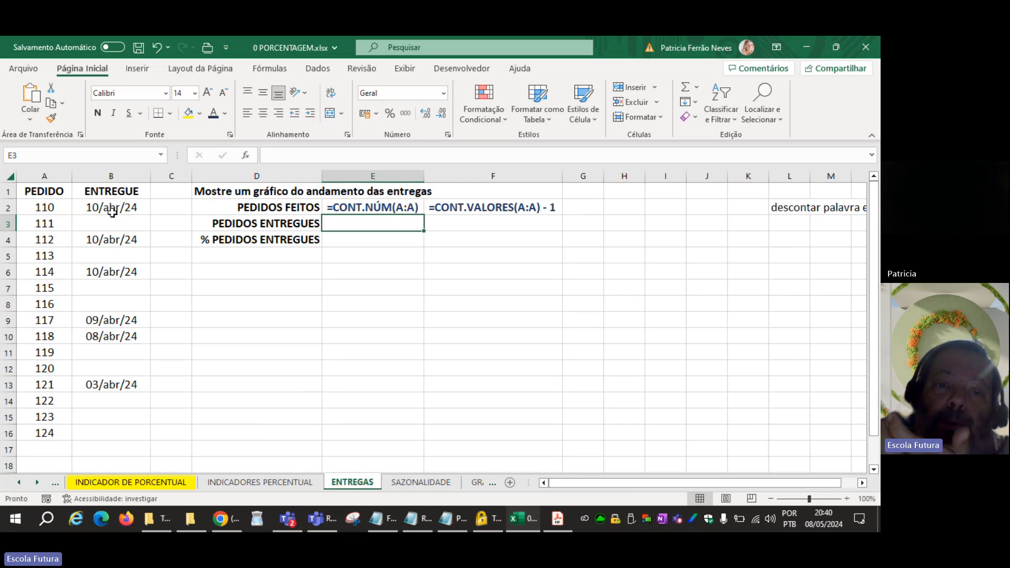
pyautogui.write('ont')
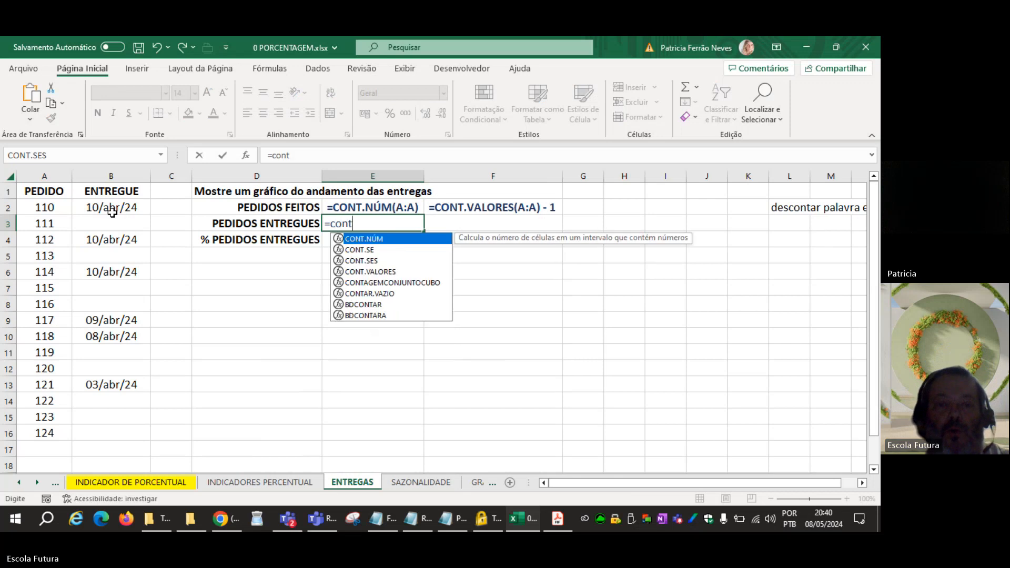
pyautogui.press('Tab')
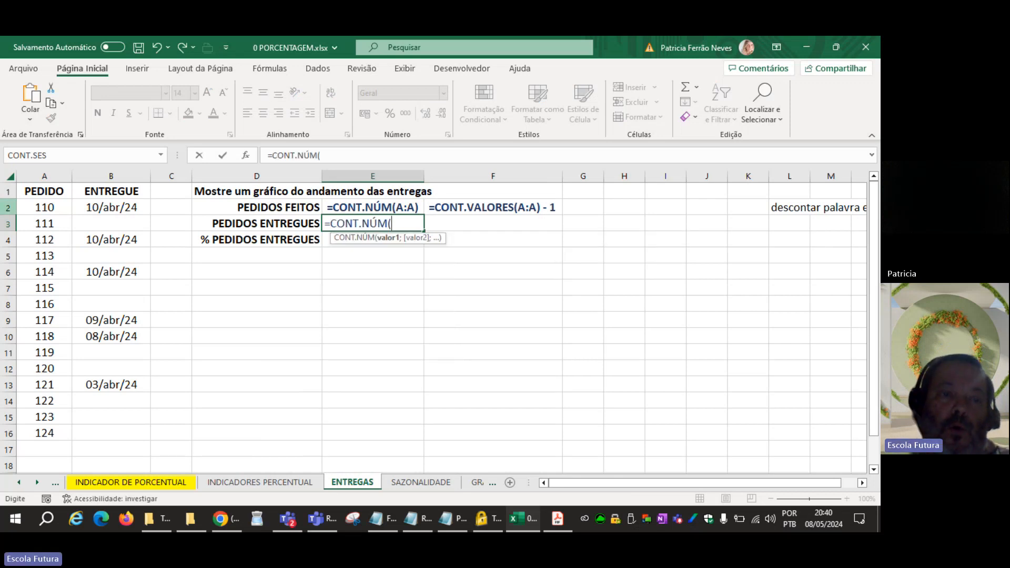
pyautogui.click(103, 176)
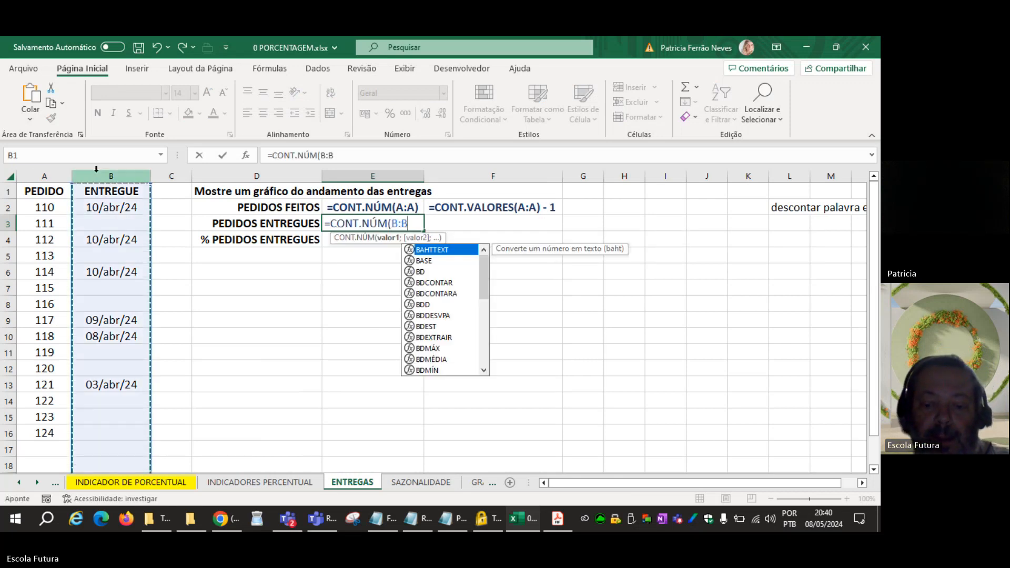
pyautogui.write(')')
pyautogui.press('Return')
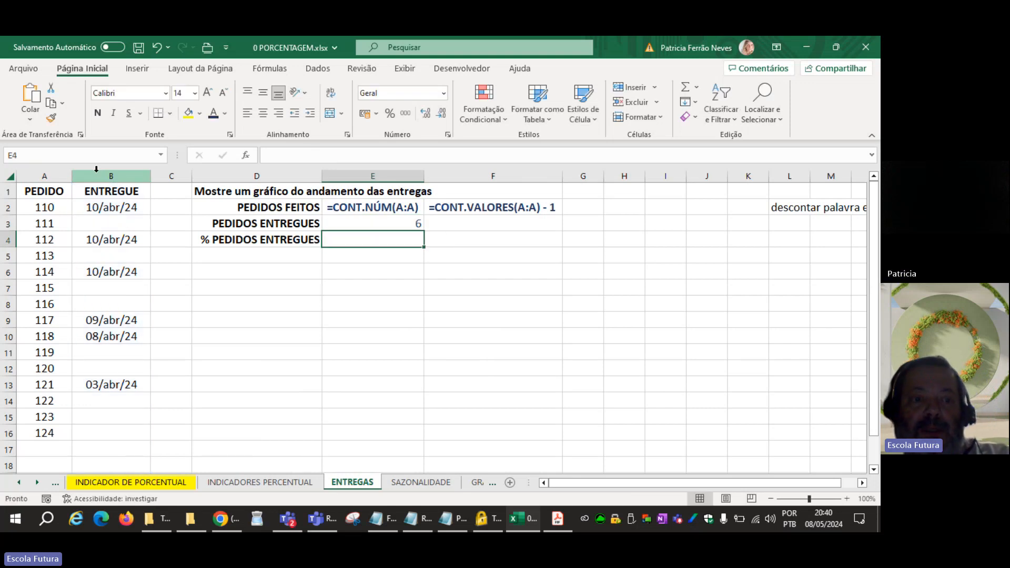
# Step: Turn the E3 formula into bold literal text with a leading apostrophe
pyautogui.press('Up')
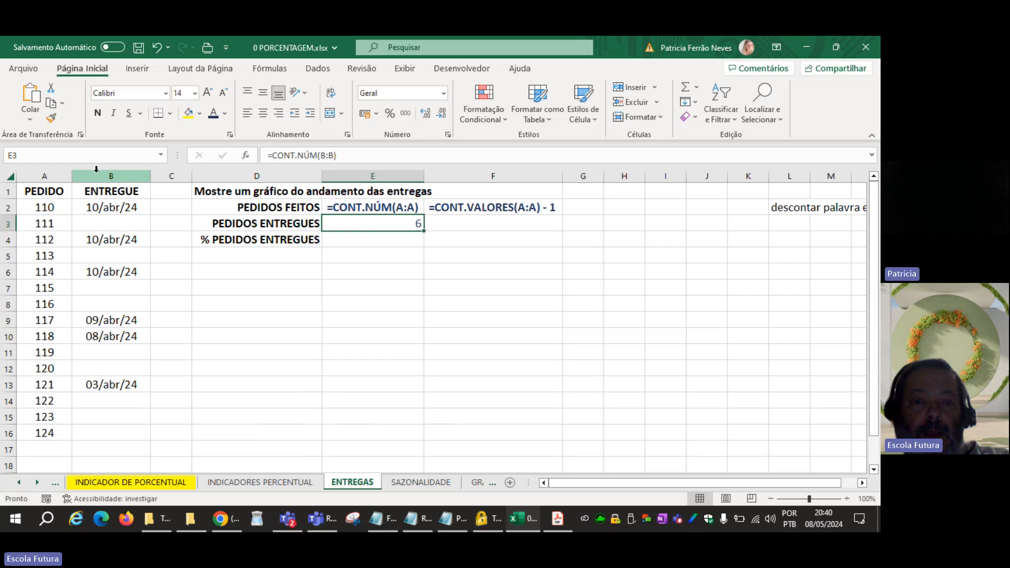
pyautogui.press('F2')
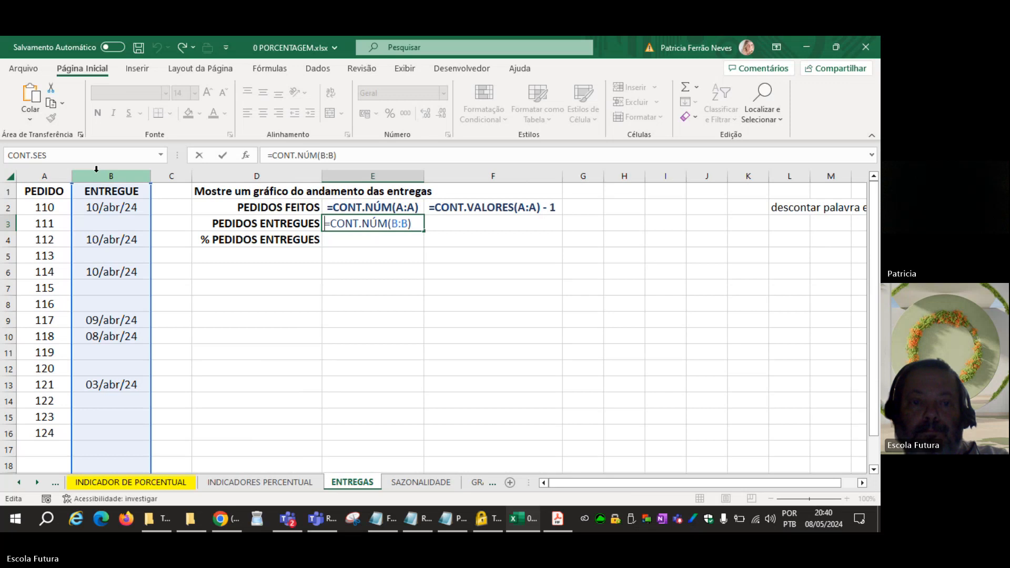
pyautogui.press('Return')
pyautogui.press('Up')
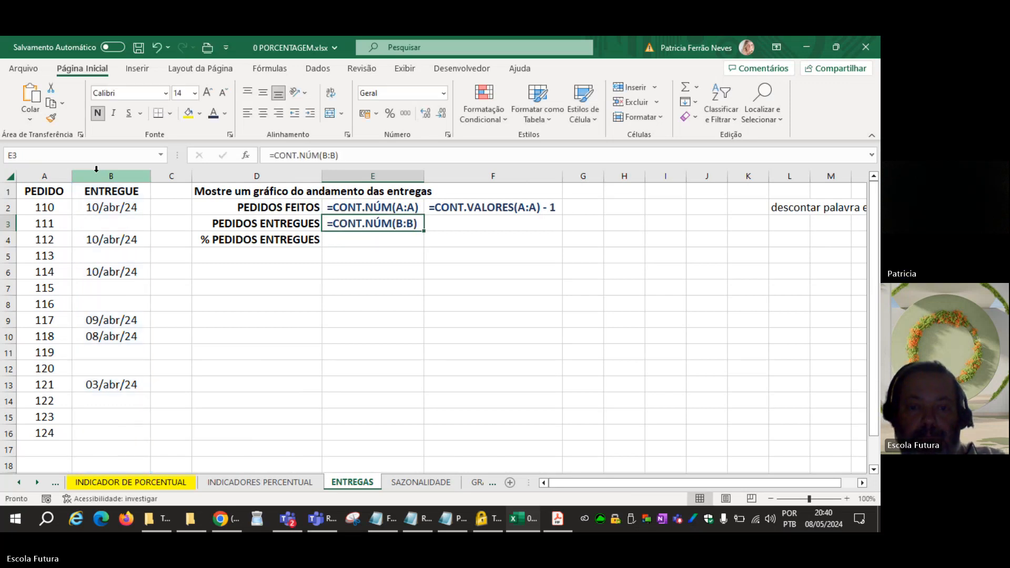
pyautogui.hotkey('ctrl', 'n')
# Step: Make F3 bold and fill it with the formula text from F2
pyautogui.press('Right')
pyautogui.hotkey('ctrl', 'n')
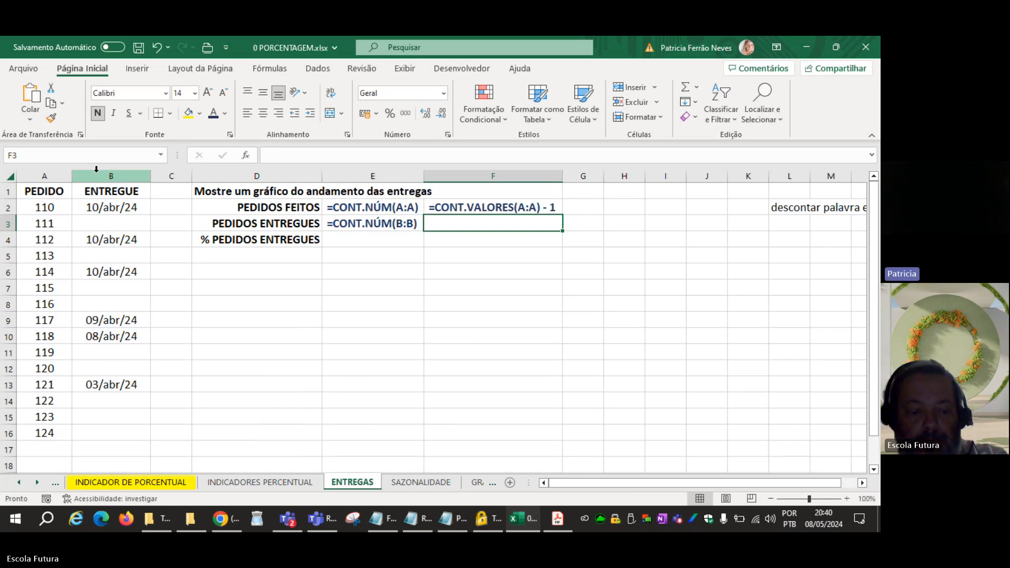
pyautogui.hotkey('ctrl', 'd')
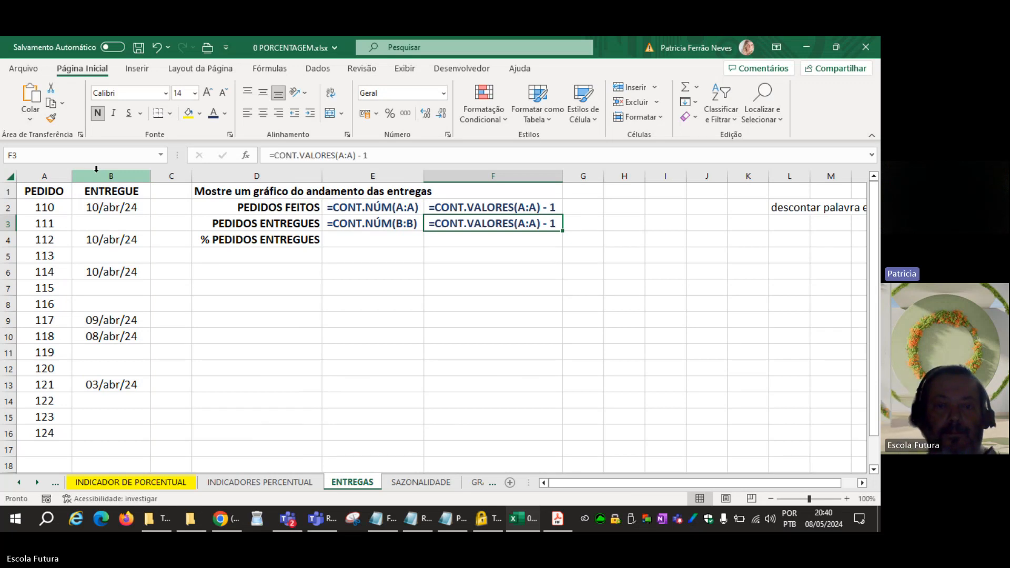
# Step: Change the range in the F3 formula text so it reads =CONT.VALORES(B:B) - 1
pyautogui.press('F2')
pyautogui.press('Left')
pyautogui.press('Left')
pyautogui.press('Left')
pyautogui.press('Left')
pyautogui.press('Left')
pyautogui.hotkey('shift', 'Left')
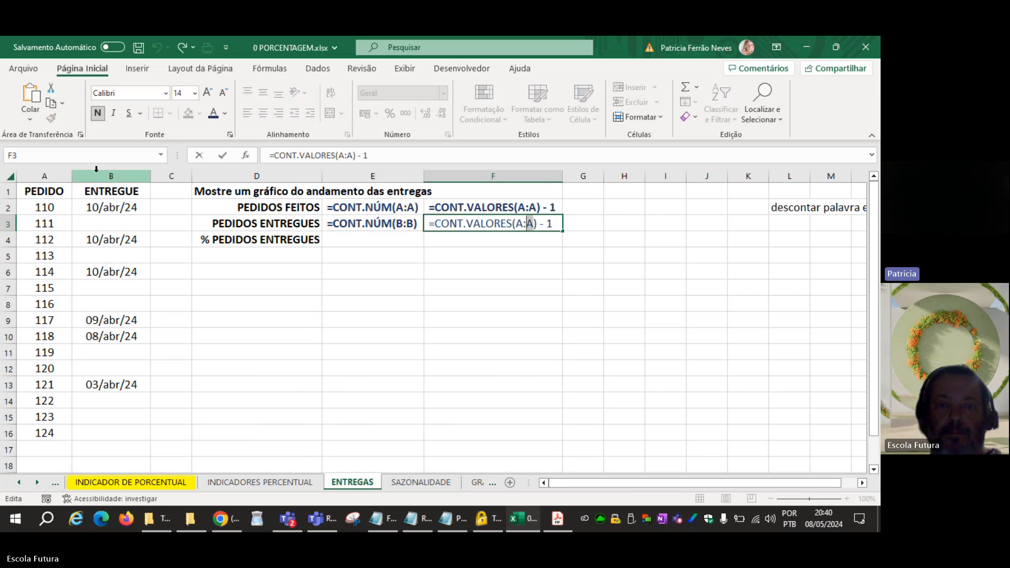
pyautogui.hotkey('shift', 'Left')
pyautogui.hotkey('shift', 'Left')
pyautogui.write('b:b')
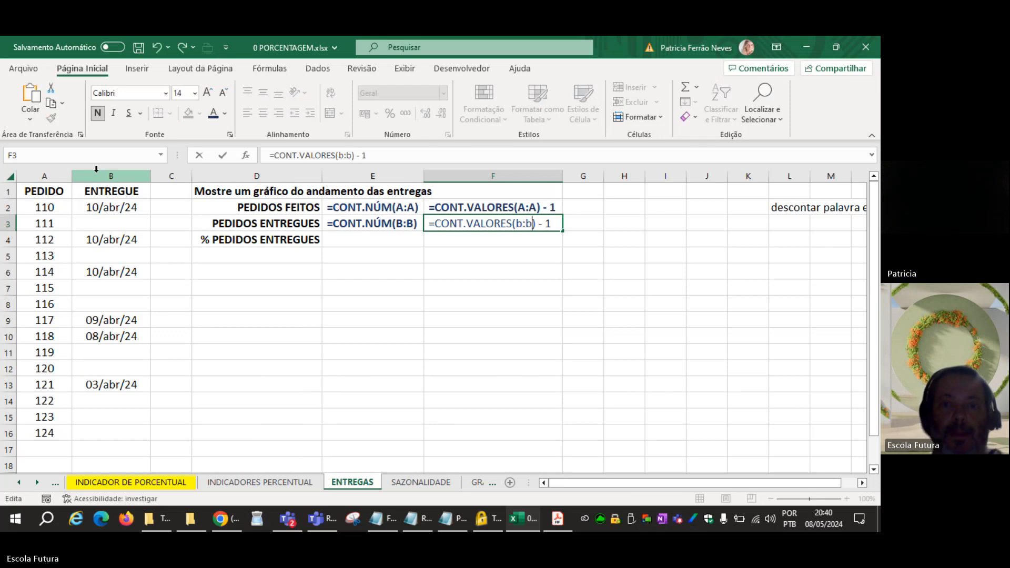
pyautogui.press('BackSpace')
pyautogui.press('BackSpace')
pyautogui.press('BackSpace')
pyautogui.write('B')
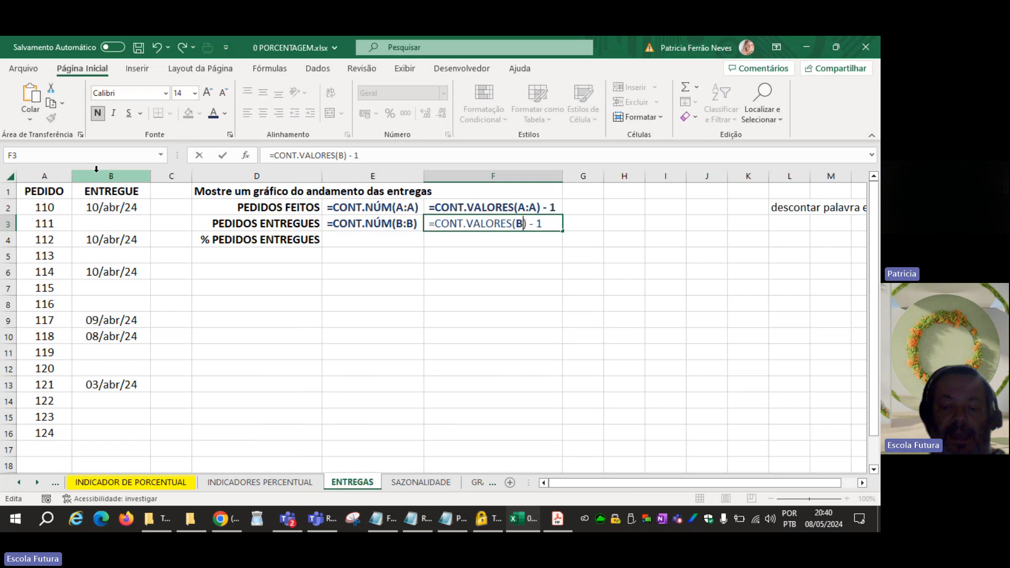
pyautogui.write(':B')
pyautogui.press('Return')
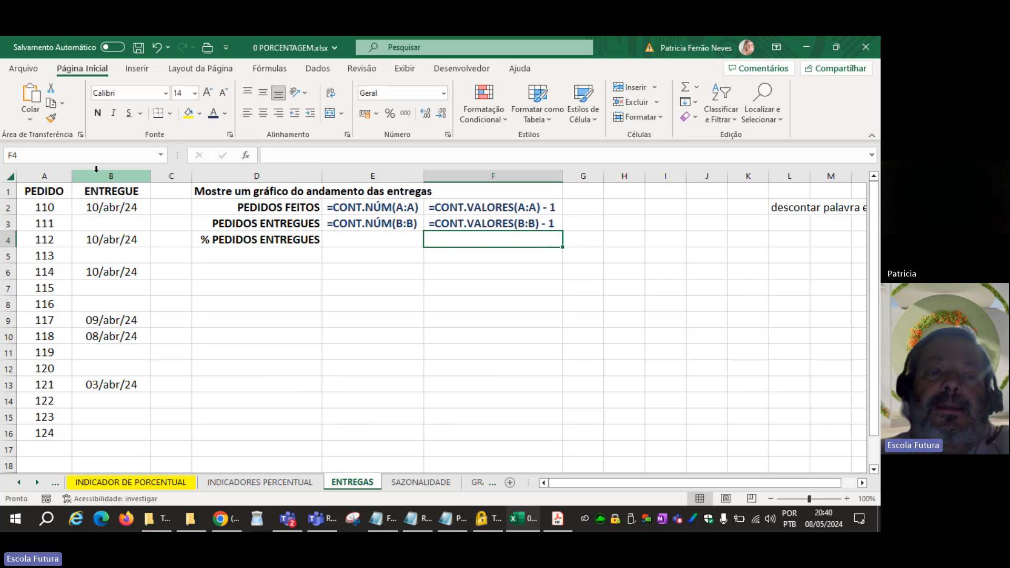
# Step: Move the "descontar palavra específica" note from L2 up to L1
pyautogui.click(782, 205)
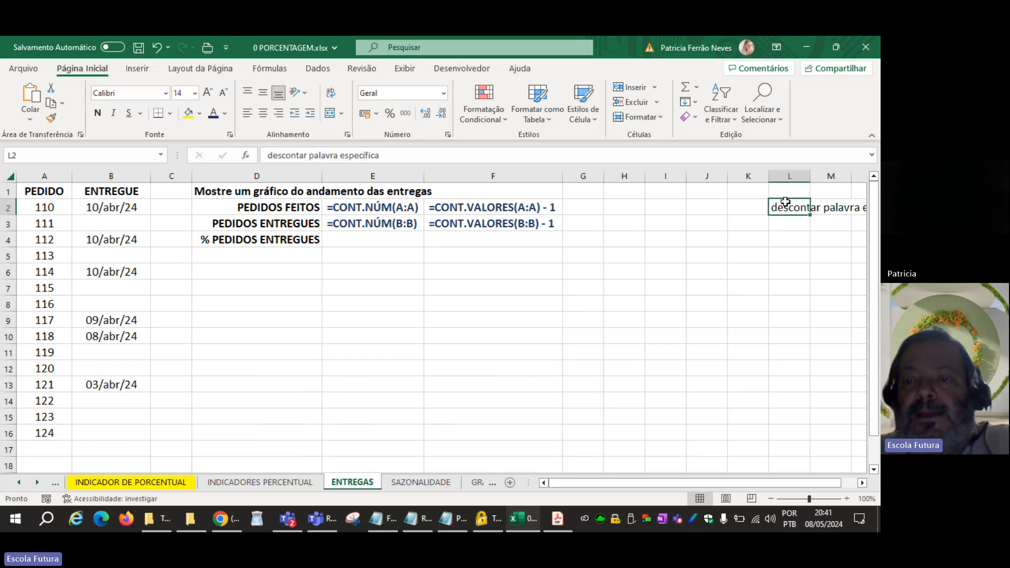
pyautogui.moveTo(784, 204); pyautogui.dragTo(784, 189)
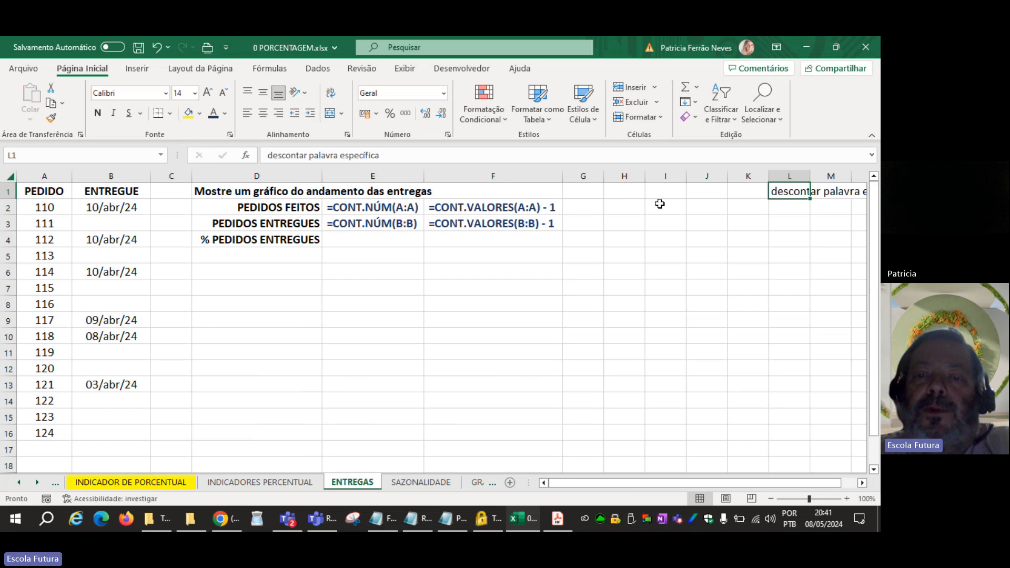
# Step: Count the non-empty cells of the PEDIDO column in G2 with =CONT.SES(A:A;"<>")
pyautogui.click(569, 205)
pyautogui.write('=co')
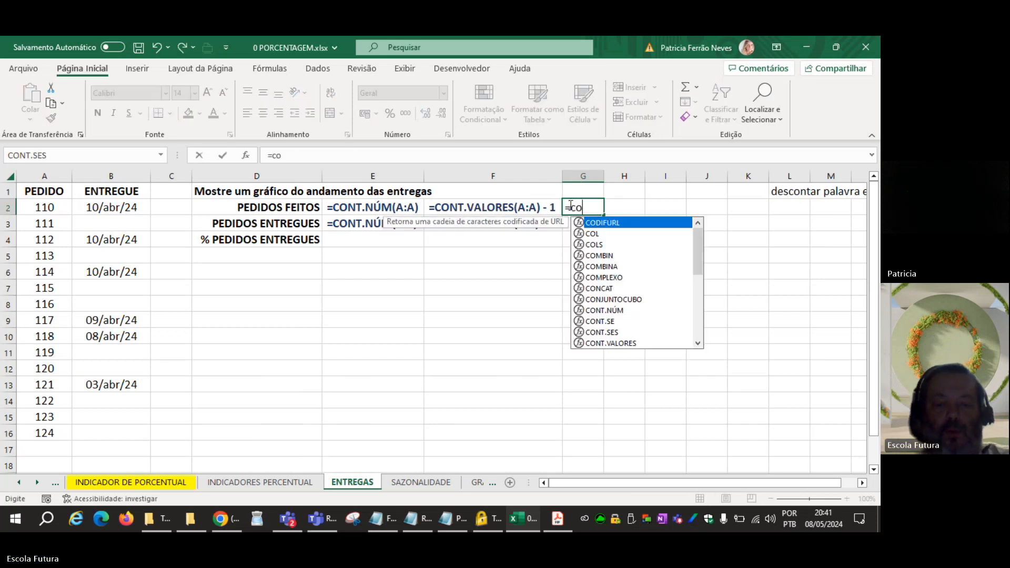
pyautogui.write('nt.ses(')
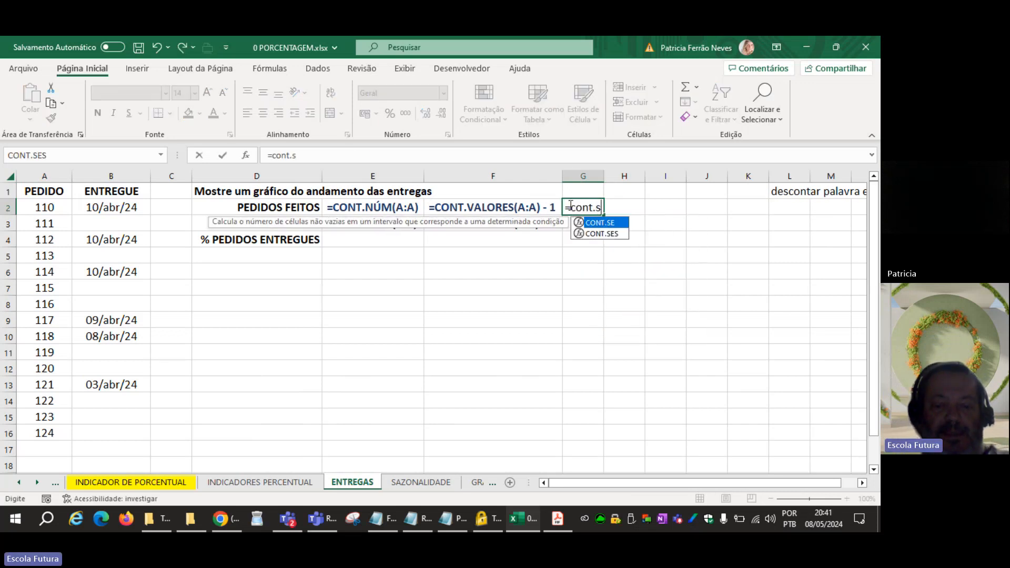
pyautogui.click(46, 177)
pyautogui.write(';')
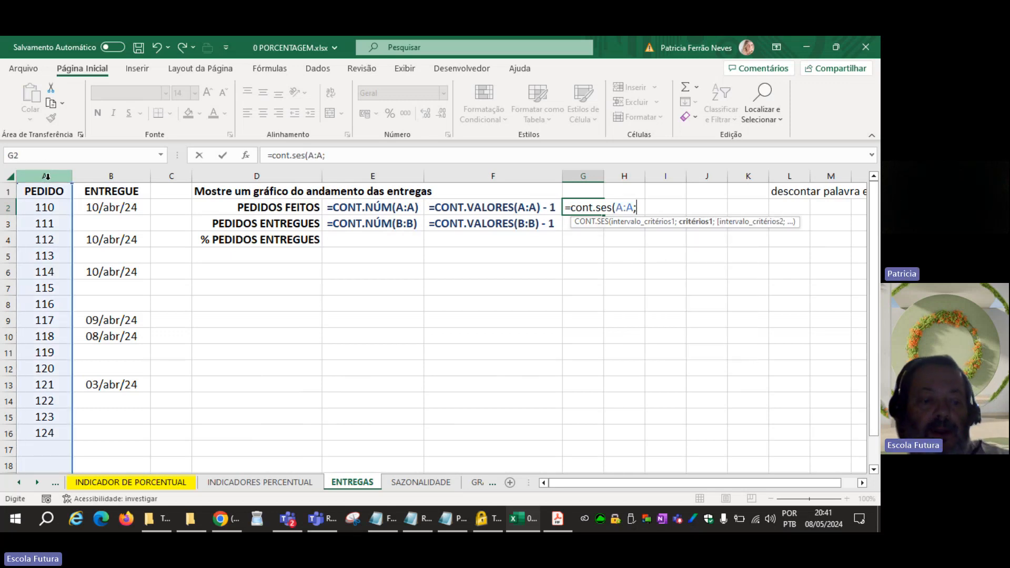
pyautogui.write('"<>')
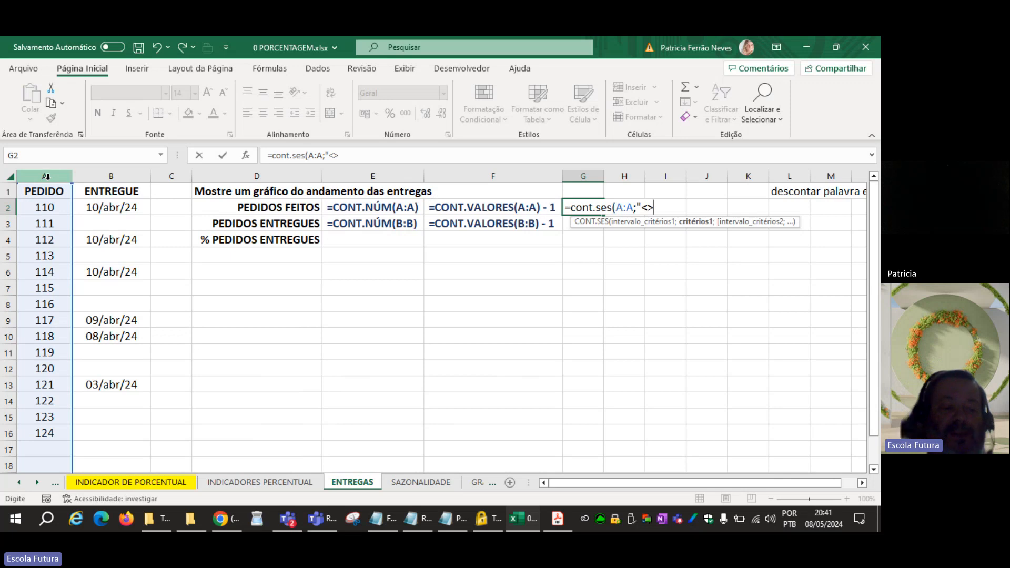
pyautogui.write('"')
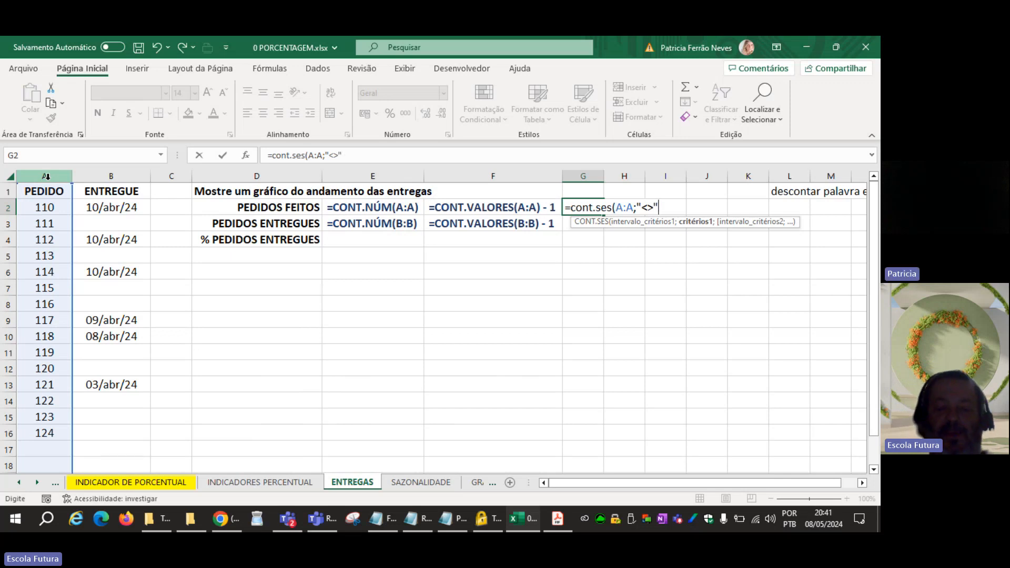
pyautogui.write(')')
pyautogui.press('Return')
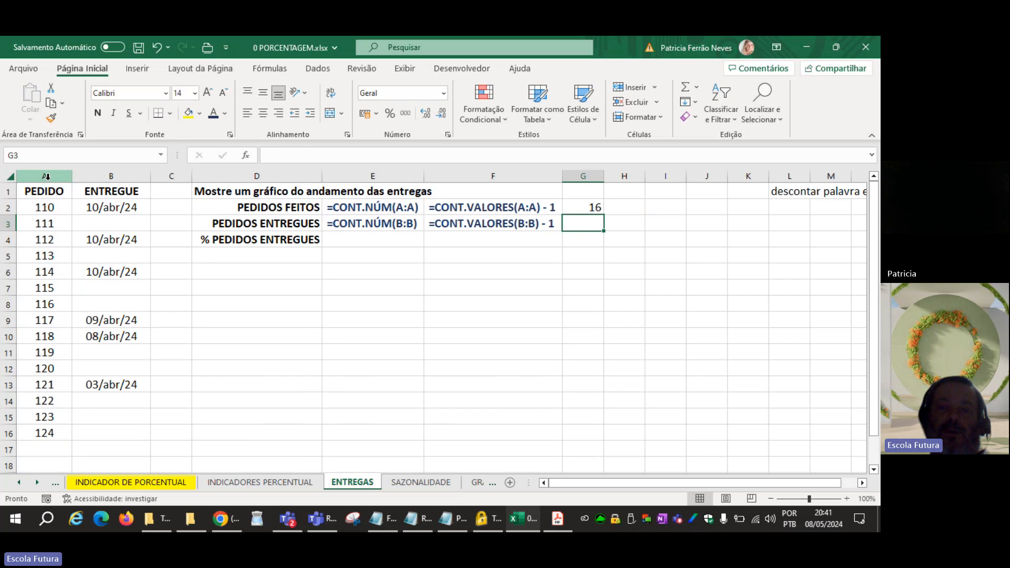
# Step: Turn the G2 formula into bold literal text with a leading apostrophe and autofit column G to its width
pyautogui.press('Up')
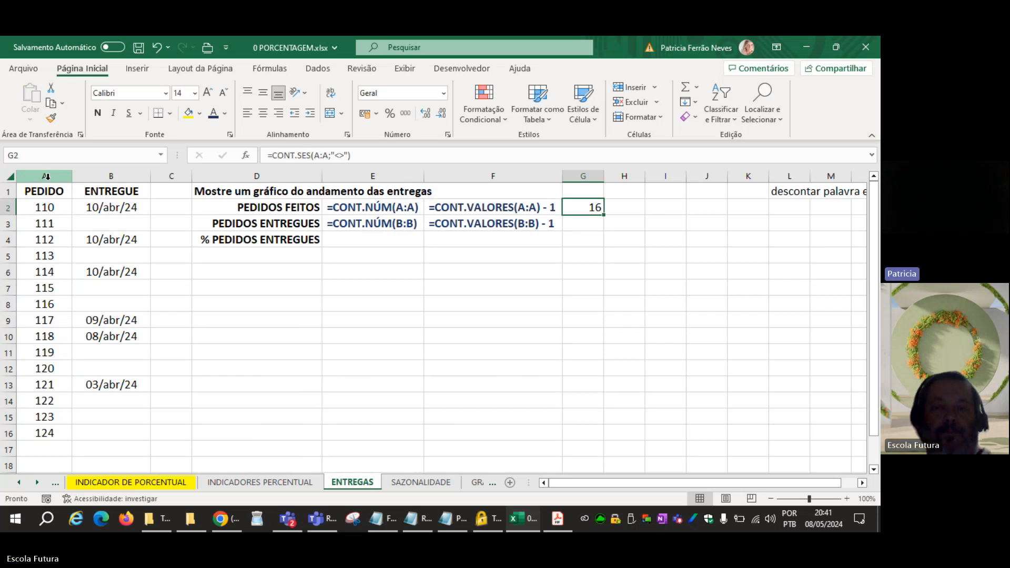
pyautogui.press('F2')
pyautogui.press('Home')
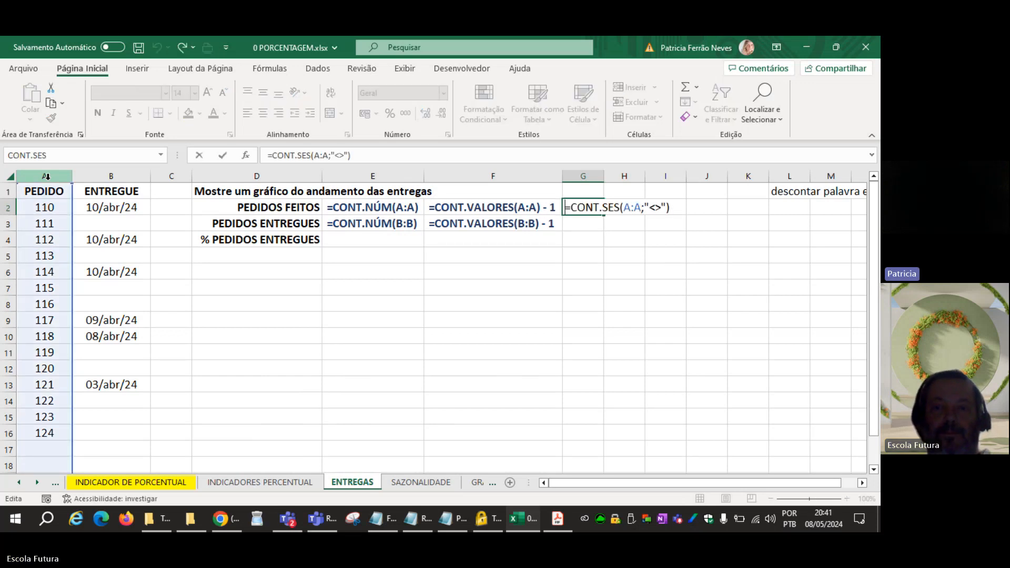
pyautogui.press('Return')
pyautogui.press('Up')
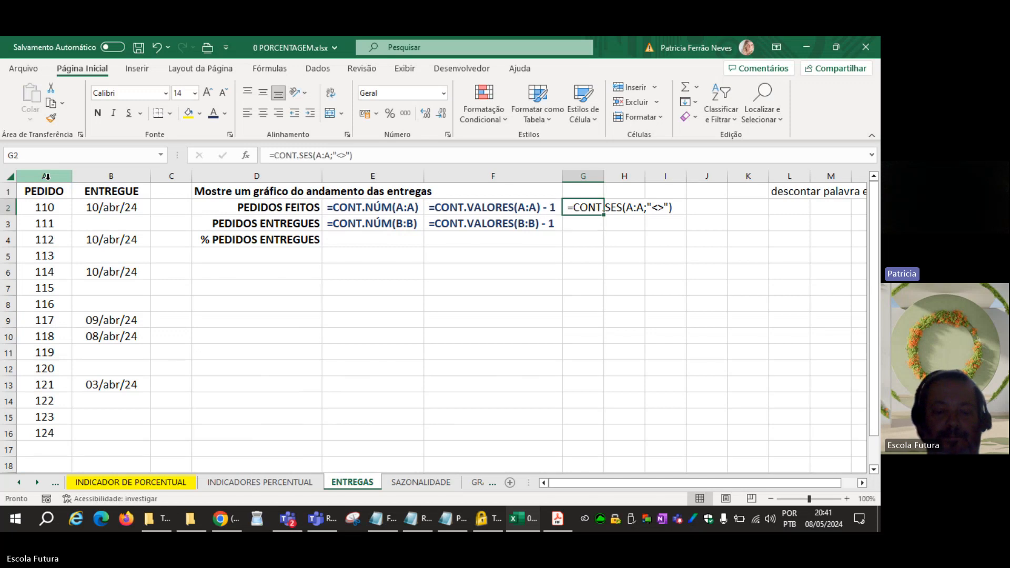
pyautogui.hotkey('ctrl', 'n')
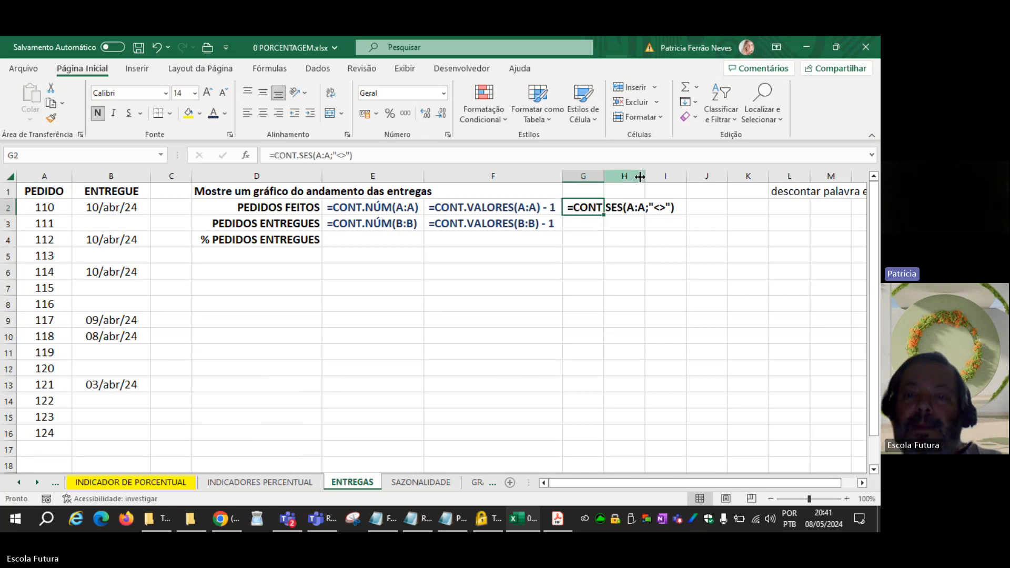
pyautogui.doubleClick(604, 176)
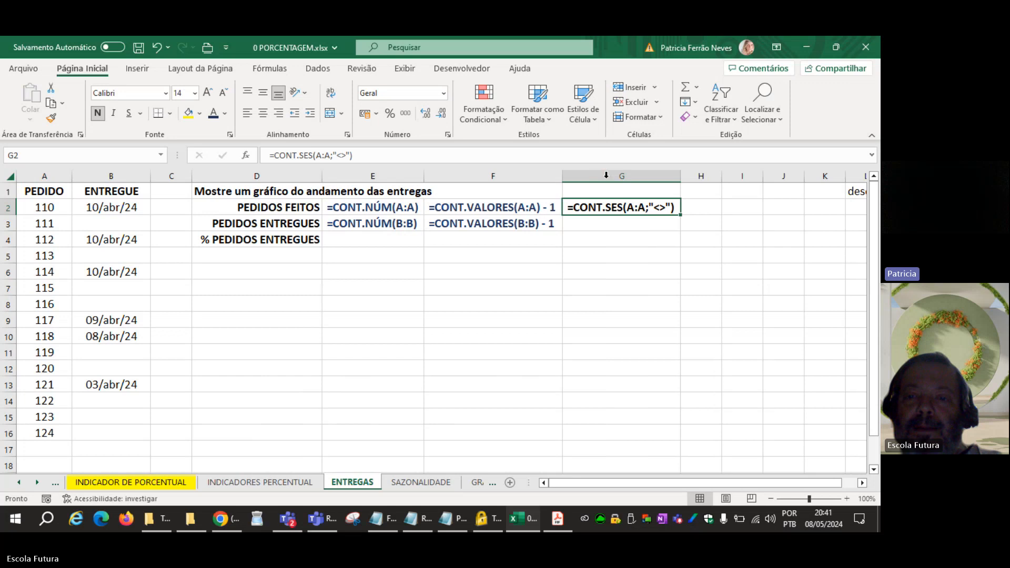
pyautogui.click(613, 259)
pyautogui.click(608, 208)
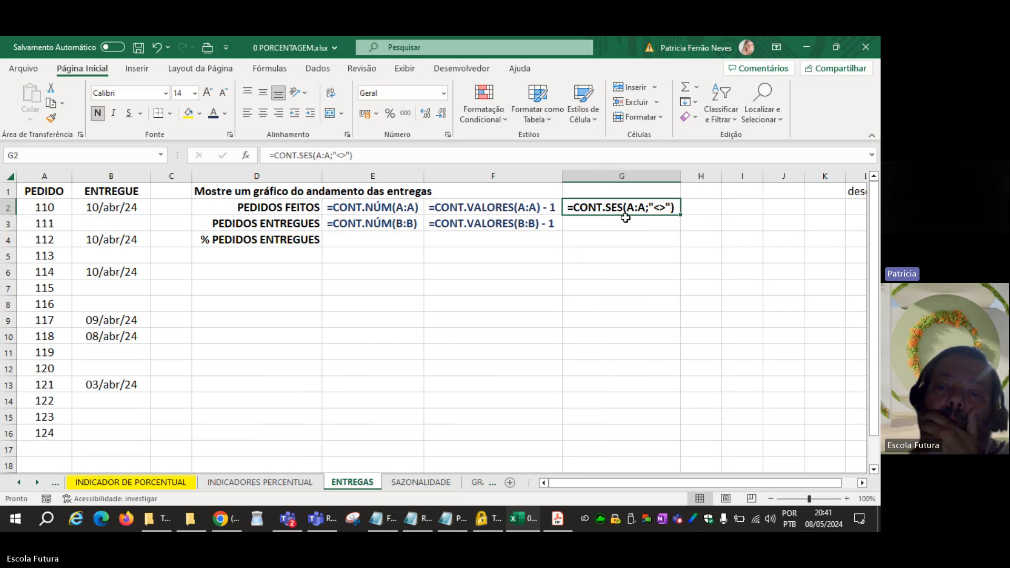
pyautogui.doubleClick(625, 208)
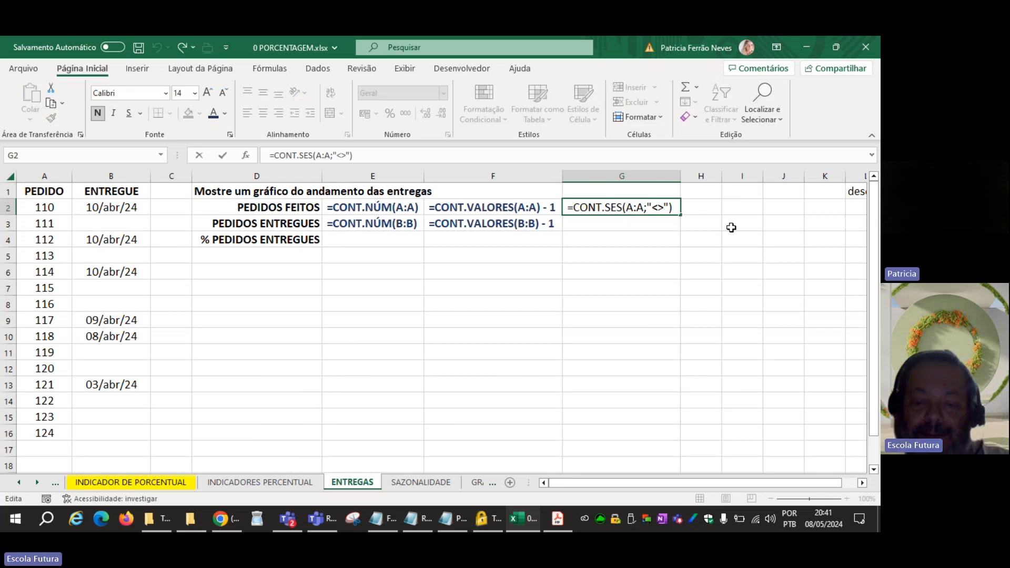
pyautogui.press('Escape')
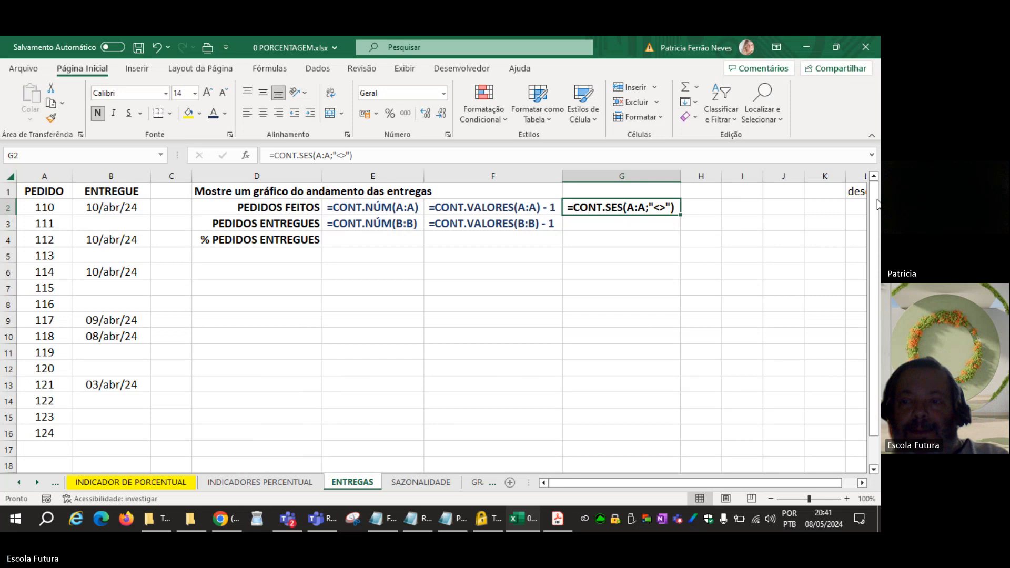
# Step: Delete the "descontar palavra específica" note from L1 and return to cell A1
pyautogui.click(853, 190)
pyautogui.press('Delete')
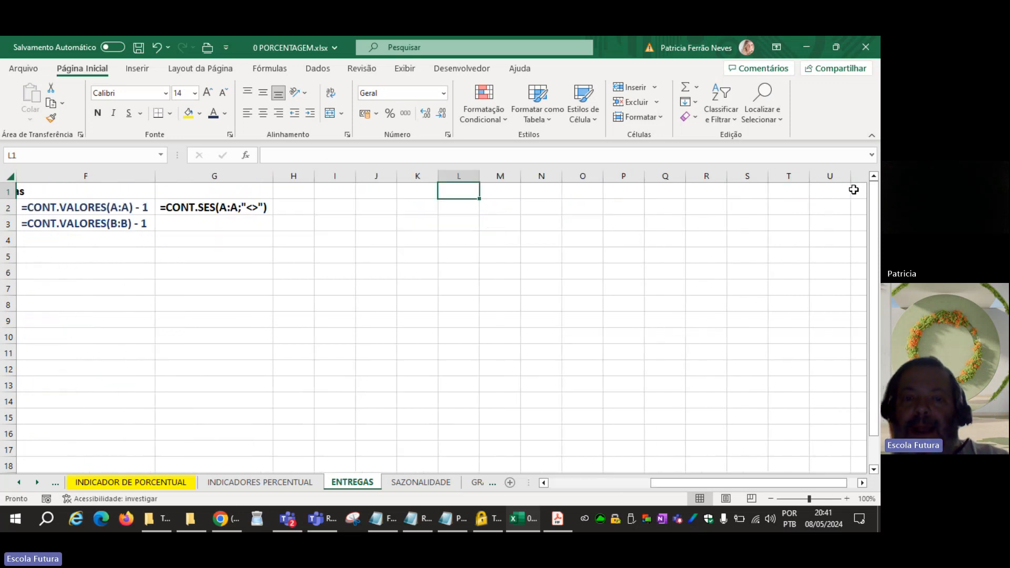
pyautogui.press('Left')
pyautogui.press('Left')
pyautogui.press('Left')
pyautogui.press('Left')
pyautogui.press('Left')
pyautogui.press('Left')
pyautogui.press('Left')
pyautogui.press('Left')
pyautogui.press('Left')
pyautogui.press('Left')
pyautogui.press('Left')
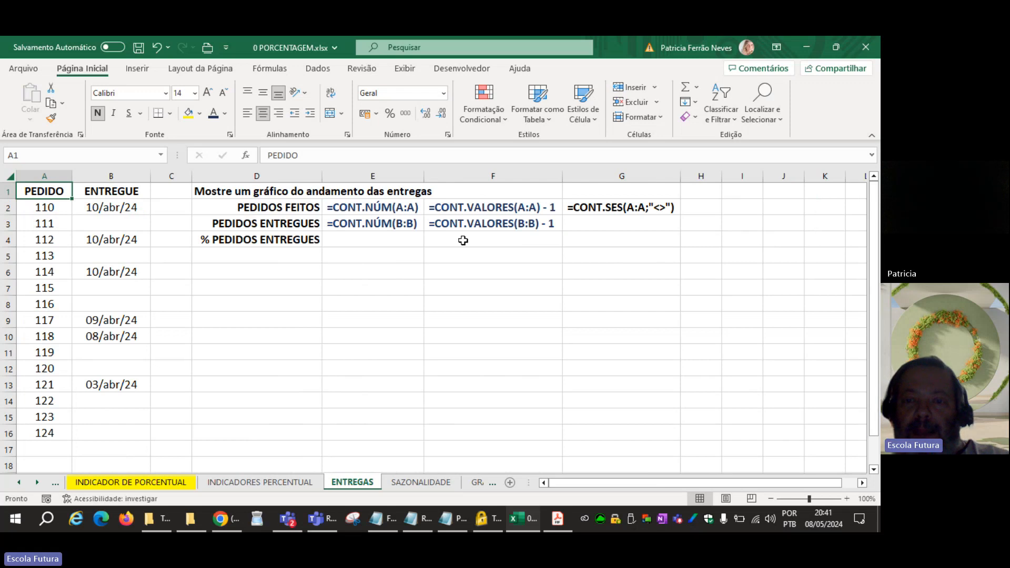
# Step: Fill G3 with the formula text from G2 and change its criterion to "<>x"
pyautogui.click(640, 212)
pyautogui.click(641, 221)
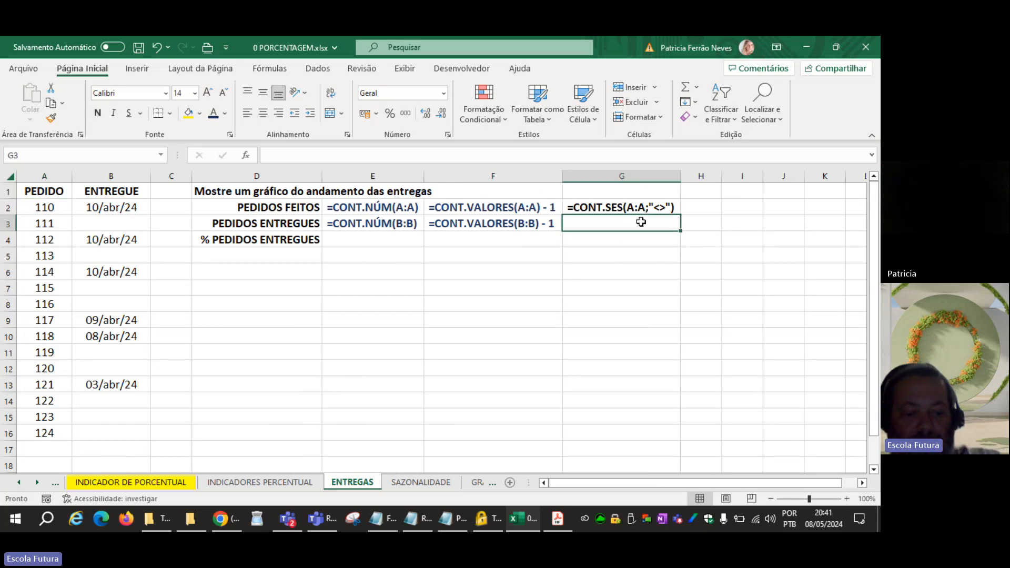
pyautogui.hotkey('ctrl', 'd')
pyautogui.press('F2')
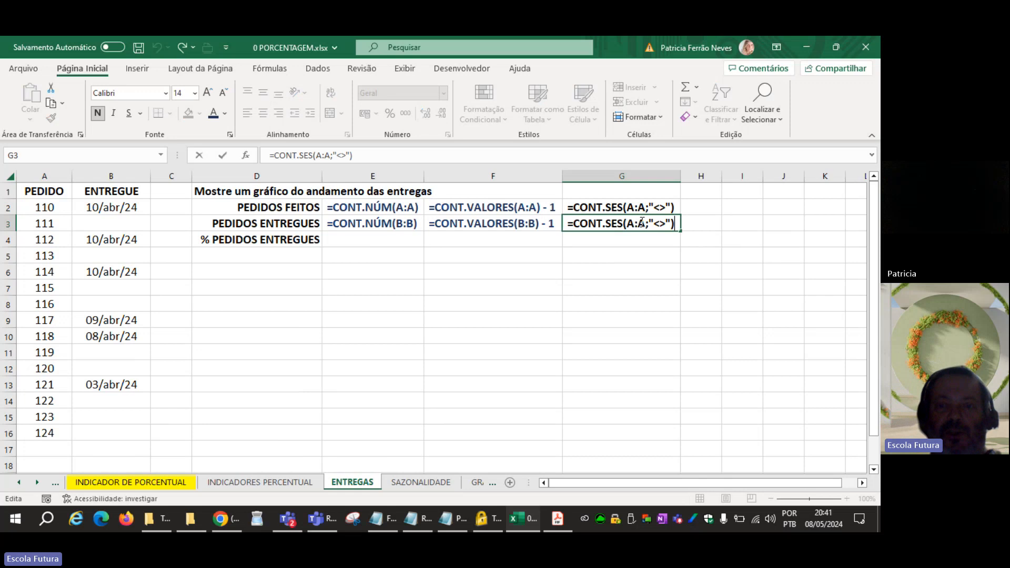
pyautogui.press('Left')
pyautogui.press('Left')
pyautogui.write('x')
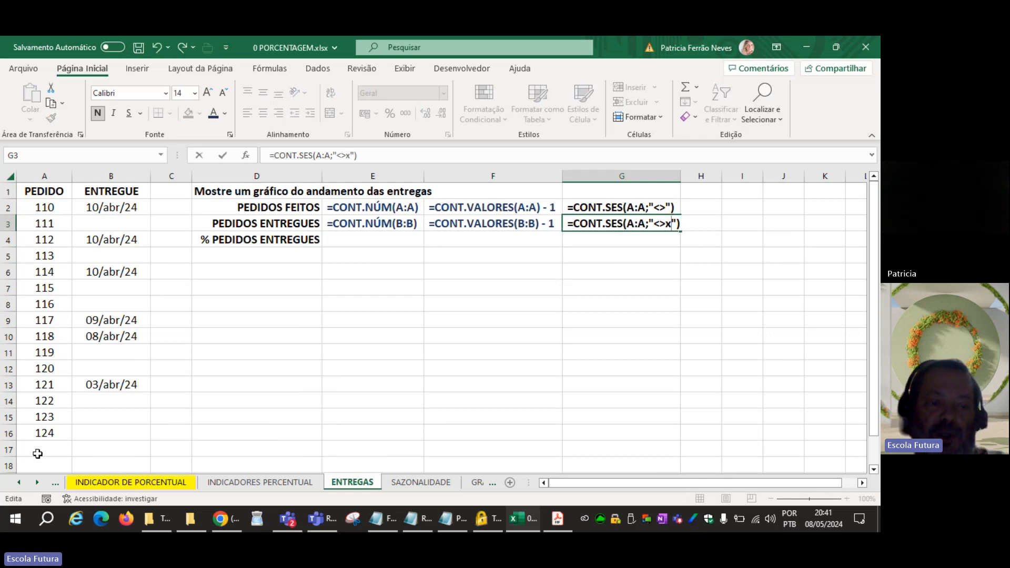
pyautogui.click(59, 453)
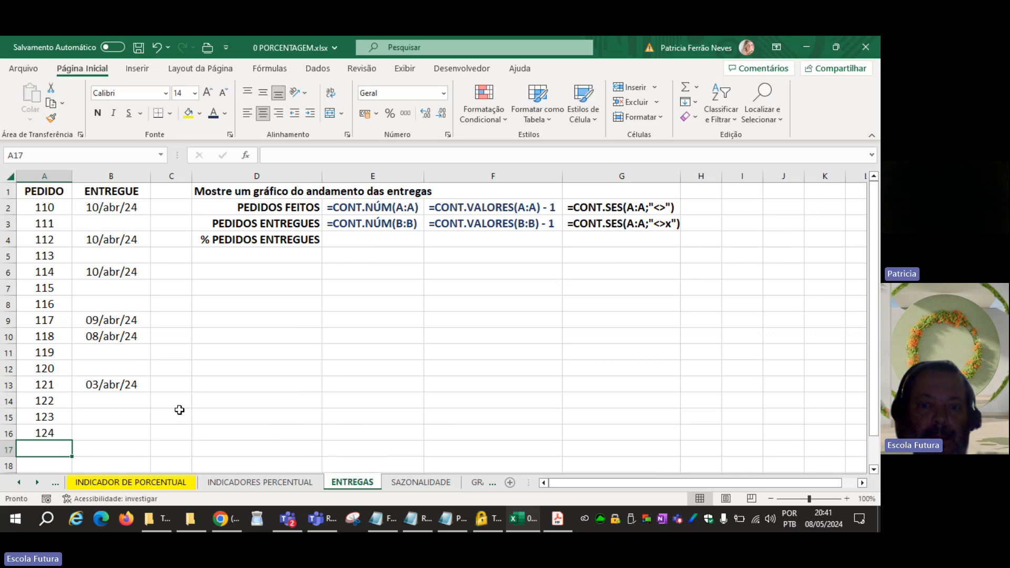
# Step: Clear the CONT.SES formula texts from cells G3 and G2
pyautogui.click(659, 224)
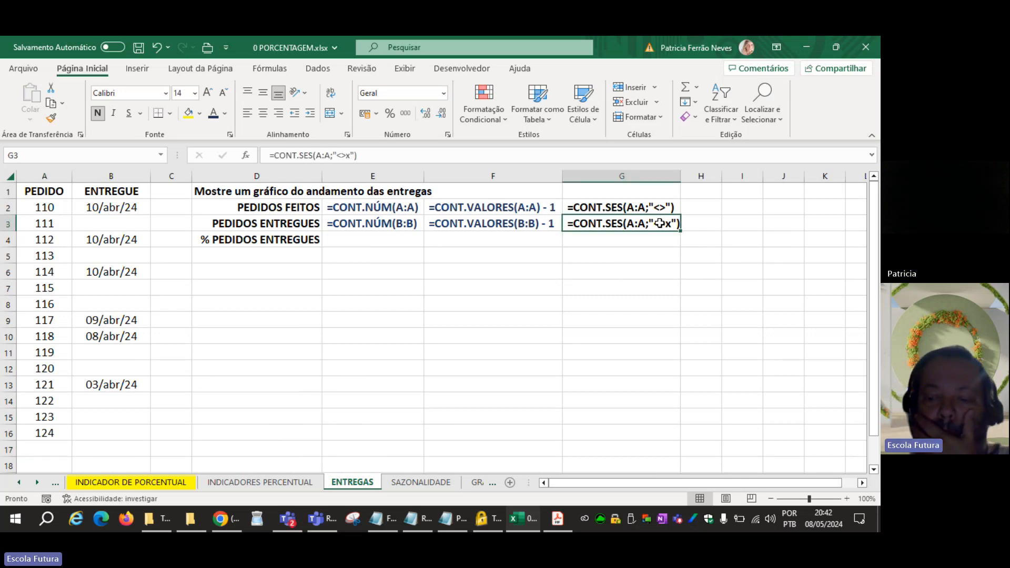
pyautogui.press('Delete')
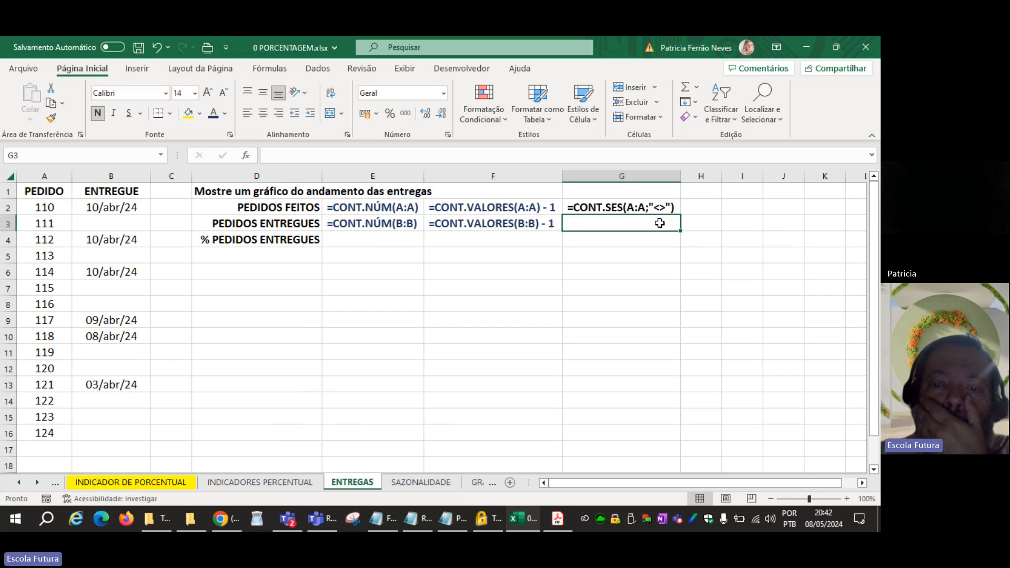
pyautogui.click(458, 202)
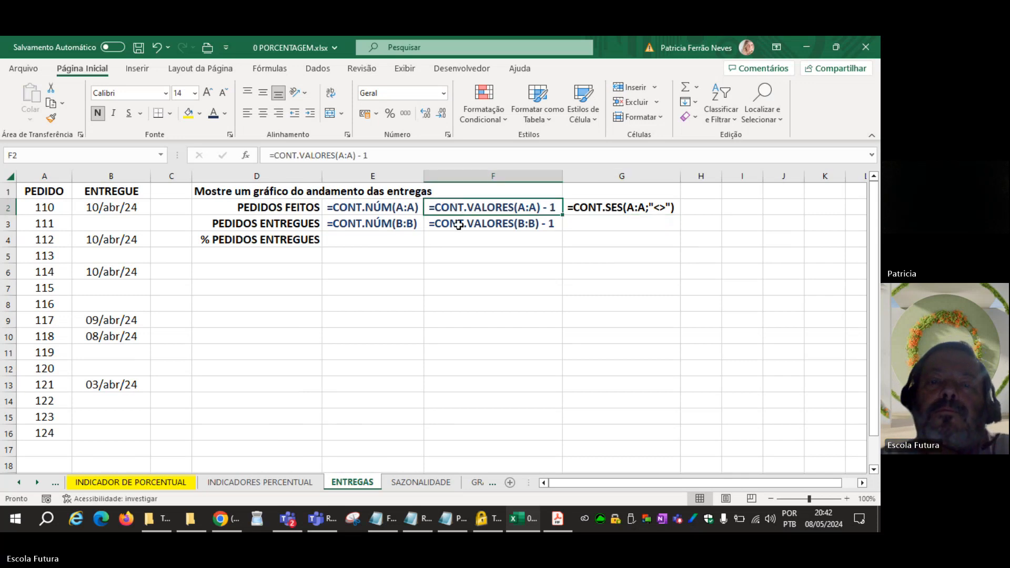
pyautogui.click(458, 225)
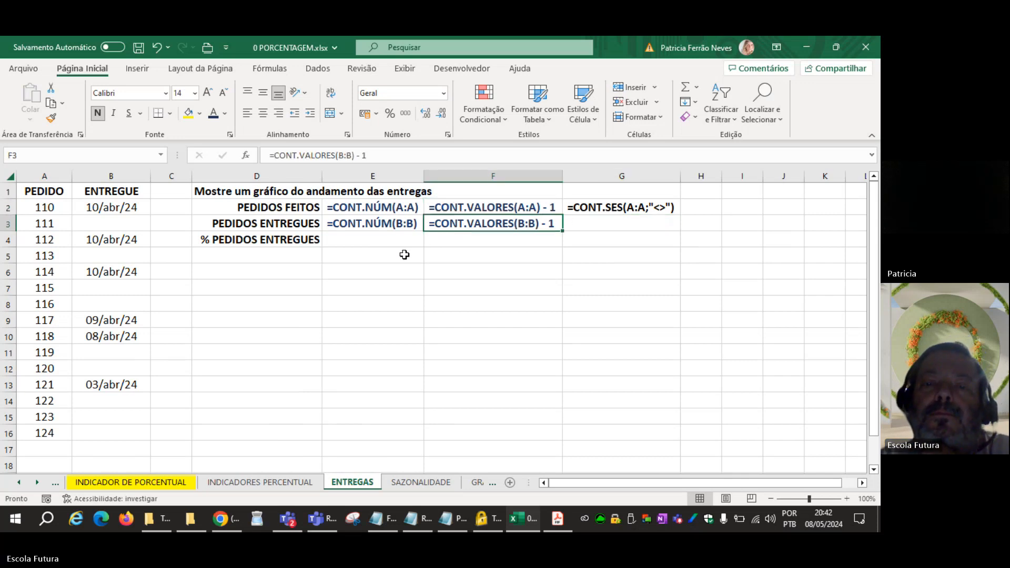
pyautogui.click(642, 209)
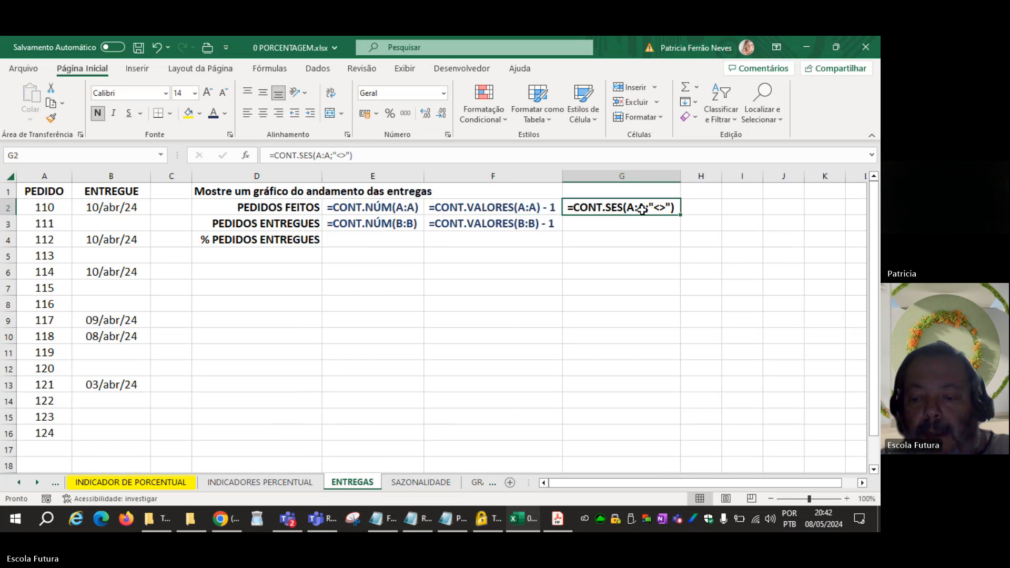
pyautogui.press('Delete')
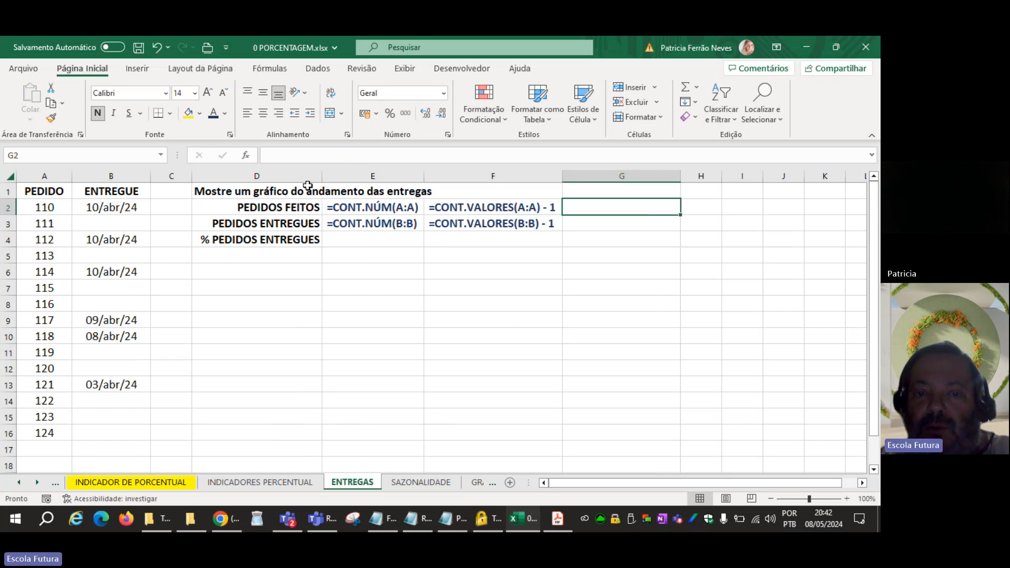
pyautogui.moveTo(347, 210); pyautogui.dragTo(437, 225)
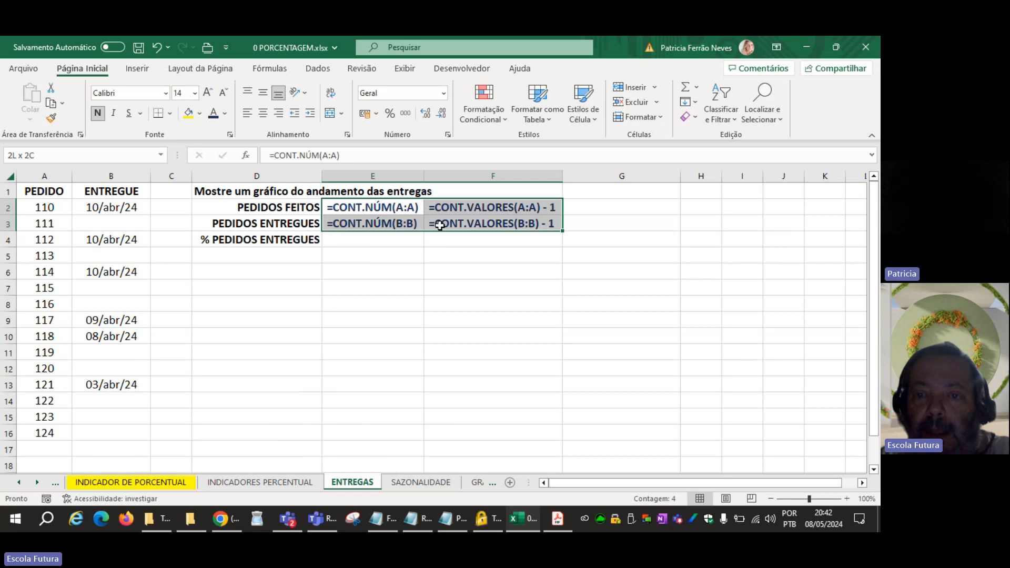
pyautogui.click(353, 258)
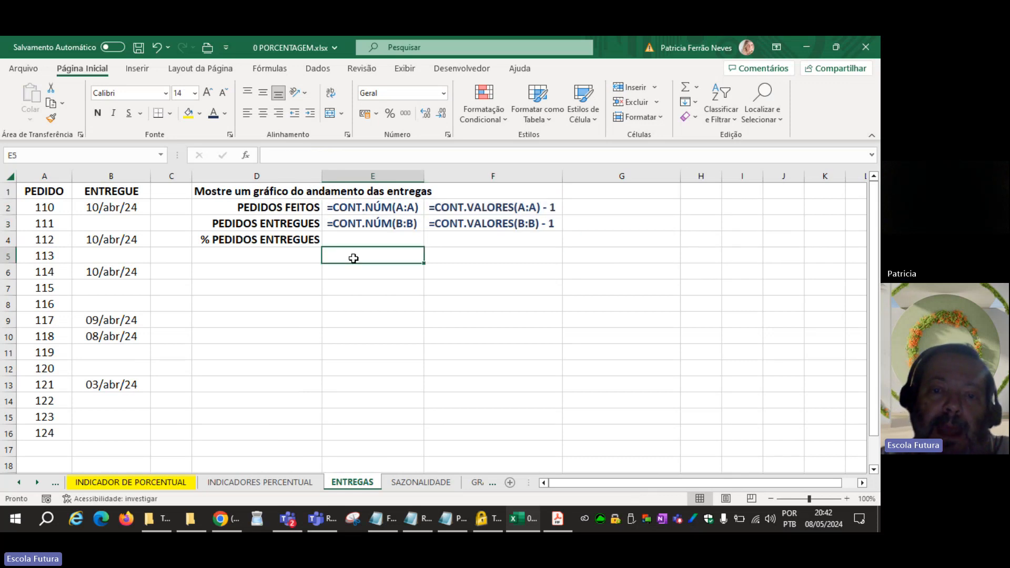
pyautogui.click(601, 222)
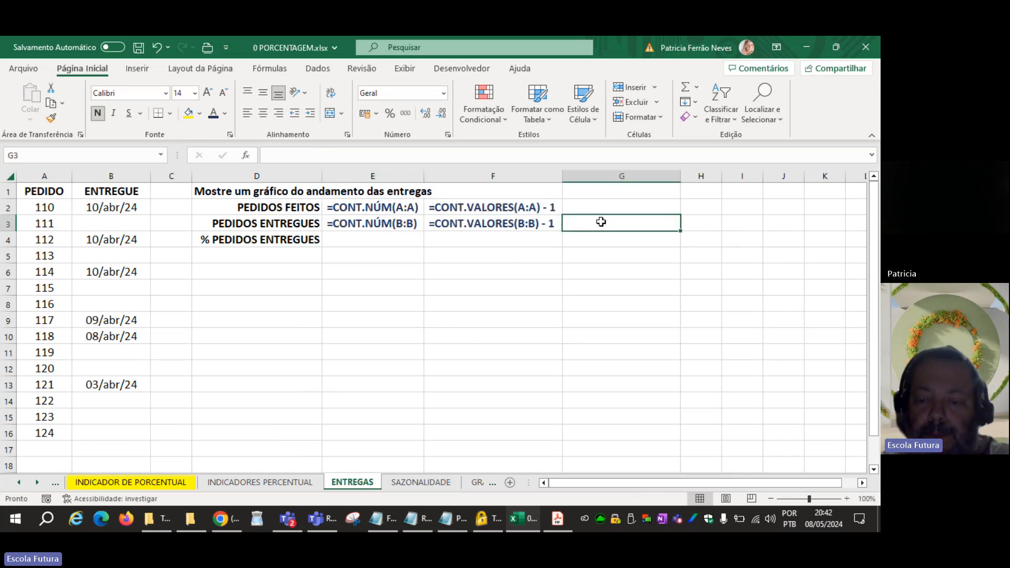
# Step: Try counting the blank cells of column B in G3 with =CONTAR.VAZIO(B:B), and clear the cell again
pyautogui.write('=cont')
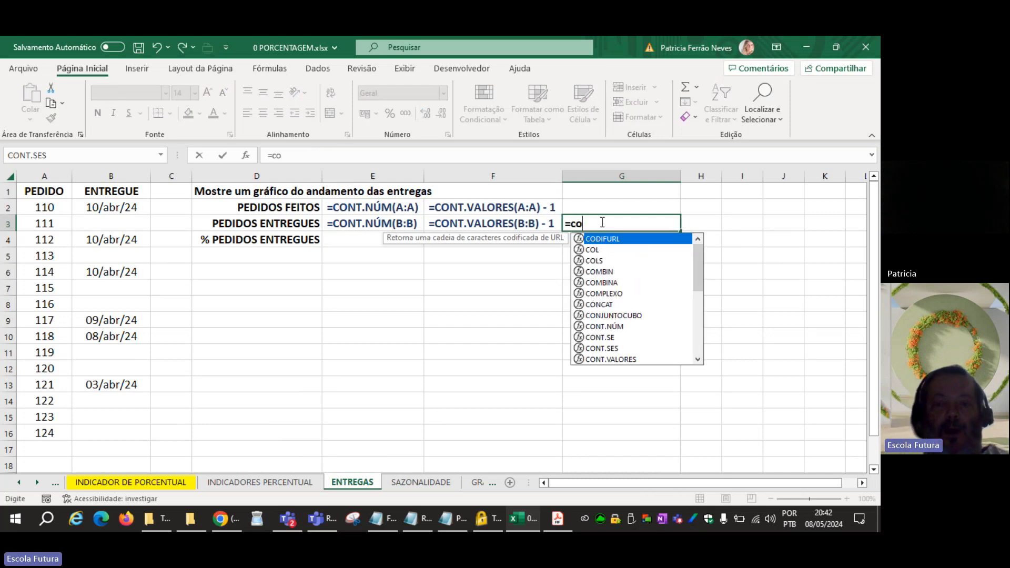
pyautogui.press('Down')
pyautogui.press('Down')
pyautogui.press('Down')
pyautogui.press('Down')
pyautogui.press('Down')
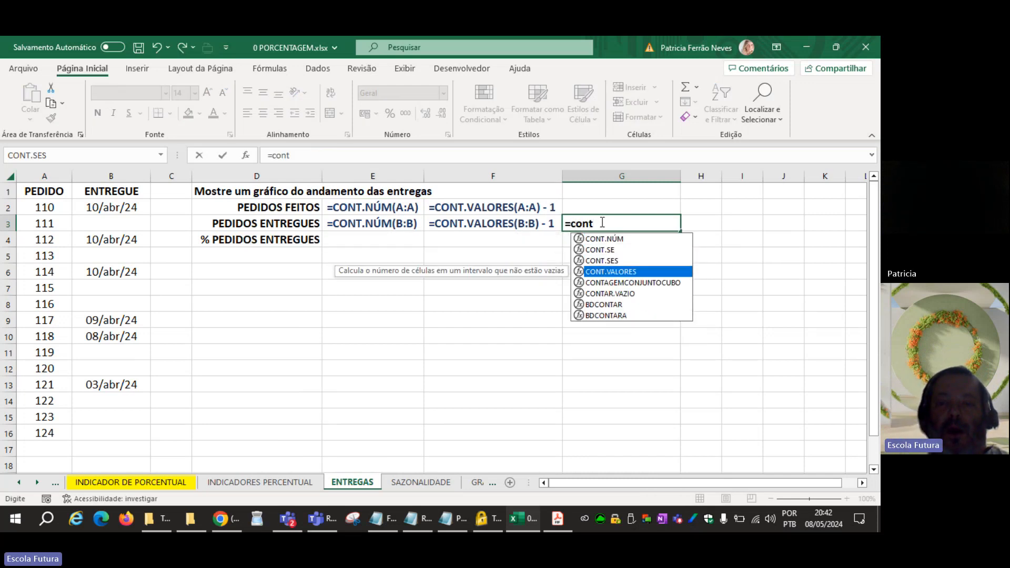
pyautogui.press('Tab')
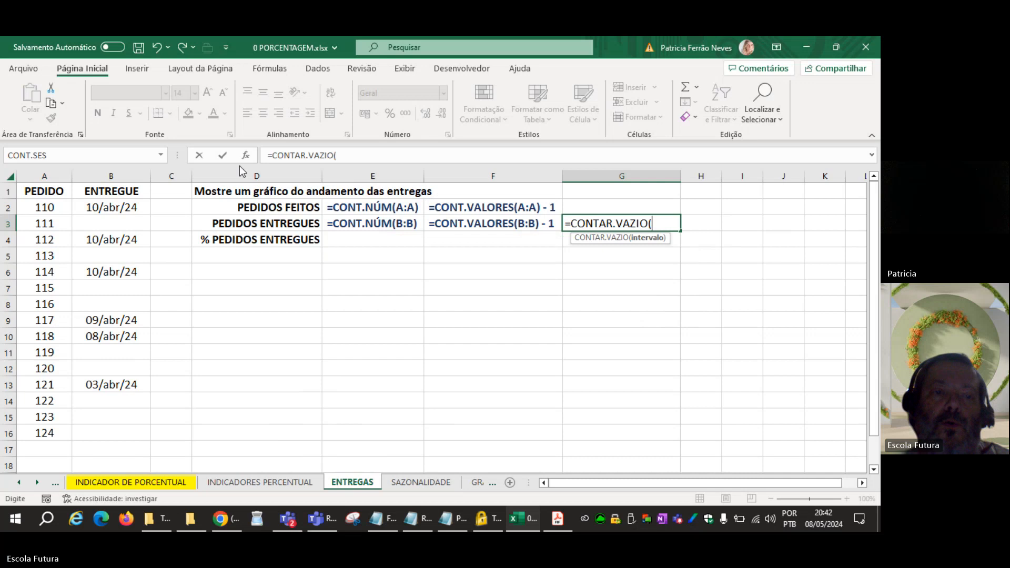
pyautogui.click(143, 178)
pyautogui.write(')')
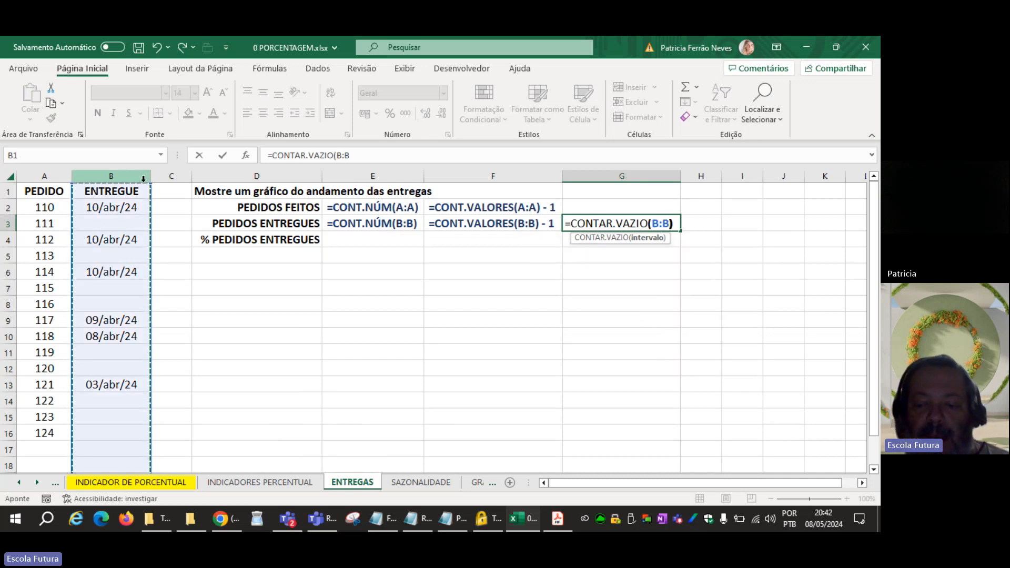
pyautogui.press('Return')
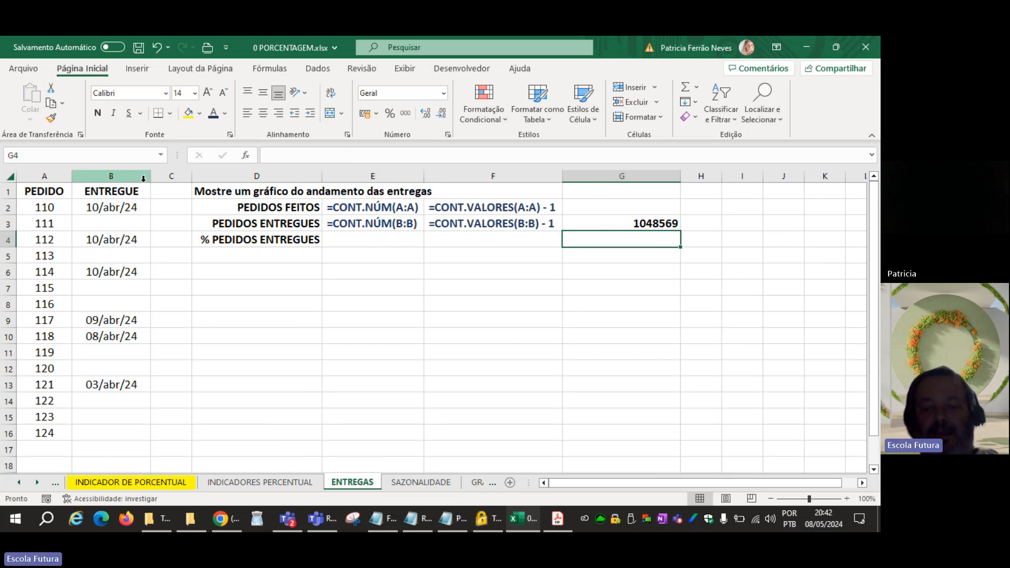
pyautogui.press('Up')
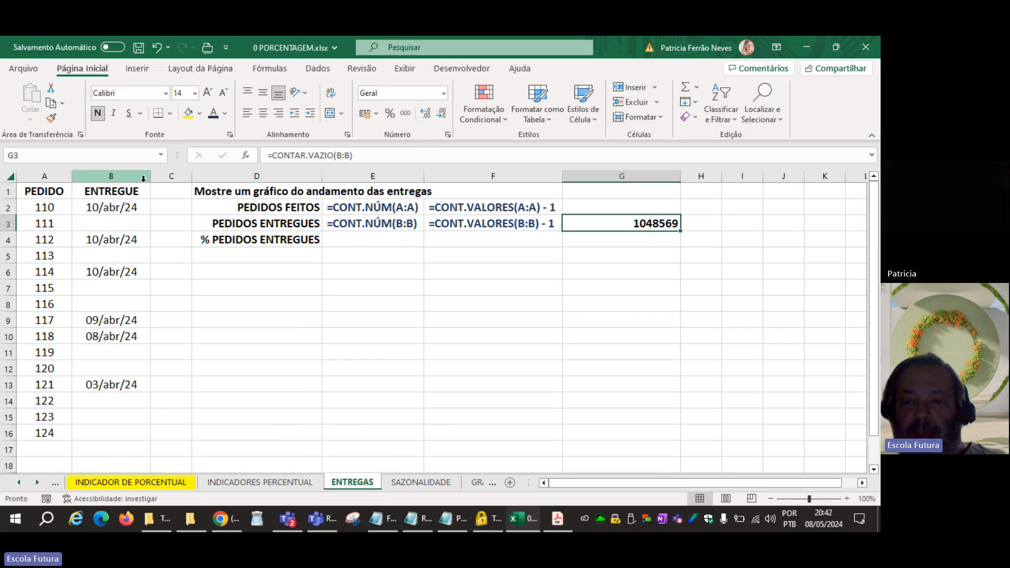
pyautogui.press('Delete')
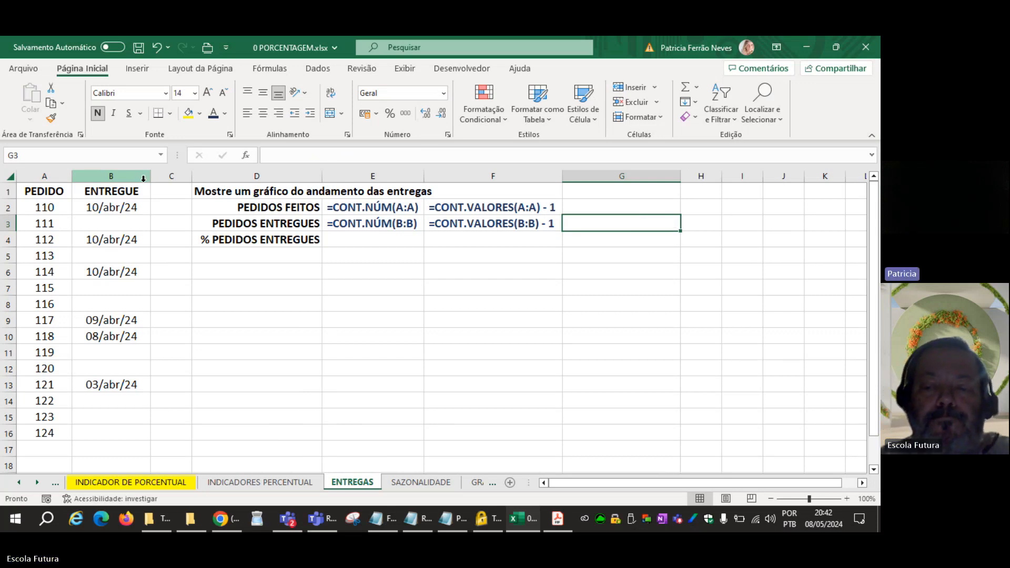
# Step: Turn the formula texts in E2 and E3 into live formulas =CONT.NÚM(A:A) and =CONT.NÚM(B:B)
pyautogui.click(362, 206)
pyautogui.click(365, 228)
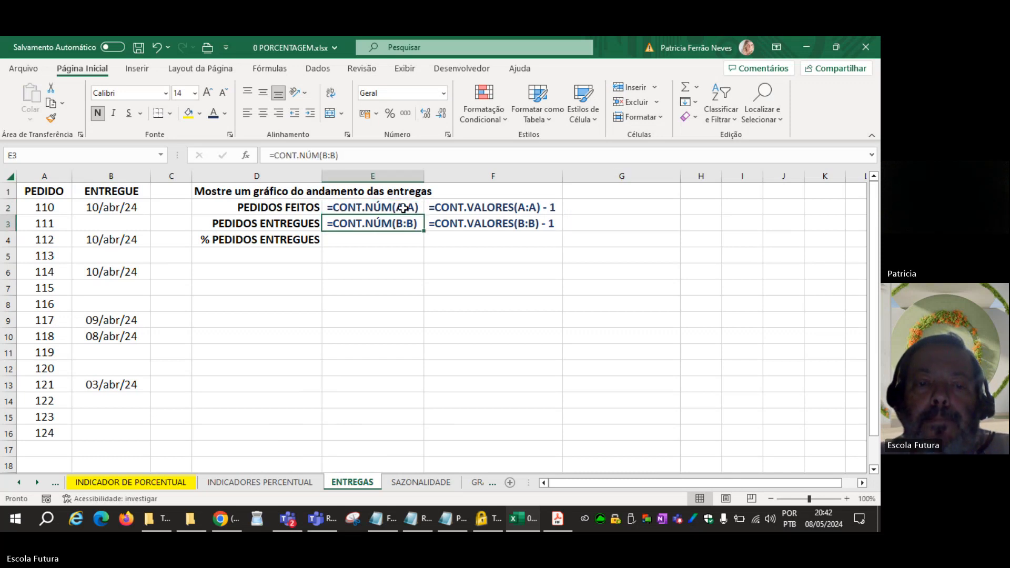
pyautogui.click(403, 209)
pyautogui.doubleClick(404, 208)
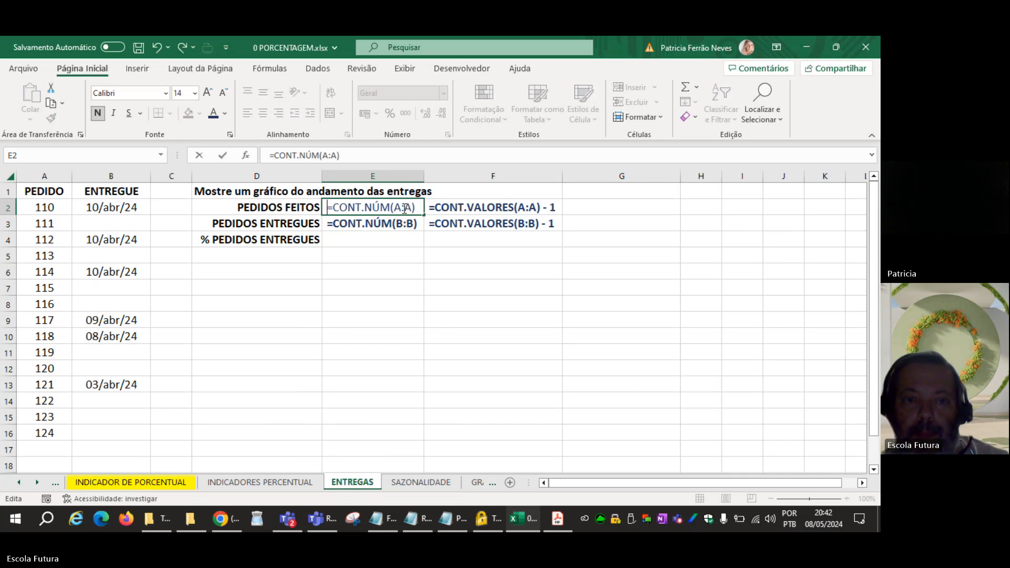
pyautogui.press('Return')
pyautogui.press('F2')
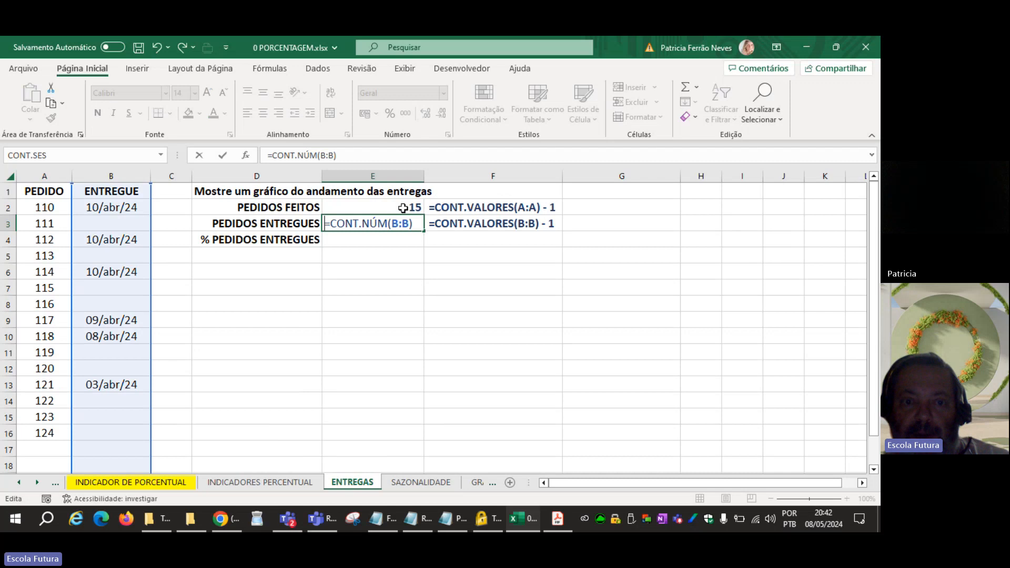
pyautogui.press('Return')
# Step: Clear the CONT.VALORES formula texts from cells F2 and F3
pyautogui.press('Right')
pyautogui.press('Up')
pyautogui.press('Up')
pyautogui.press('F2')
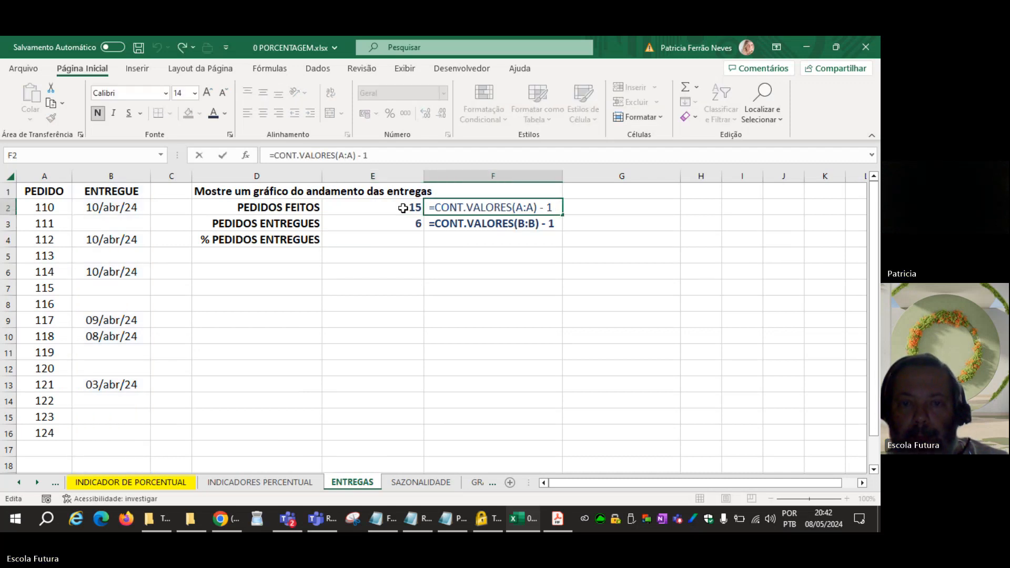
pyautogui.press('Escape')
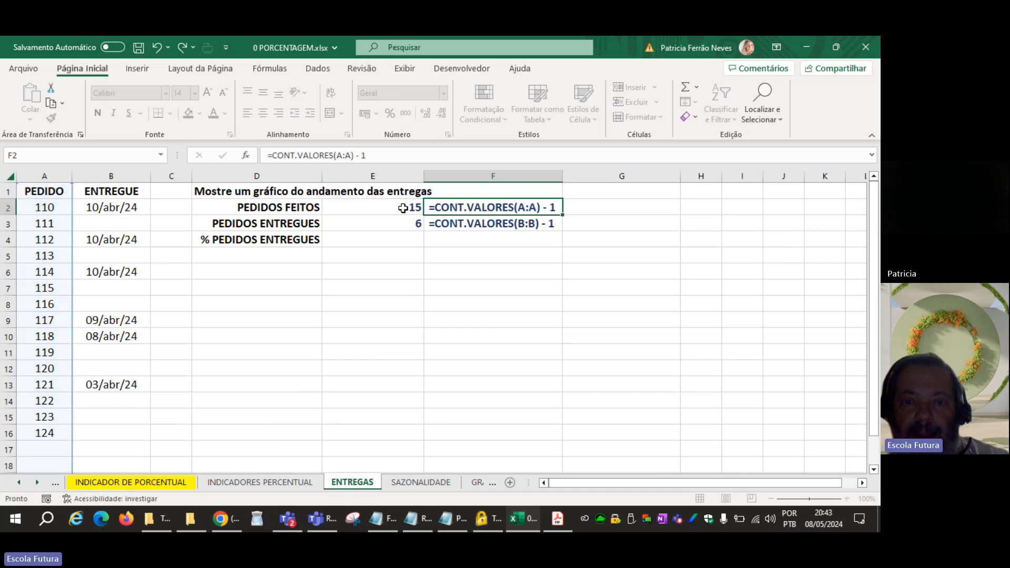
pyautogui.hotkey('shift', 'Down')
pyautogui.press('Delete')
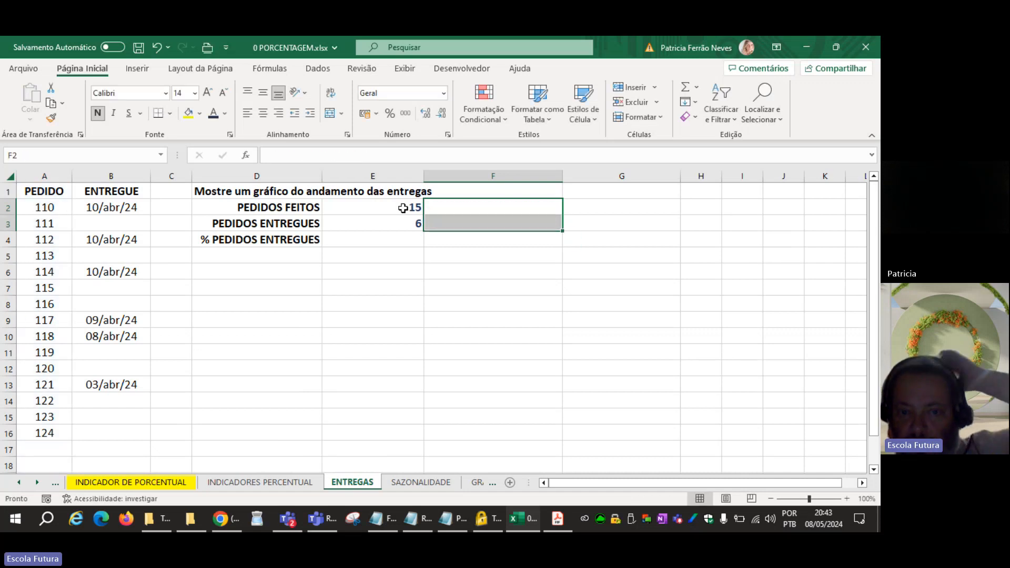
# Step: Center the cells E2:E4 and calculate the share of delivered orders in E4 with =E3/E2
pyautogui.moveTo(403, 209); pyautogui.dragTo(400, 239)
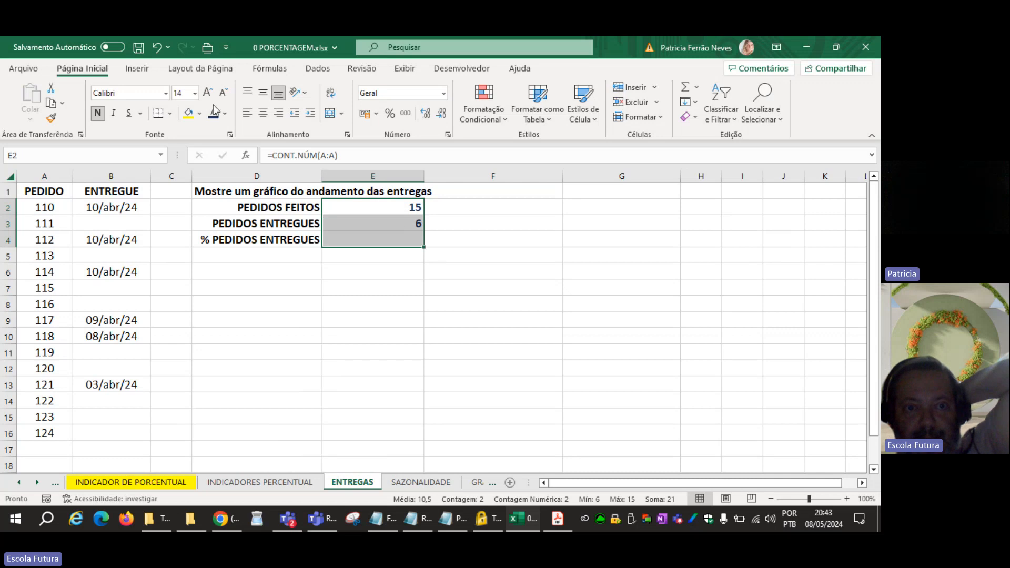
pyautogui.click(268, 113)
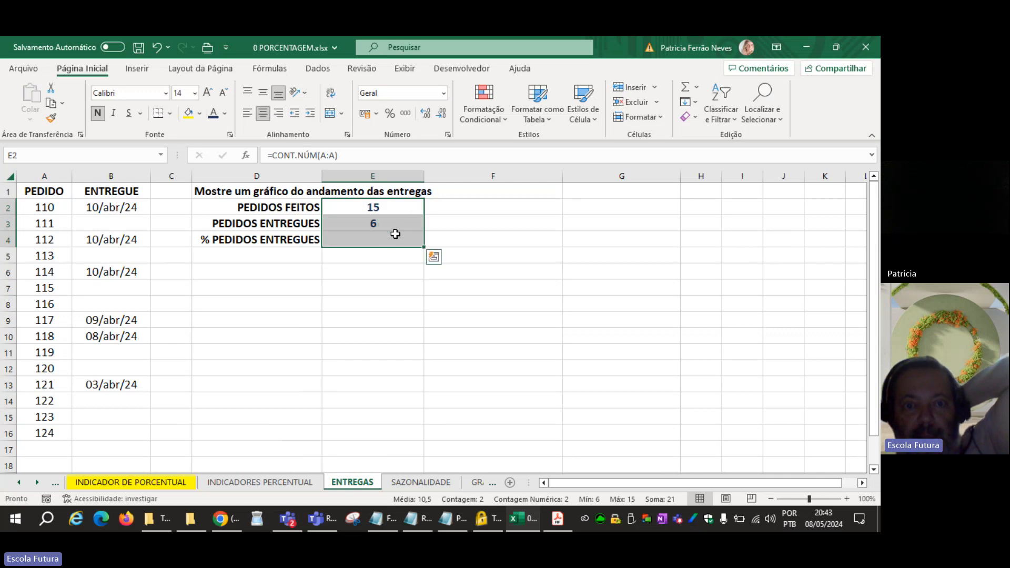
pyautogui.click(396, 234)
pyautogui.write('=')
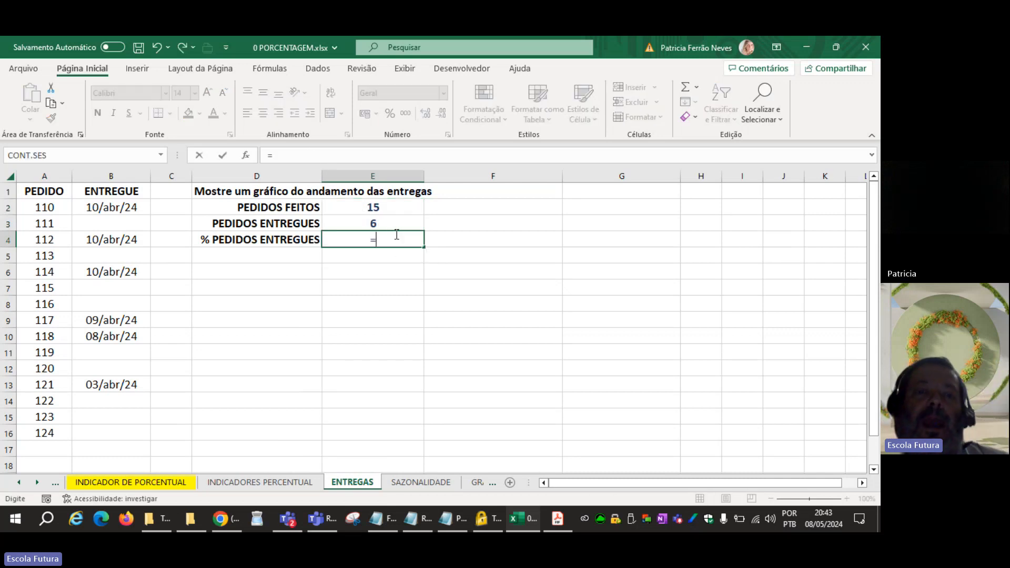
pyautogui.click(376, 221)
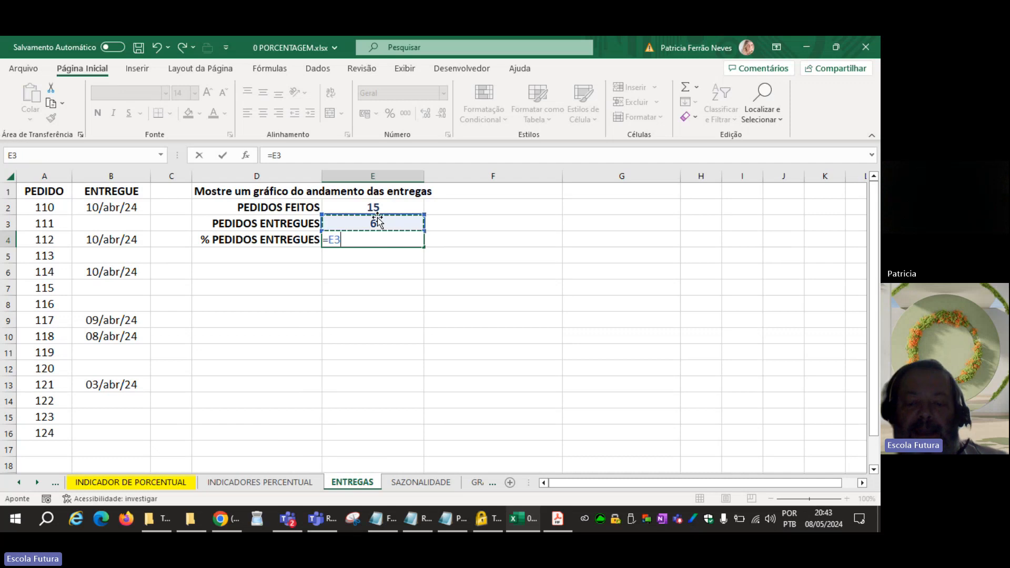
pyautogui.write('/')
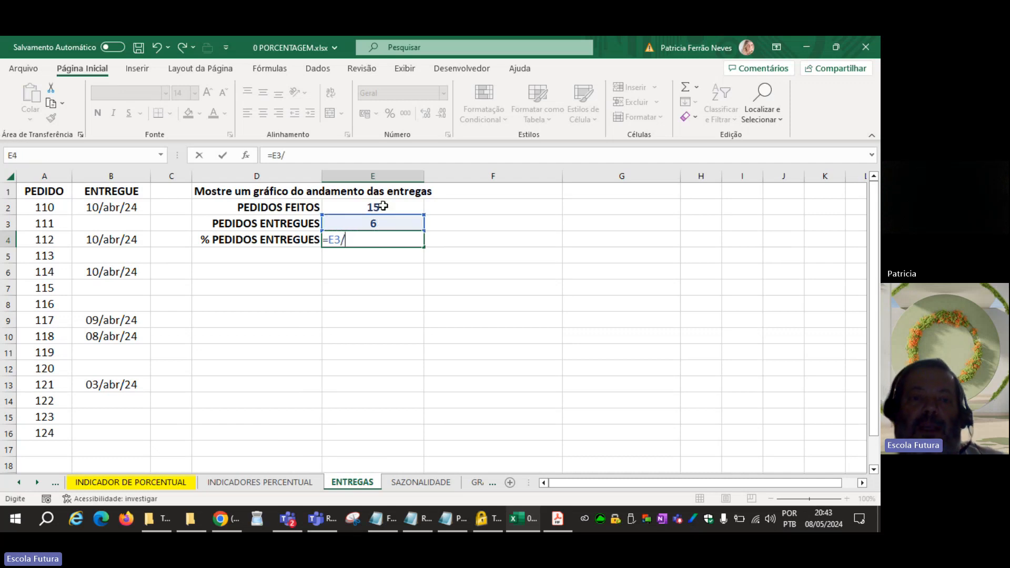
pyautogui.click(382, 206)
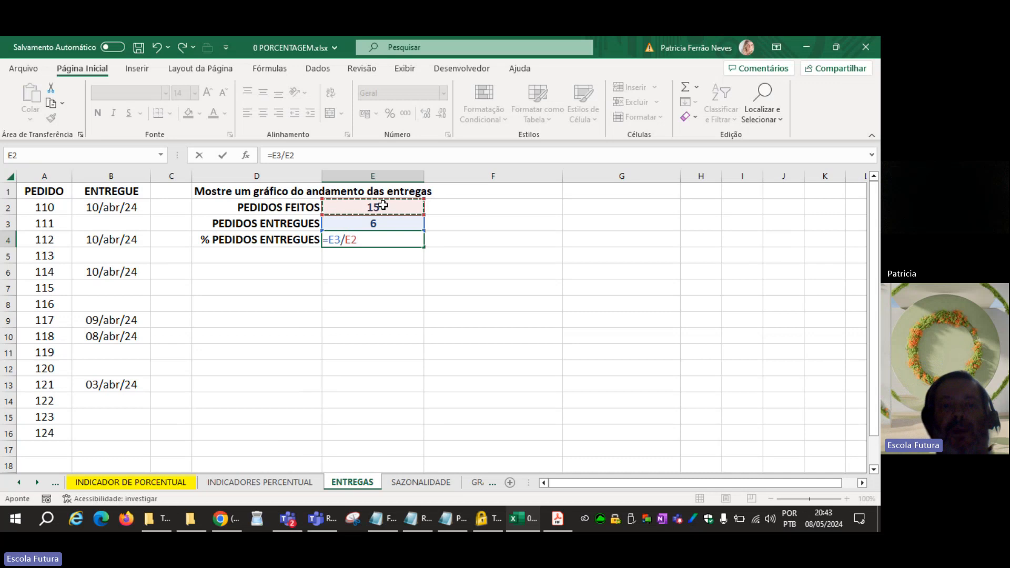
pyautogui.press('Return')
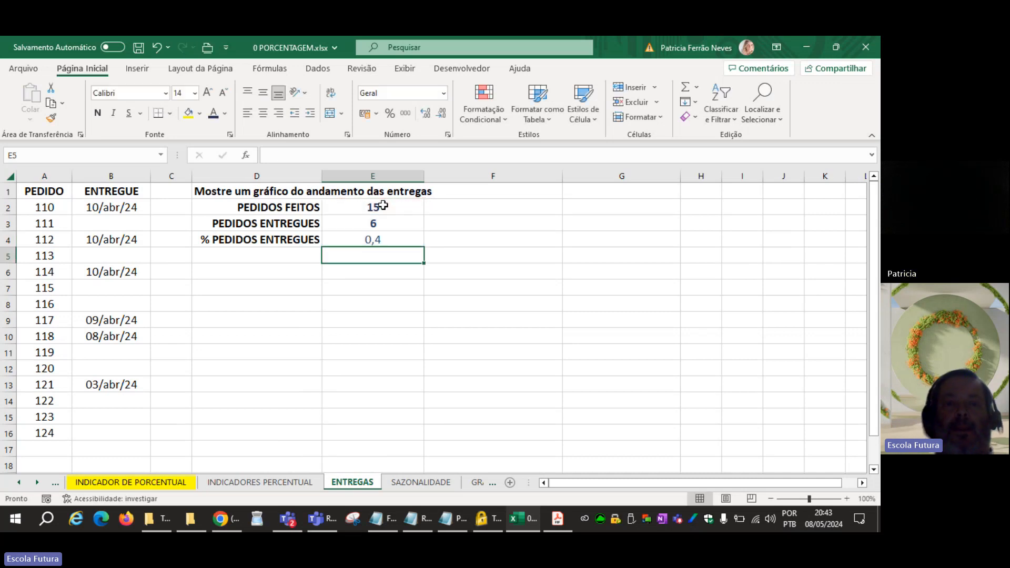
# Step: Format the result in E4 as a bold percentage
pyautogui.press('Up')
pyautogui.hotkey('ctrl', 'shift', '5')
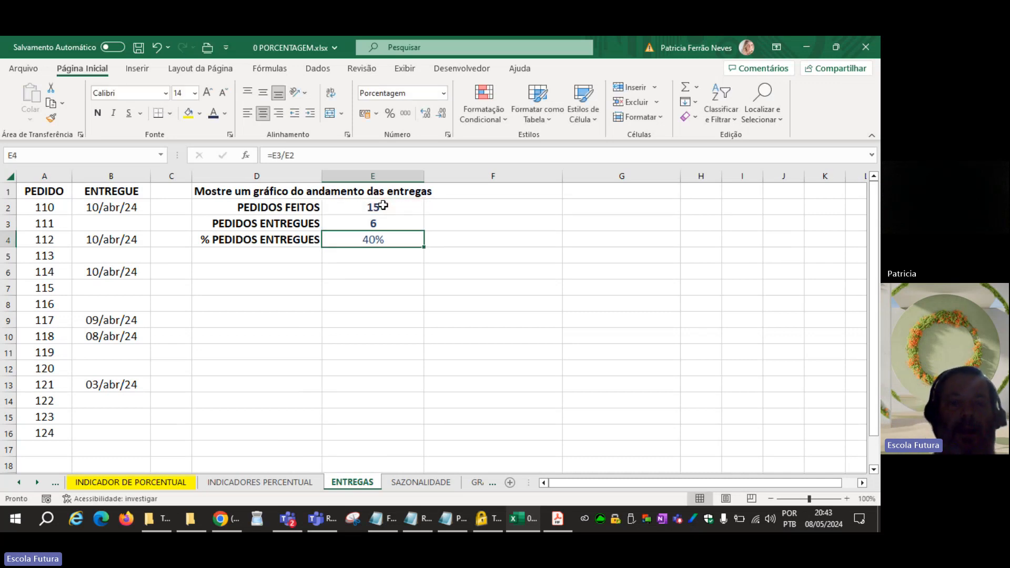
pyautogui.click(97, 113)
# Step: Add the next two consecutive order numbers to the PEDIDO column in A17 and A18
pyautogui.click(45, 451)
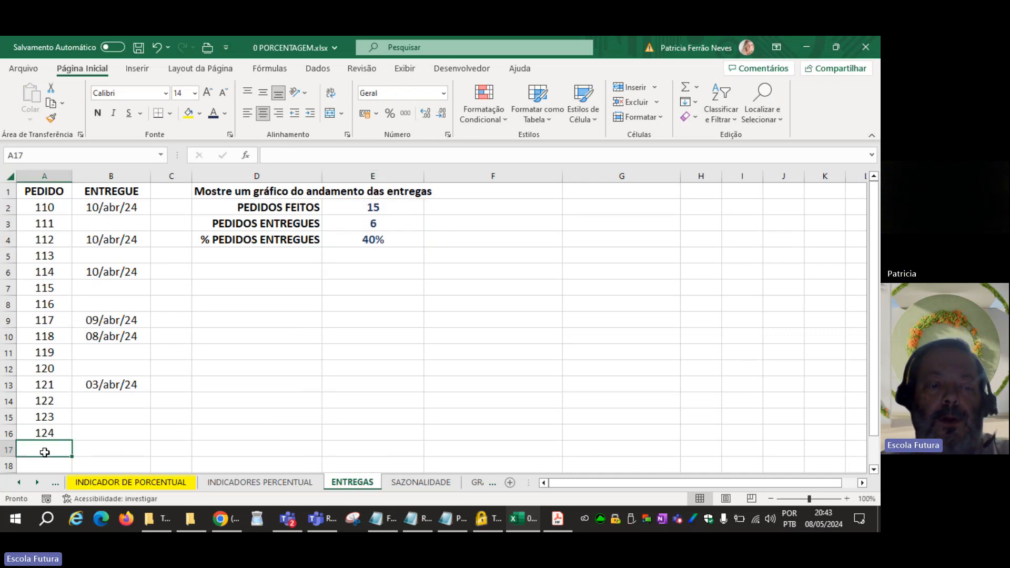
pyautogui.write('125')
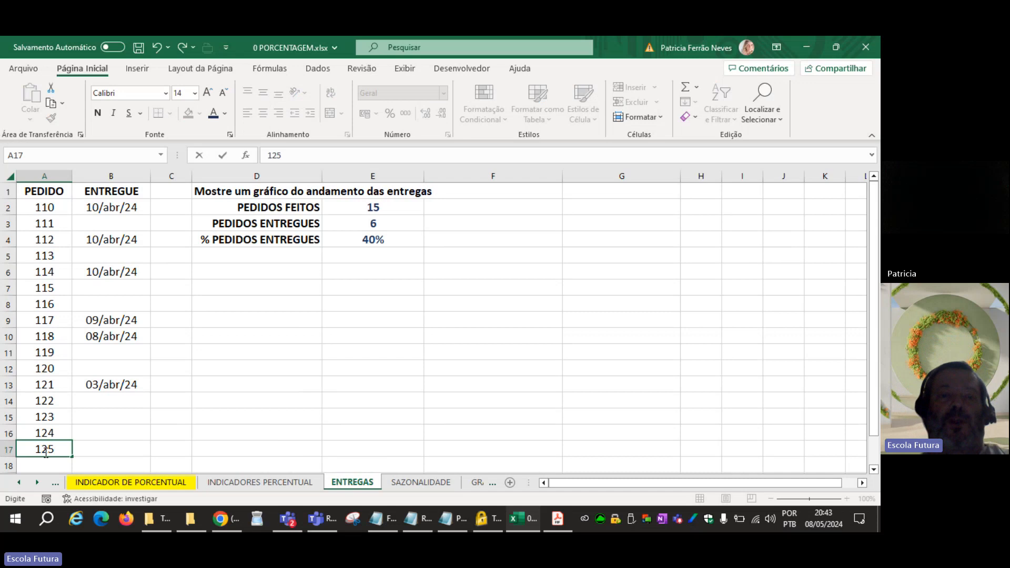
pyautogui.press('Return')
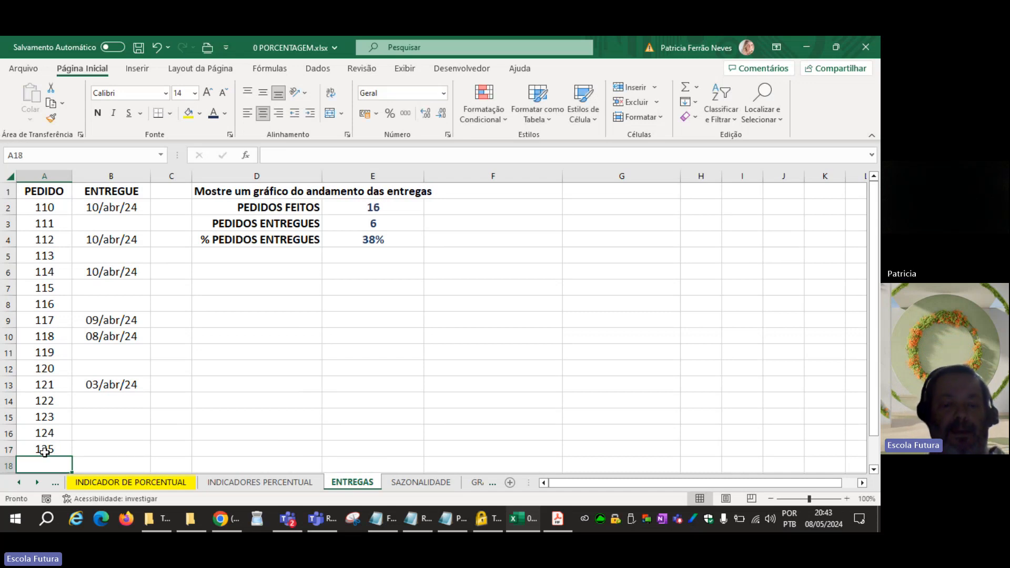
pyautogui.write('126')
pyautogui.press('Return')
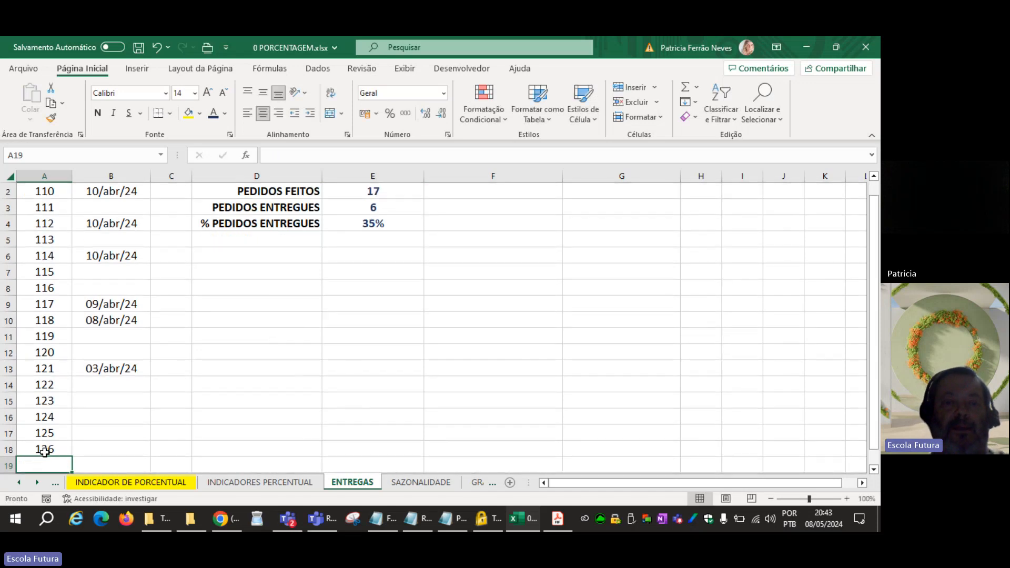
# Step: Enter the current date, 08/mai/24, as the delivery date in cells B3, B7 and B12
pyautogui.scroll(1, 85, 342)
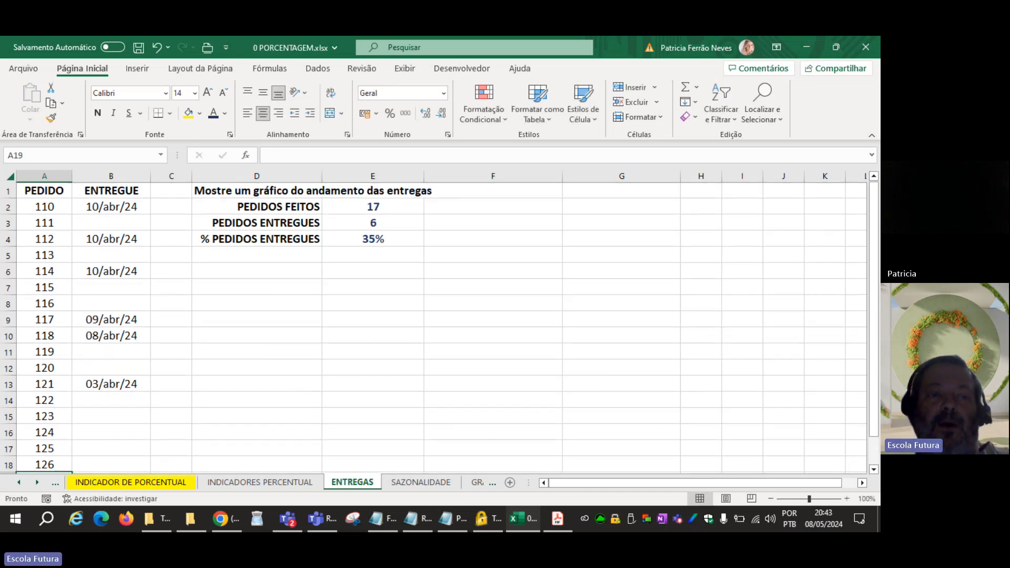
pyautogui.click(129, 229)
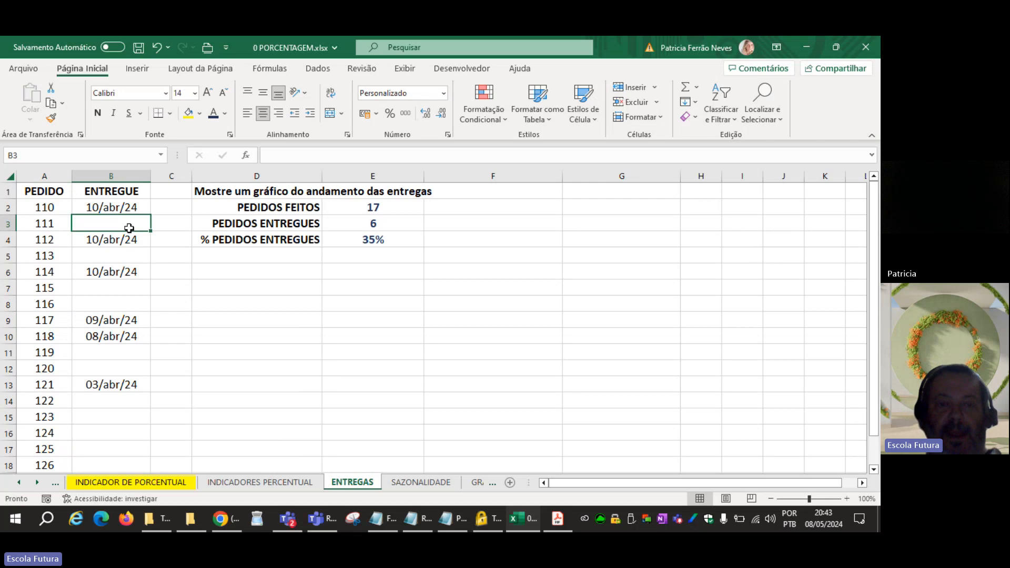
pyautogui.hotkey('ctrl', ';')
pyautogui.press('Return')
pyautogui.press('Return')
pyautogui.press('Return')
pyautogui.press('Return')
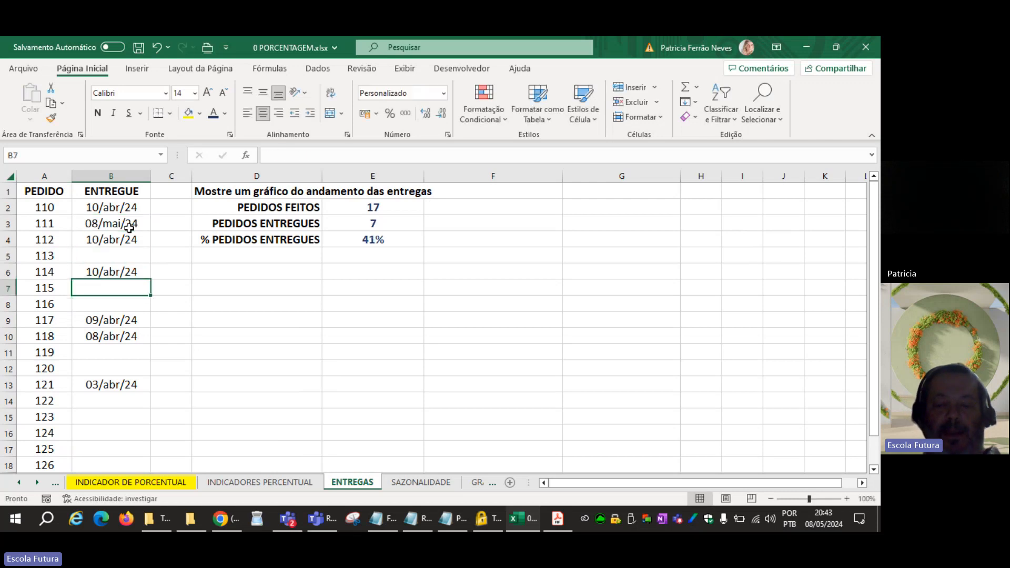
pyautogui.hotkey('ctrl', ';')
pyautogui.press('Return')
pyautogui.press('Return')
pyautogui.press('Return')
pyautogui.press('Return')
pyautogui.press('Return')
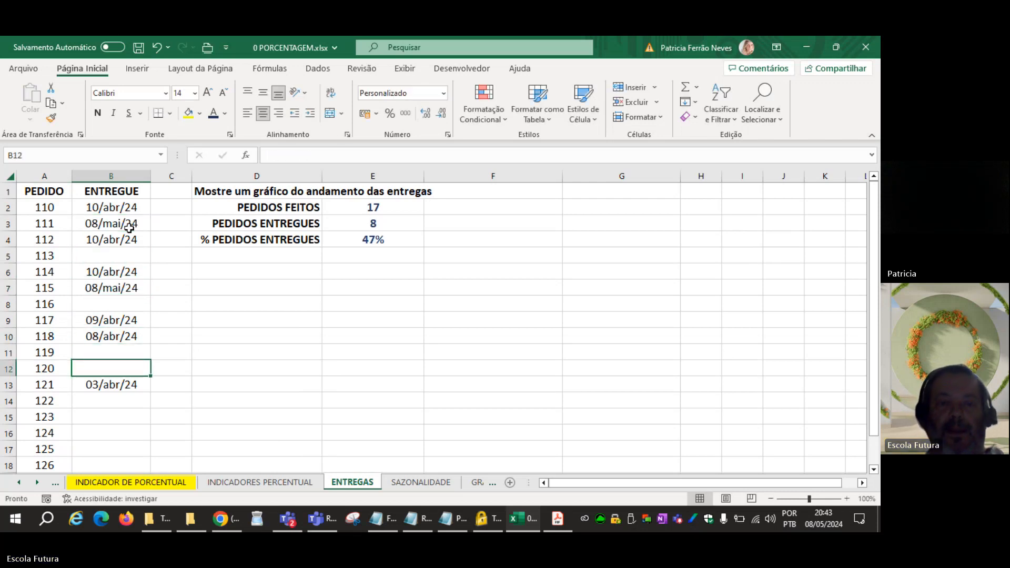
pyautogui.hotkey('ctrl', ';')
pyautogui.press('Return')
pyautogui.press('Return')
pyautogui.press('Return')
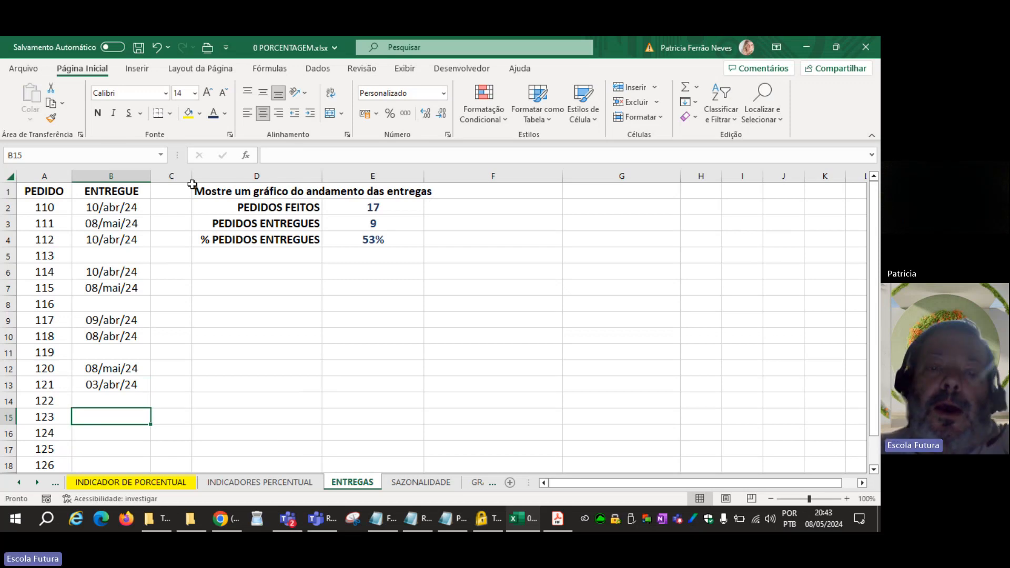
# Step: Calculate the remaining share of deliveries in E5 with the formula =100%-E4
pyautogui.click(378, 242)
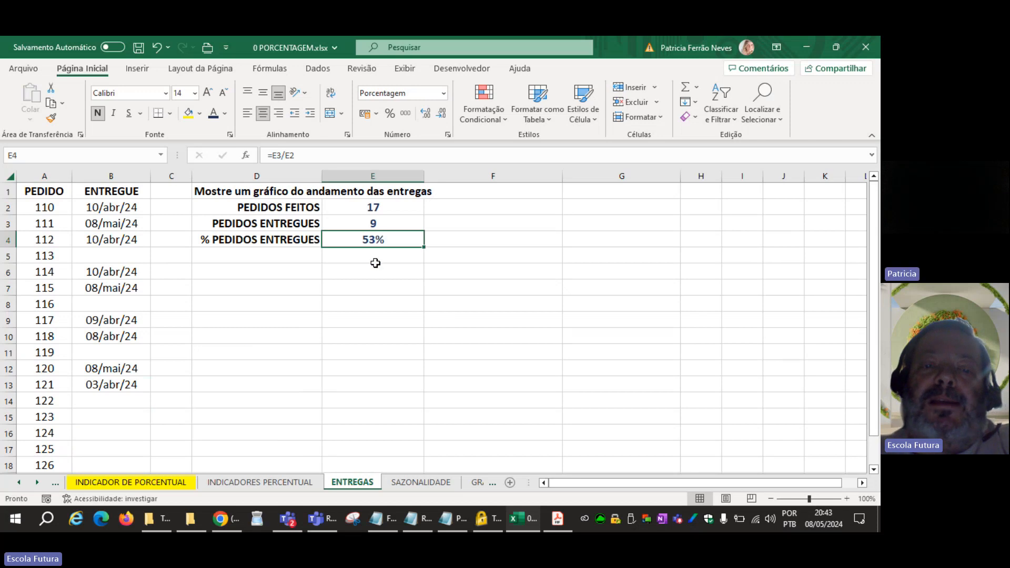
pyautogui.click(374, 262)
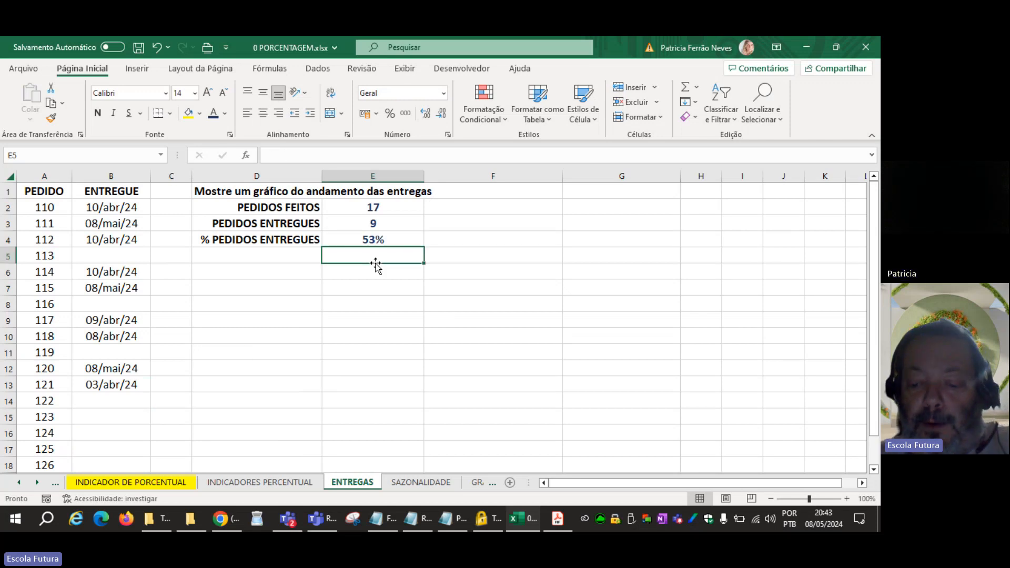
pyautogui.write('=')
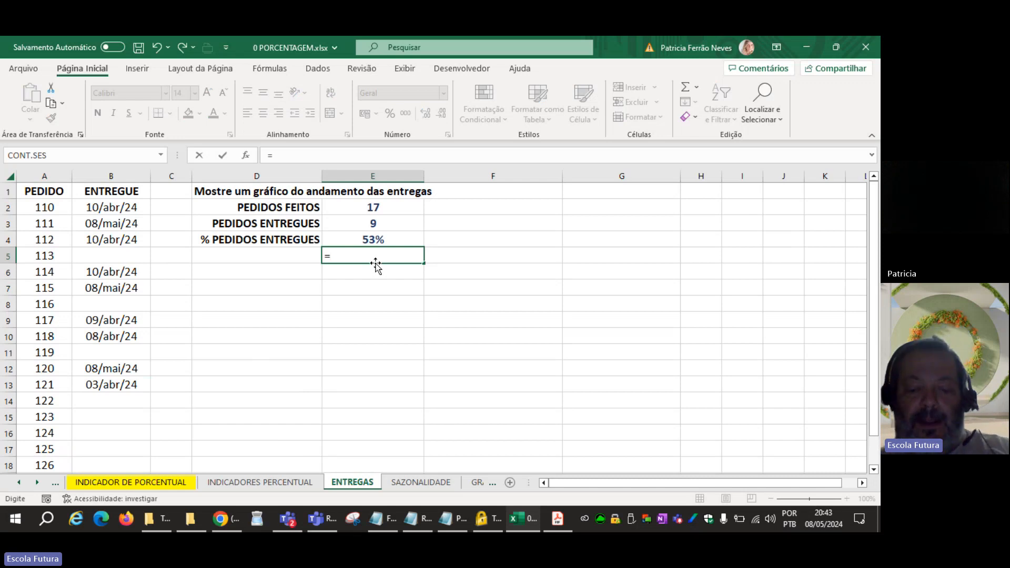
pyautogui.write('1')
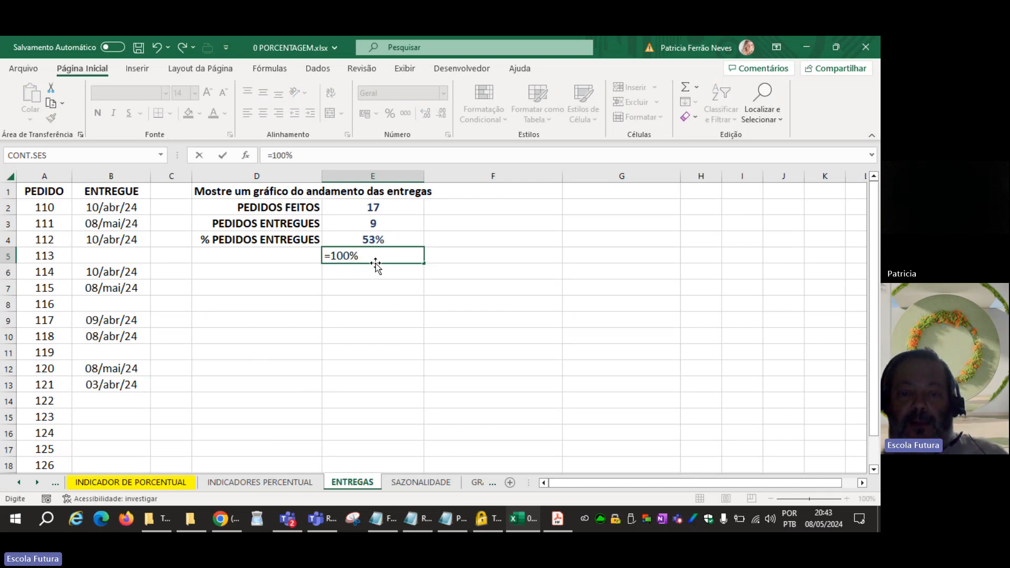
pyautogui.write('00%')
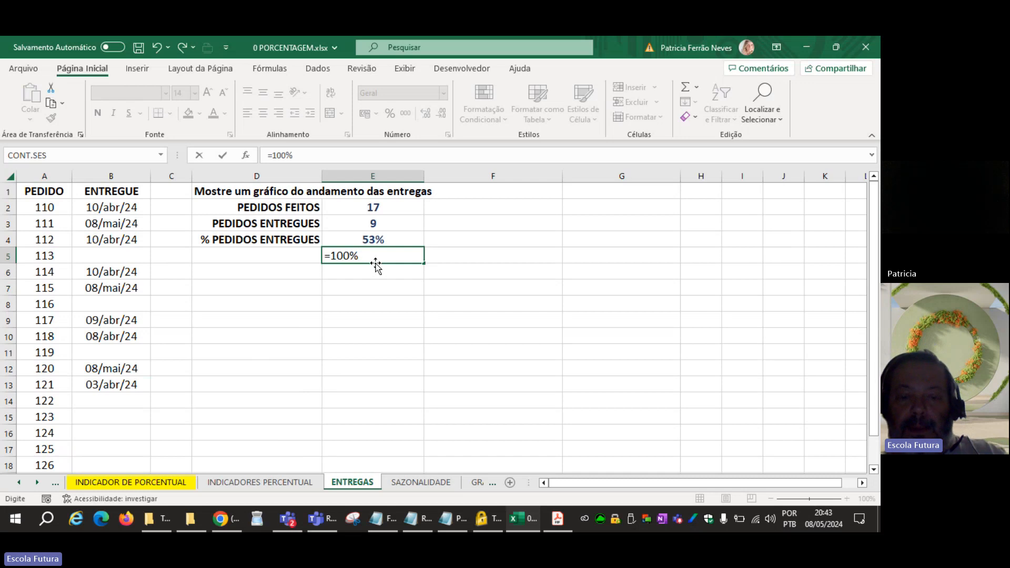
pyautogui.write('-E4')
pyautogui.press('Return')
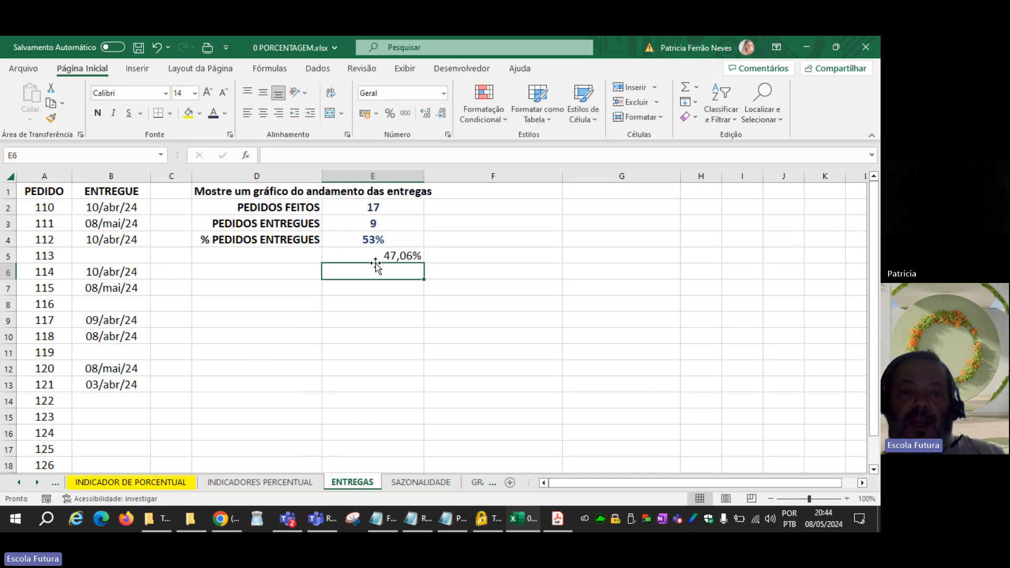
# Step: Label cell D5 COMPLEMENTO in bold and align it to the right
pyautogui.press('Up')
pyautogui.press('Left')
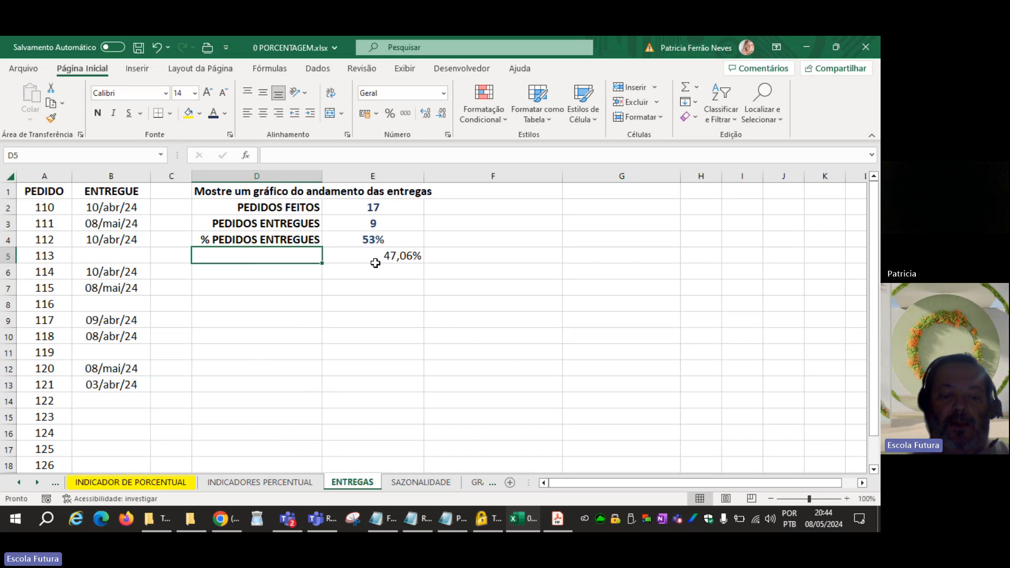
pyautogui.write('COMPLEMENTO')
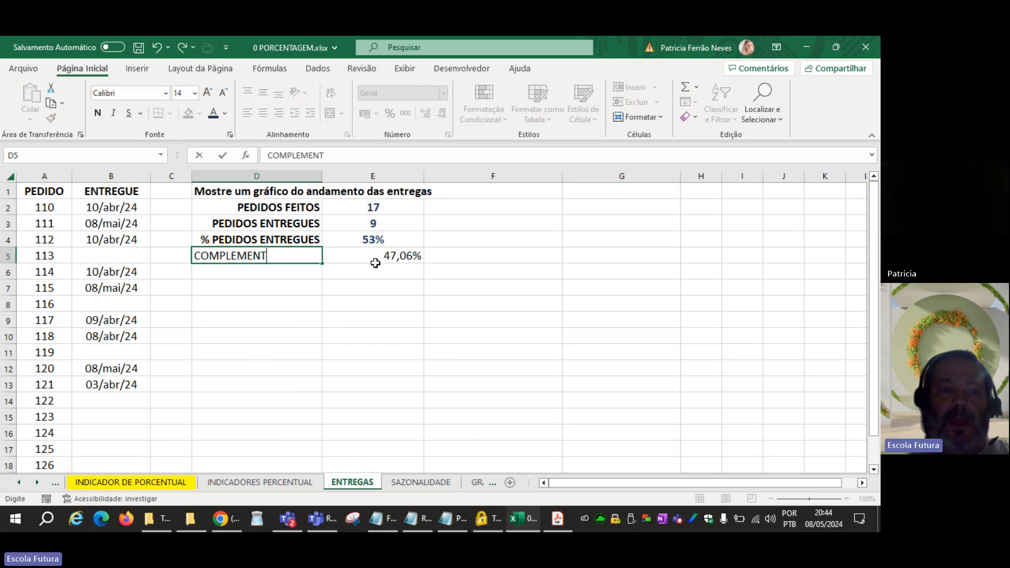
pyautogui.press('Return')
pyautogui.press('Up')
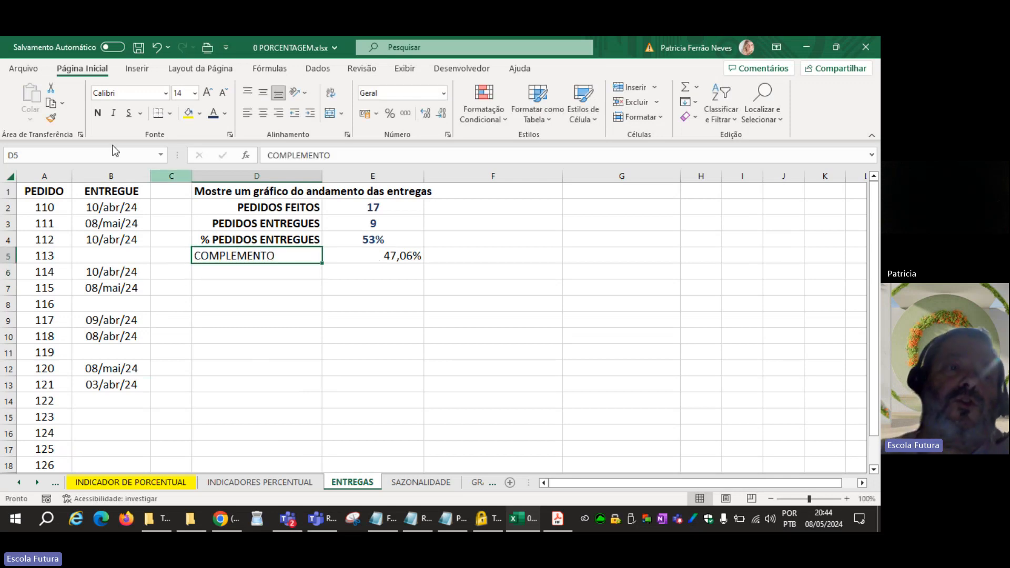
pyautogui.click(98, 114)
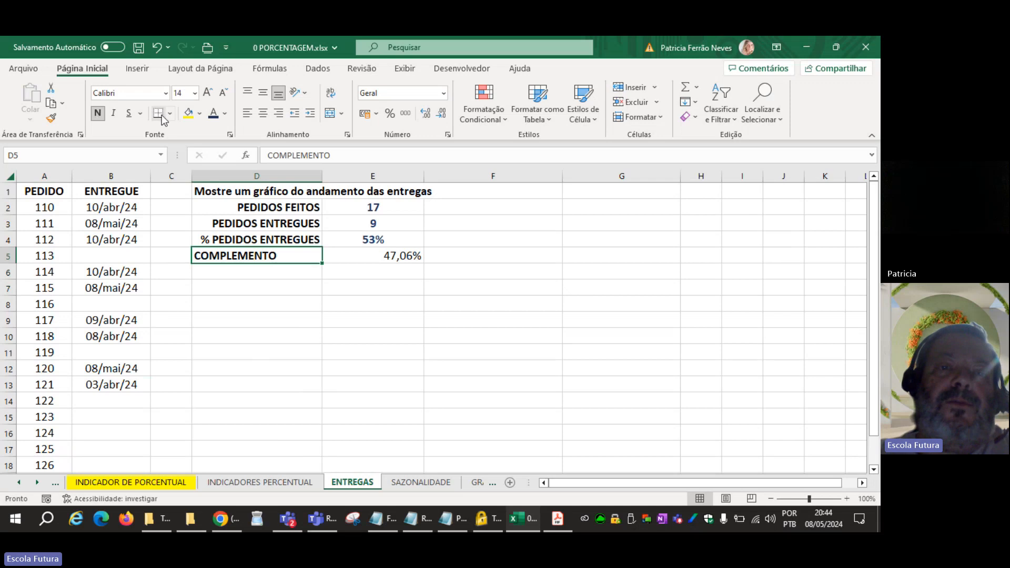
pyautogui.click(280, 114)
# Step: Copy the formatting of the percentage in E4 onto cell E5
pyautogui.click(399, 240)
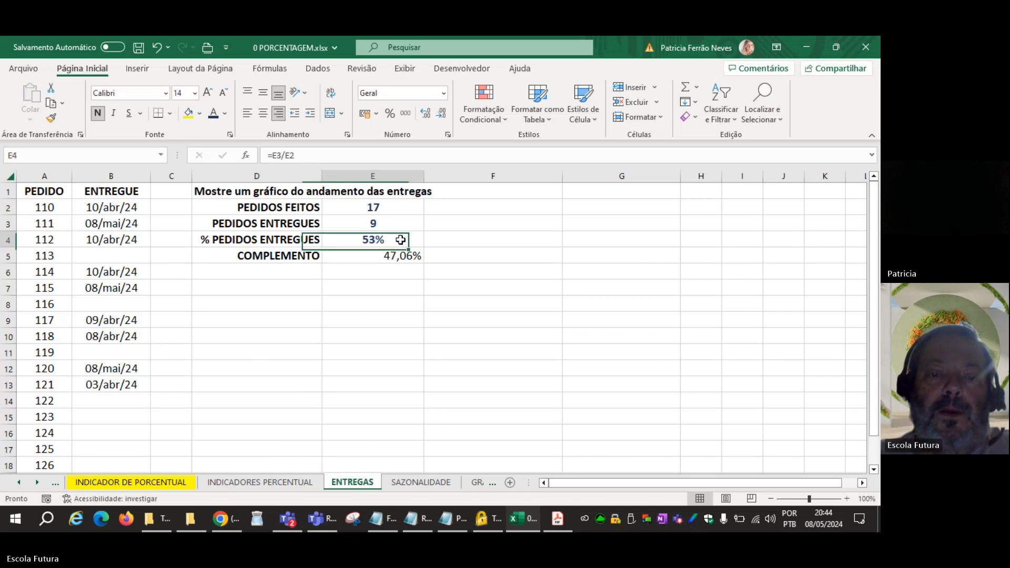
pyautogui.click(51, 118)
pyautogui.click(401, 256)
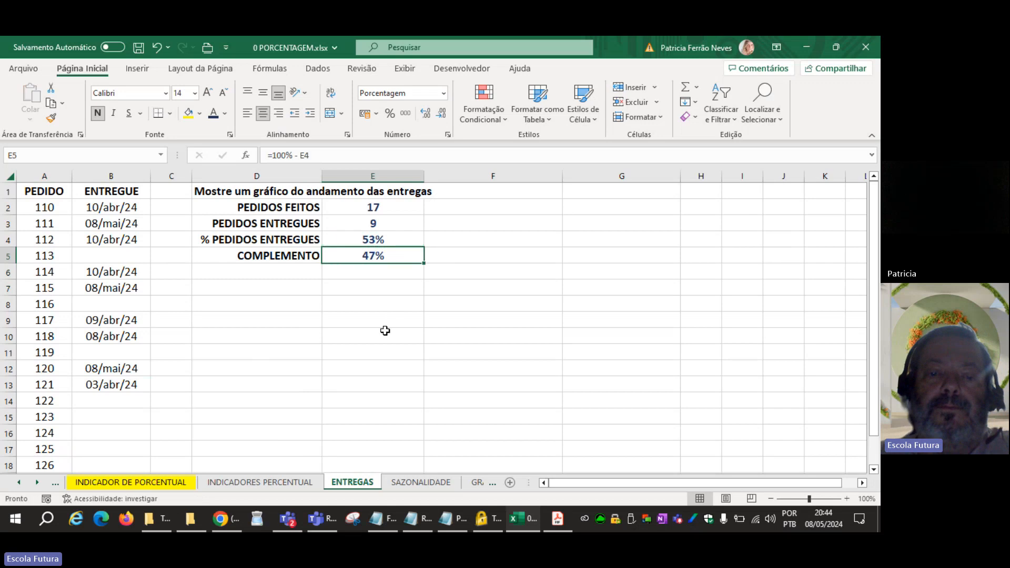
# Step: Insert a doughnut chart from E4:E5 and shrink it to fit just below the summary rows
pyautogui.moveTo(351, 235); pyautogui.dragTo(348, 255)
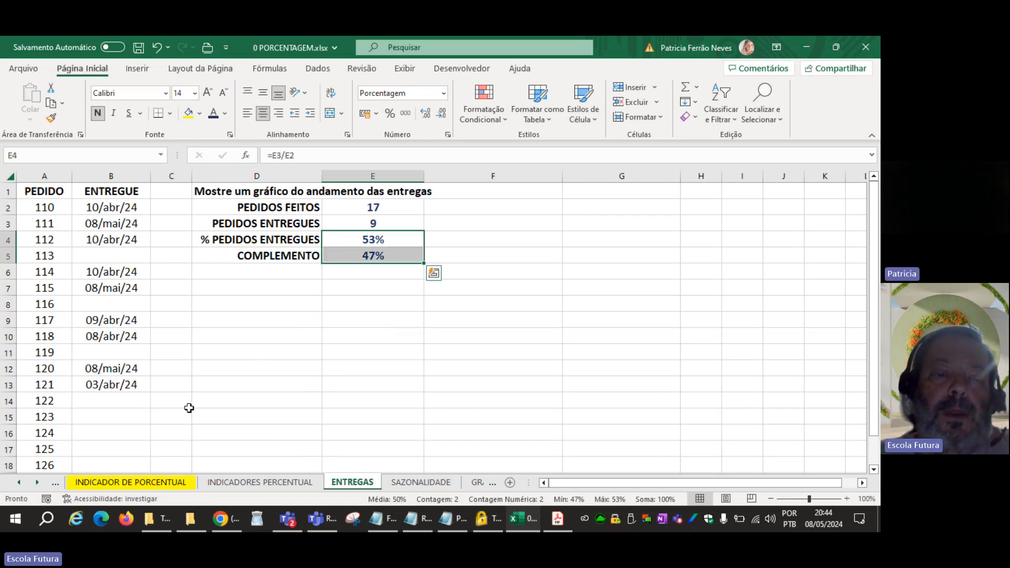
pyautogui.click(222, 482)
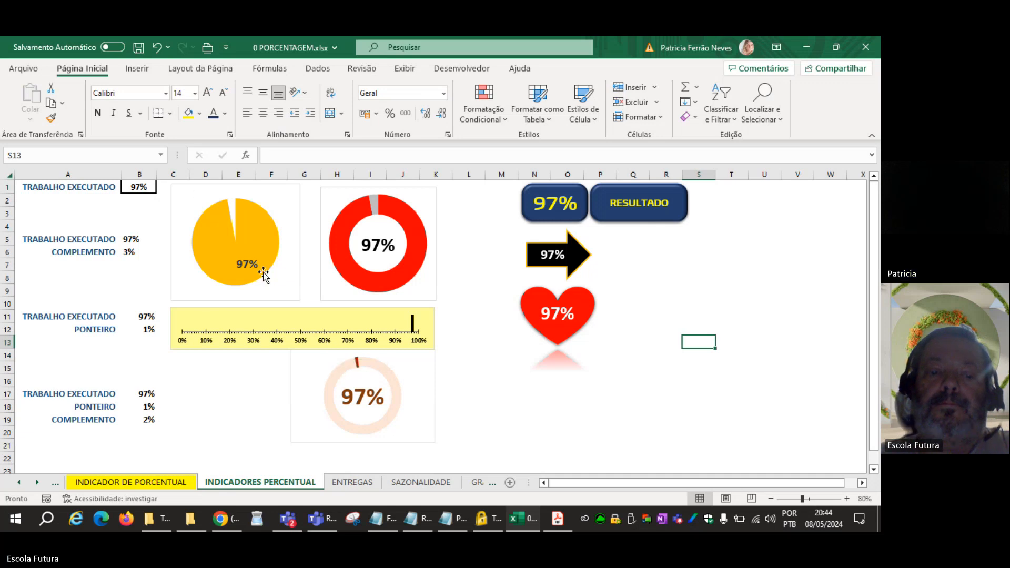
pyautogui.click(356, 483)
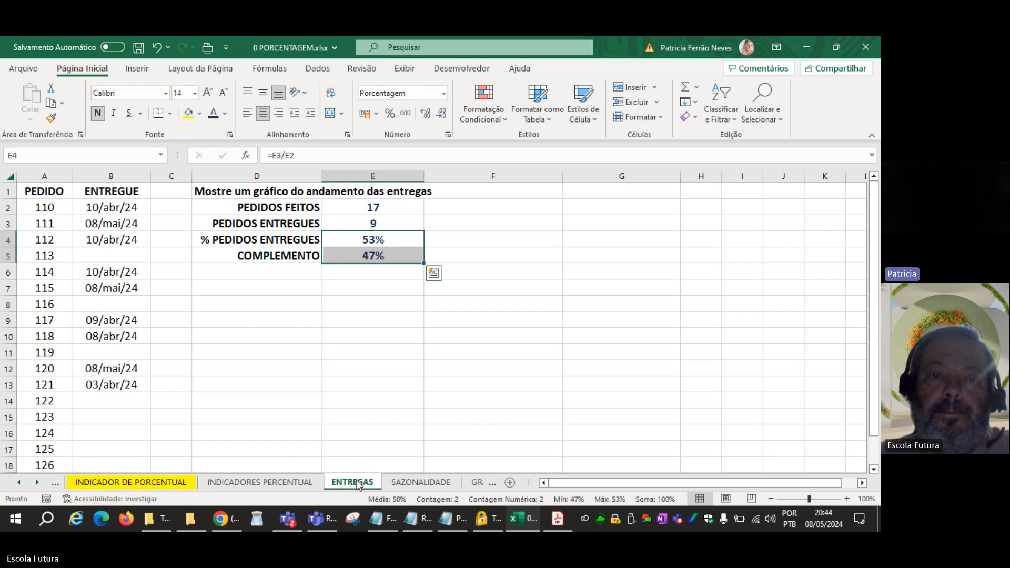
pyautogui.click(148, 70)
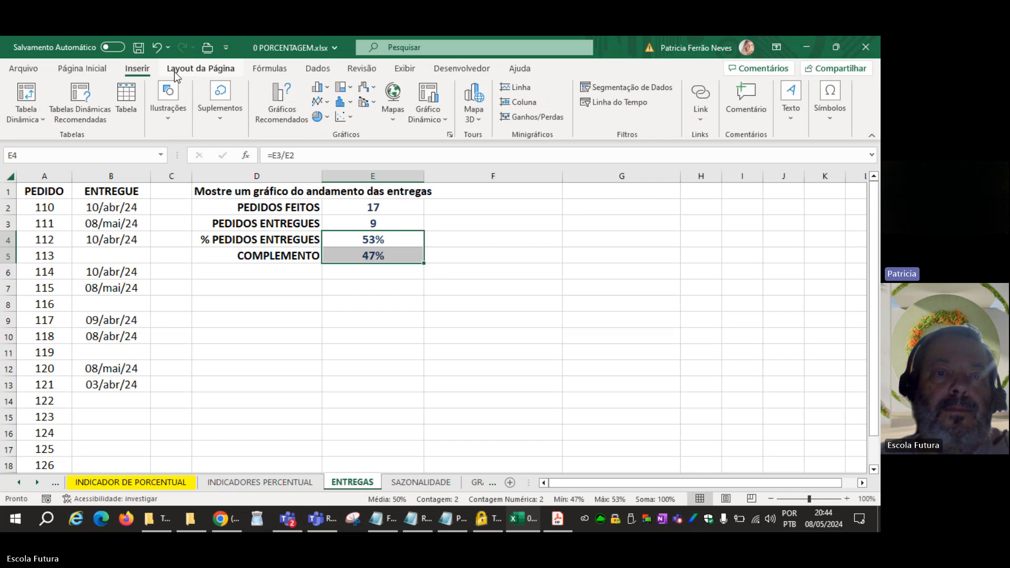
pyautogui.click(319, 117)
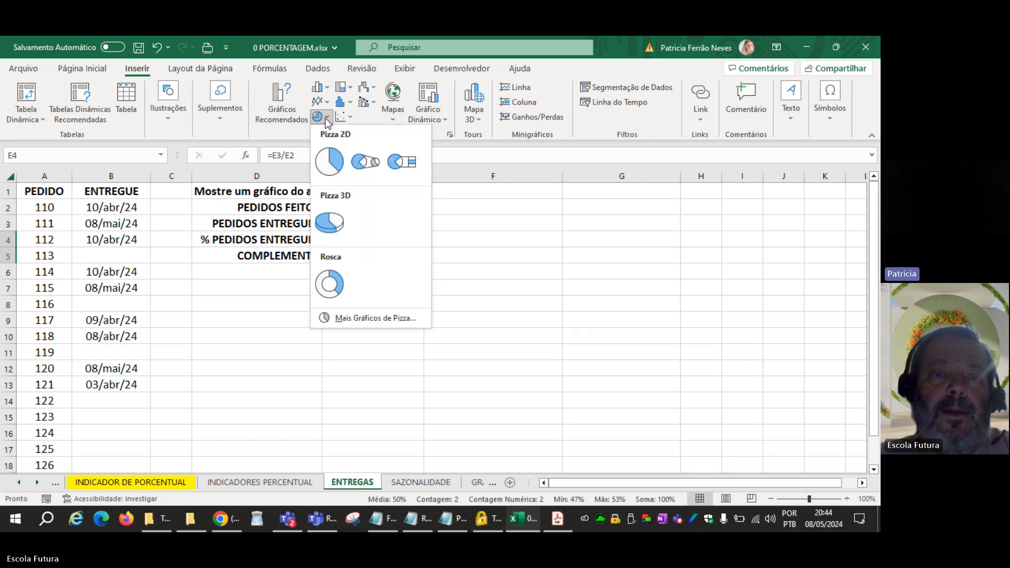
pyautogui.click(329, 285)
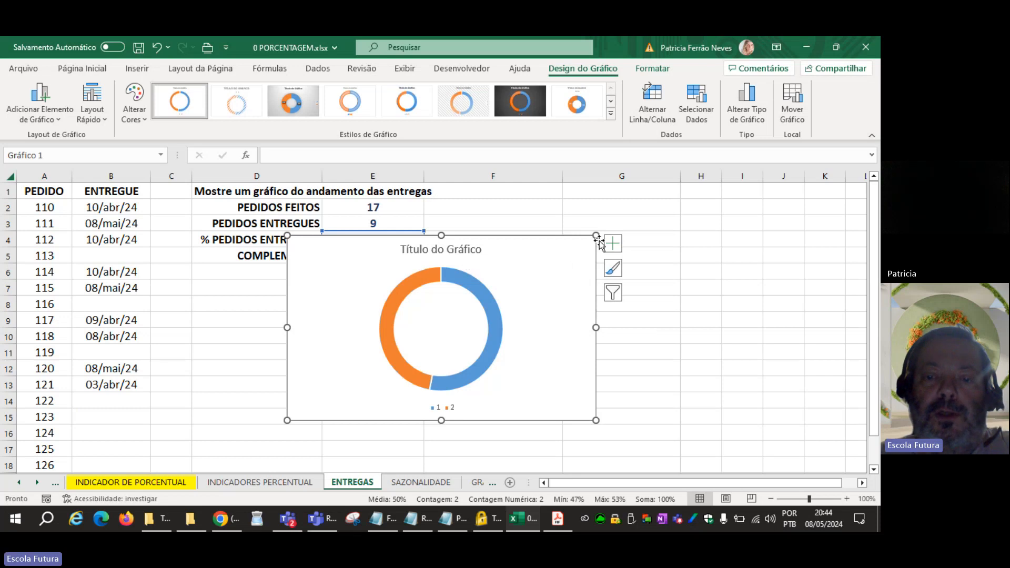
pyautogui.moveTo(596, 235); pyautogui.dragTo(386, 287)
# Step: Delete the title and the legend from the doughnut chart
pyautogui.click(373, 306)
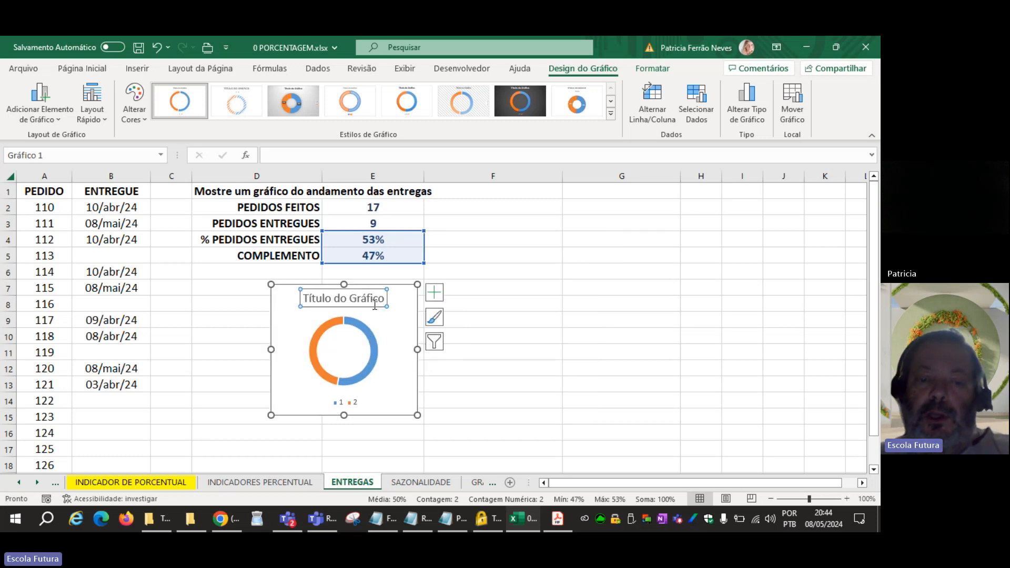
pyautogui.press('Delete')
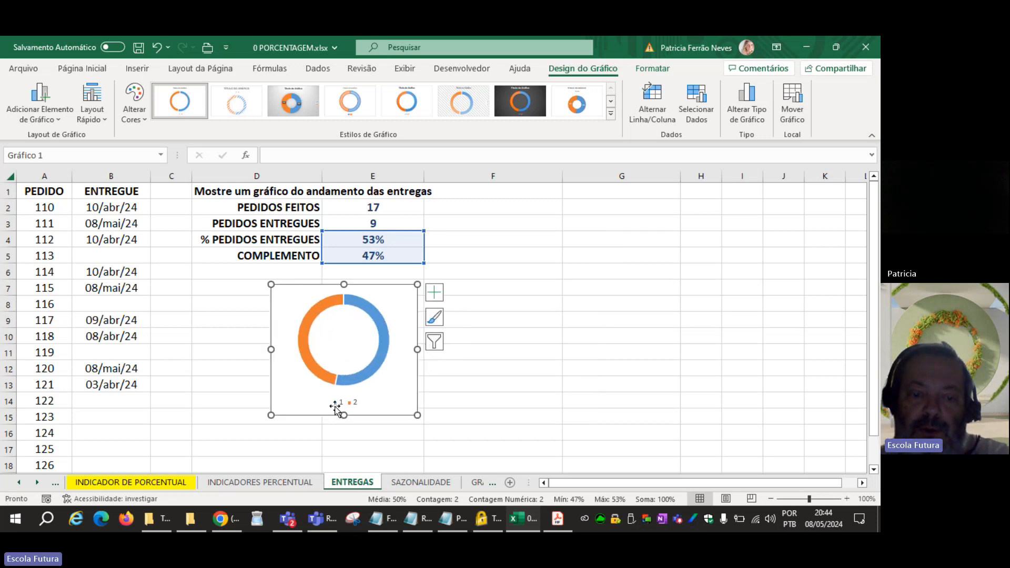
pyautogui.click(337, 404)
pyautogui.press('Delete')
# Step: Remove the outline from the doughnut chart's data series
pyautogui.click(385, 320)
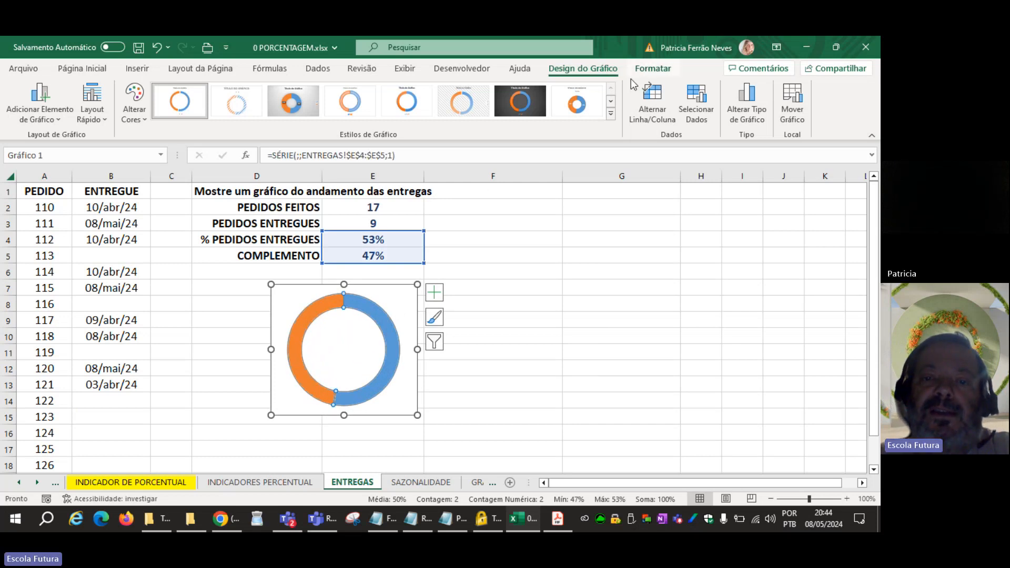
pyautogui.click(653, 68)
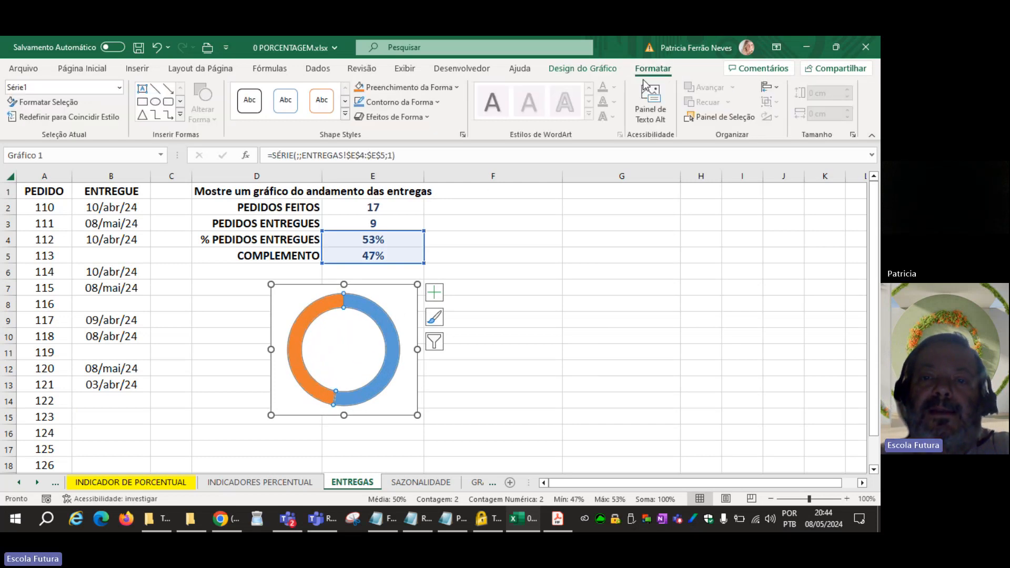
pyautogui.click(435, 103)
pyautogui.click(395, 300)
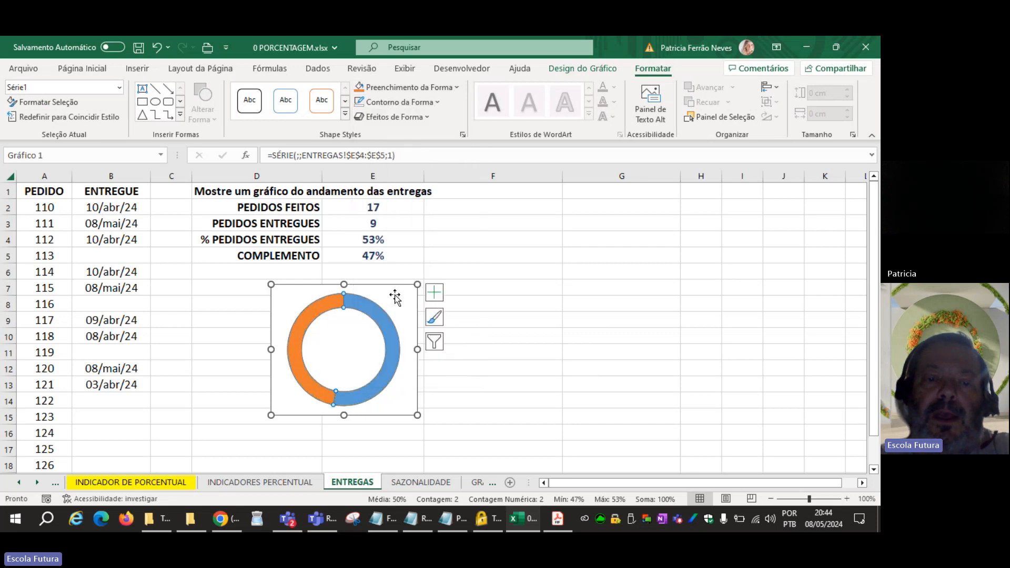
pyautogui.click(525, 286)
# Step: Fill the delivered slice of the doughnut with the standard golden orange and the complement slice with light gray
pyautogui.click(388, 337)
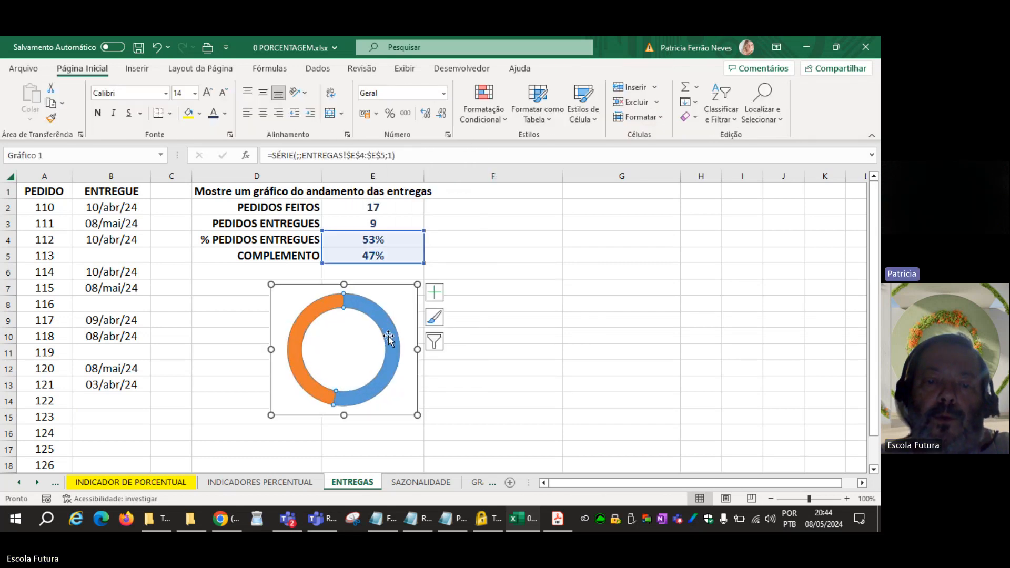
pyautogui.click(388, 337)
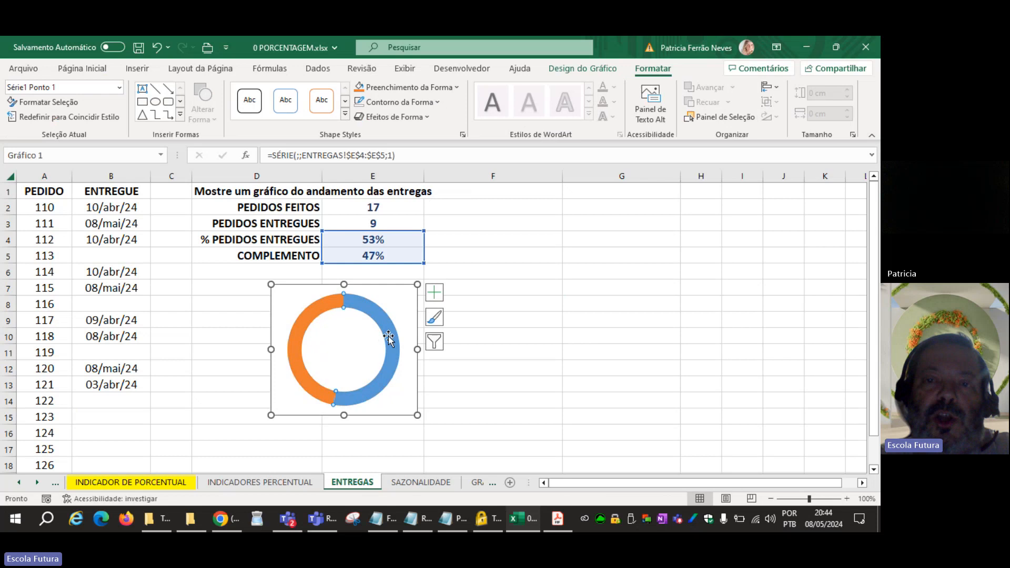
pyautogui.click(427, 87)
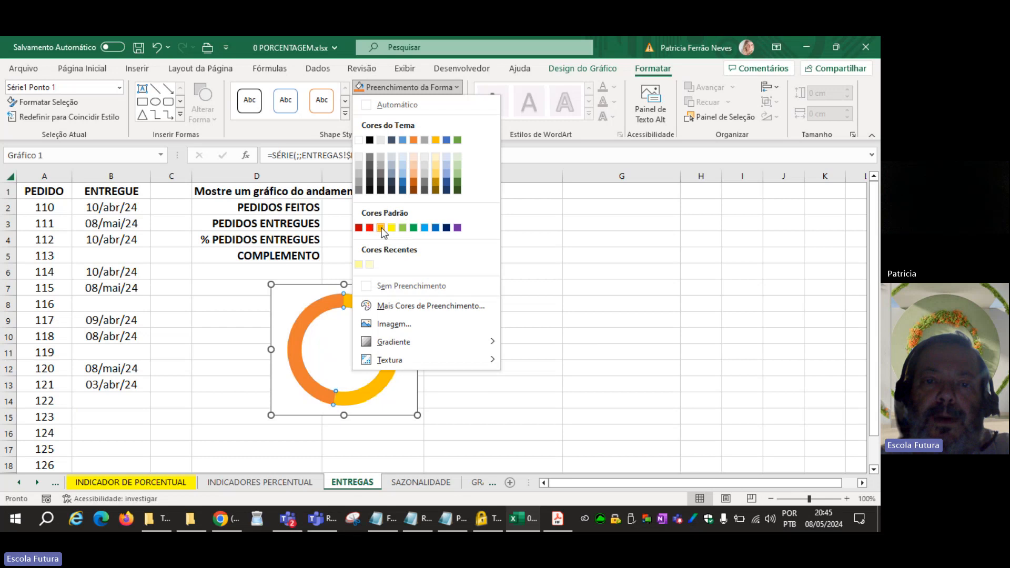
pyautogui.click(381, 227)
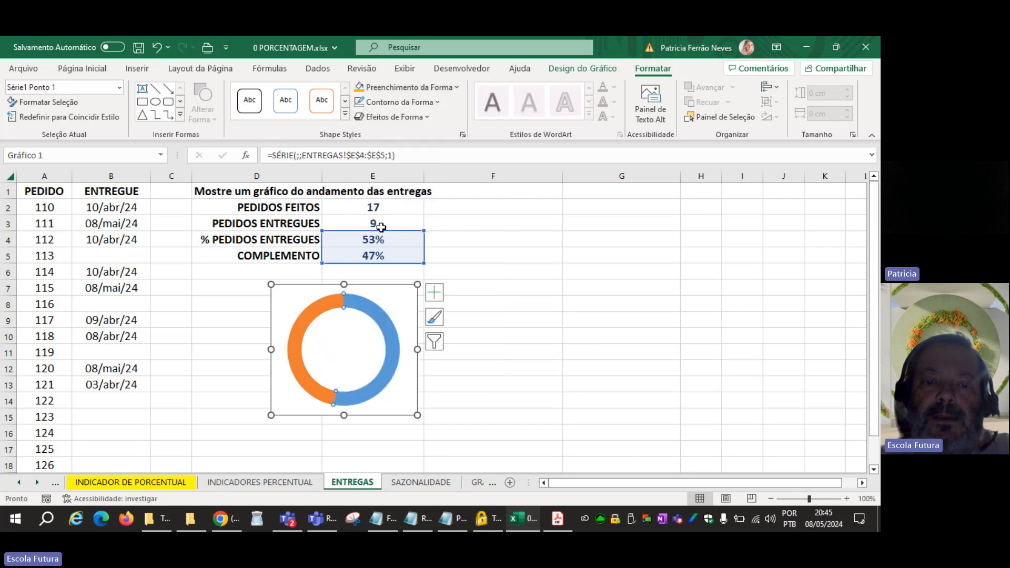
pyautogui.click(321, 310)
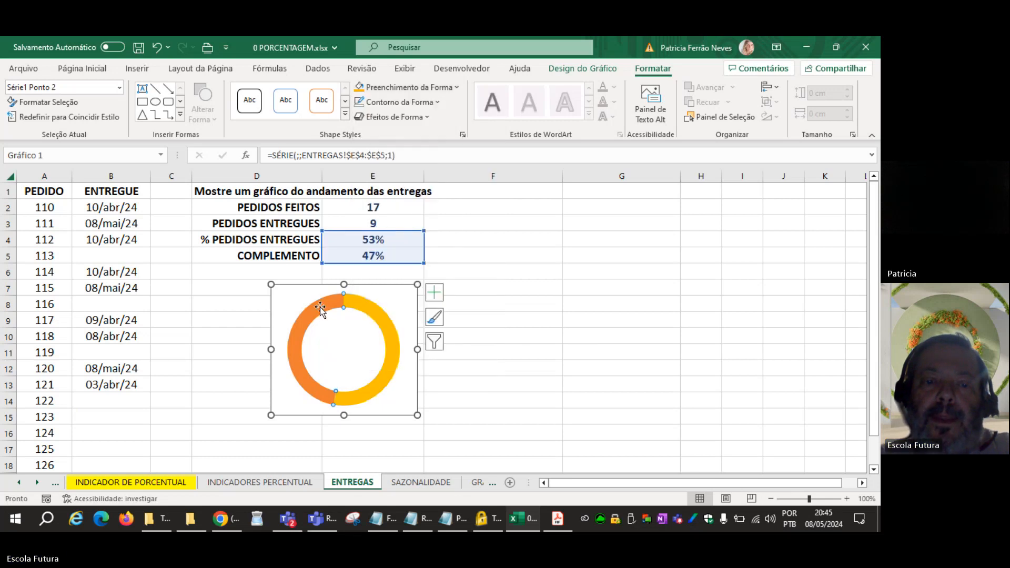
pyautogui.click(388, 89)
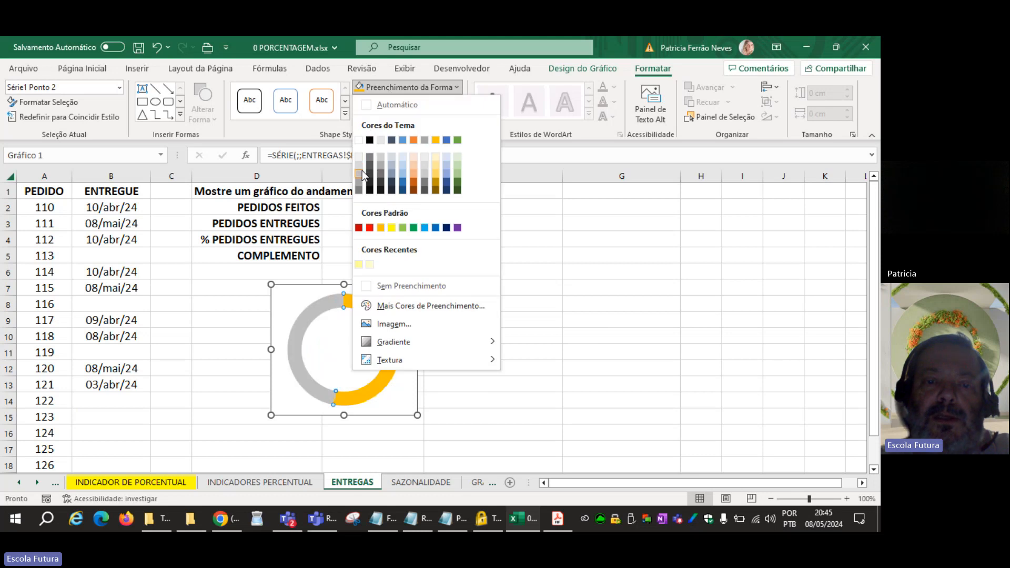
pyautogui.click(361, 171)
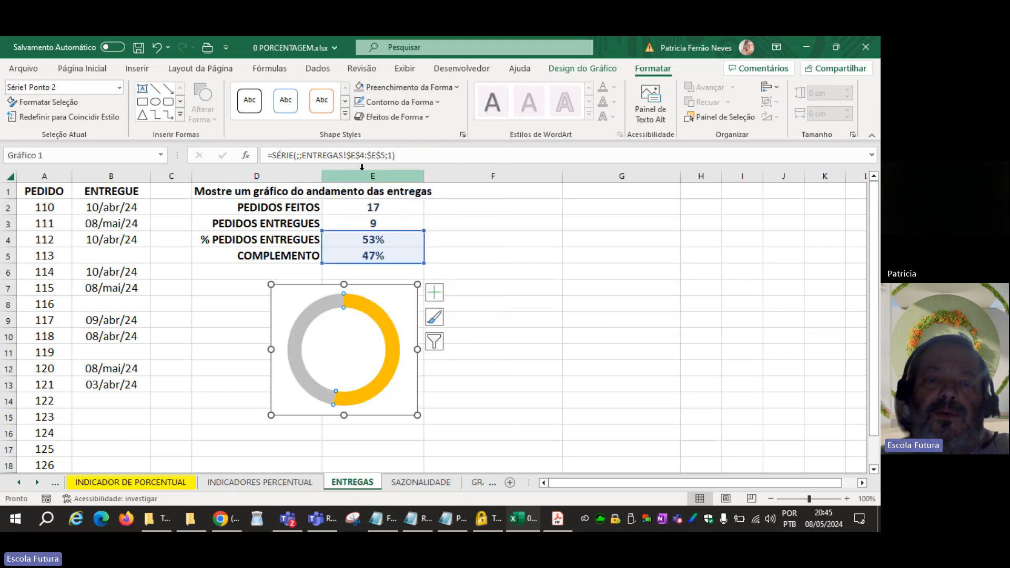
pyautogui.rightClick(395, 329)
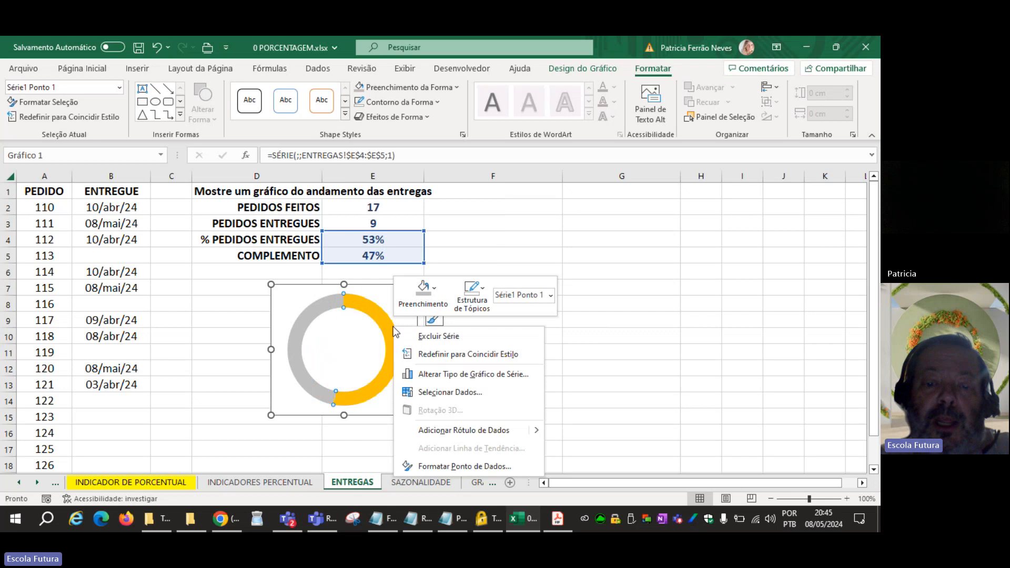
pyautogui.click(576, 267)
pyautogui.click(574, 269)
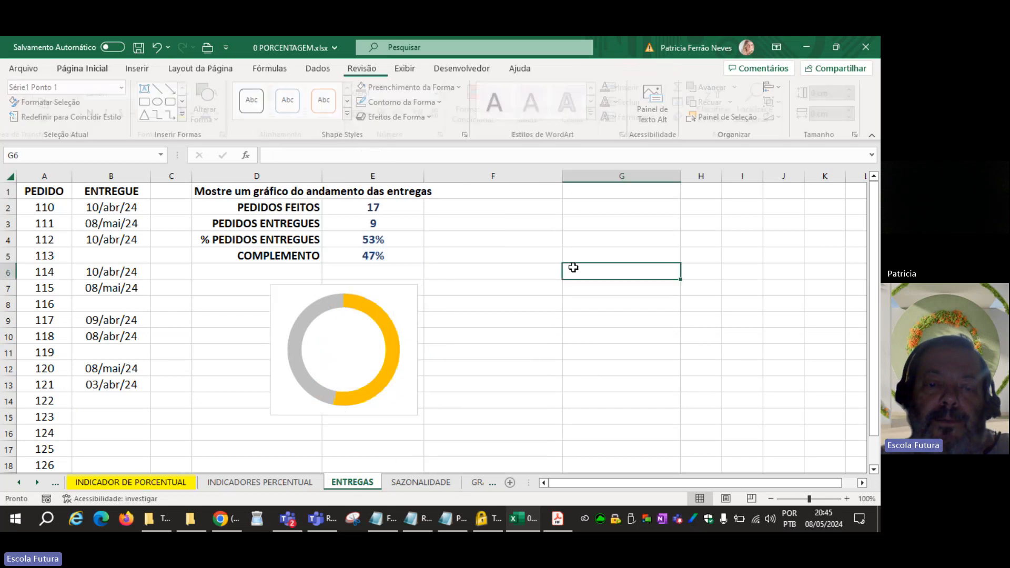
# Step: Thicken the doughnut ring by setting the series' hole size to 56%
pyautogui.rightClick(371, 309)
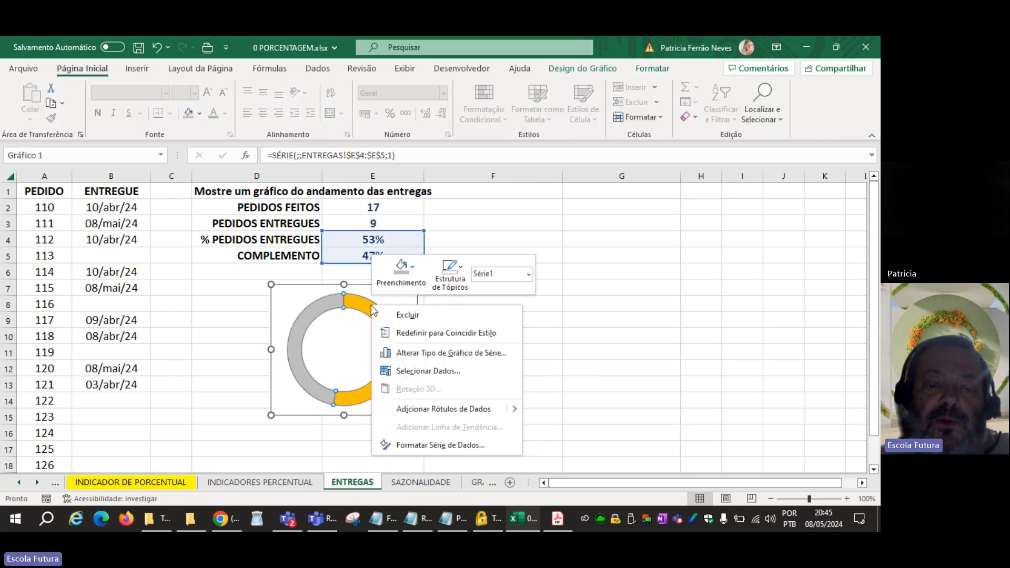
pyautogui.click(420, 443)
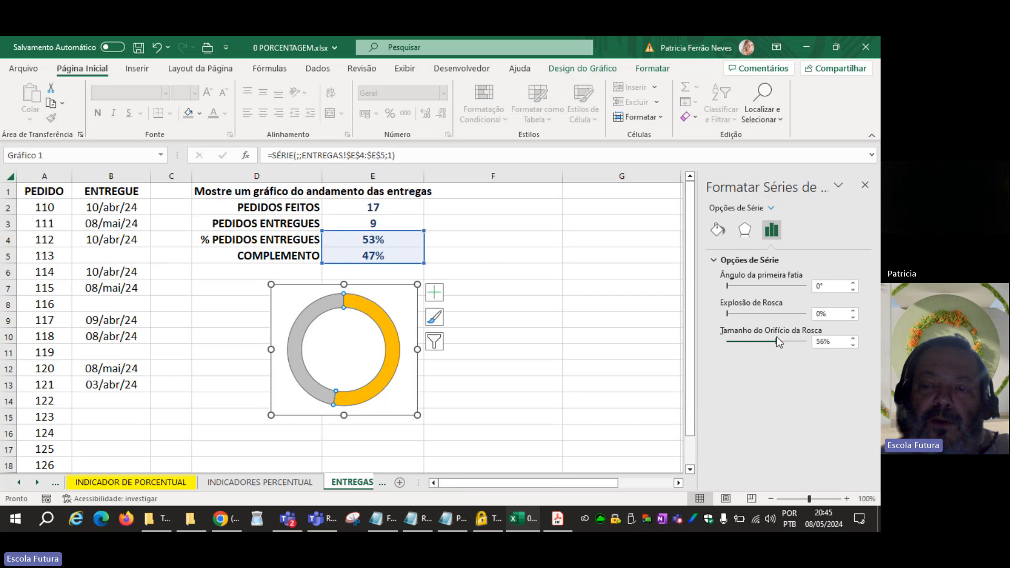
pyautogui.moveTo(776, 337); pyautogui.dragTo(784, 345)
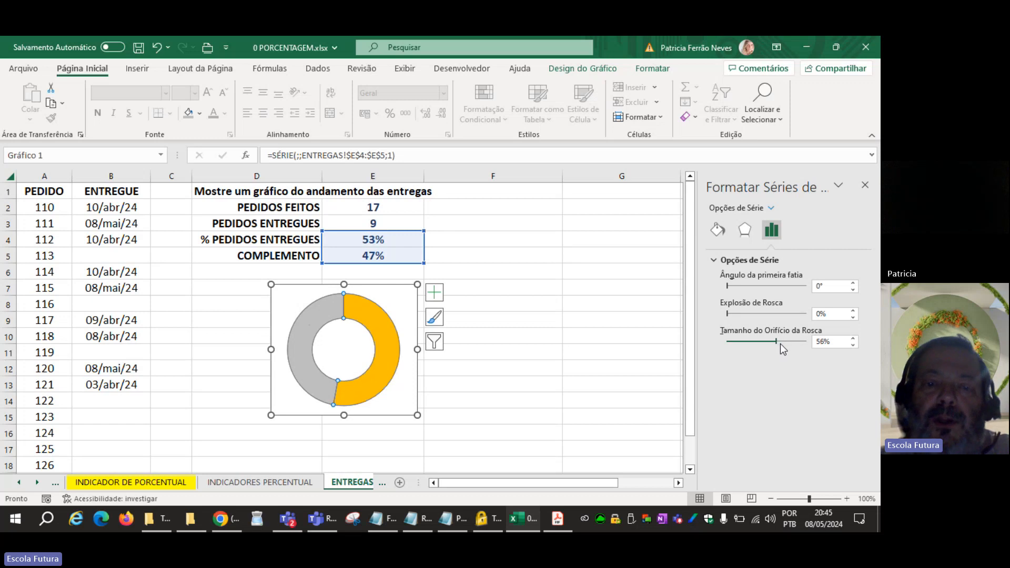
# Step: Draw a rectangle about 2.46 cm wide and 1.88 cm high in column F, beside the doughnut chart
pyautogui.click(594, 339)
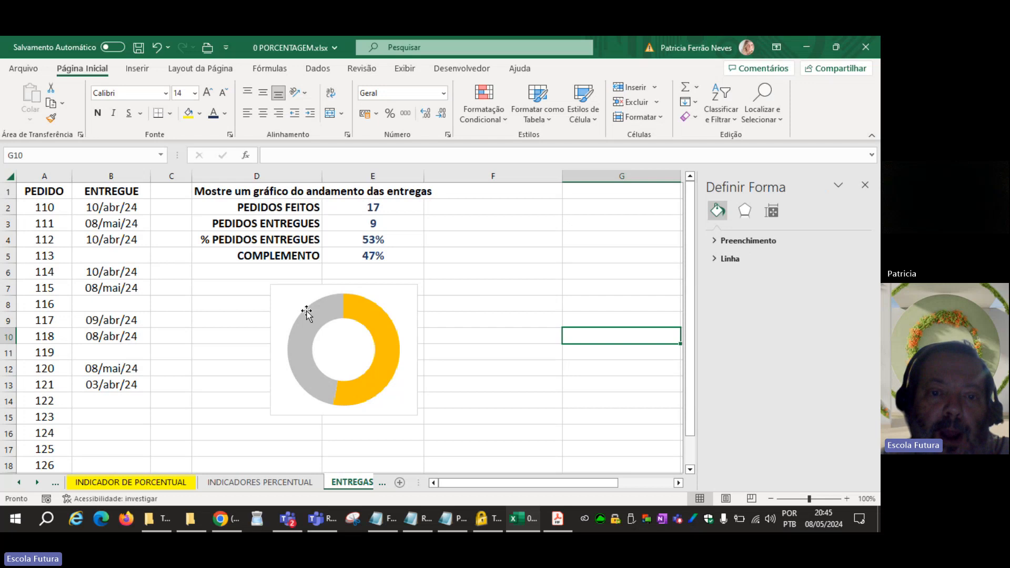
pyautogui.click(145, 69)
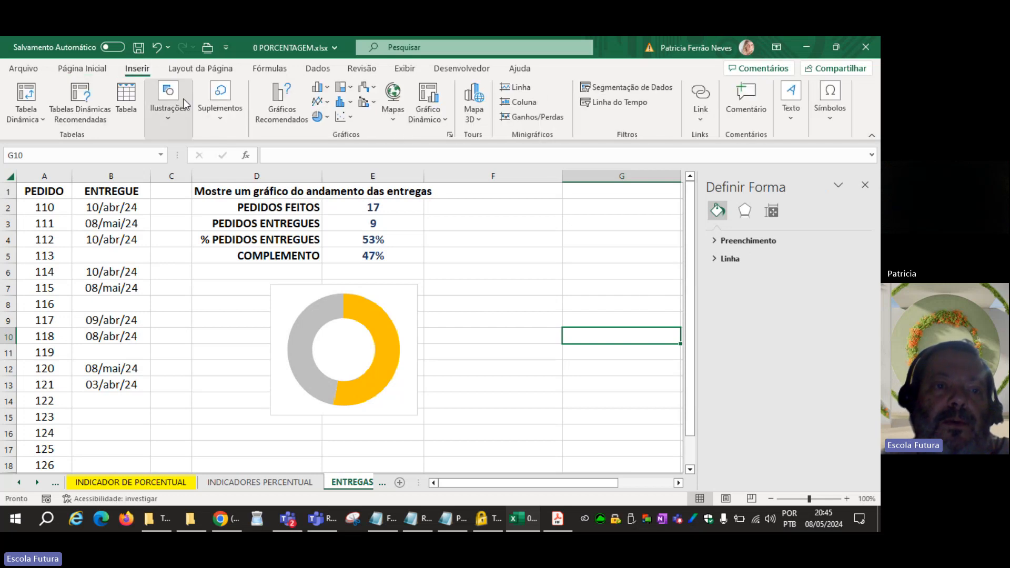
pyautogui.click(176, 121)
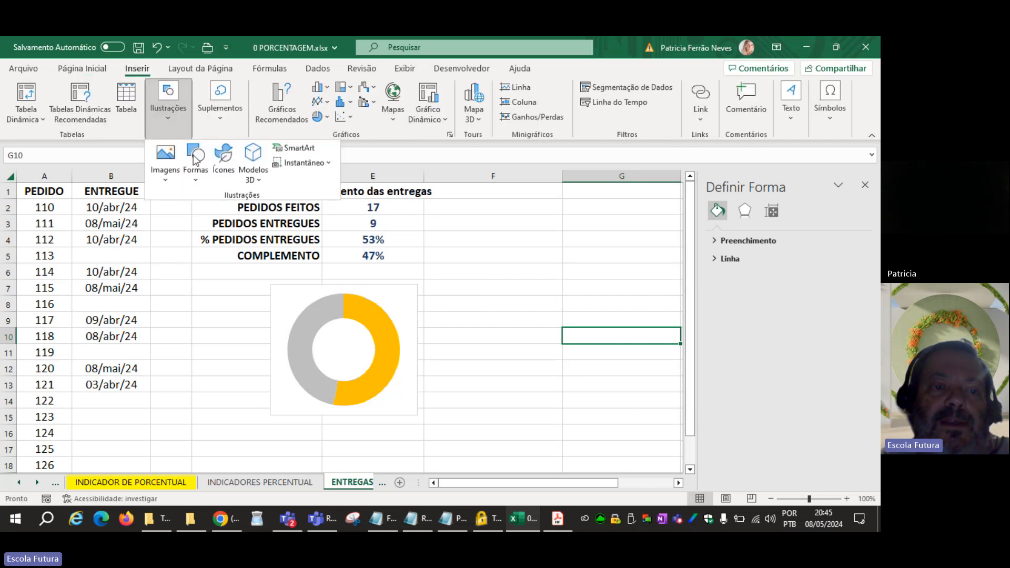
pyautogui.click(202, 178)
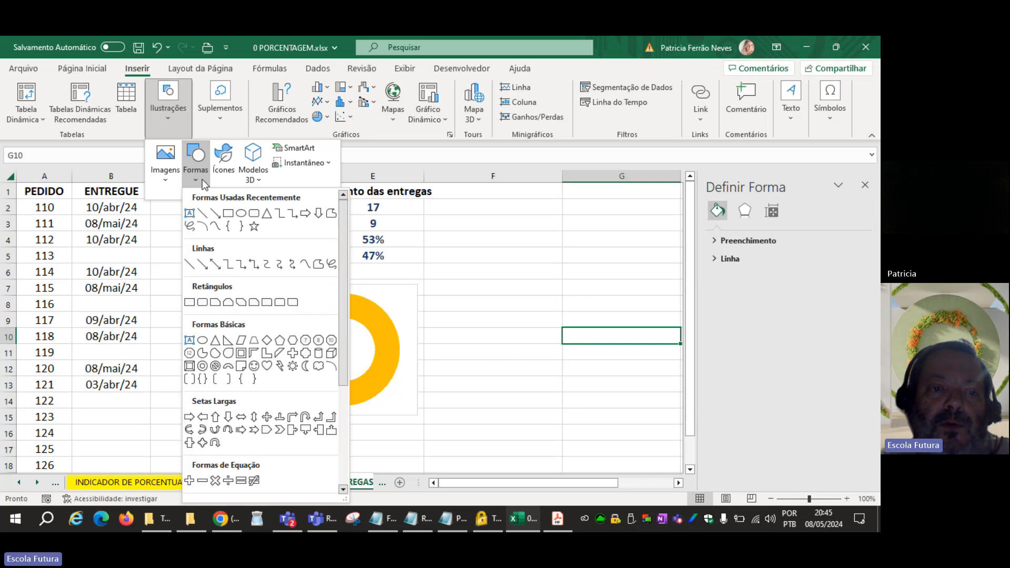
pyautogui.click(228, 213)
pyautogui.moveTo(468, 251); pyautogui.dragTo(528, 298)
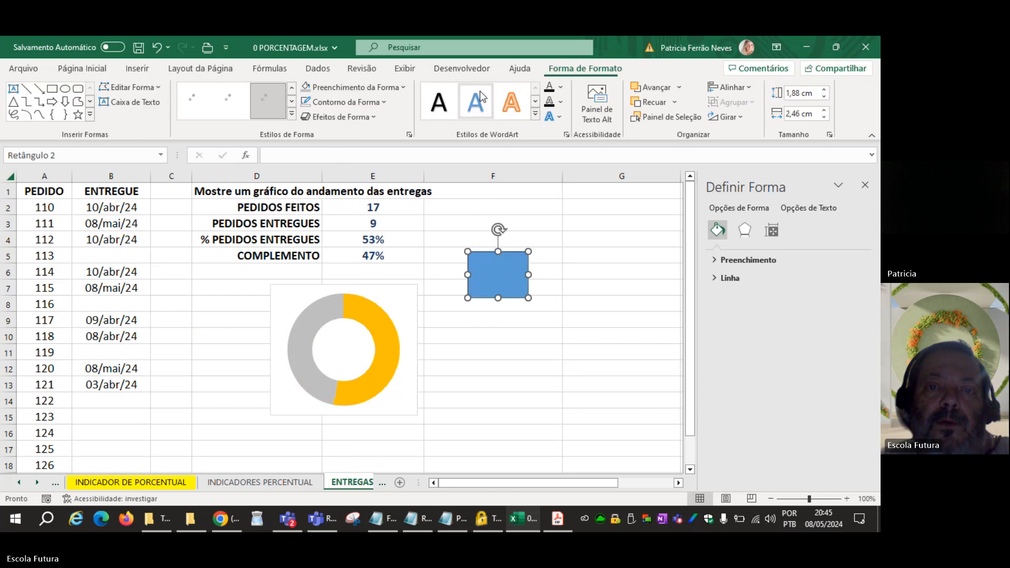
# Step: Remove the fill and the outline from the rectangle
pyautogui.click(357, 87)
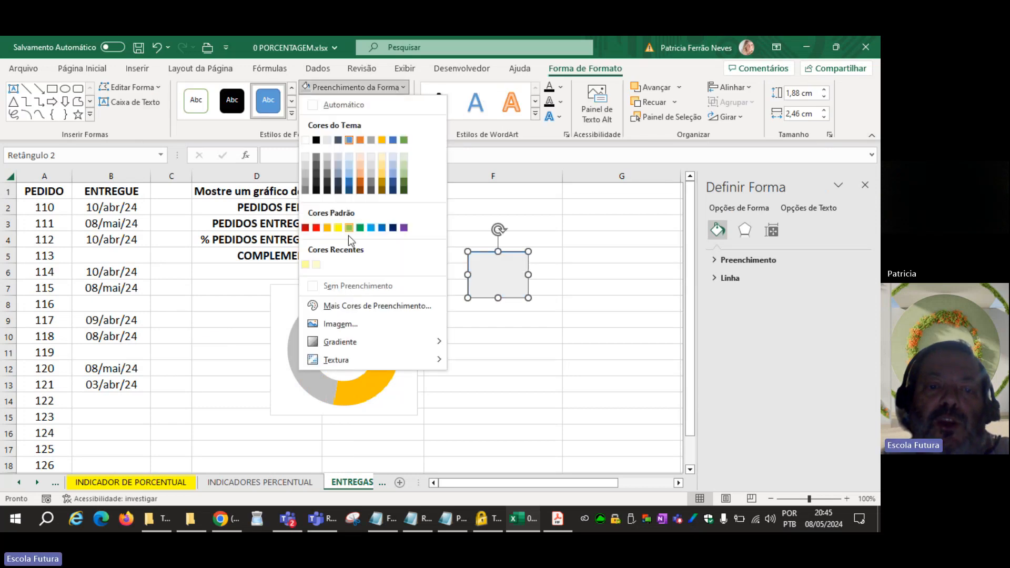
pyautogui.click(348, 288)
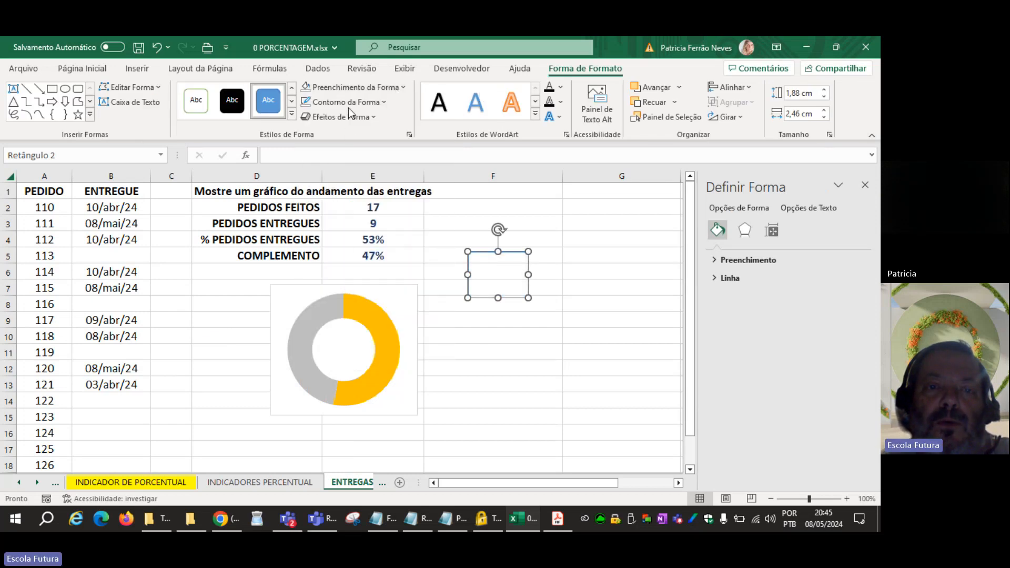
pyautogui.click(349, 104)
pyautogui.click(345, 297)
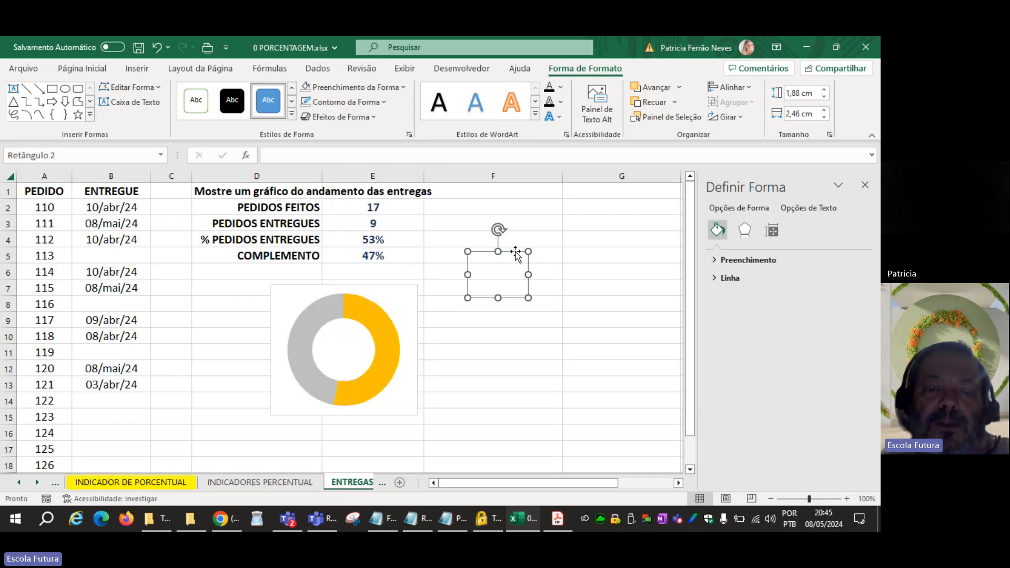
# Step: Move the rectangle into the centre of the doughnut's hole and link its text to cell E4
pyautogui.moveTo(515, 253); pyautogui.dragTo(362, 326)
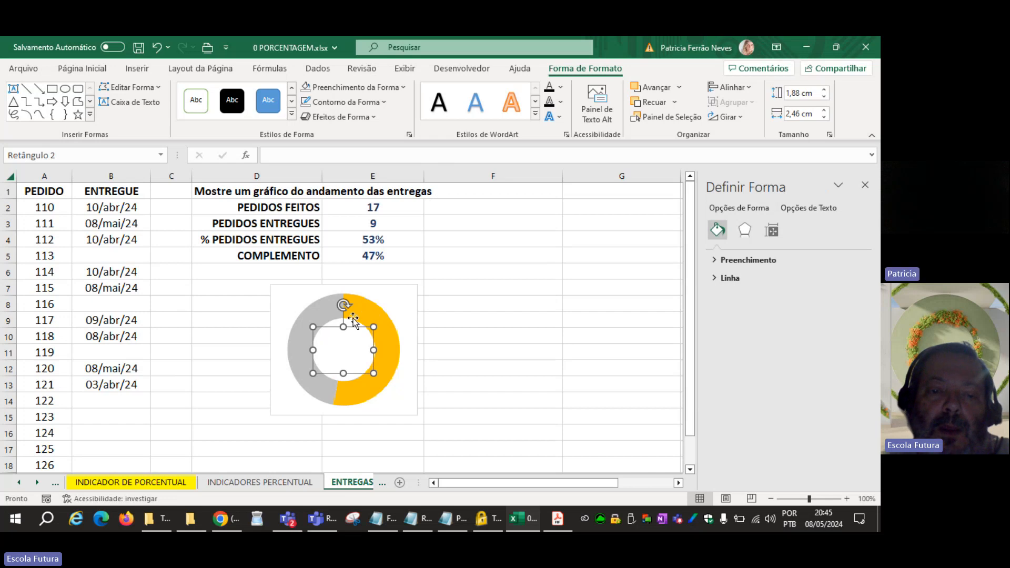
pyautogui.click(348, 154)
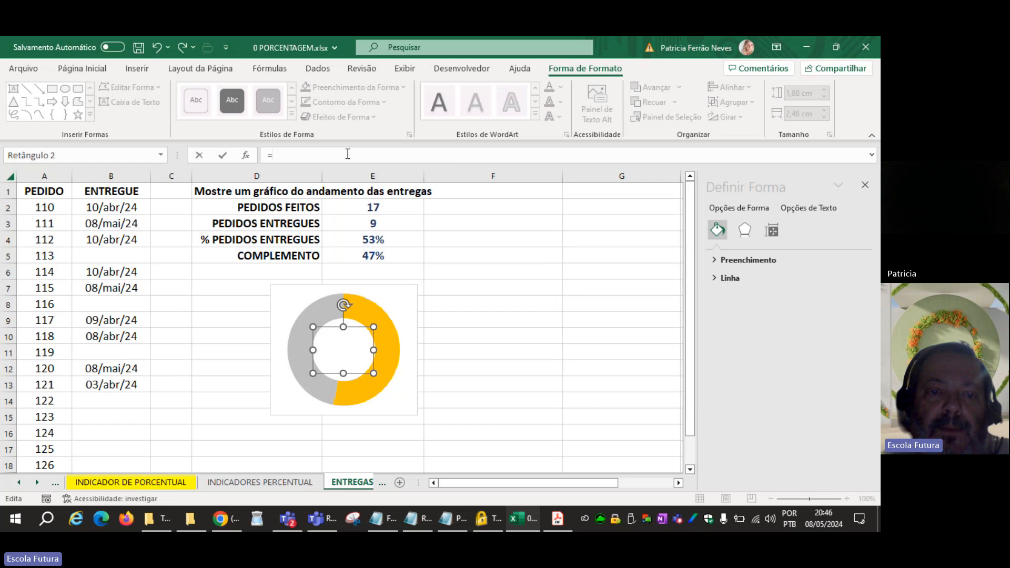
pyautogui.write('=')
pyautogui.click(394, 241)
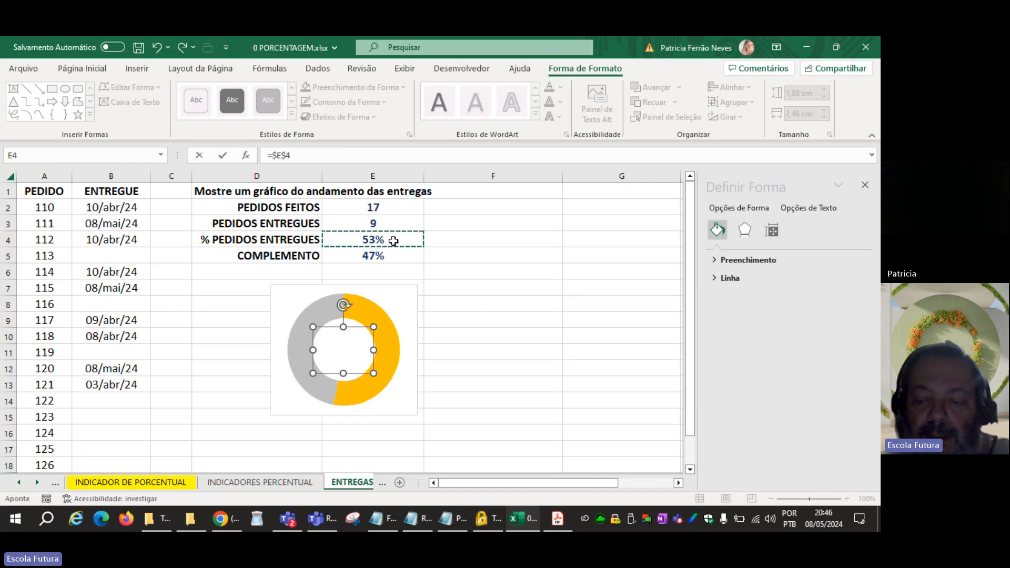
pyautogui.press('Return')
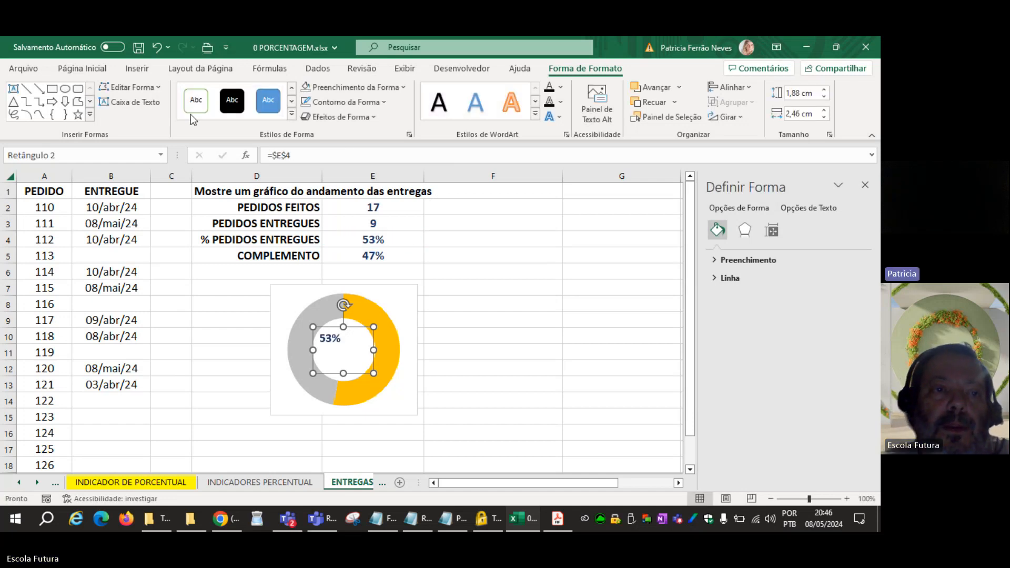
# Step: Centre the rectangle's linked text vertically and horizontally and enlarge it to 24 pt
pyautogui.click(82, 68)
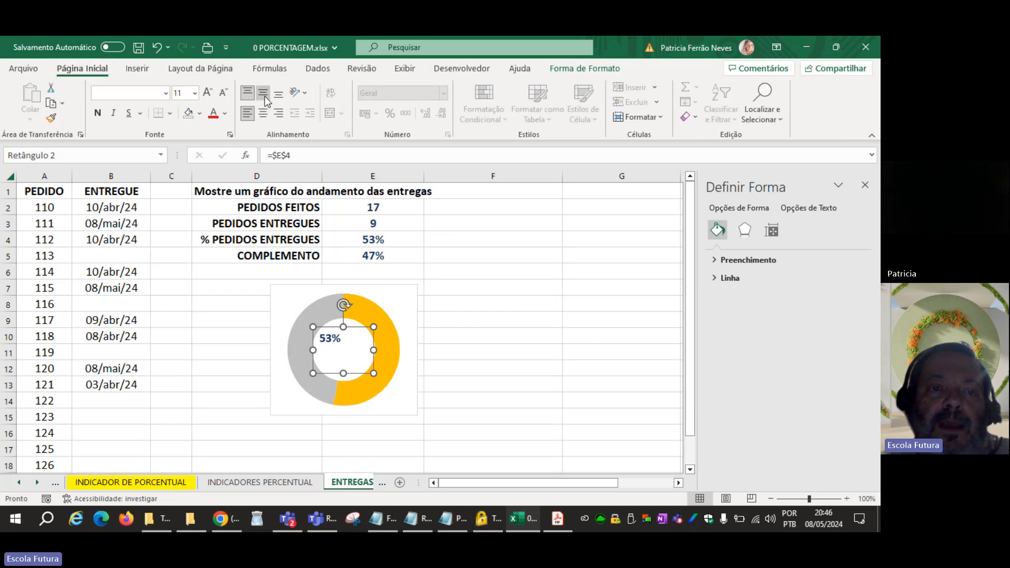
pyautogui.click(264, 95)
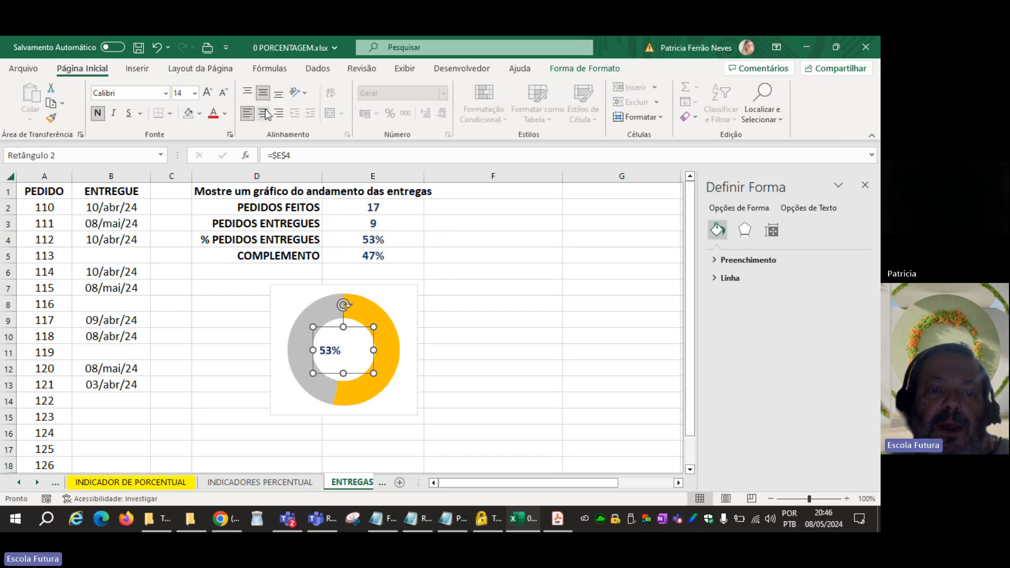
pyautogui.click(263, 113)
pyautogui.click(213, 96)
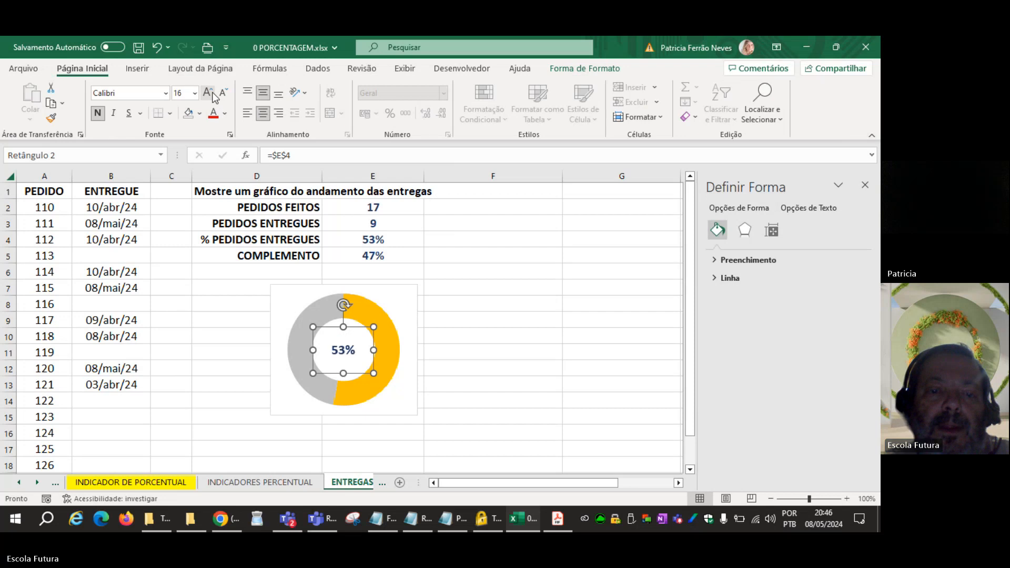
pyautogui.click(213, 97)
pyautogui.click(213, 97)
pyautogui.click(213, 96)
pyautogui.click(213, 97)
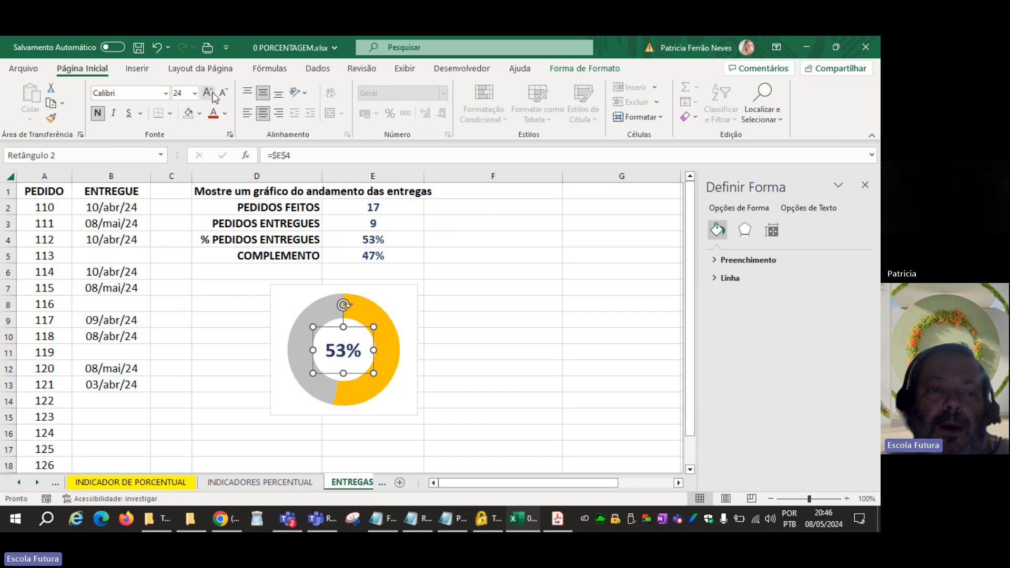
# Step: Colour the percentage text inside the doughnut a dark gold from the theme colours
pyautogui.click(225, 113)
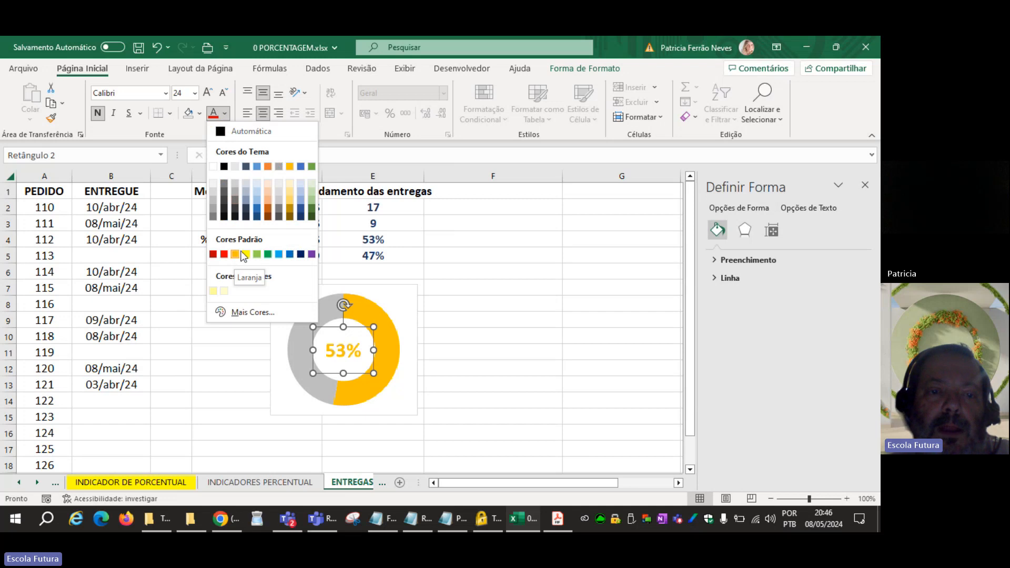
pyautogui.click(289, 213)
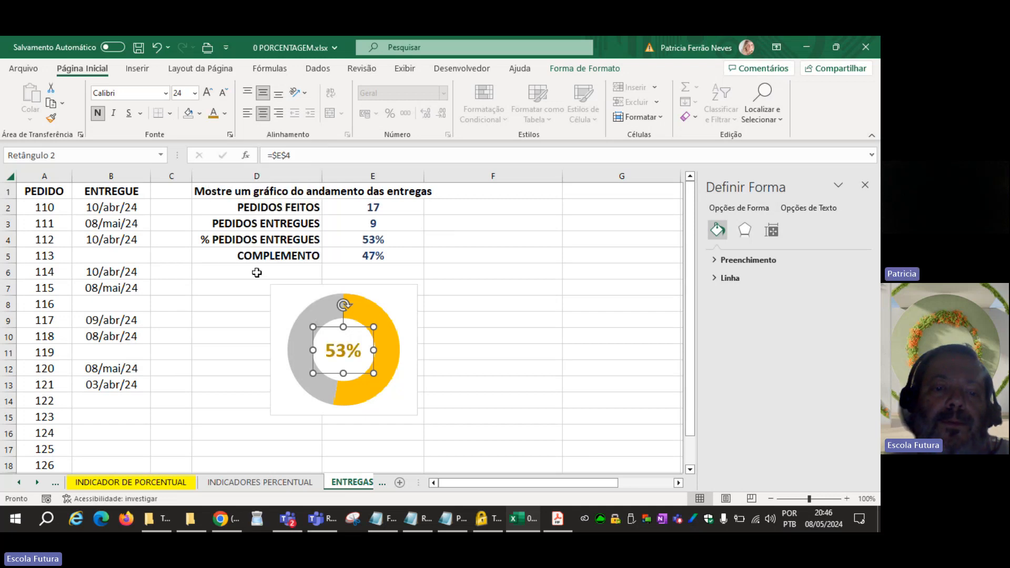
pyautogui.click(222, 317)
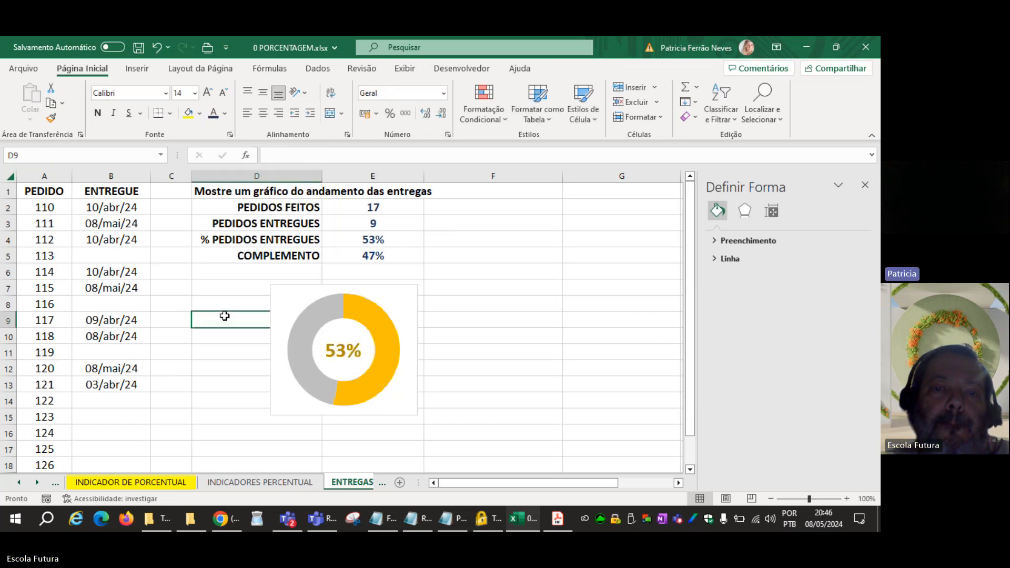
# Step: Hide the gridlines of the ENTREGAS sheet and save the workbook
pyautogui.click(402, 69)
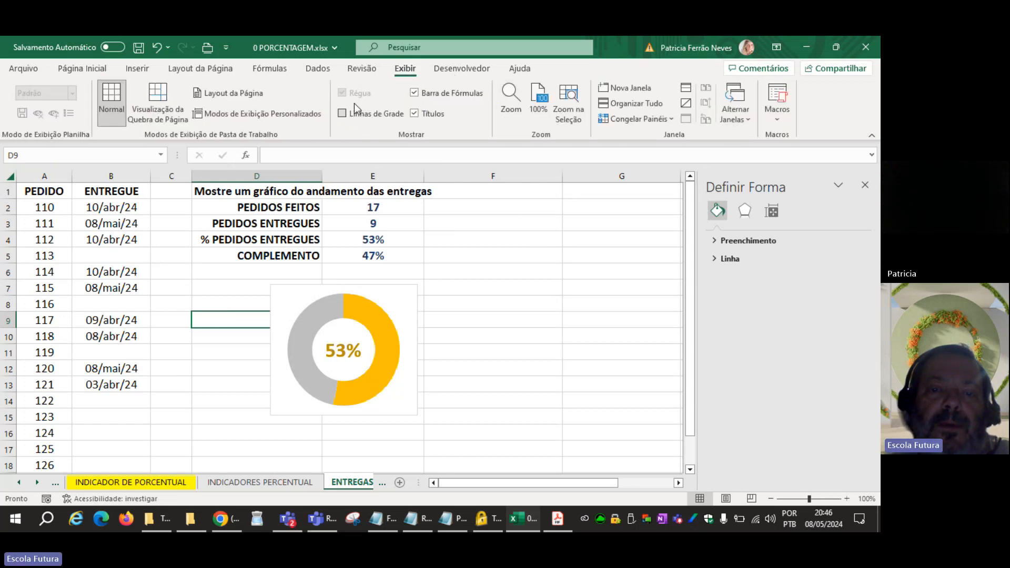
pyautogui.click(542, 287)
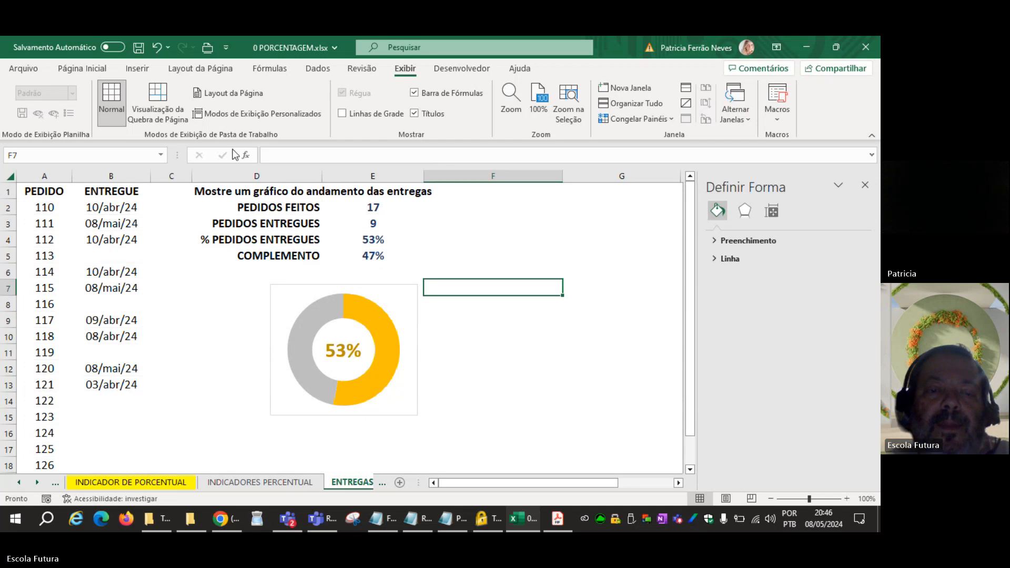
pyautogui.click(139, 48)
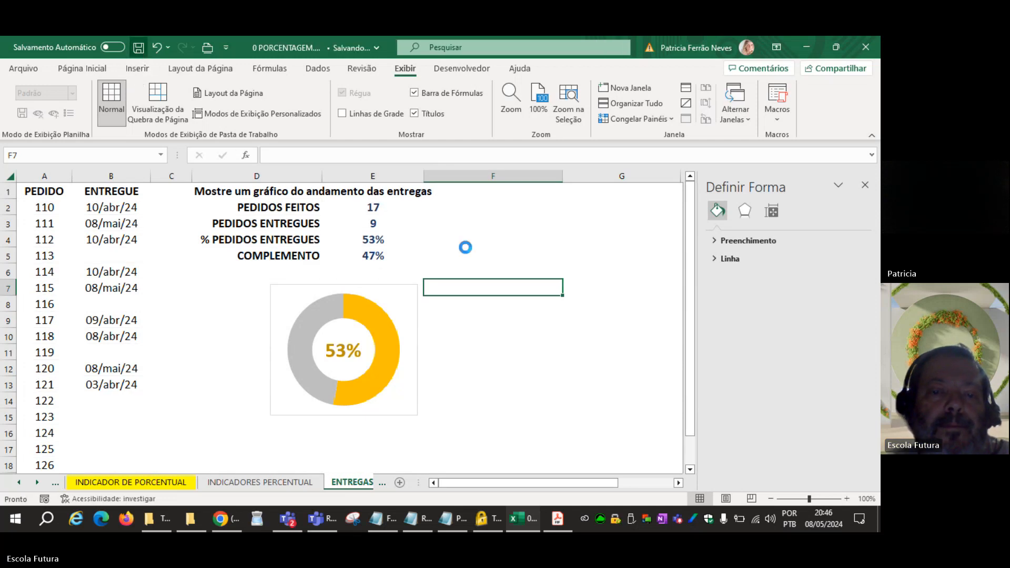
pyautogui.press('Up')
pyautogui.press('Up')
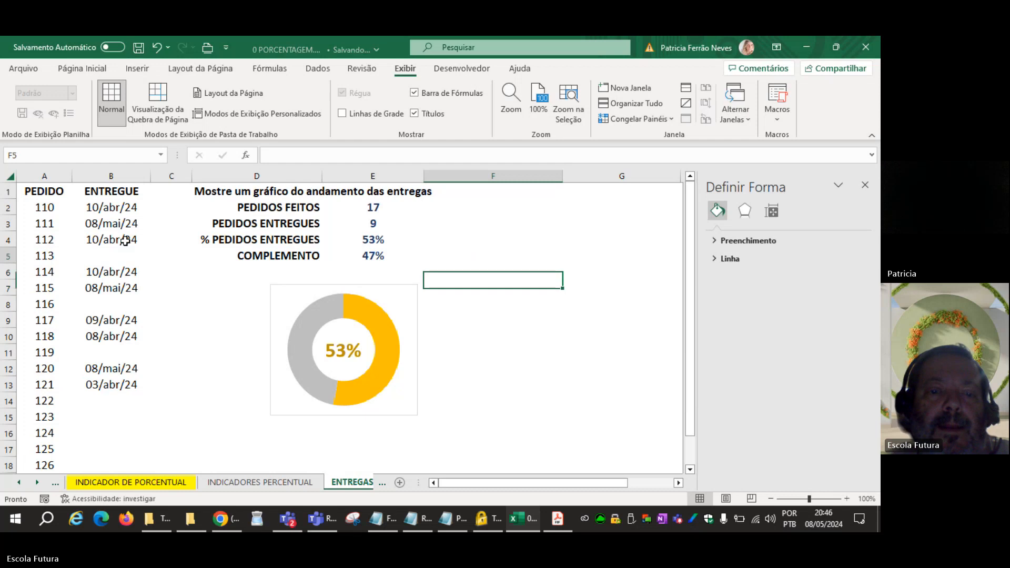
# Step: Clear the delivery dates of orders 111, 112, 114, 115 and 118 to test the chart's update
pyautogui.click(123, 223)
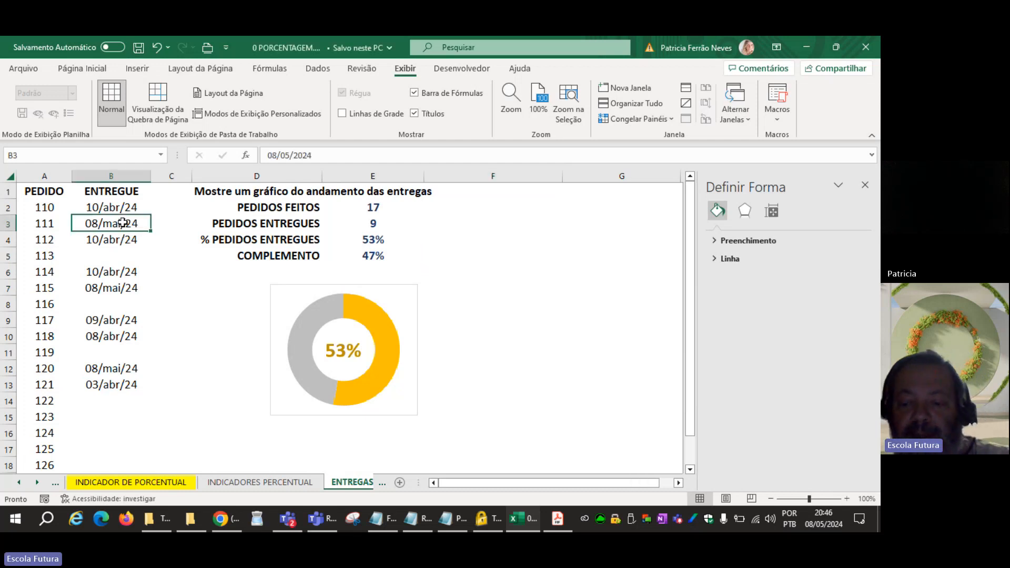
pyautogui.press('Delete')
pyautogui.press('Down')
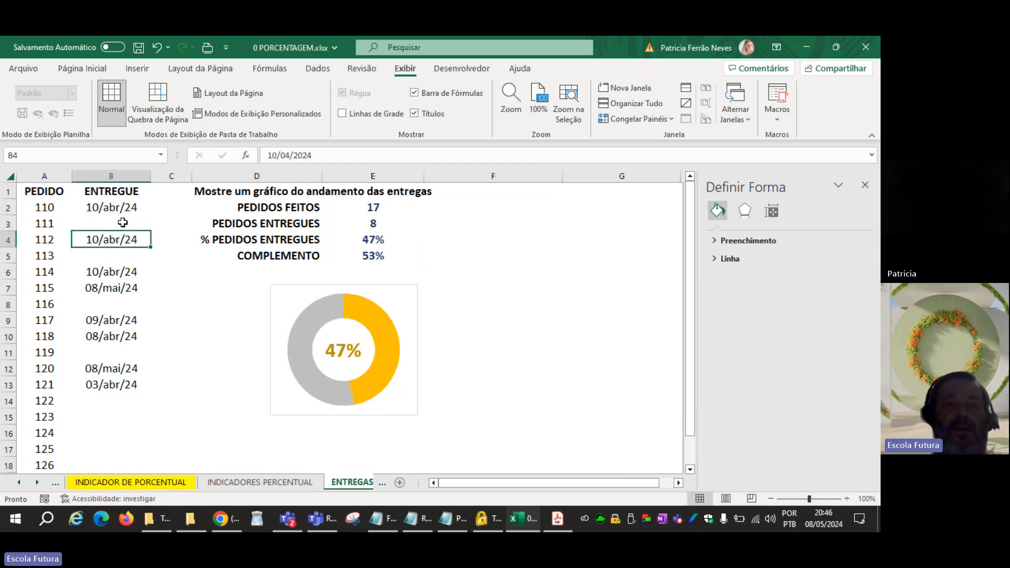
pyautogui.press('Delete')
pyautogui.press('Down')
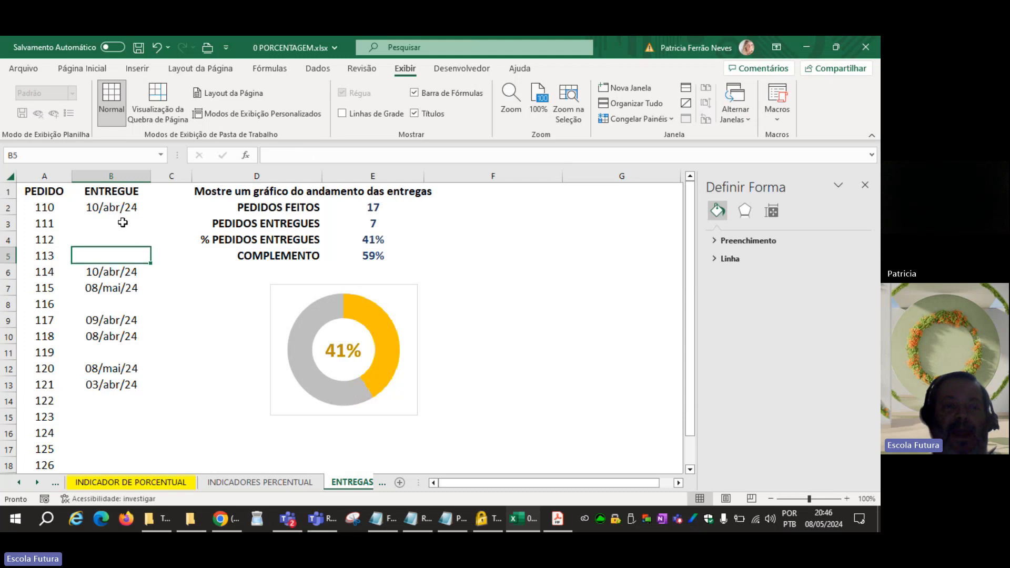
pyautogui.press('Down')
pyautogui.press('Delete')
pyautogui.press('Down')
pyautogui.press('Delete')
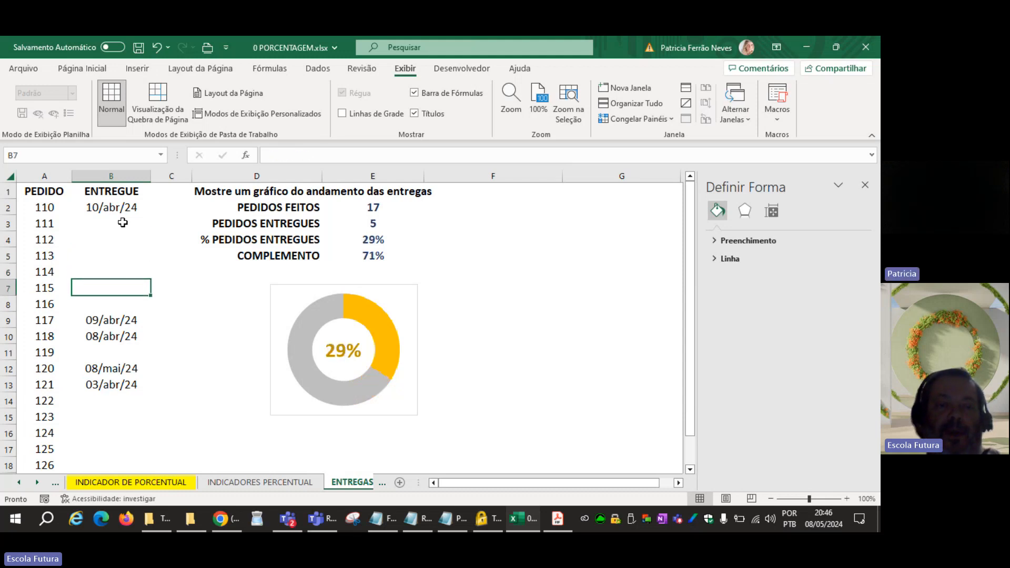
pyautogui.press('Down')
pyautogui.press('Down')
pyautogui.press('Down')
pyautogui.press('Delete')
# Step: Enter the current date, 08/05/2024, as the delivery date of orders 112, 113 and 114
pyautogui.press('Up')
pyautogui.press('Up')
pyautogui.press('Up')
pyautogui.press('Up')
pyautogui.press('Up')
pyautogui.press('Up')
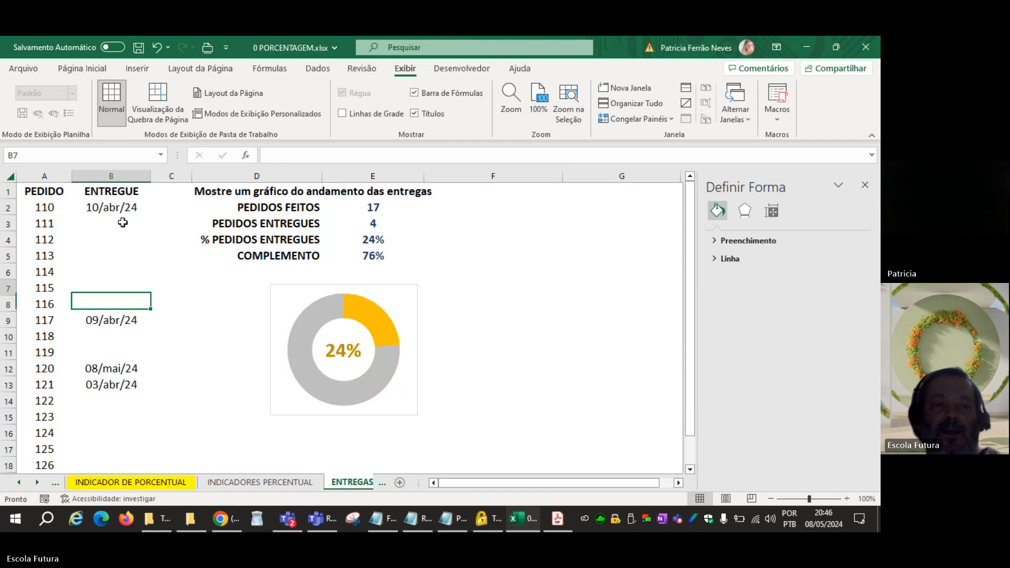
pyautogui.hotkey('ctrl', ';')
pyautogui.press('Return')
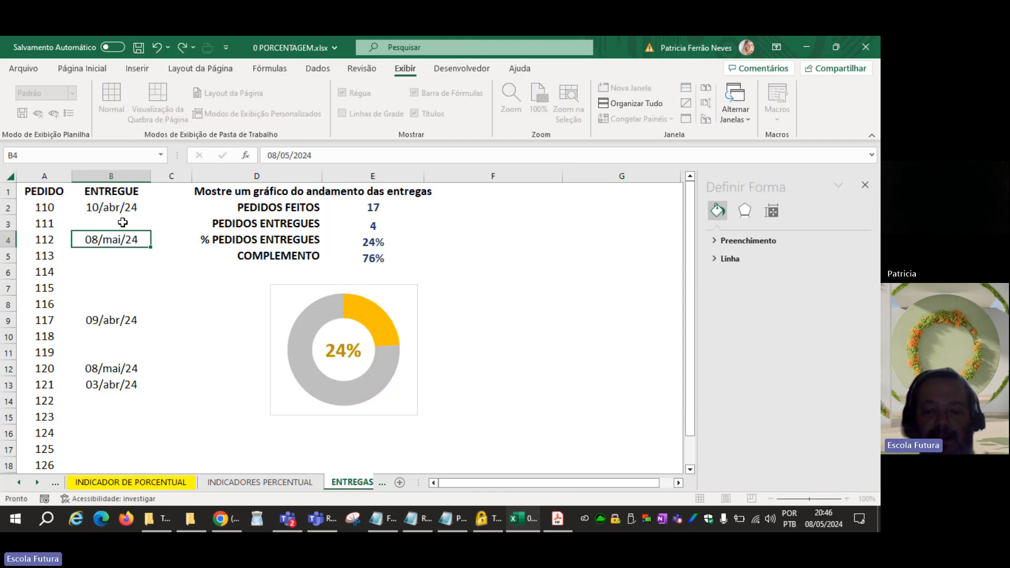
pyautogui.hotkey('ctrl', ';')
pyautogui.press('Return')
pyautogui.hotkey('ctrl', ';')
pyautogui.press('Return')
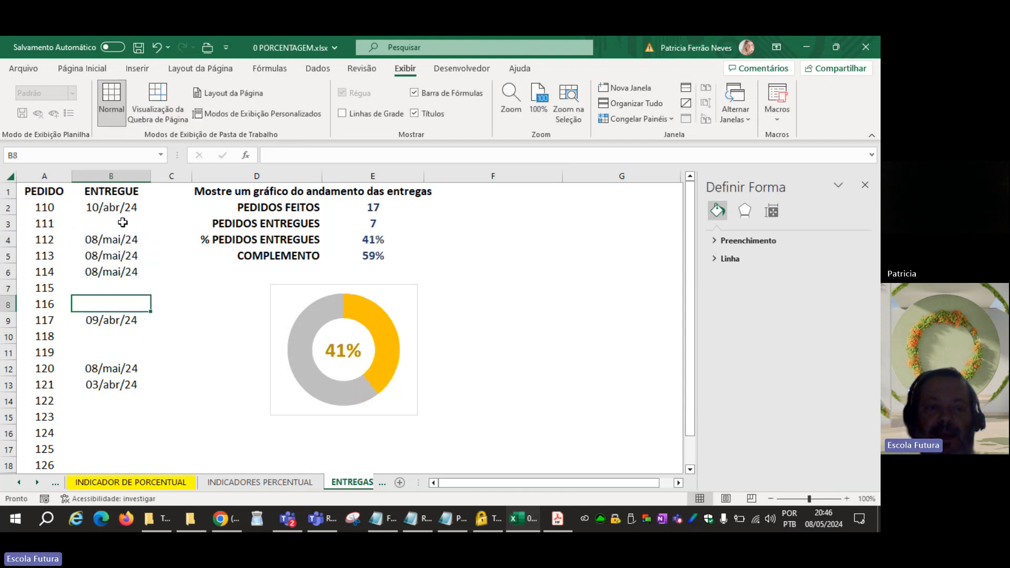
# Step: Enter the current date, 08/05/2024, as the delivery date of orders 118 and 122
pyautogui.press('Down')
pyautogui.press('Down')
pyautogui.press('Down')
pyautogui.hotkey('ctrl', ';')
pyautogui.press('Return')
pyautogui.press('Down')
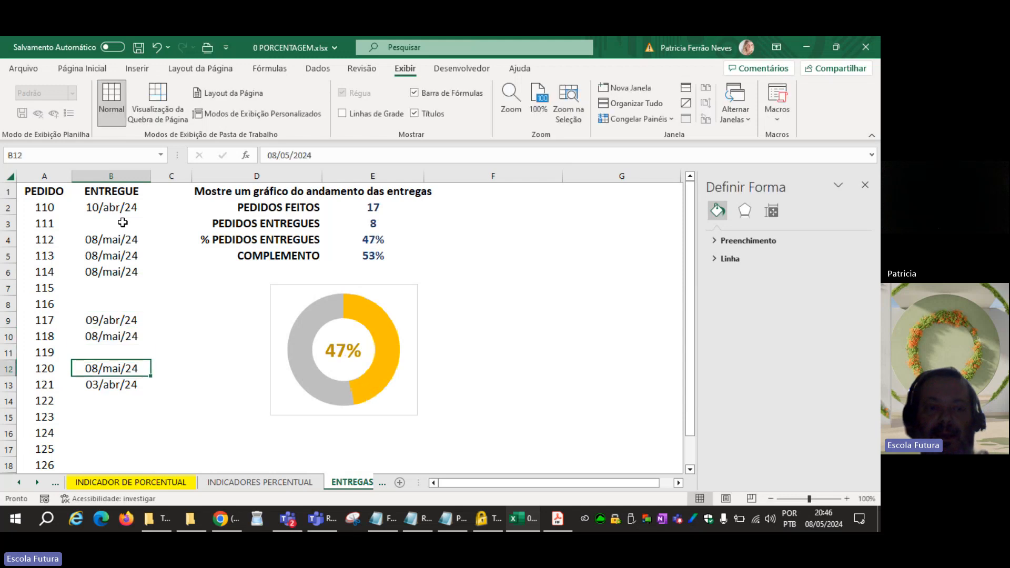
pyautogui.press('Down')
pyautogui.press('Down')
pyautogui.hotkey('ctrl', ';')
pyautogui.press('Return')
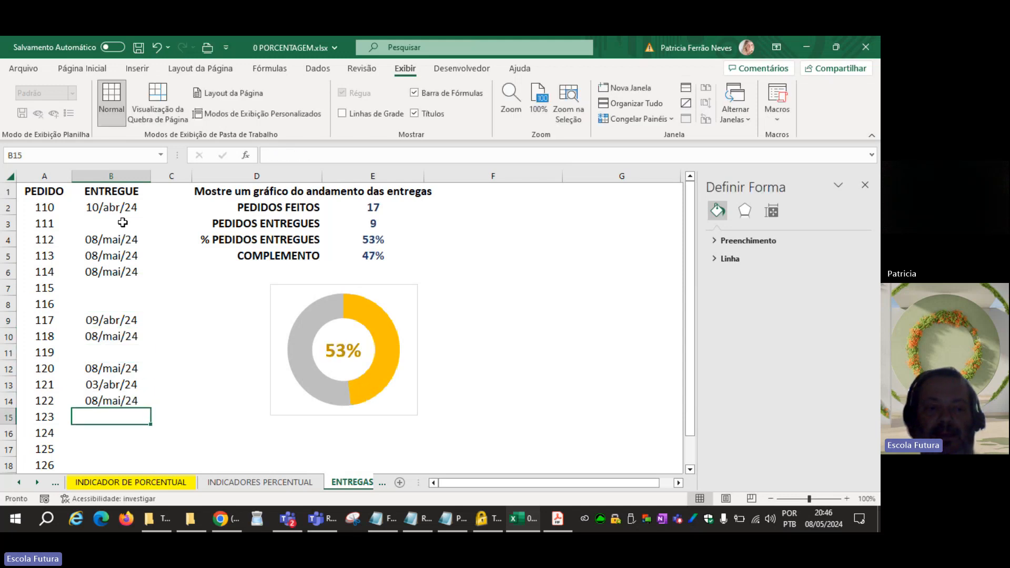
# Step: Enter the current date, 08/05/2024, as the delivery date of orders 124 and 125
pyautogui.press('Down')
pyautogui.hotkey('ctrl', ';')
pyautogui.press('Return')
pyautogui.hotkey('ctrl', ';')
pyautogui.press('Return')
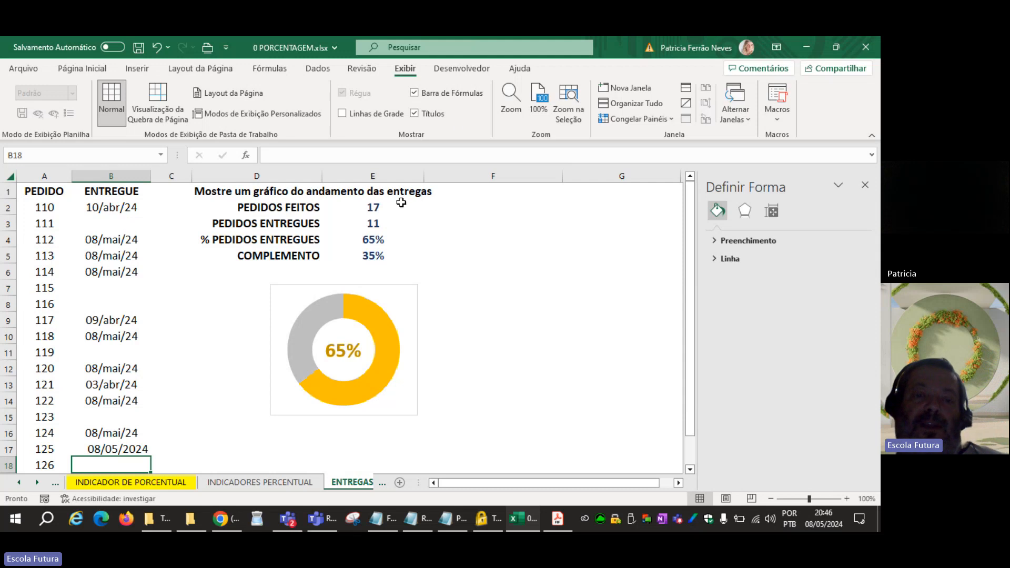
# Step: Review the formulas behind the delivered percentage, the complement, the orders placed and the orders delivered in cells E2 to E5
pyautogui.doubleClick(397, 235)
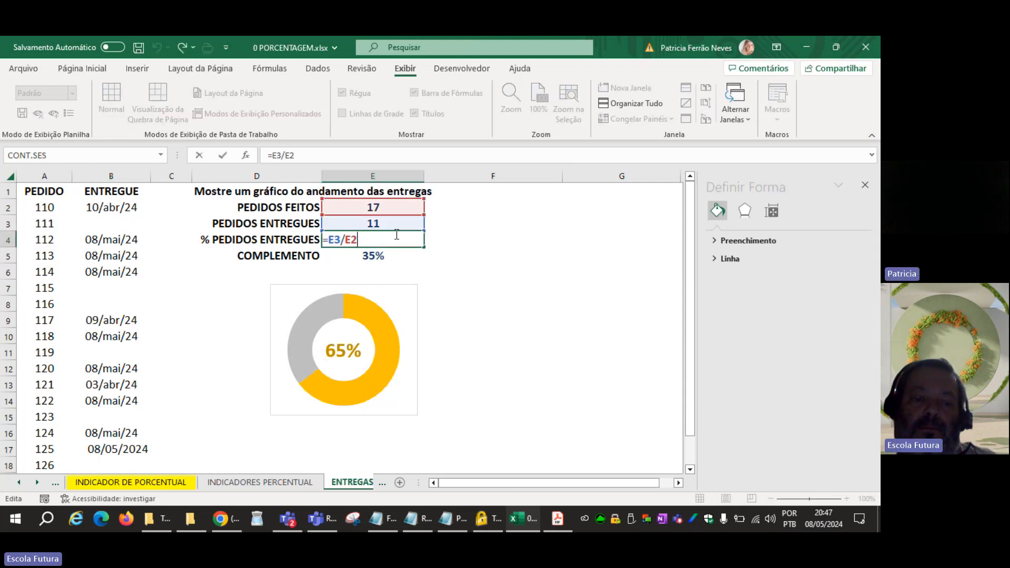
pyautogui.press('Escape')
pyautogui.doubleClick(400, 257)
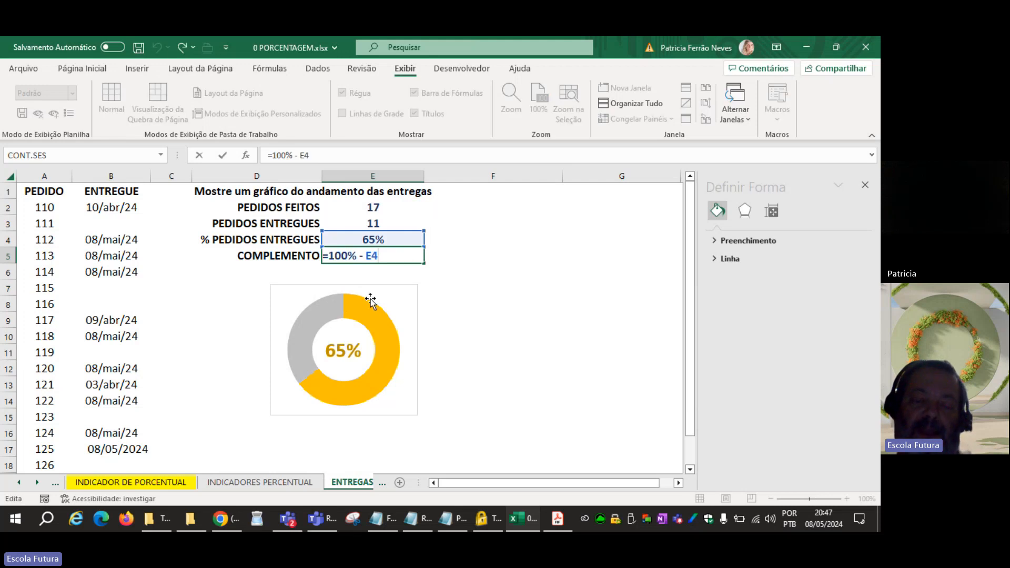
pyautogui.press('Escape')
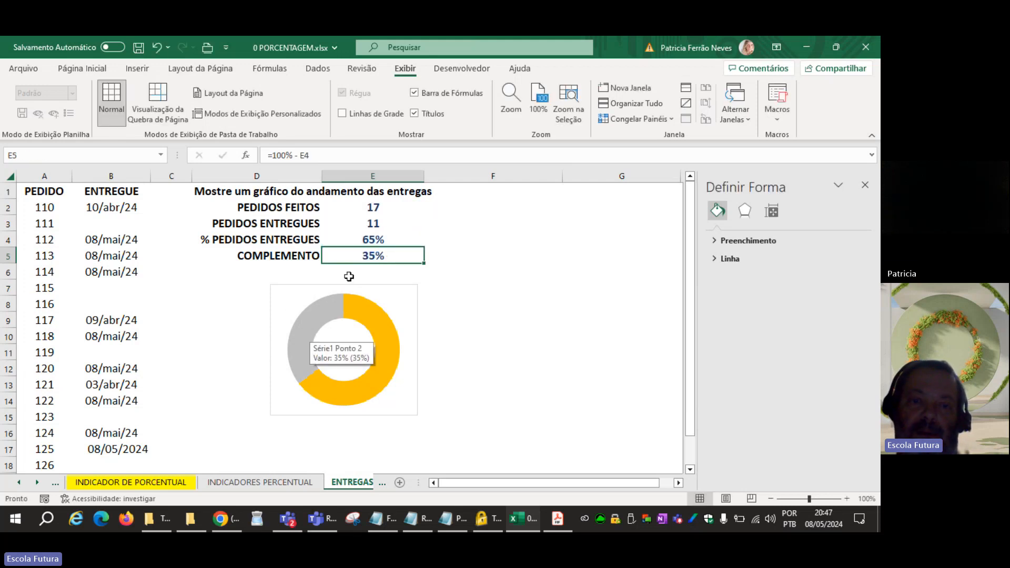
pyautogui.doubleClick(395, 207)
pyautogui.press('Return')
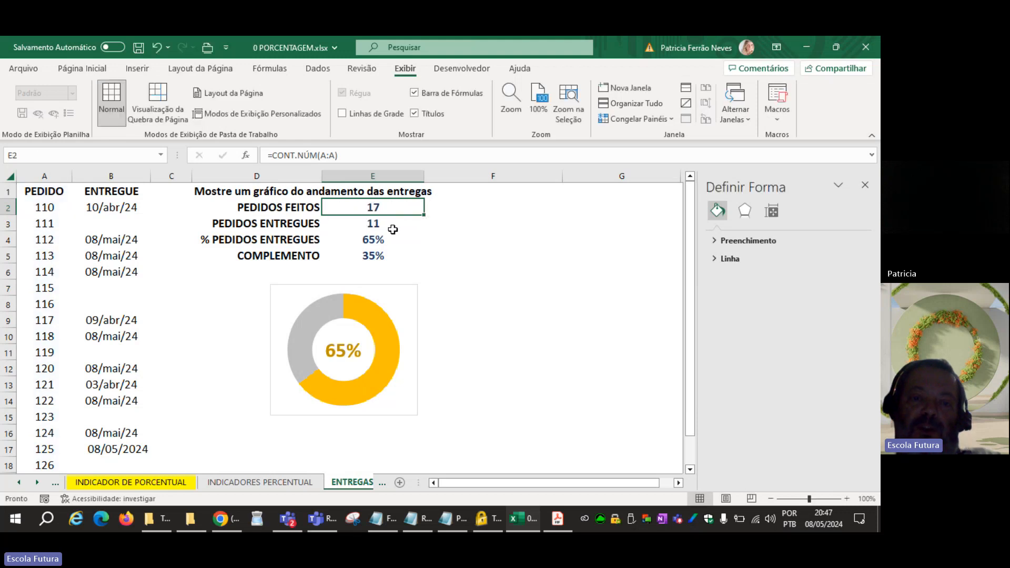
pyautogui.doubleClick(392, 222)
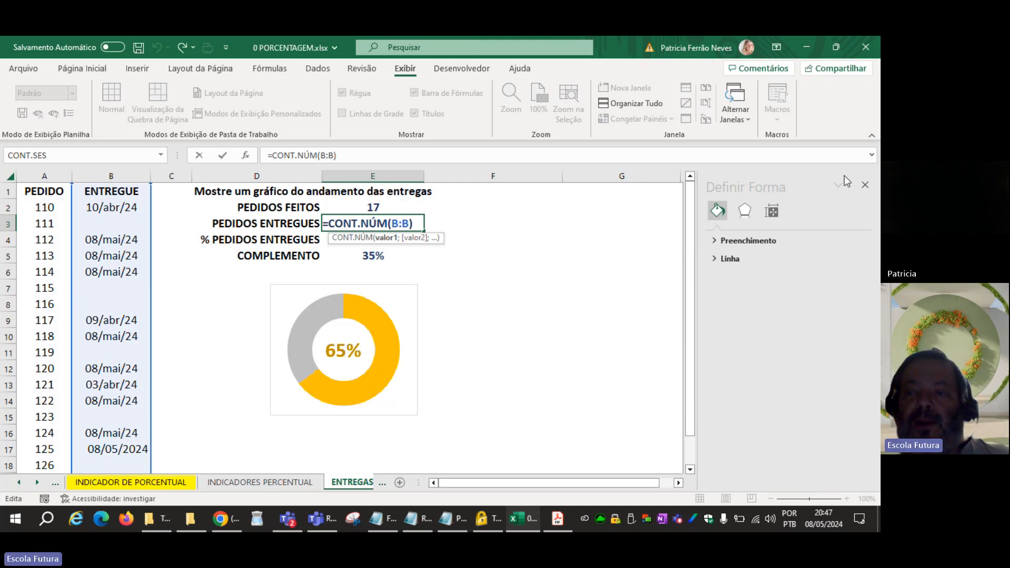
# Step: Close the shape formatting pane, leave cell E3 without changing its formula and save the workbook
pyautogui.click(864, 185)
pyautogui.click(553, 272)
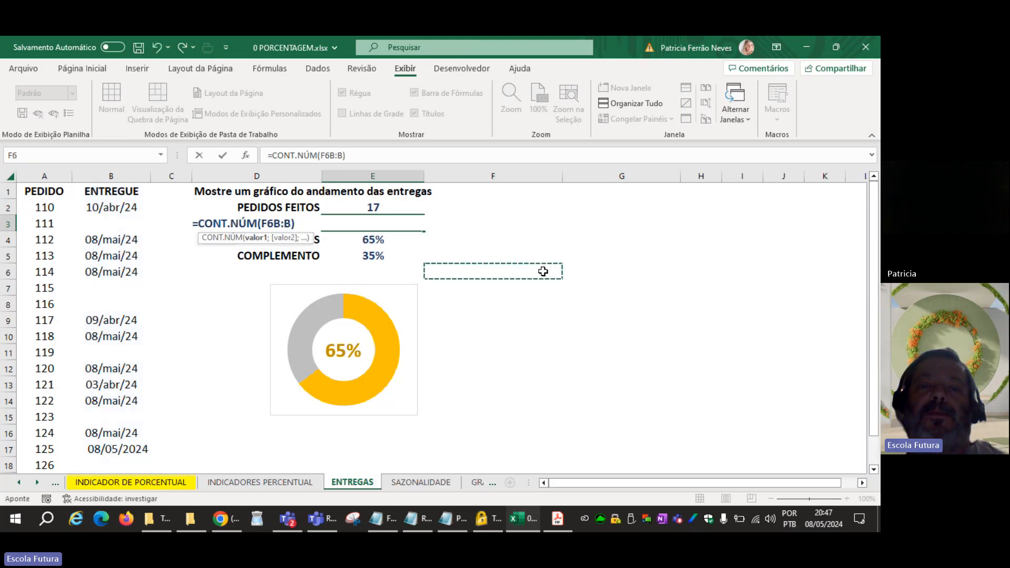
pyautogui.press('Escape')
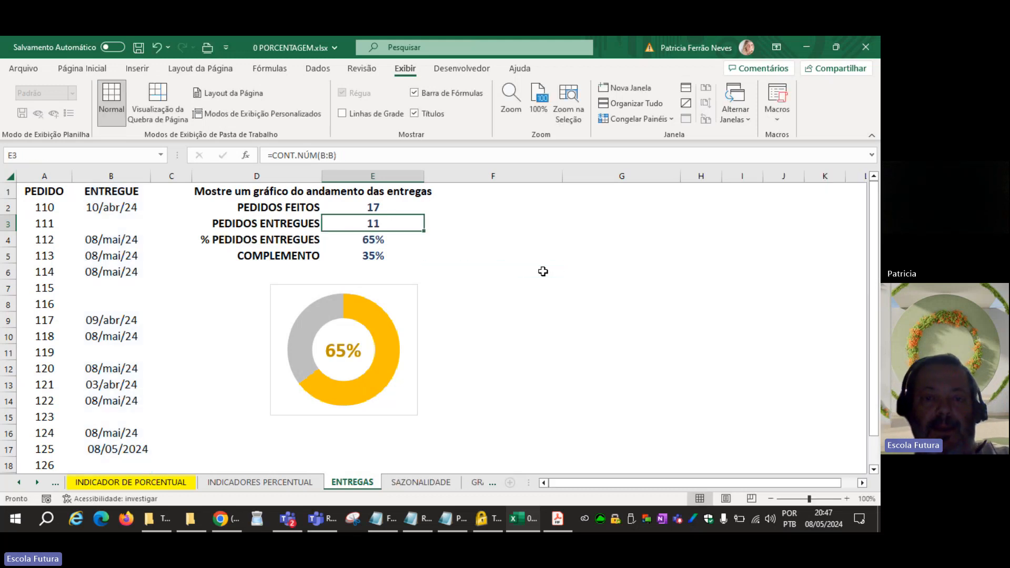
pyautogui.hotkey('ctrl', 's')
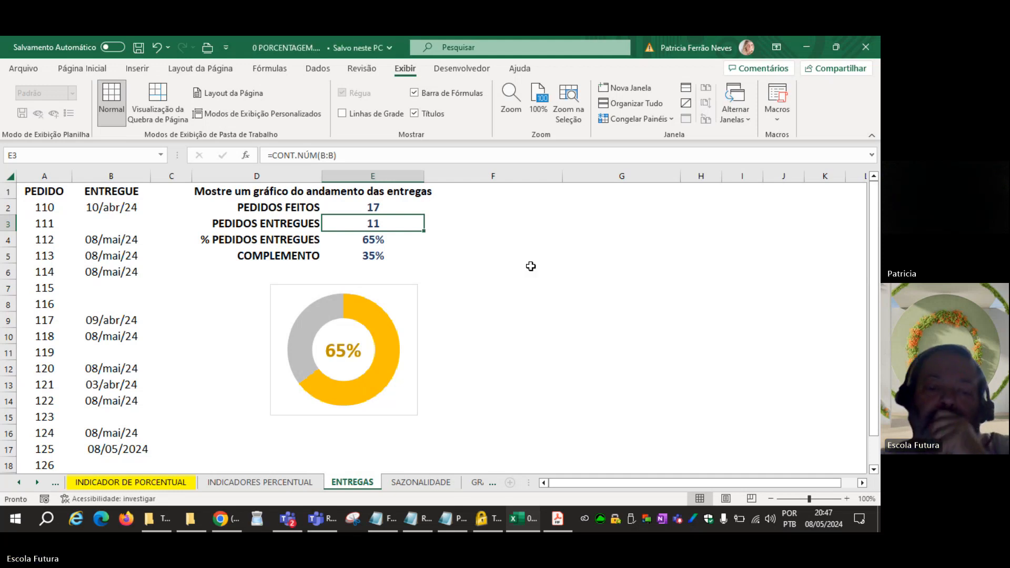
# Step: Look over the INDICADORES PERCENTUAL and INDICADOR DE PORCENTUAL sheets and return to the ENTREGAS sheet
pyautogui.click(244, 482)
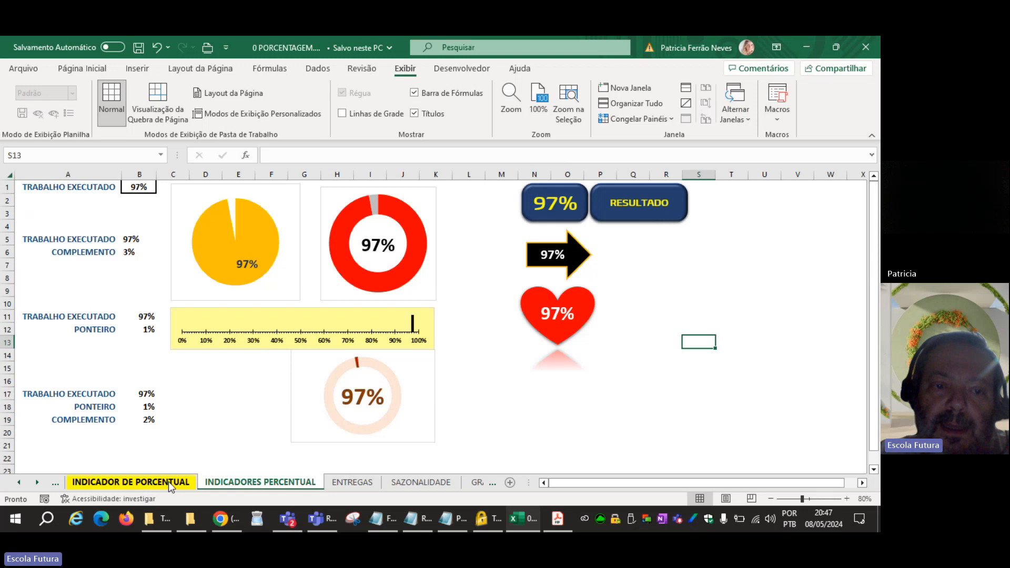
pyautogui.click(168, 481)
pyautogui.click(263, 484)
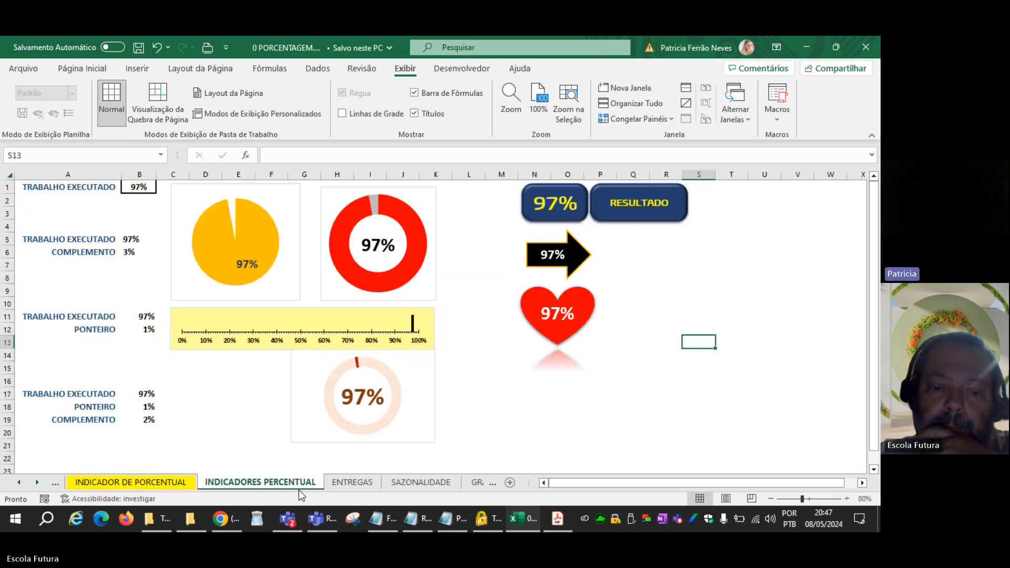
pyautogui.click(363, 483)
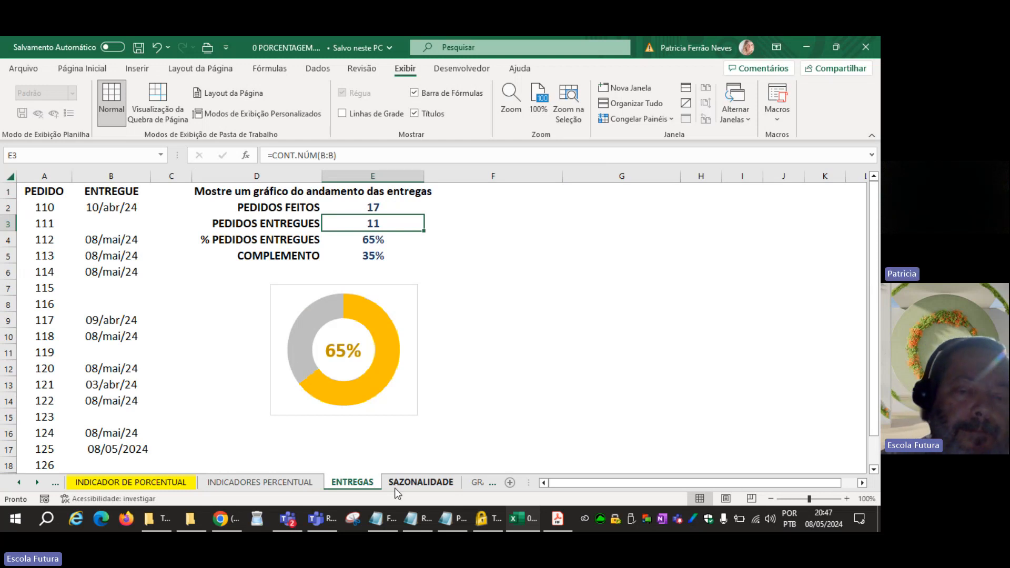
pyautogui.click(600, 257)
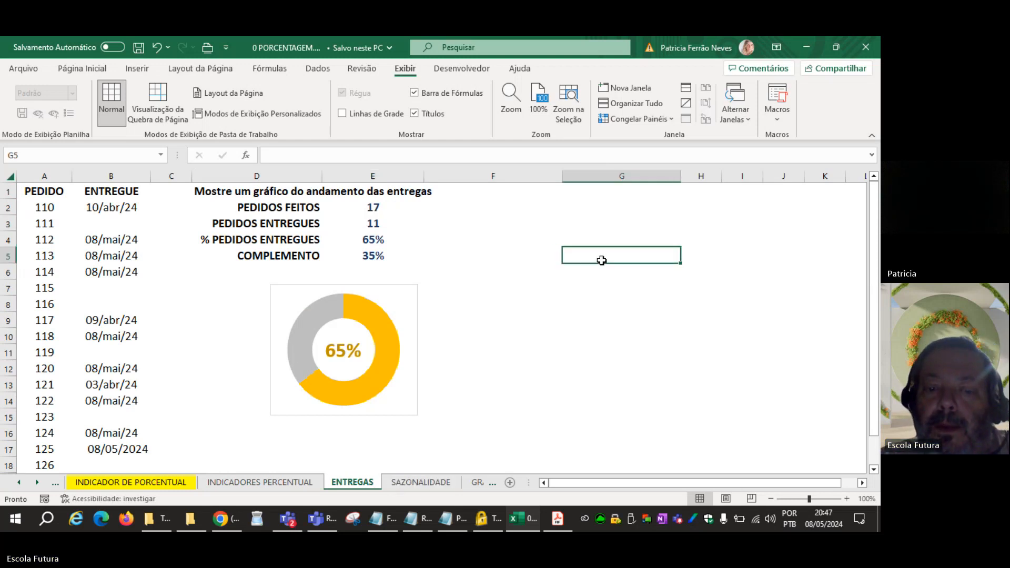
# Step: On the SAZONALIDADE sheet, make the question about the last two-month period's variation in D2 bold
pyautogui.click(417, 483)
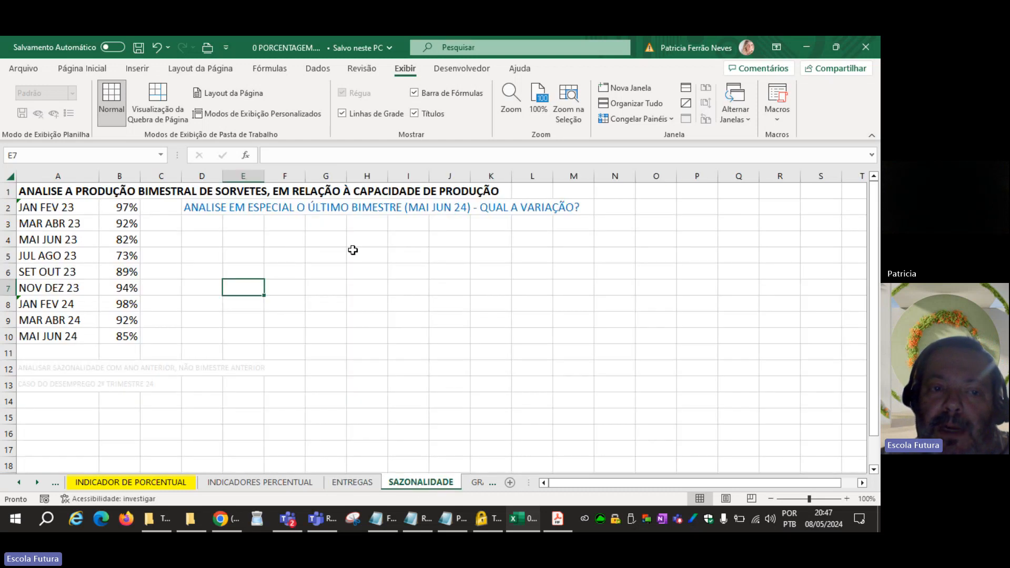
pyautogui.click(289, 252)
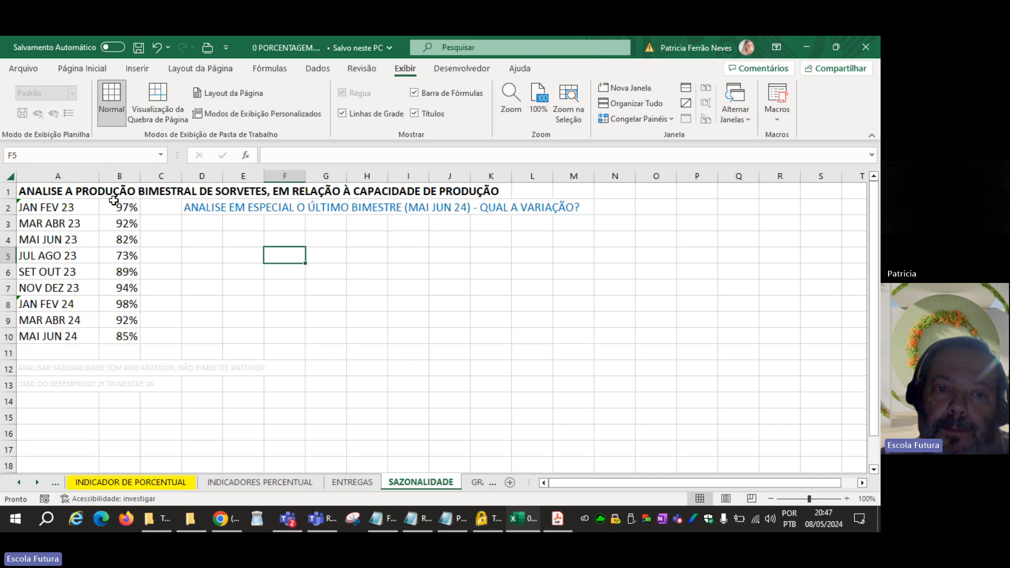
pyautogui.click(213, 208)
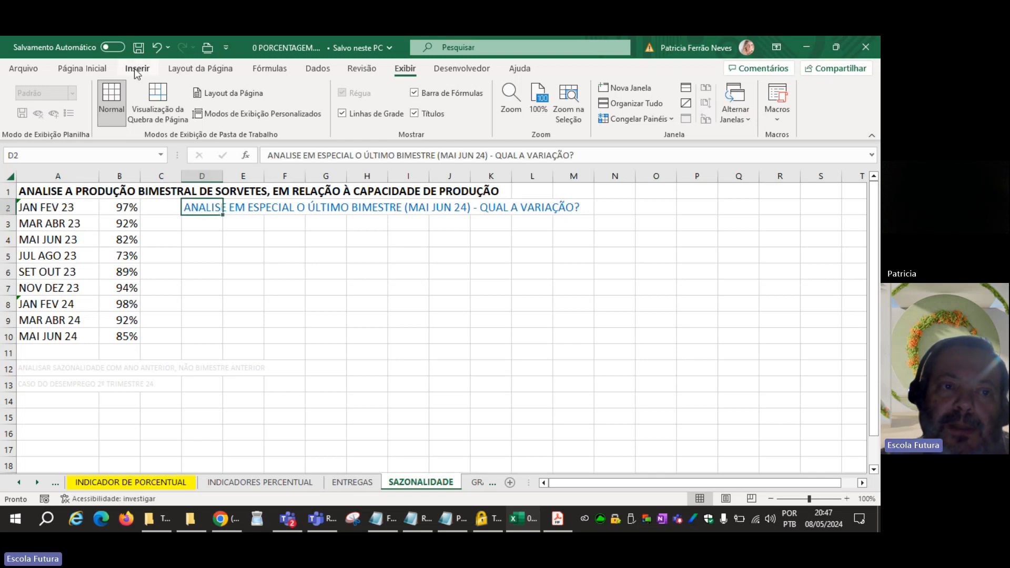
pyautogui.click(82, 69)
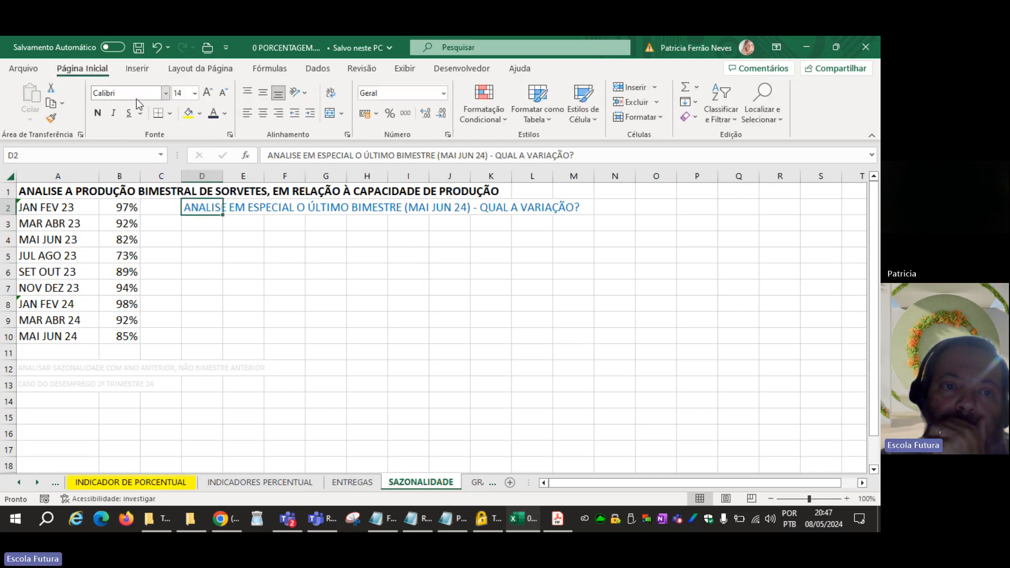
pyautogui.click(97, 112)
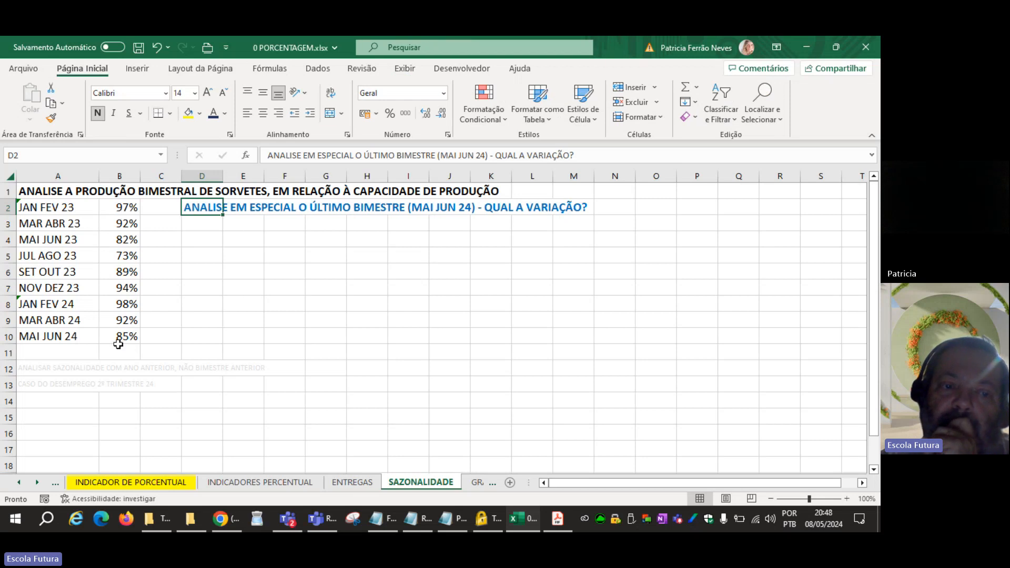
pyautogui.click(196, 232)
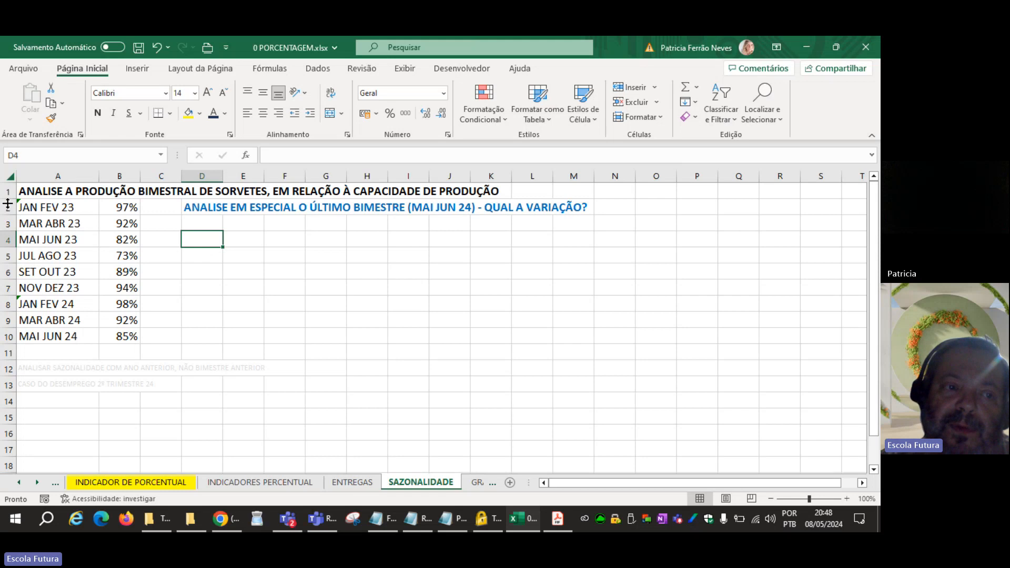
# Step: Increase the height of rows 2 to 10 slightly and save the workbook
pyautogui.moveTo(7, 207); pyautogui.dragTo(7, 333)
pyautogui.click(6, 329)
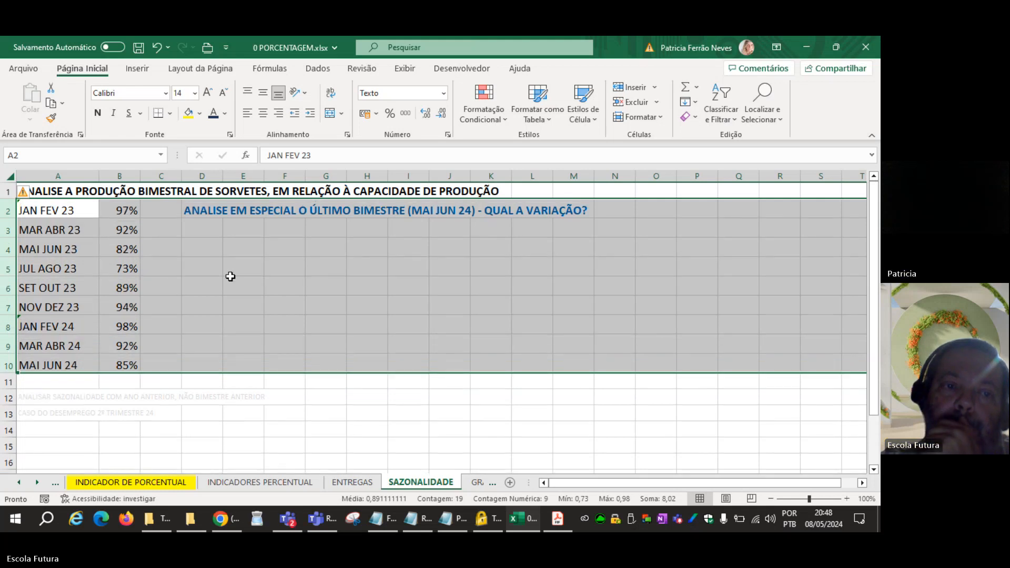
pyautogui.click(255, 236)
pyautogui.click(135, 49)
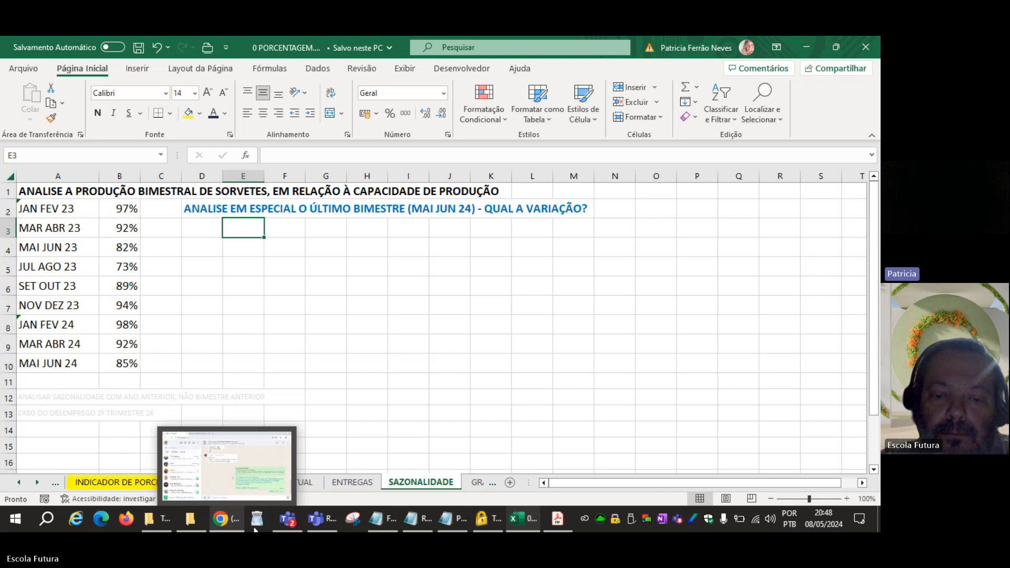
pyautogui.moveTo(414, 532)
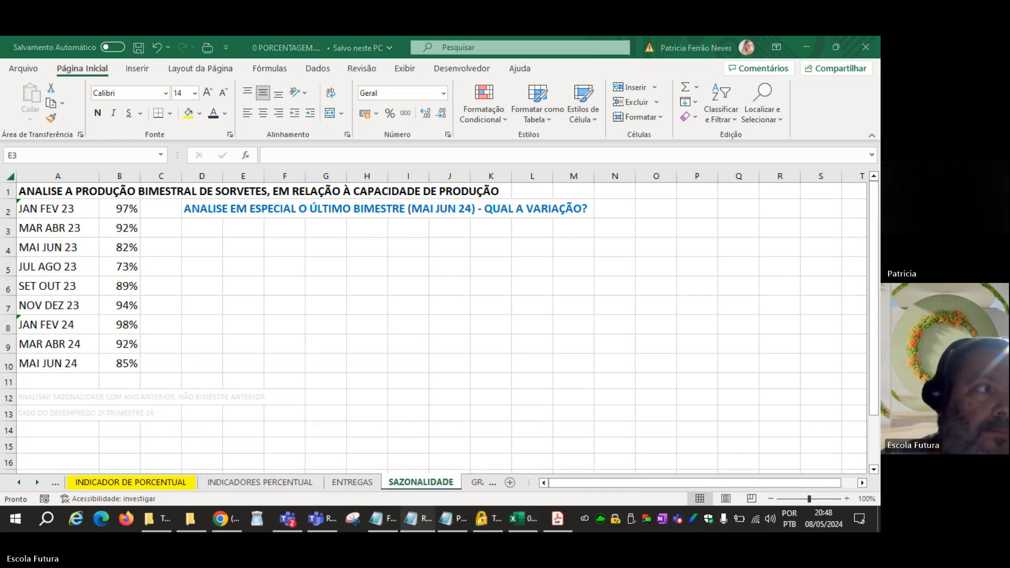
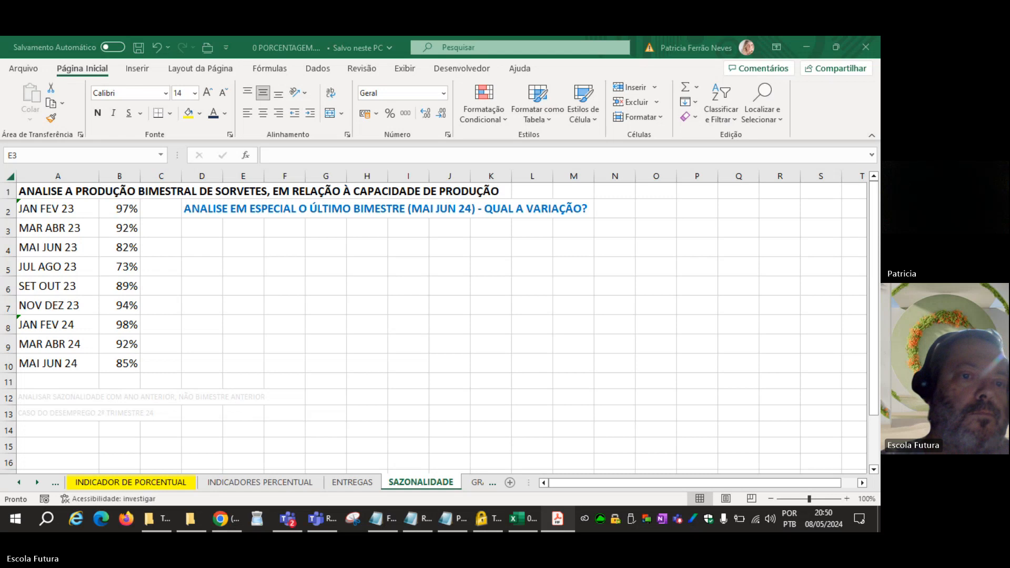
pyautogui.click(282, 294)
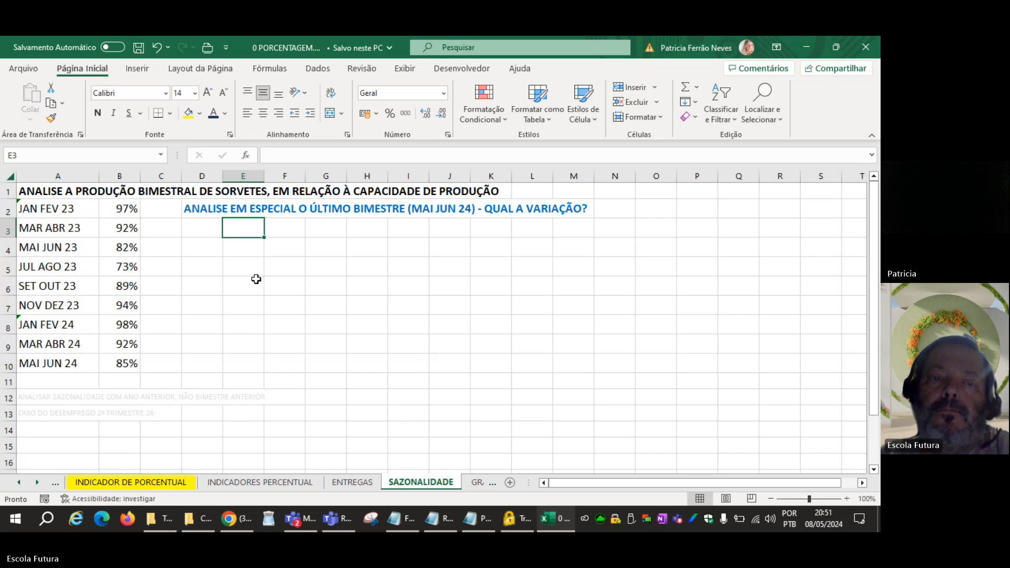
pyautogui.click(218, 233)
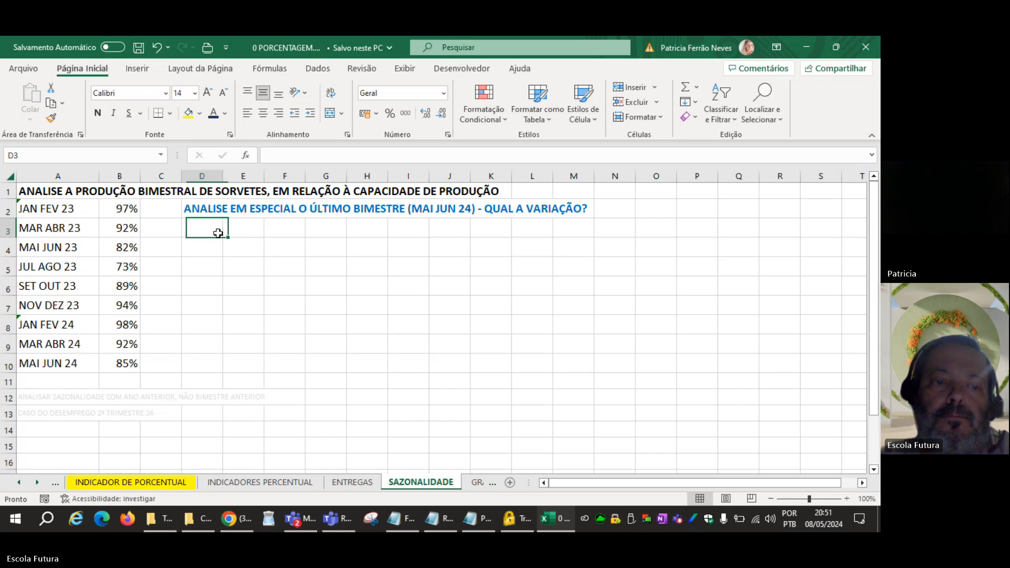
pyautogui.click(238, 520)
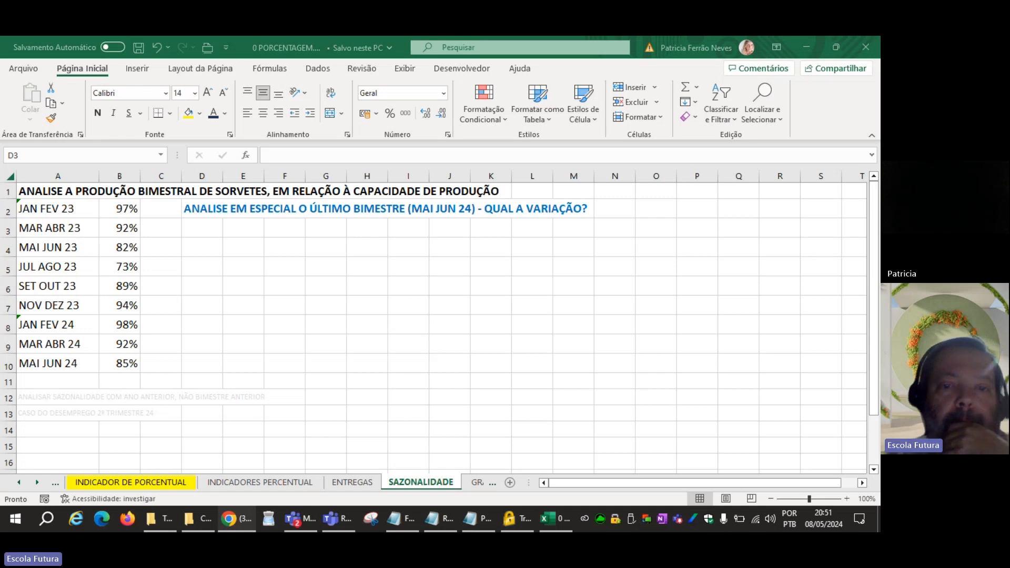
pyautogui.click(216, 245)
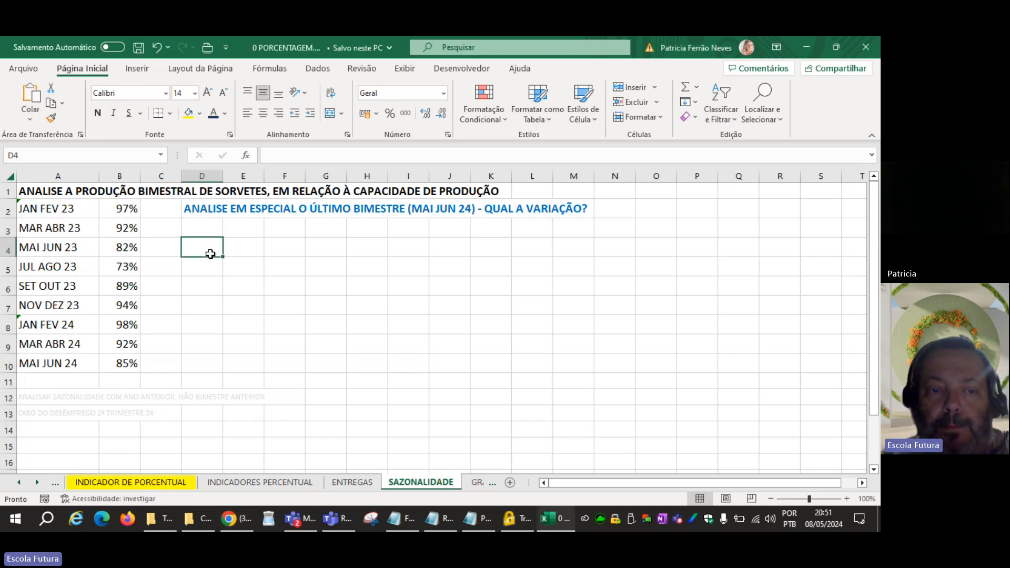
pyautogui.click(209, 226)
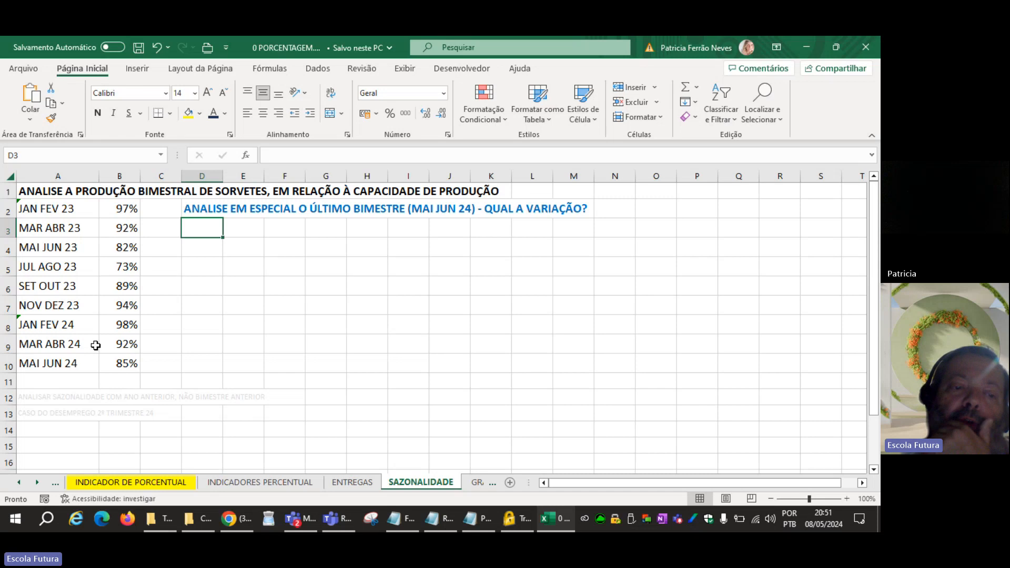
# Step: Format the MAI JUN 24 label and its percentage in A10:B10 as bold dark blue text and save the workbook
pyautogui.moveTo(61, 357); pyautogui.dragTo(106, 356)
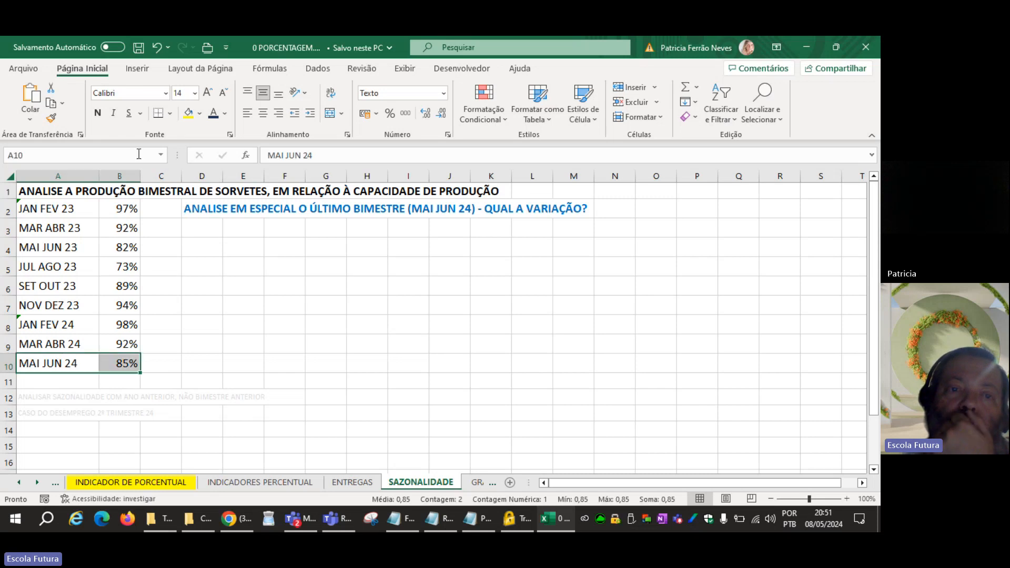
pyautogui.click(225, 114)
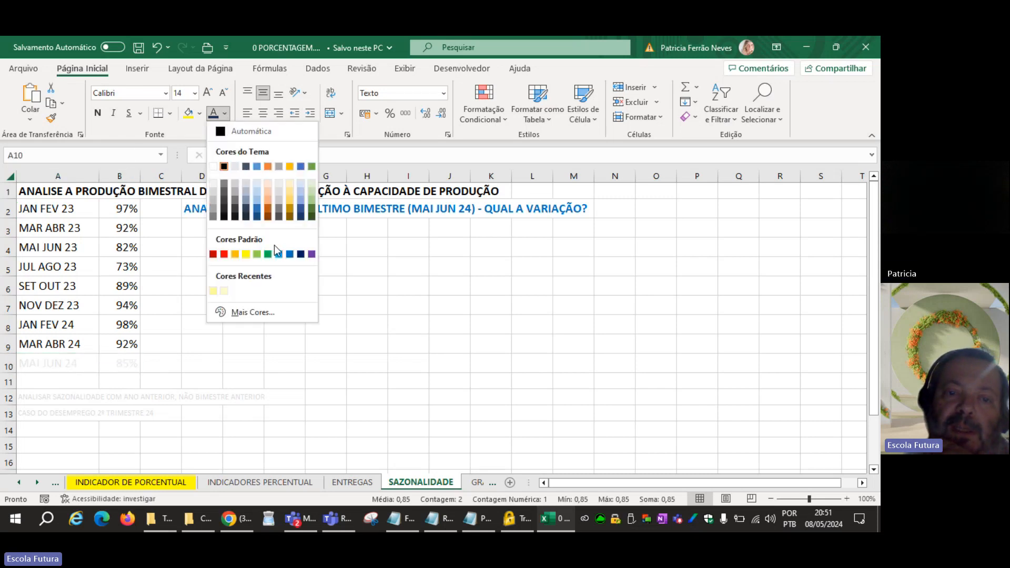
pyautogui.click(301, 217)
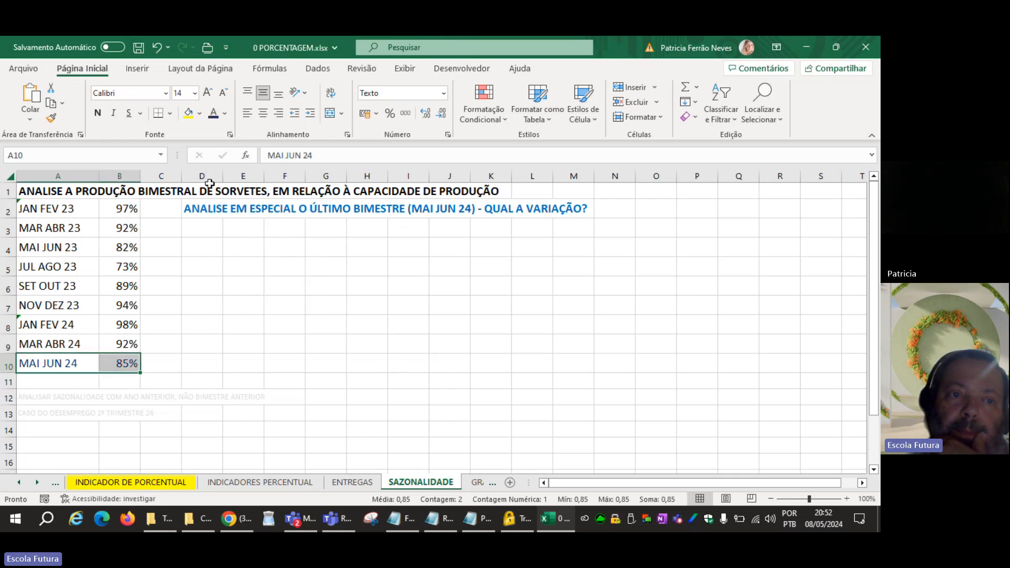
pyautogui.click(100, 115)
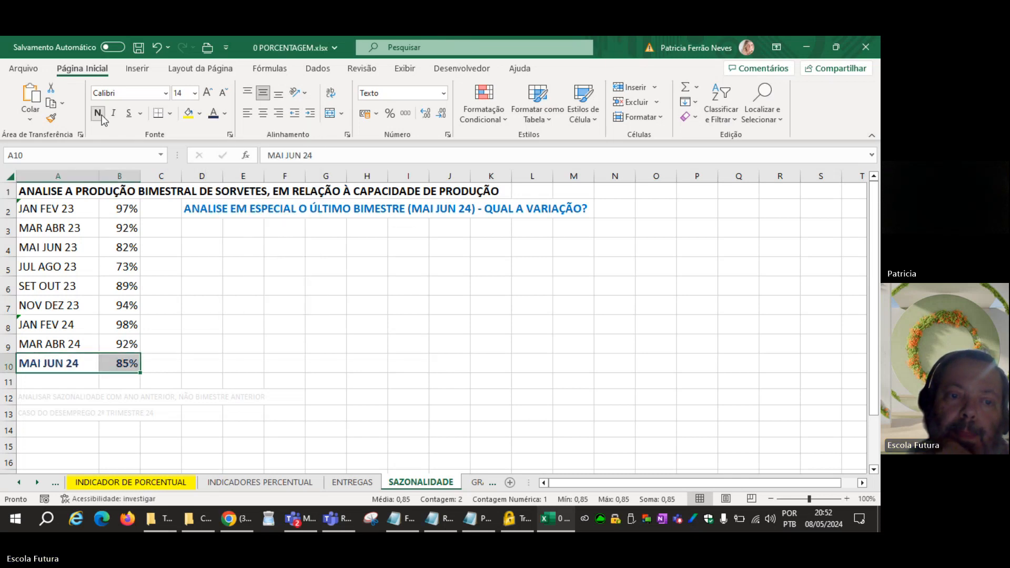
pyautogui.click(258, 246)
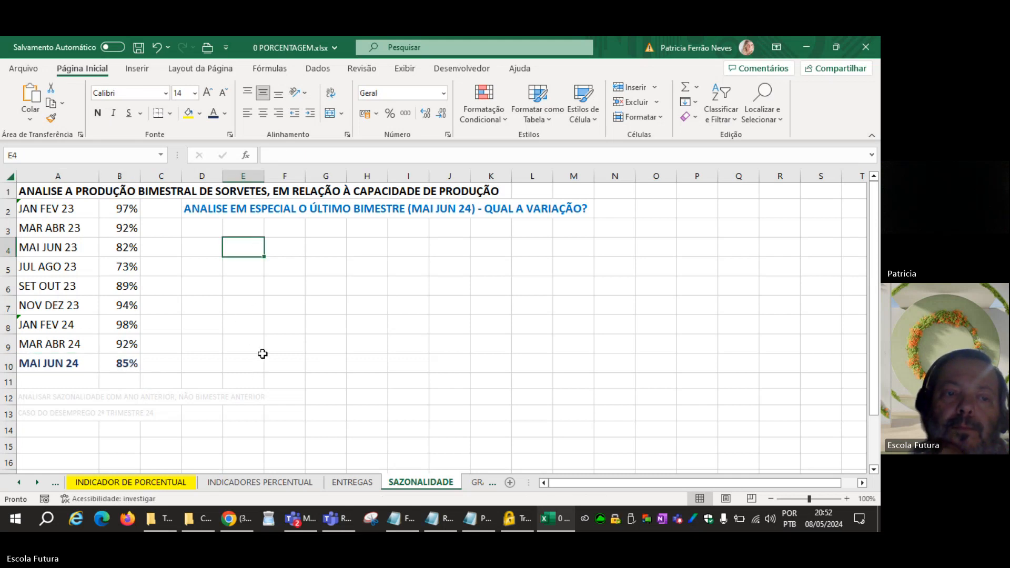
pyautogui.click(139, 49)
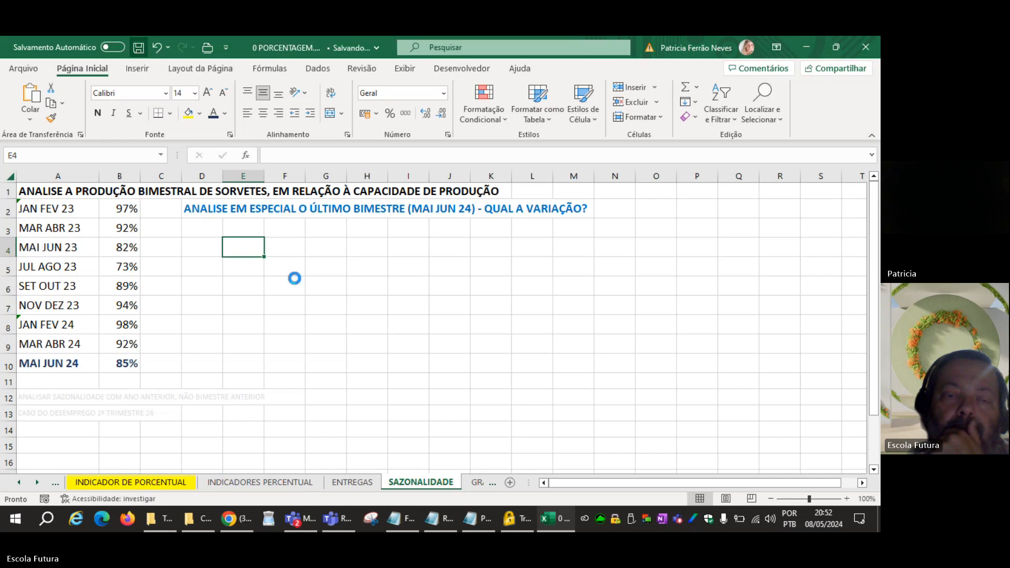
pyautogui.click(285, 299)
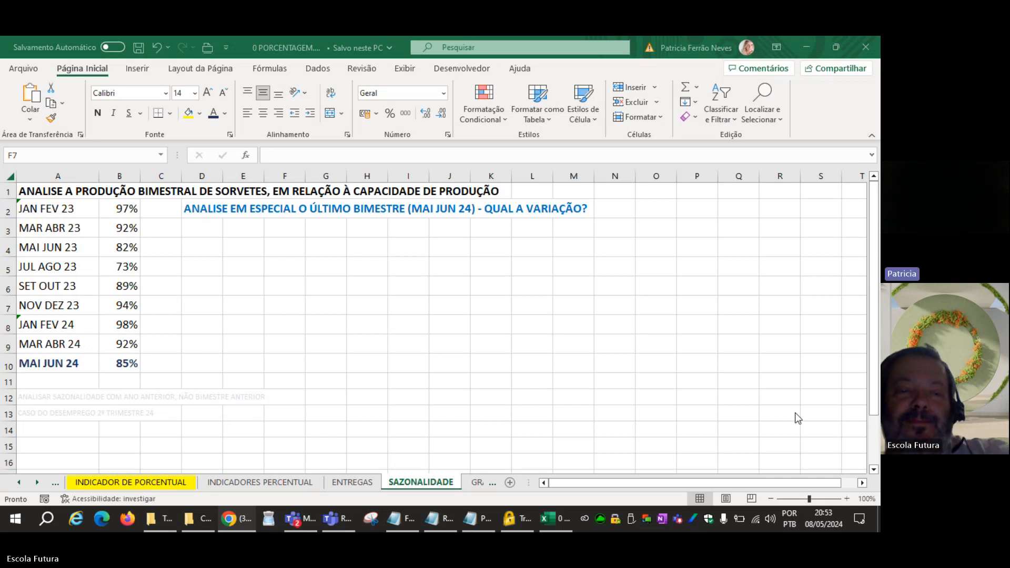
pyautogui.click(646, 305)
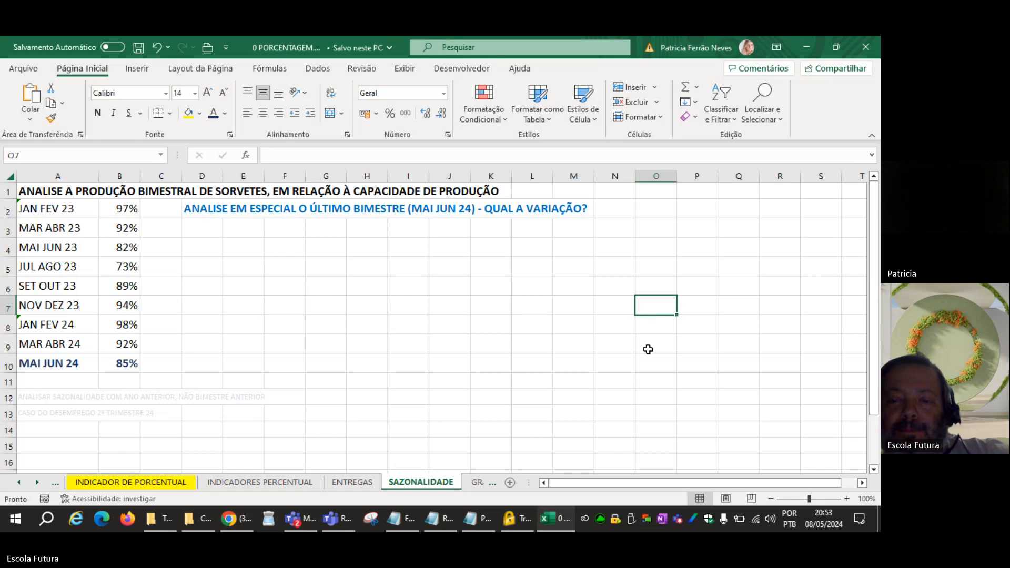
pyautogui.click(649, 345)
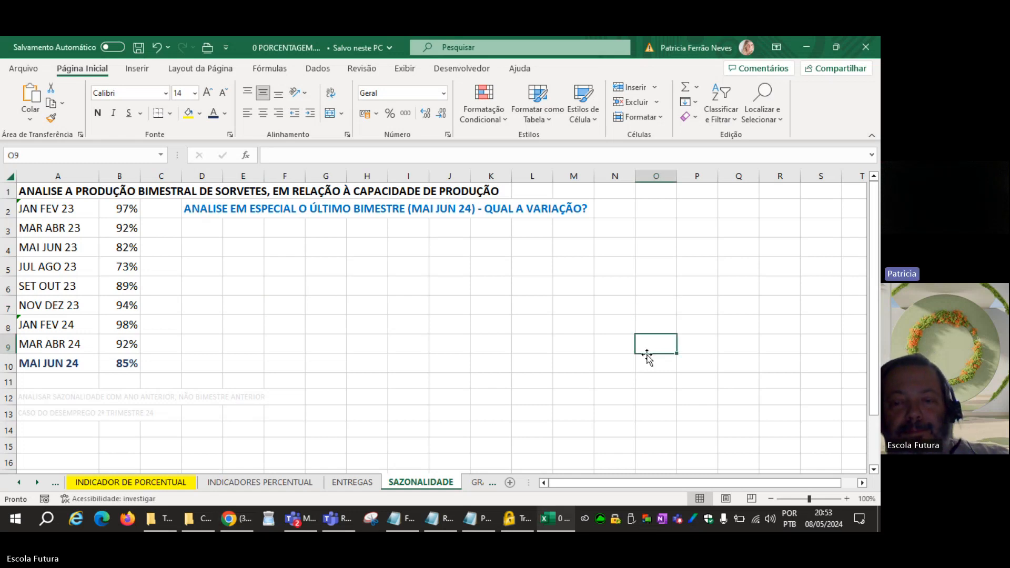
pyautogui.click(640, 370)
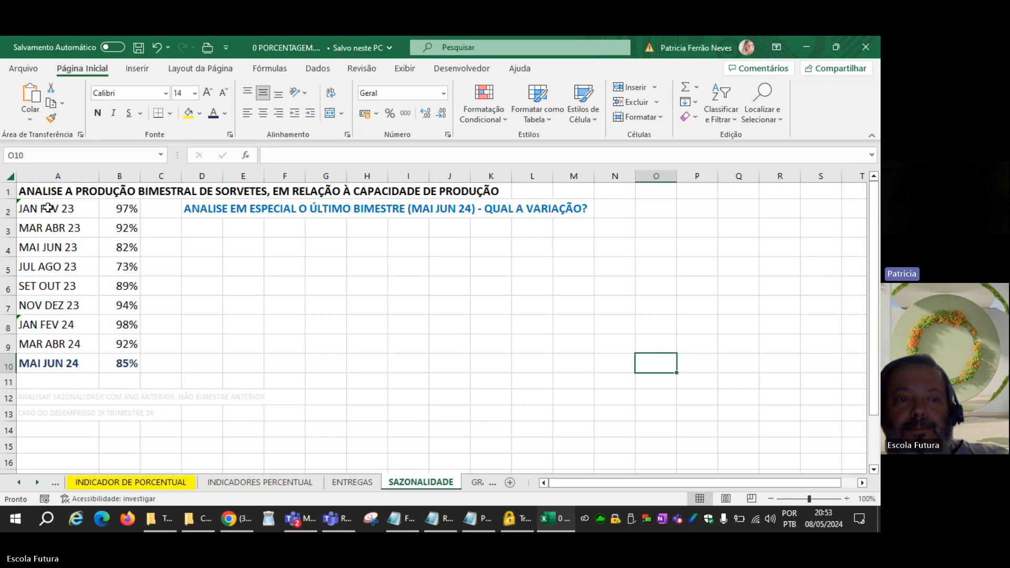
pyautogui.click(517, 351)
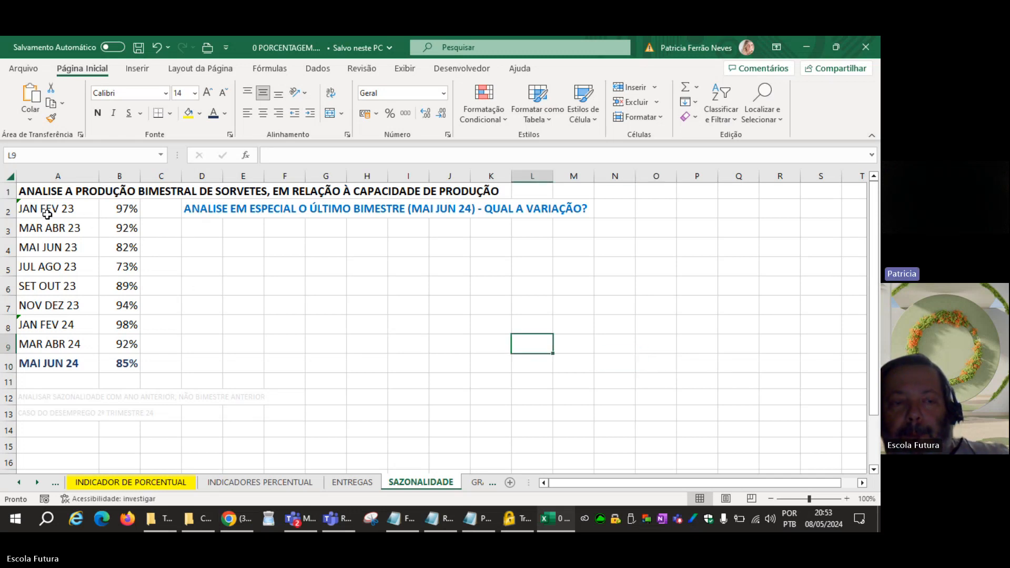
# Step: Insert a 2D line chart of the bimonthly percentages in A2:B10 and place it below the question, around columns J to Q
pyautogui.moveTo(47, 214); pyautogui.dragTo(113, 363)
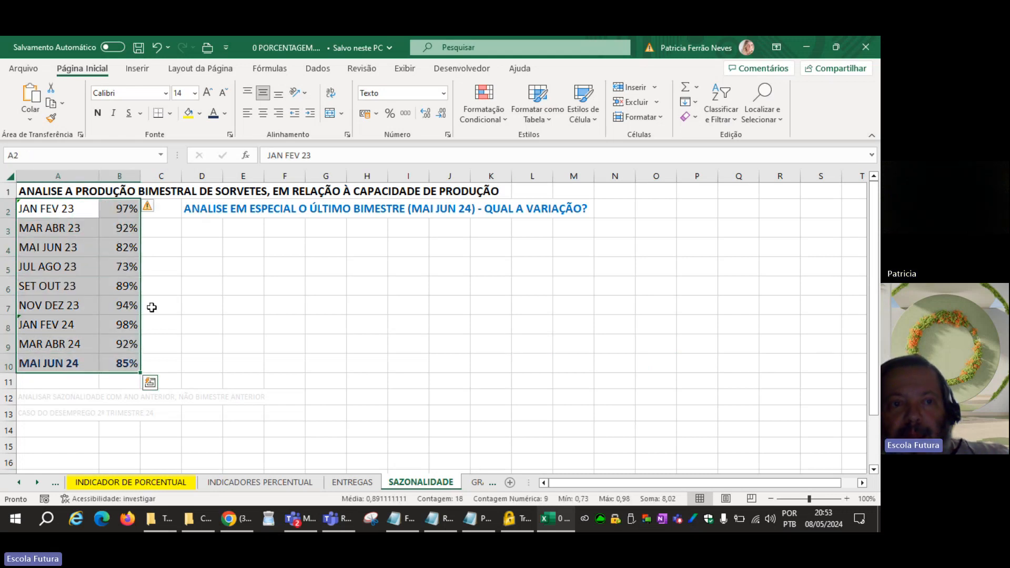
pyautogui.click(138, 69)
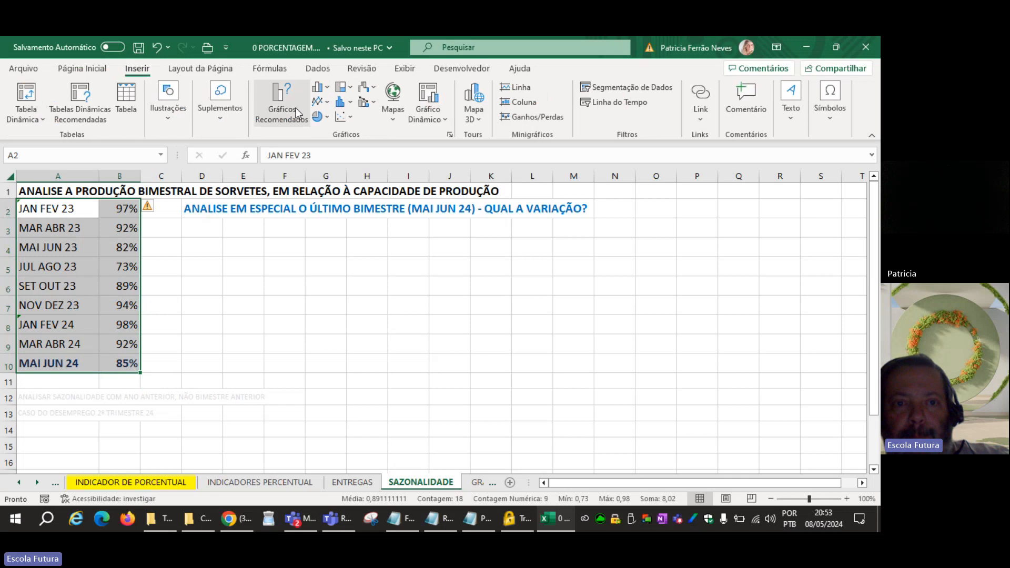
pyautogui.click(318, 87)
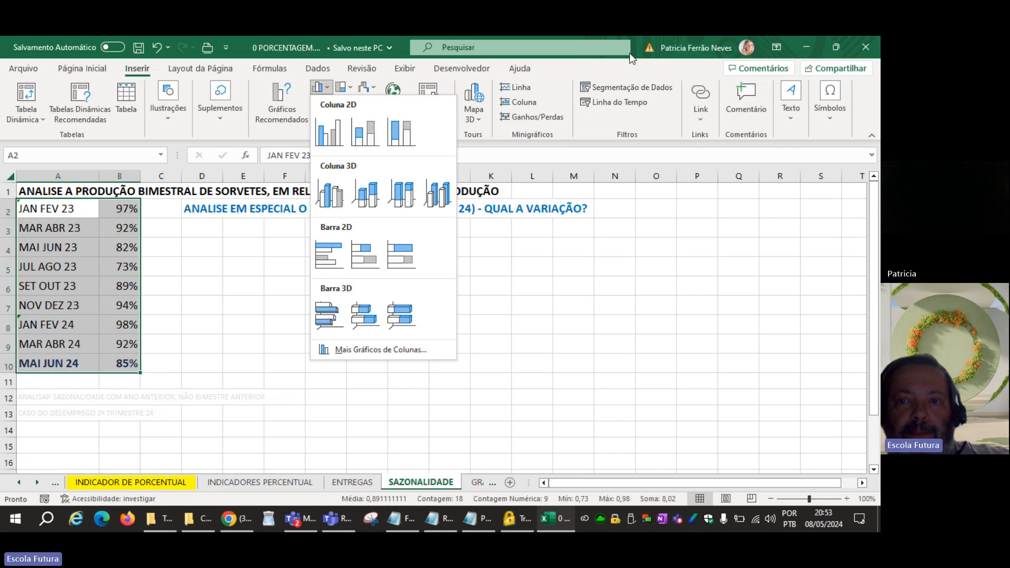
pyautogui.click(624, 65)
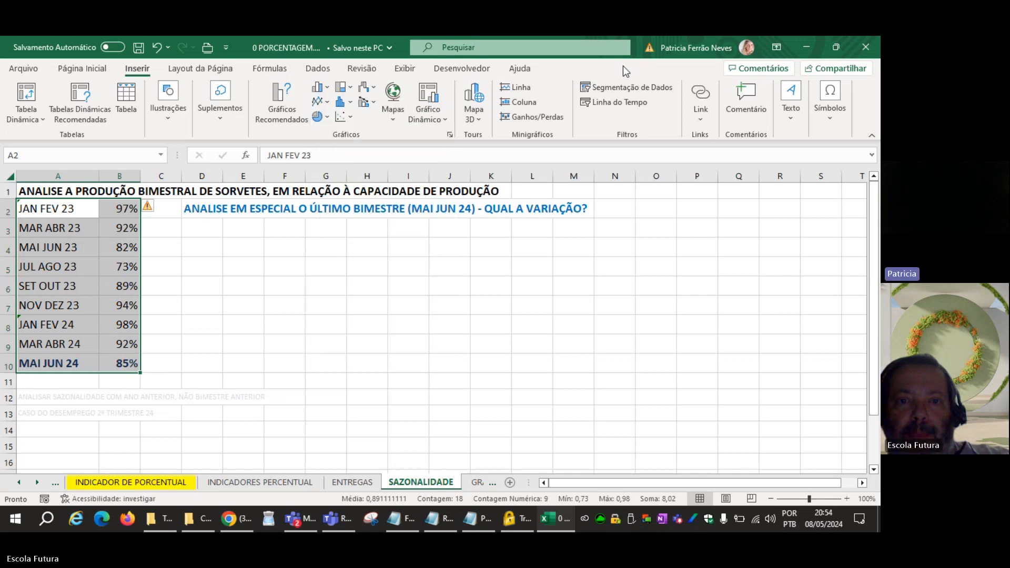
pyautogui.click(320, 102)
pyautogui.click(327, 147)
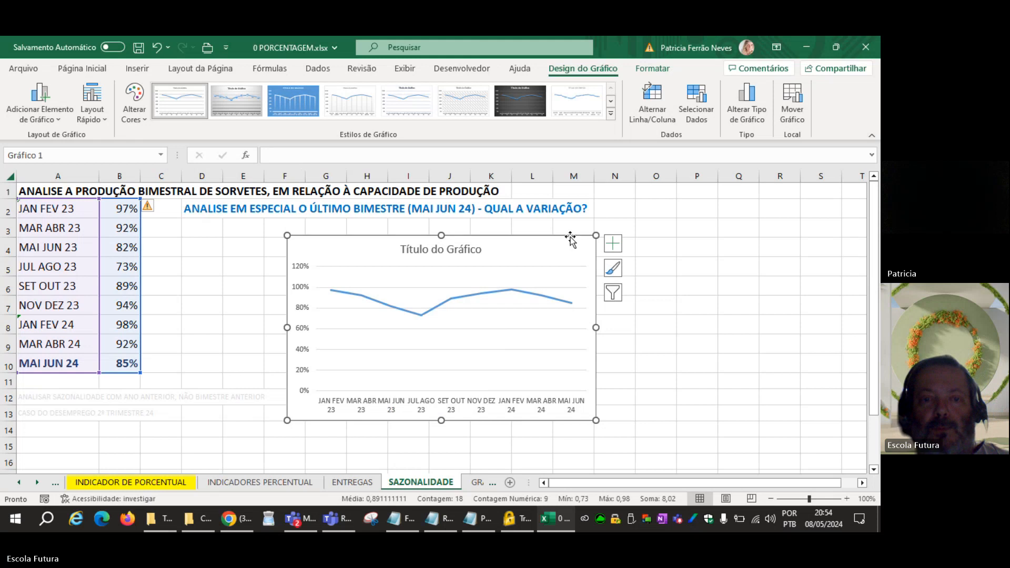
pyautogui.moveTo(570, 241); pyautogui.dragTo(732, 235)
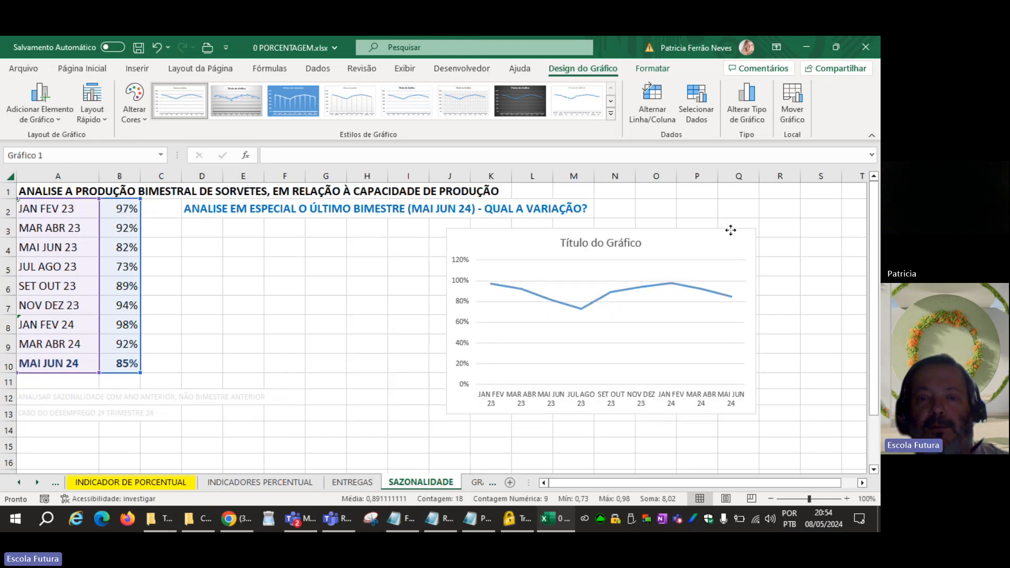
# Step: Delete the line chart's title and narrow the chart slightly from its left edge
pyautogui.click(465, 308)
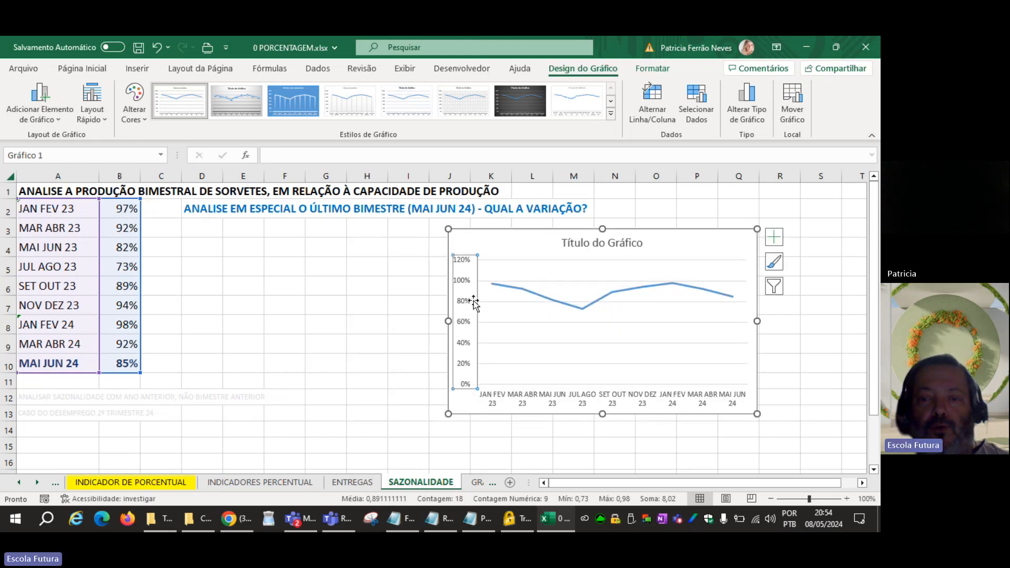
pyautogui.click(574, 248)
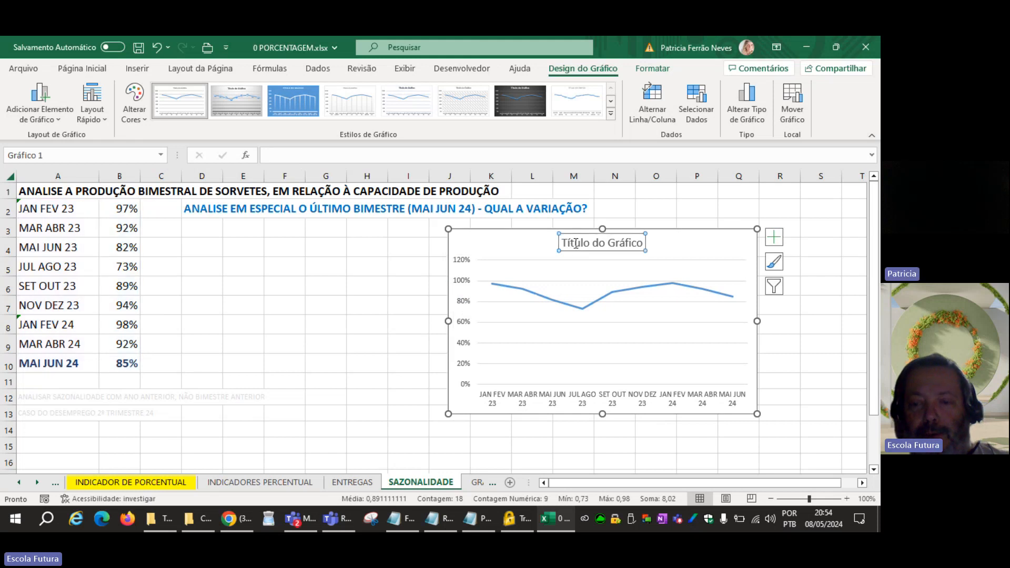
pyautogui.press('Delete')
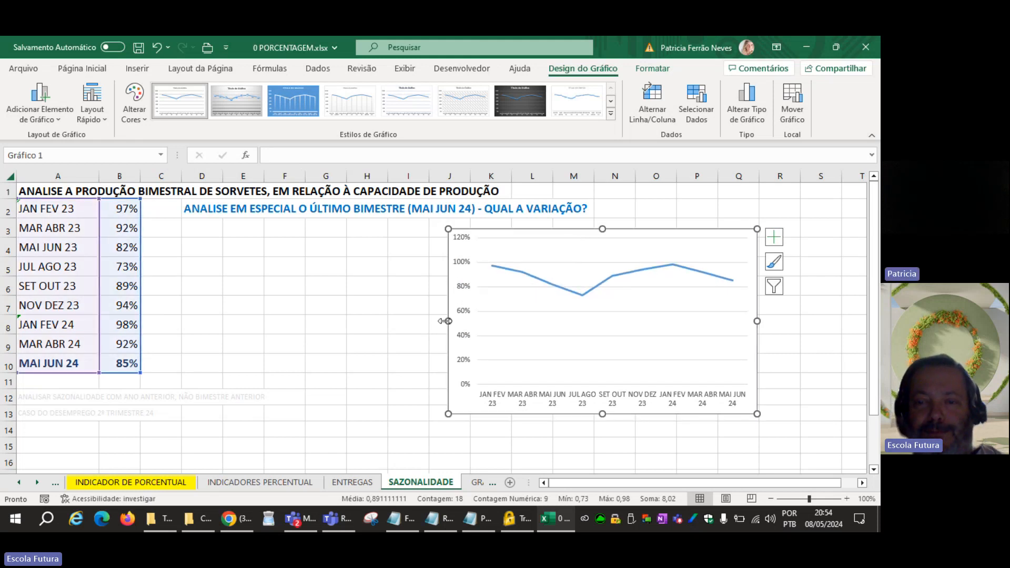
pyautogui.click(470, 322)
pyautogui.moveTo(470, 322); pyautogui.dragTo(475, 321)
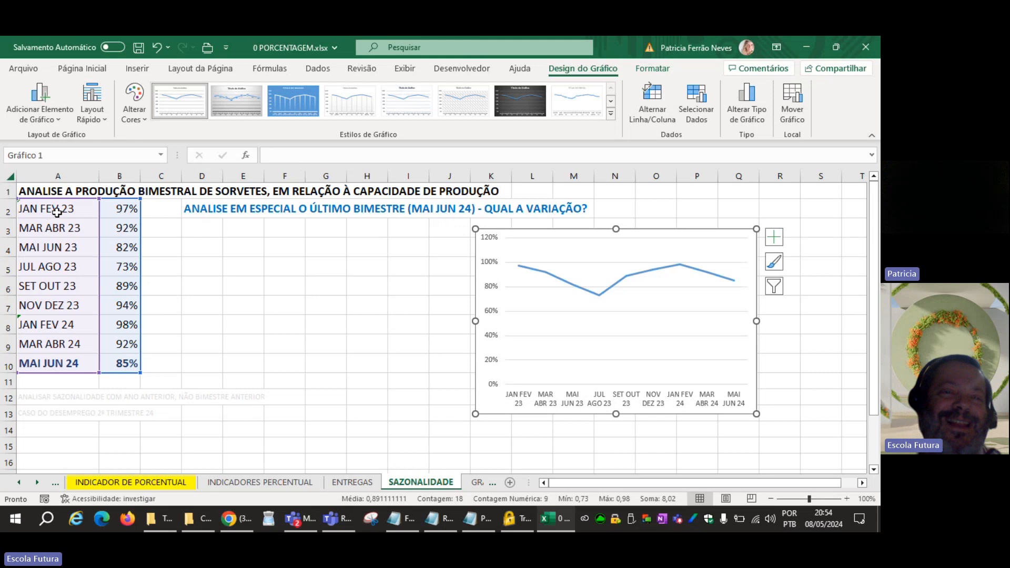
# Step: Insert a 2D clustered column chart of A2:B10 and place it between the data and the line chart
pyautogui.click(136, 69)
pyautogui.click(192, 287)
pyautogui.moveTo(61, 209); pyautogui.dragTo(126, 364)
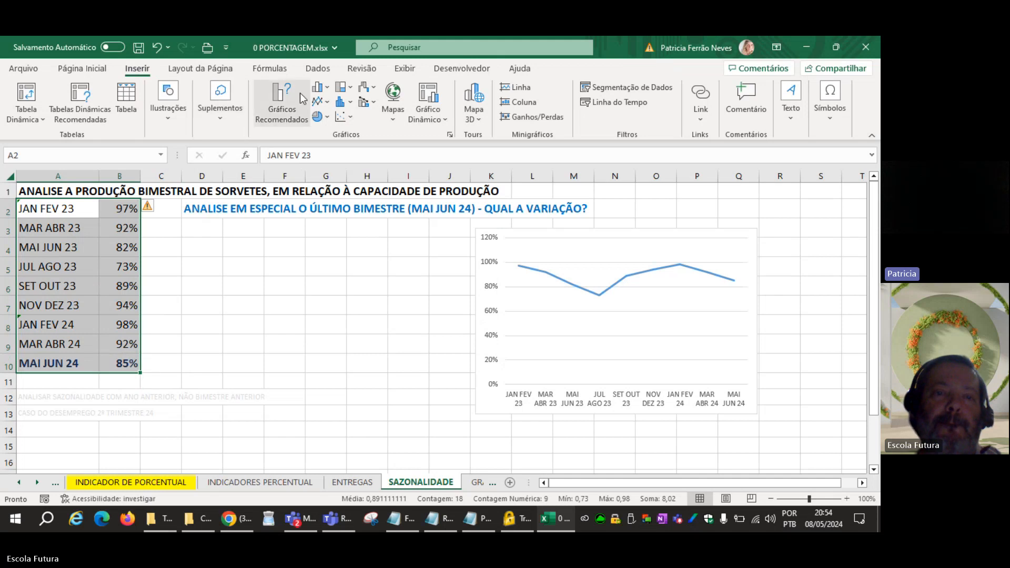
pyautogui.click(318, 87)
pyautogui.click(333, 134)
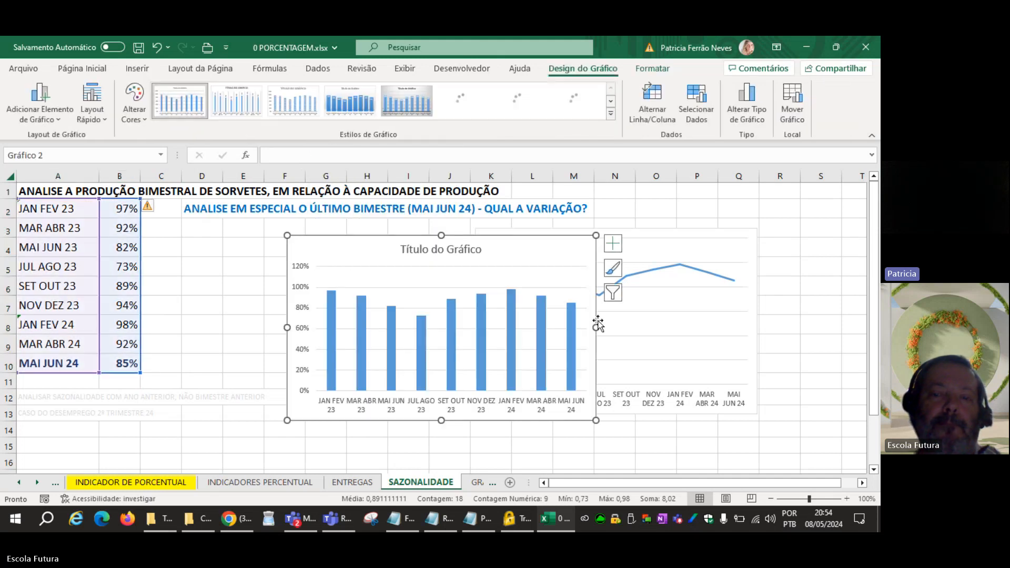
pyautogui.moveTo(525, 237); pyautogui.dragTo(424, 225)
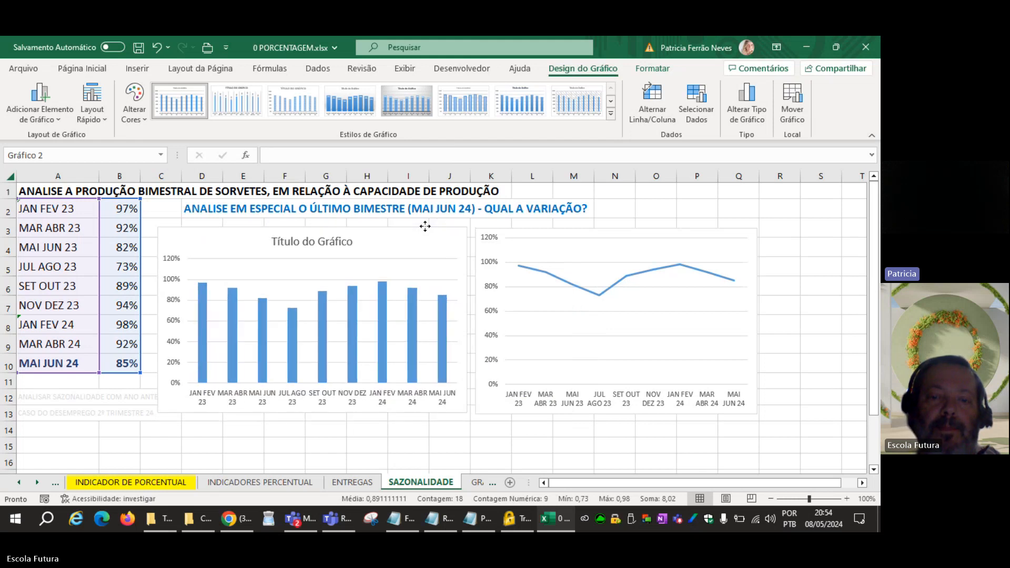
# Step: Delete the column chart's title
pyautogui.click(323, 241)
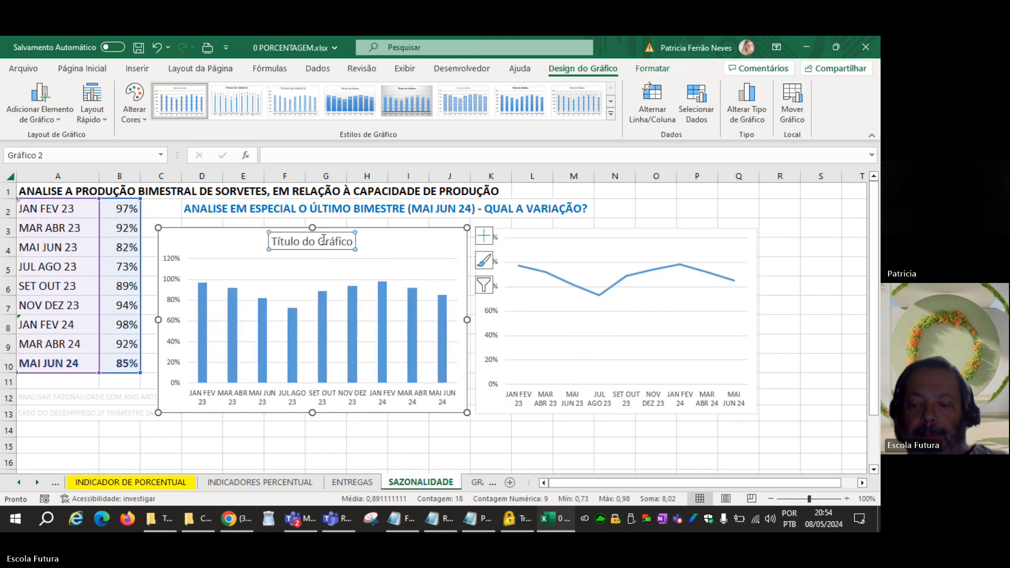
pyautogui.press('Delete')
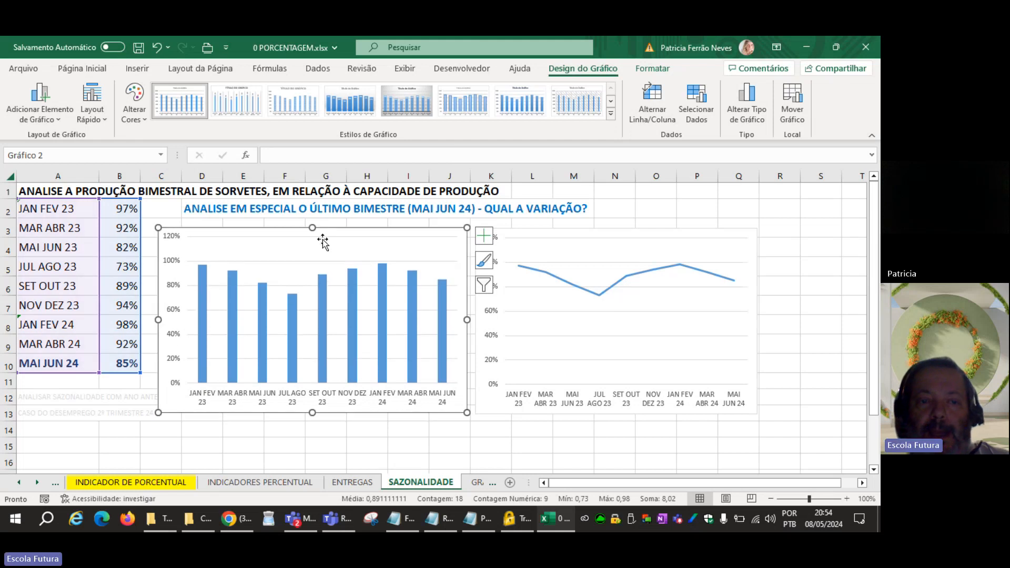
pyautogui.click(487, 445)
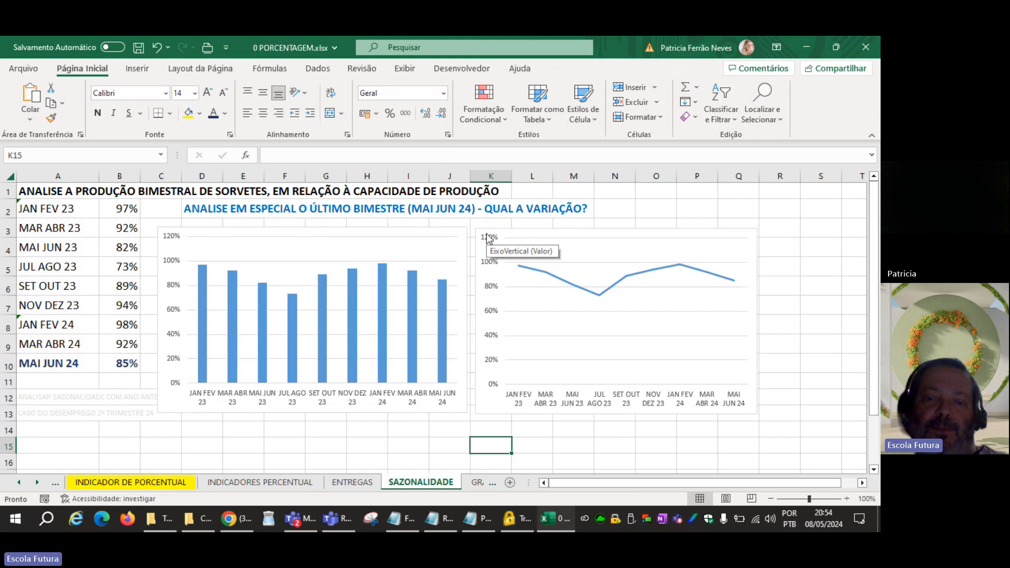
# Step: Fix the line chart's vertical axis limits at minimum 0 and maximum 1
pyautogui.rightClick(492, 338)
pyautogui.click(547, 324)
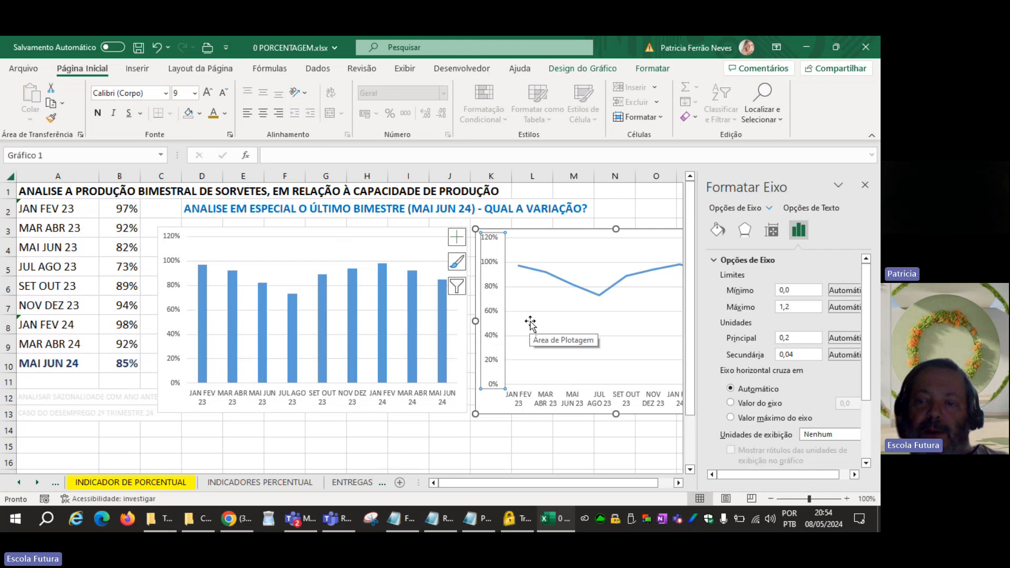
pyautogui.click(805, 291)
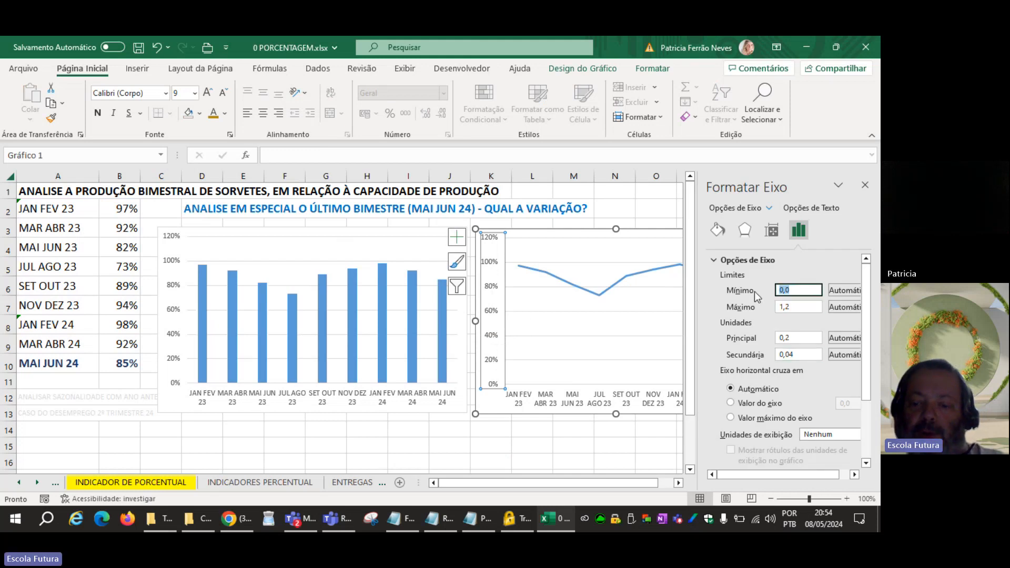
pyautogui.click(789, 307)
pyautogui.write('1')
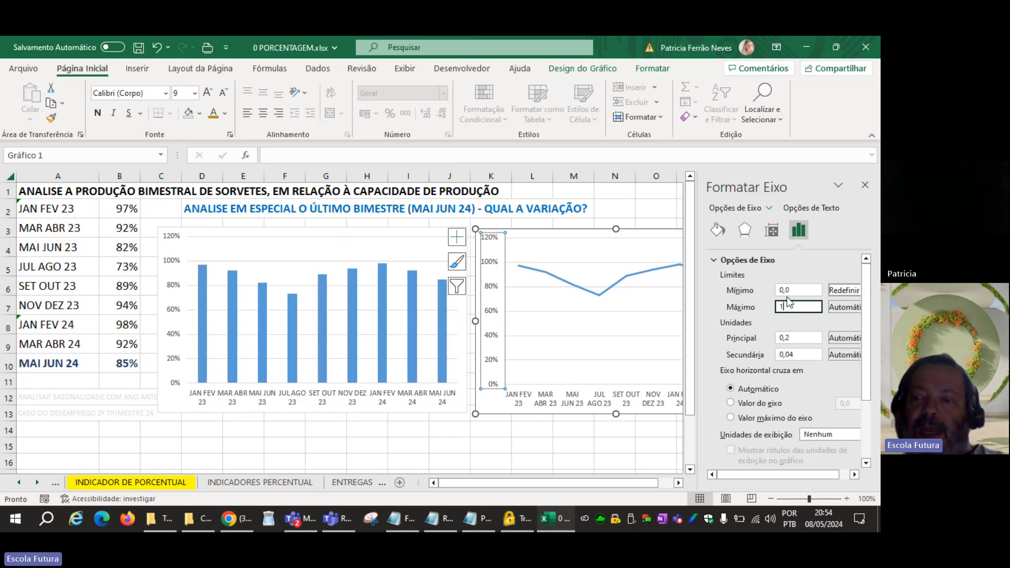
pyautogui.click(794, 291)
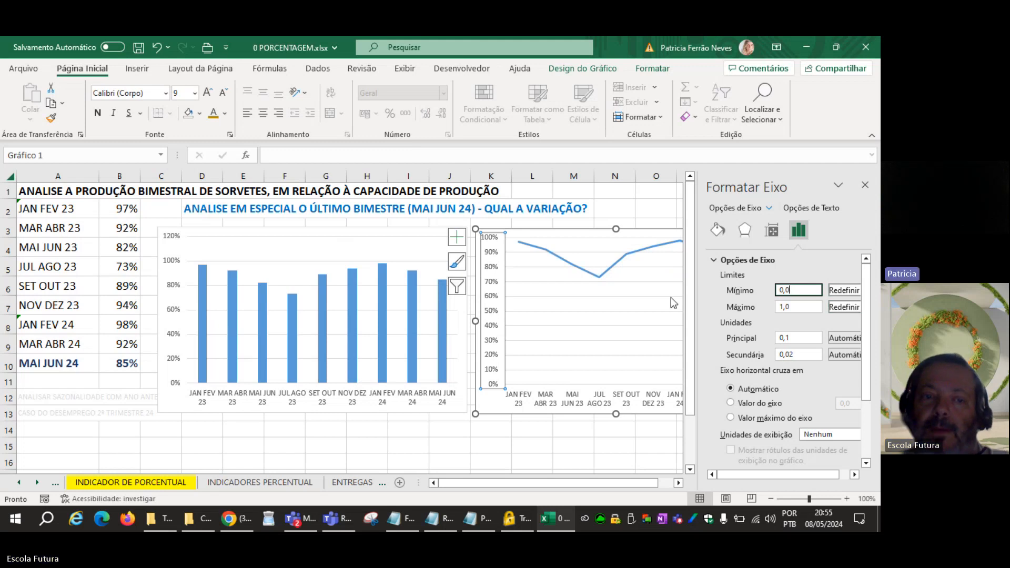
# Step: Fix the column chart's vertical axis limits at minimum 0 and maximum 1, and close the axis formatting options
pyautogui.rightClick(176, 388)
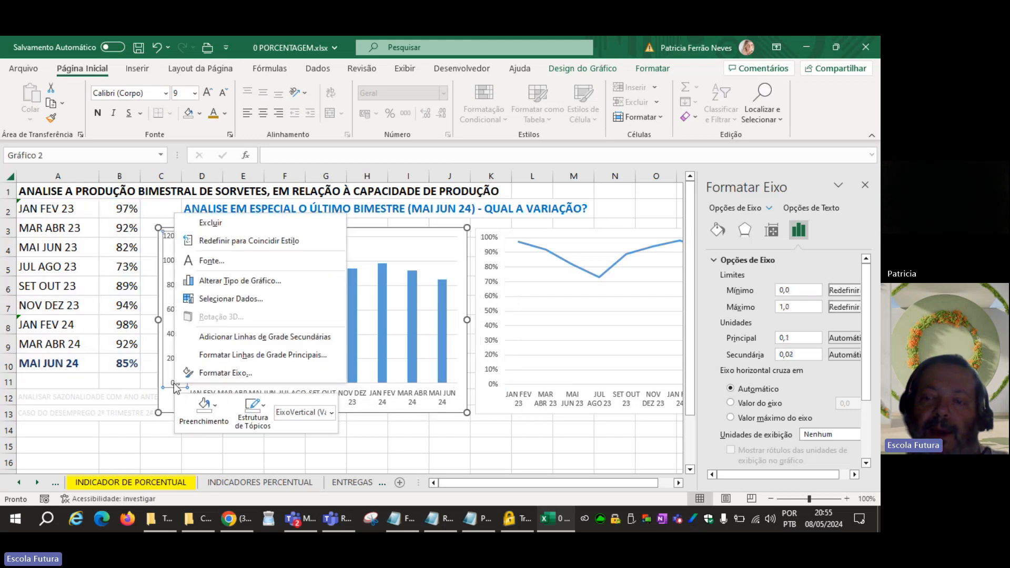
pyautogui.click(176, 388)
pyautogui.rightClick(176, 387)
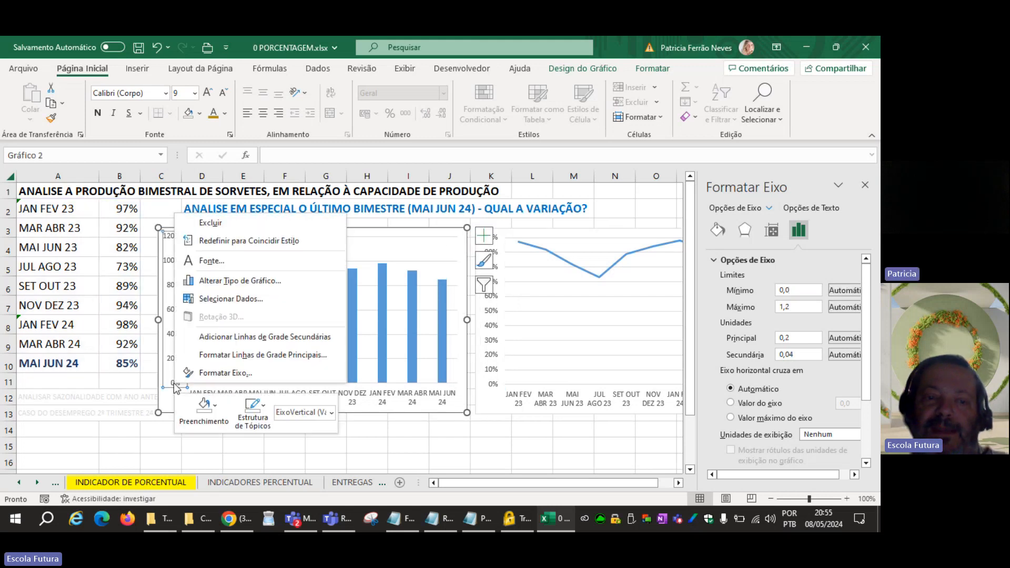
pyautogui.click(819, 290)
pyautogui.moveTo(816, 290); pyautogui.dragTo(767, 291)
pyautogui.write('0')
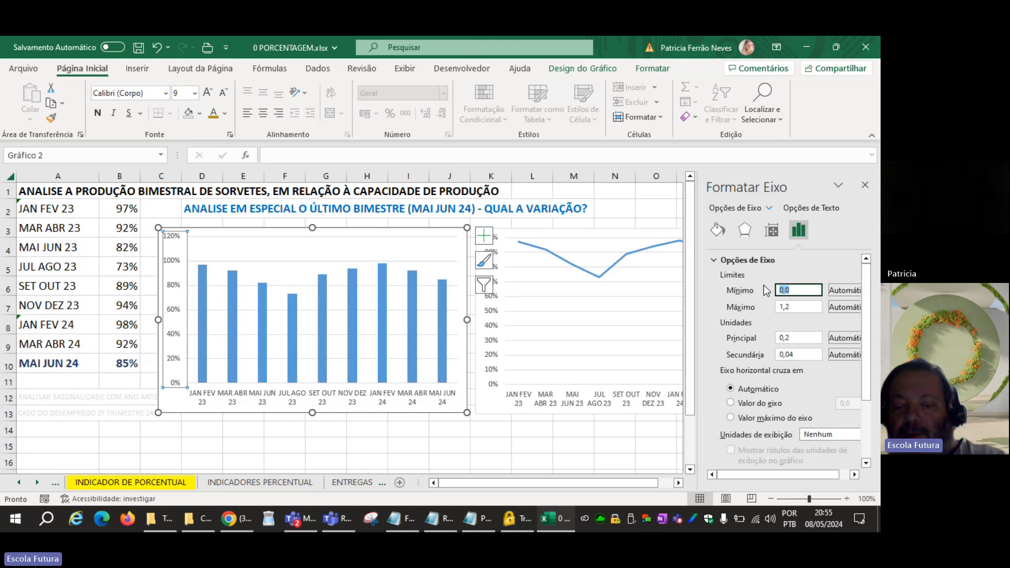
pyautogui.click(809, 307)
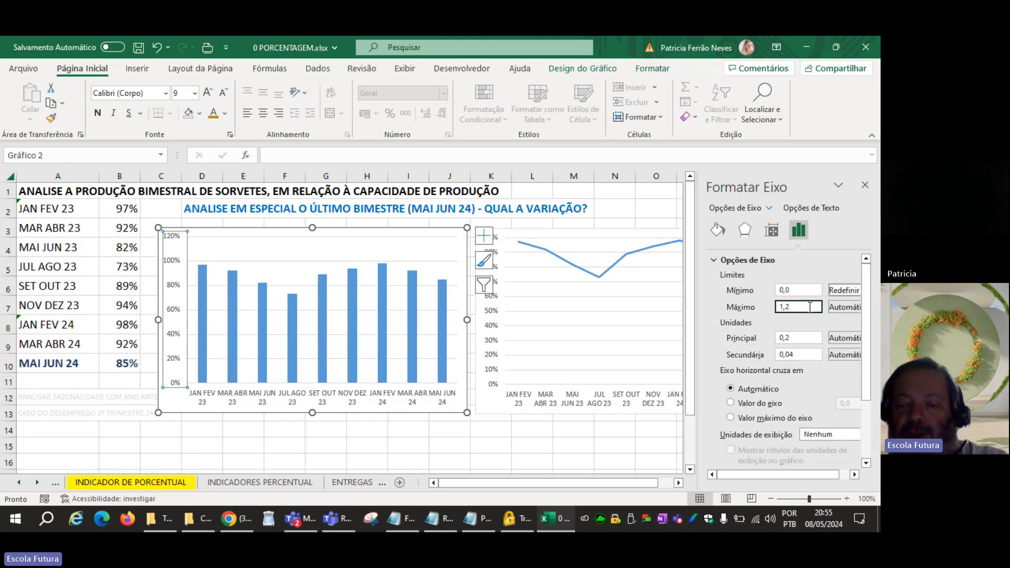
pyautogui.press('BackSpace')
pyautogui.press('BackSpace')
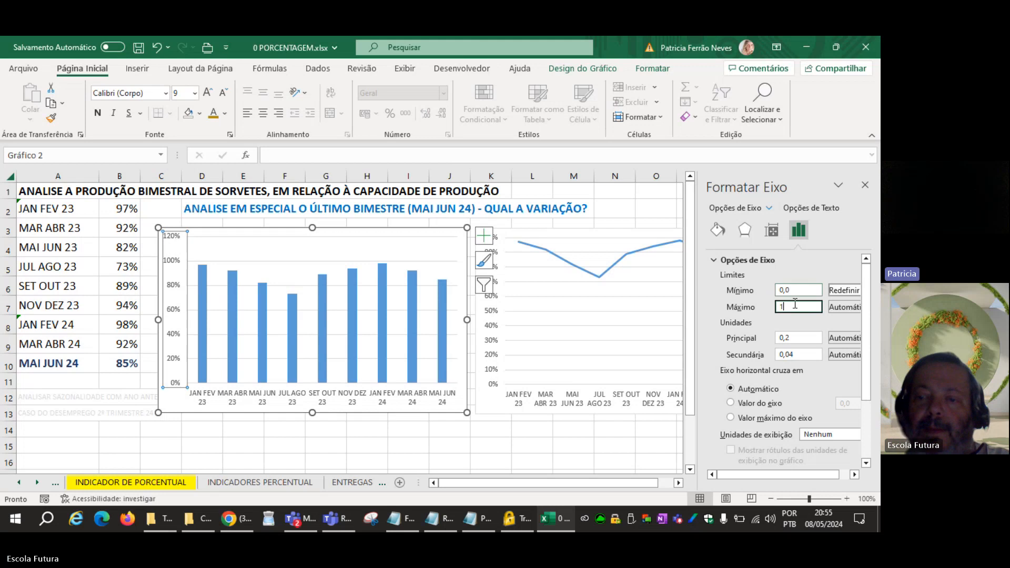
pyautogui.click(797, 338)
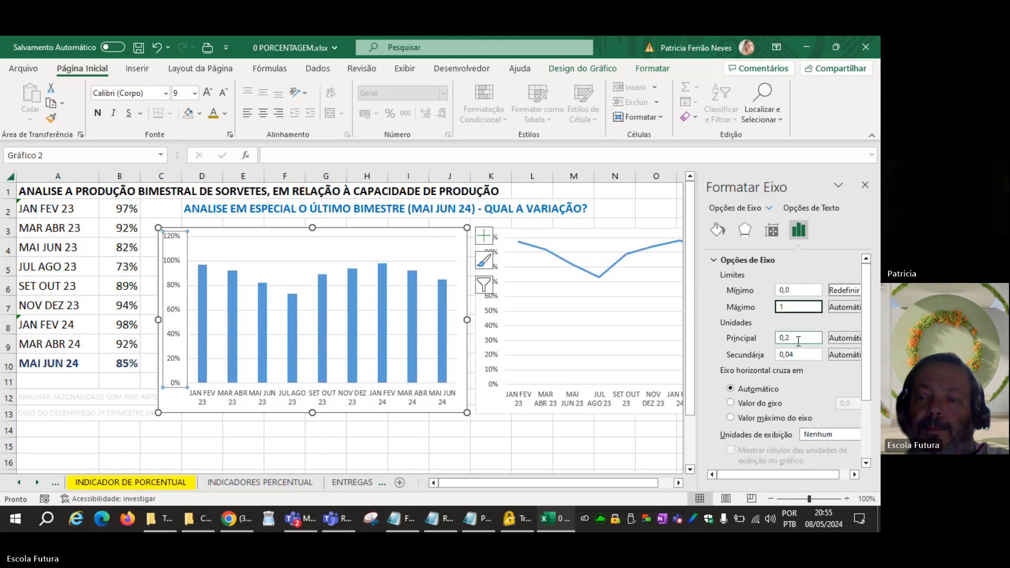
pyautogui.click(397, 442)
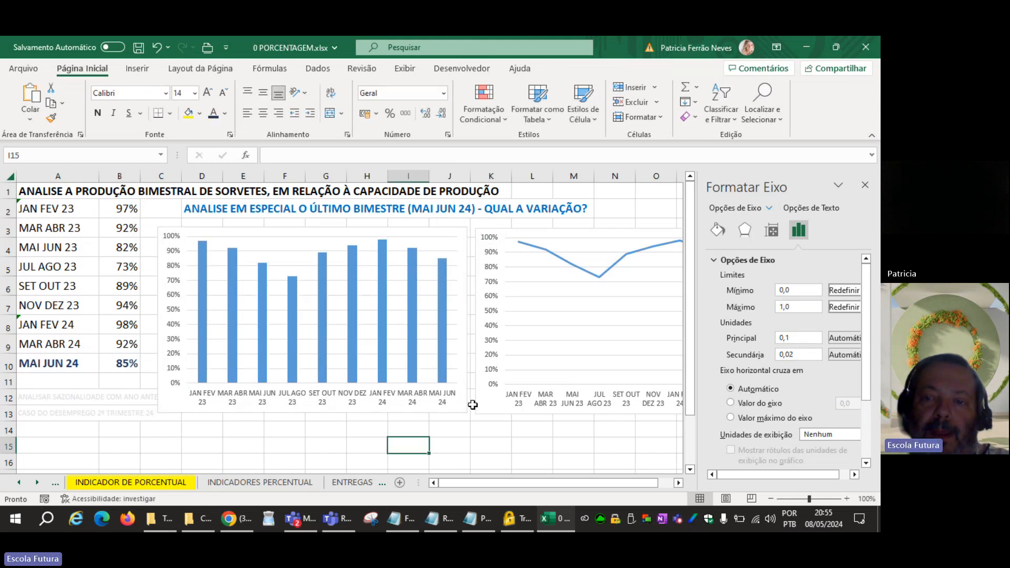
pyautogui.click(866, 186)
pyautogui.click(300, 456)
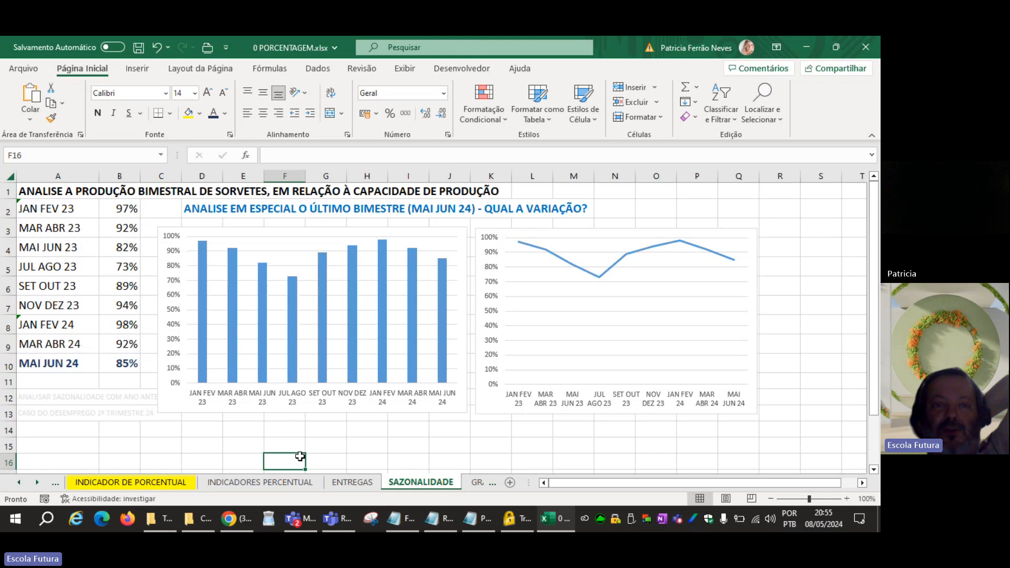
pyautogui.click(431, 237)
pyautogui.click(554, 229)
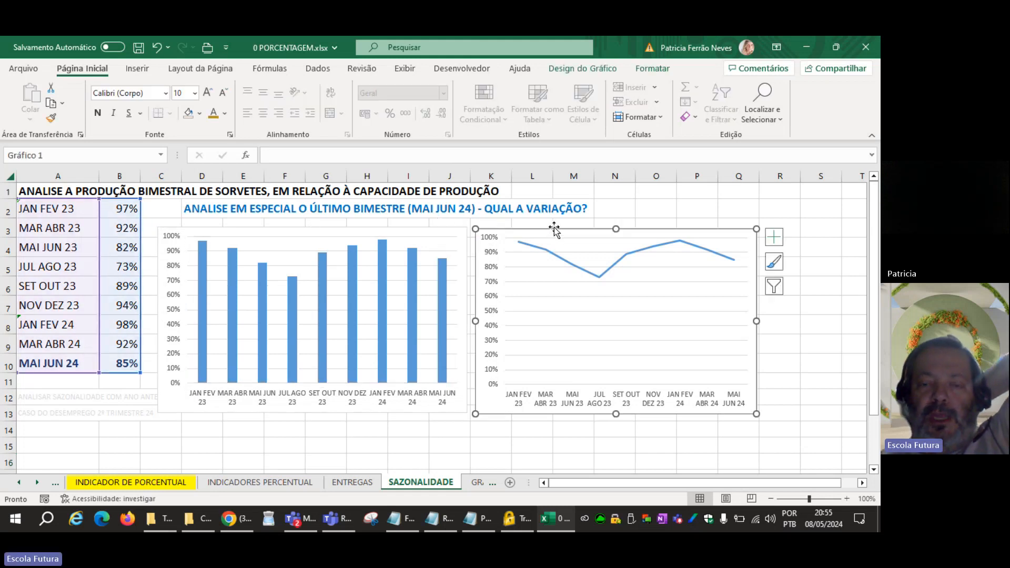
# Step: Hide the gridlines on the SAZONALIDADE sheet
pyautogui.click(397, 427)
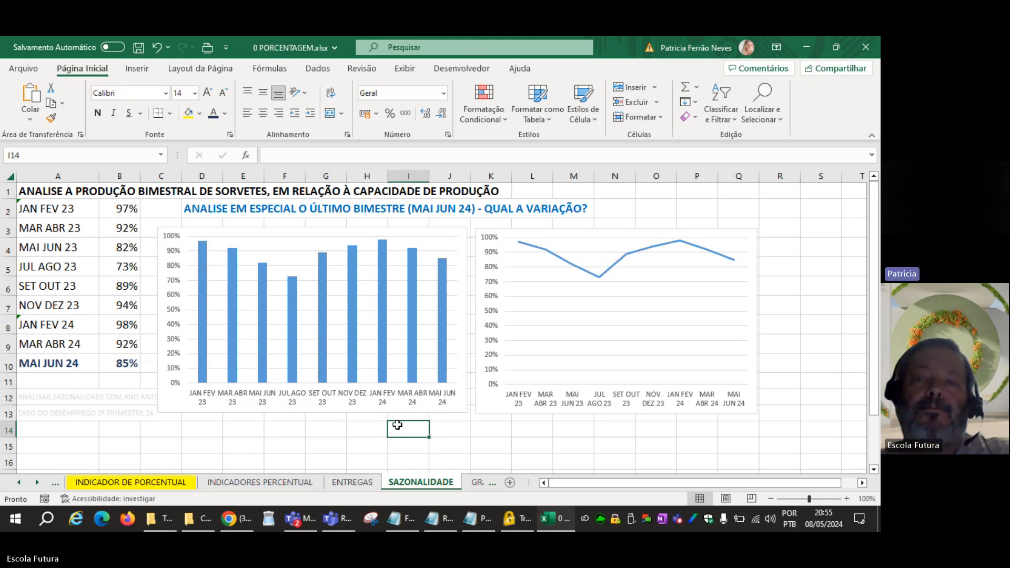
pyautogui.click(406, 69)
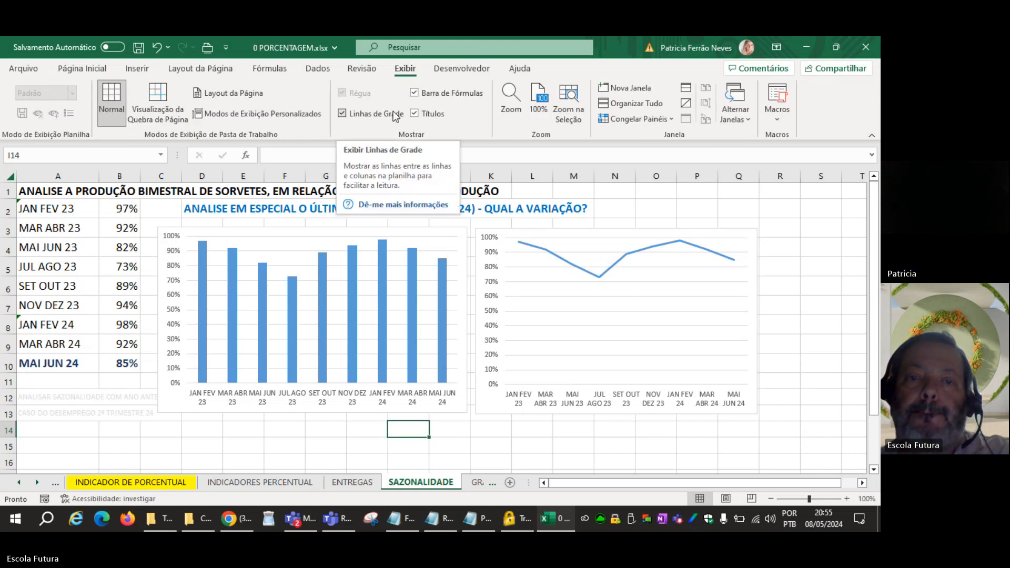
pyautogui.click(395, 115)
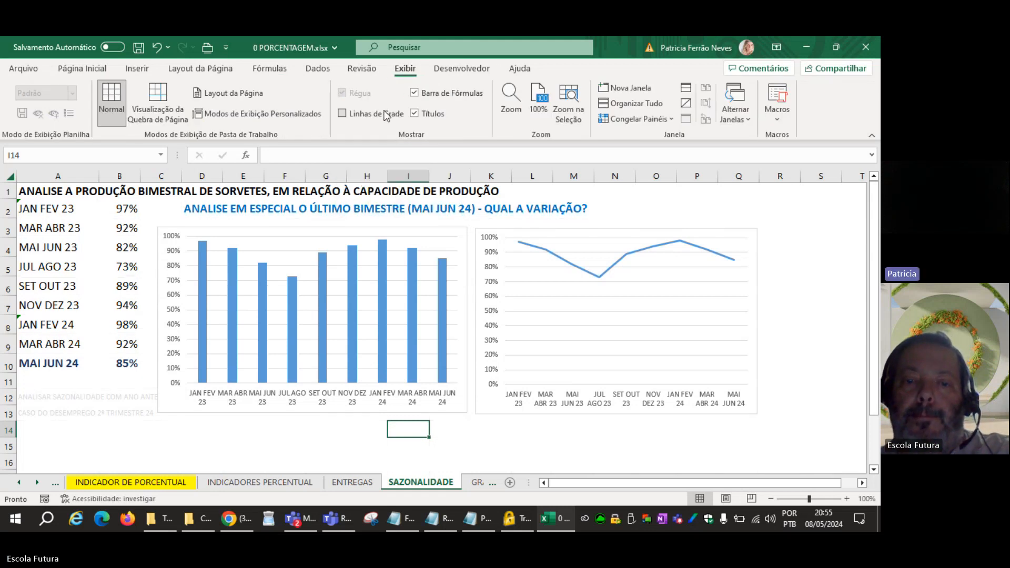
# Step: Save the workbook
pyautogui.click(253, 449)
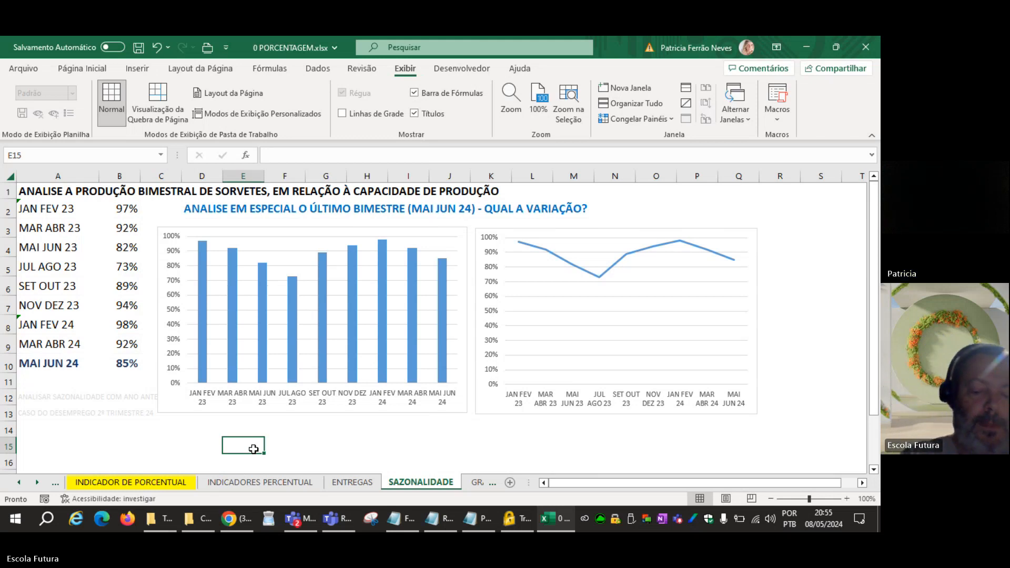
pyautogui.hotkey('ctrl', 's')
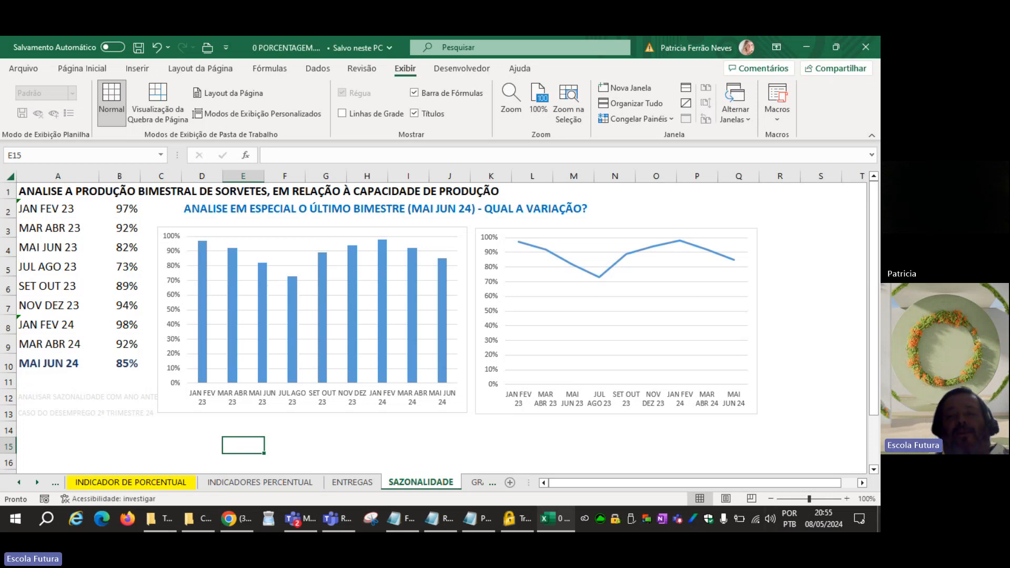
pyautogui.click(734, 260)
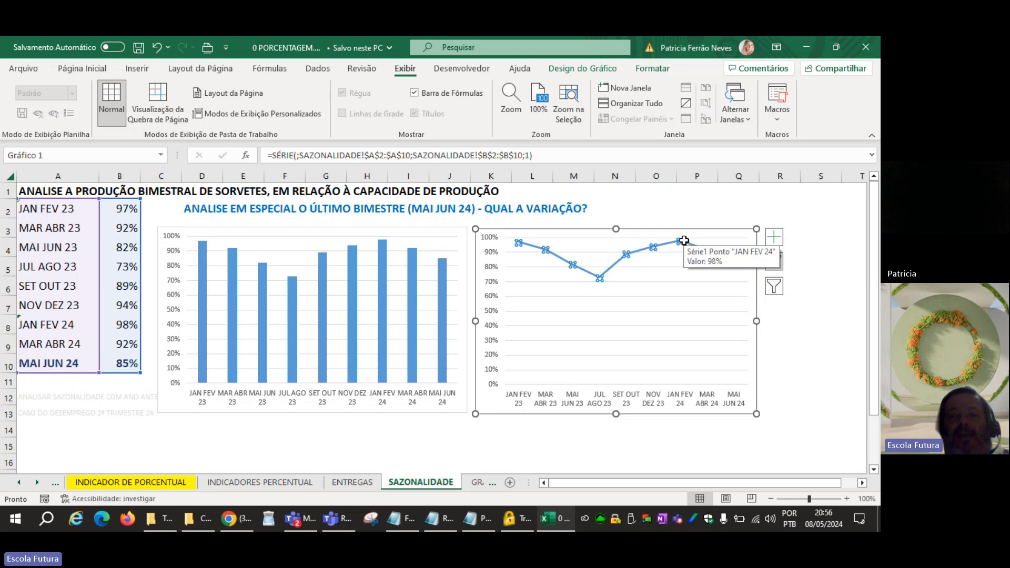
pyautogui.click(736, 207)
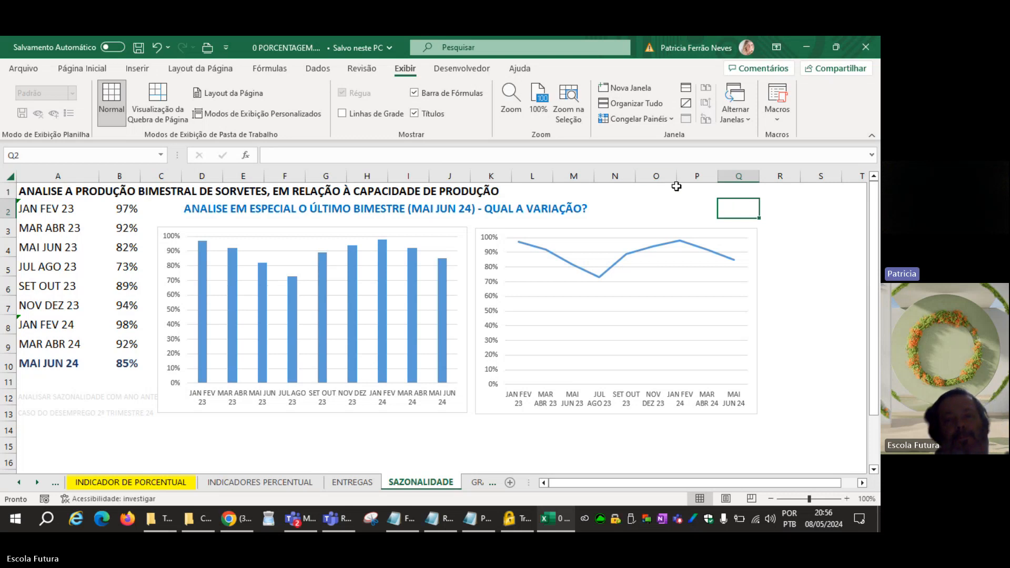
pyautogui.moveTo(680, 189); pyautogui.dragTo(793, 278)
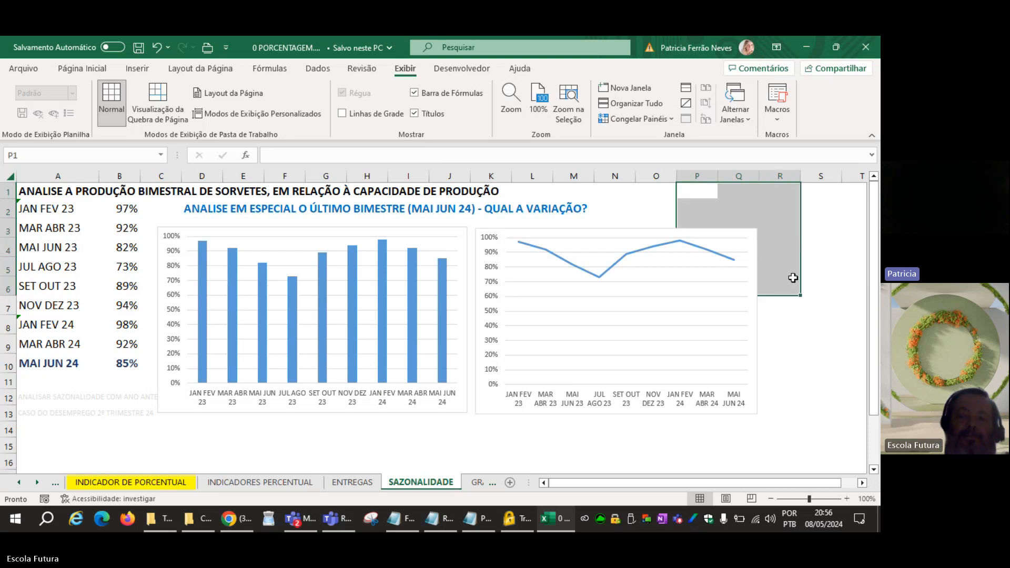
pyautogui.click(703, 191)
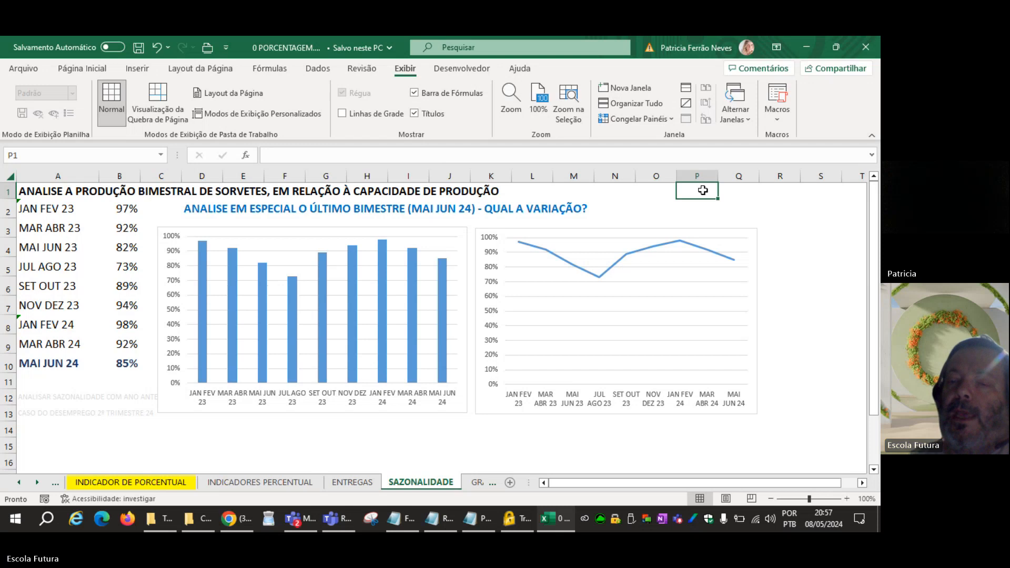
# Step: Move the line chart up to row 1 over columns N to T and shorten it to end at about row 7
pyautogui.click(716, 229)
pyautogui.moveTo(716, 230); pyautogui.dragTo(761, 197)
pyautogui.press('Escape')
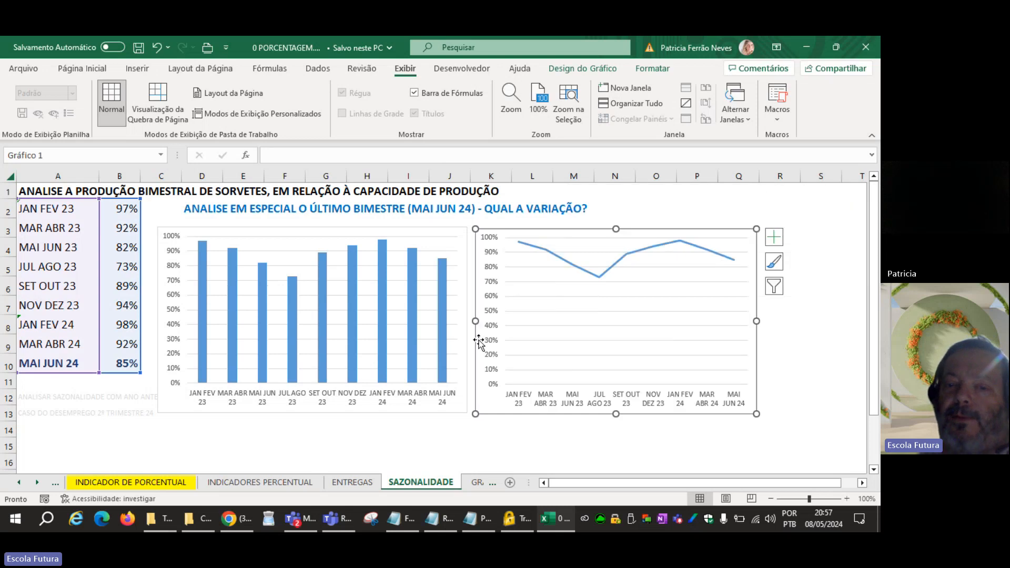
pyautogui.moveTo(477, 344); pyautogui.dragTo(595, 278)
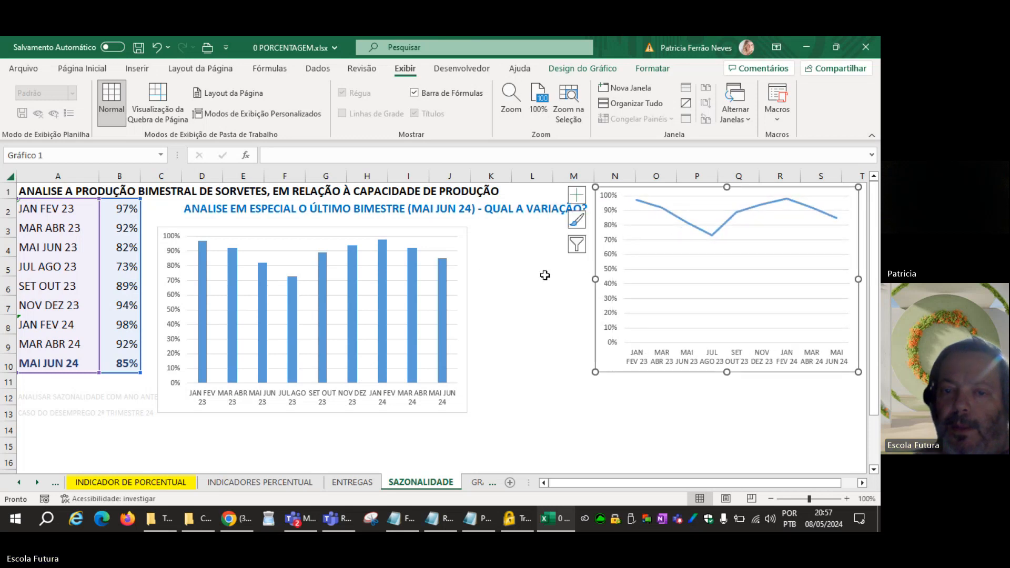
pyautogui.click(473, 261)
pyautogui.moveTo(472, 261); pyautogui.dragTo(505, 297)
pyautogui.click(738, 321)
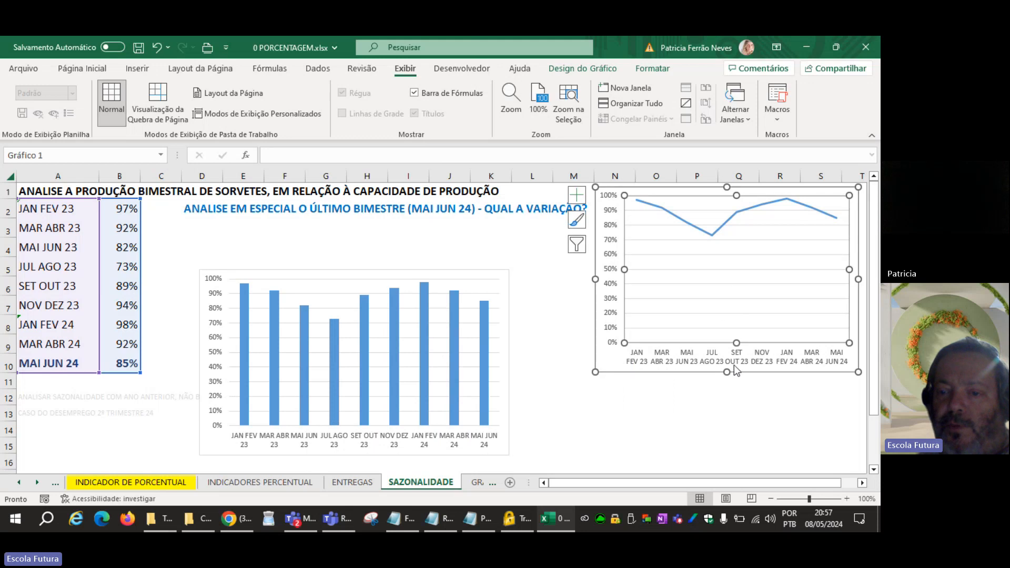
pyautogui.moveTo(726, 372); pyautogui.dragTo(726, 307)
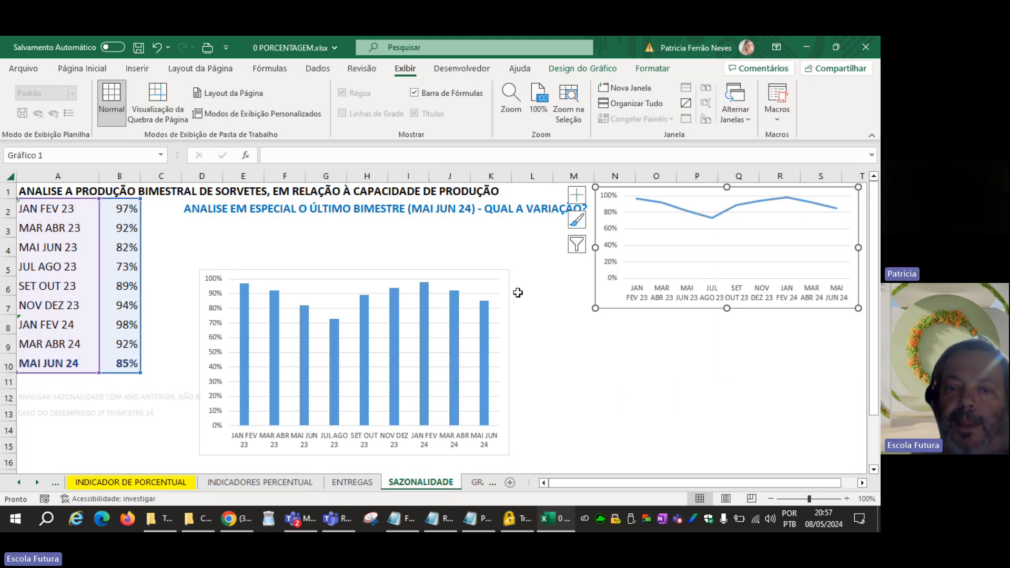
# Step: Move the column chart directly below the line chart and shrink it to match the line chart's width
pyautogui.moveTo(493, 273); pyautogui.dragTo(843, 311)
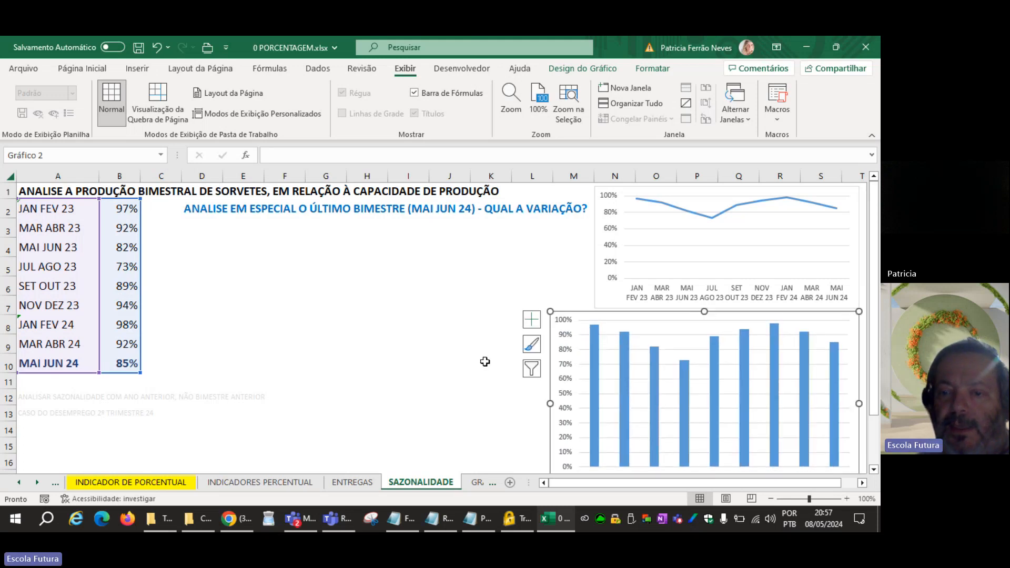
pyautogui.scroll(-1, 485, 361)
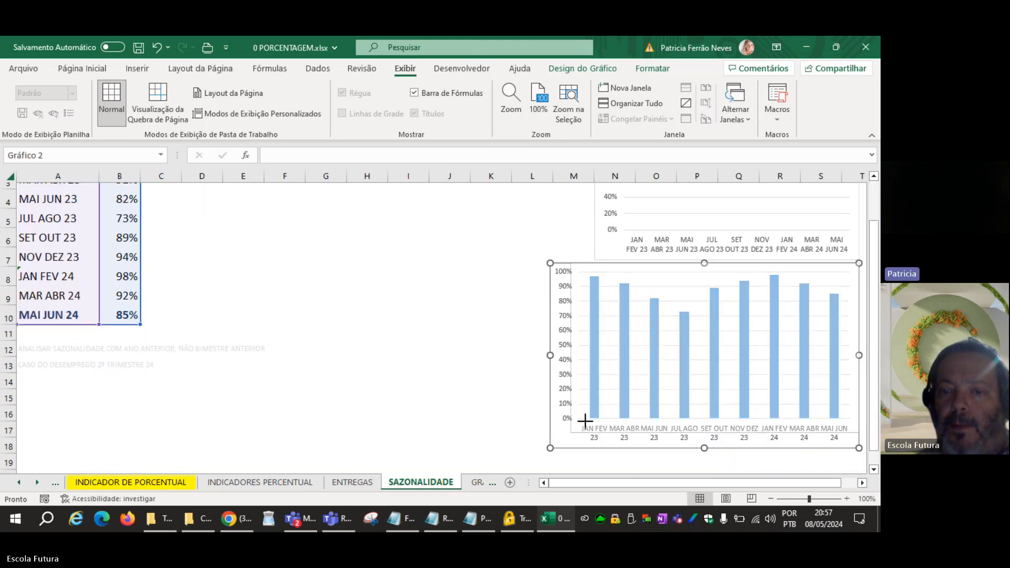
pyautogui.moveTo(585, 421); pyautogui.dragTo(593, 403)
pyautogui.click(331, 350)
pyautogui.scroll(1, 330, 336)
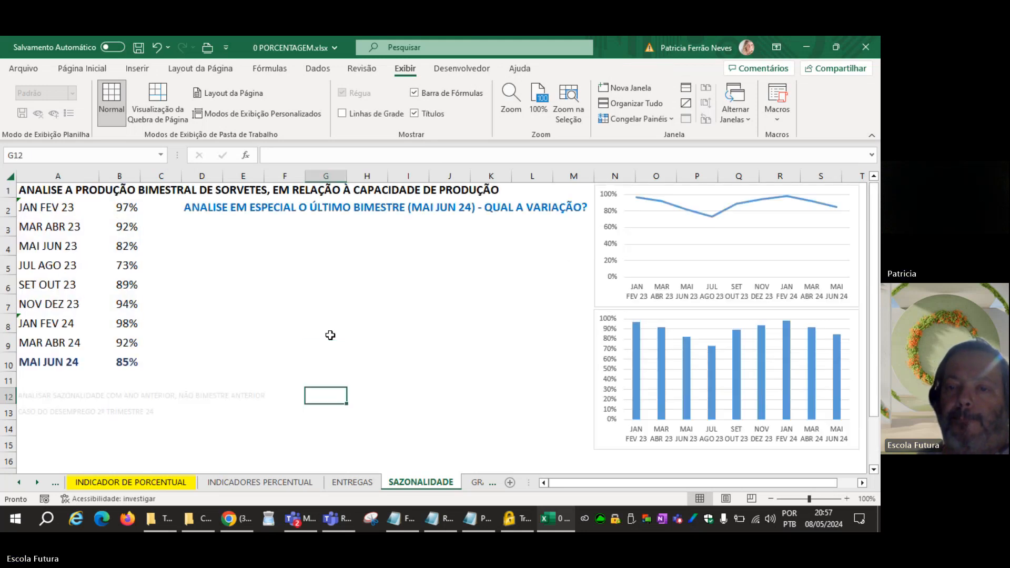
# Step: Extend the column chart's height slightly to about the end of row 15 and save the workbook
pyautogui.click(750, 366)
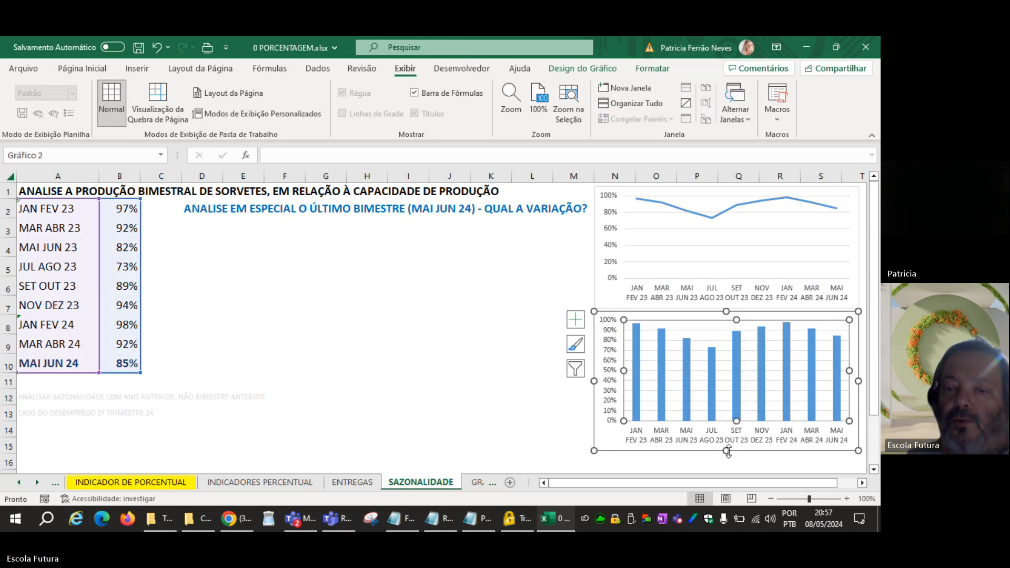
pyautogui.moveTo(725, 451); pyautogui.dragTo(729, 456)
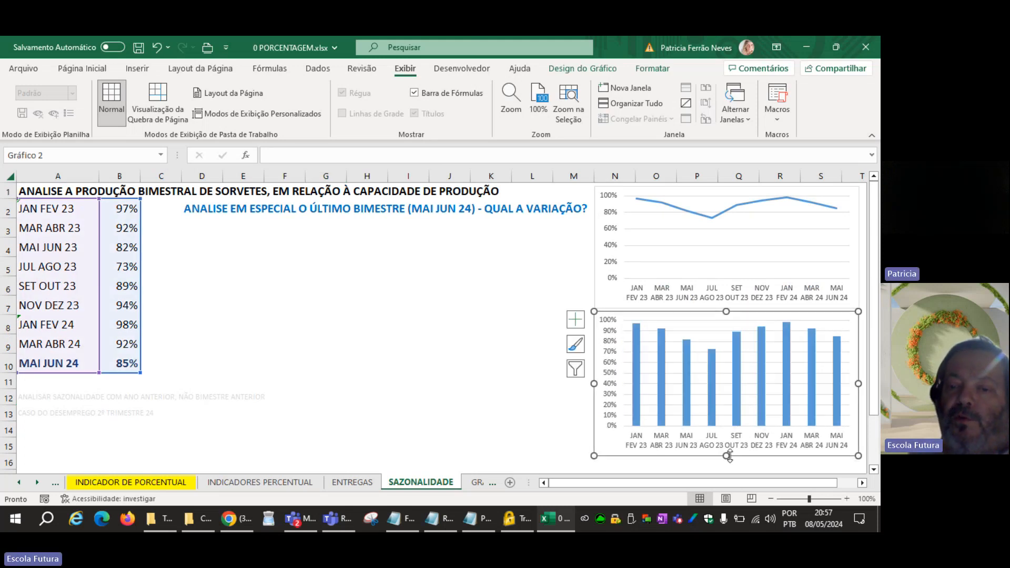
pyautogui.click(491, 370)
pyautogui.click(138, 48)
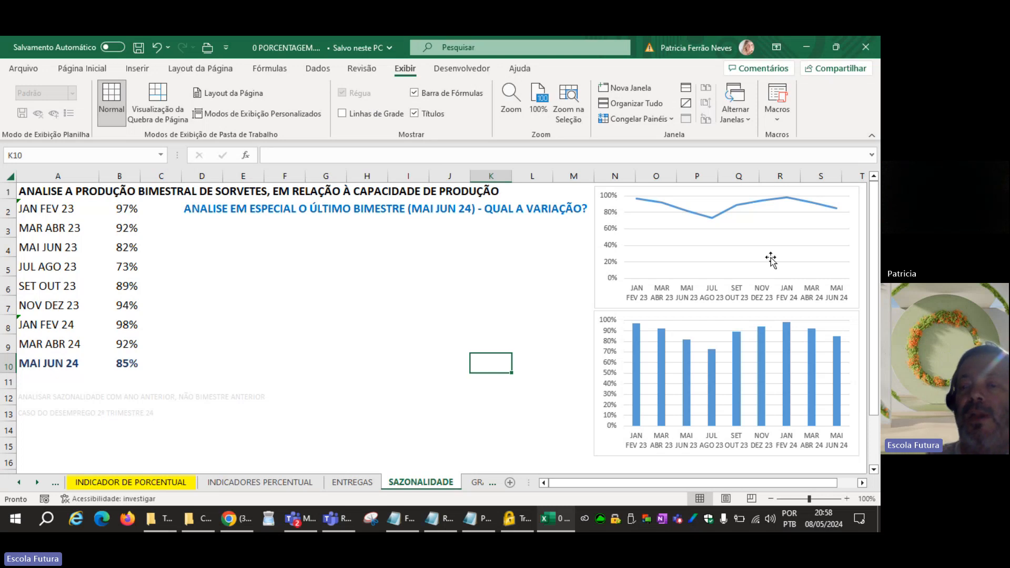
# Step: Delete the two grey notes in cells A12:A13
pyautogui.moveTo(640, 359)
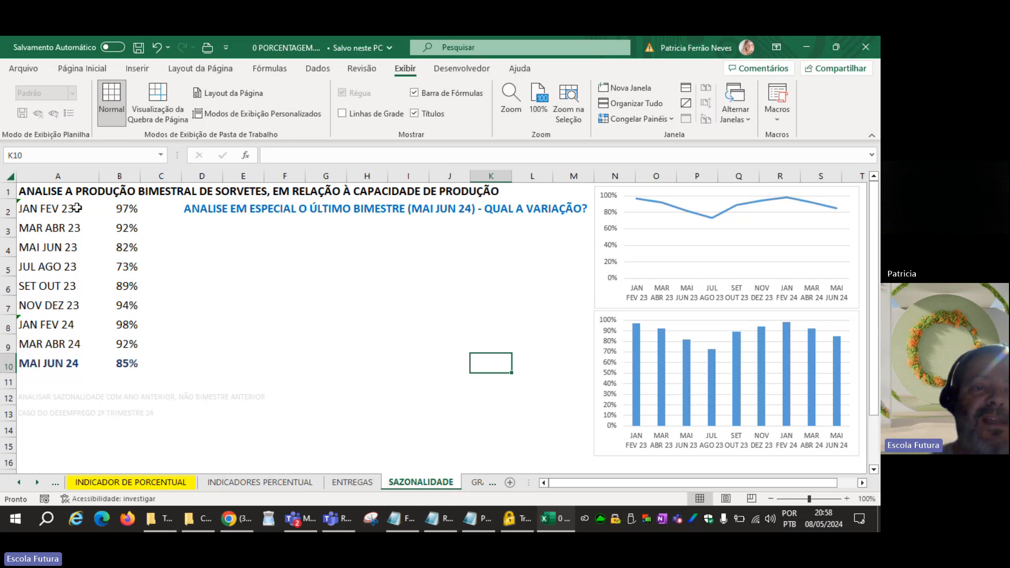
pyautogui.moveTo(76, 208); pyautogui.dragTo(122, 304)
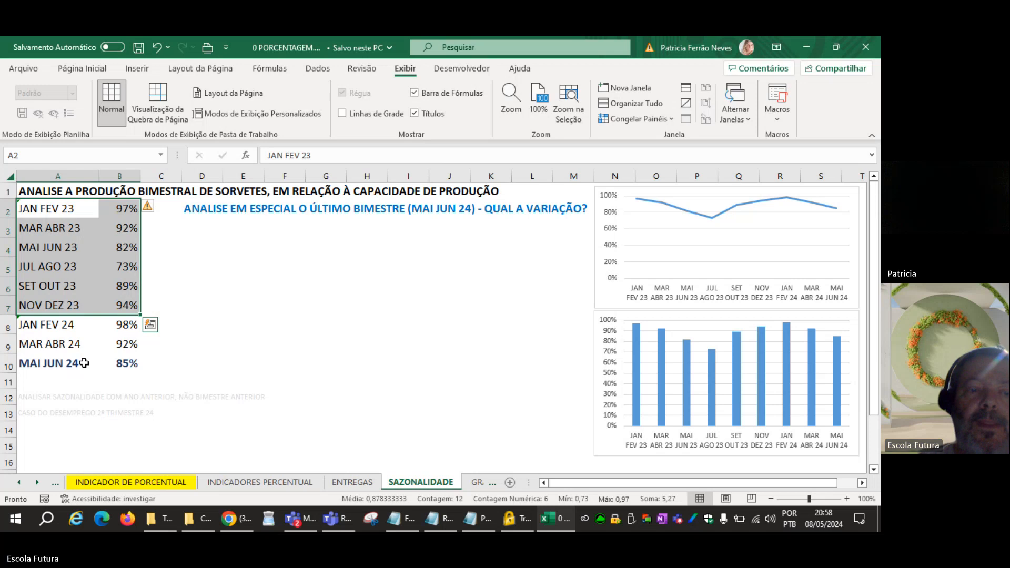
pyautogui.moveTo(63, 326); pyautogui.dragTo(124, 363)
pyautogui.moveTo(59, 398); pyautogui.dragTo(58, 411)
pyautogui.press('Delete')
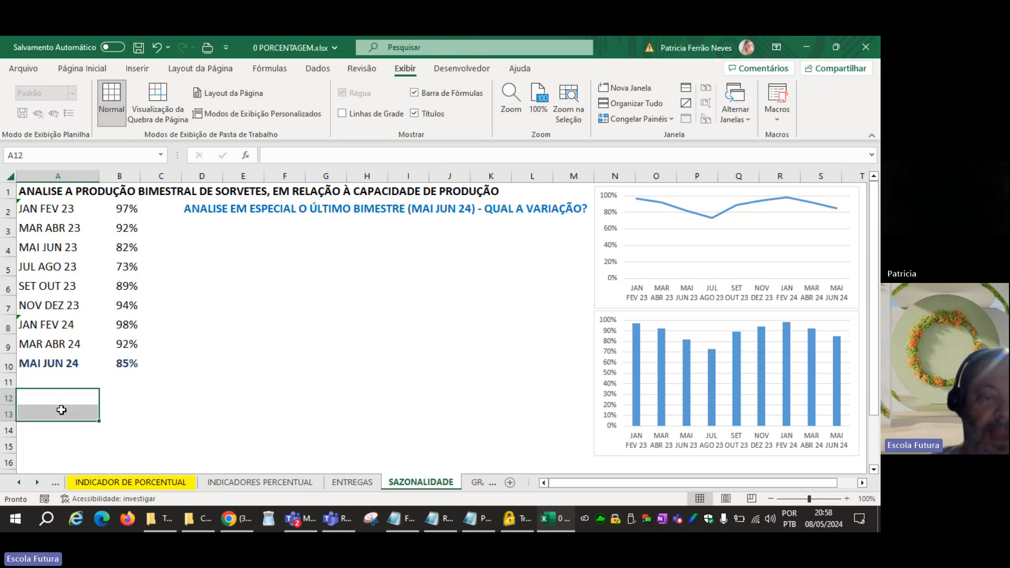
# Step: Move the three 2024 bimester rows with their percentages to F5:G7, and shift the 2023 rows down to A5:B10
pyautogui.moveTo(52, 322); pyautogui.dragTo(120, 413)
pyautogui.click(265, 317)
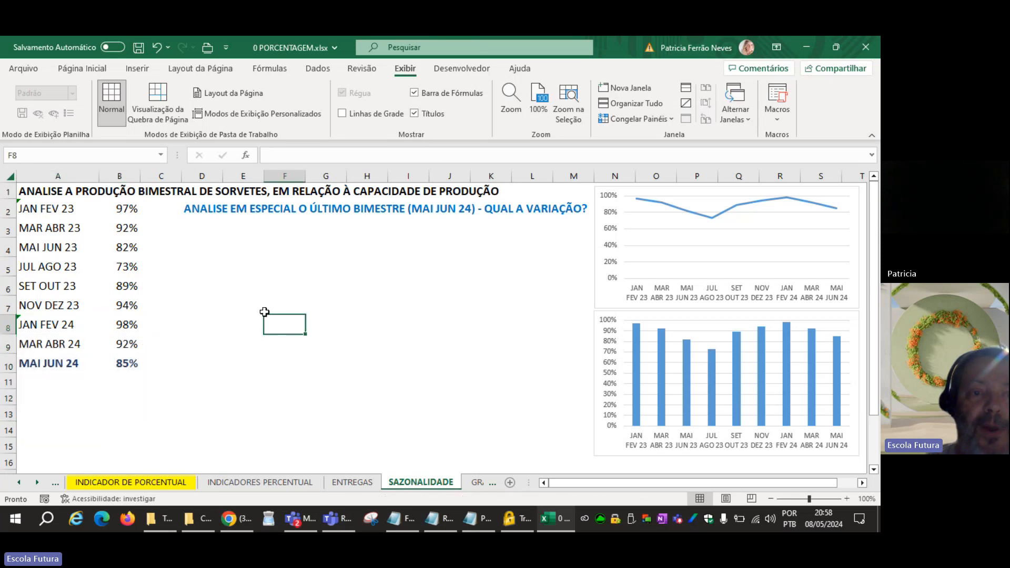
pyautogui.click(61, 208)
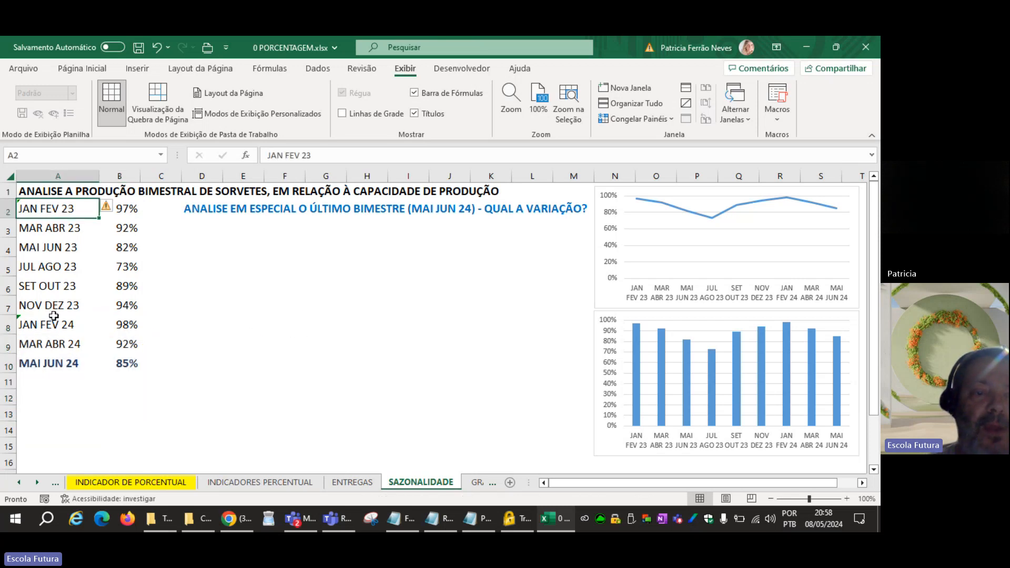
pyautogui.moveTo(45, 321); pyautogui.dragTo(119, 363)
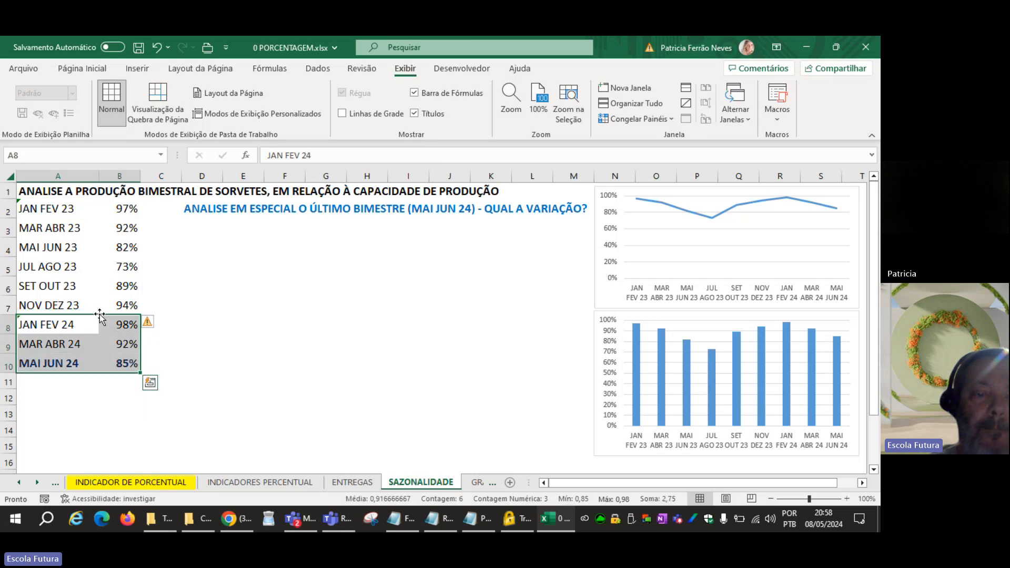
pyautogui.moveTo(140, 326); pyautogui.dragTo(314, 274)
pyautogui.moveTo(53, 209); pyautogui.dragTo(102, 298)
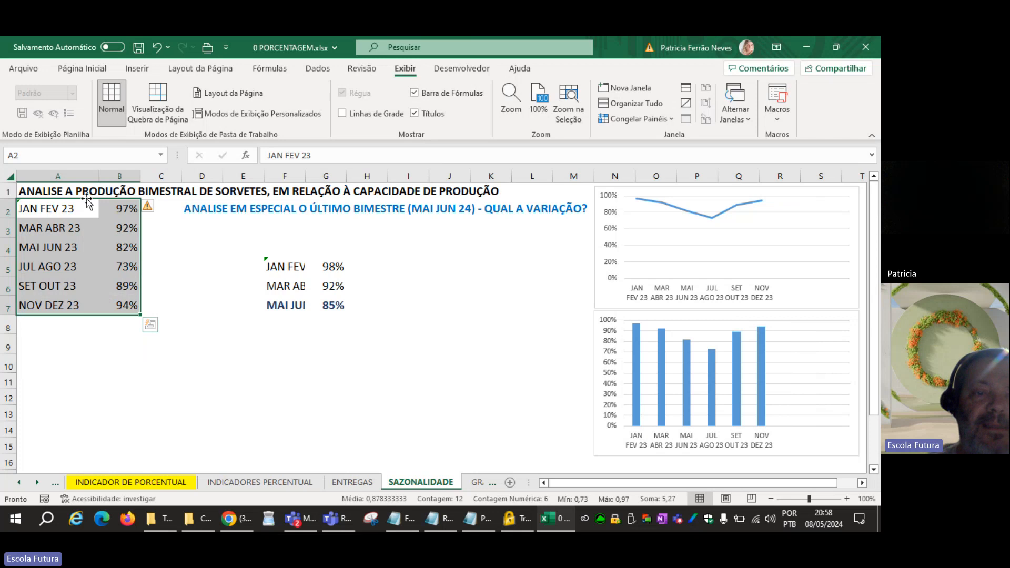
pyautogui.moveTo(87, 201); pyautogui.dragTo(74, 265)
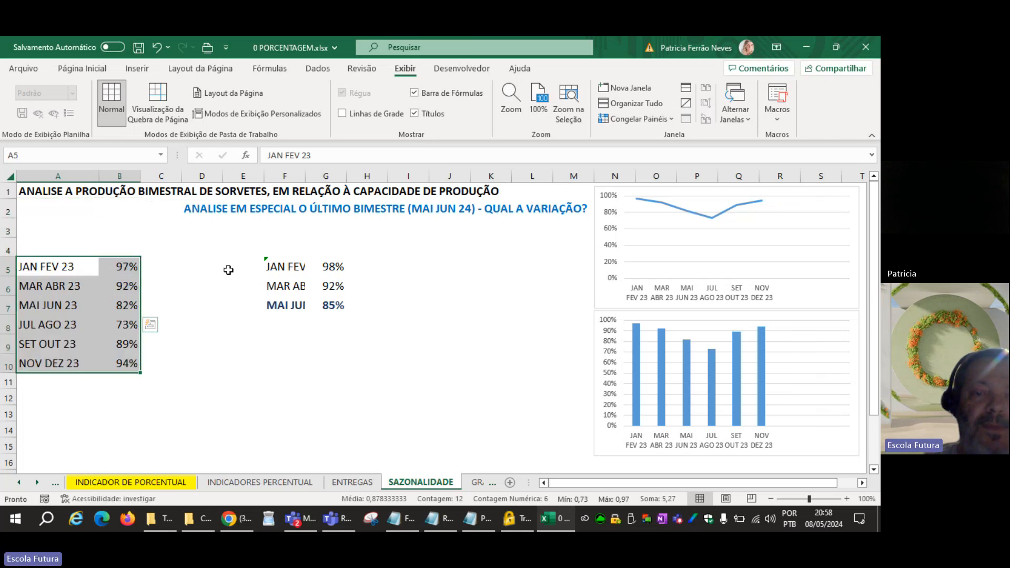
# Step: Move the 2024 data block to C5:D7 beside the 2023 data and auto-fit the width of column C
pyautogui.moveTo(274, 266); pyautogui.dragTo(340, 308)
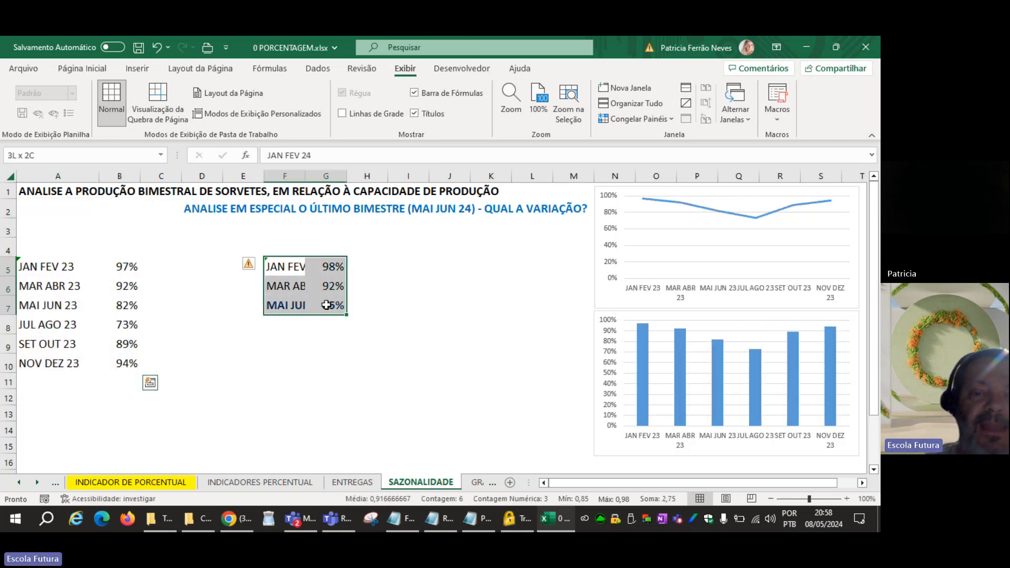
pyautogui.click(127, 250)
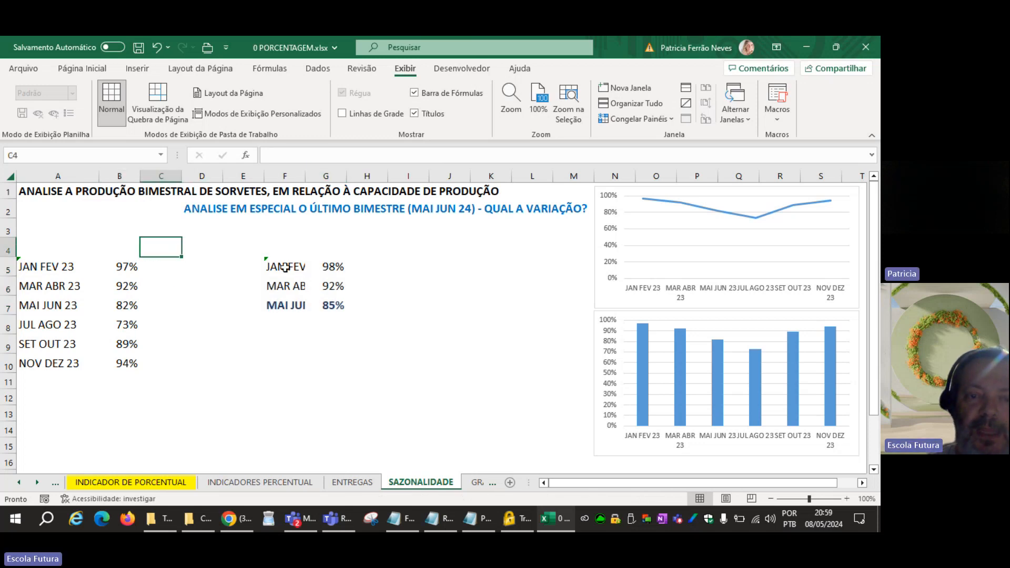
pyautogui.moveTo(274, 266); pyautogui.dragTo(317, 302)
pyautogui.moveTo(312, 258); pyautogui.dragTo(205, 270)
pyautogui.doubleClick(182, 175)
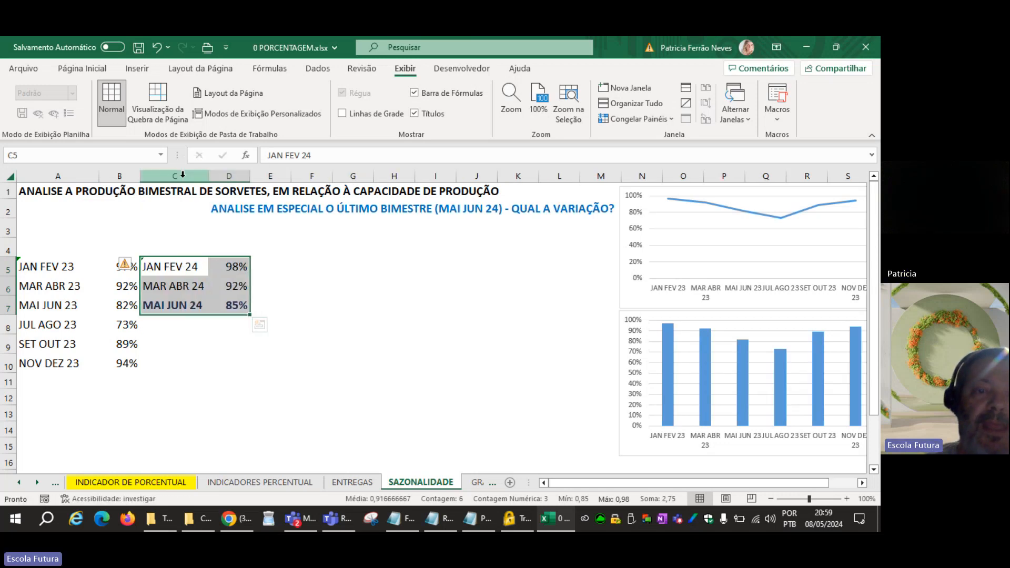
# Step: Delete the sheet's column L to pull the two charts closer to the data
pyautogui.click(265, 246)
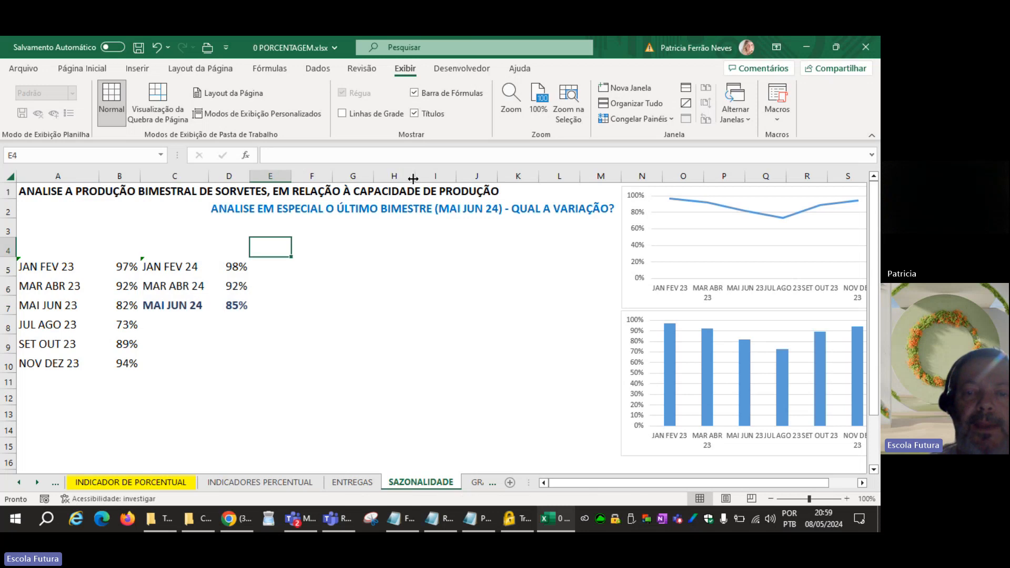
pyautogui.rightClick(560, 176)
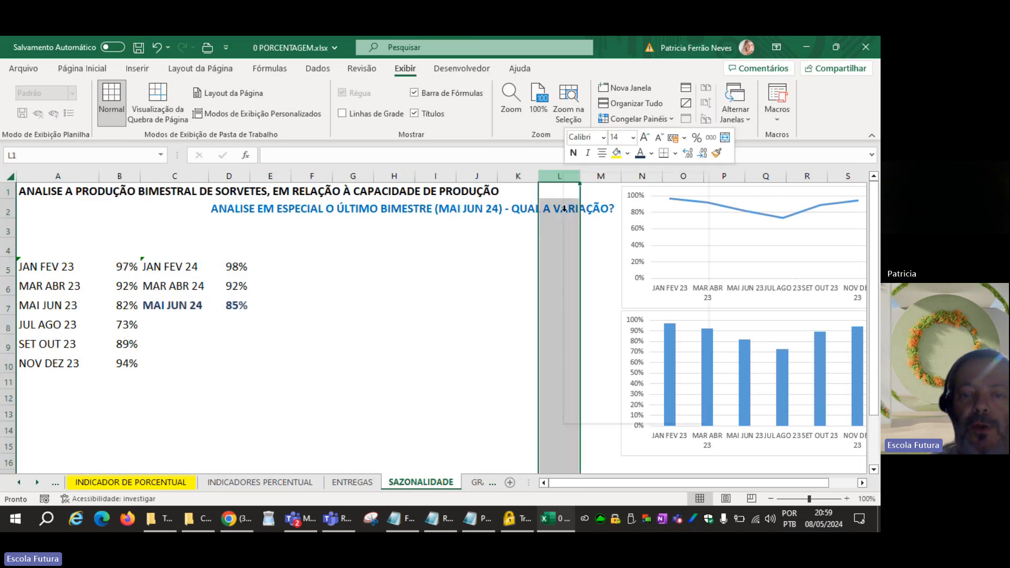
pyautogui.click(591, 323)
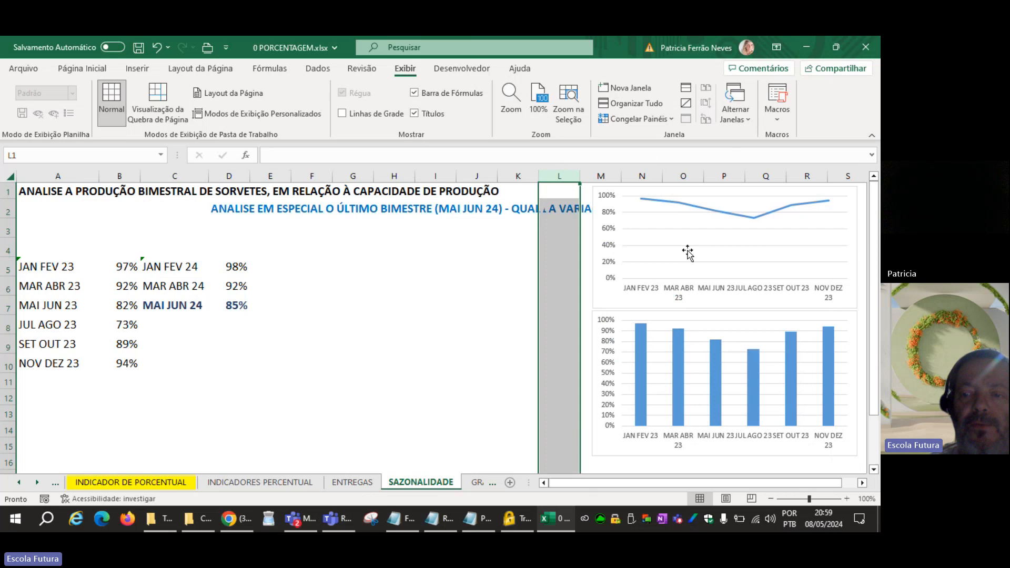
pyautogui.click(388, 282)
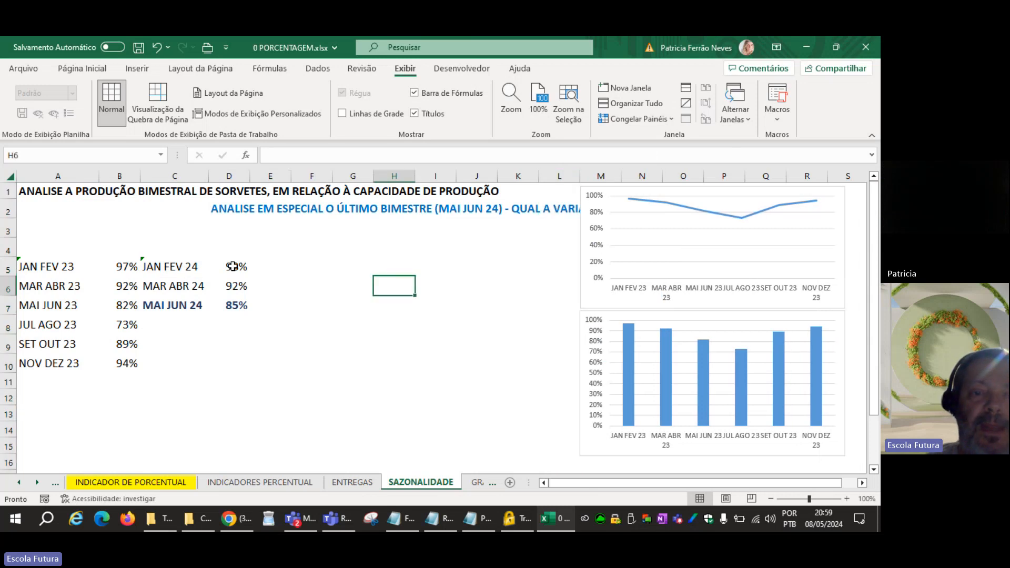
# Step: Insert a 2D clustered column chart from the 2024 range C5:D10
pyautogui.moveTo(181, 266); pyautogui.dragTo(240, 363)
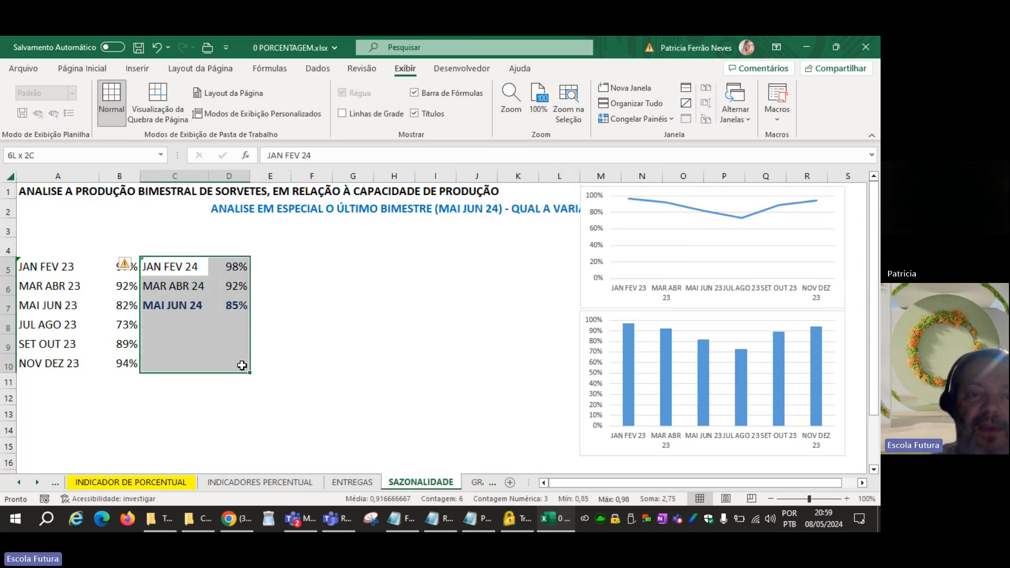
pyautogui.click(137, 69)
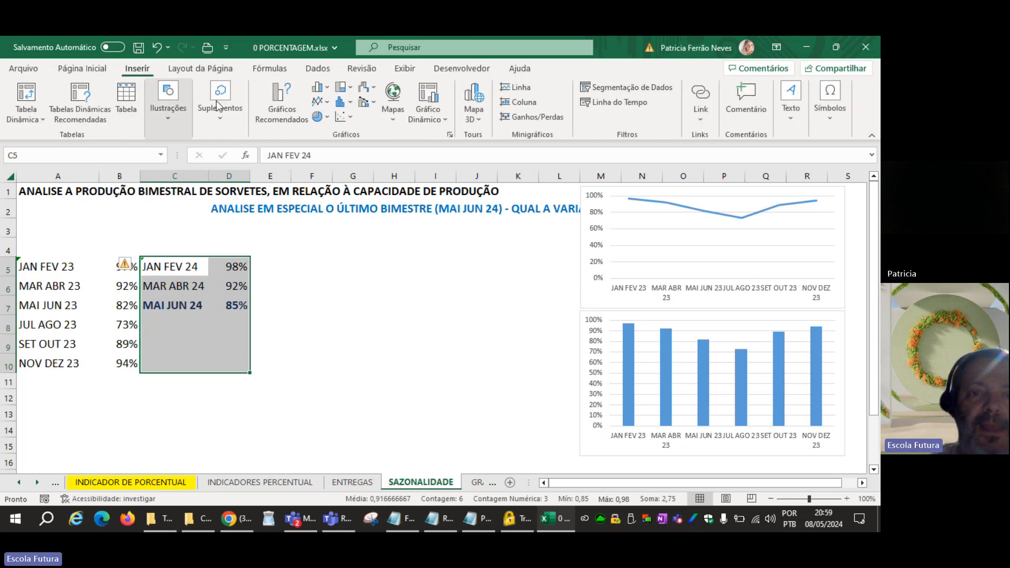
pyautogui.click(319, 87)
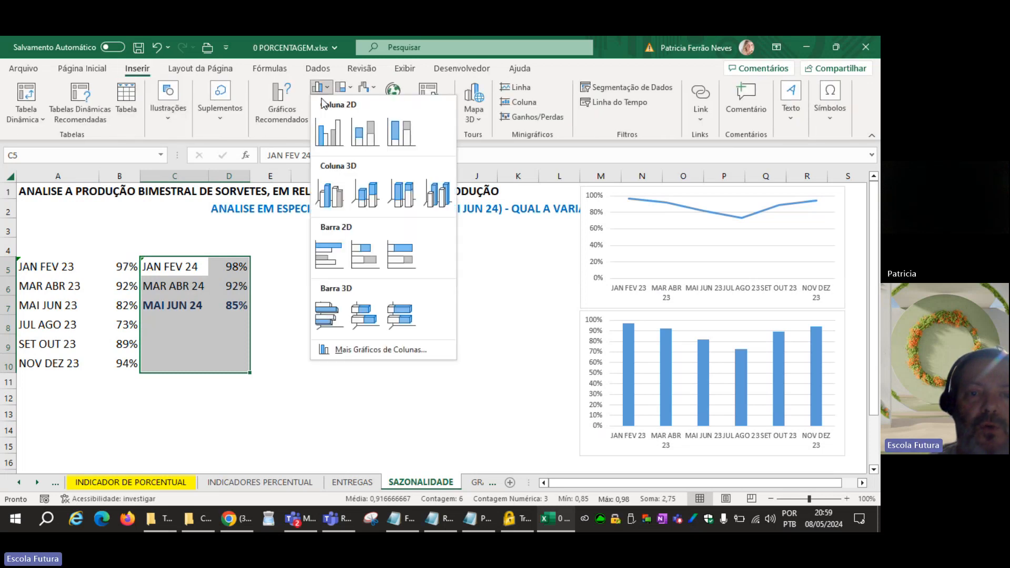
pyautogui.click(327, 136)
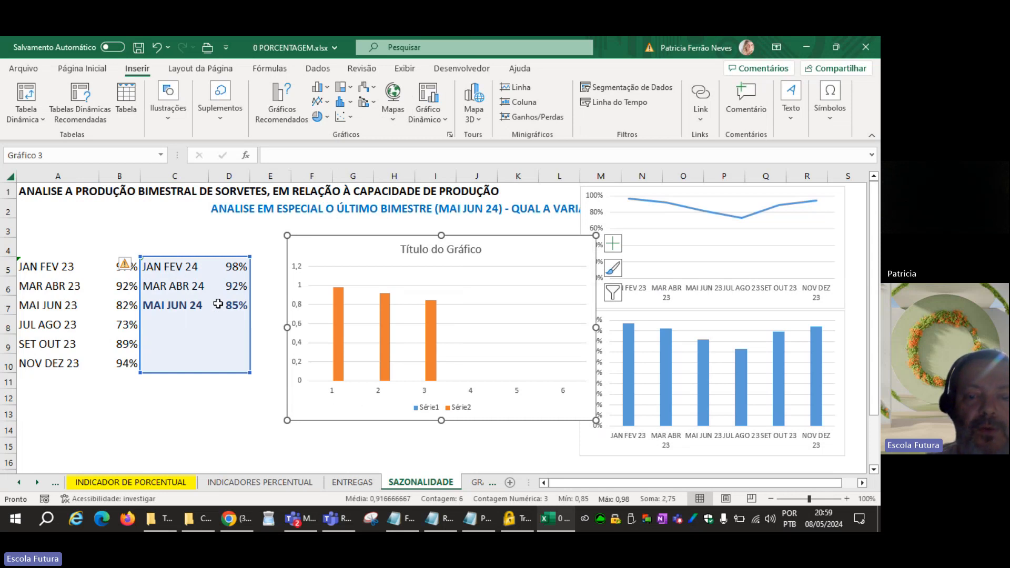
# Step: Remove the legend from the 2024 column chart and check its data source settings
pyautogui.moveTo(343, 318)
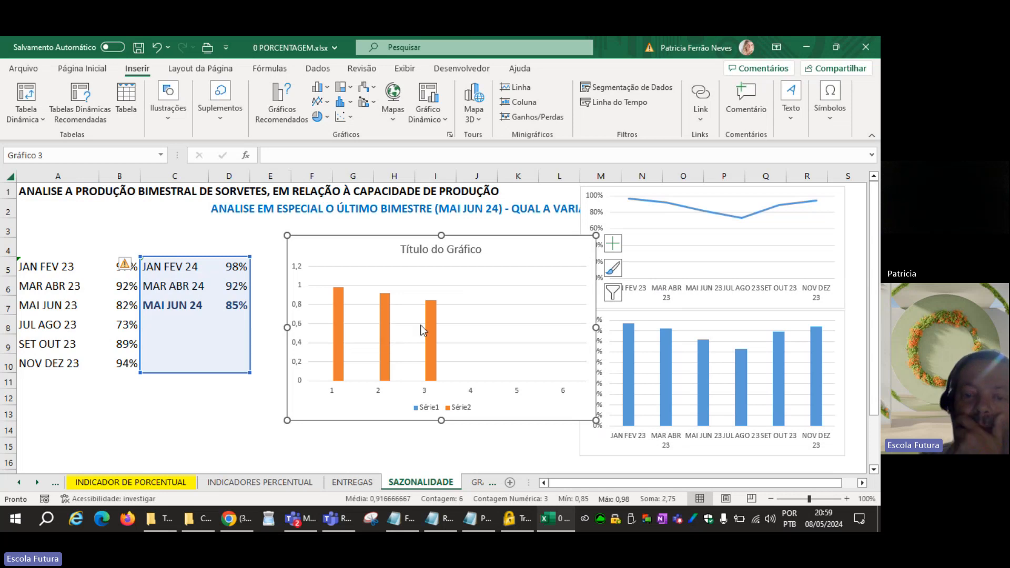
pyautogui.click(455, 413)
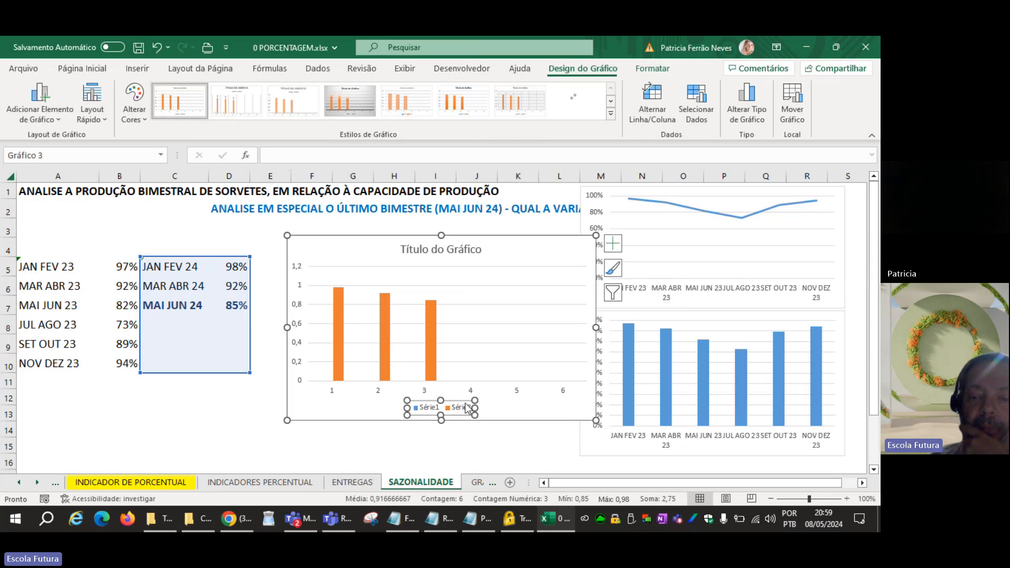
pyautogui.press('Delete')
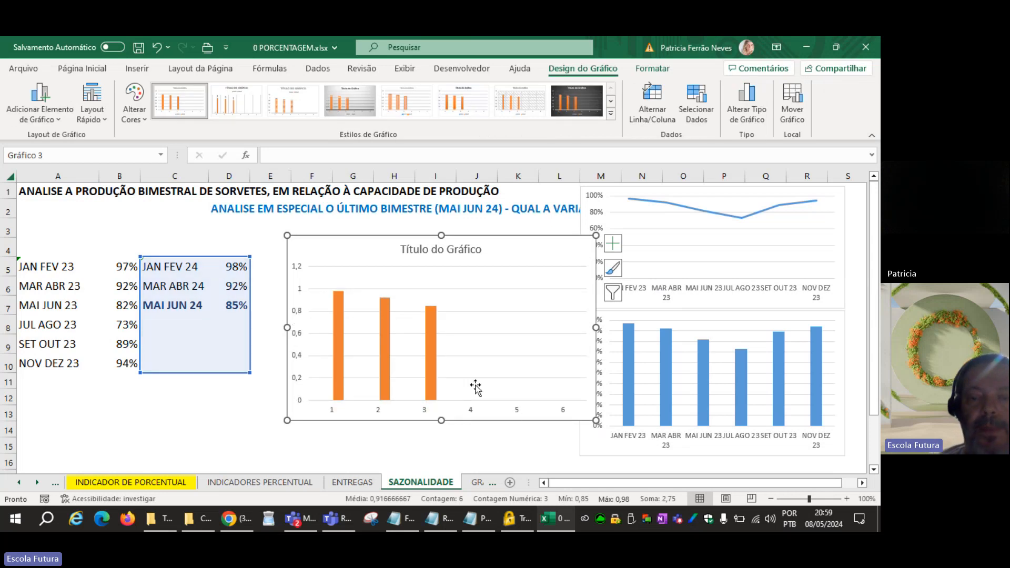
pyautogui.rightClick(471, 321)
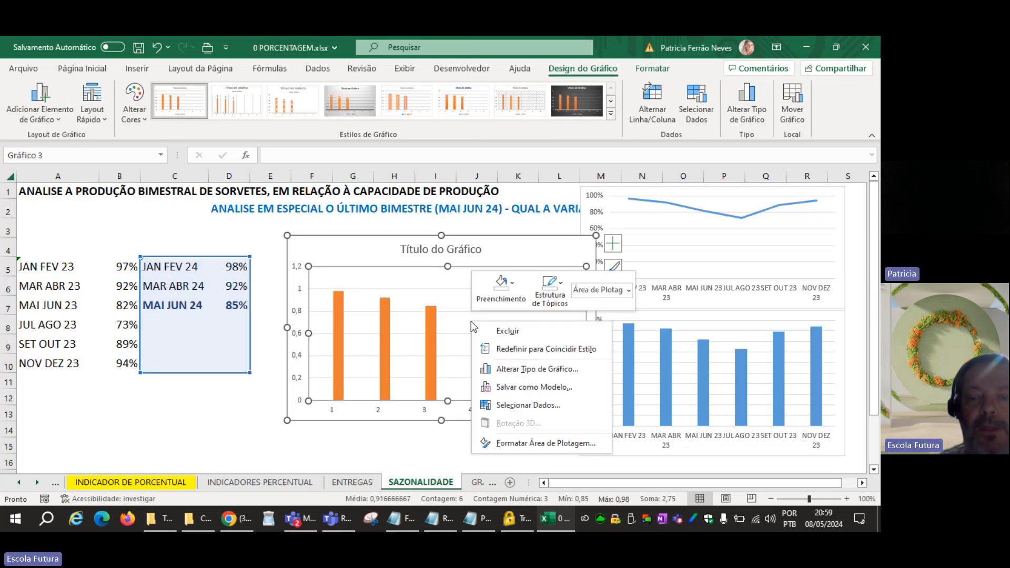
pyautogui.click(518, 405)
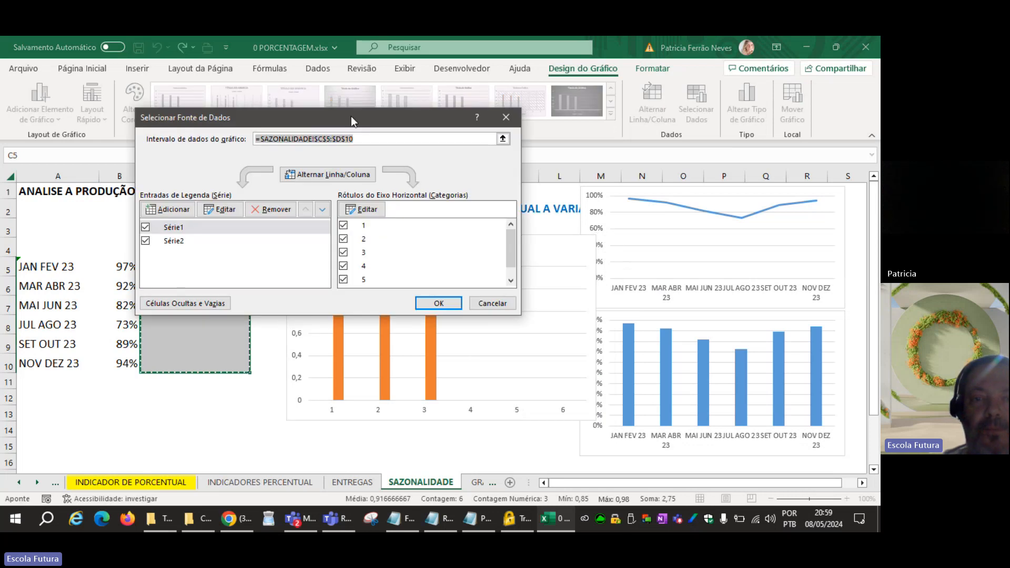
pyautogui.moveTo(365, 118); pyautogui.dragTo(624, 102)
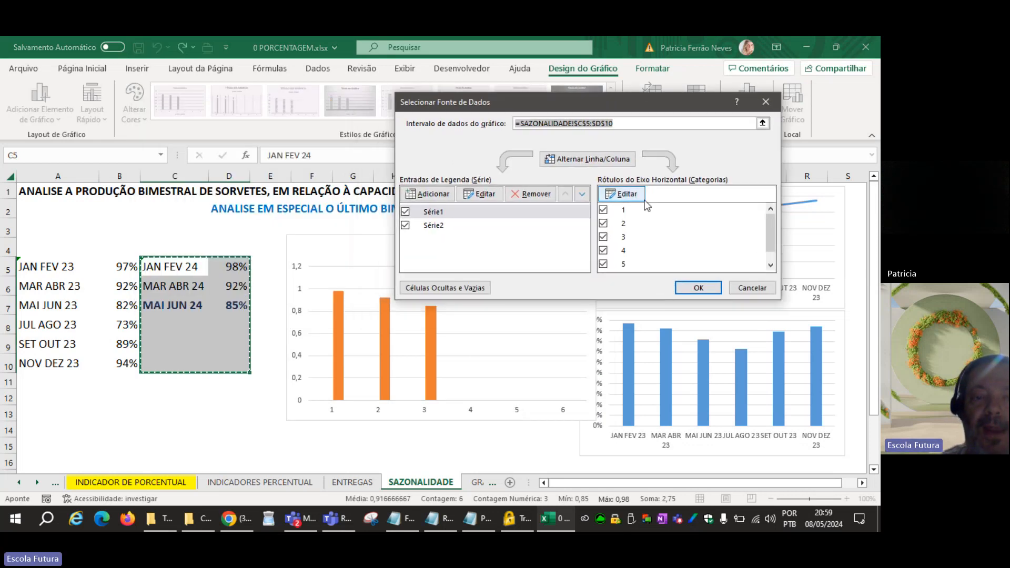
pyautogui.click(753, 288)
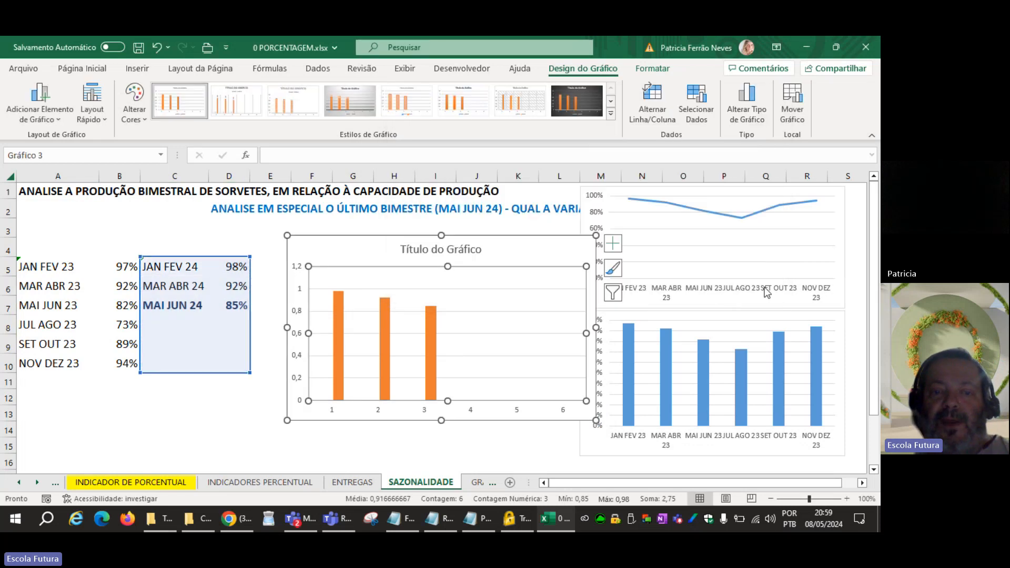
# Step: Delete the separate 2024 column chart from the sheet
pyautogui.click(175, 410)
pyautogui.click(342, 235)
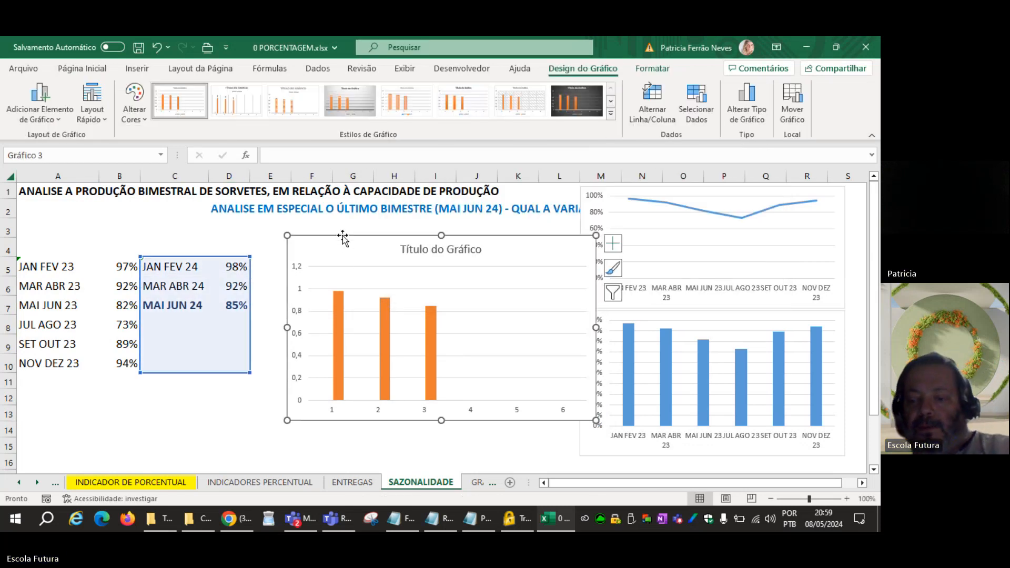
pyautogui.press('Delete')
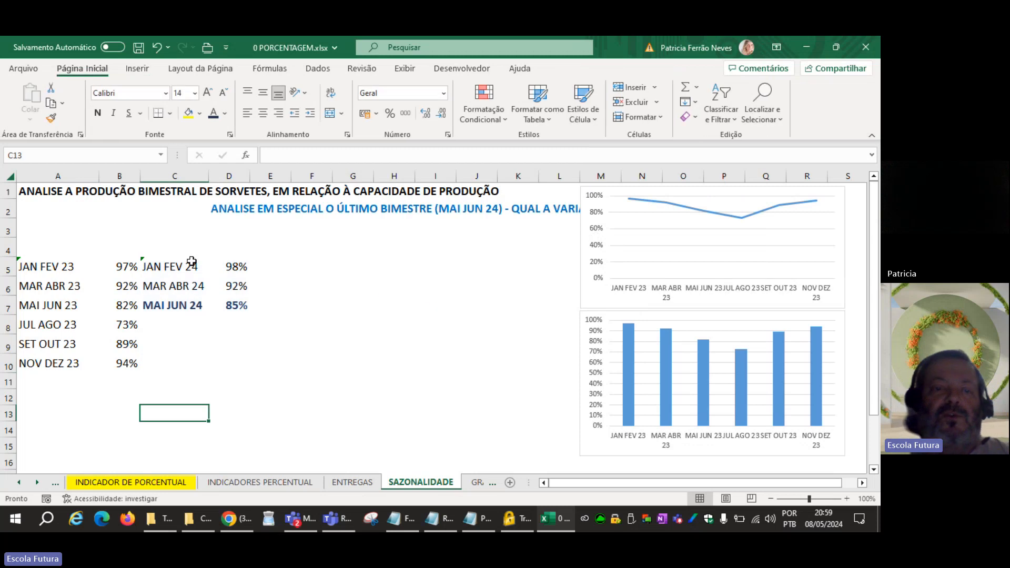
# Step: Remove the year 23 from the first three bimester labels, leaving JAN FEV, MAR ABR and MAI JUN in A5:A7
pyautogui.click(61, 266)
pyautogui.press('F2')
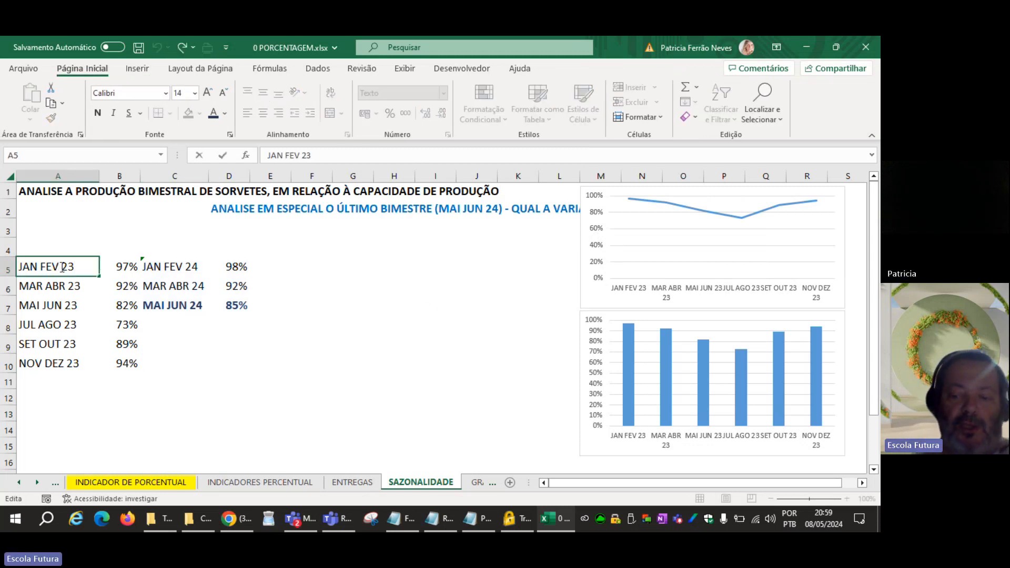
pyautogui.press('BackSpace')
pyautogui.press('BackSpace')
pyautogui.press('BackSpace')
pyautogui.press('Return')
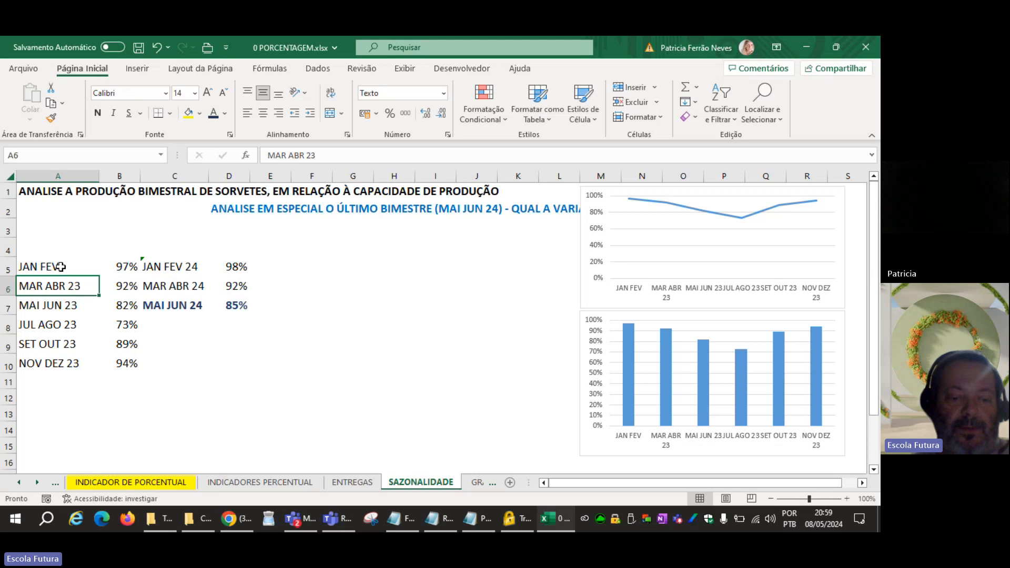
pyautogui.press('BackSpace')
pyautogui.press('BackSpace')
pyautogui.press('BackSpace')
pyautogui.press('Return')
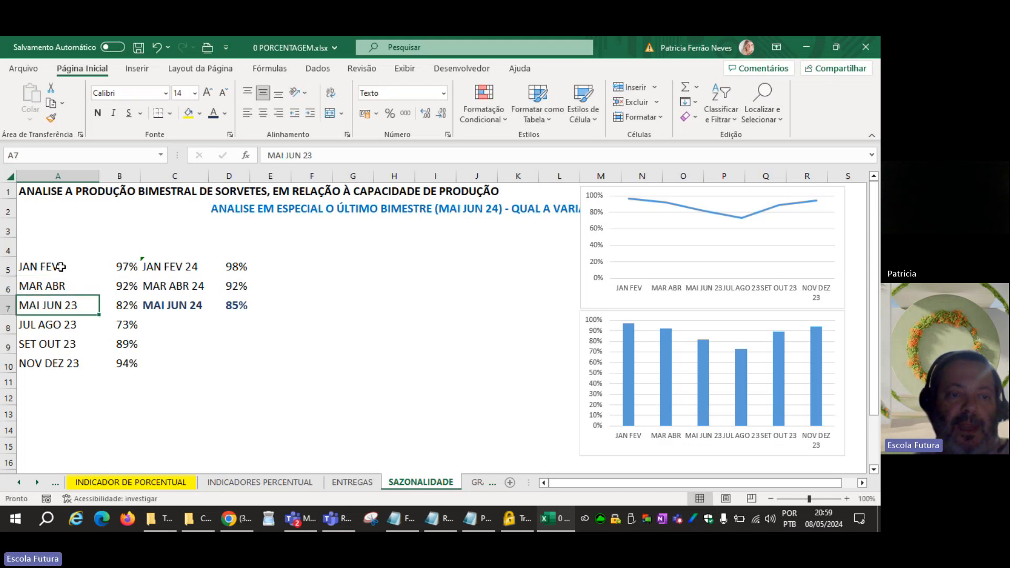
pyautogui.press('F2')
pyautogui.press('BackSpace')
pyautogui.press('Return')
# Step: Strip the year 23 from the remaining bimester labels, leaving JUL AGO, SET OUT and NOV DEZ in A8:A10
pyautogui.press('F2')
pyautogui.press('BackSpace')
pyautogui.press('BackSpace')
pyautogui.press('BackSpace')
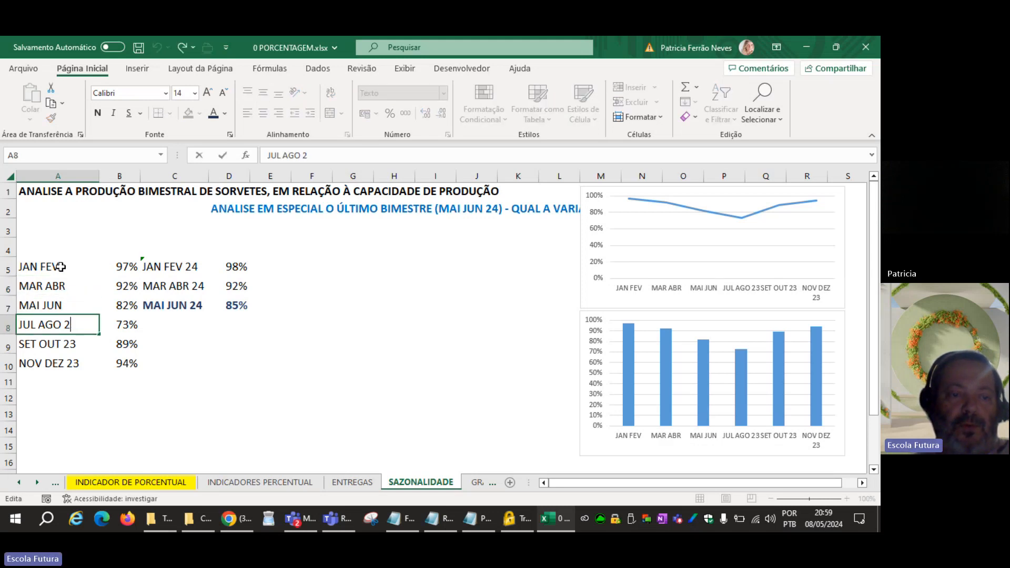
pyautogui.press('Return')
pyautogui.press('BackSpace')
pyautogui.press('BackSpace')
pyautogui.press('BackSpace')
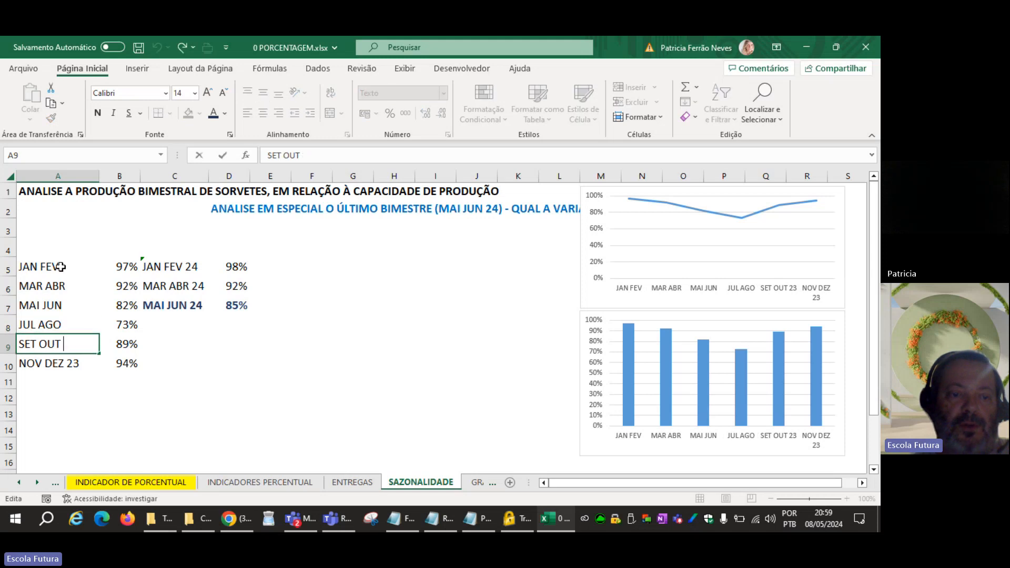
pyautogui.press('Return')
pyautogui.press('BackSpace')
pyautogui.press('BackSpace')
pyautogui.press('BackSpace')
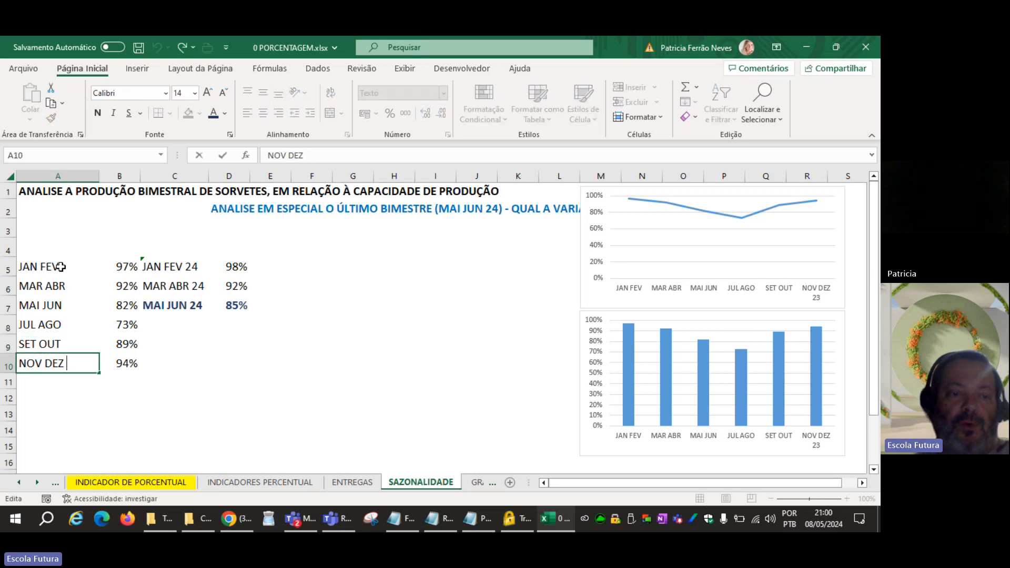
pyautogui.press('Return')
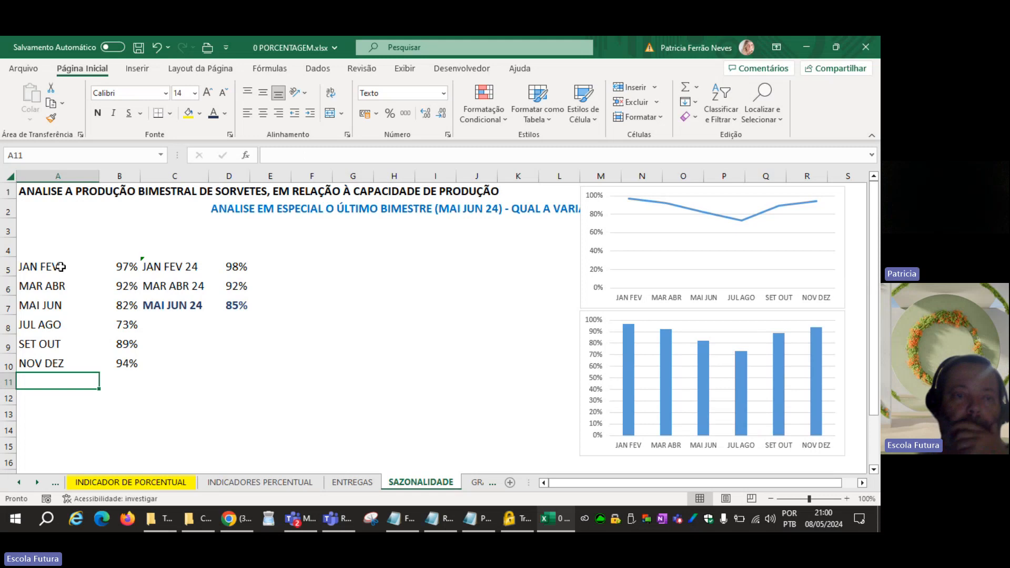
# Step: Make the bimester labels and 2023 percentages in A5:B10 bold, and centre the percentages in B5:B10
pyautogui.moveTo(58, 266); pyautogui.dragTo(58, 368)
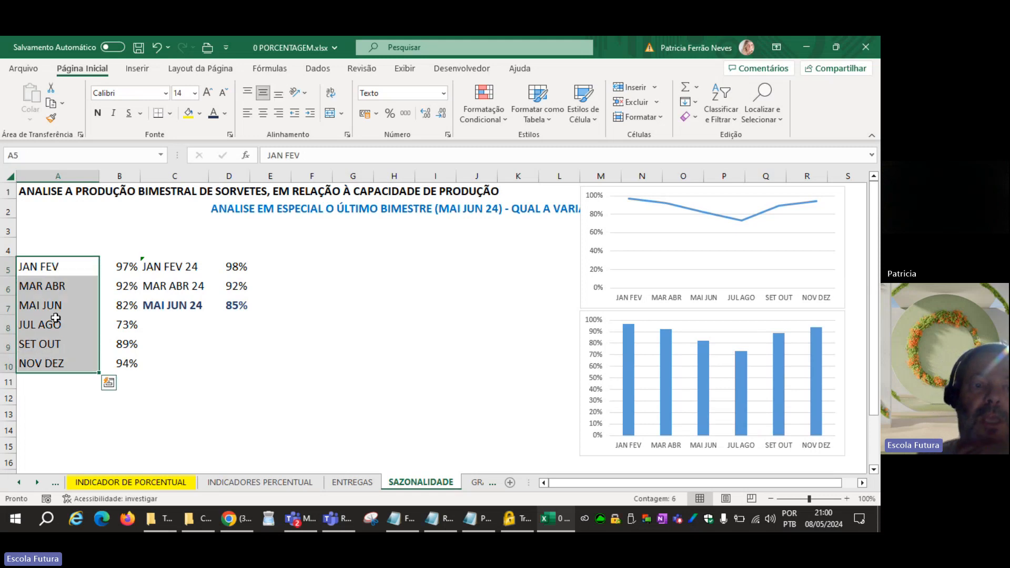
pyautogui.click(97, 112)
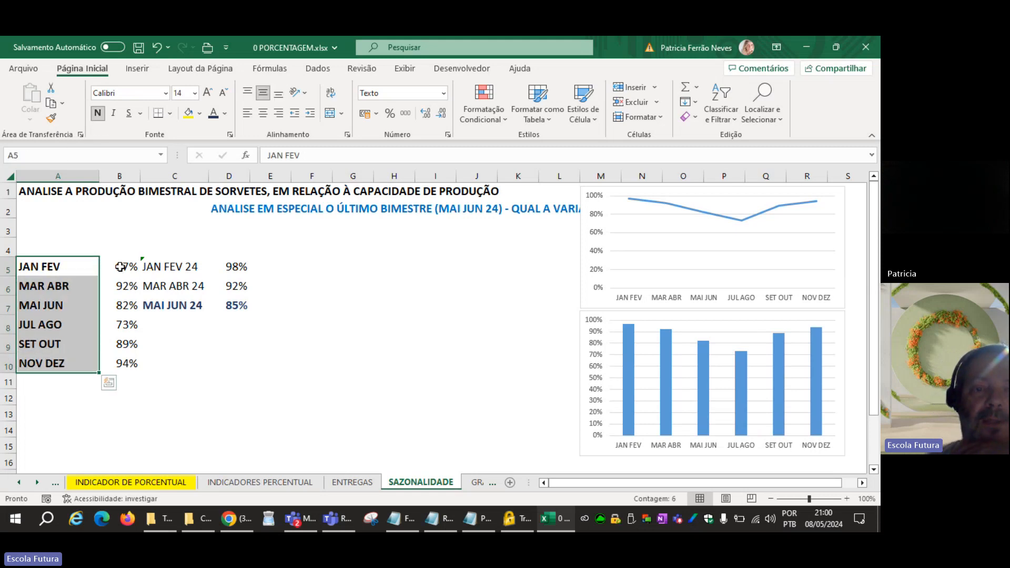
pyautogui.moveTo(121, 267); pyautogui.dragTo(116, 362)
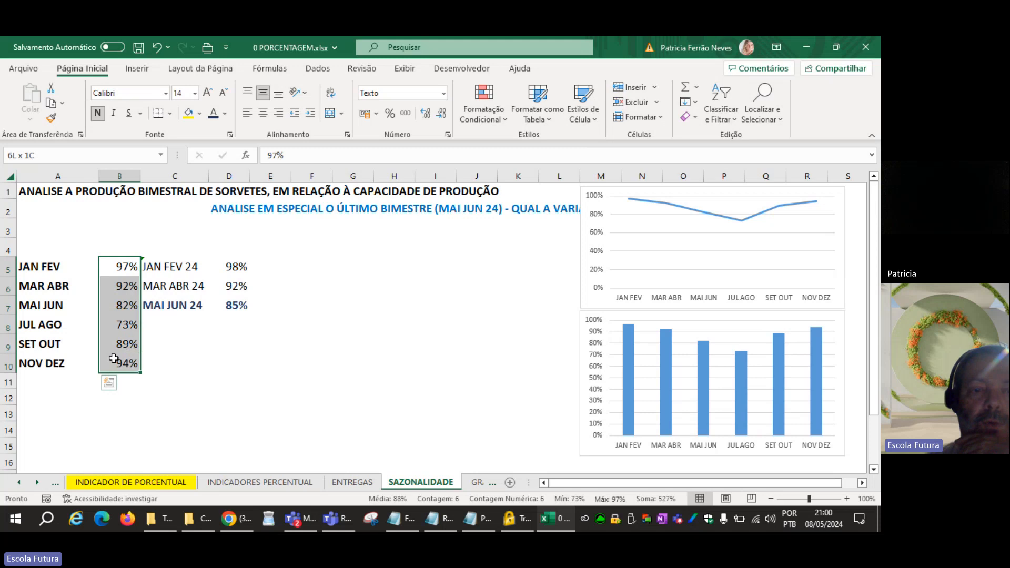
pyautogui.click(98, 113)
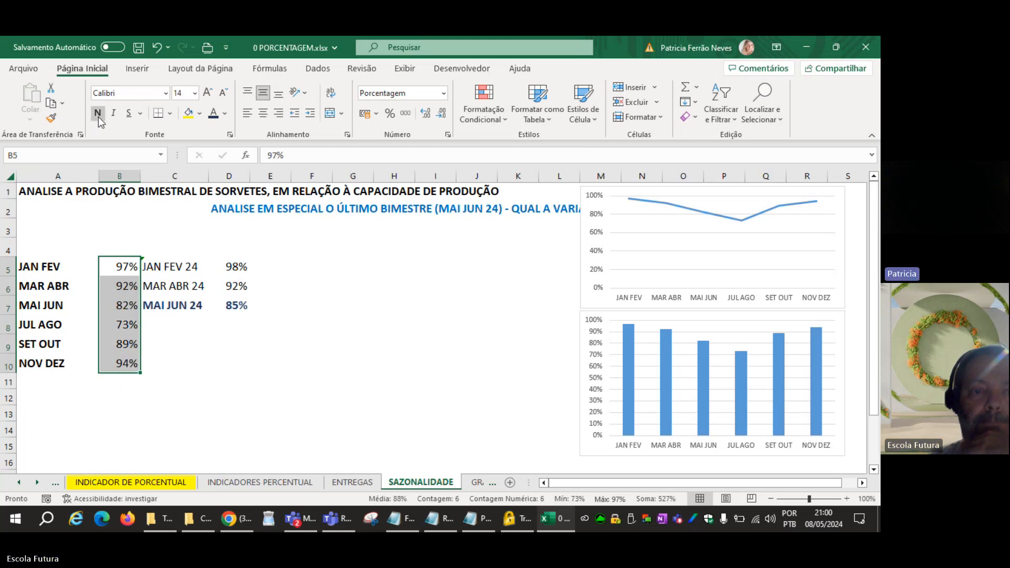
pyautogui.click(262, 113)
# Step: Enter the header 2023 in B4 above the first percentage column
pyautogui.click(123, 246)
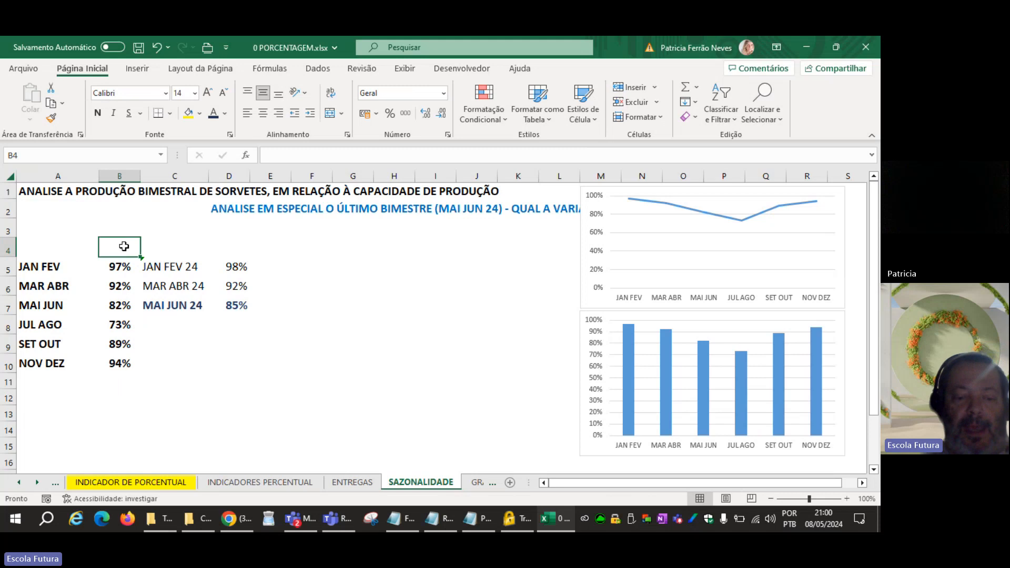
pyautogui.write('2')
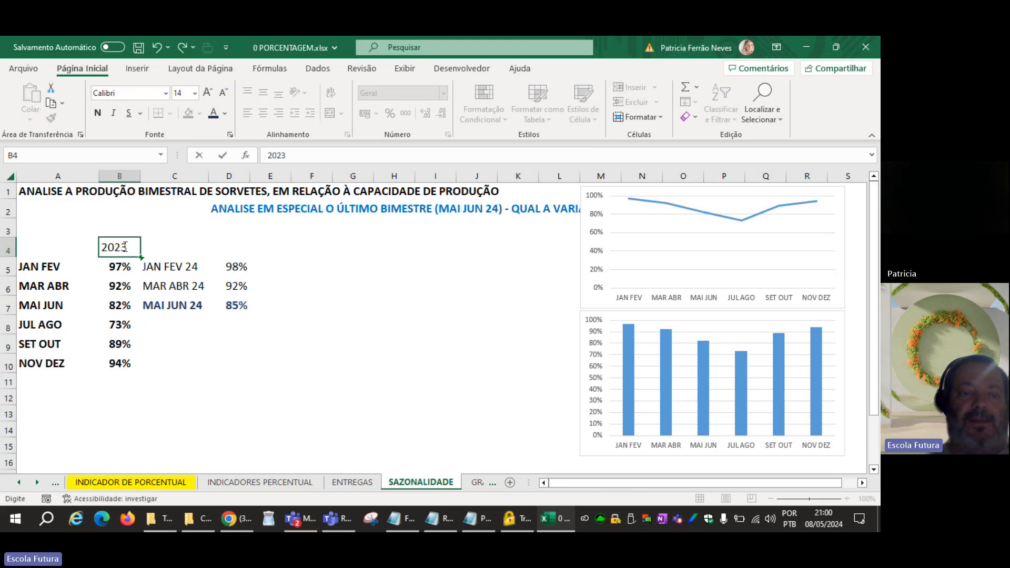
pyautogui.write('023')
pyautogui.press('Tab')
# Step: Delete the 2024 bimester labels in column C and move the 2024 percentages from column D to C5:C10
pyautogui.moveTo(173, 269); pyautogui.dragTo(180, 315)
pyautogui.press('Delete')
pyautogui.moveTo(229, 266); pyautogui.dragTo(220, 339)
pyautogui.moveTo(174, 334); pyautogui.dragTo(175, 342)
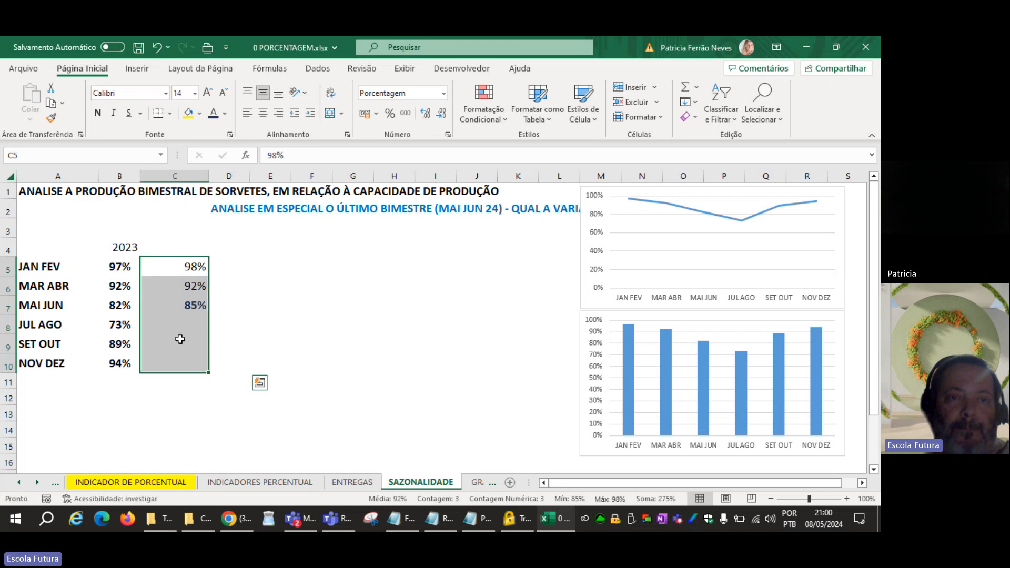
# Step: Format the 2024 percentages in C5:C10 as bold with a dark blue font colour
pyautogui.click(98, 112)
pyautogui.click(224, 114)
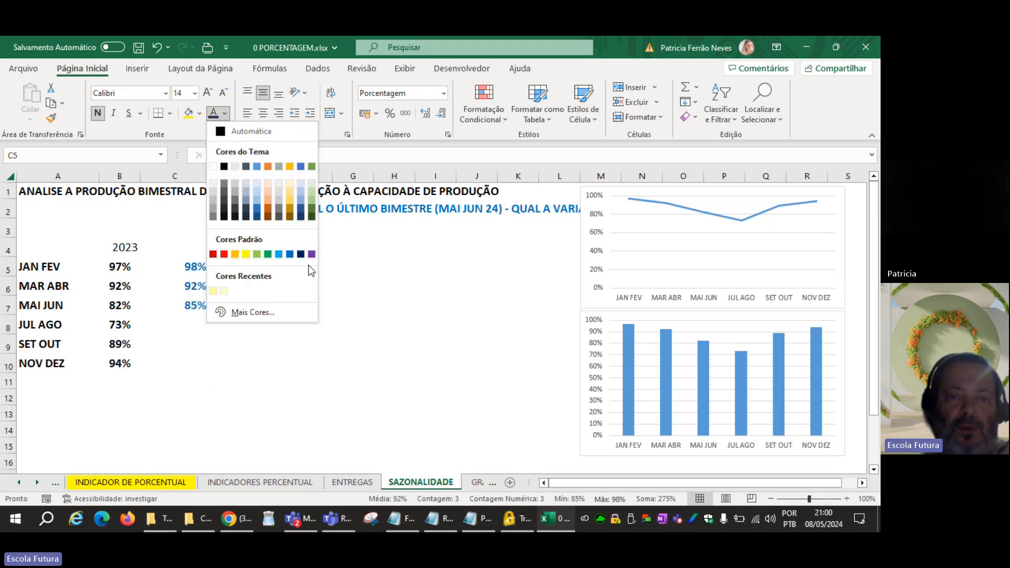
pyautogui.click(301, 216)
# Step: Enter the header 2024 in C4 and format both year headers in B4:C4 as bold dark blue text
pyautogui.click(193, 243)
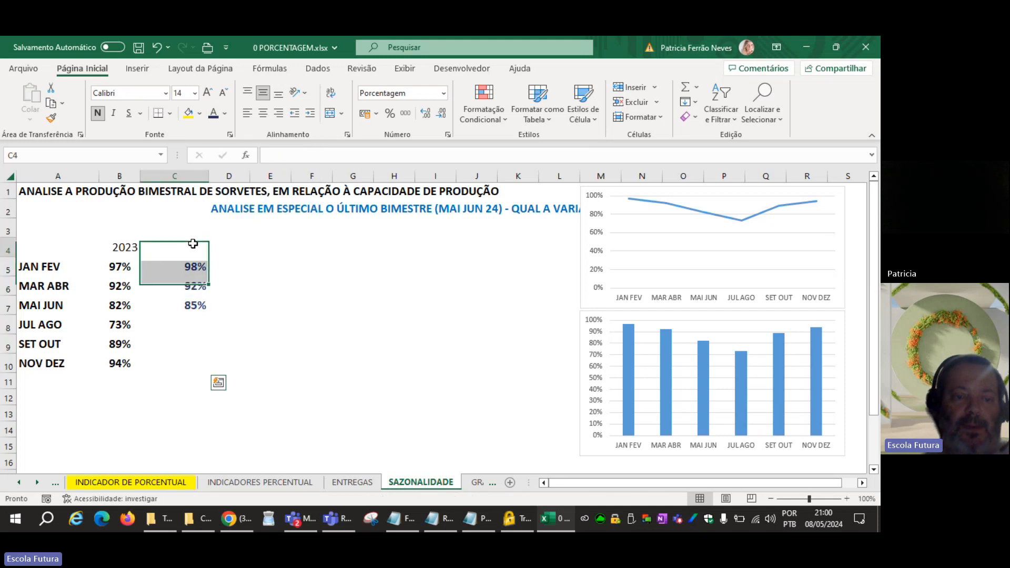
pyautogui.write('2024')
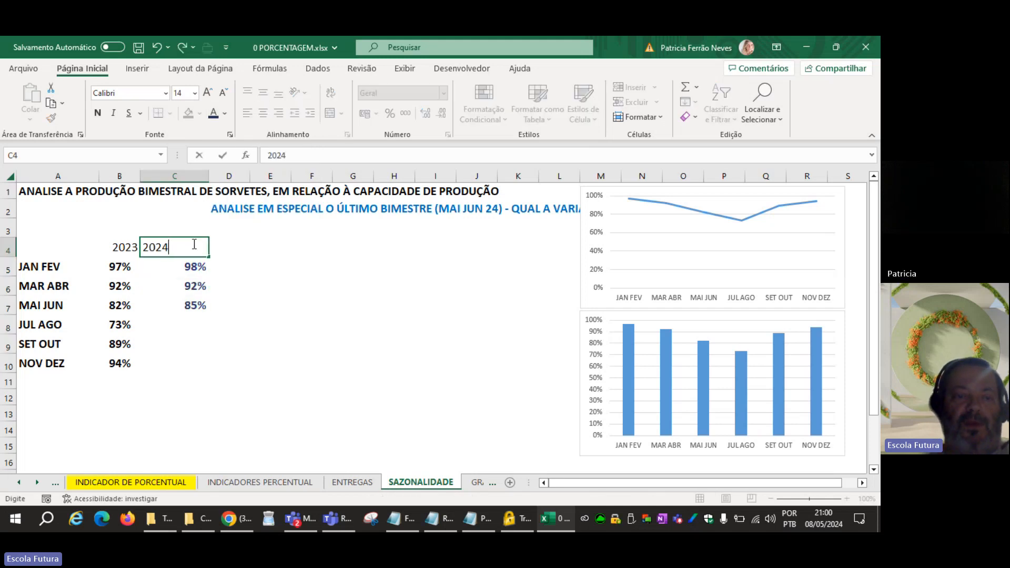
pyautogui.hotkey('ctrl', 'Return')
pyautogui.hotkey('shift', 'Left')
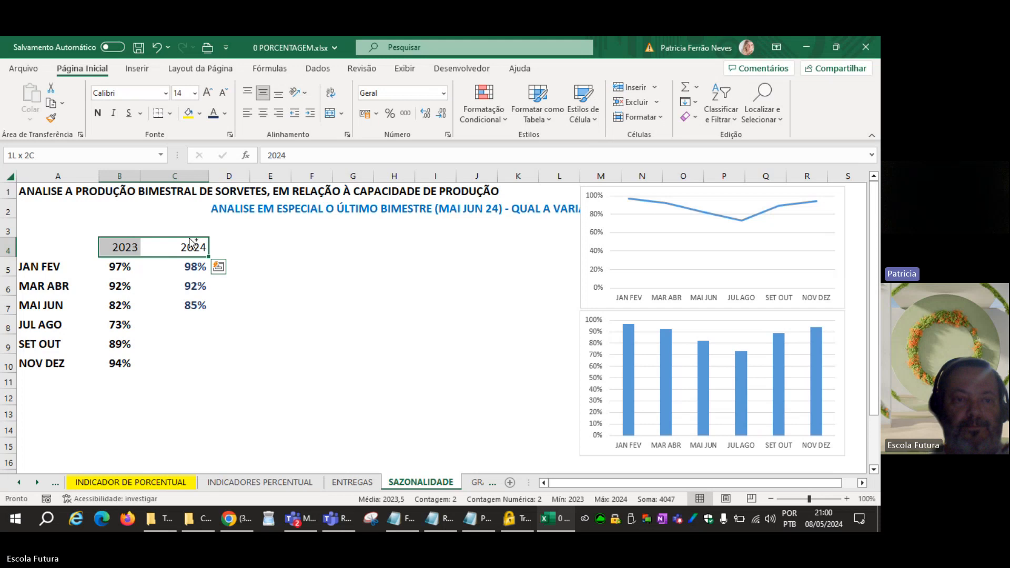
pyautogui.hotkey('ctrl', 'n')
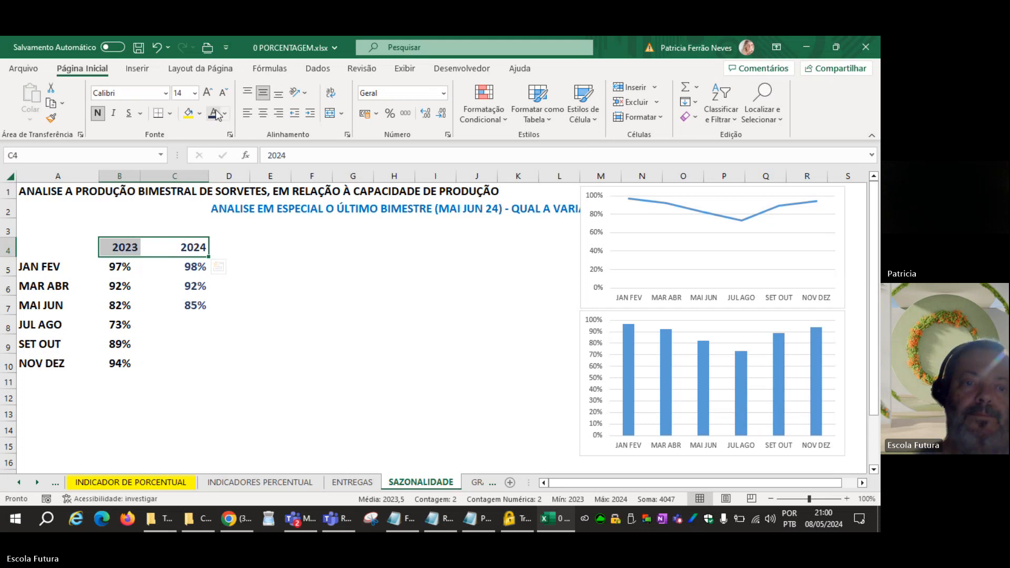
pyautogui.click(214, 114)
pyautogui.click(344, 284)
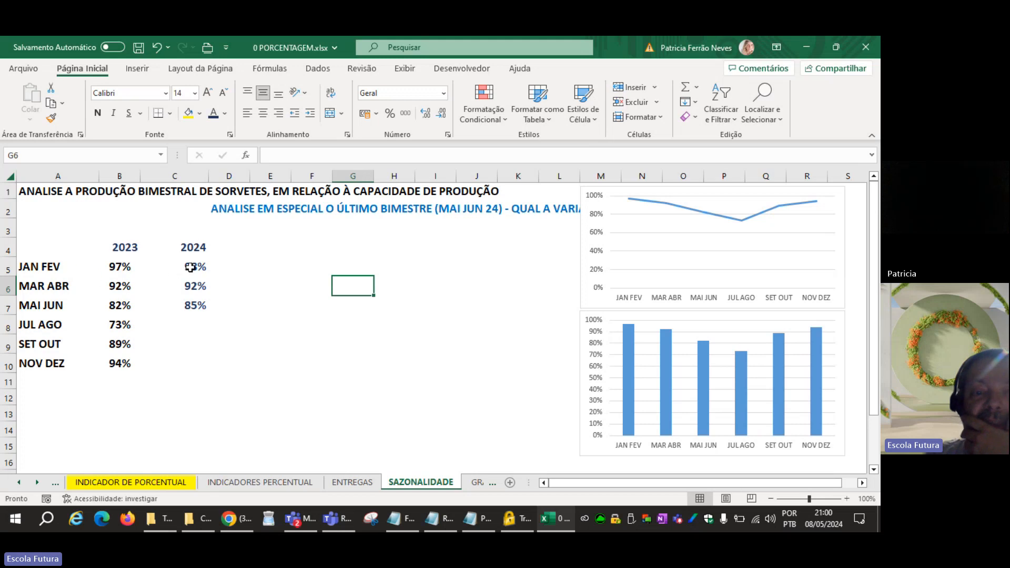
# Step: Insert a 2D clustered column chart from A4:C10 comparing the 2023 and 2024 percentages by bimester
pyautogui.moveTo(190, 267); pyautogui.dragTo(190, 371)
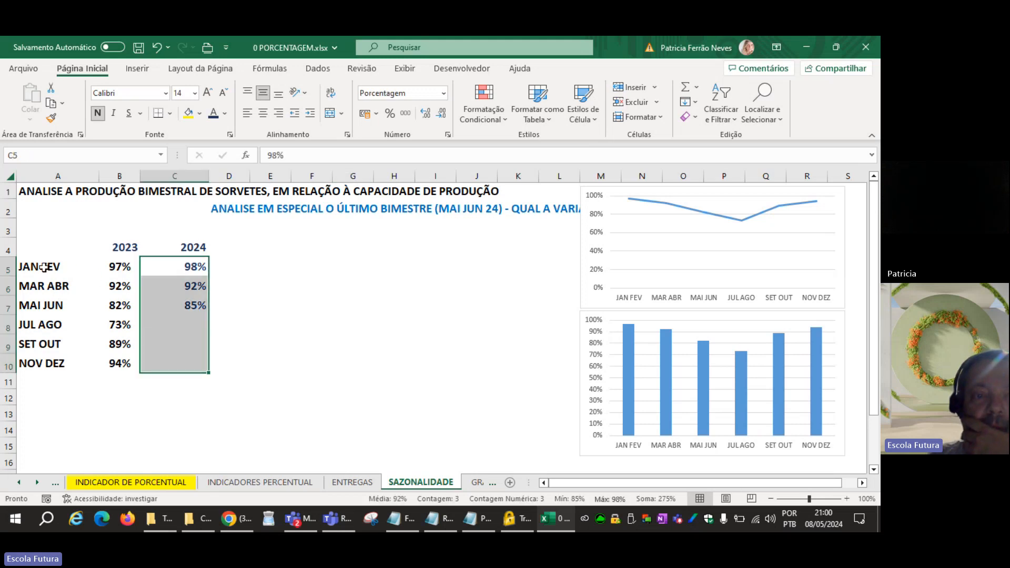
pyautogui.moveTo(52, 266); pyautogui.dragTo(194, 366)
pyautogui.moveTo(53, 247); pyautogui.dragTo(191, 363)
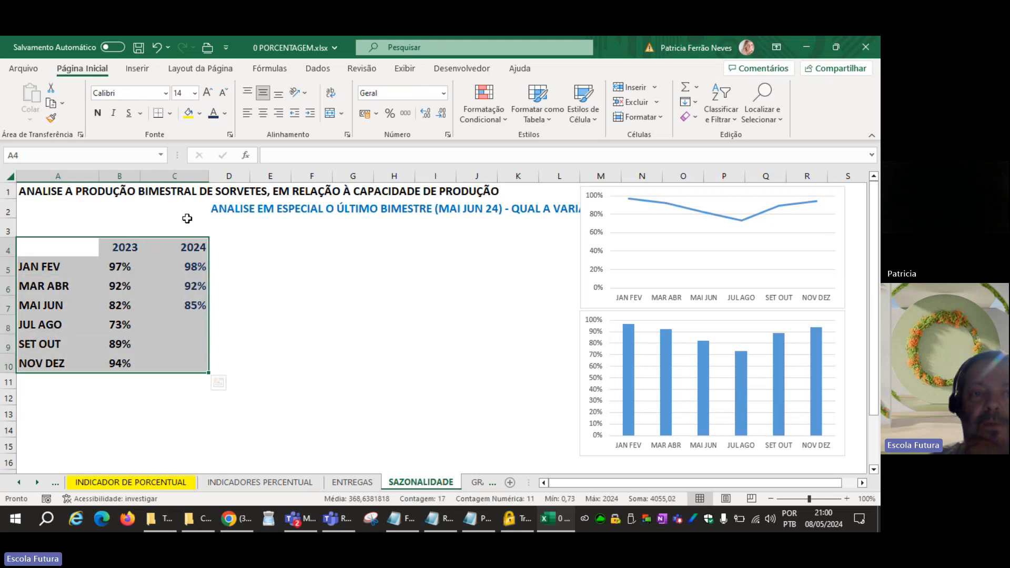
pyautogui.click(138, 70)
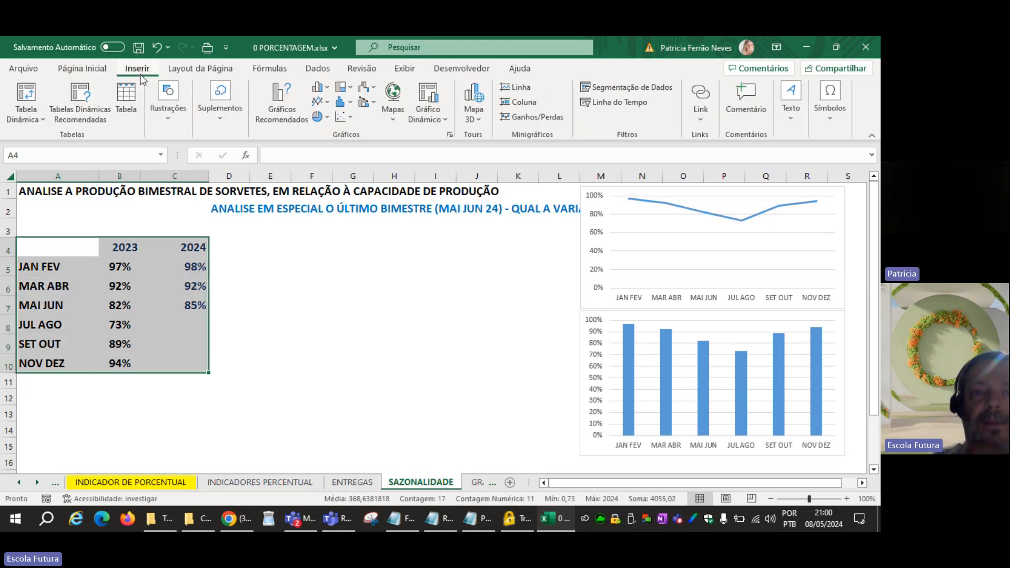
pyautogui.click(319, 87)
pyautogui.click(331, 135)
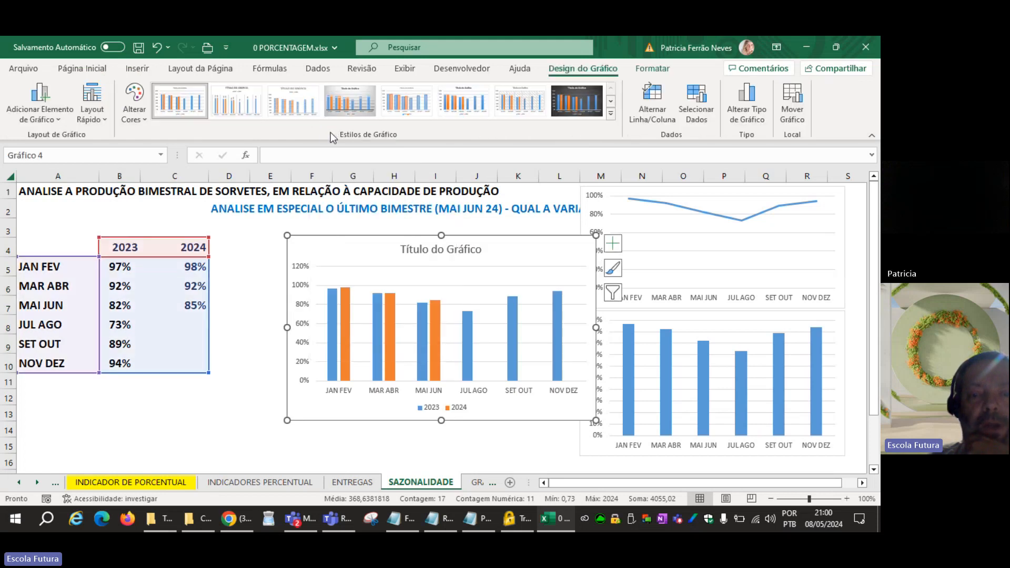
pyautogui.click(346, 324)
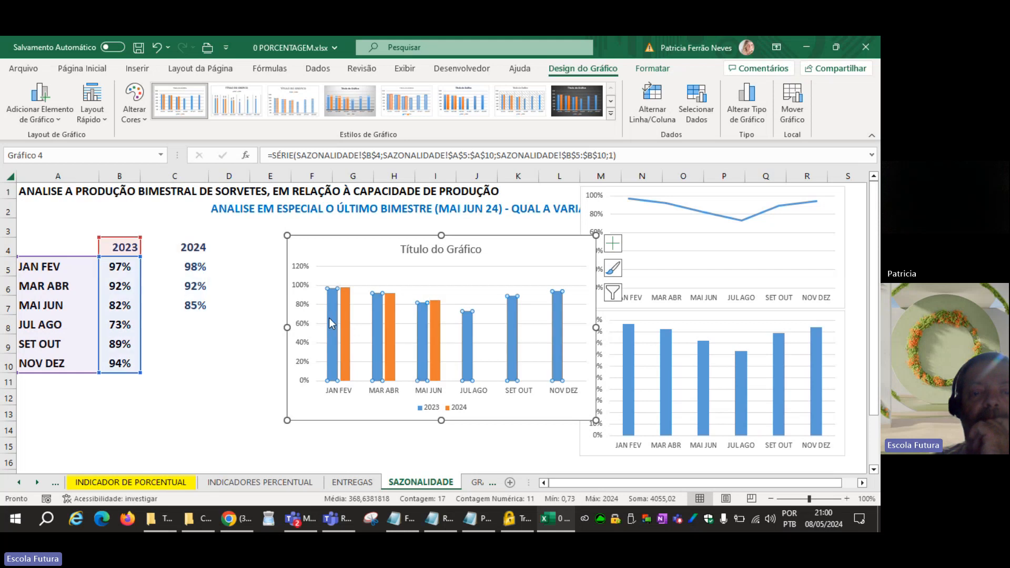
pyautogui.click(227, 434)
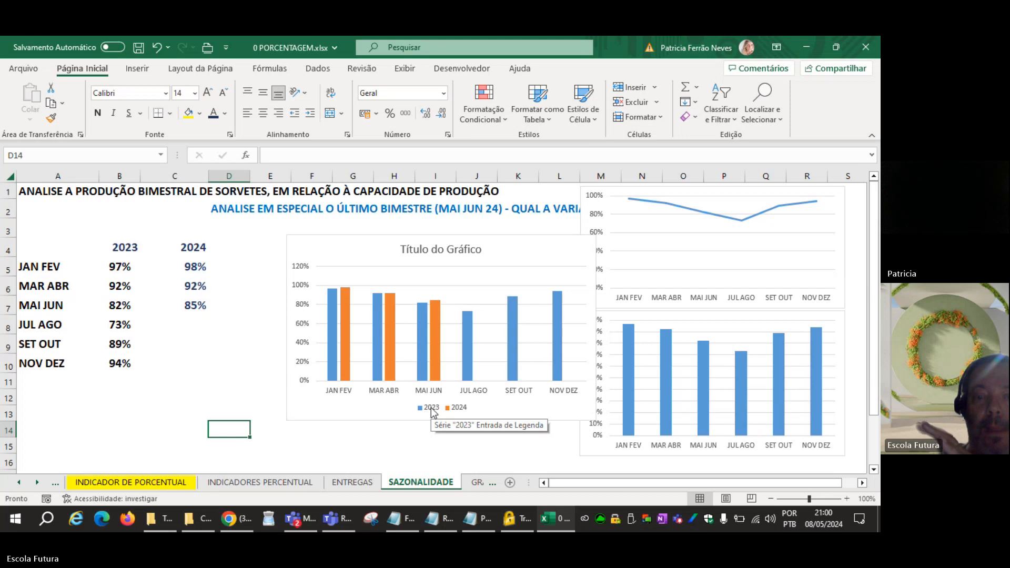
# Step: Delete the 2023/2024 legend from the new clustered column chart
pyautogui.moveTo(437, 336)
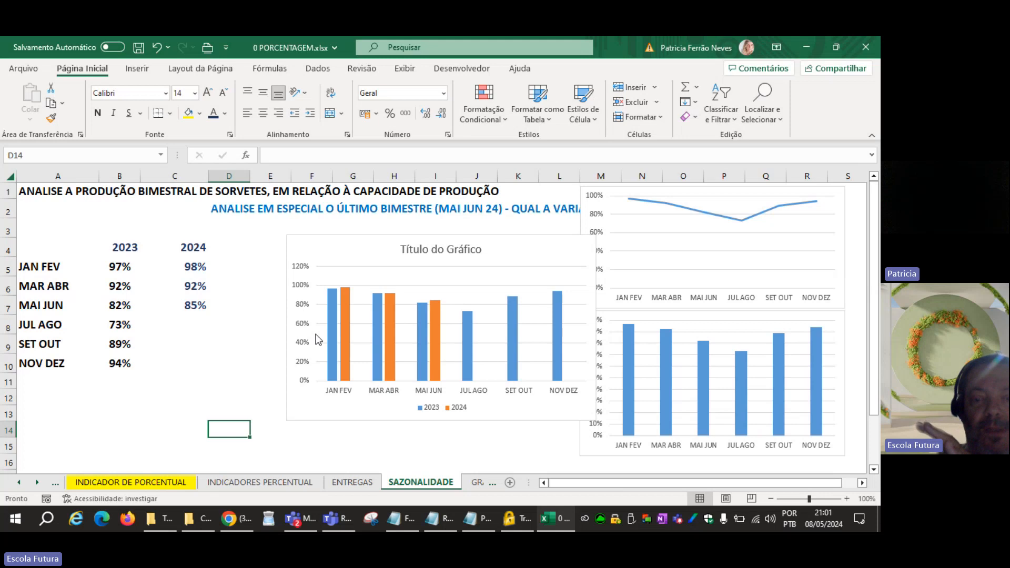
pyautogui.click(434, 416)
pyautogui.press('Delete')
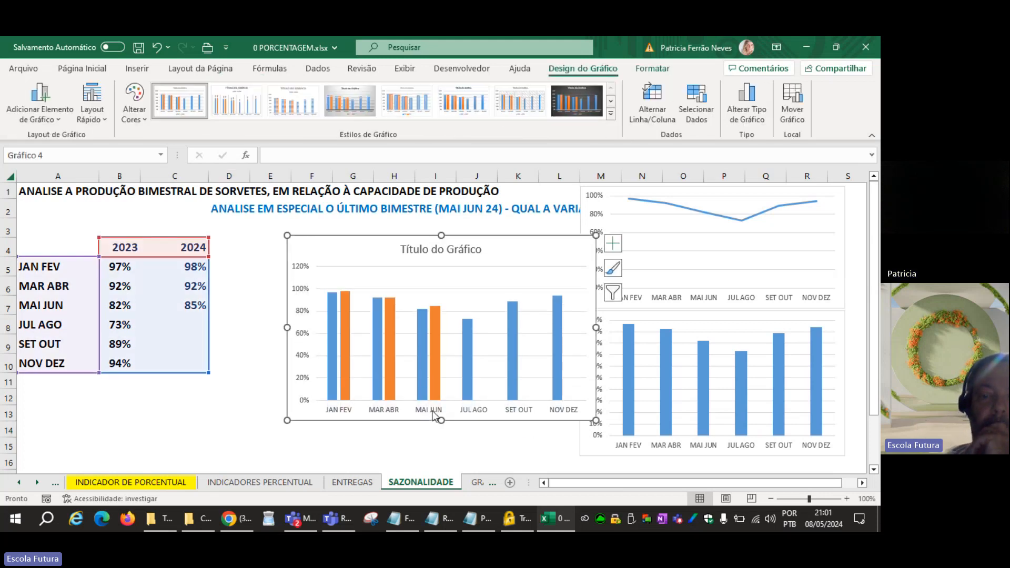
# Step: Set the vertical axis limits of the 2023/2024 column chart to minimum 0 and maximum 1
pyautogui.rightClick(302, 293)
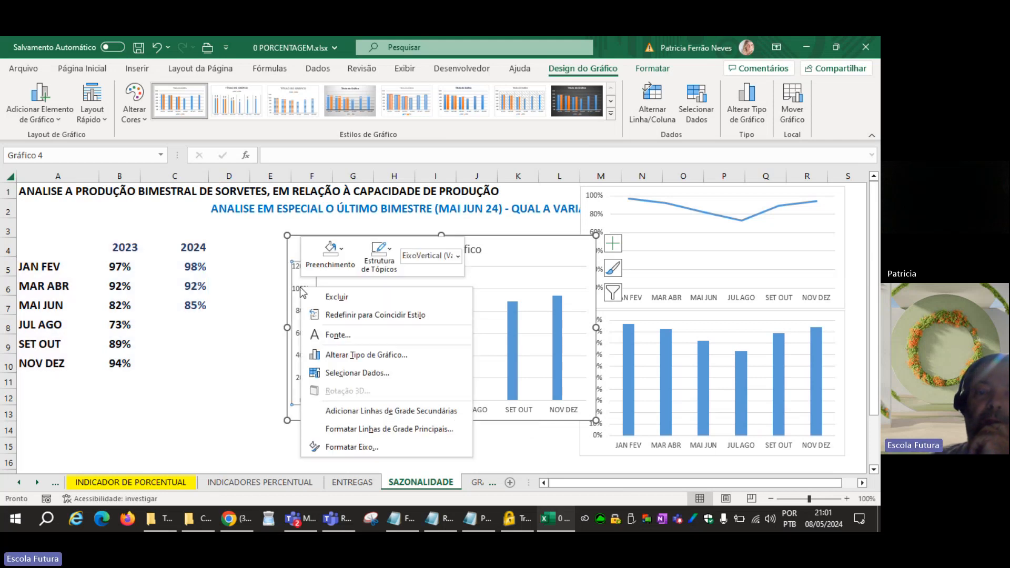
pyautogui.click(363, 447)
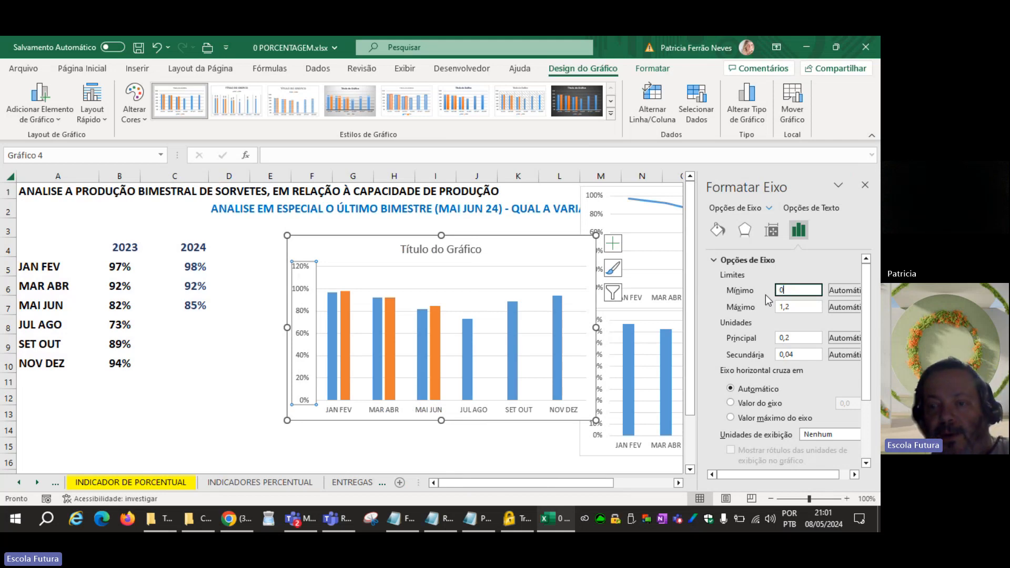
pyautogui.click(782, 306)
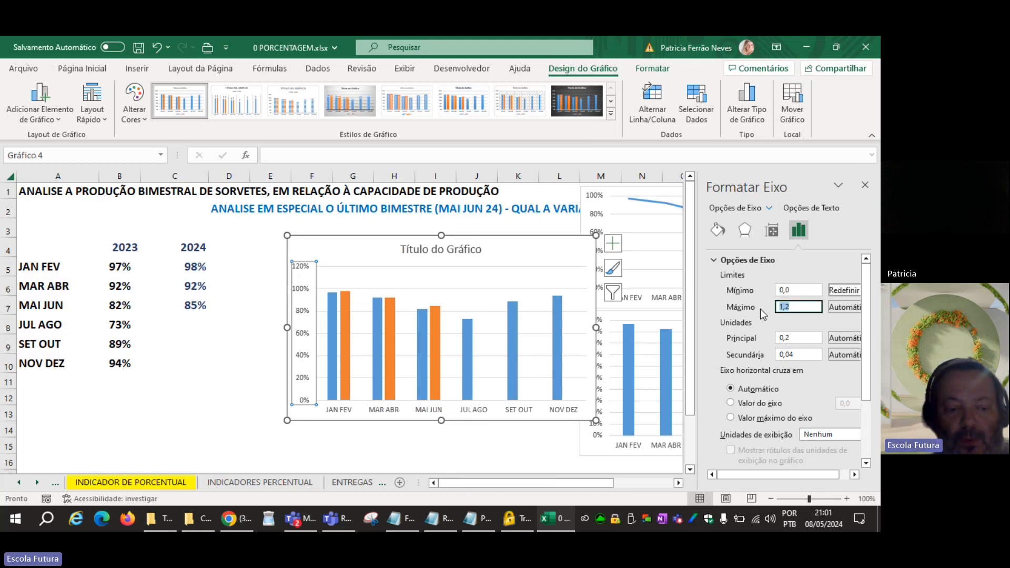
pyautogui.click(865, 185)
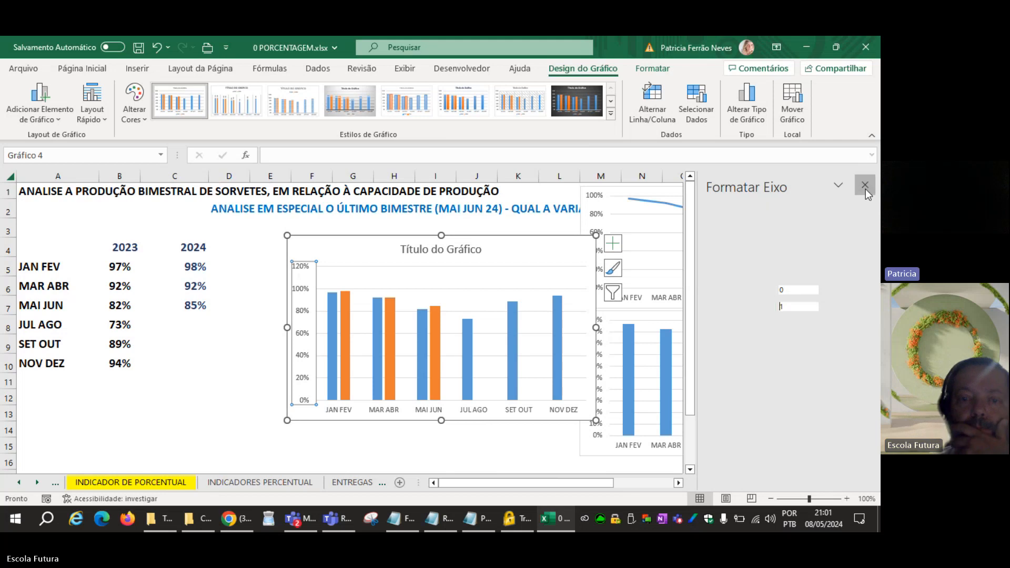
pyautogui.click(484, 453)
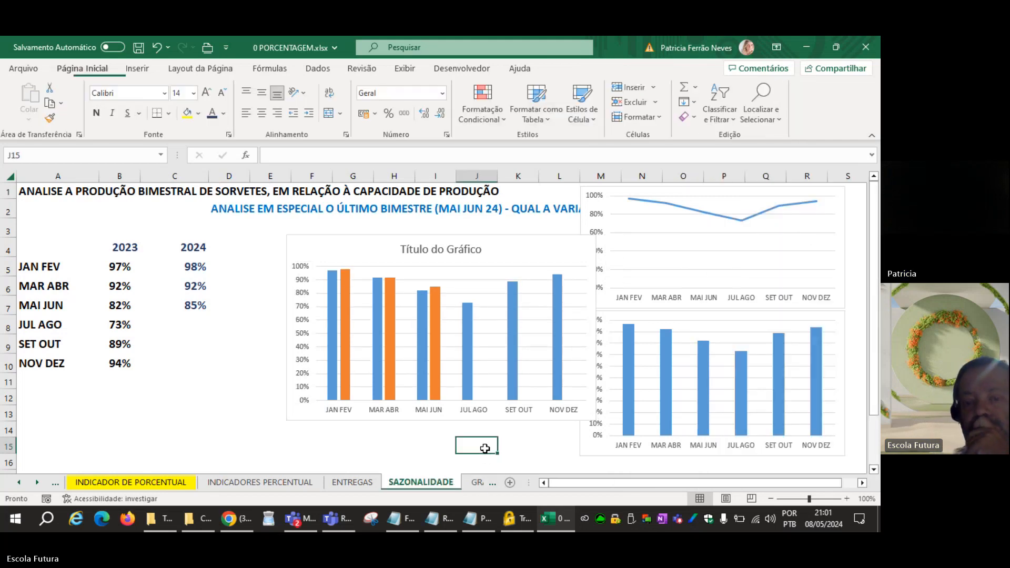
# Step: Move the 2023/2024 column chart closer to the data table so it no longer overlaps the two older charts
pyautogui.click(573, 314)
pyautogui.click(573, 314)
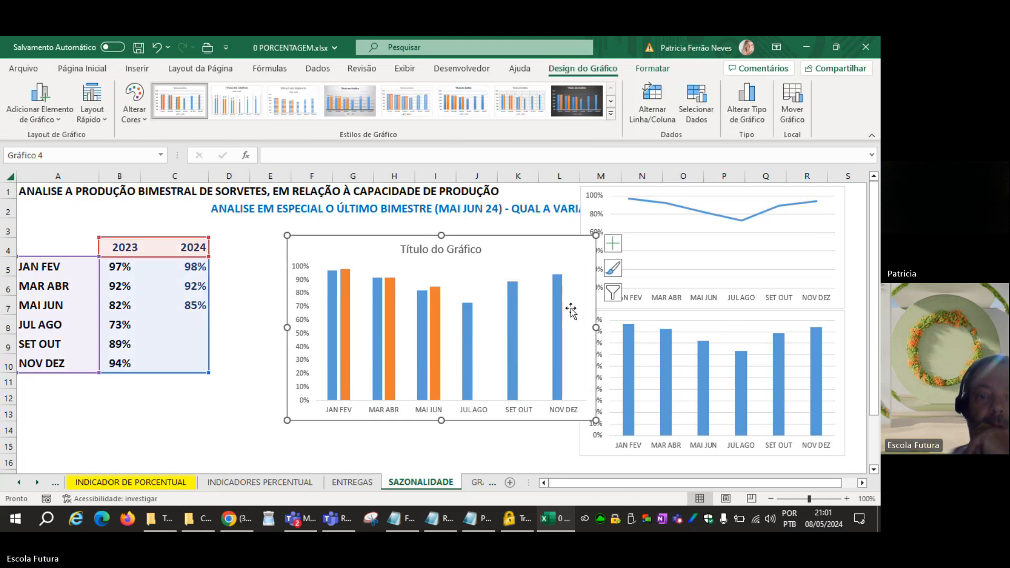
pyautogui.click(257, 346)
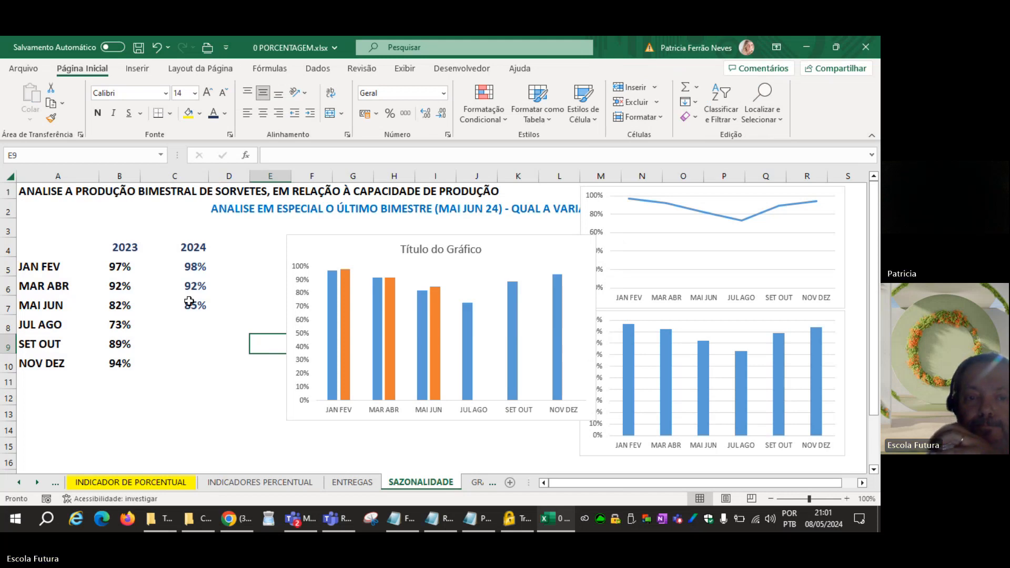
pyautogui.click(325, 238)
pyautogui.moveTo(325, 238); pyautogui.dragTo(279, 219)
pyautogui.click(198, 415)
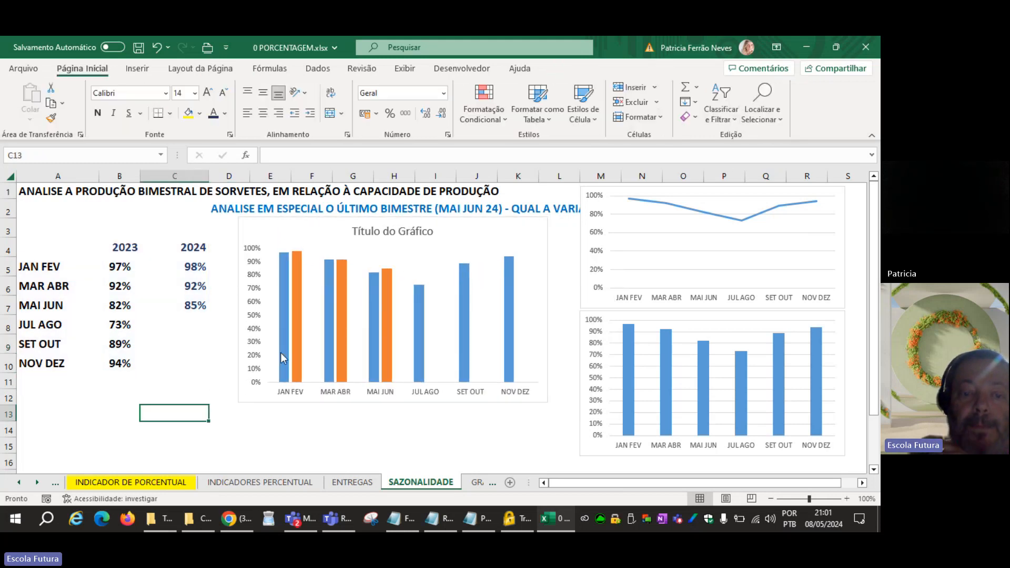
# Step: Remove the shape fill from the 2023 series columns in the clustered column chart
pyautogui.click(297, 351)
pyautogui.click(299, 351)
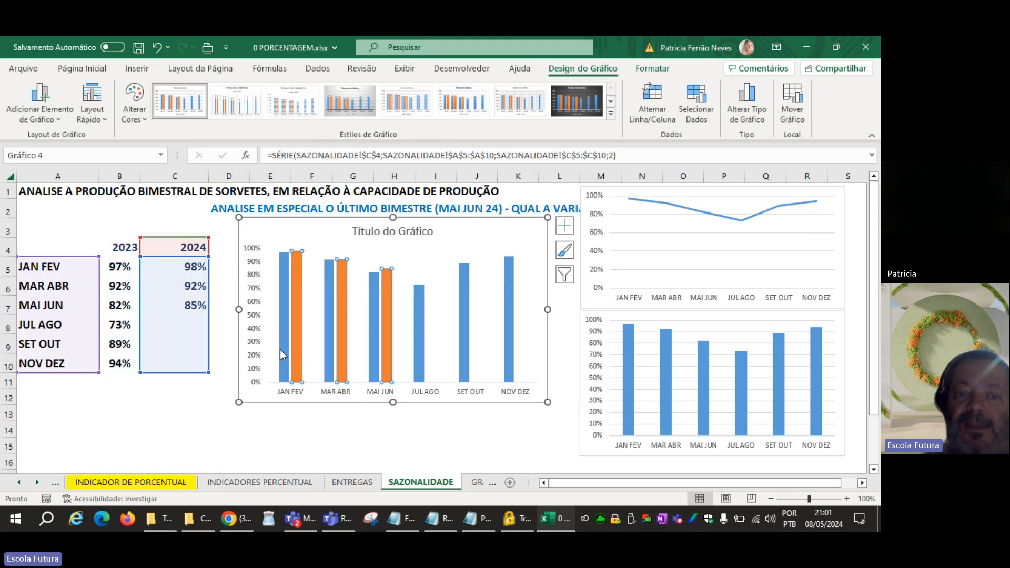
pyautogui.click(282, 354)
pyautogui.click(298, 353)
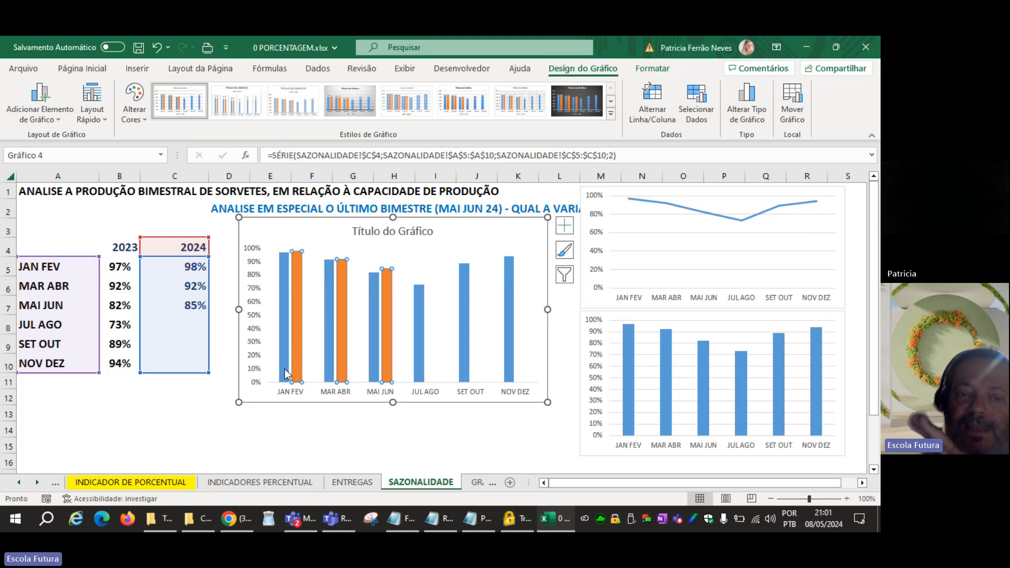
pyautogui.click(285, 373)
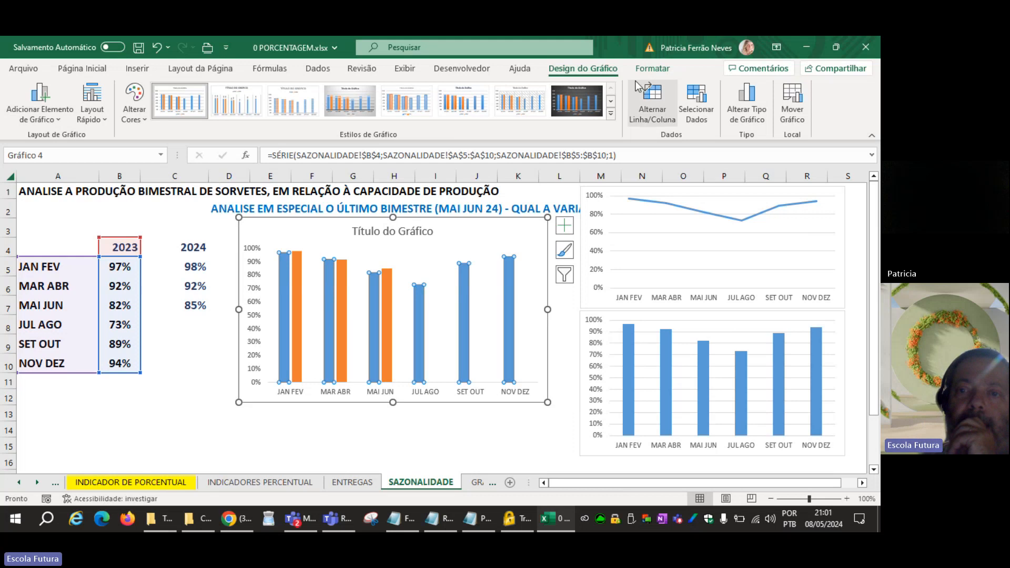
pyautogui.click(652, 69)
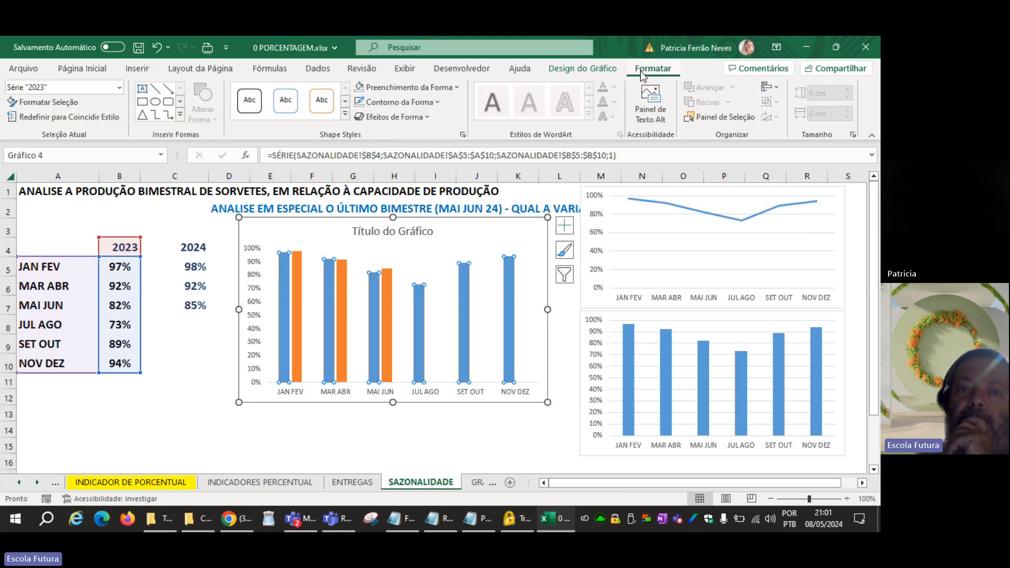
pyautogui.click(446, 91)
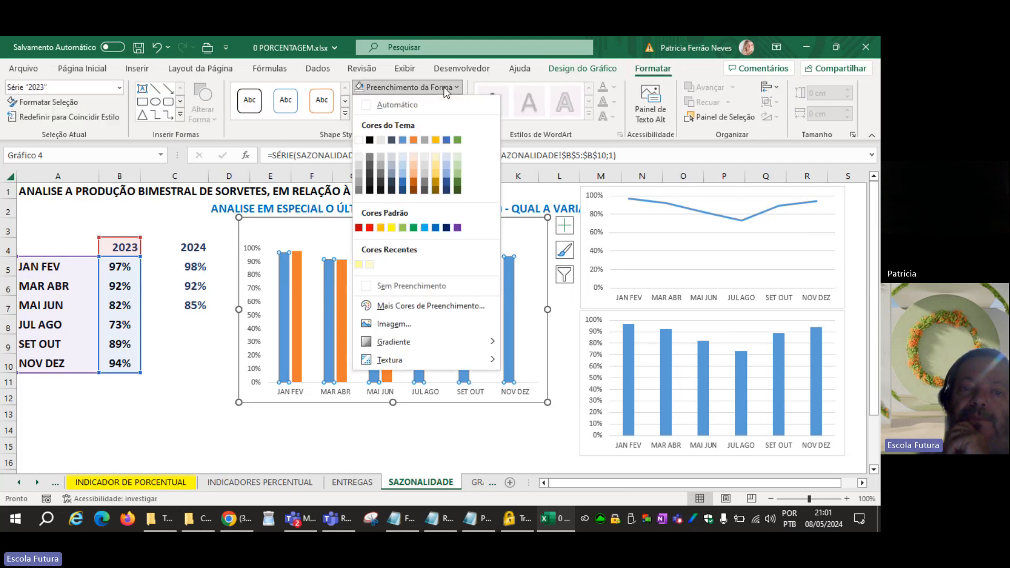
pyautogui.click(394, 286)
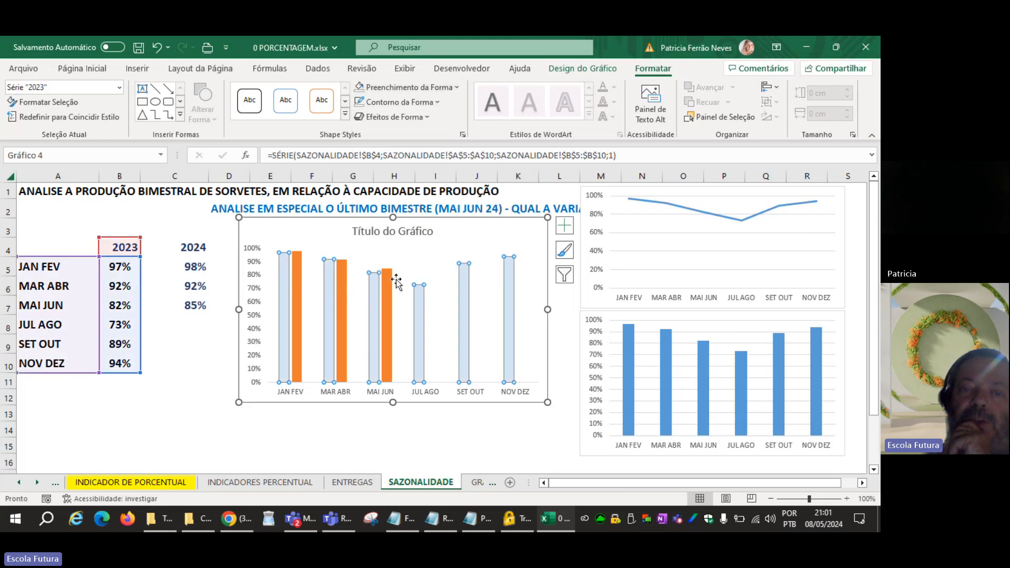
# Step: Try a red outline on the 2023 columns, replace it with dark blue, and open the outline's dash style choices
pyautogui.click(440, 102)
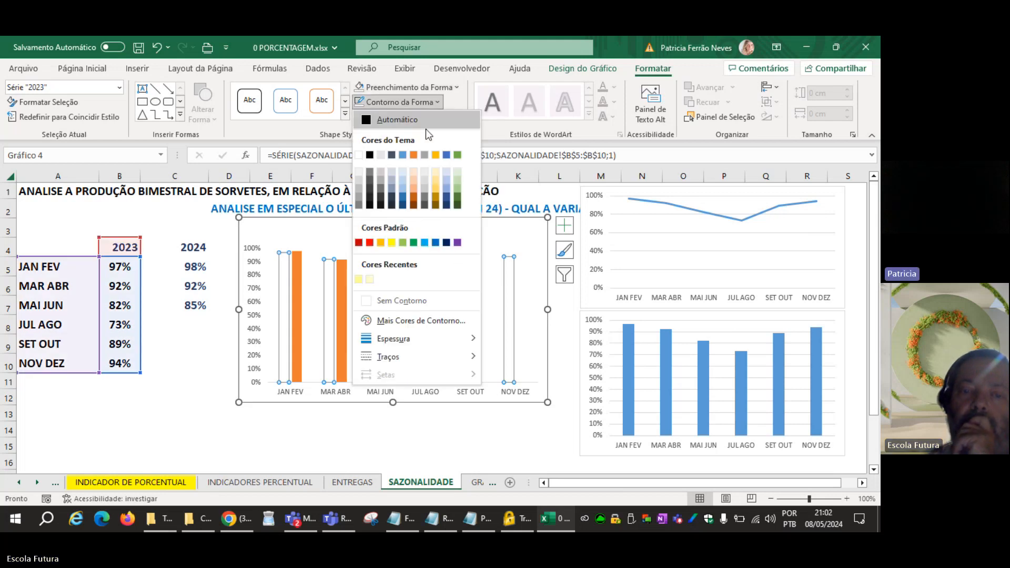
pyautogui.click(371, 243)
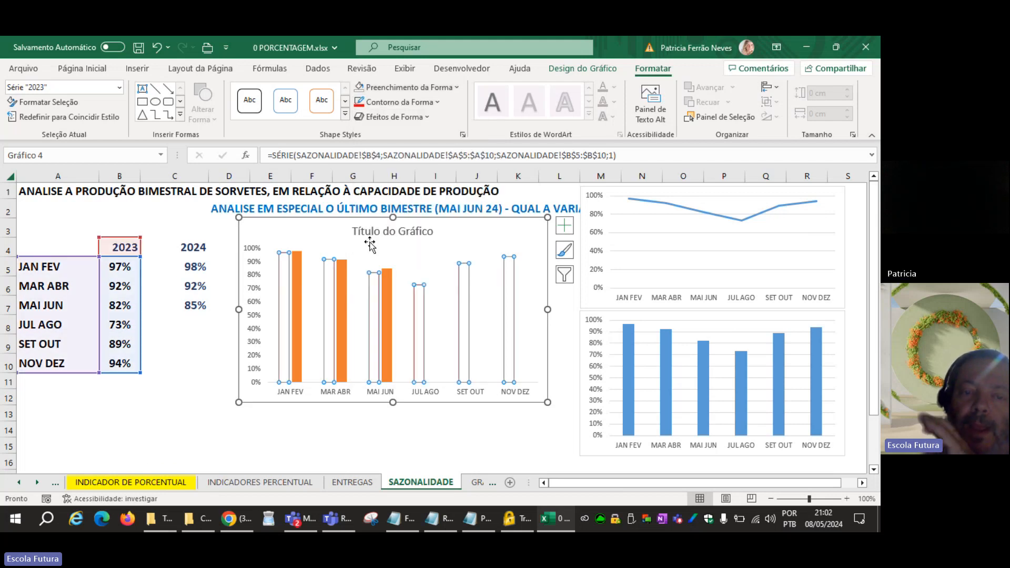
pyautogui.click(440, 102)
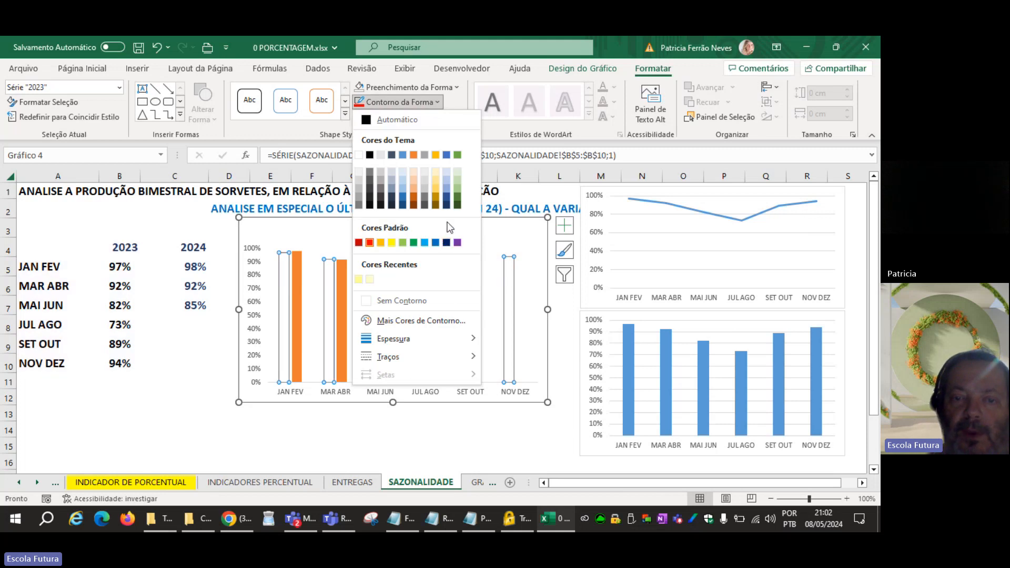
pyautogui.click(446, 204)
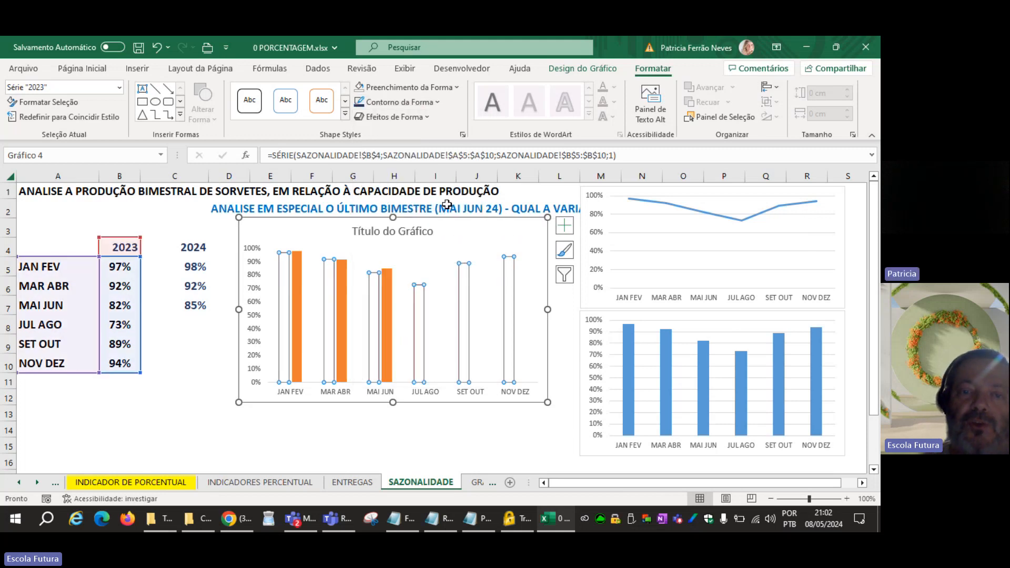
pyautogui.click(439, 105)
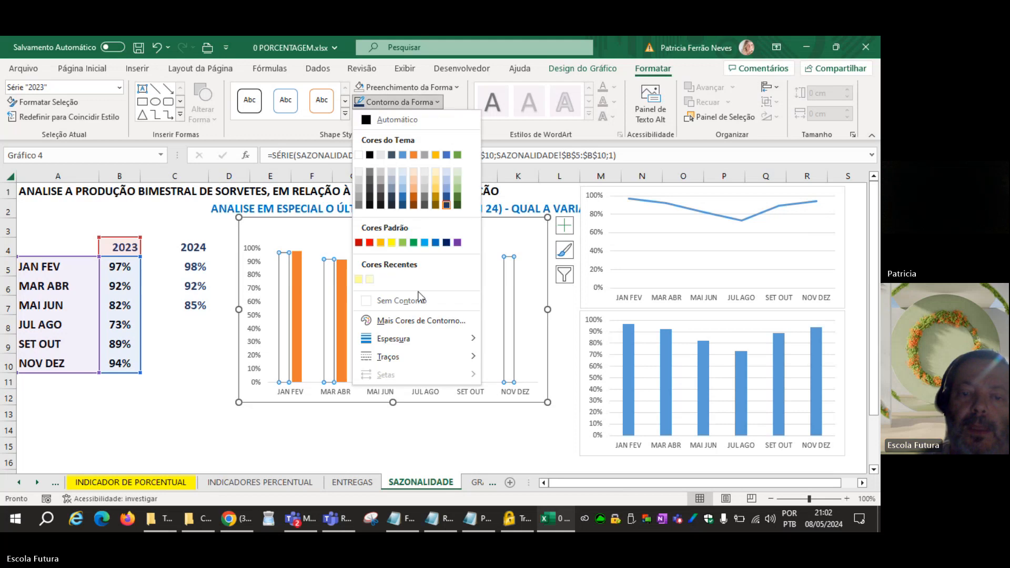
pyautogui.moveTo(412, 352)
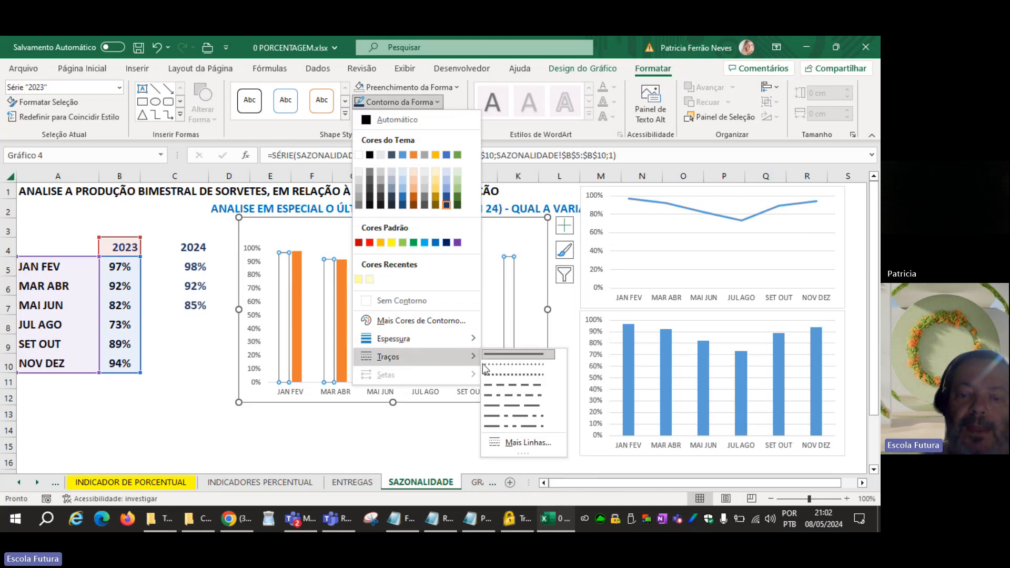
# Step: Give the 2023 series columns a square-dot outline with a 2¼ pt thickness
pyautogui.click(499, 372)
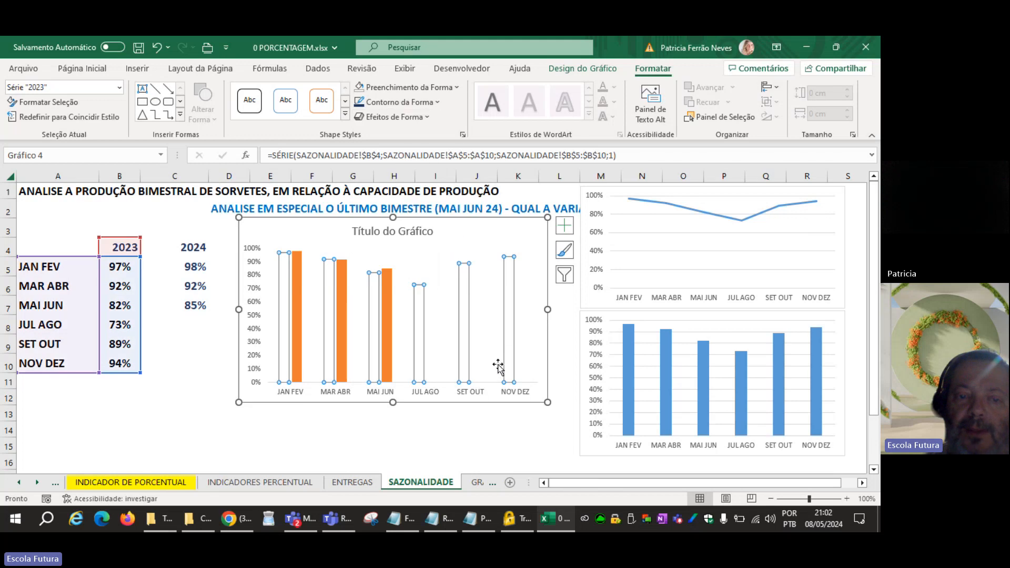
pyautogui.click(438, 102)
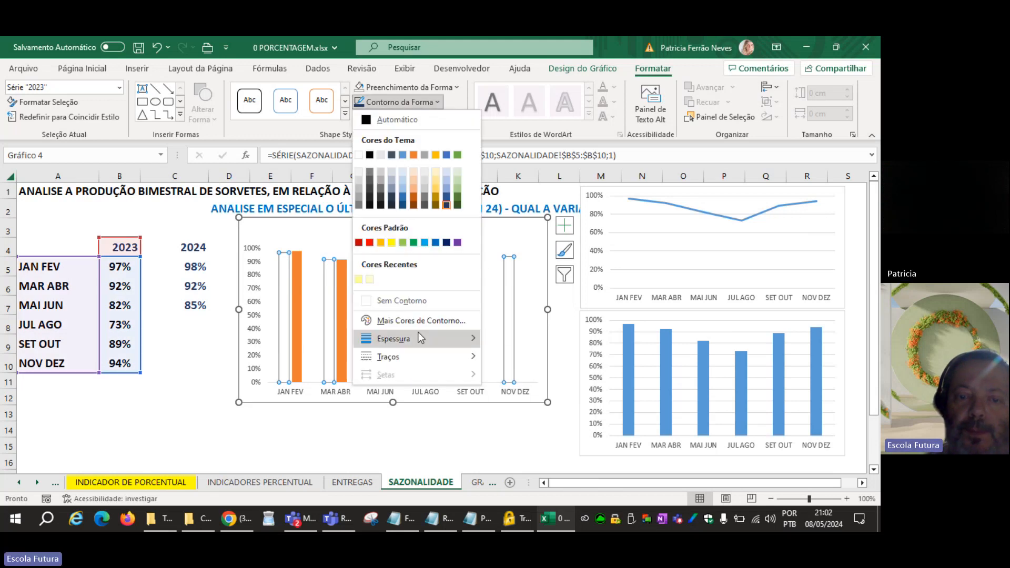
pyautogui.moveTo(421, 345)
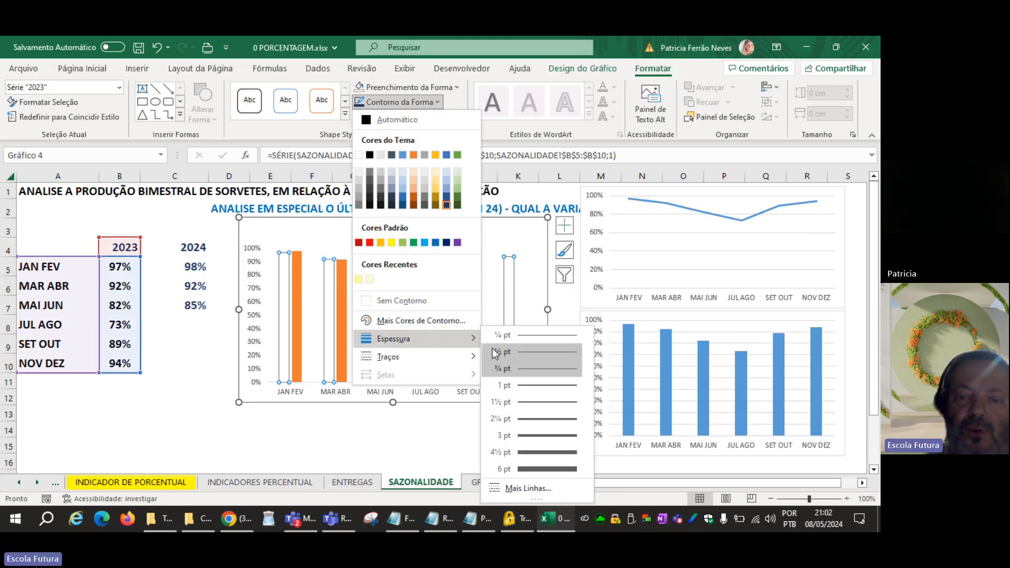
pyautogui.click(515, 417)
pyautogui.click(205, 412)
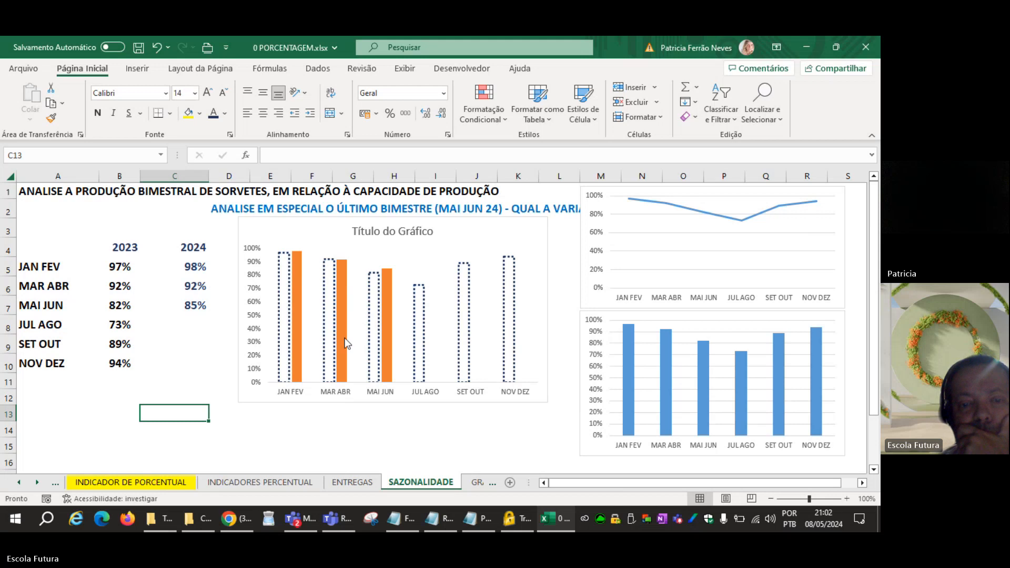
# Step: Format the 2024 data series with a gap width of 50% and a series overlap of 100%
pyautogui.click(389, 300)
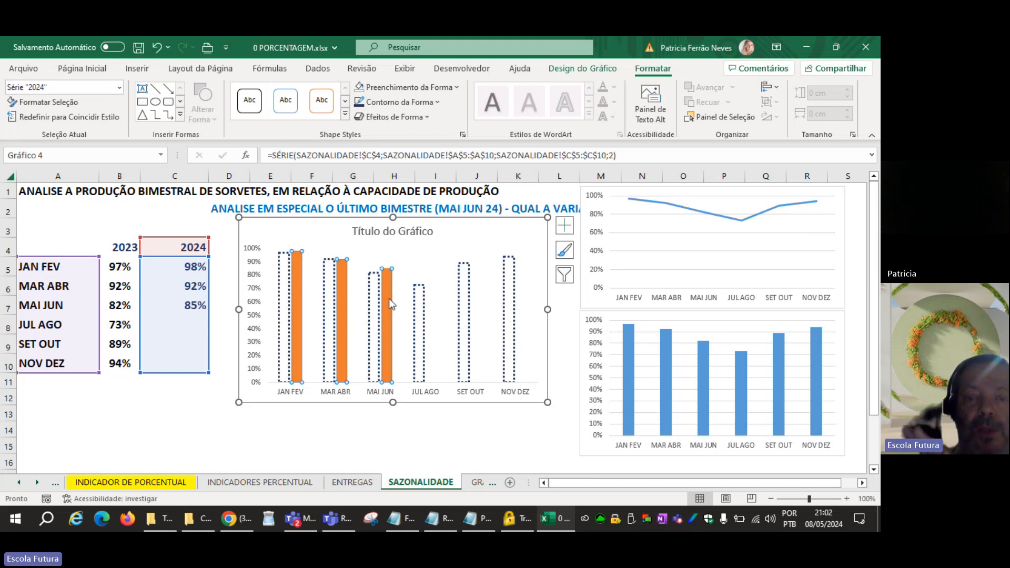
pyautogui.rightClick(390, 298)
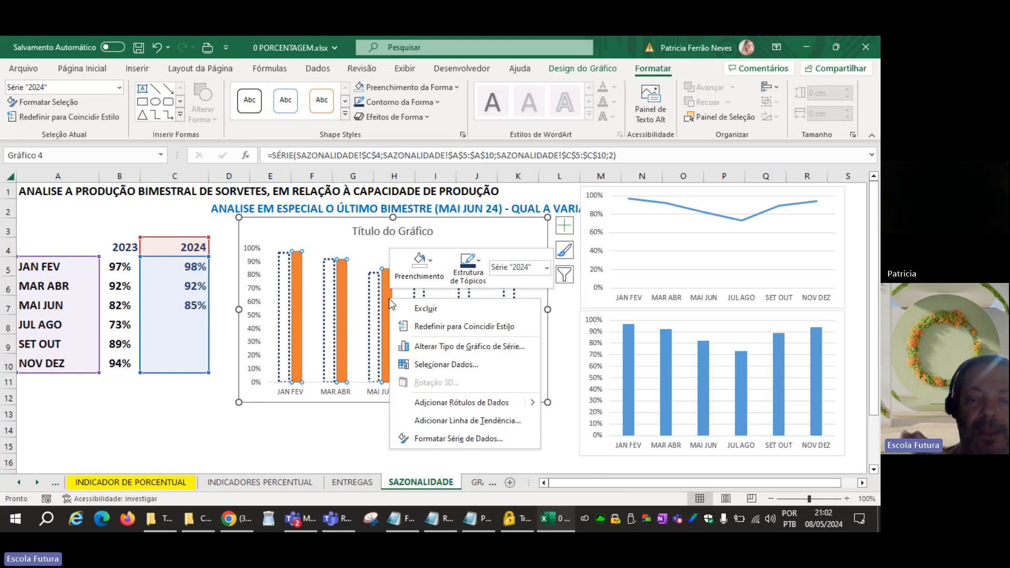
pyautogui.click(449, 439)
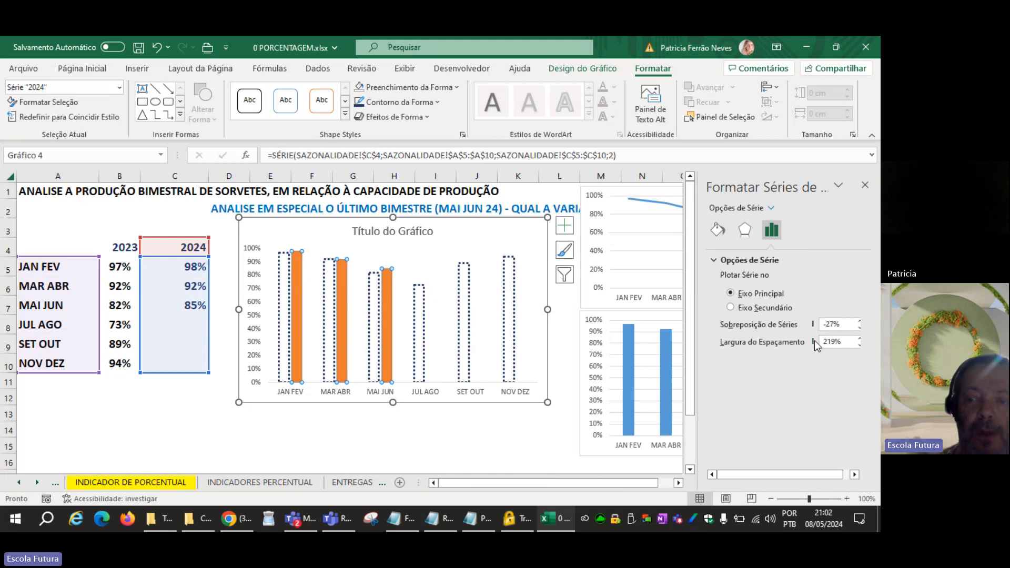
pyautogui.moveTo(843, 343); pyautogui.dragTo(814, 350)
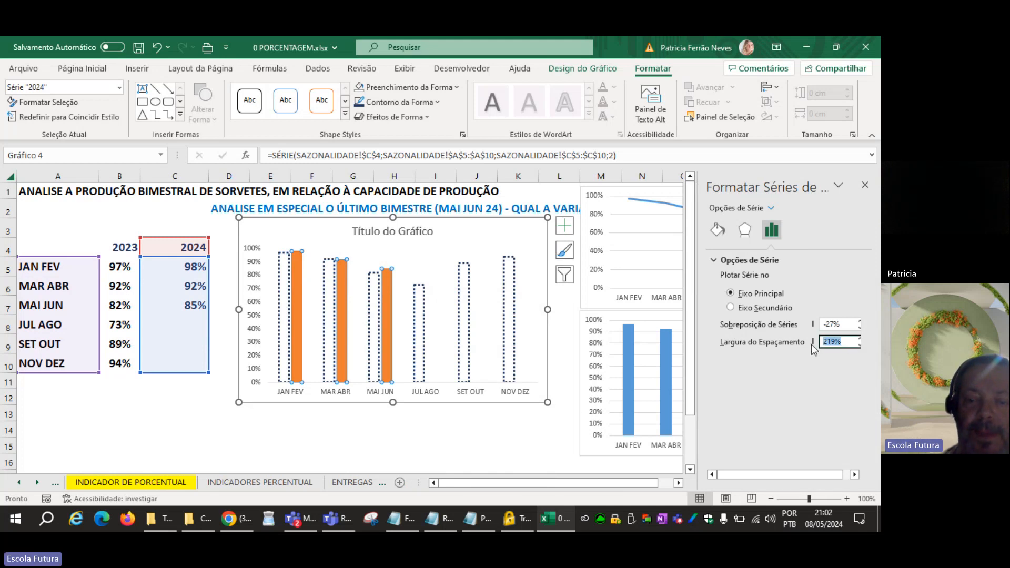
pyautogui.write('50')
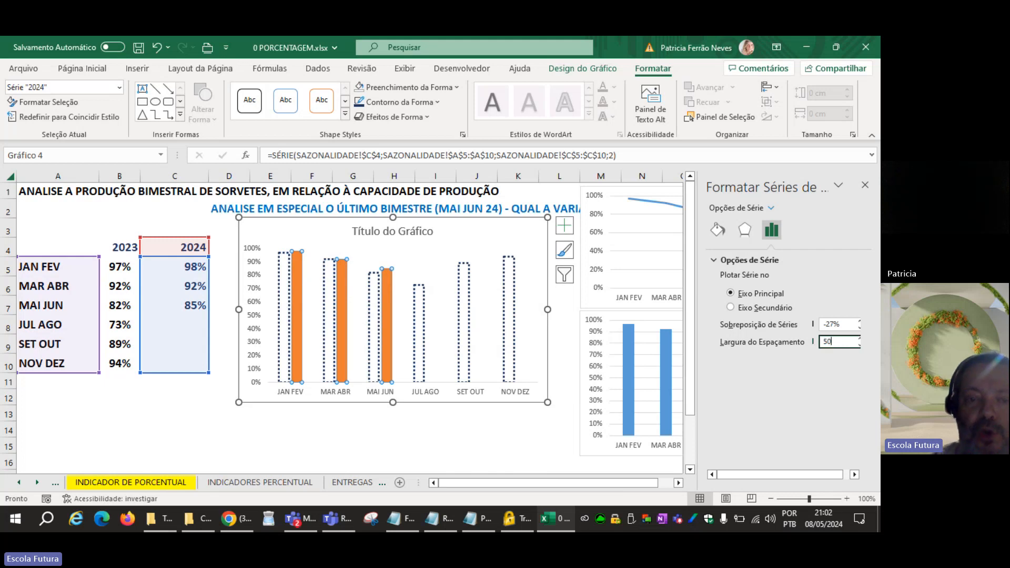
pyautogui.press('Return')
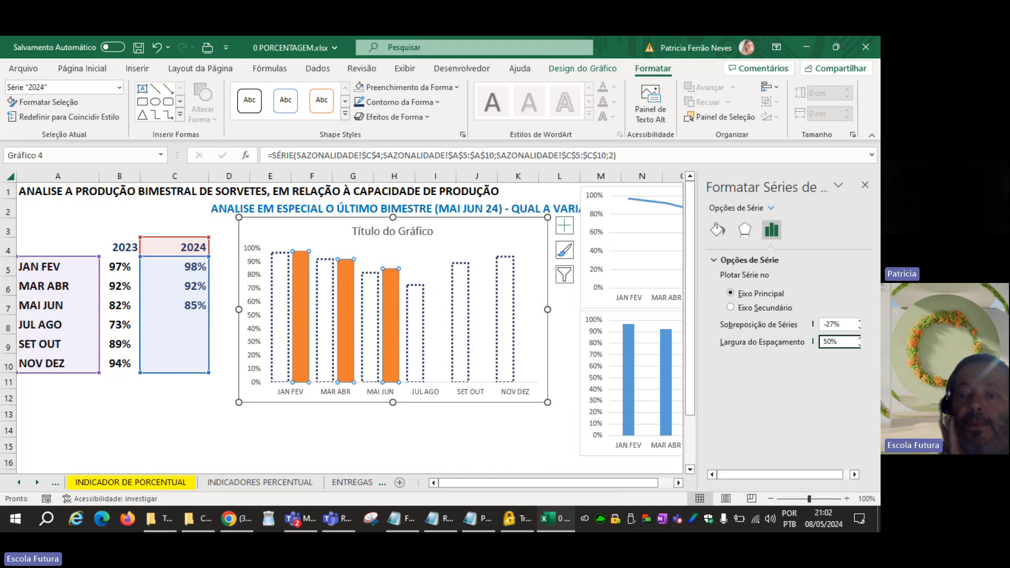
pyautogui.moveTo(812, 325); pyautogui.dragTo(823, 328)
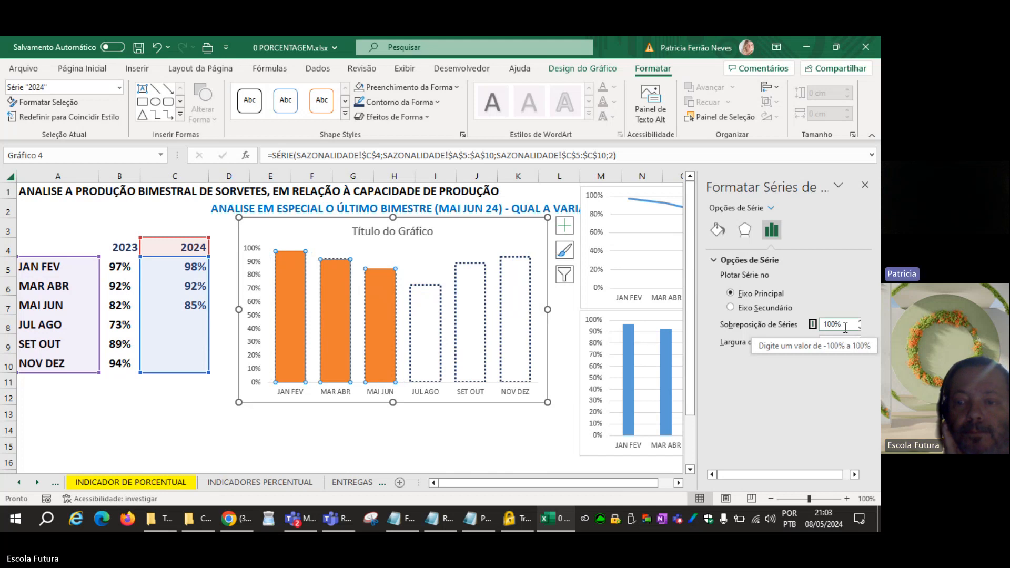
pyautogui.click(514, 441)
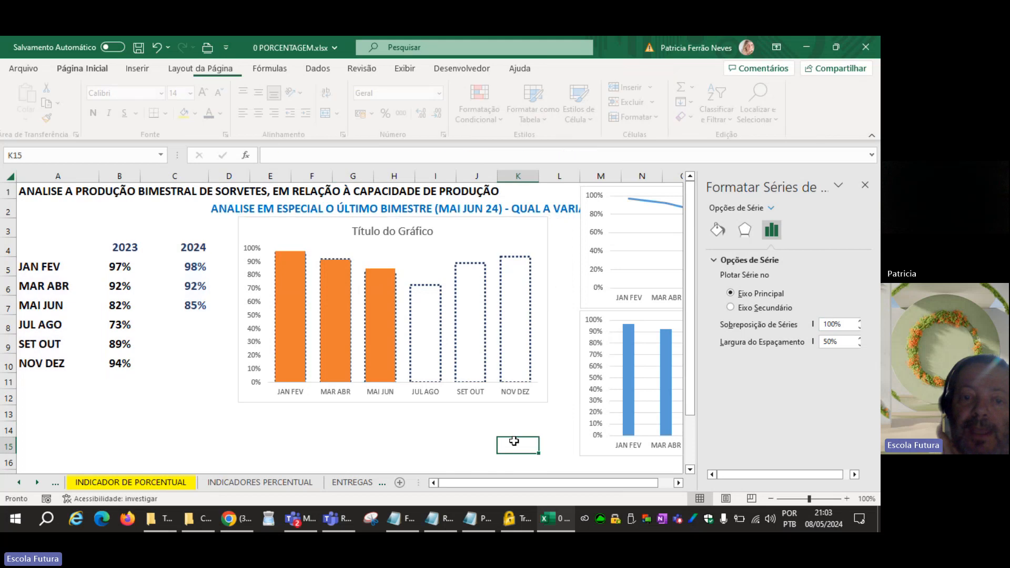
# Step: Reorder the chart's data source so the 2024 series comes before the 2023 series
pyautogui.click(377, 320)
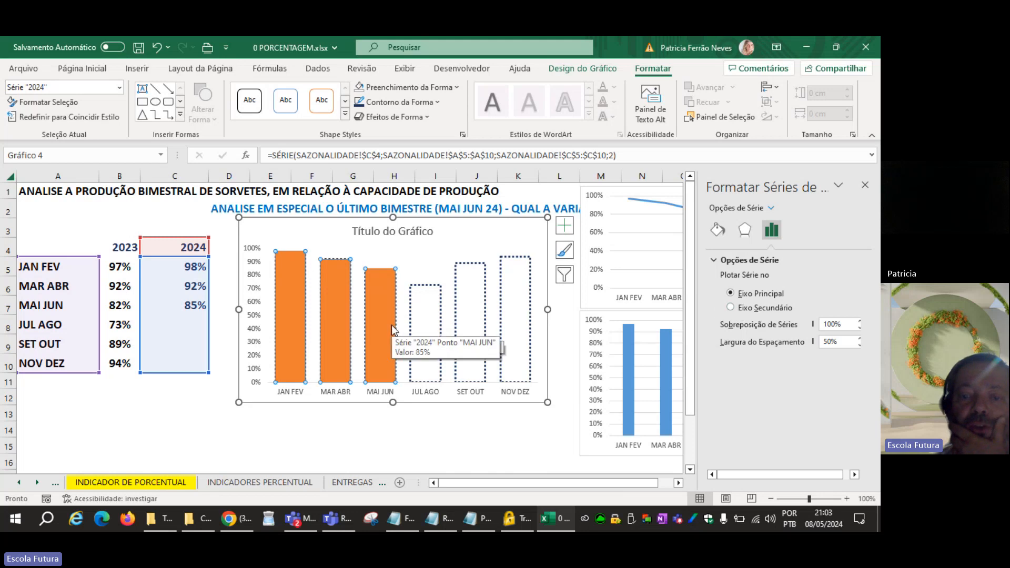
pyautogui.rightClick(435, 262)
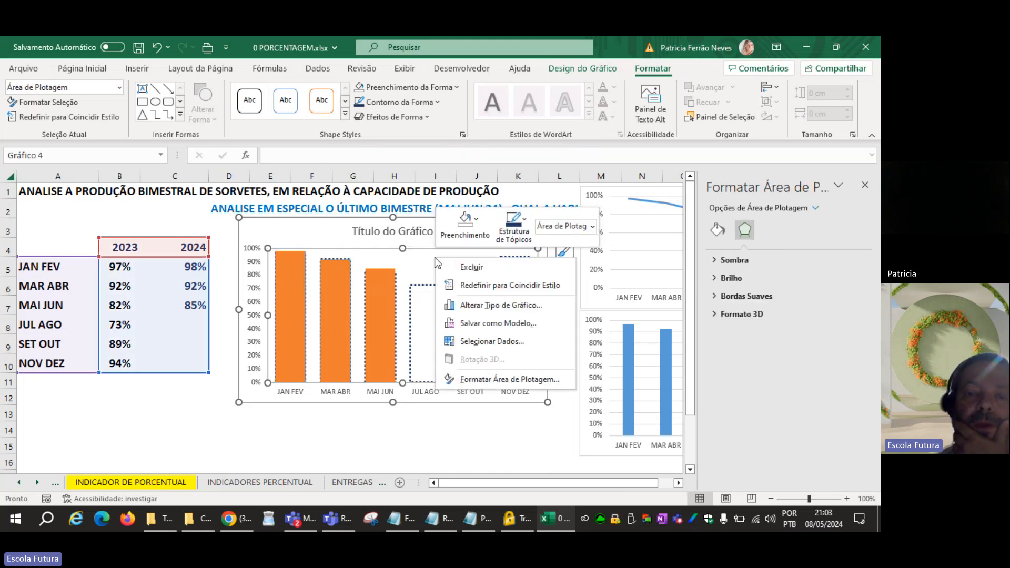
pyautogui.click(465, 341)
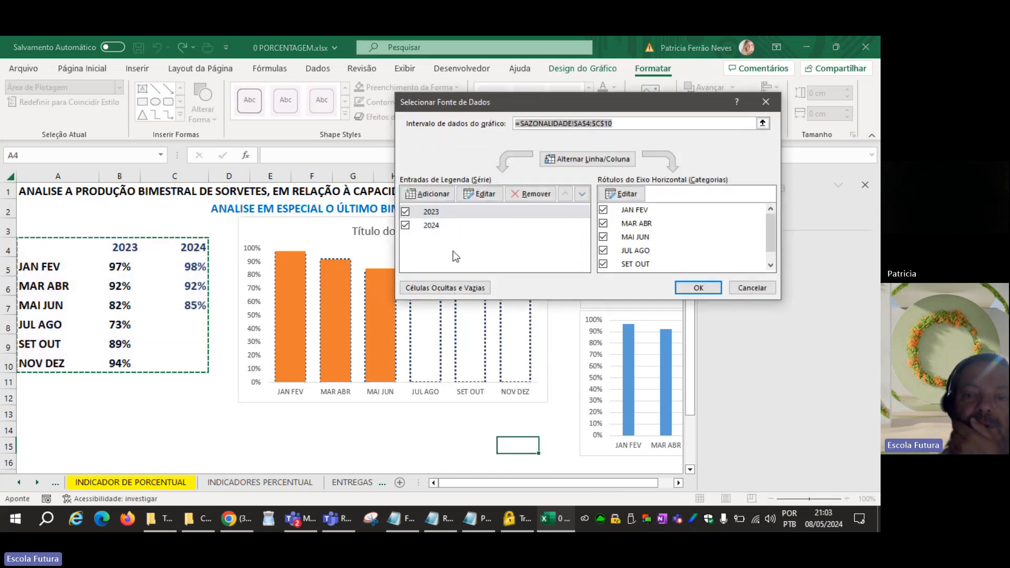
pyautogui.click(429, 227)
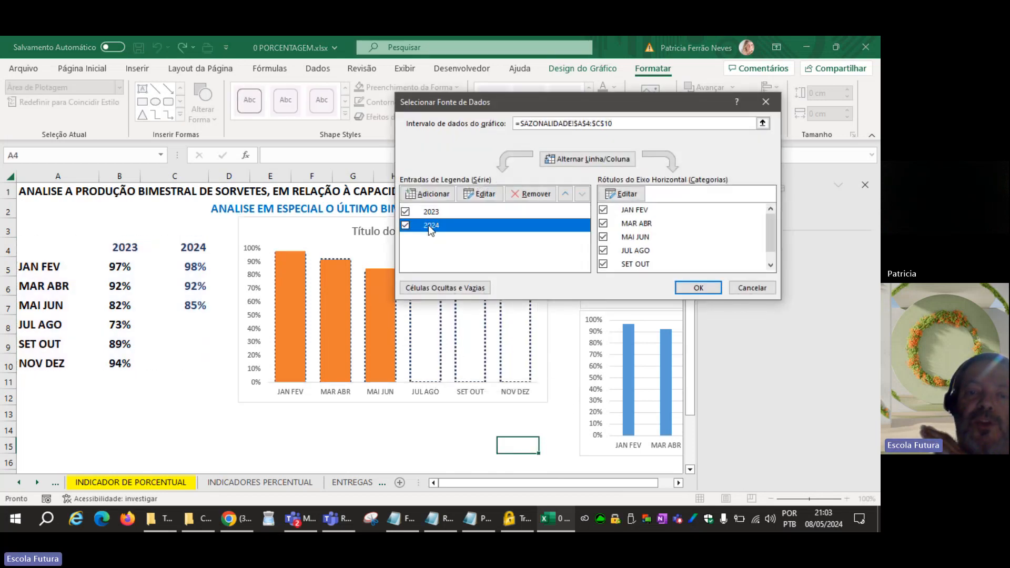
pyautogui.click(564, 198)
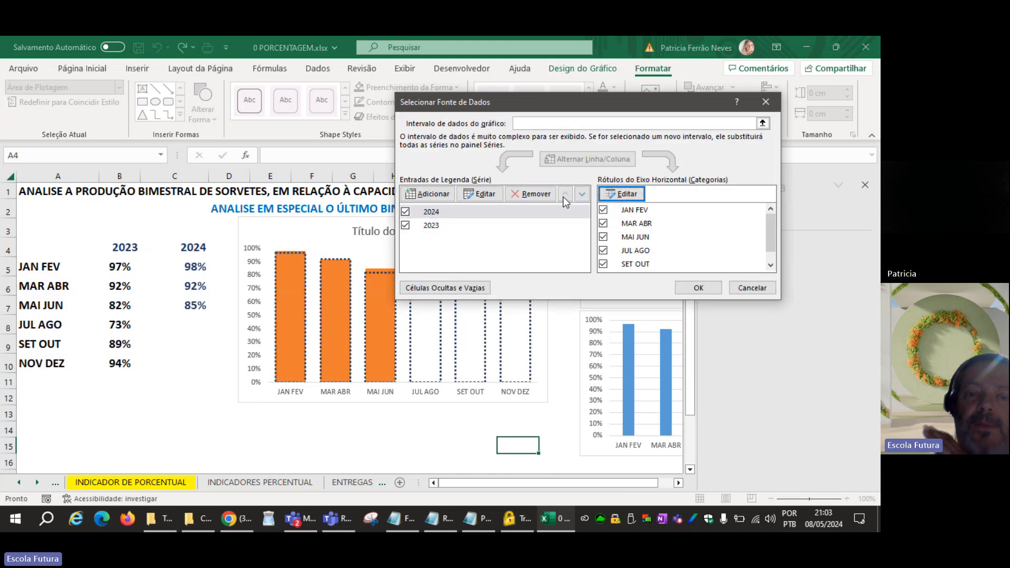
pyautogui.click(698, 288)
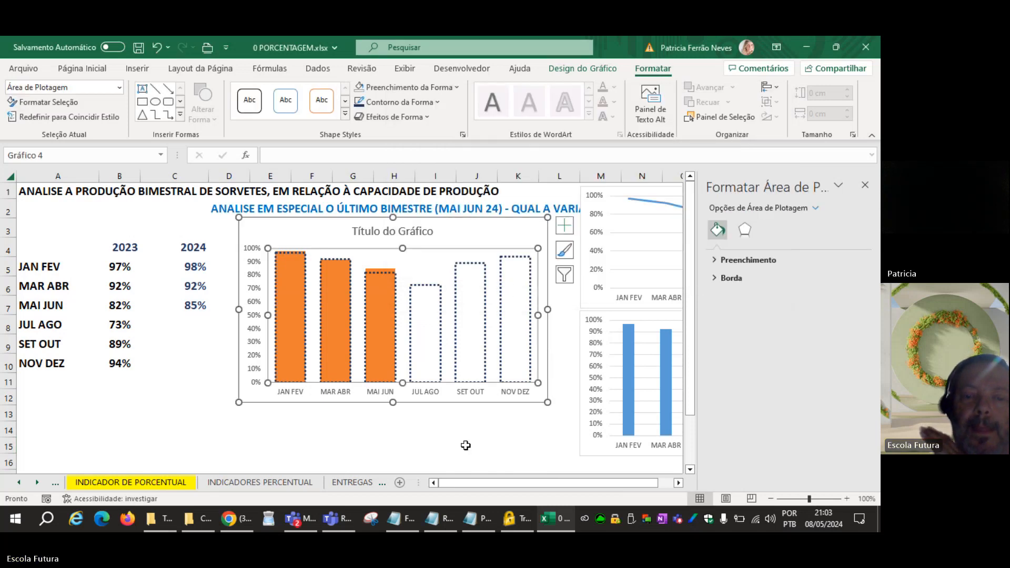
pyautogui.click(466, 446)
# Step: Fill the 2024 series columns with the gold theme color
pyautogui.click(378, 324)
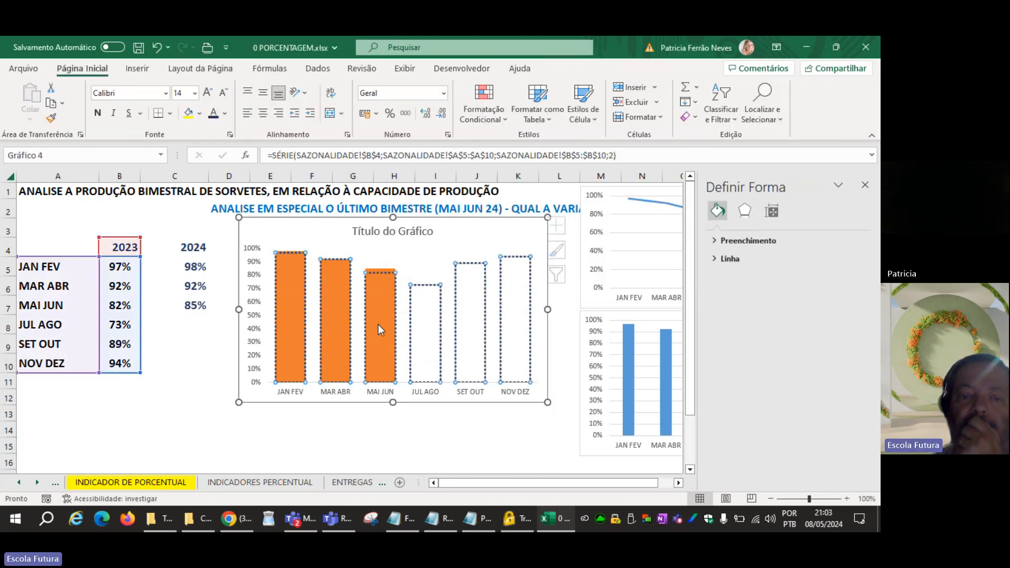
pyautogui.click(382, 272)
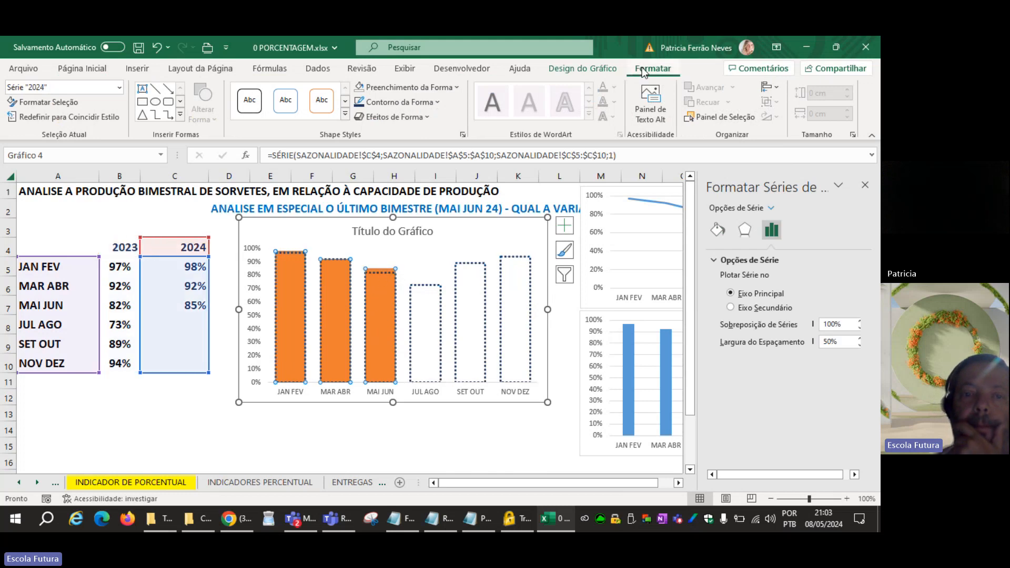
pyautogui.click(445, 88)
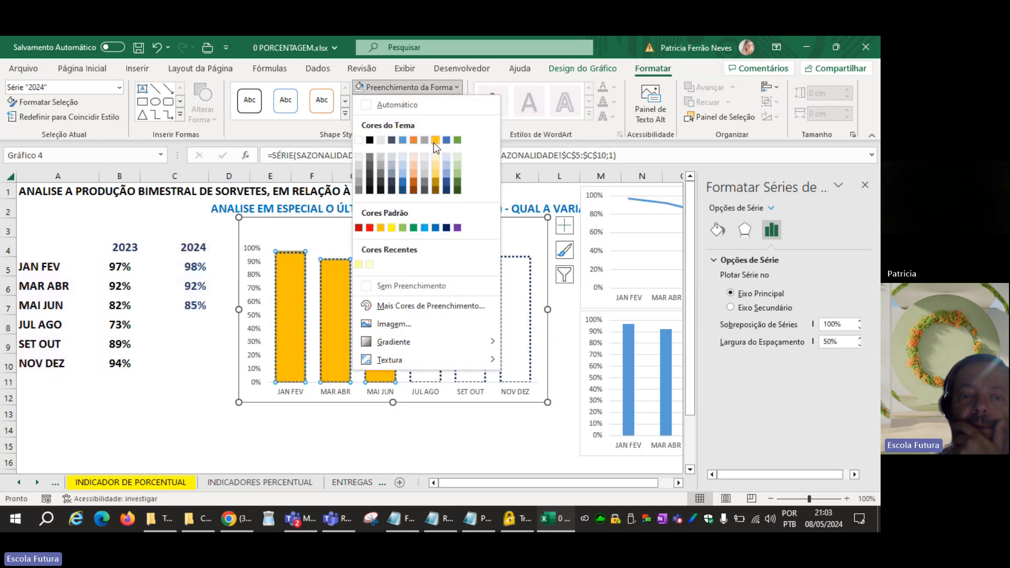
pyautogui.click(434, 141)
pyautogui.click(390, 436)
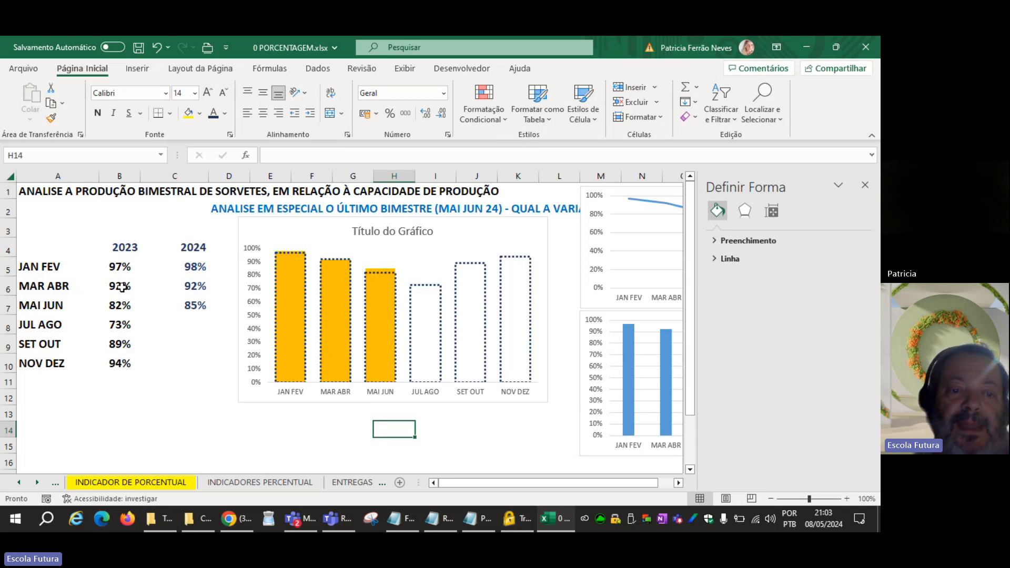
# Step: Compare the 2023 and 2024 percentages for MAR ABR, JAN FEV and MAI JUN with their overlapping chart columns
pyautogui.moveTo(122, 287); pyautogui.dragTo(195, 287)
pyautogui.moveTo(332, 264)
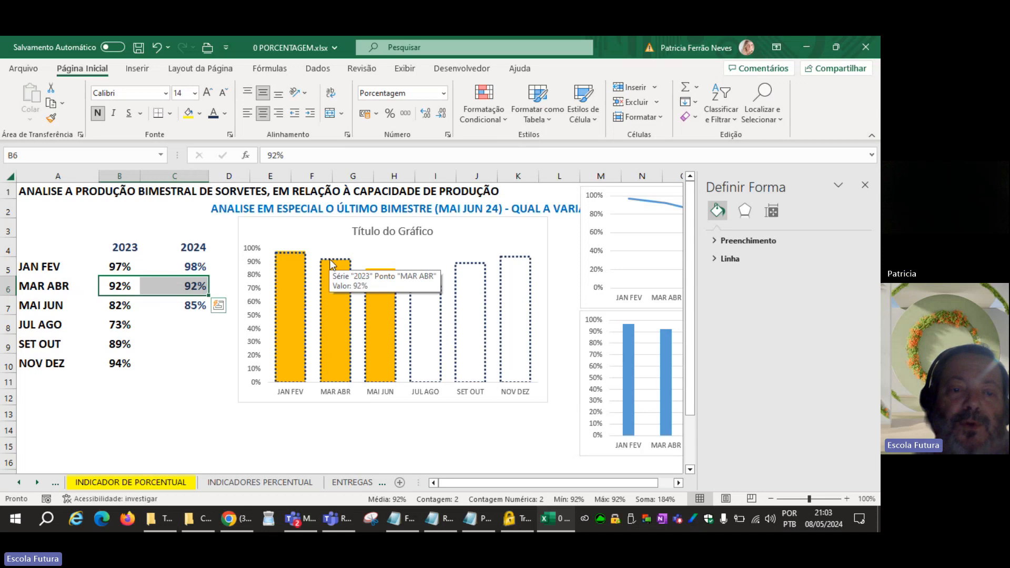
pyautogui.moveTo(129, 267); pyautogui.dragTo(170, 266)
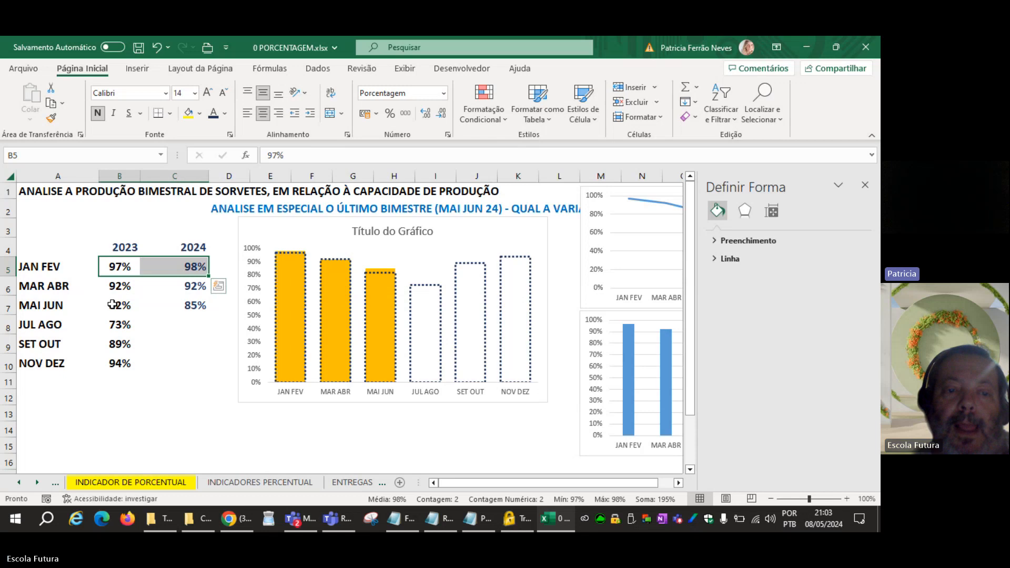
pyautogui.moveTo(108, 305); pyautogui.dragTo(176, 302)
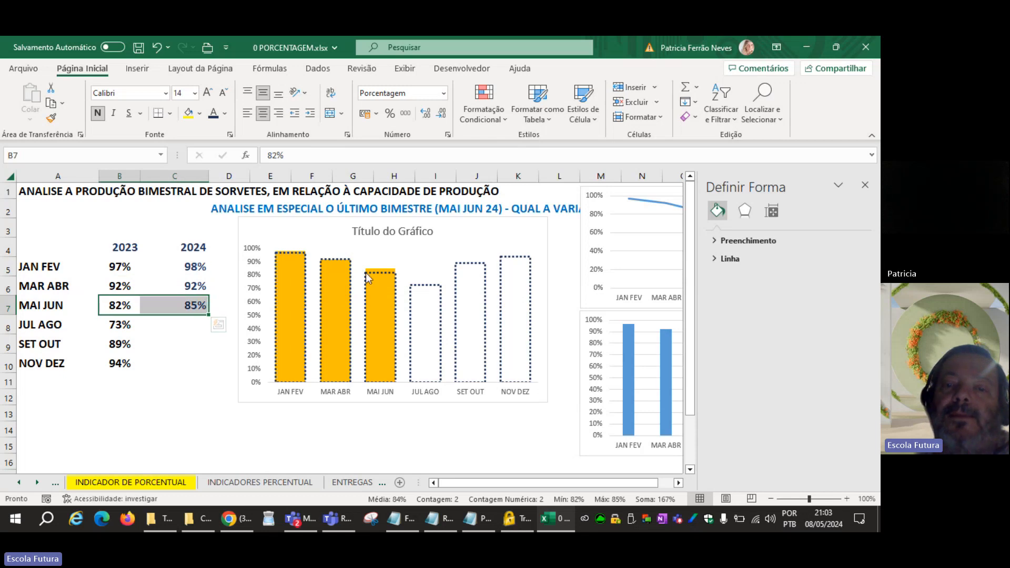
pyautogui.moveTo(368, 277)
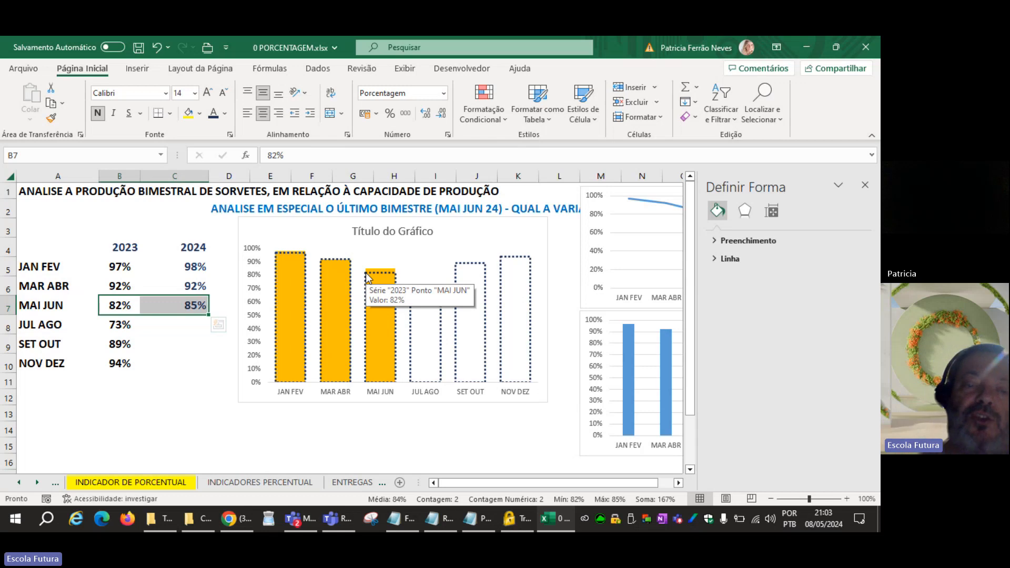
# Step: Set the minimum bound of the chart's vertical axis to 0,75
pyautogui.click(256, 322)
pyautogui.rightClick(258, 323)
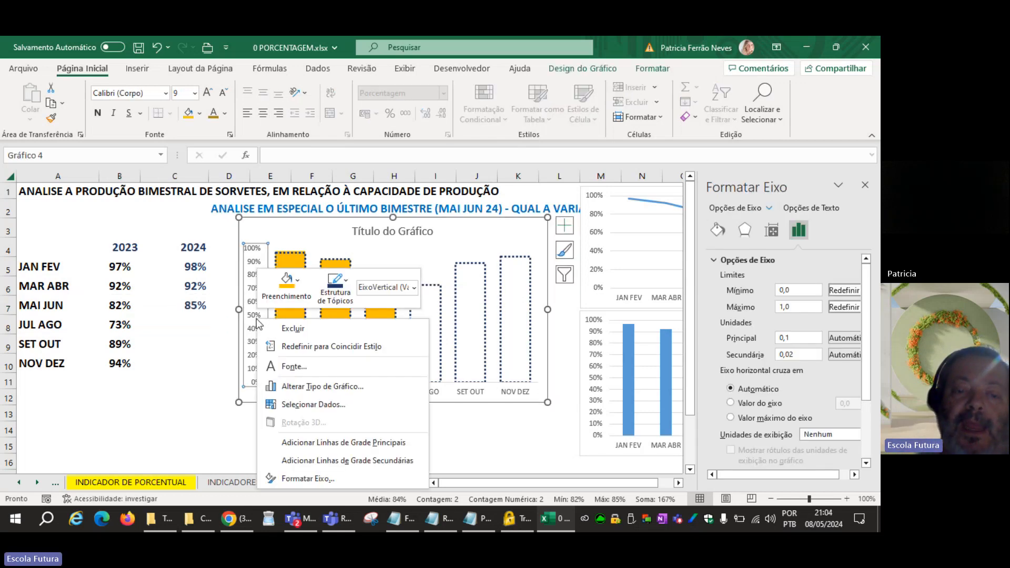
pyautogui.click(308, 479)
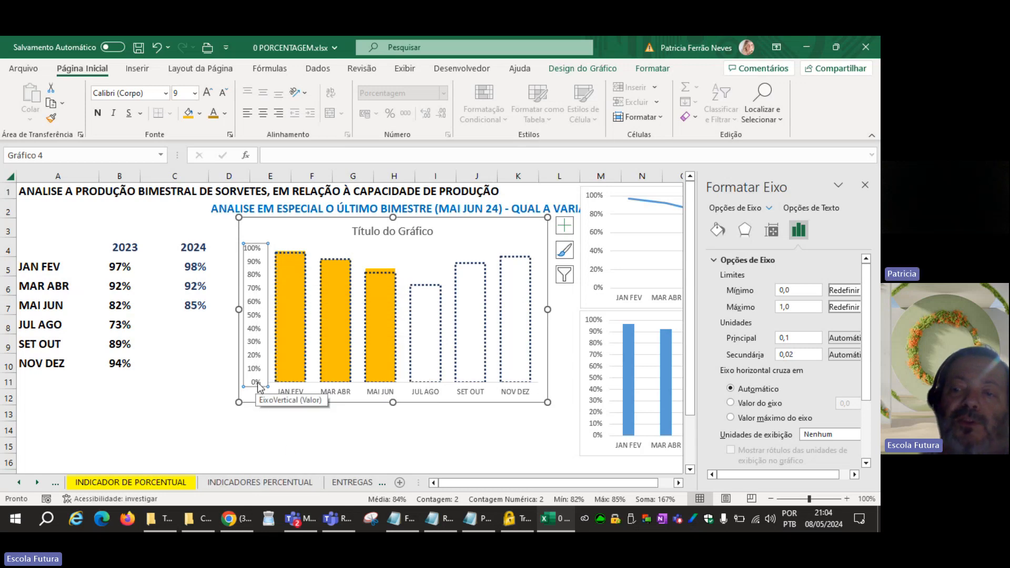
pyautogui.click(802, 291)
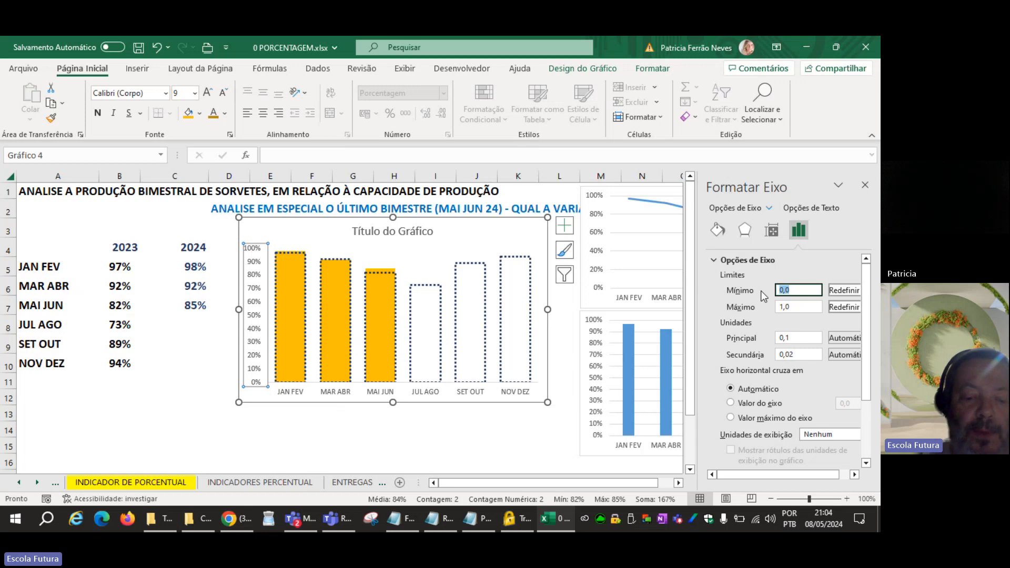
pyautogui.write('75')
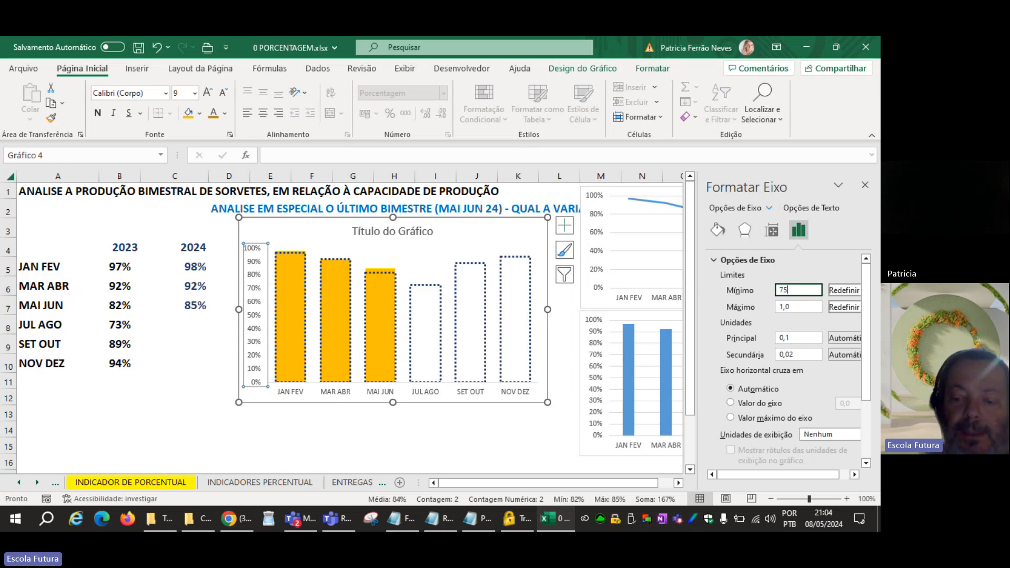
pyautogui.press('BackSpace')
pyautogui.press('BackSpace')
pyautogui.write('0,75')
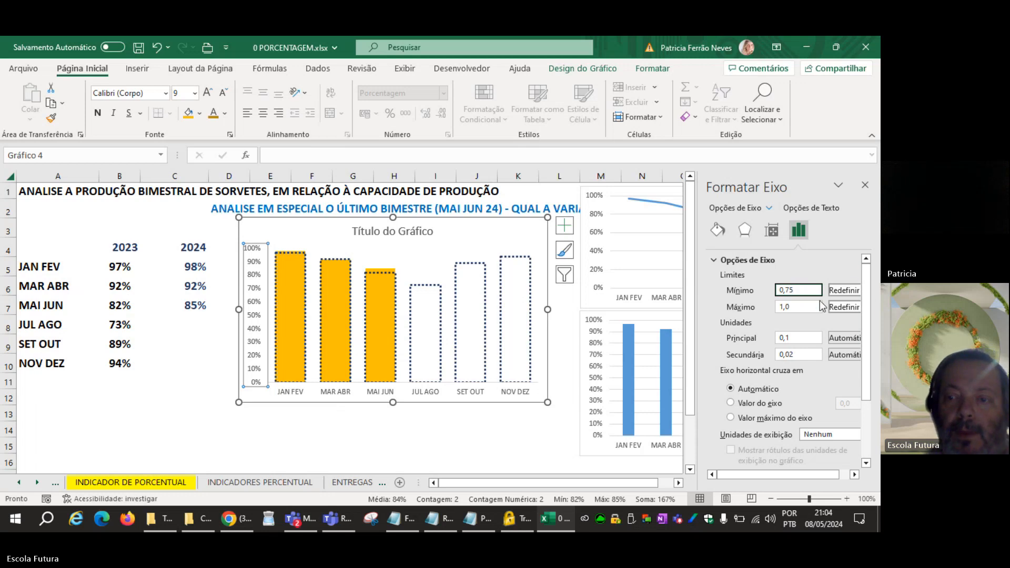
pyautogui.press('Tab')
pyautogui.click(412, 447)
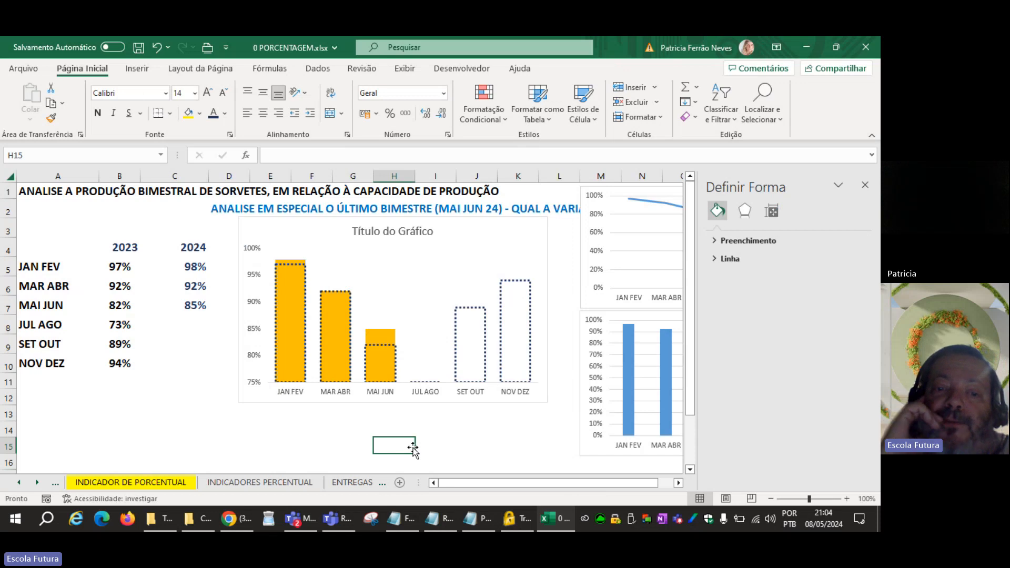
# Step: Compare the 2024 and 2023 series columns for JAN FEV and MAI JUN on the shortened vertical axis
pyautogui.click(291, 301)
pyautogui.click(378, 340)
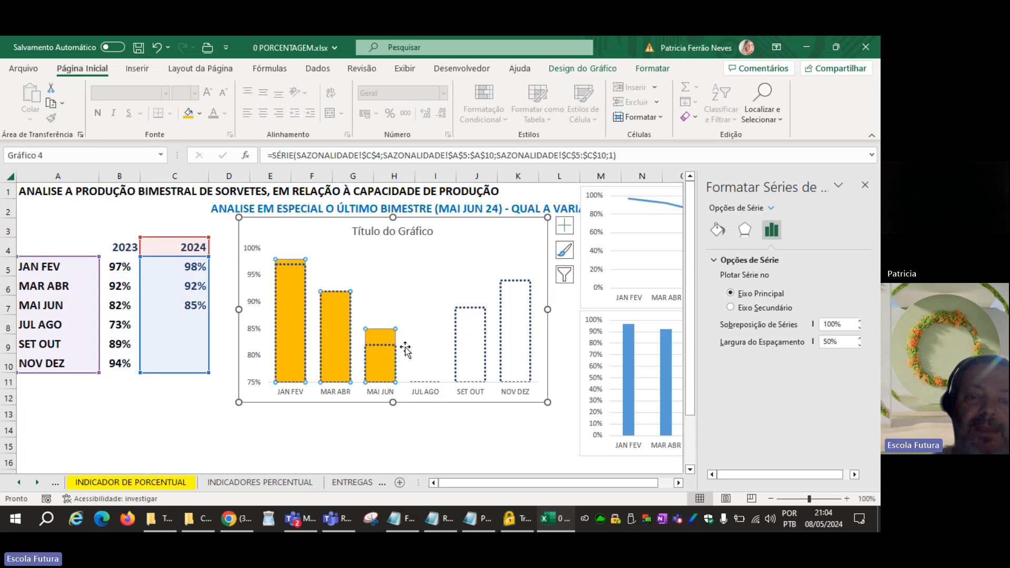
pyautogui.click(292, 326)
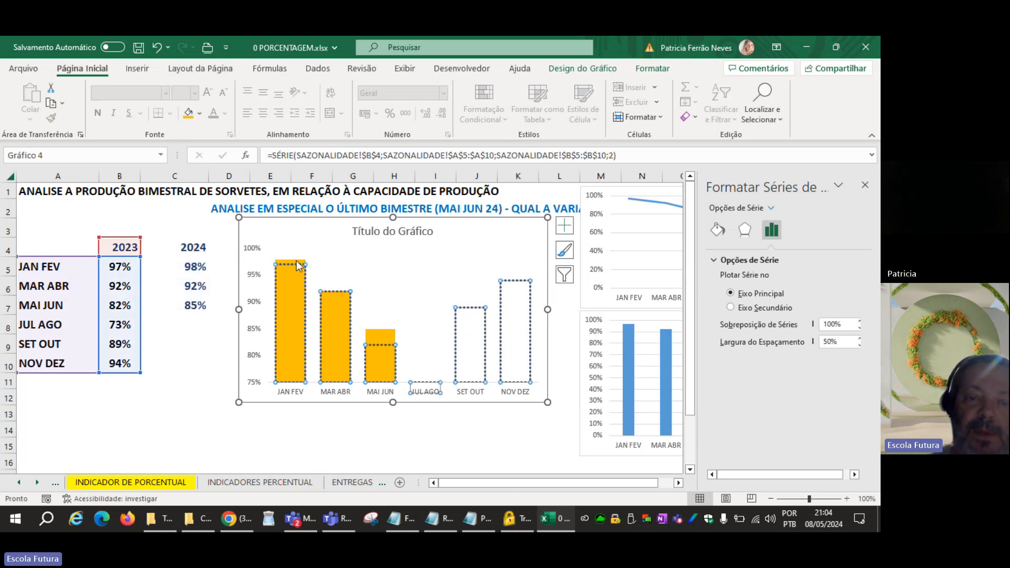
pyautogui.click(380, 337)
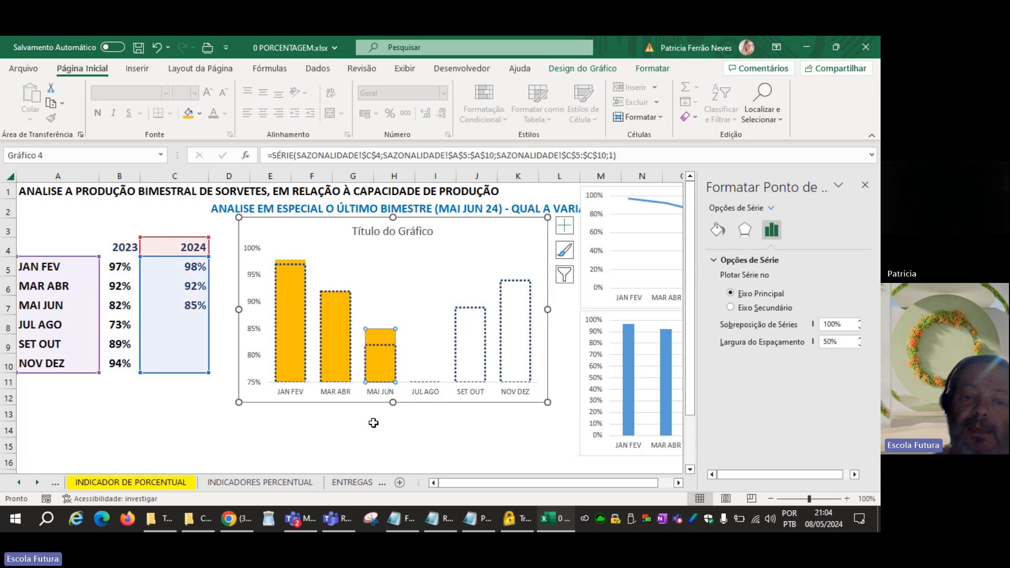
pyautogui.moveTo(371, 424); pyautogui.dragTo(378, 423)
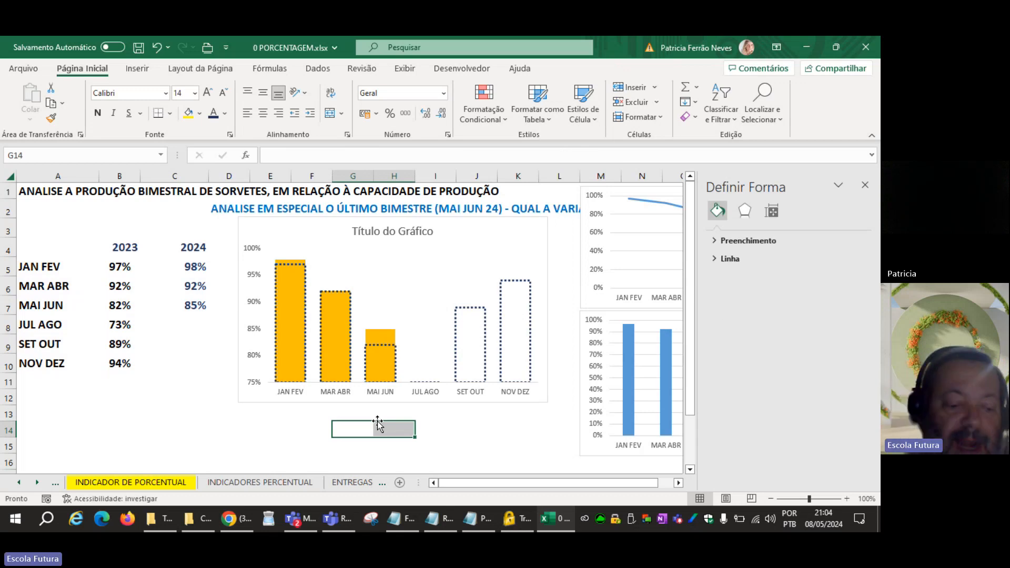
# Step: Undo the change to the vertical axis minimum bound and close the axis formatting options
pyautogui.hotkey('ctrl', 'z')
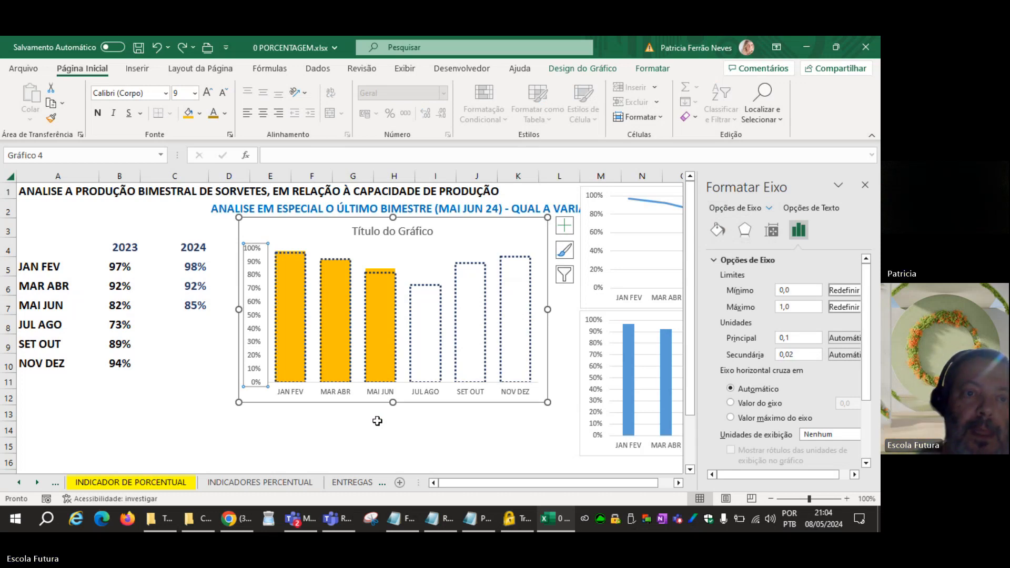
pyautogui.click(183, 48)
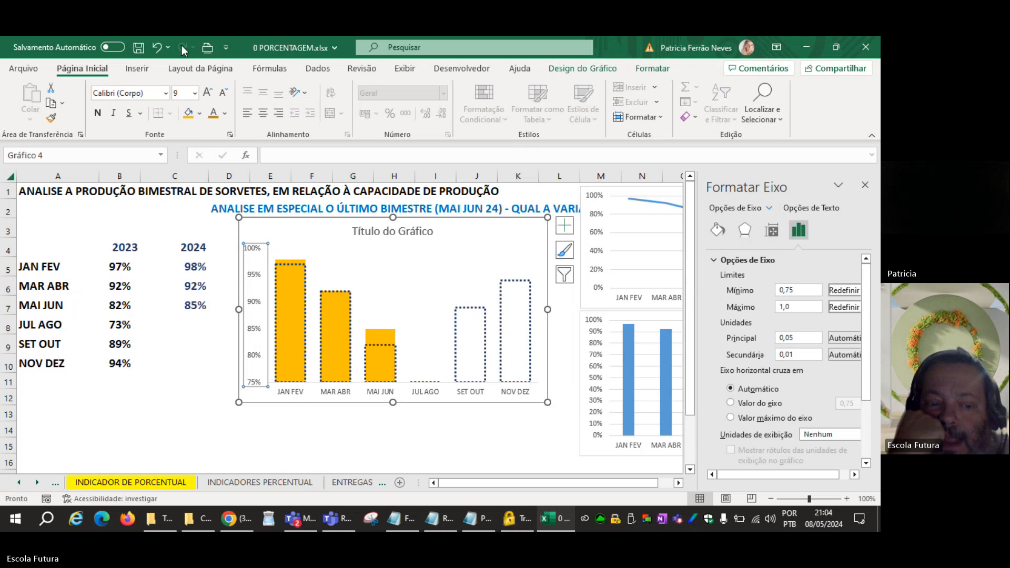
pyautogui.hotkey('ctrl', 'z')
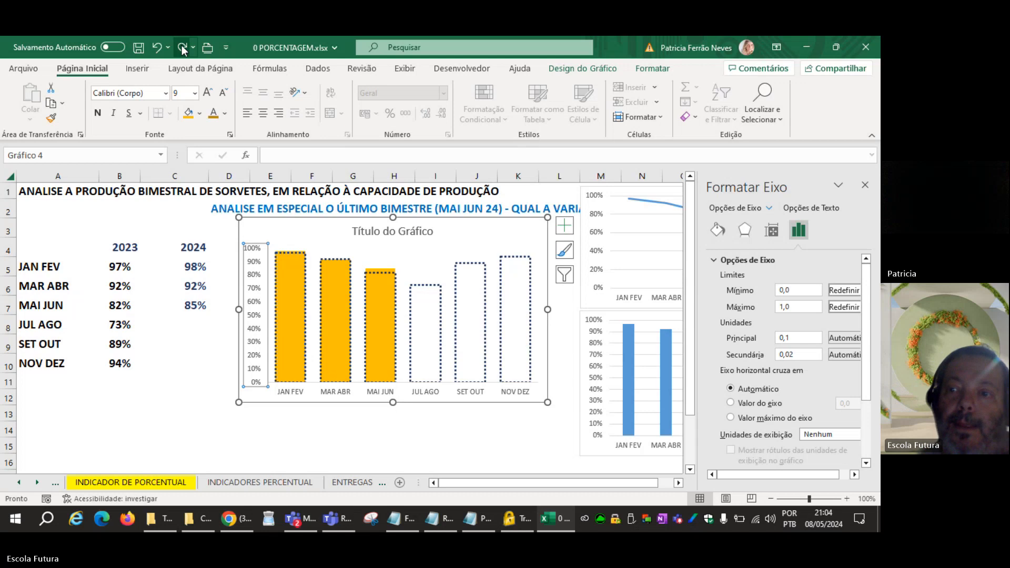
pyautogui.click(865, 185)
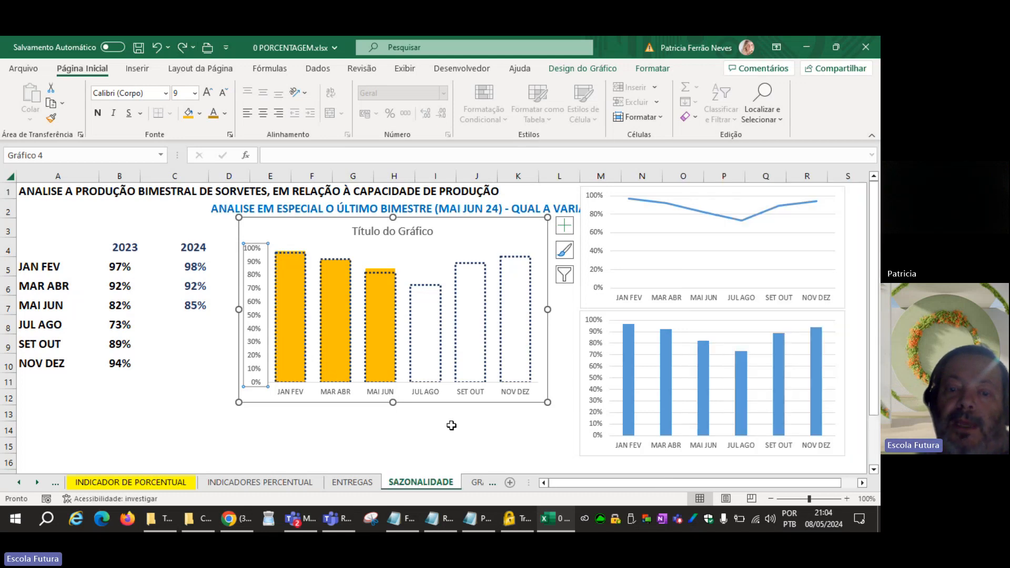
pyautogui.click(436, 437)
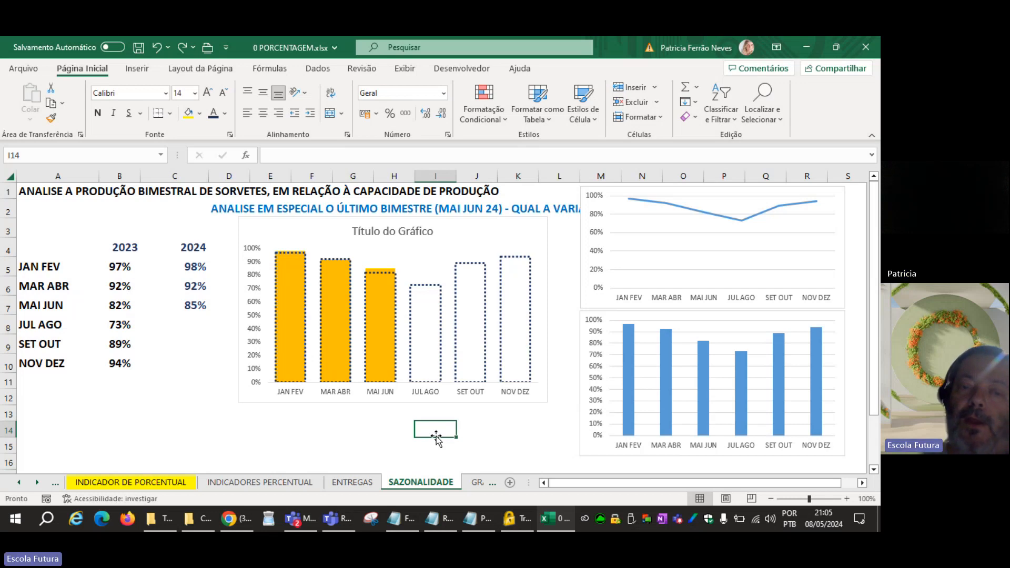
# Step: Examine the overlapping 2023 and 2024 columns for MAI JUN on the full-scale axis
pyautogui.click(384, 274)
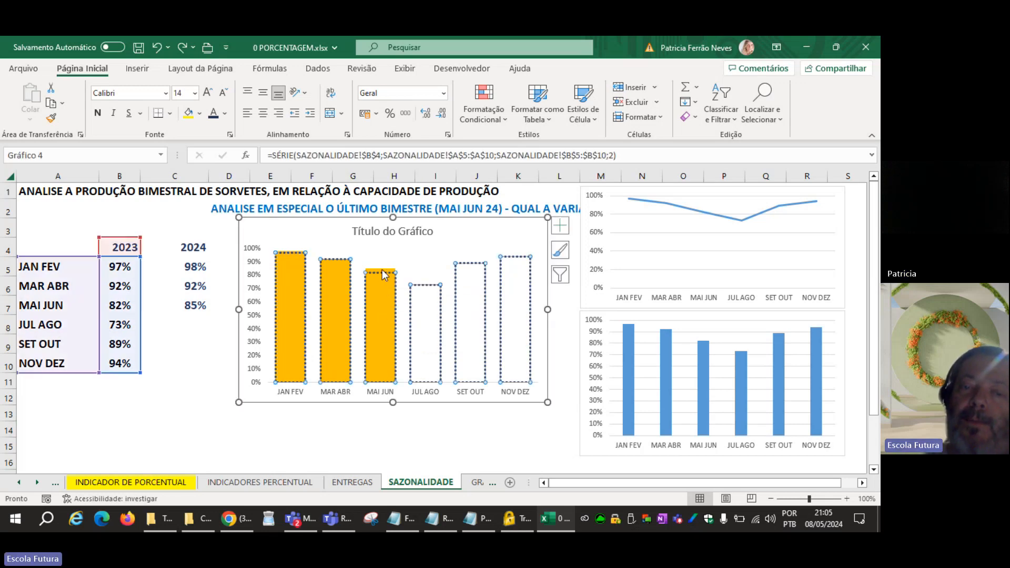
pyautogui.click(382, 270)
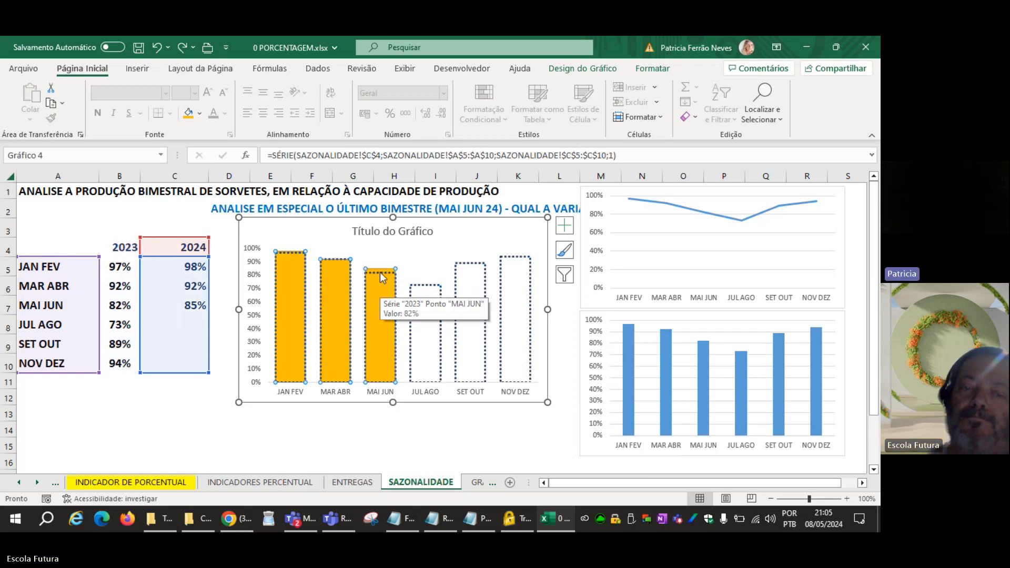
pyautogui.click(382, 284)
pyautogui.click(297, 461)
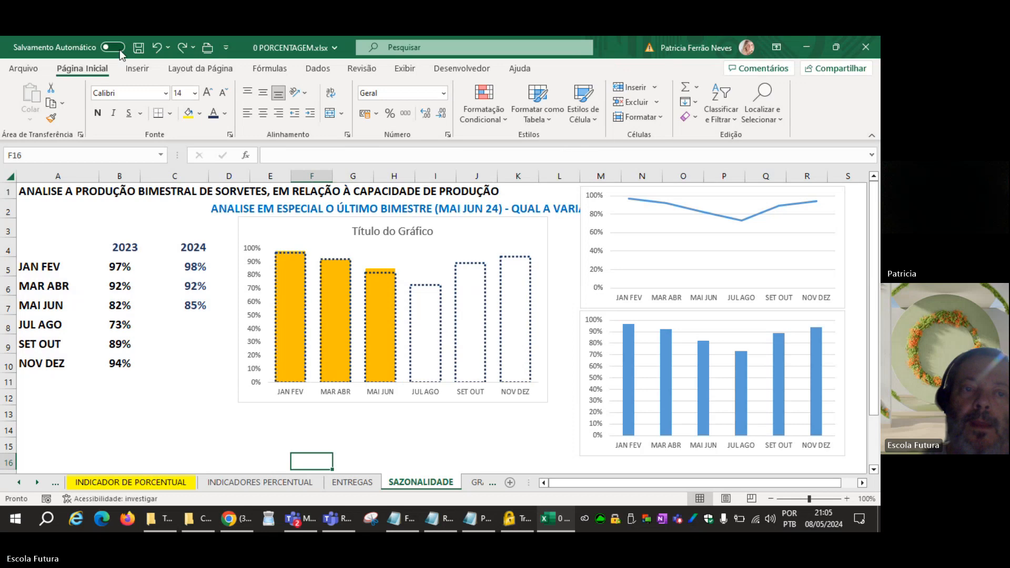
# Step: Delete the title of the overlapping column chart and save the workbook
pyautogui.click(140, 48)
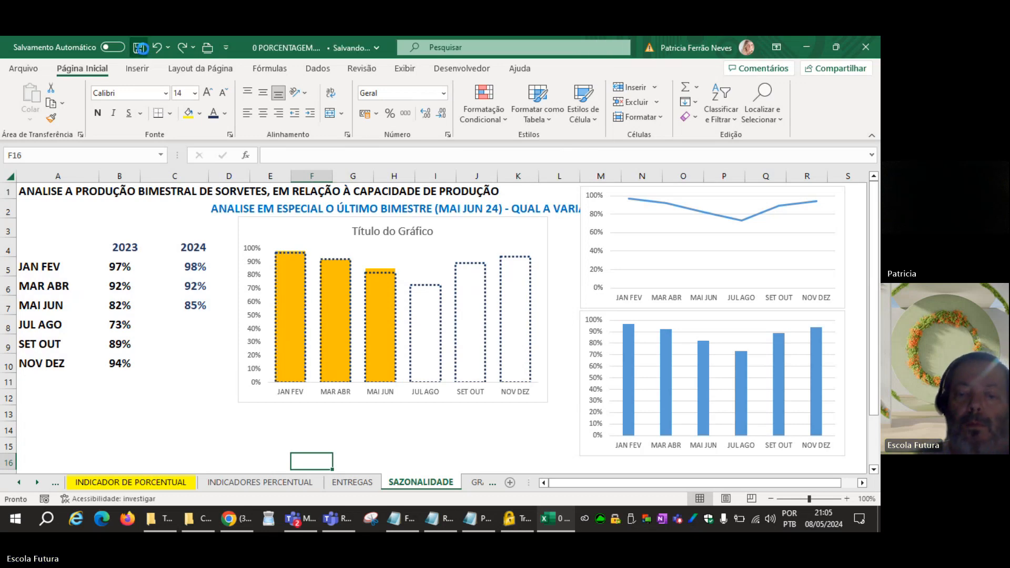
pyautogui.click(38, 482)
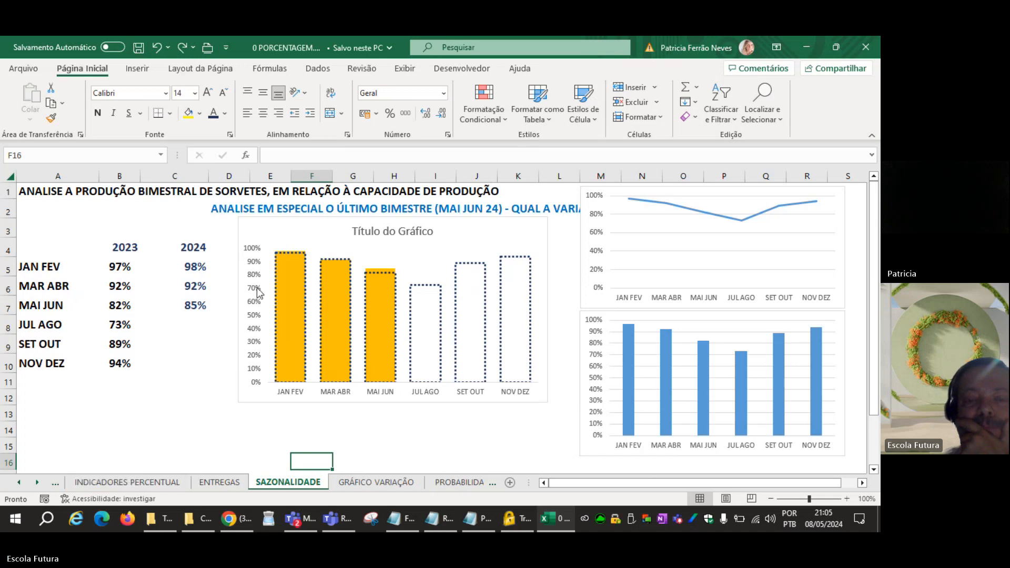
pyautogui.click(368, 232)
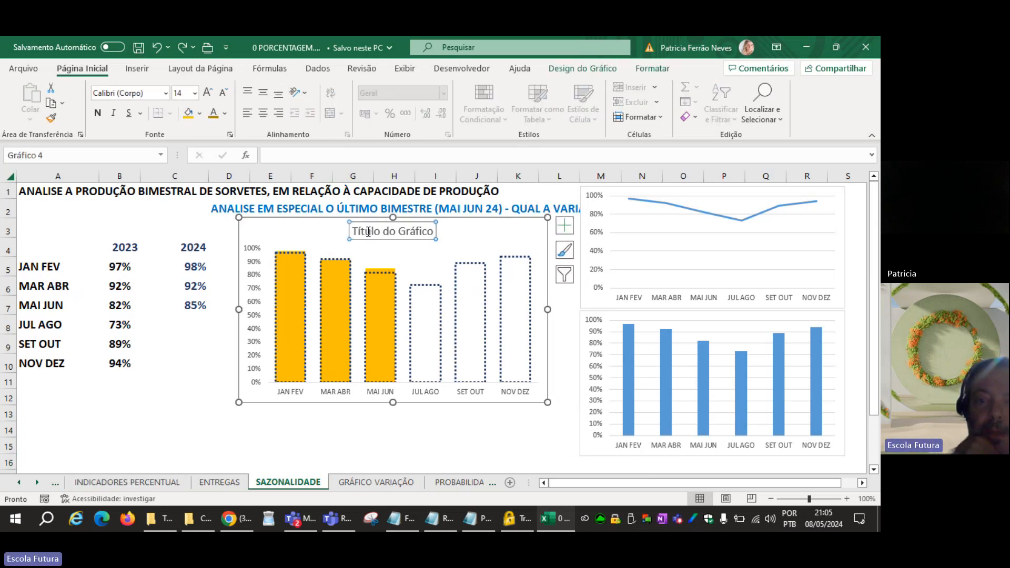
pyautogui.press('Delete')
pyautogui.click(335, 431)
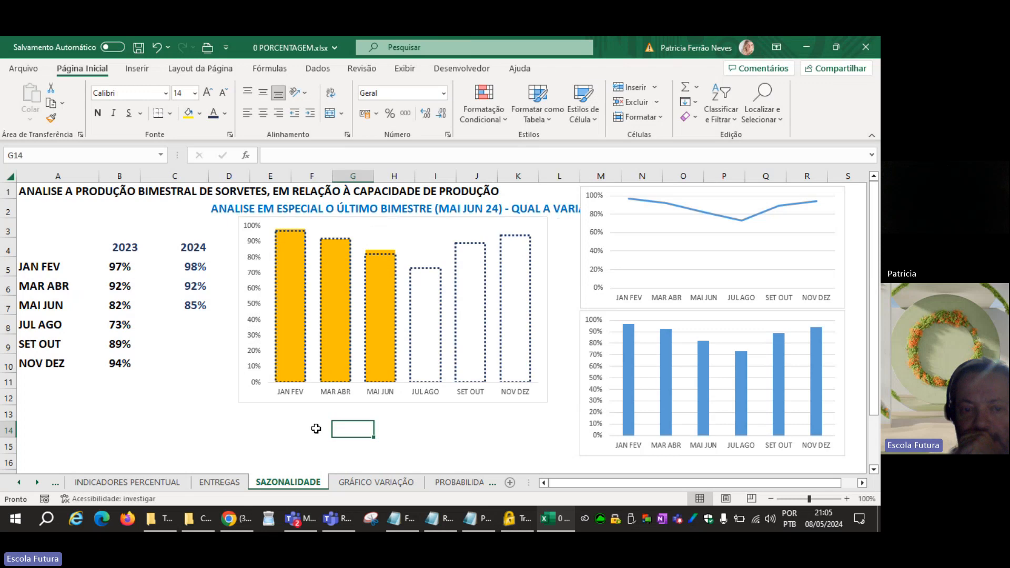
pyautogui.click(294, 425)
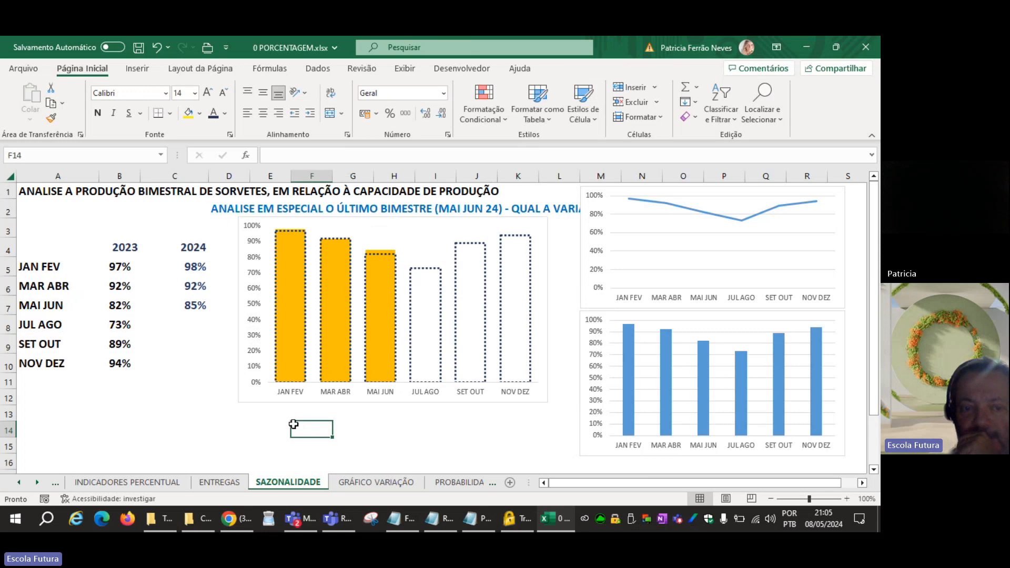
pyautogui.click(140, 50)
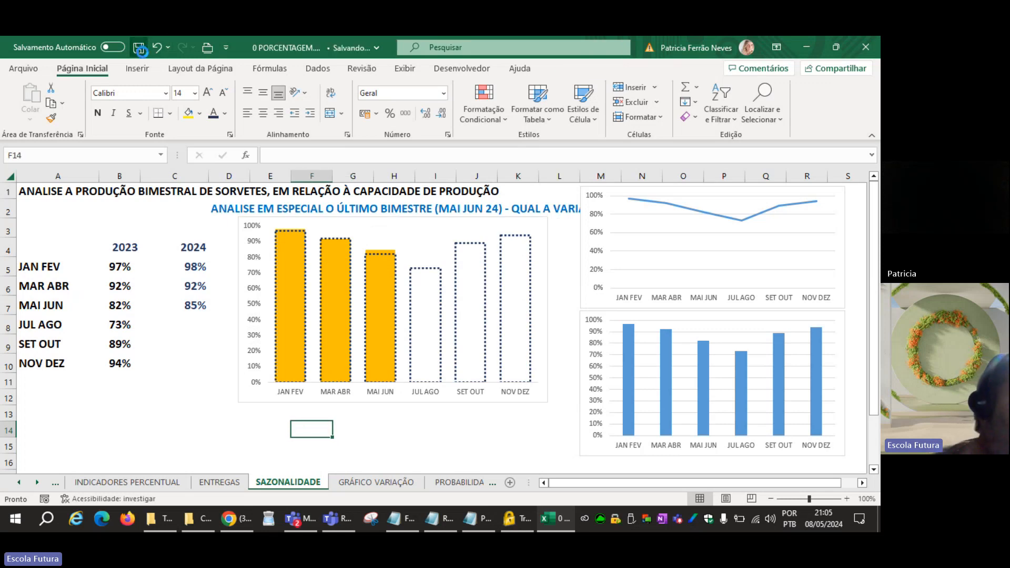
# Step: Paste the copied first-quarter 2024 unemployment news text below the table, starting in cell A13
pyautogui.click(472, 529)
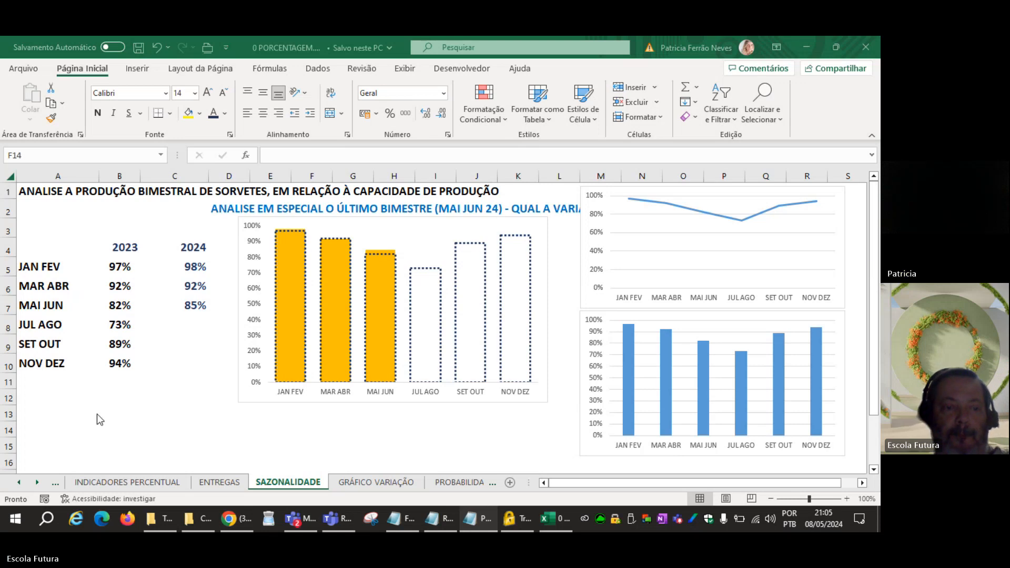
pyautogui.click(42, 420)
pyautogui.click(30, 425)
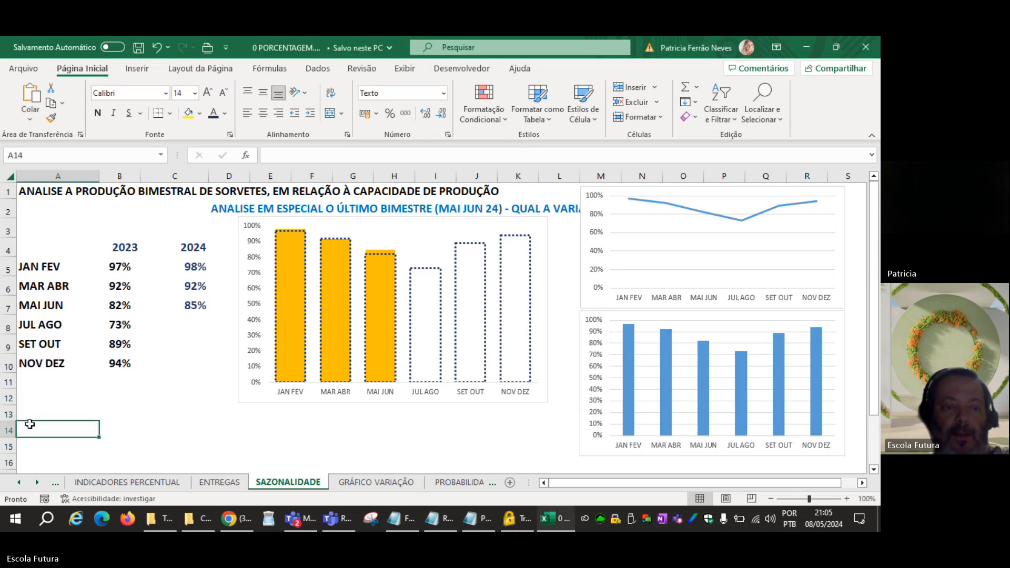
pyautogui.click(35, 410)
pyautogui.rightClick(35, 411)
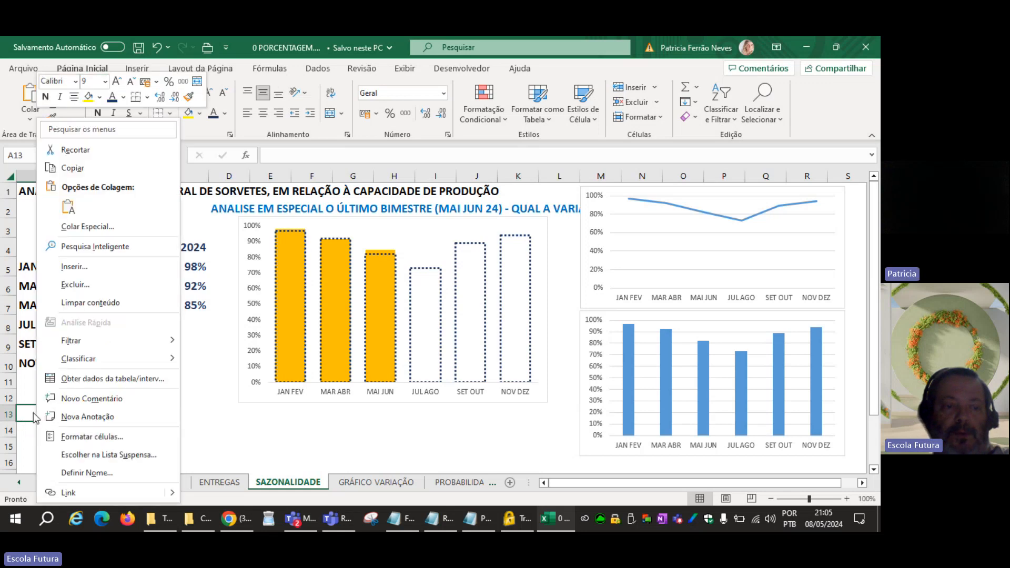
pyautogui.click(32, 411)
pyautogui.hotkey('ctrl', 'v')
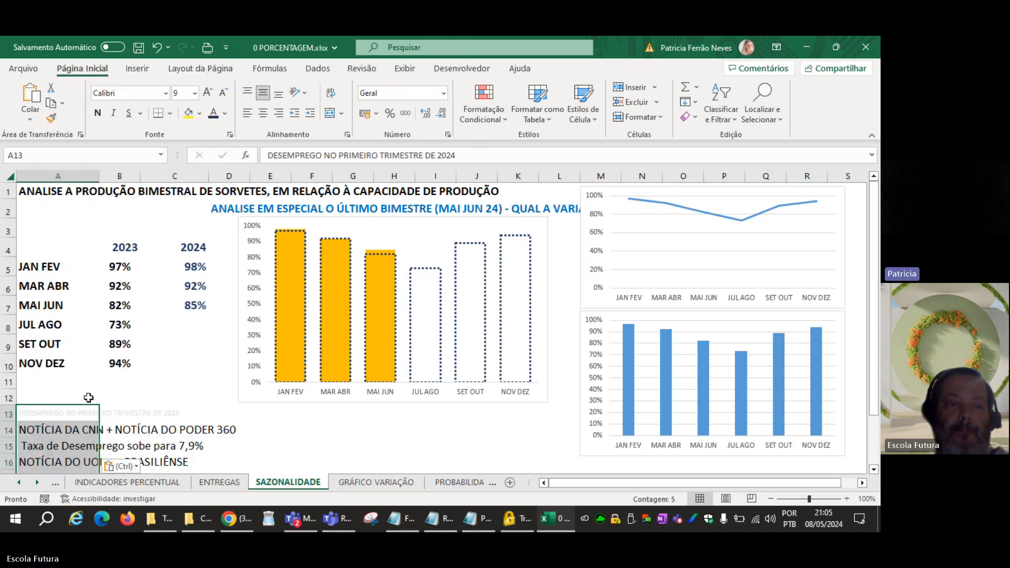
# Step: Color the pasted news text standard blue and copy the formatting of A14 to the heading in A13
pyautogui.click(224, 114)
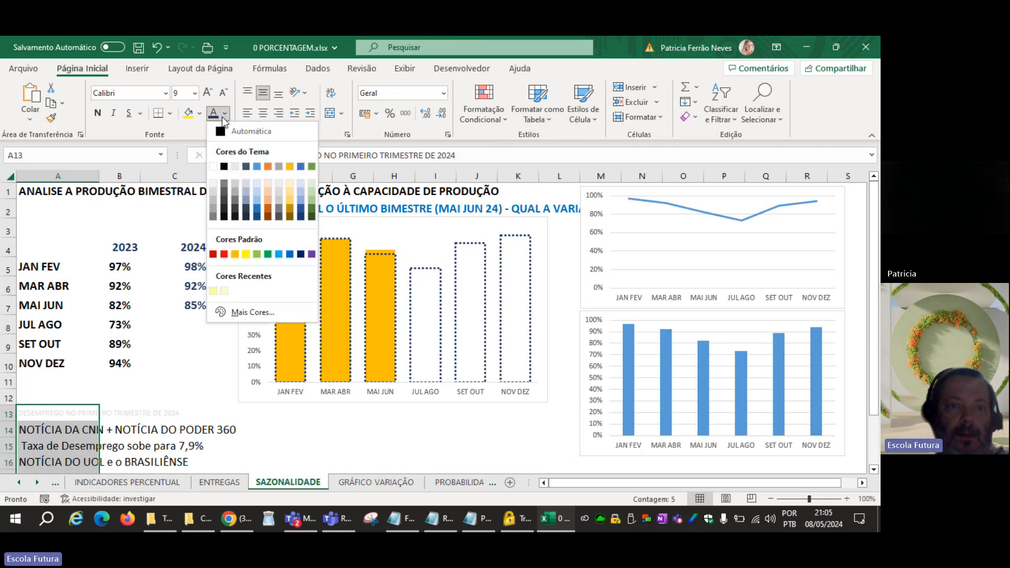
pyautogui.click(289, 255)
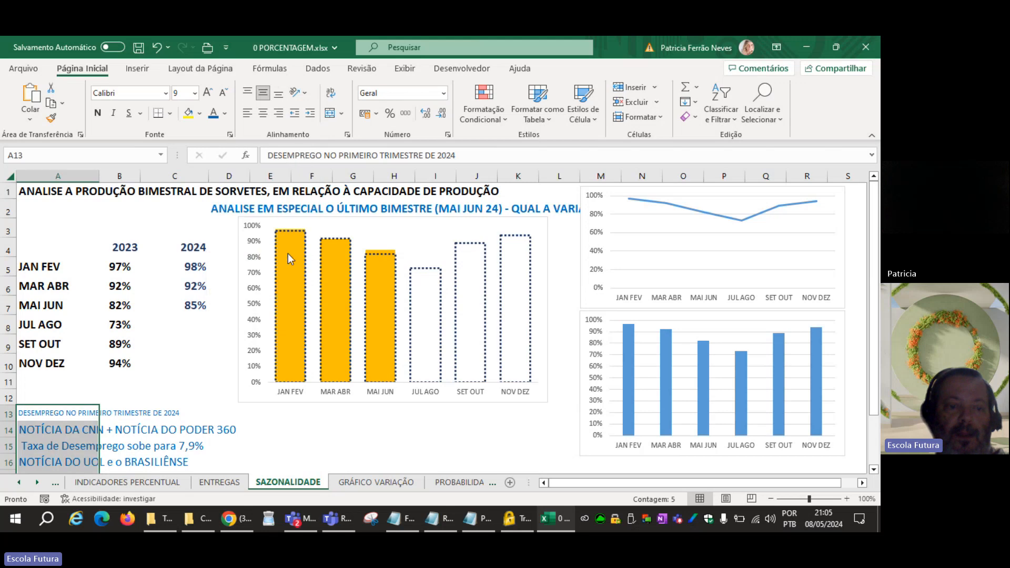
pyautogui.click(52, 429)
pyautogui.doubleClick(51, 118)
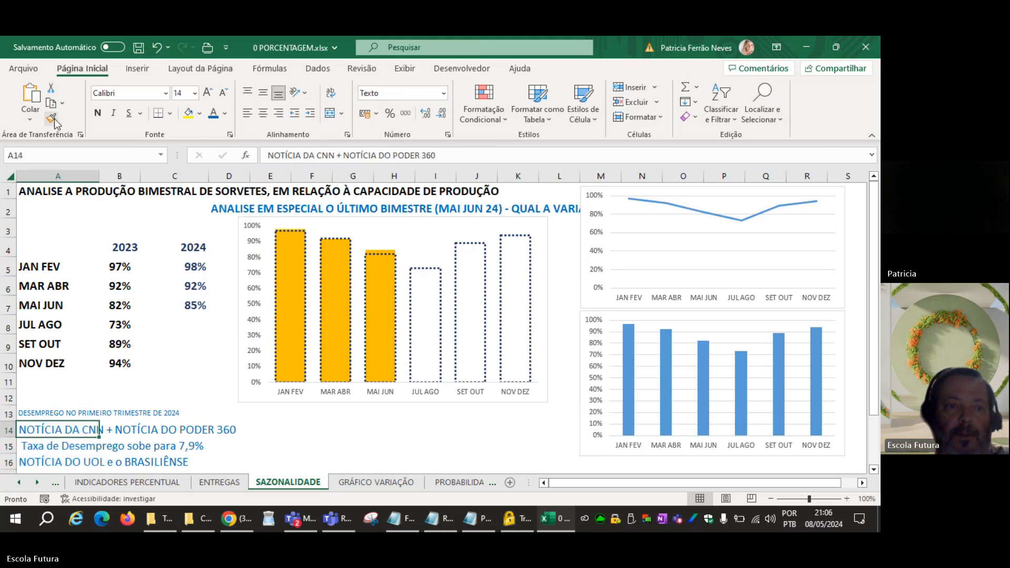
pyautogui.click(35, 413)
pyautogui.press('Escape')
# Step: Make the unemployment news text in A13:A17 bold
pyautogui.scroll(-2, 47, 375)
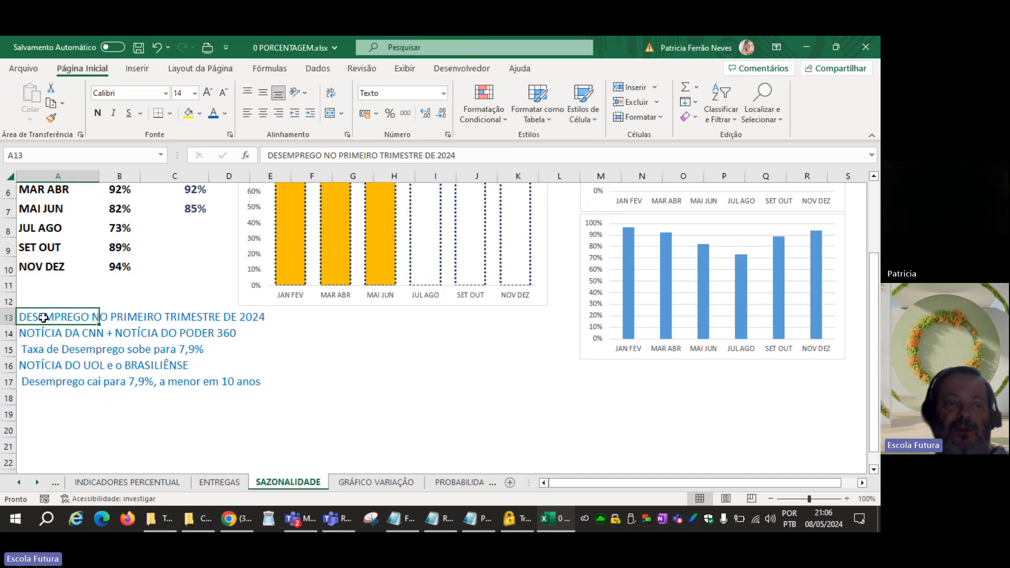
pyautogui.moveTo(40, 318)
pyautogui.mouseDown()
pyautogui.moveTo(32, 395)
pyautogui.moveTo(34, 384)
pyautogui.mouseUp()
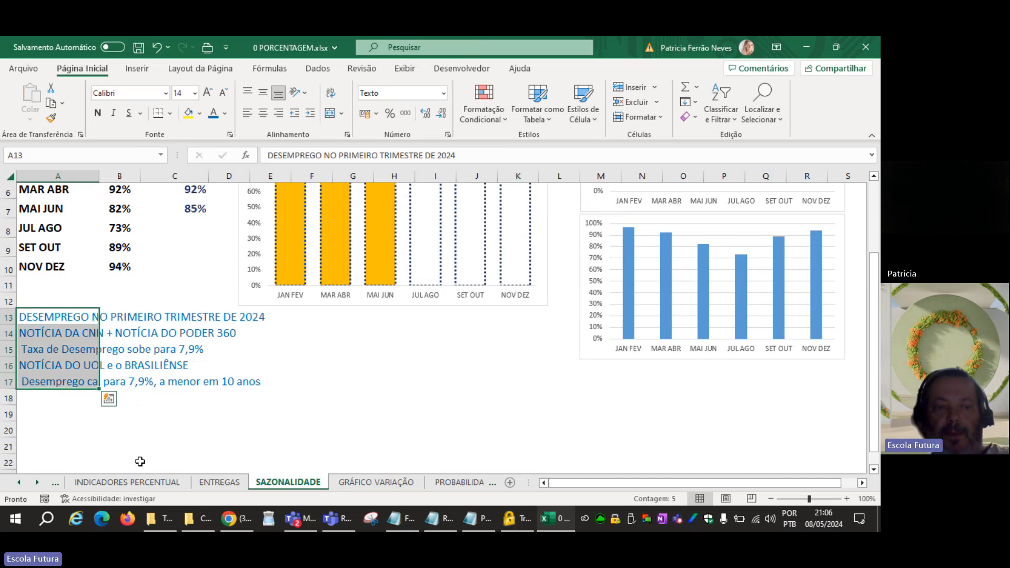
pyautogui.hotkey('ctrl', 'n')
pyautogui.click(388, 410)
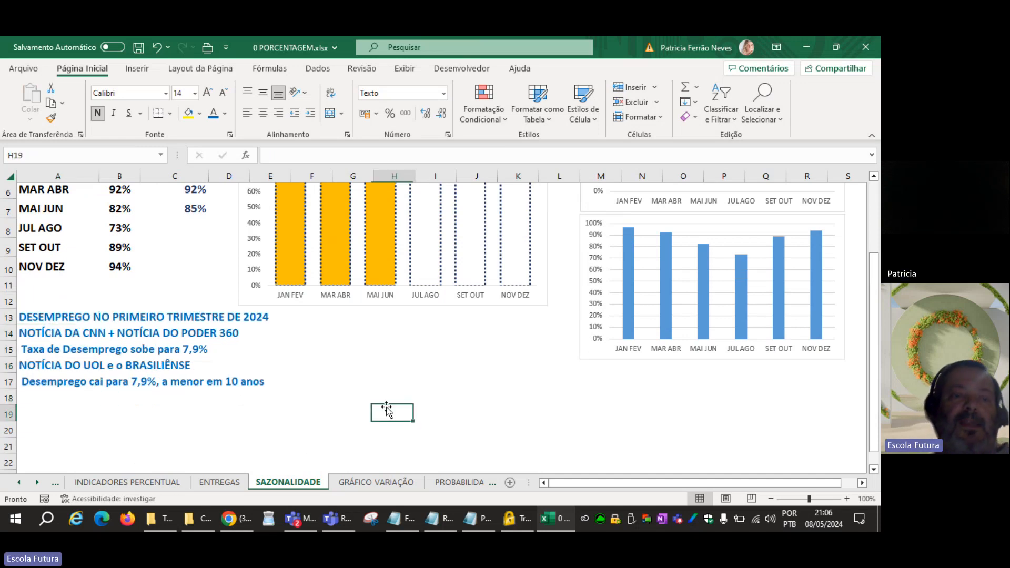
# Step: Compare the CNN and Poder 360 unemployment headline with the UOL and Brasiliense one in A13:A17
pyautogui.click(35, 331)
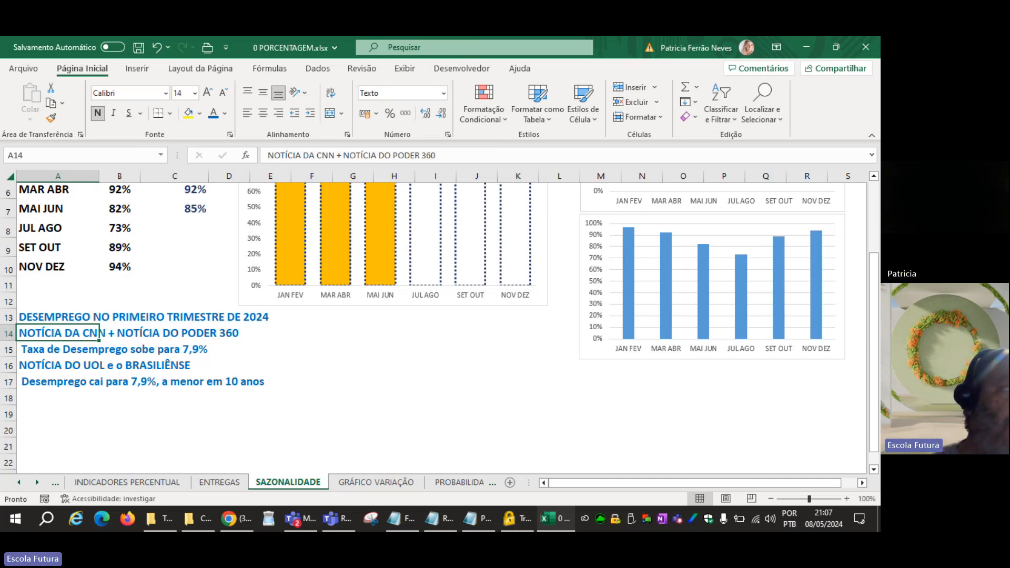
pyautogui.hotkey('alt', 'Tab')
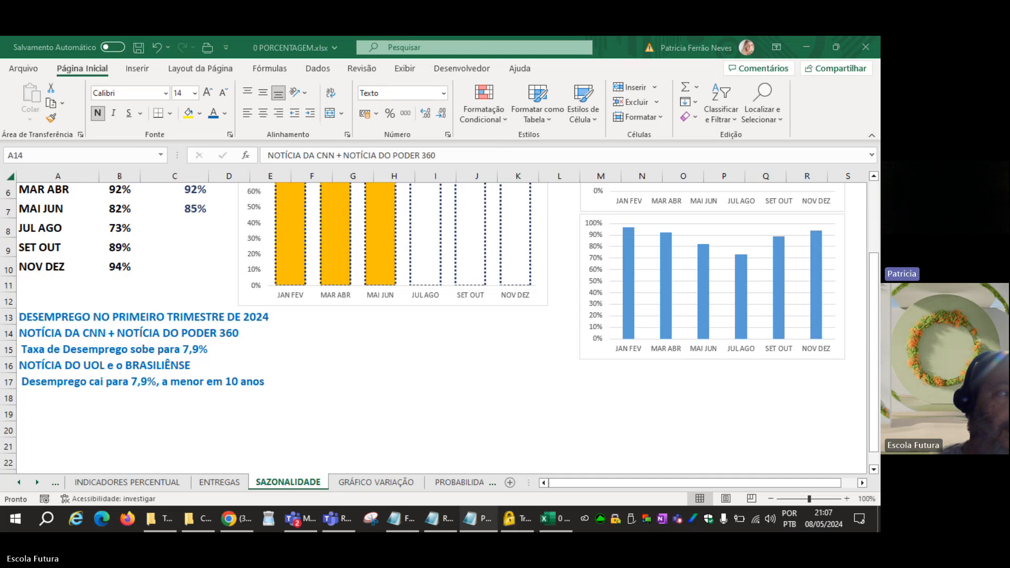
pyautogui.click(339, 343)
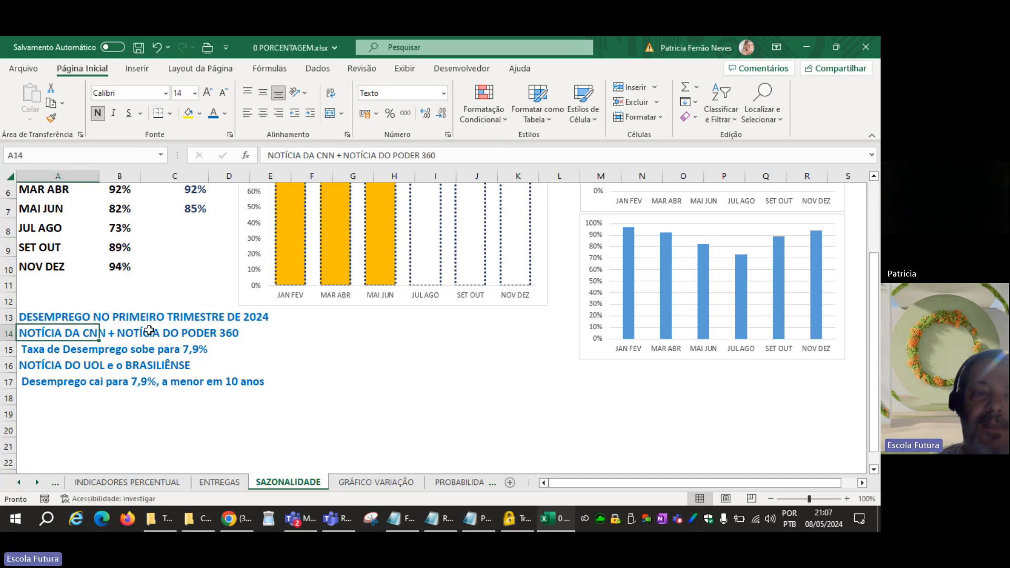
pyautogui.moveTo(24, 317); pyautogui.dragTo(29, 387)
pyautogui.click(32, 414)
pyautogui.moveTo(30, 313); pyautogui.dragTo(30, 406)
pyautogui.click(35, 409)
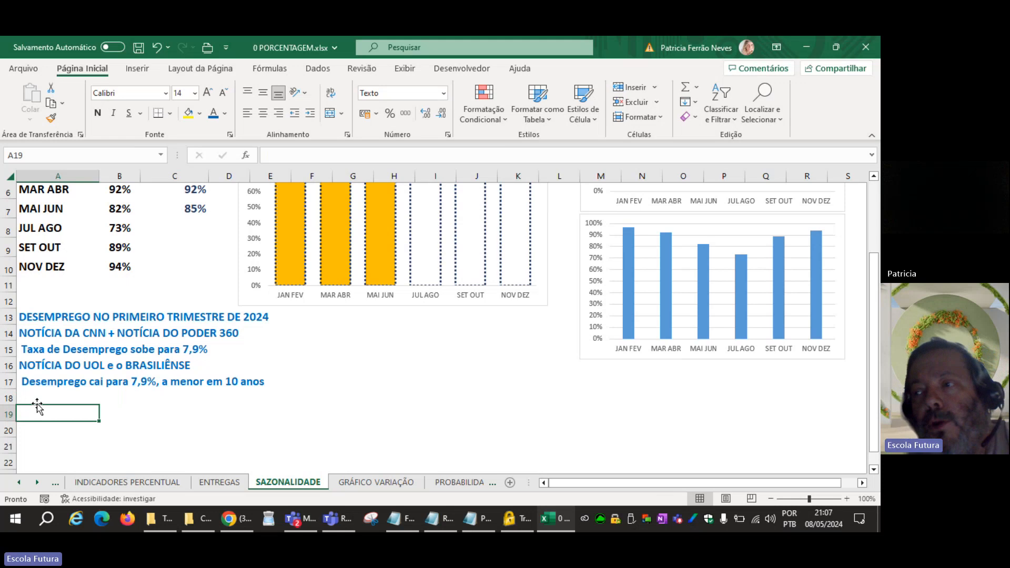
# Step: Compare the overlapping 2023 and 2024 column chart with the blue 2023-only column chart
pyautogui.scroll(2, 37, 407)
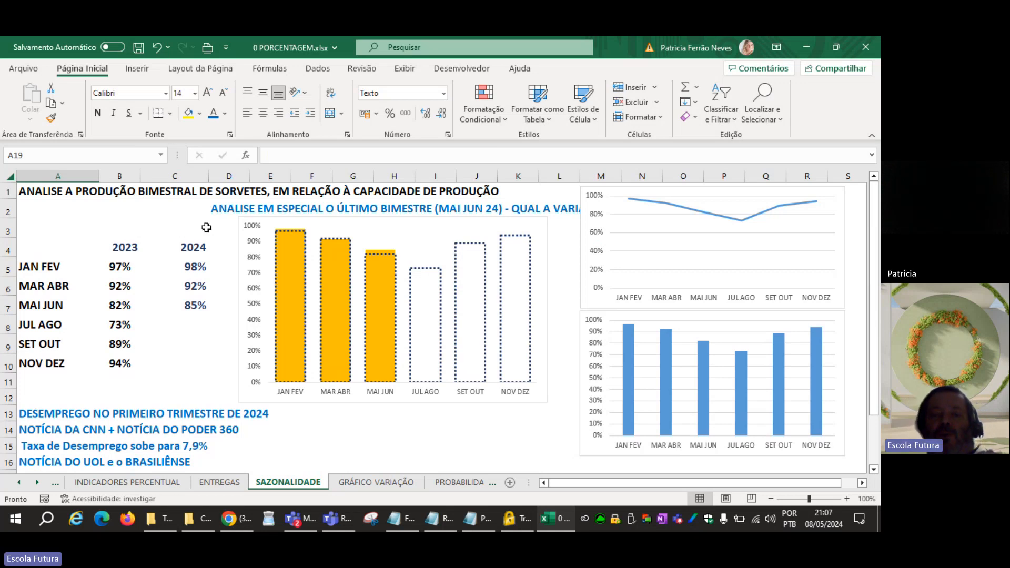
pyautogui.click(545, 234)
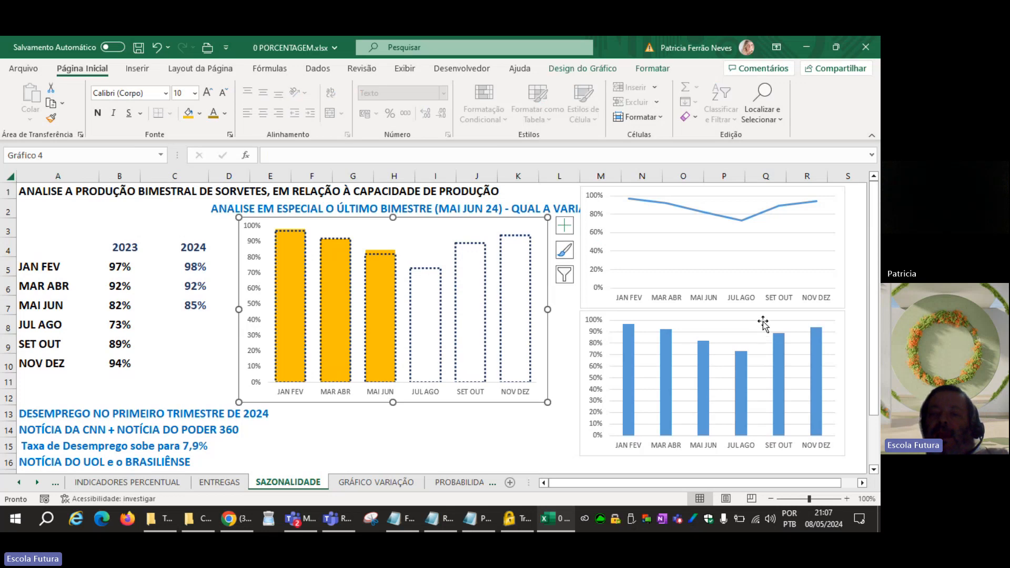
pyautogui.click(767, 327)
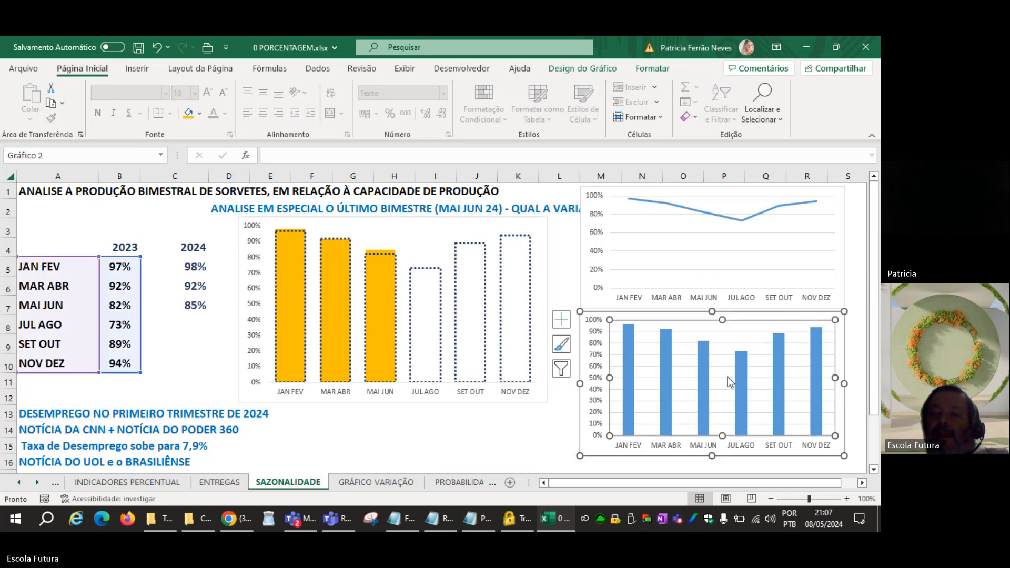
# Step: Delete the blue 2023-only column chart and the line chart above it, keeping the overlapping column chart
pyautogui.click(680, 457)
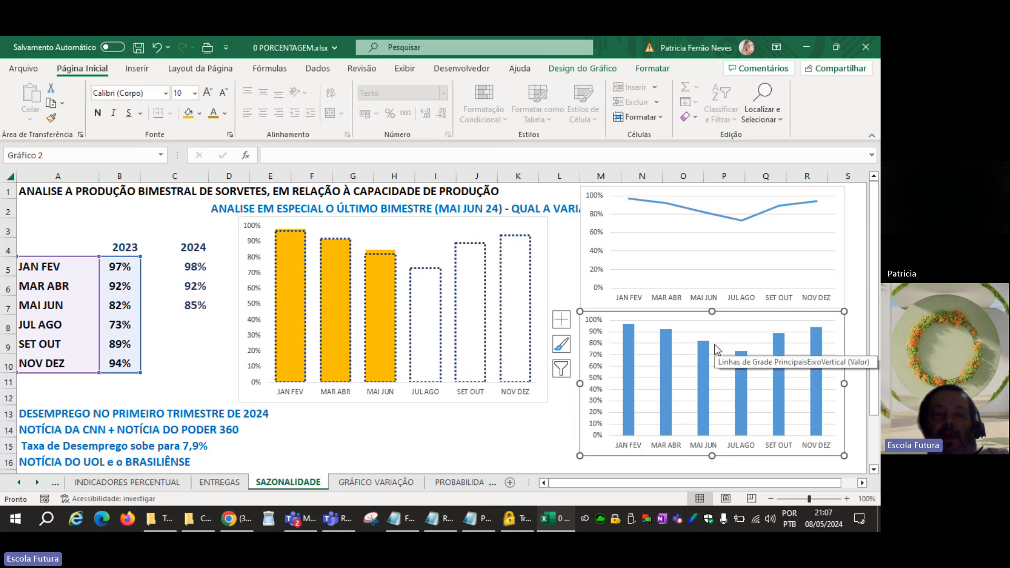
pyautogui.click(677, 320)
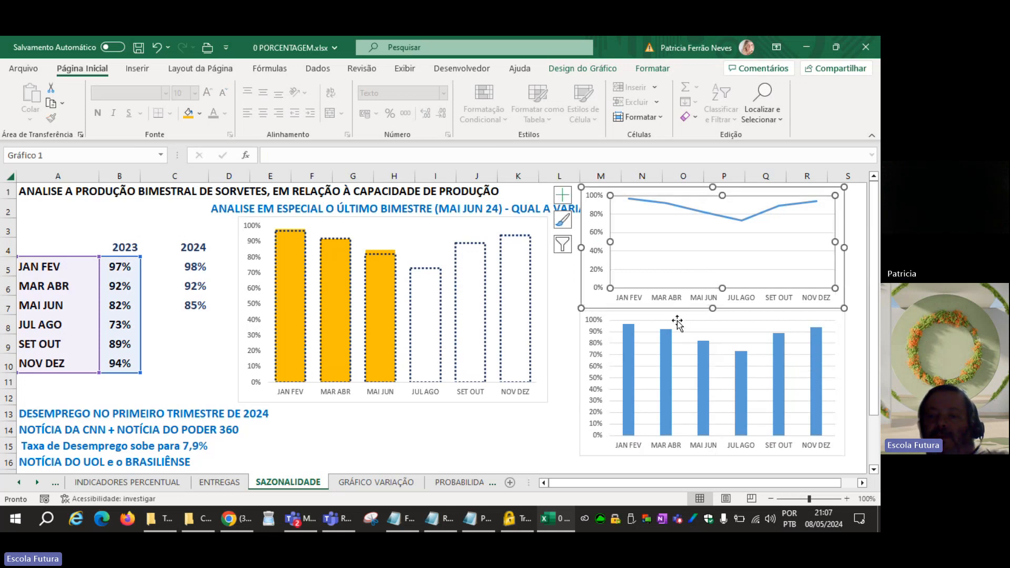
pyautogui.click(676, 260)
pyautogui.click(672, 314)
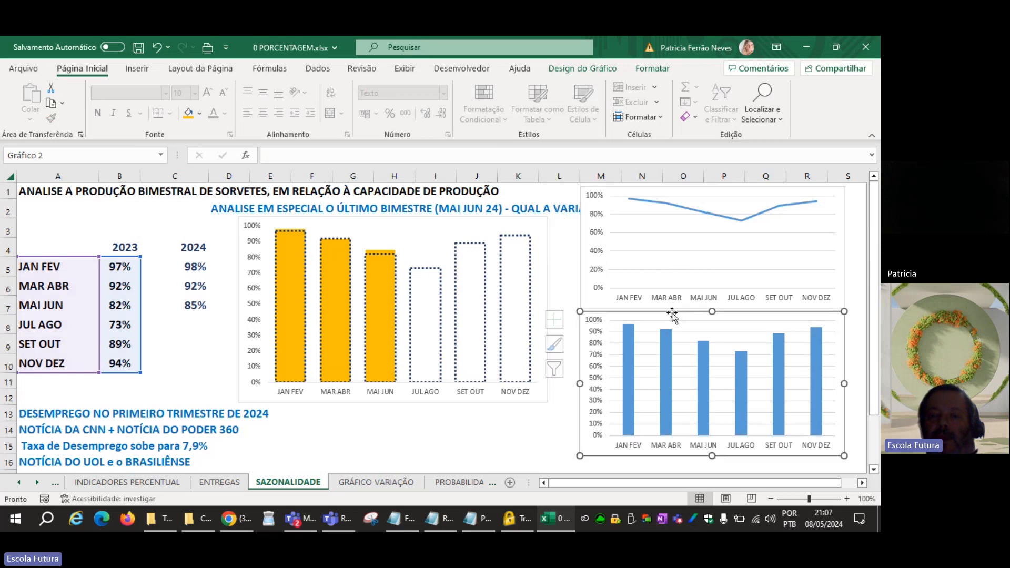
pyautogui.press('Delete')
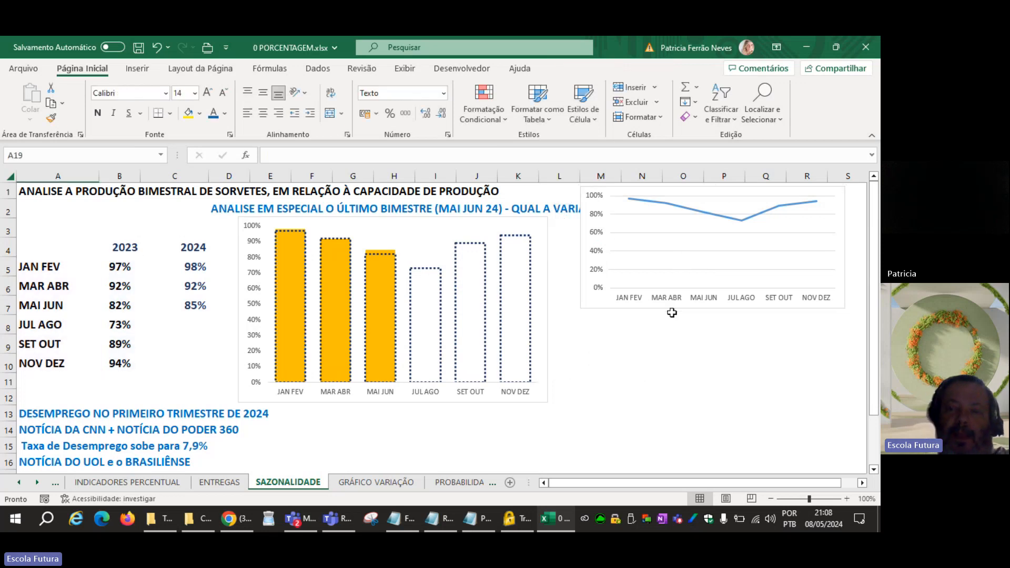
pyautogui.click(676, 308)
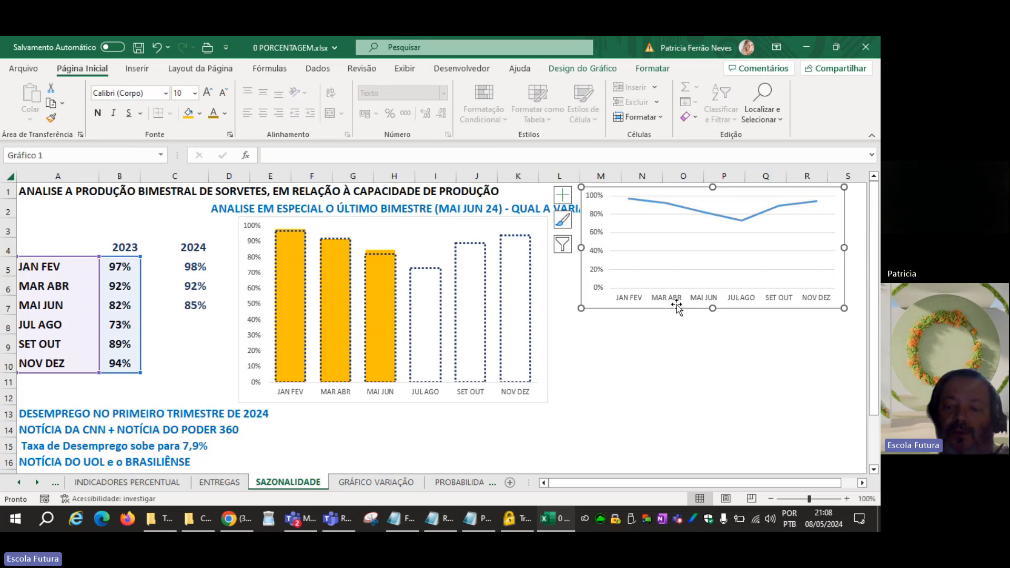
pyautogui.press('Delete')
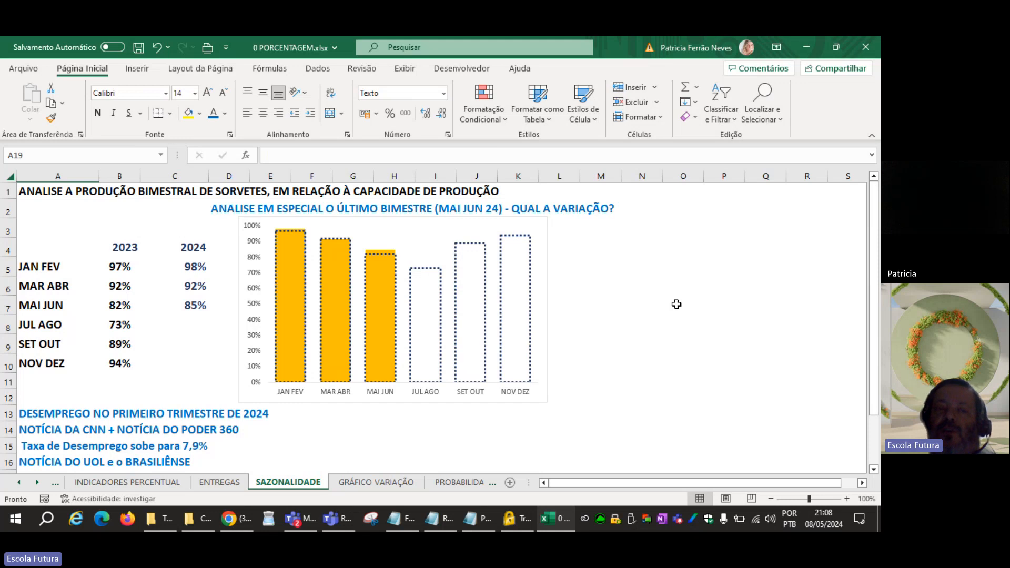
# Step: Review the JAN FEV values for 2023 and 2024 and the charts on the GRÁFICO VARIAÇÃO sheet, then return to SAZONALIDADE
pyautogui.click(115, 263)
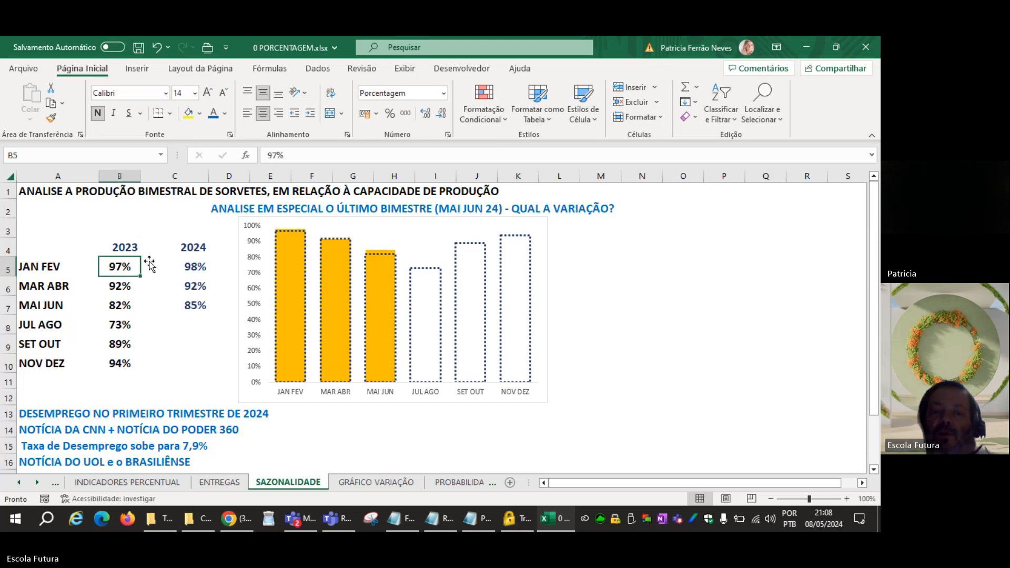
pyautogui.click(192, 263)
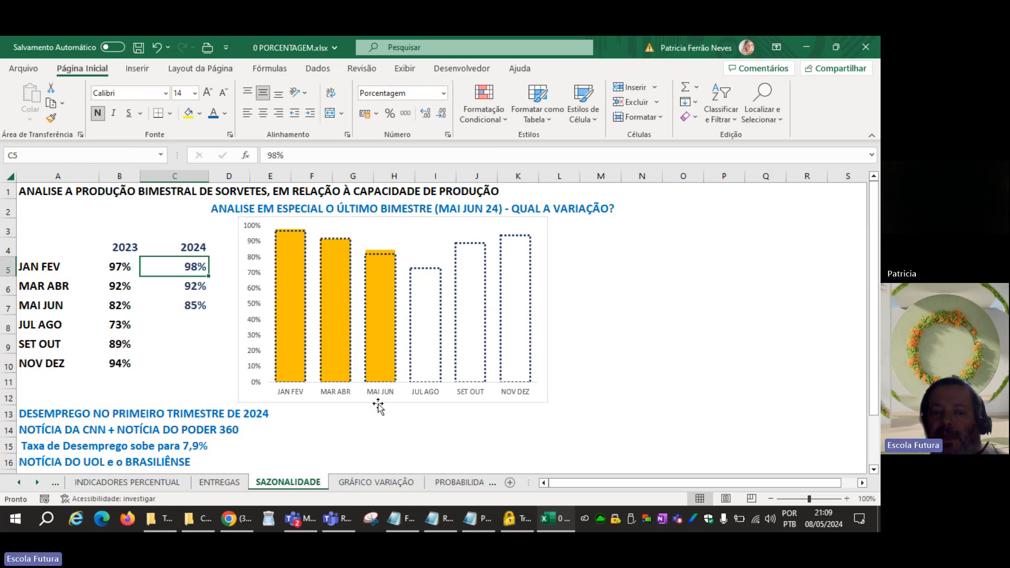
pyautogui.click(361, 483)
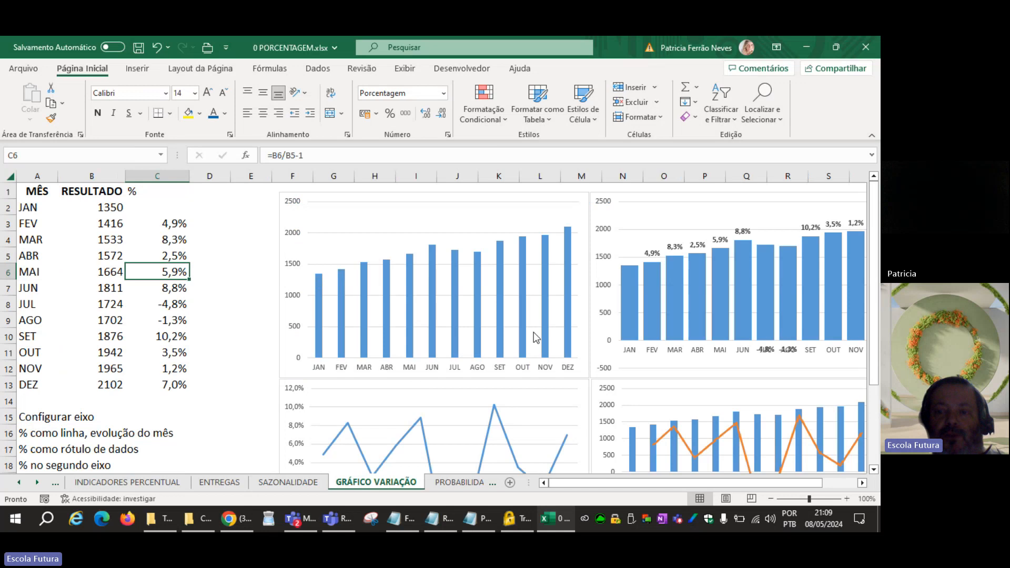
pyautogui.scroll(-2, 603, 335)
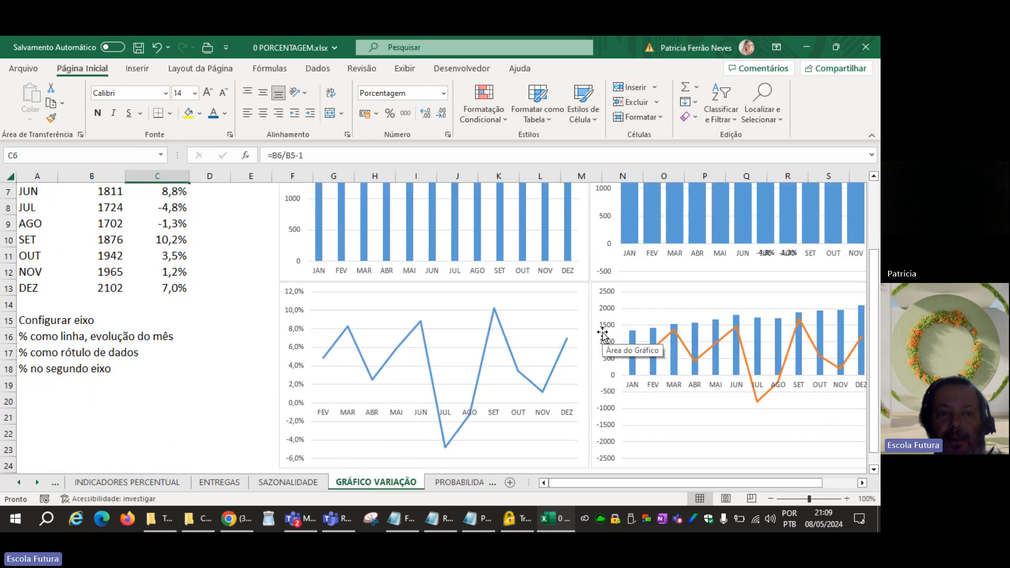
pyautogui.scroll(2, 604, 335)
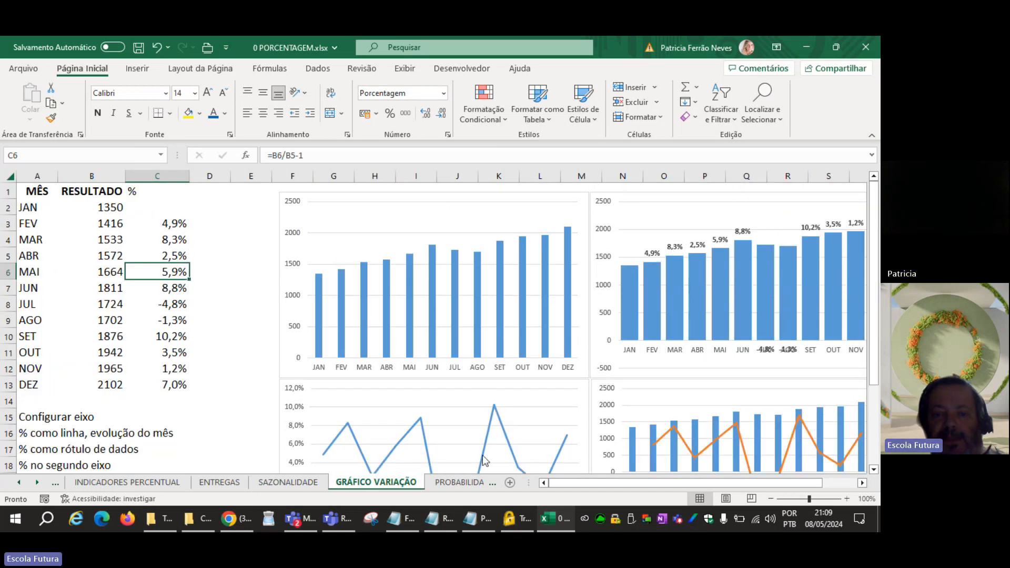
pyautogui.click(287, 483)
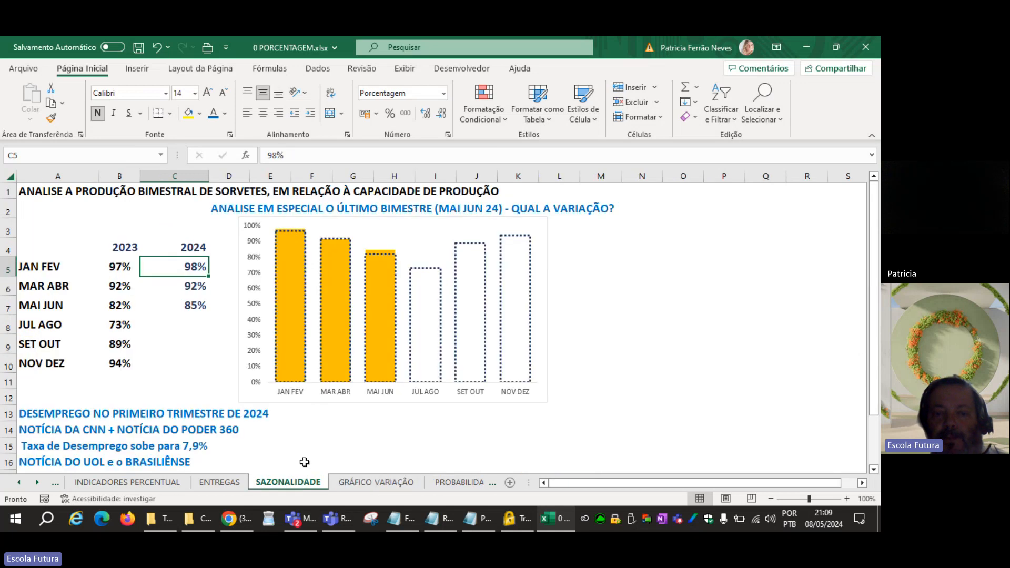
pyautogui.moveTo(329, 272)
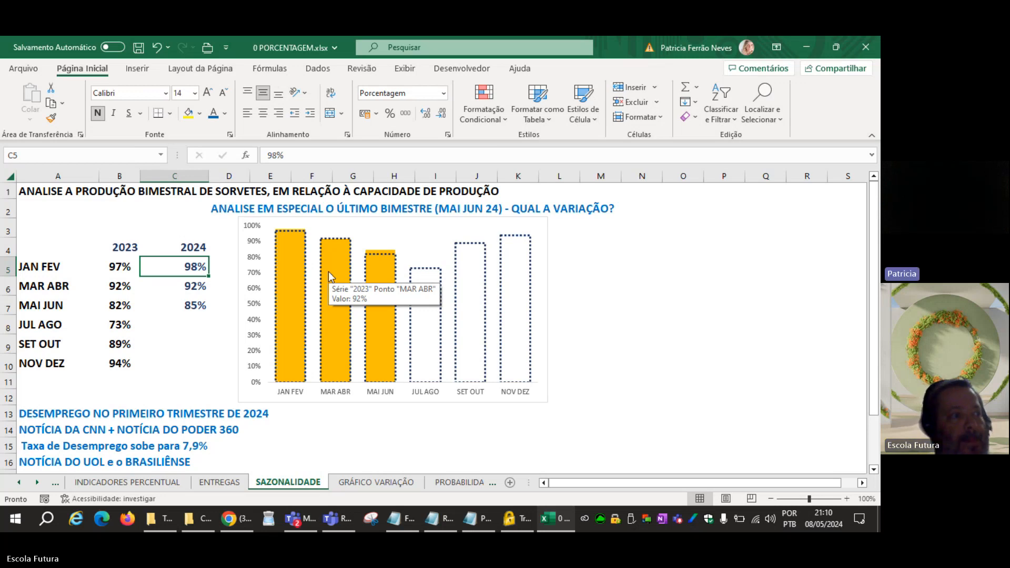
pyautogui.click(612, 239)
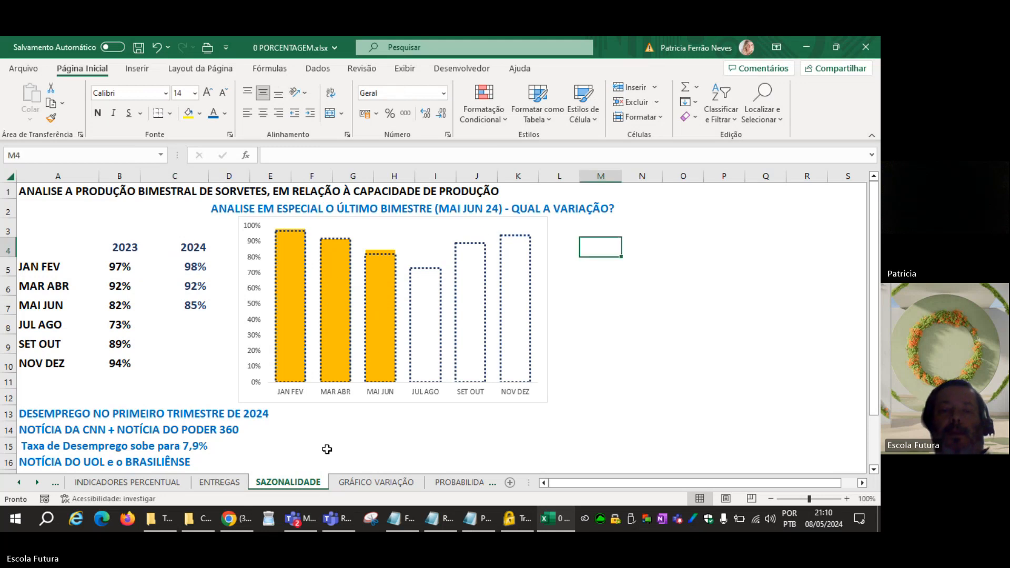
# Step: Look over the GRÁFICO VARIAÇÃO, PROBABILIDADE and COMPARANDO sheets, and return to the PROBABILIDADE sheet
pyautogui.click(368, 483)
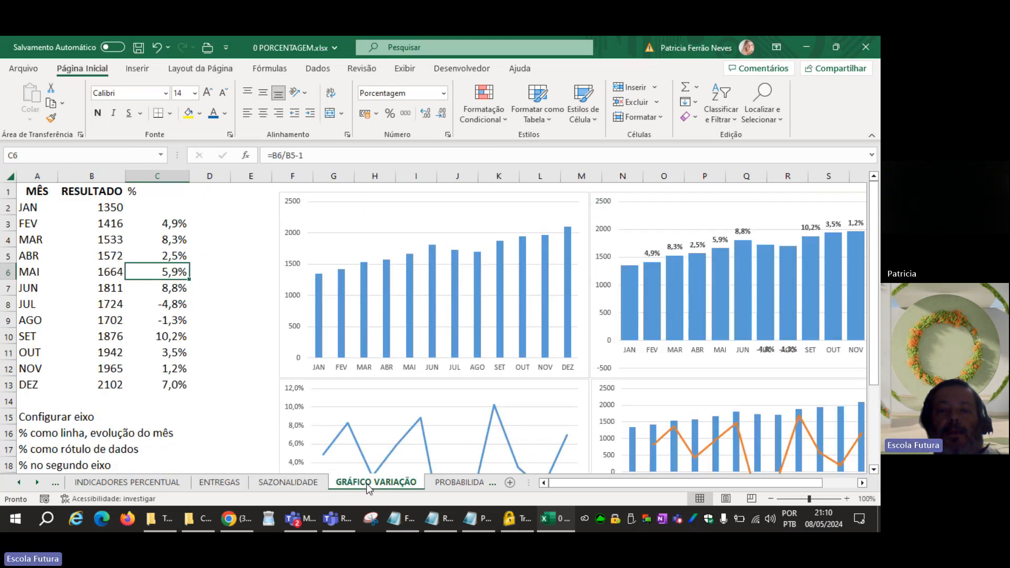
pyautogui.click(446, 482)
pyautogui.click(397, 383)
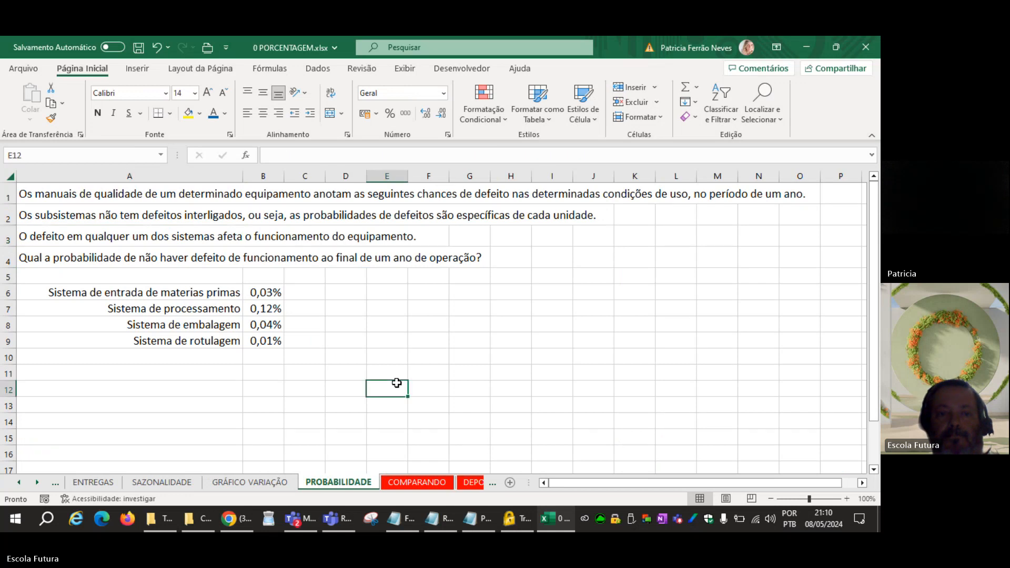
pyautogui.click(39, 483)
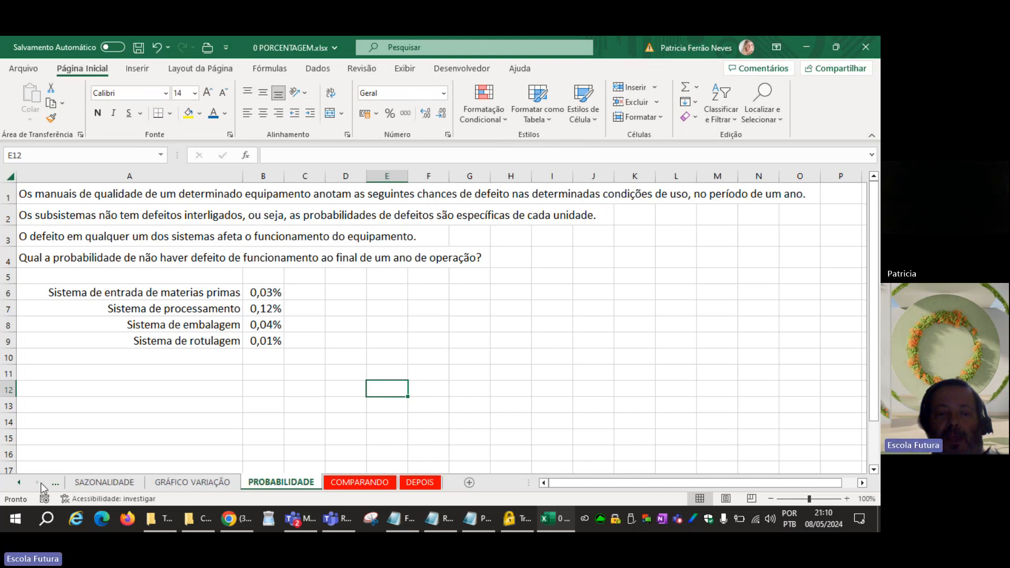
pyautogui.click(334, 482)
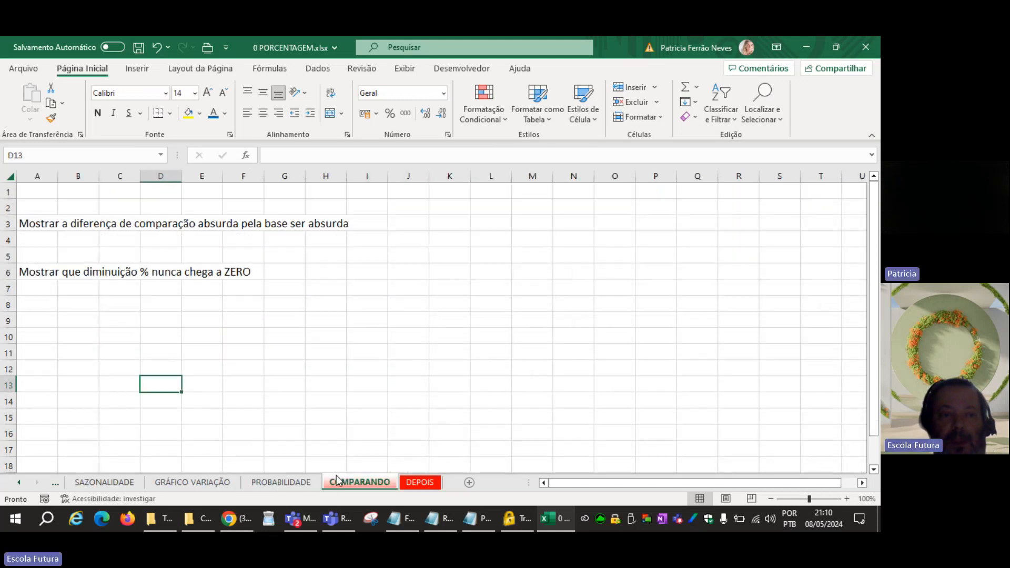
pyautogui.click(286, 488)
pyautogui.click(352, 326)
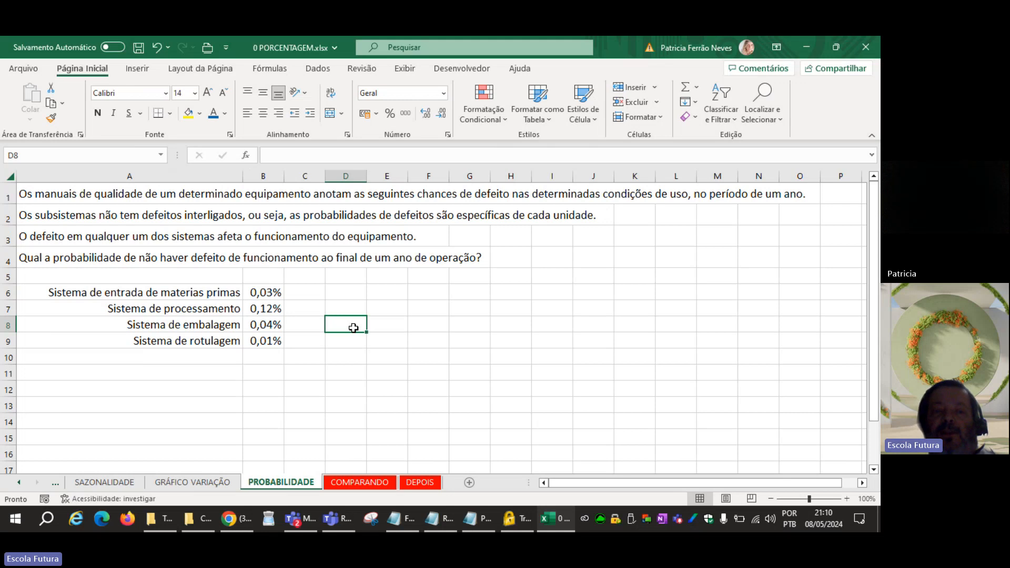
# Step: Make the four subsystem names in A6:A9 bold
pyautogui.moveTo(233, 294); pyautogui.dragTo(232, 339)
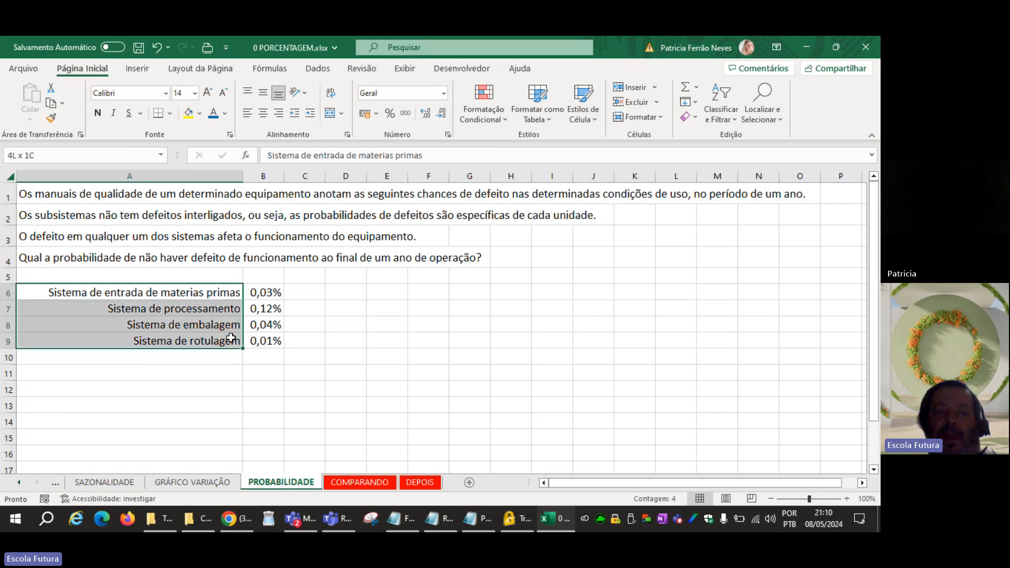
pyautogui.click(97, 113)
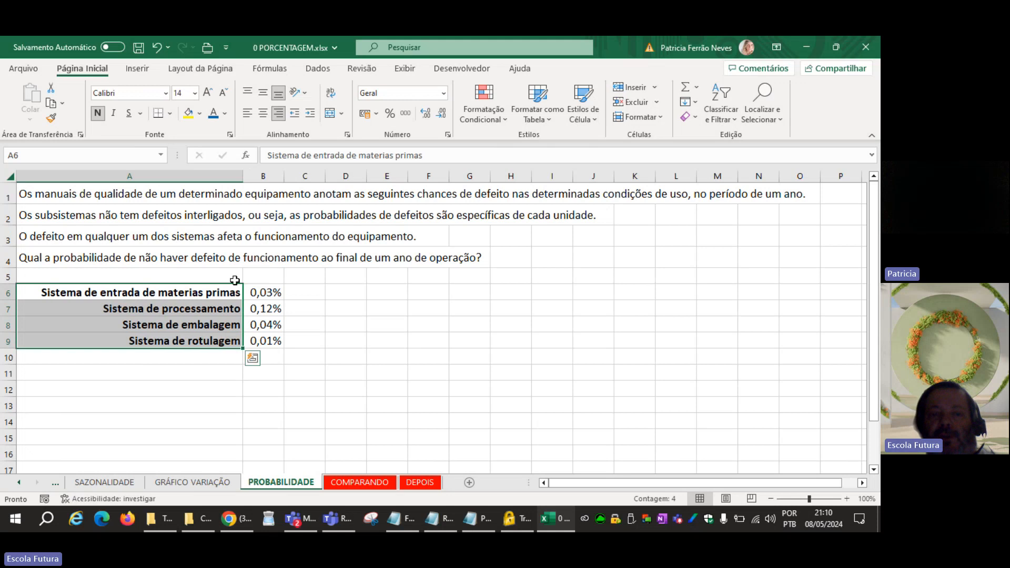
pyautogui.click(316, 299)
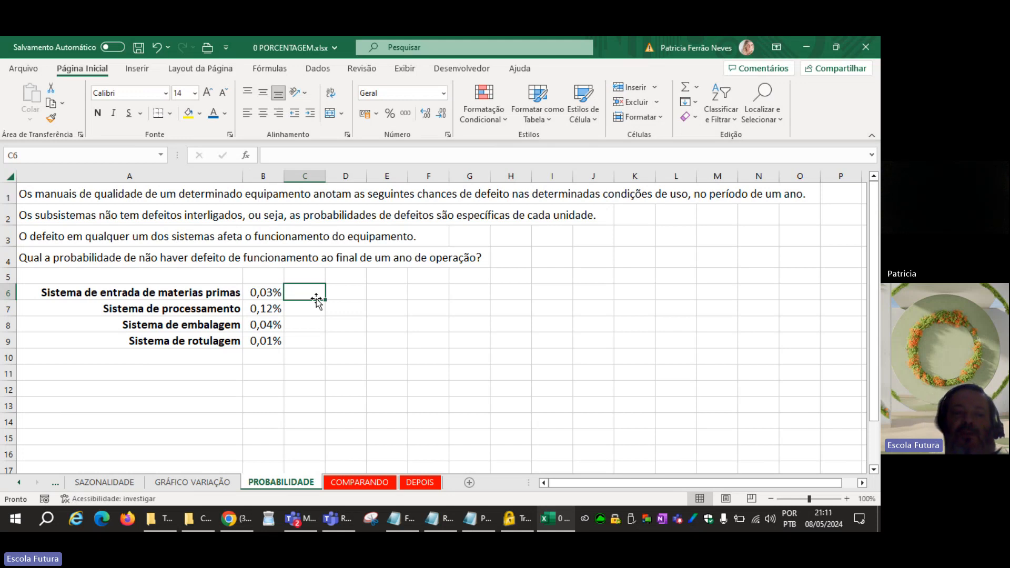
# Step: Examine the yearly defect probability of each subsystem in B6:B9
pyautogui.click(167, 293)
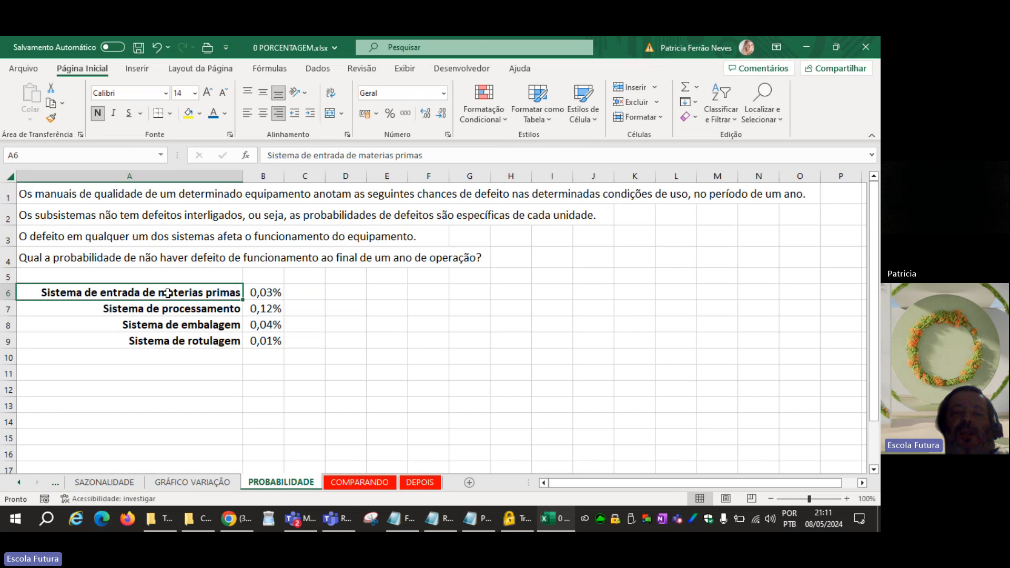
pyautogui.click(263, 293)
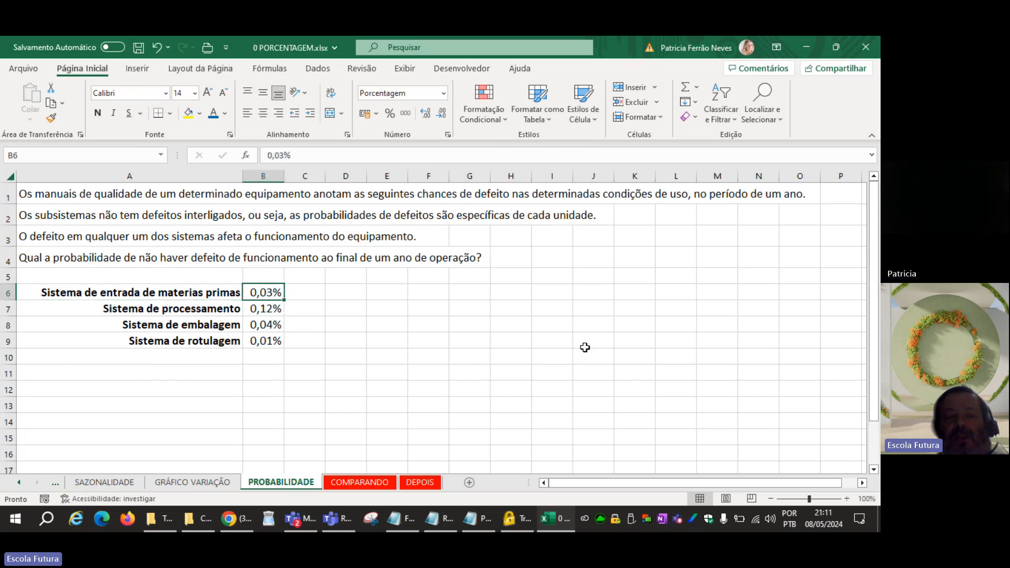
pyautogui.click(273, 314)
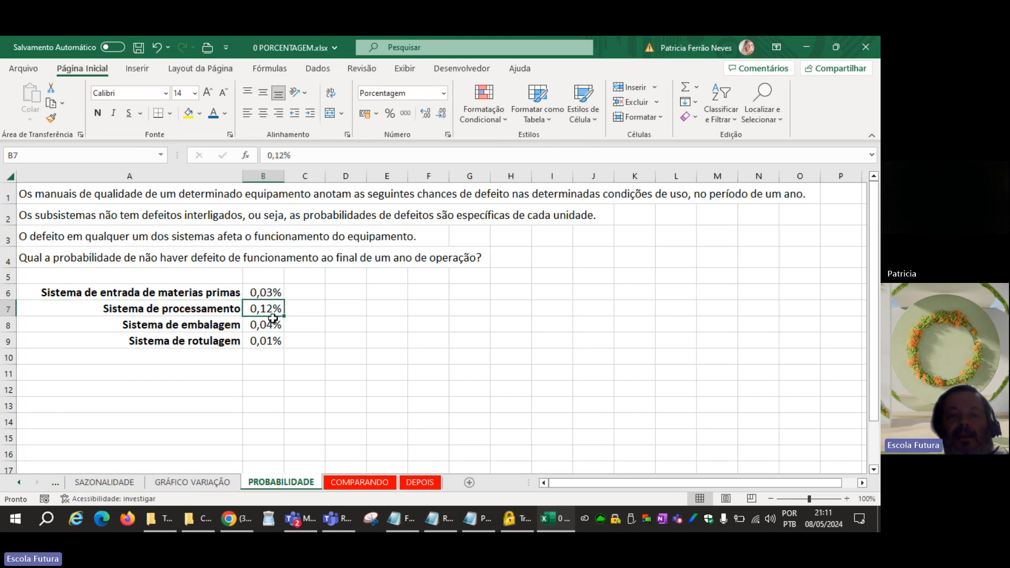
pyautogui.click(273, 323)
pyautogui.click(270, 339)
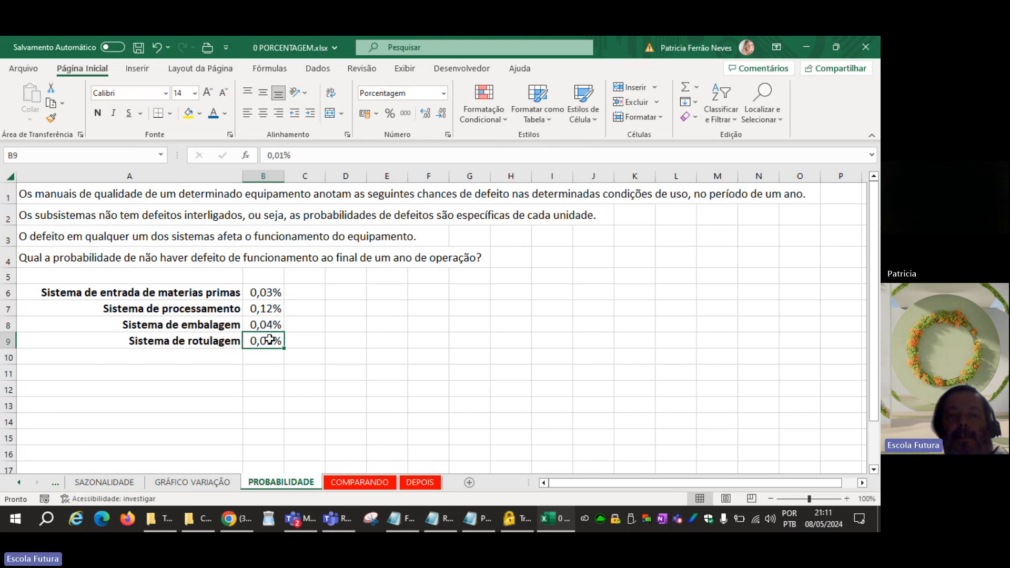
pyautogui.moveTo(266, 293); pyautogui.dragTo(267, 340)
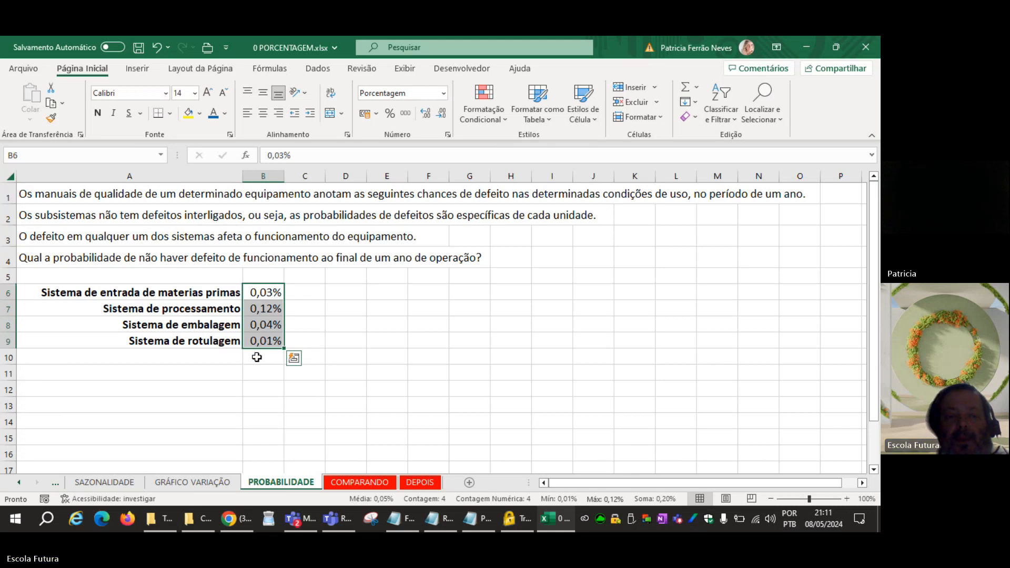
pyautogui.click(260, 363)
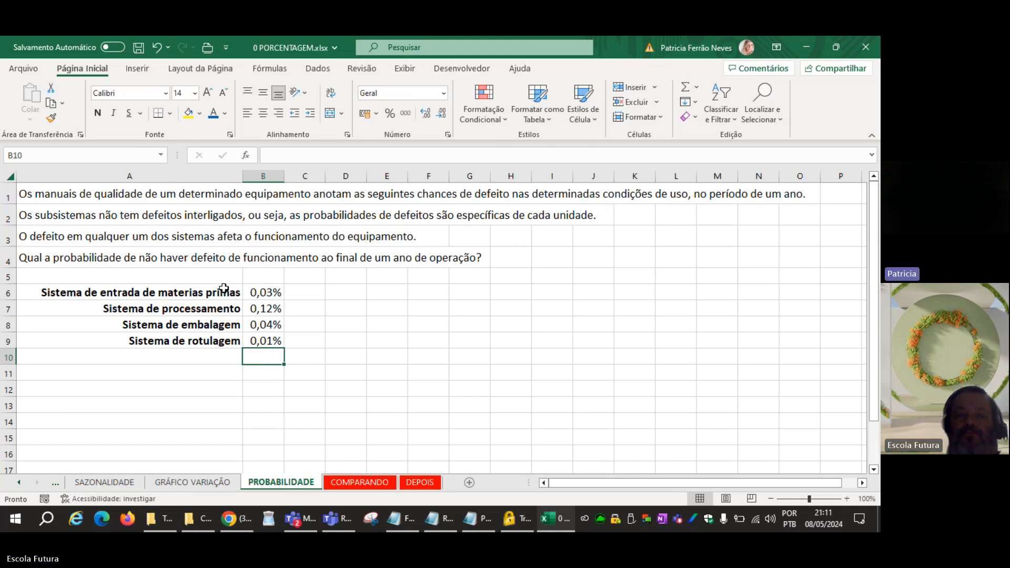
# Step: Make the question in A4 bold and hide the gridlines of the PROBABILIDADE sheet
pyautogui.click(46, 259)
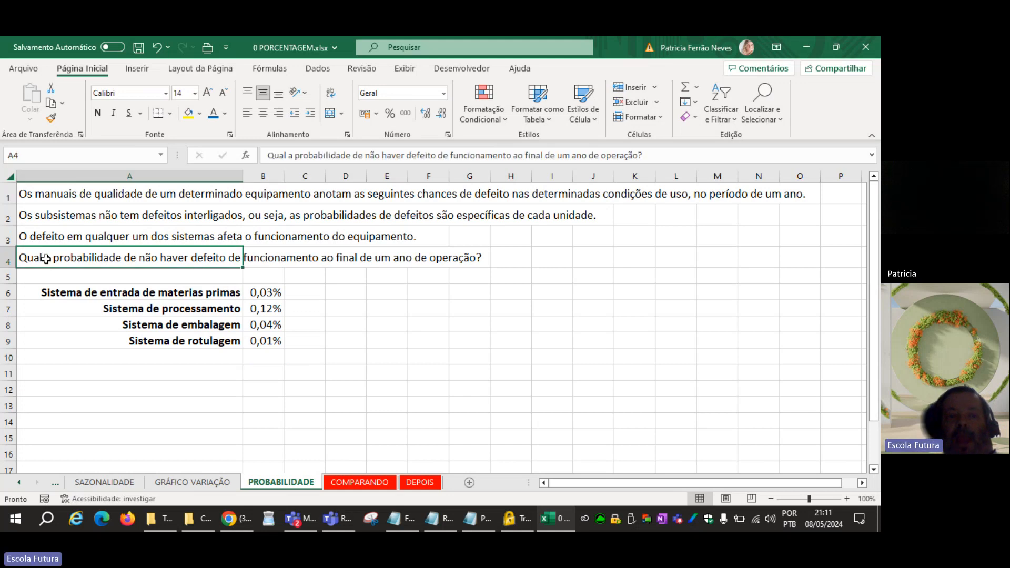
pyautogui.click(100, 114)
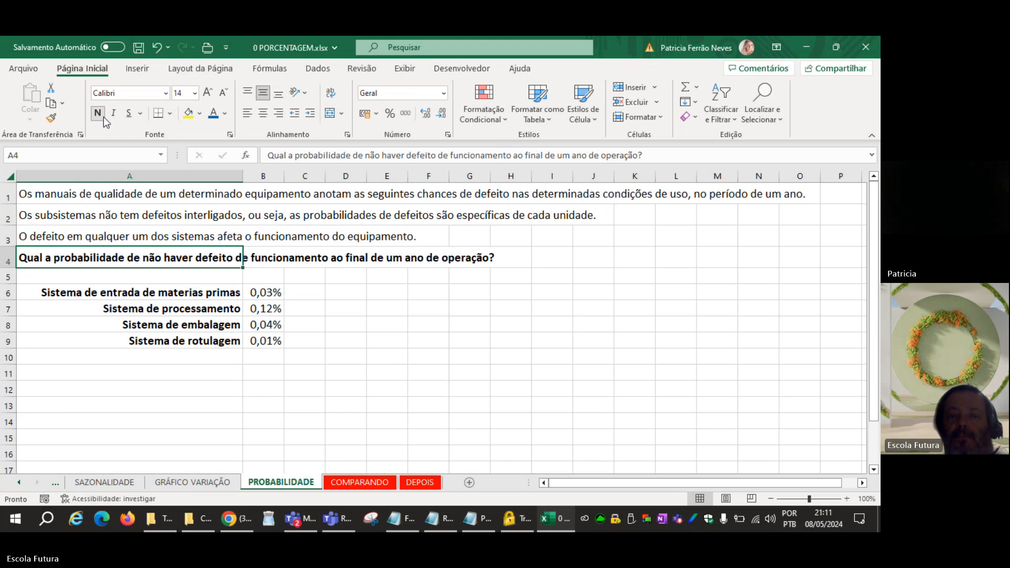
pyautogui.click(305, 292)
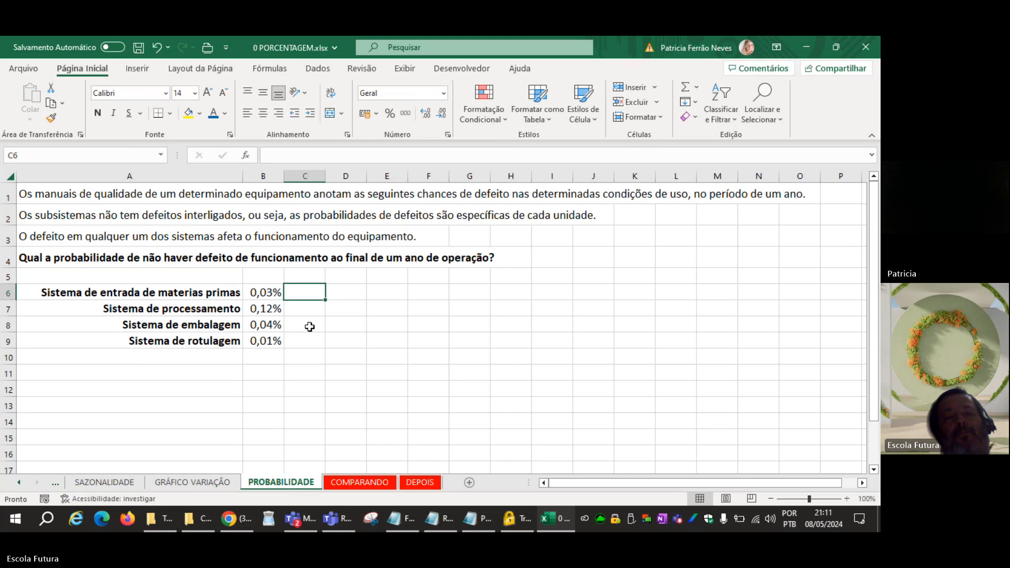
pyautogui.click(405, 68)
pyautogui.click(353, 114)
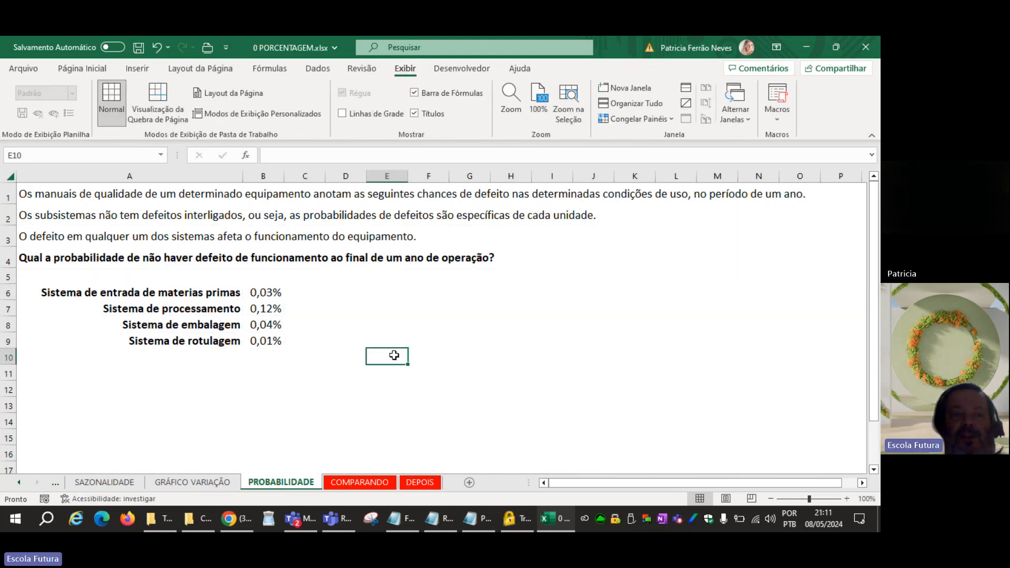
# Step: Copy the probability problem statement and its subsystem table in A1:P9
pyautogui.moveTo(21, 194); pyautogui.dragTo(315, 261)
pyautogui.moveTo(420, 284); pyautogui.dragTo(839, 333)
pyautogui.hotkey('ctrl', 'c')
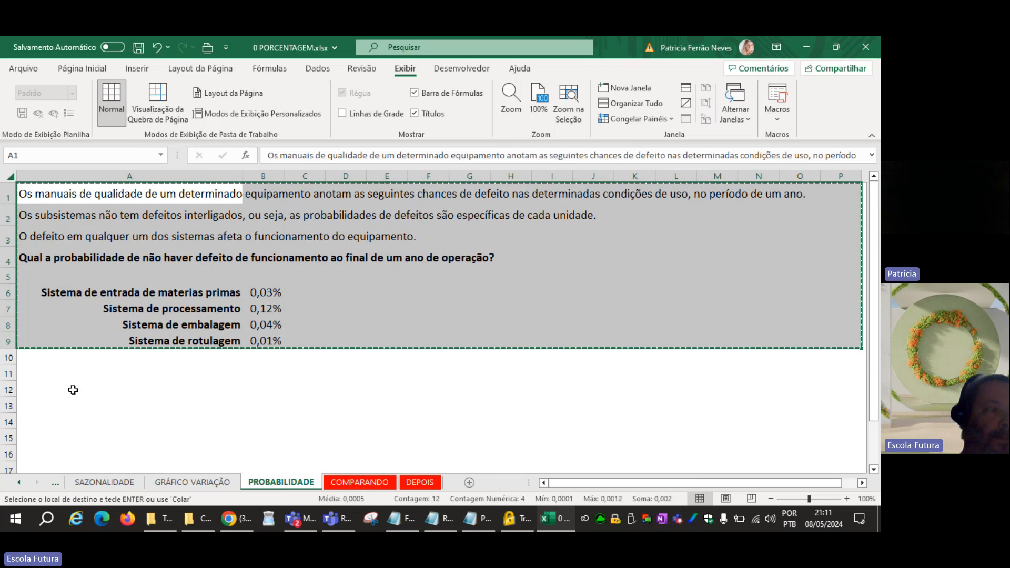
pyautogui.hotkey('alt', 'Tab')
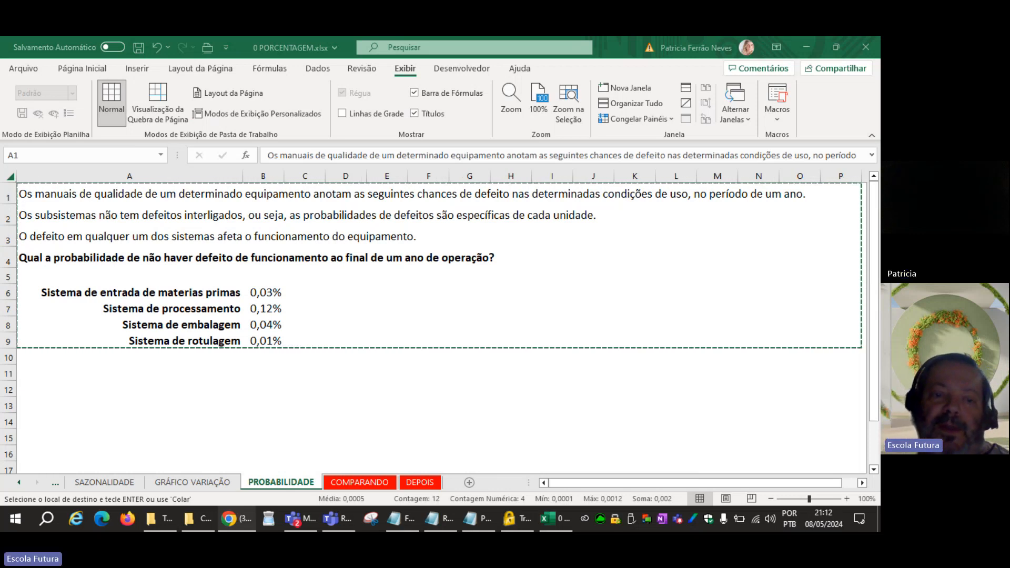
pyautogui.hotkey('ctrl', 'a')
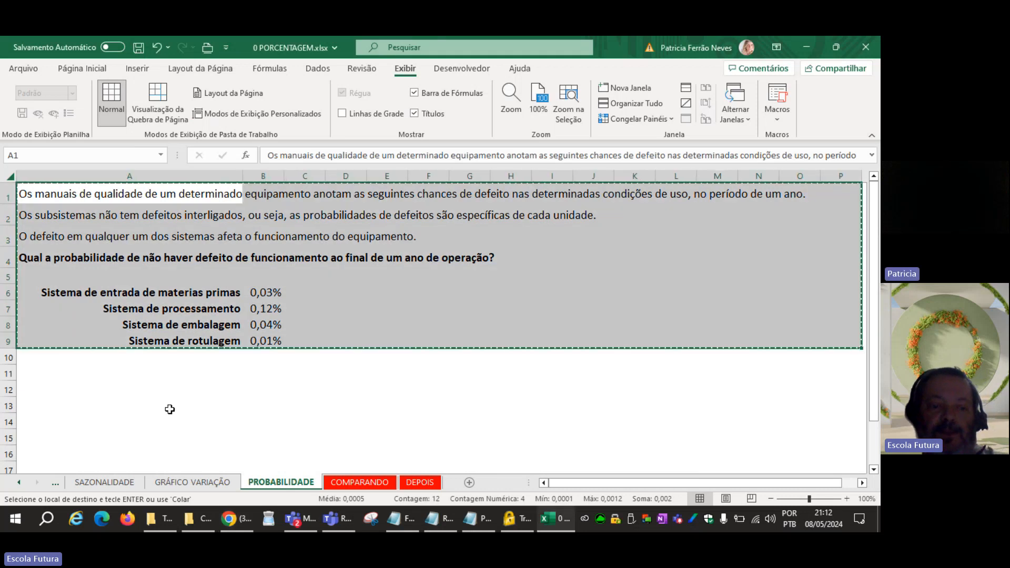
# Step: Clear the copy marquee around the problem statement and save the workbook
pyautogui.click(169, 408)
pyautogui.press('Escape')
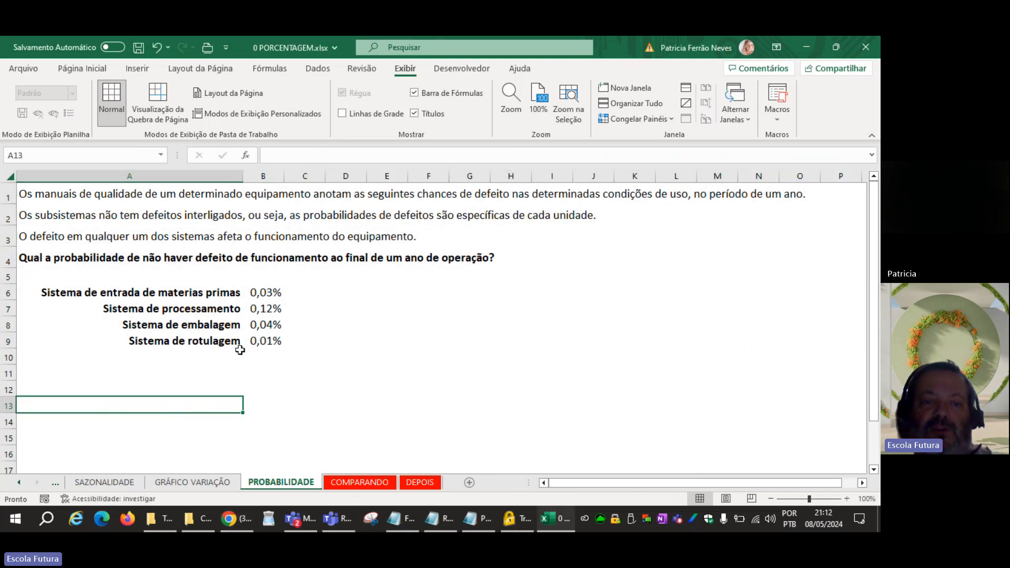
pyautogui.click(138, 47)
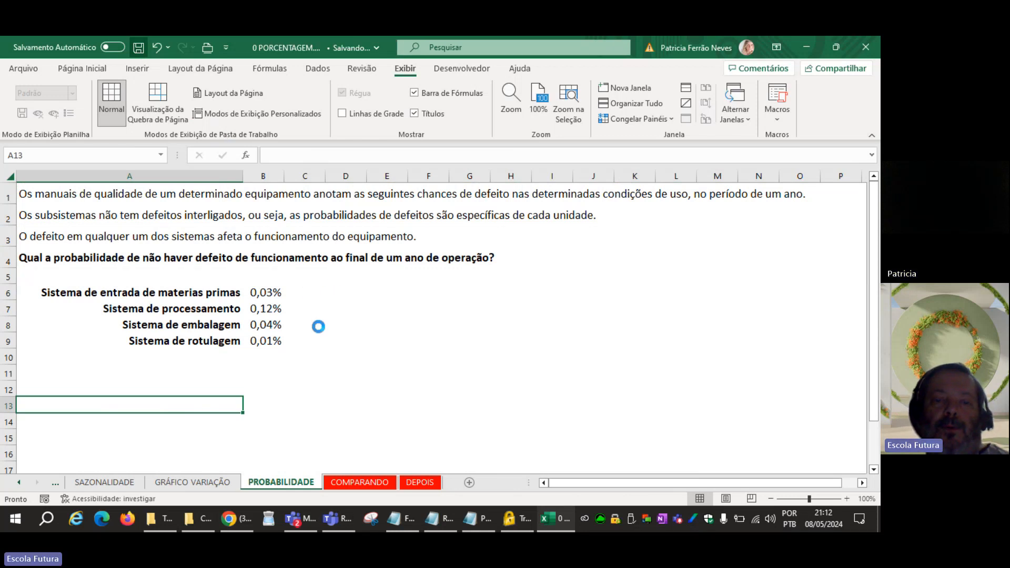
pyautogui.click(305, 292)
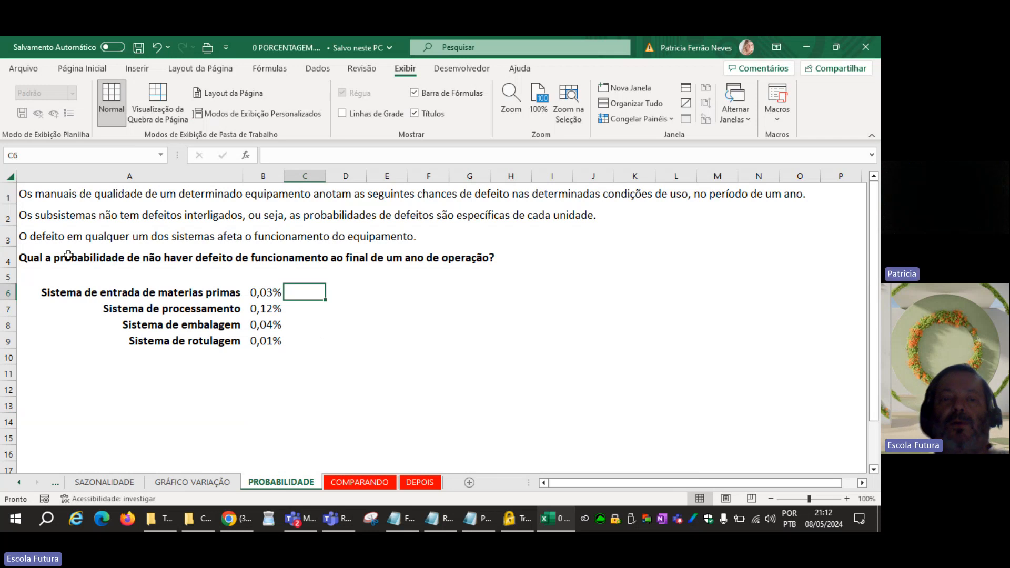
pyautogui.click(309, 347)
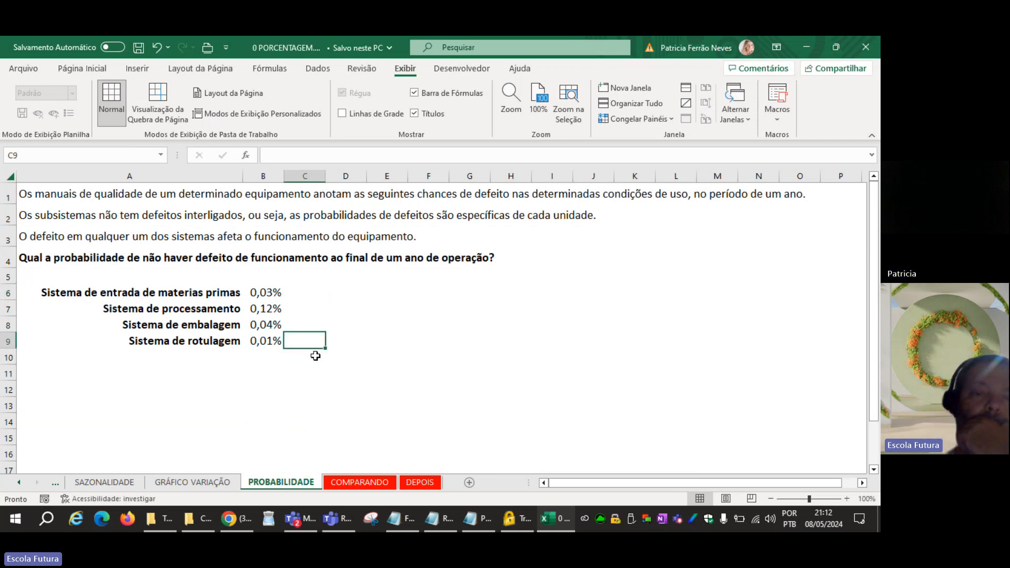
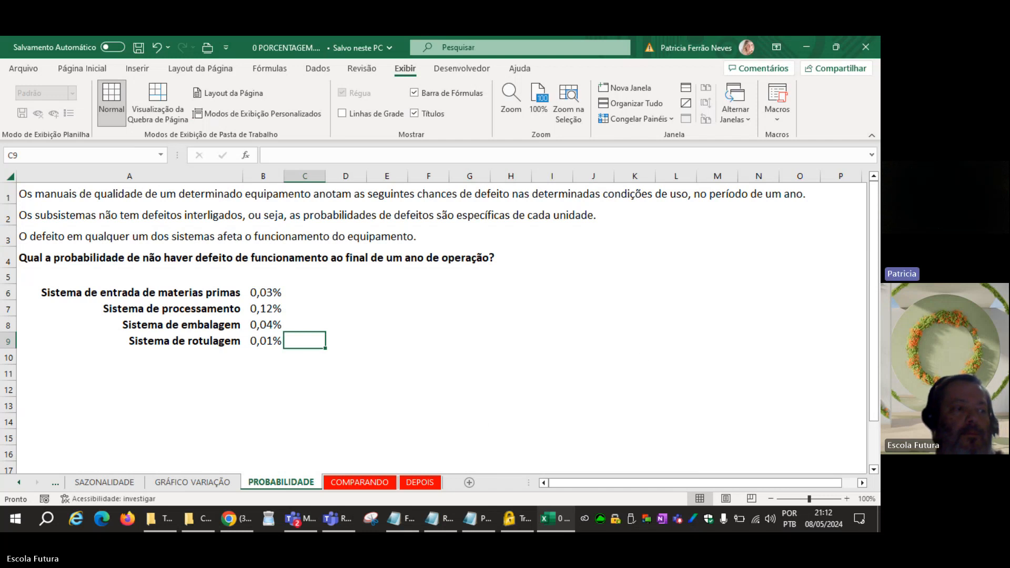
# Step: Try summing the subsystem defect probabilities B6:B9 in B10, and clear that total
pyautogui.click(333, 363)
pyautogui.click(274, 354)
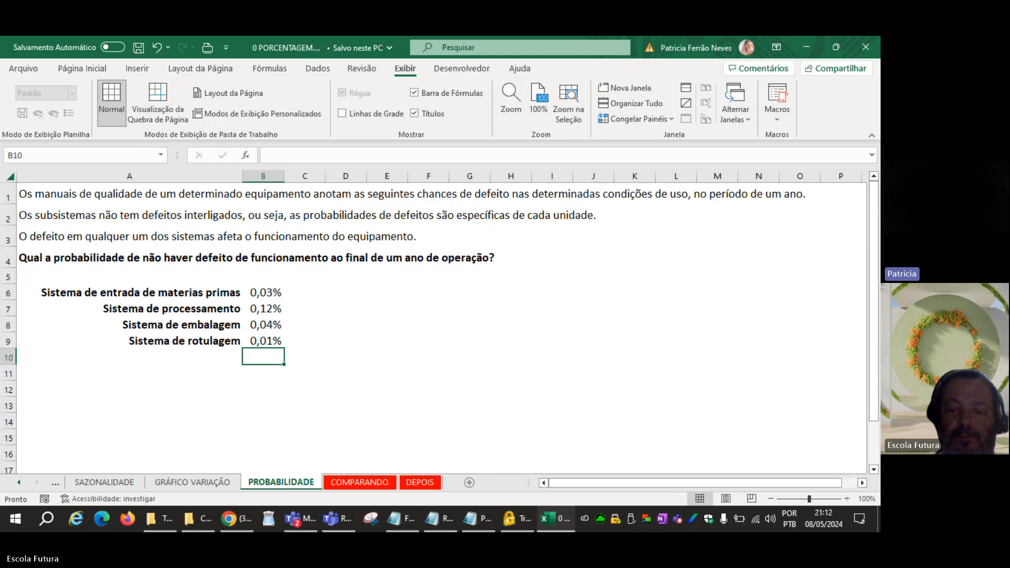
pyautogui.hotkey('alt', '=')
pyautogui.press('Return')
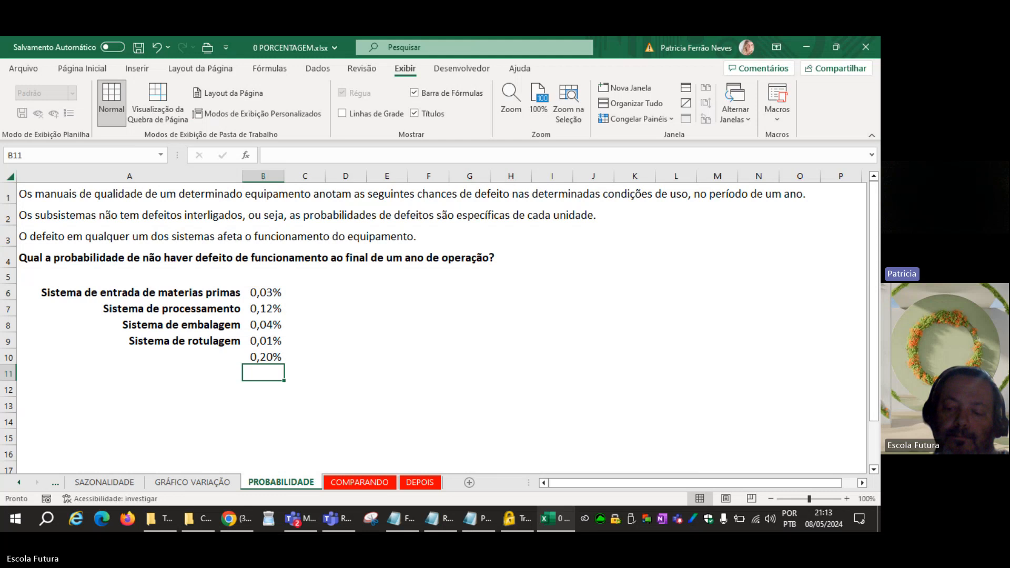
pyautogui.click(263, 358)
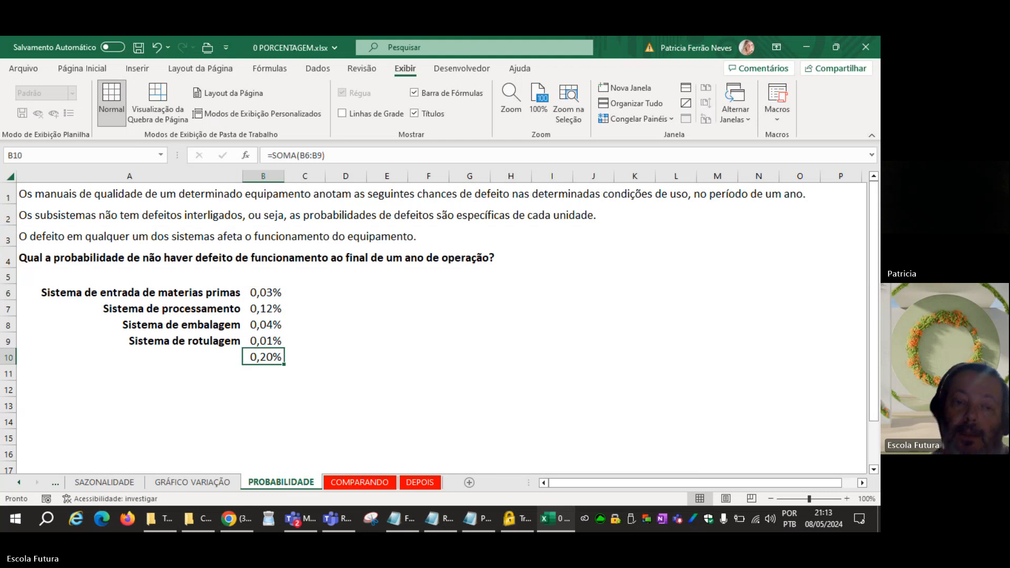
pyautogui.press('Delete')
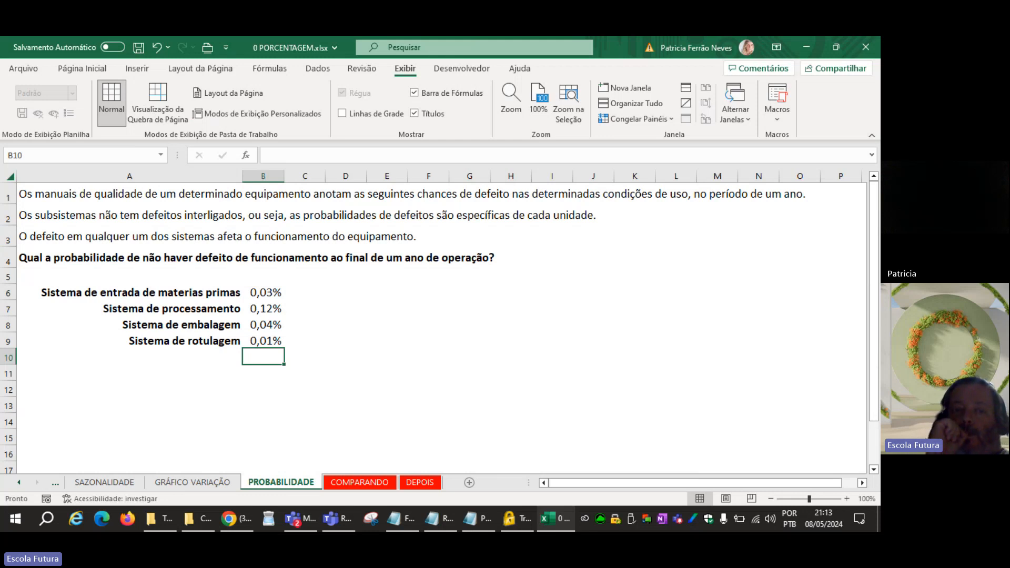
# Step: Calculate each subsystem's chance of no defect with =100%-B6 in C6, filled down to C9
pyautogui.press('Up')
pyautogui.press('Up')
pyautogui.press('Up')
pyautogui.press('Up')
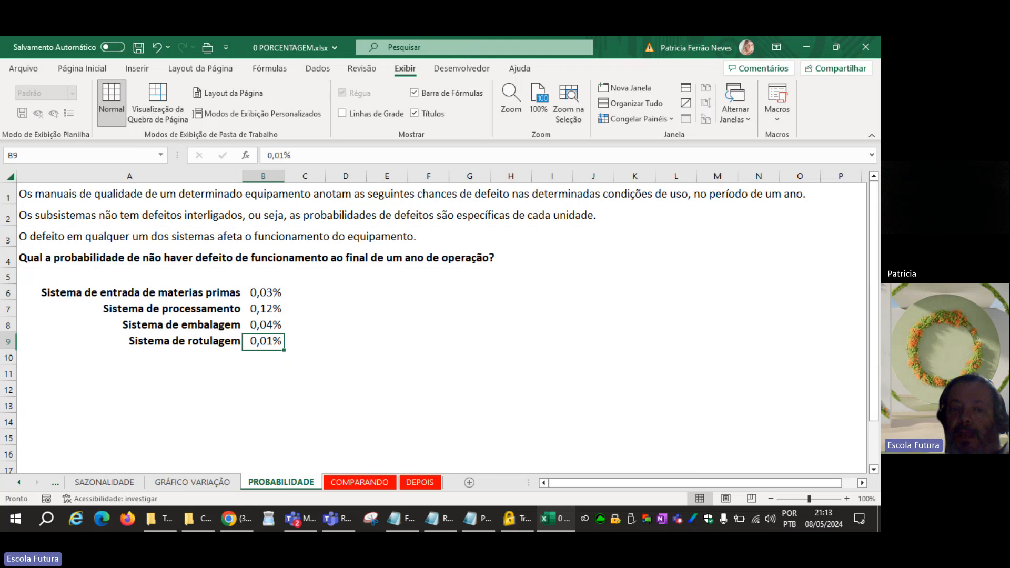
pyautogui.press('Right')
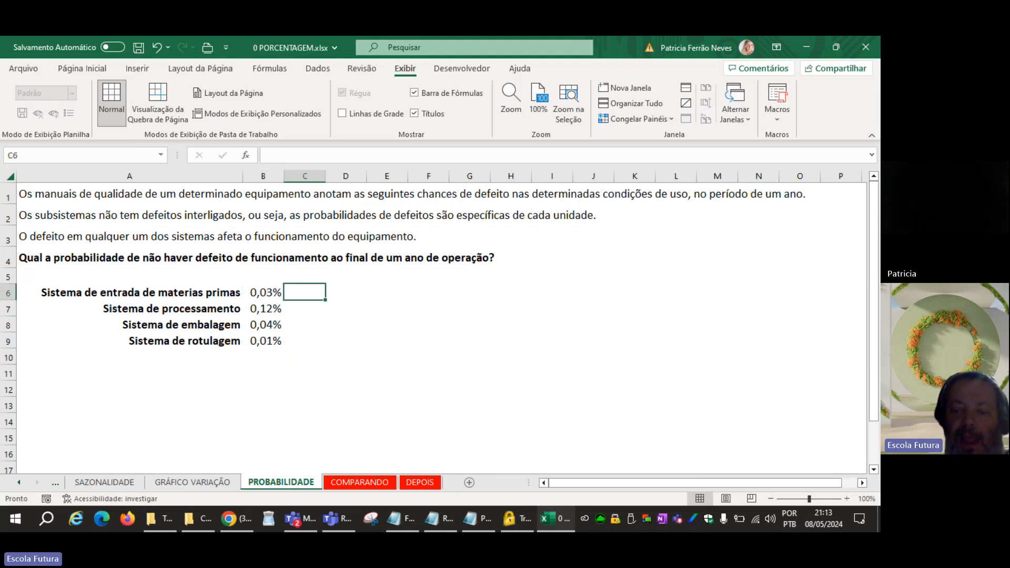
pyautogui.write('=')
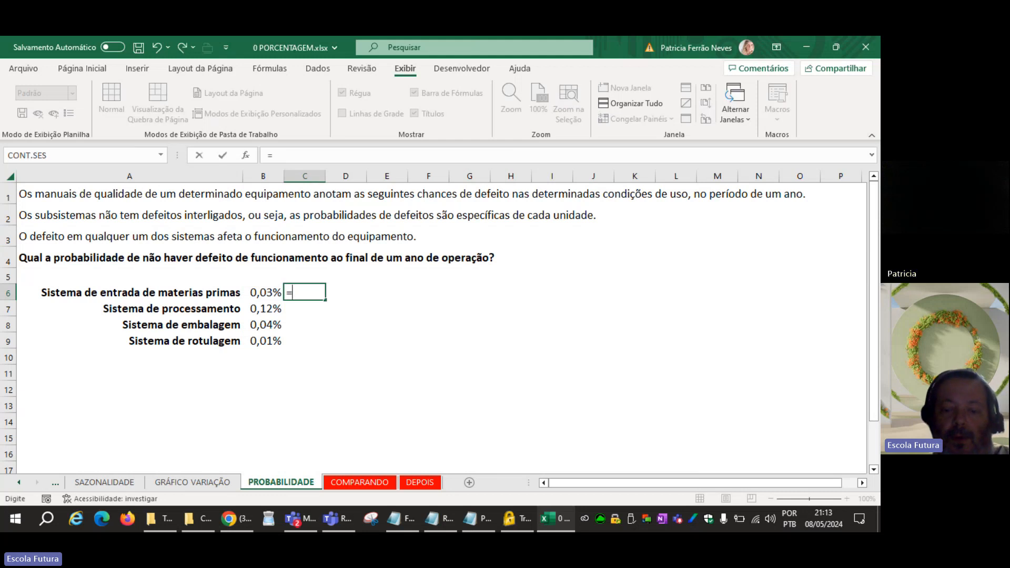
pyautogui.write('100%')
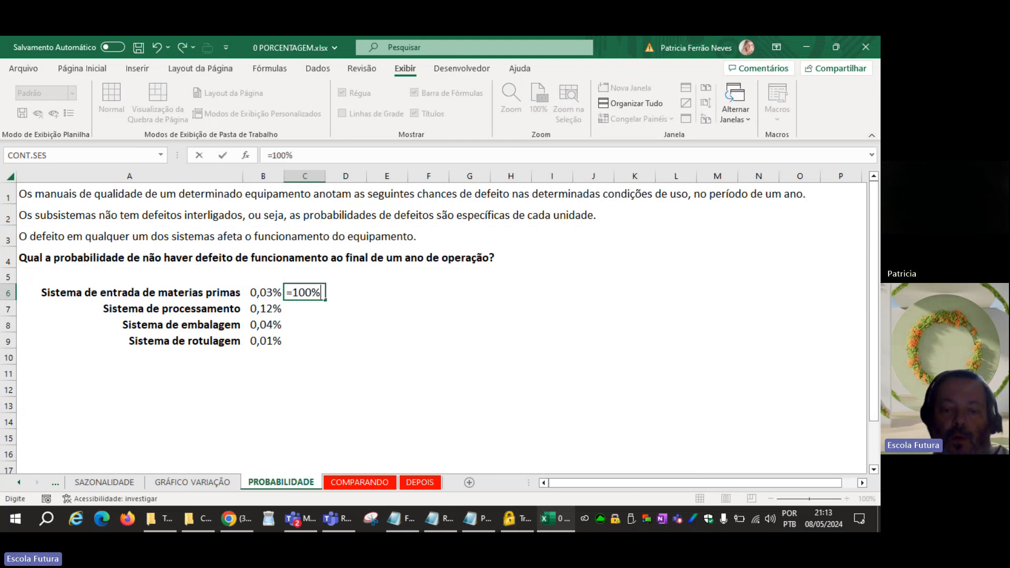
pyautogui.write('-')
pyautogui.press('Left')
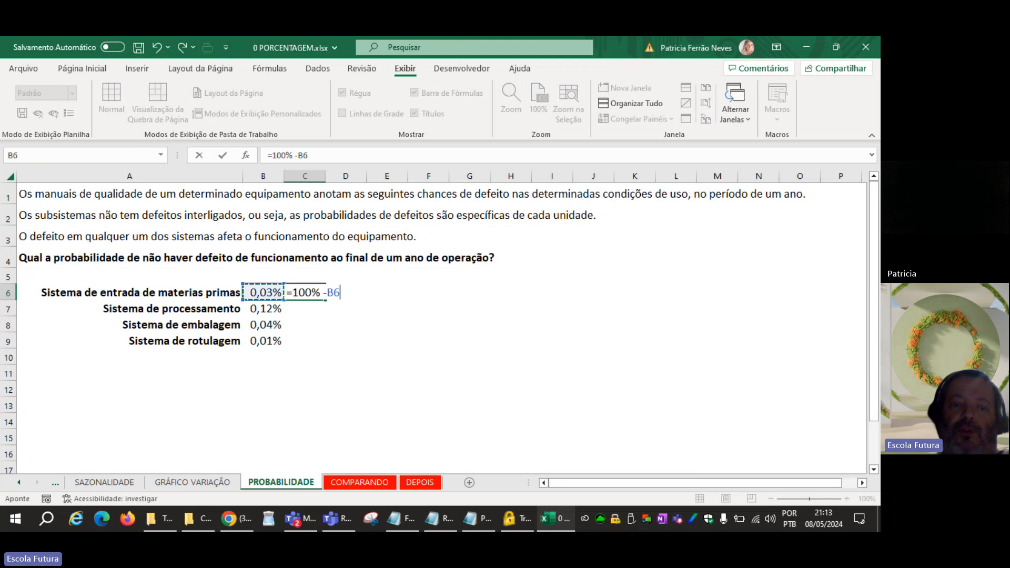
pyautogui.press('Return')
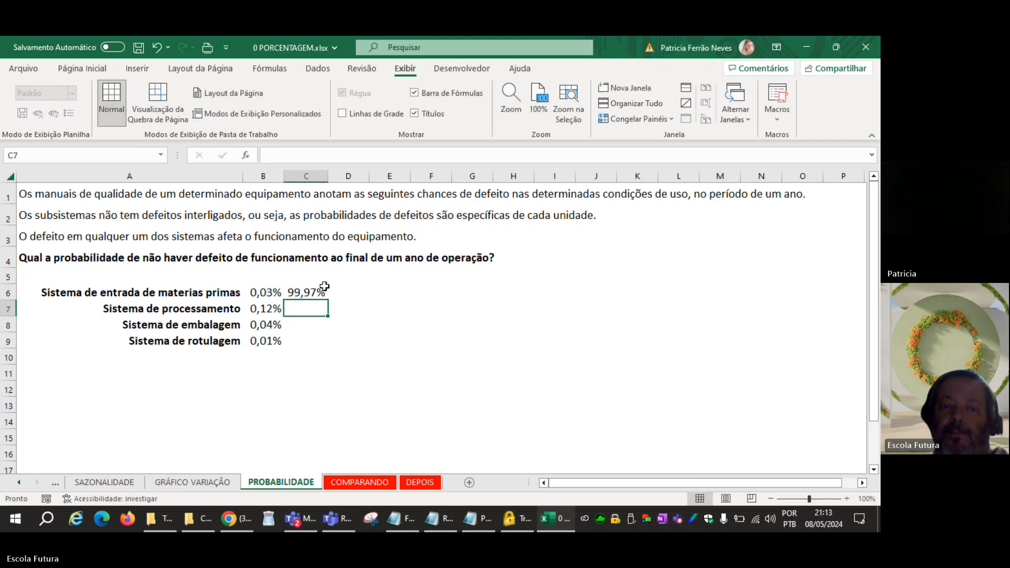
pyautogui.click(323, 293)
pyautogui.moveTo(330, 298); pyautogui.dragTo(327, 349)
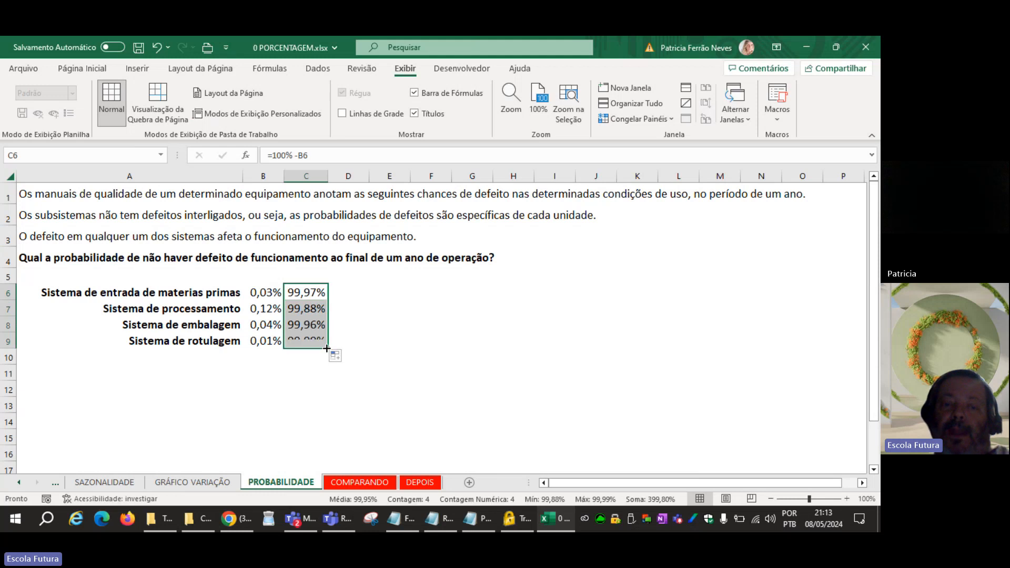
pyautogui.click(319, 361)
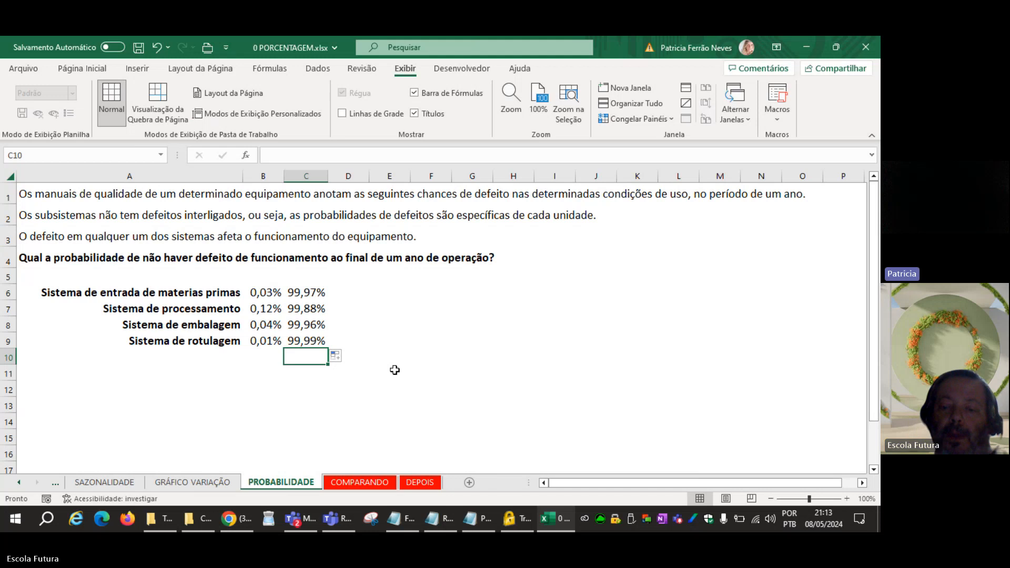
pyautogui.write('=')
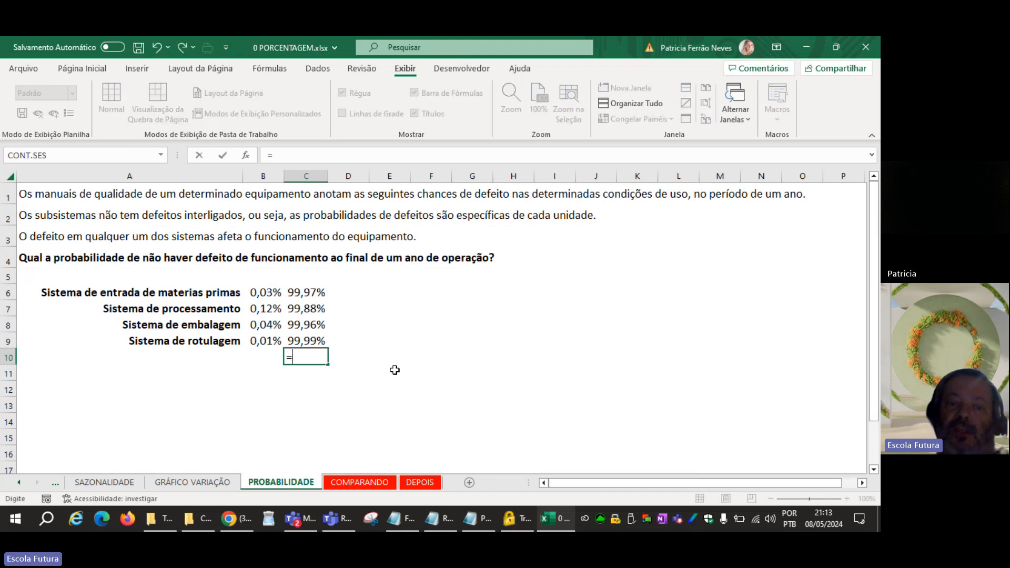
pyautogui.press('Escape')
# Step: Enter a coin-toss example with the label "cara - cara" in H7 and 50% in both H8 and I8
pyautogui.click(526, 307)
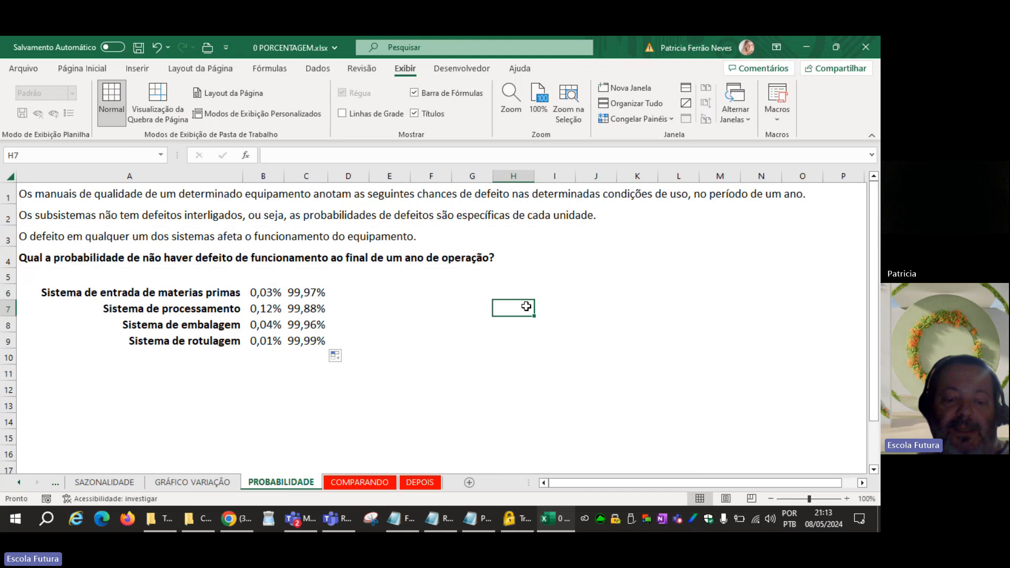
pyautogui.write('cara - cara')
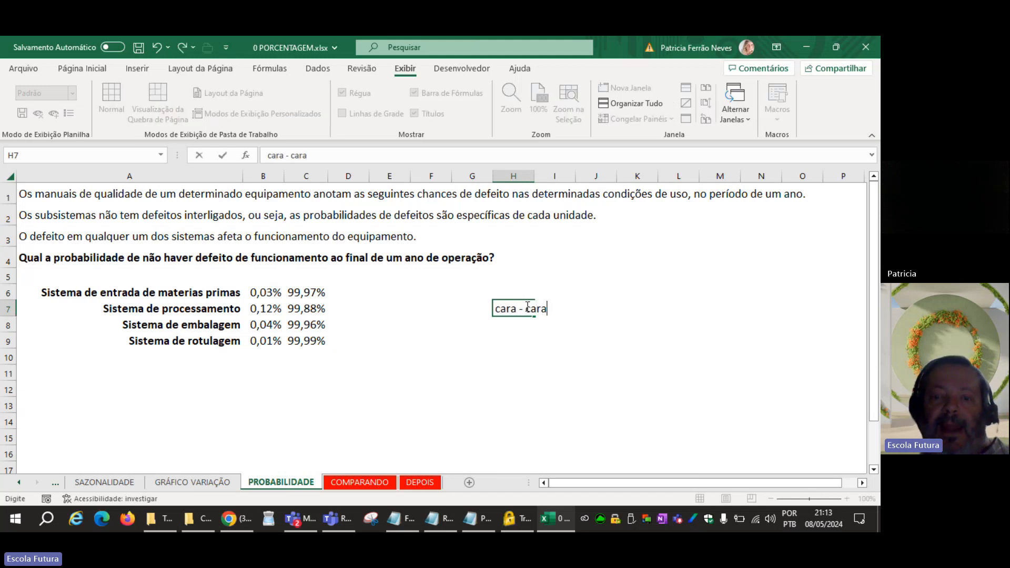
pyautogui.press('Return')
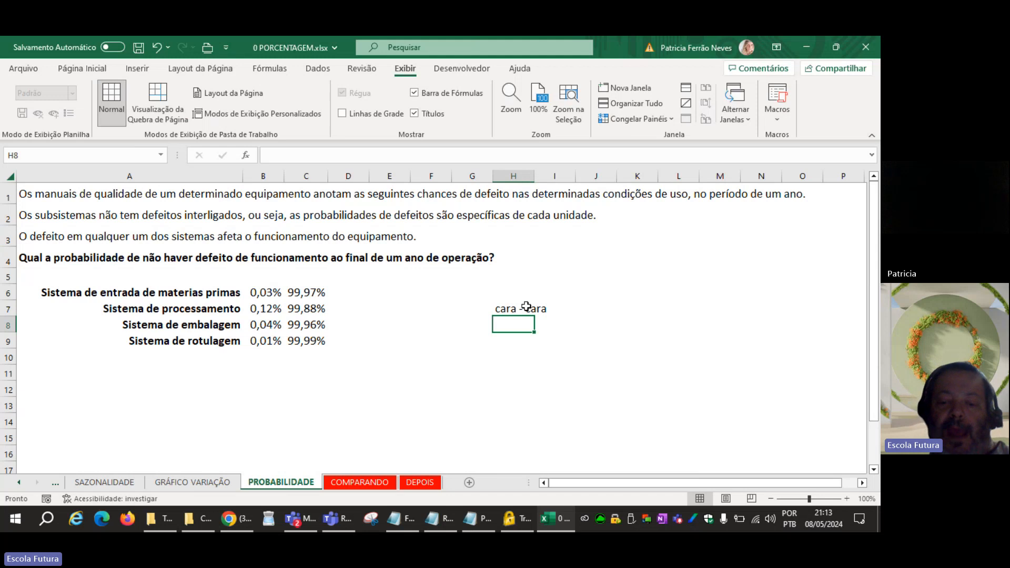
pyautogui.write('50%')
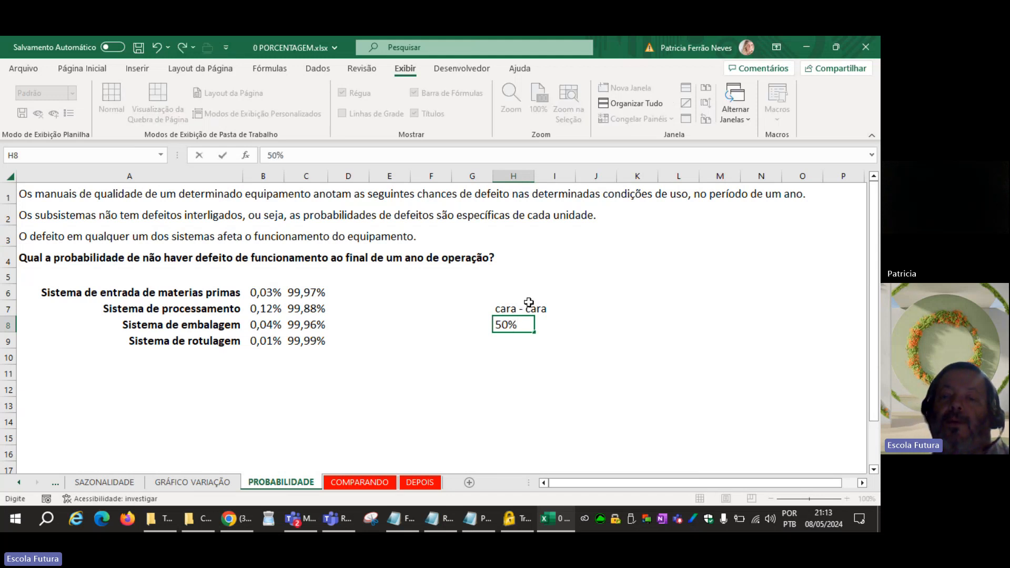
pyautogui.press('Tab')
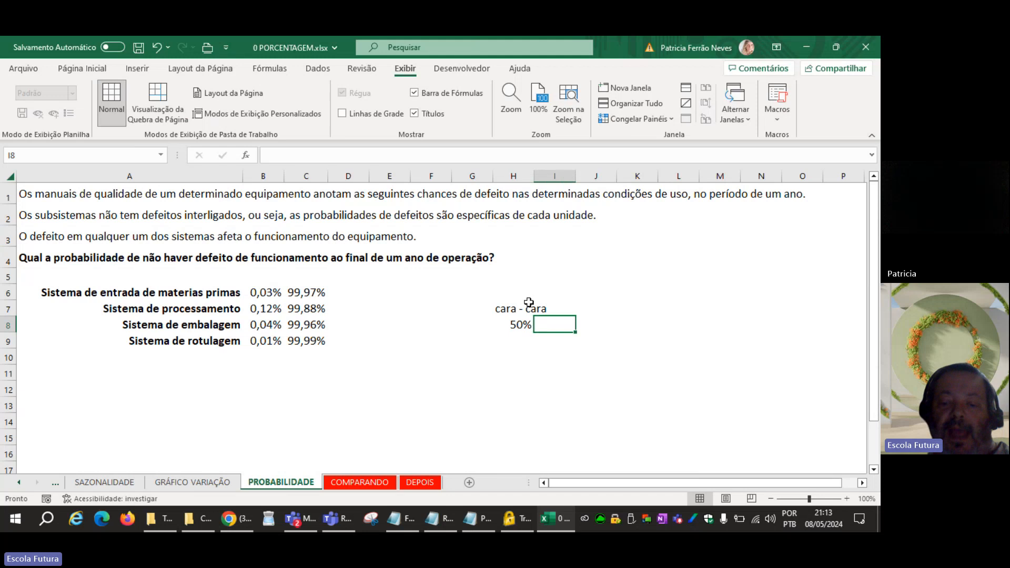
pyautogui.write('50%')
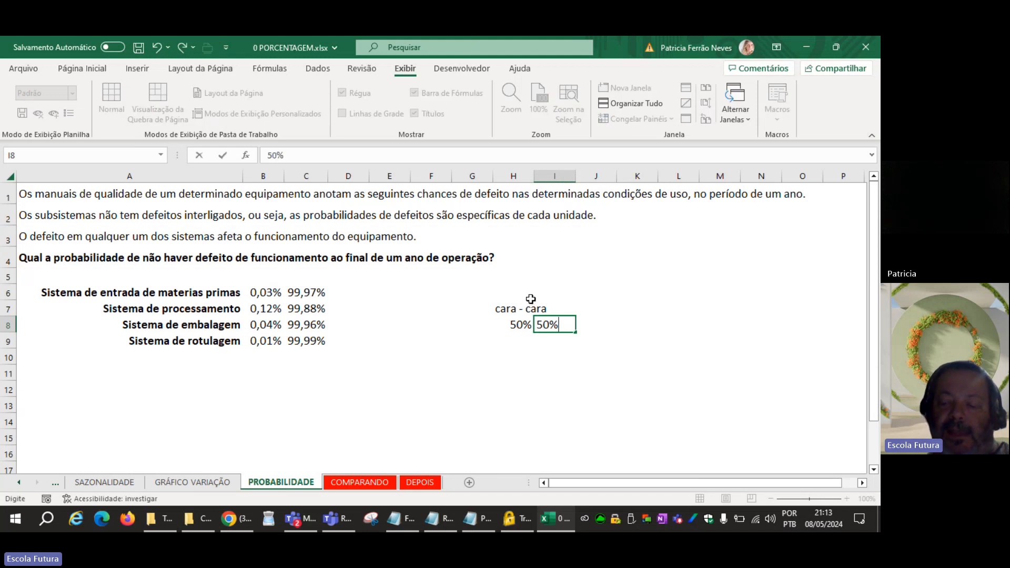
pyautogui.press('Tab')
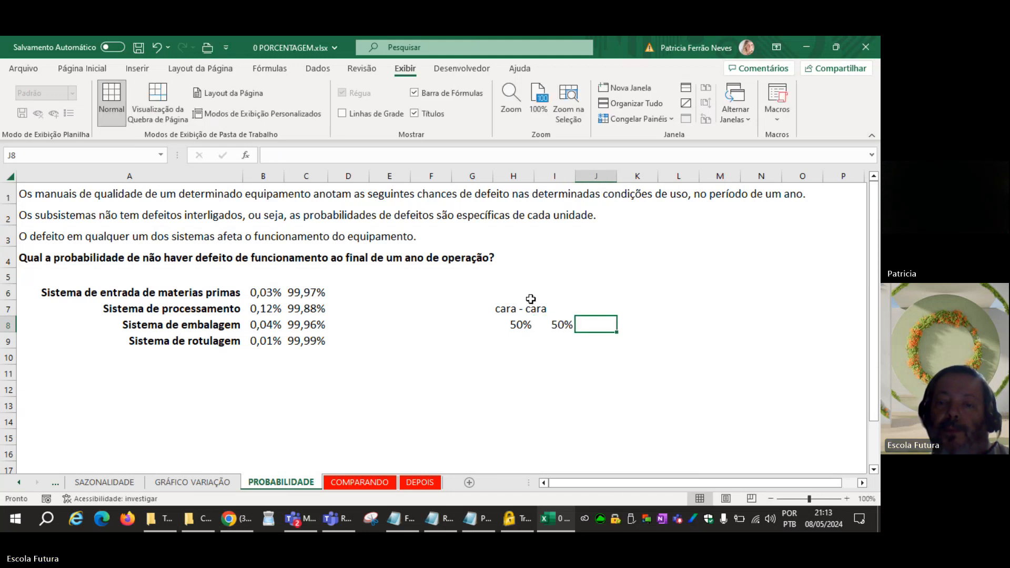
# Step: Calculate the combined probability of the two coin tosses in J8 with =H8*I8
pyautogui.write('=')
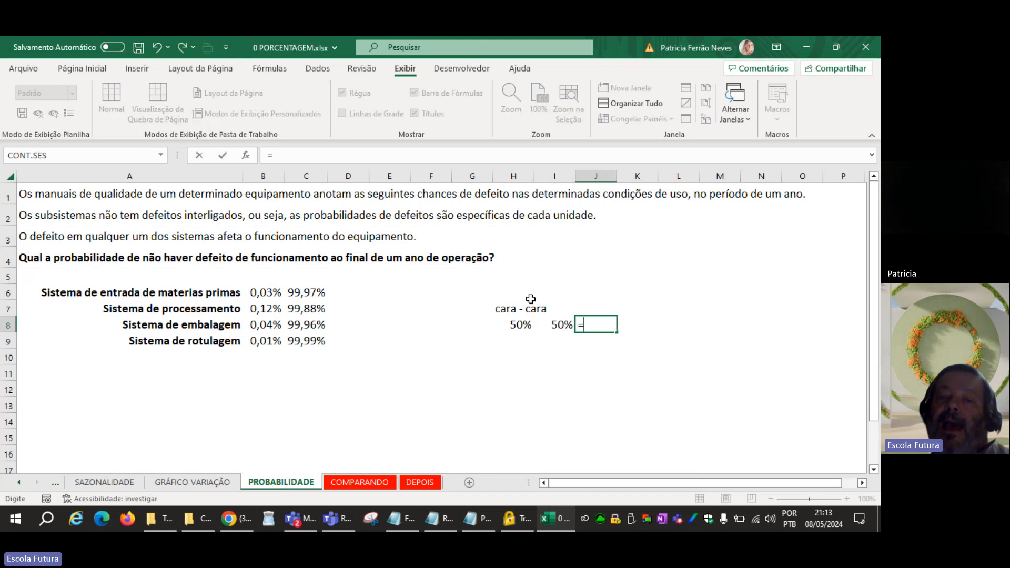
pyautogui.press('Left')
pyautogui.press('Left')
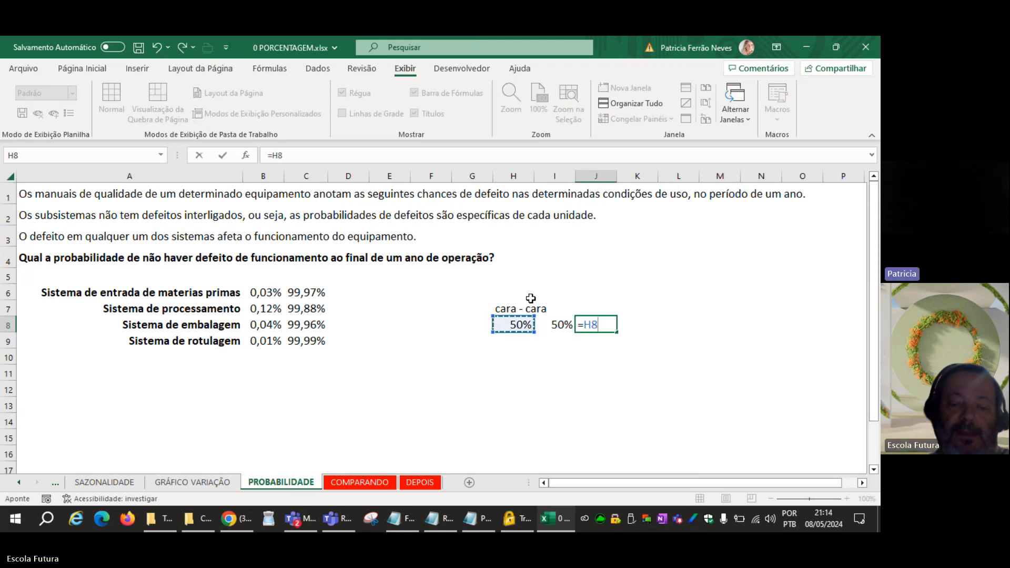
pyautogui.write('*')
pyautogui.press('Left')
pyautogui.press('Return')
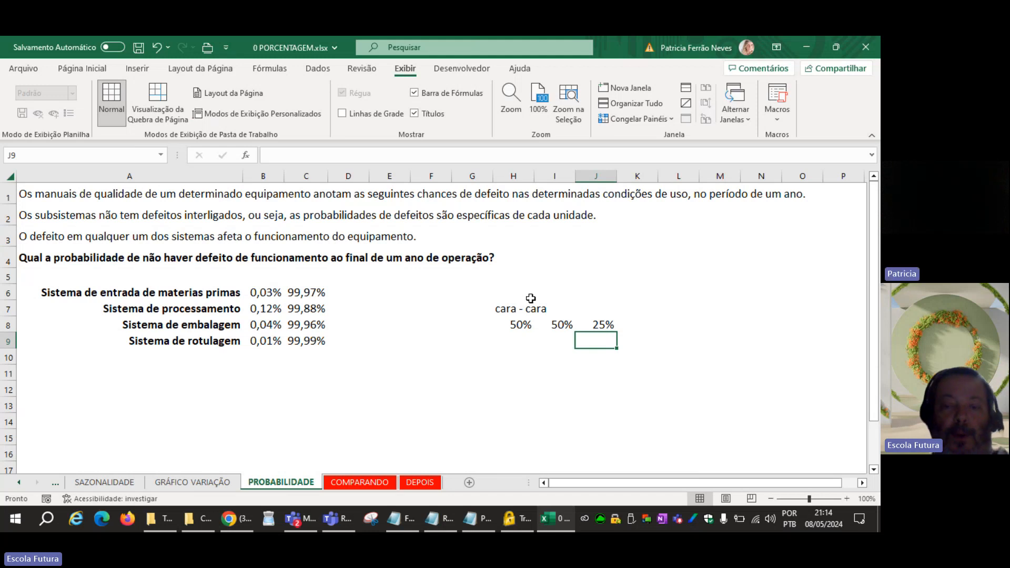
# Step: Delete the coin-toss example from H7:J8
pyautogui.press('Up')
pyautogui.hotkey('shift', 'Left')
pyautogui.hotkey('shift', 'Left')
pyautogui.hotkey('shift', 'Up')
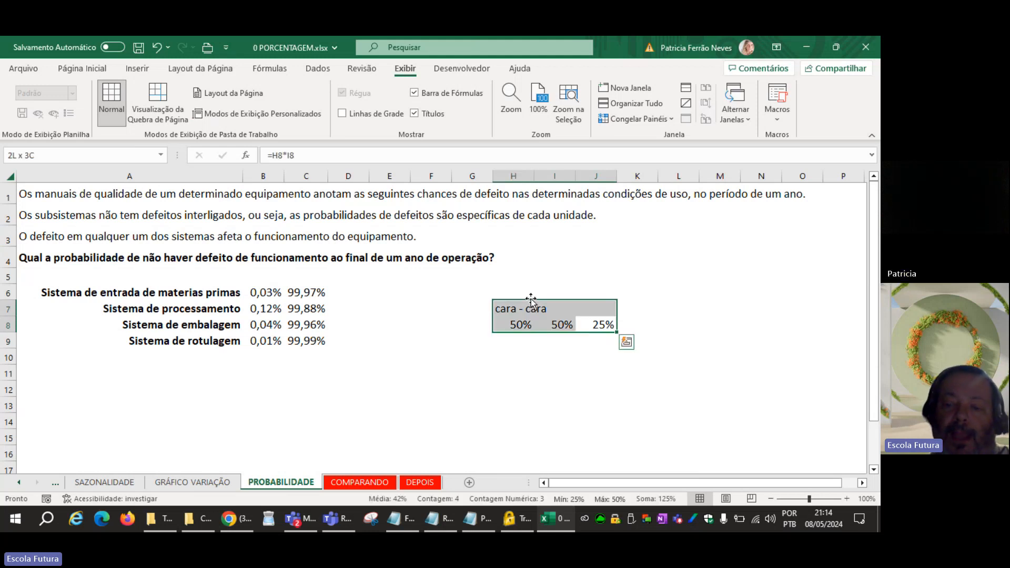
pyautogui.press('Delete')
pyautogui.press('Left')
pyautogui.press('Left')
pyautogui.press('Left')
pyautogui.press('Left')
pyautogui.press('Left')
pyautogui.press('Left')
pyautogui.press('Left')
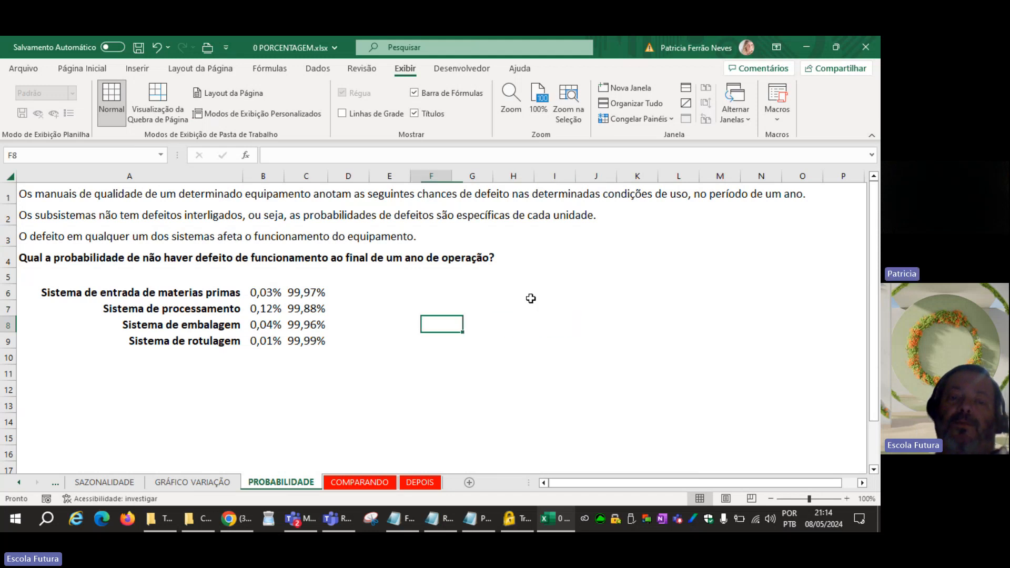
pyautogui.press('Down')
pyautogui.press('Down')
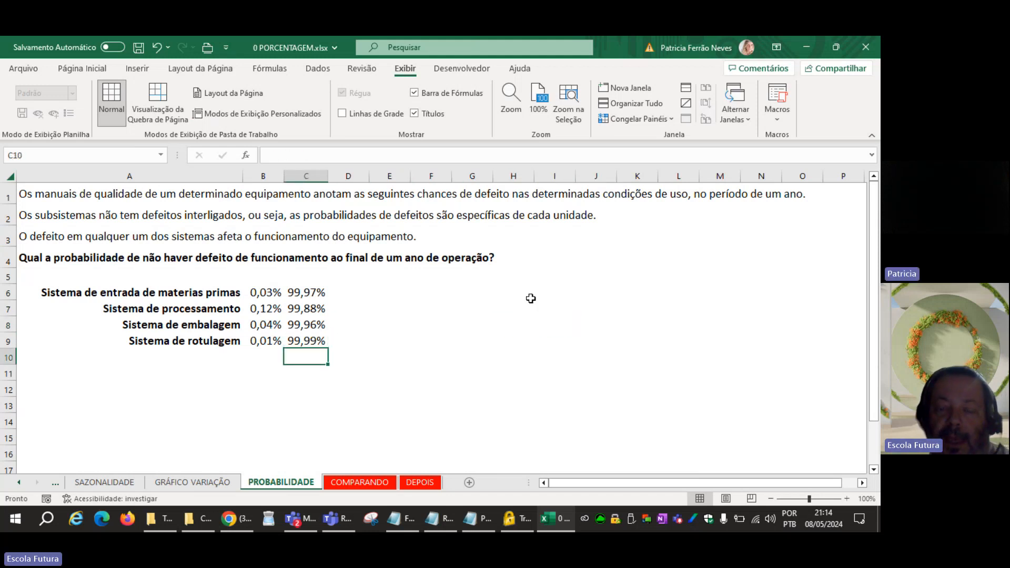
pyautogui.write('=')
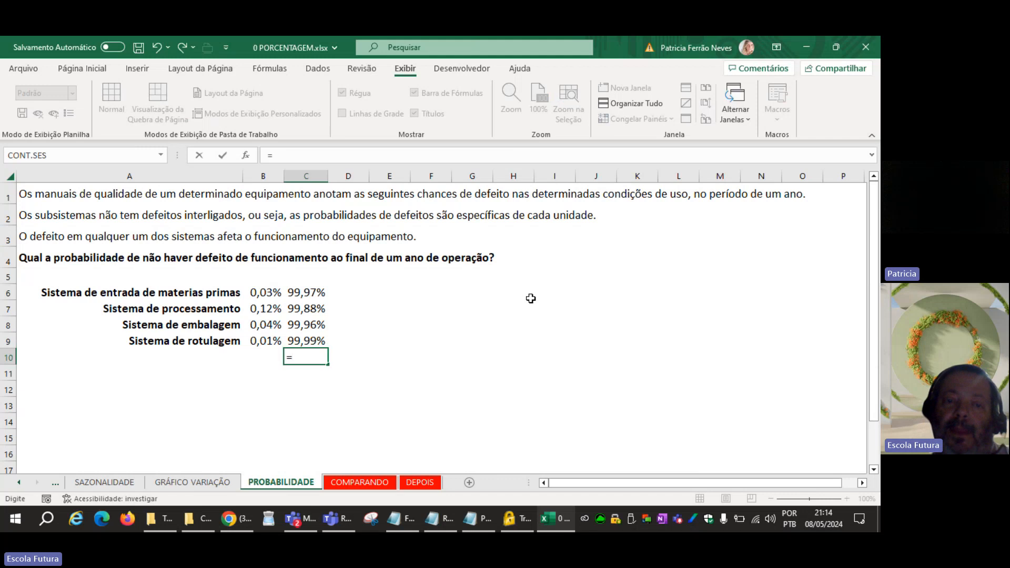
pyautogui.press('Escape')
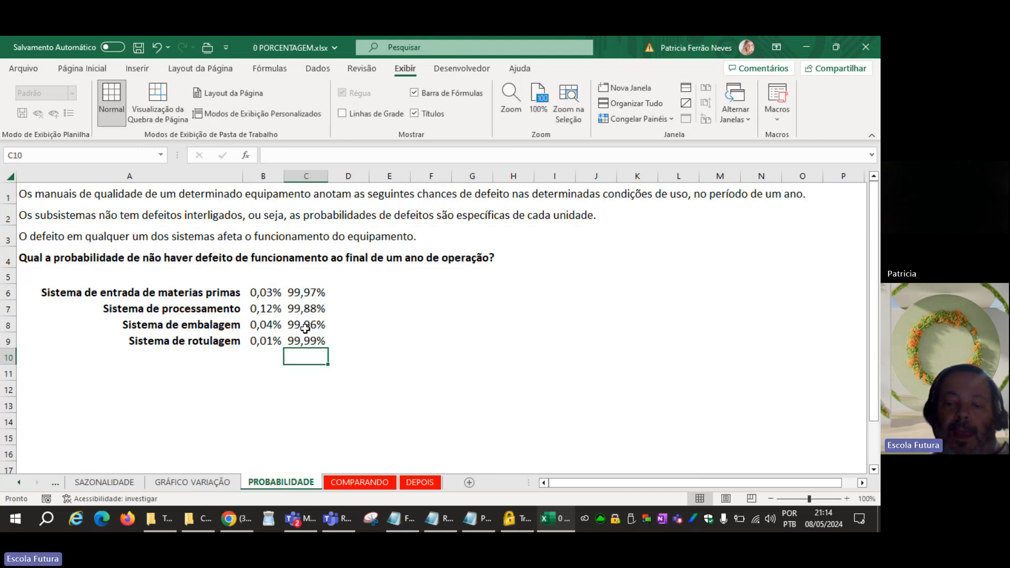
# Step: Label cell A10 as "PROBABILIDADE DE NÃO DEFEITO"
pyautogui.press('Left')
pyautogui.press('Left')
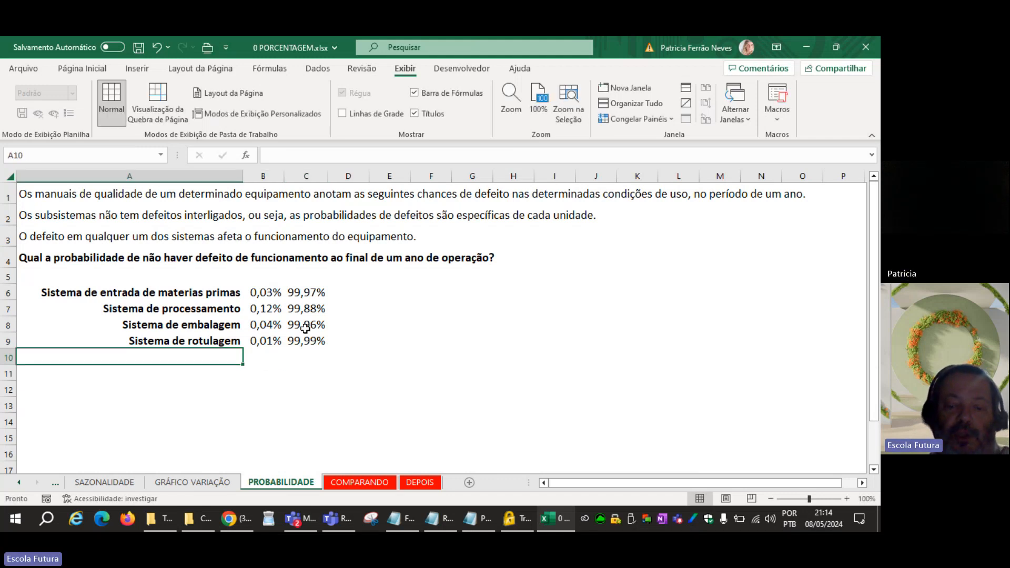
pyautogui.press('F2')
pyautogui.write('PROBA')
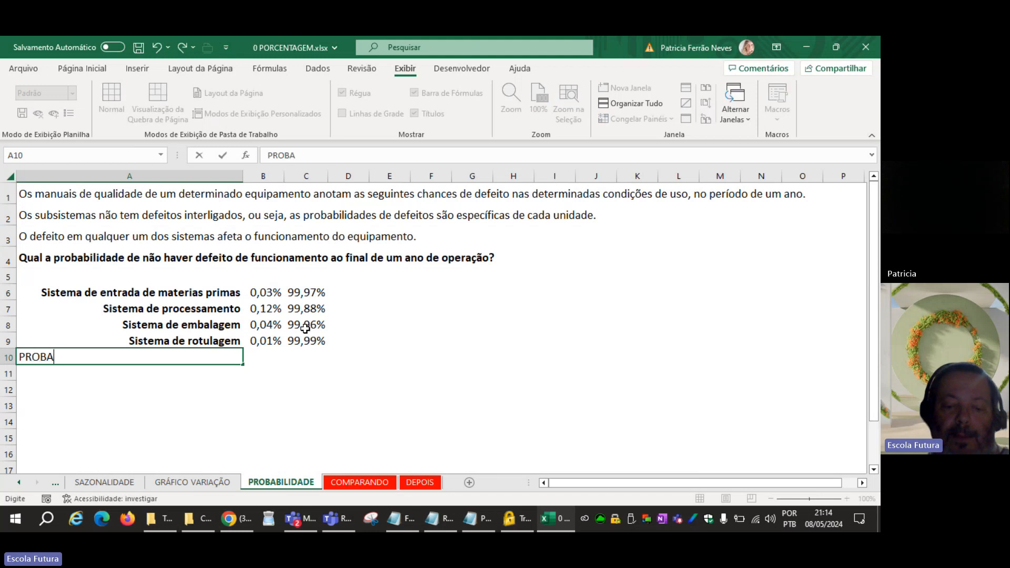
pyautogui.write('BILIDADE DE N')
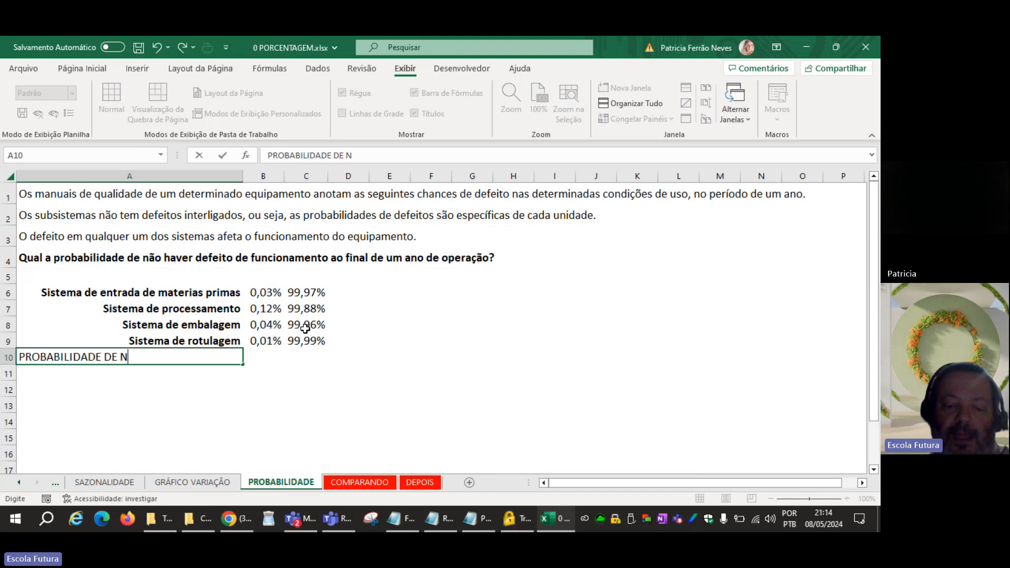
pyautogui.write('ÃO DEFEITO')
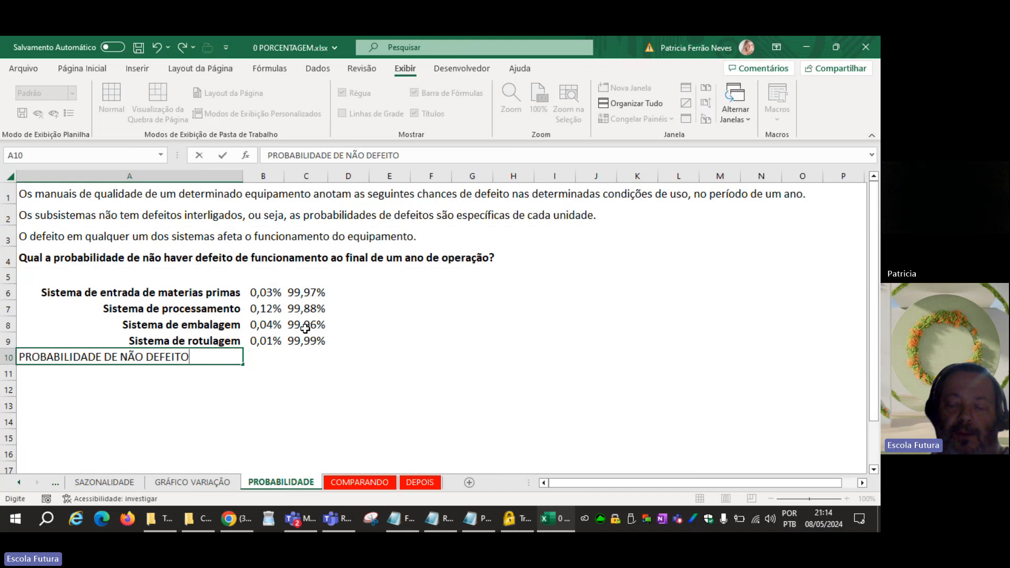
# Step: Calculate the combined probability of no defect in C10 with =C6*C7*C8*C9
pyautogui.press('Tab')
pyautogui.press('Tab')
pyautogui.write('=')
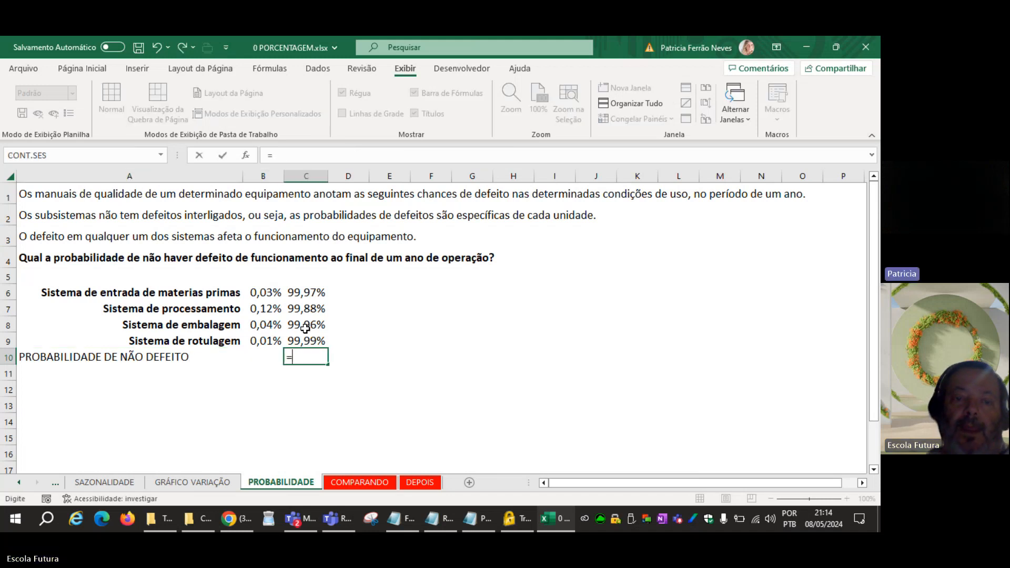
pyautogui.click(312, 287)
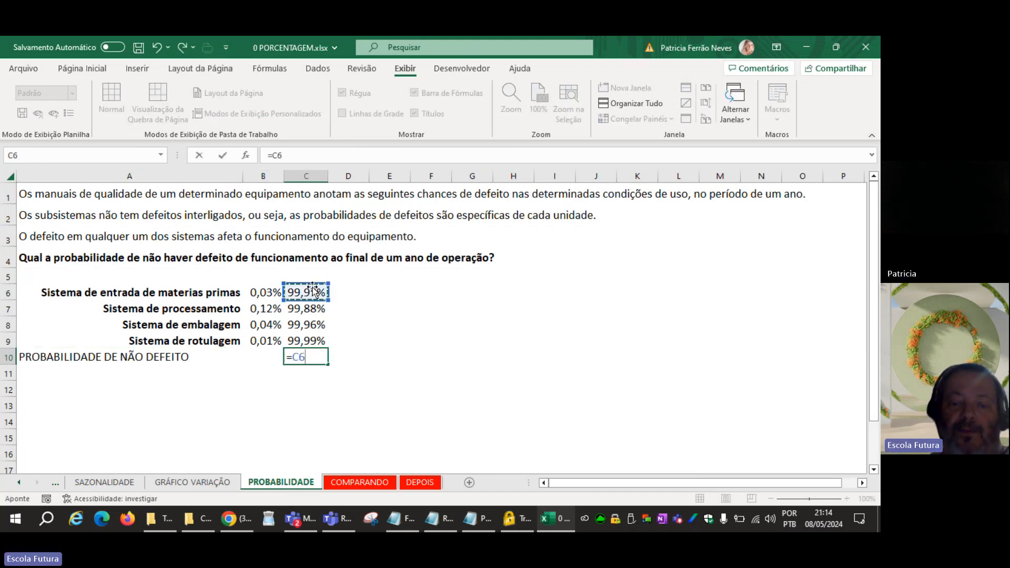
pyautogui.write('*')
pyautogui.click(313, 309)
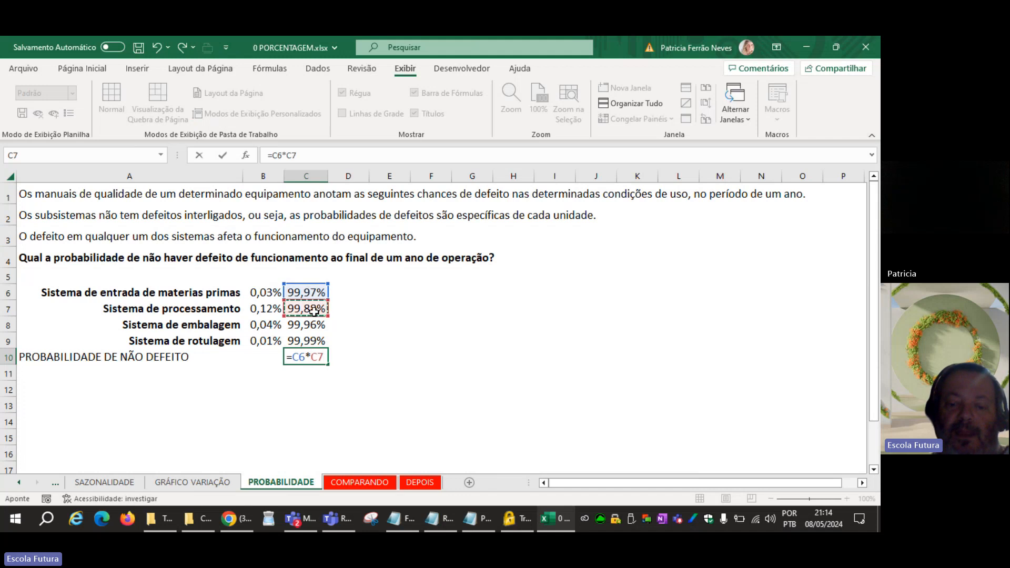
pyautogui.write('*')
pyautogui.click(311, 324)
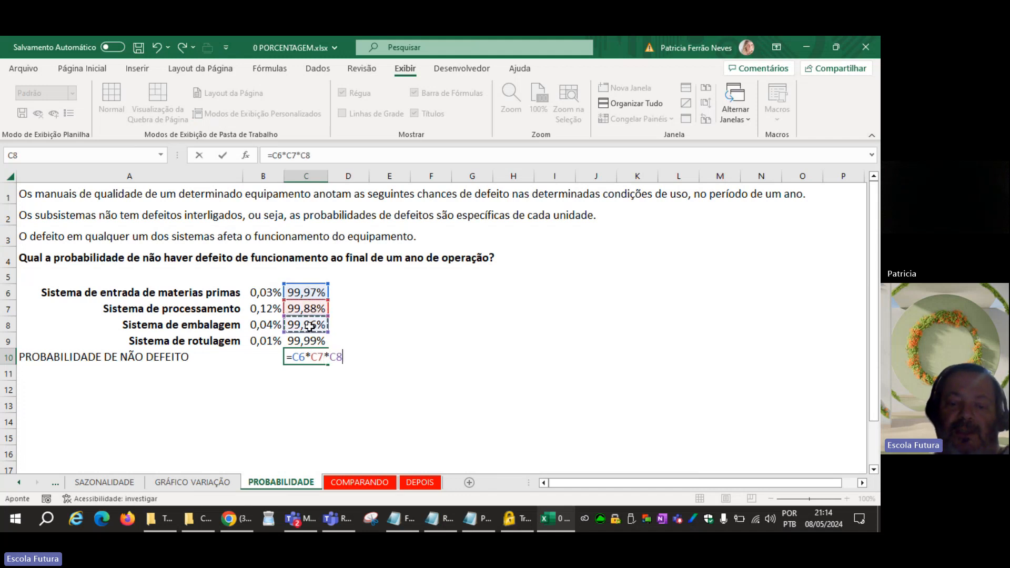
pyautogui.write('*')
pyautogui.click(308, 340)
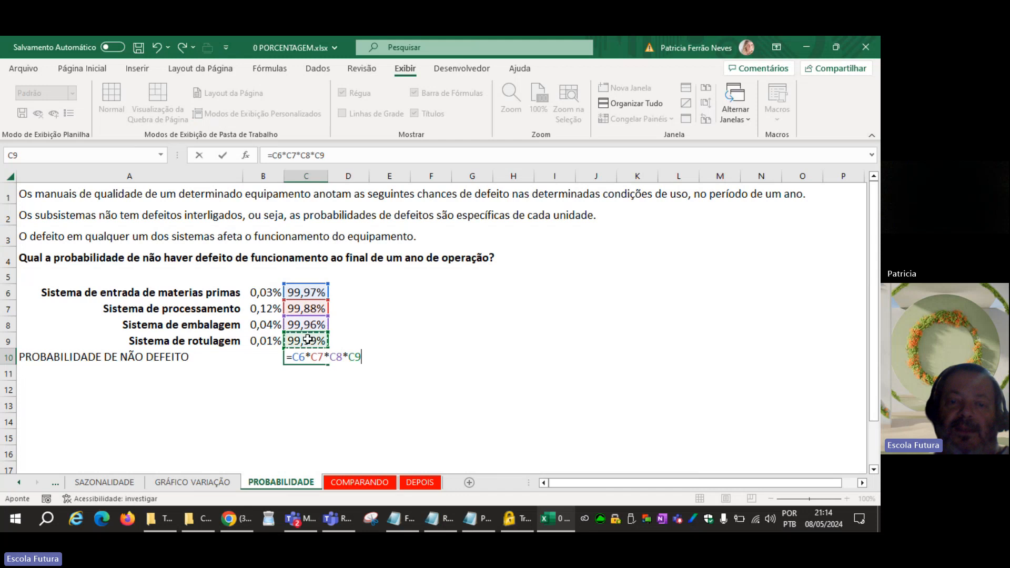
pyautogui.press('Return')
pyautogui.press('Up')
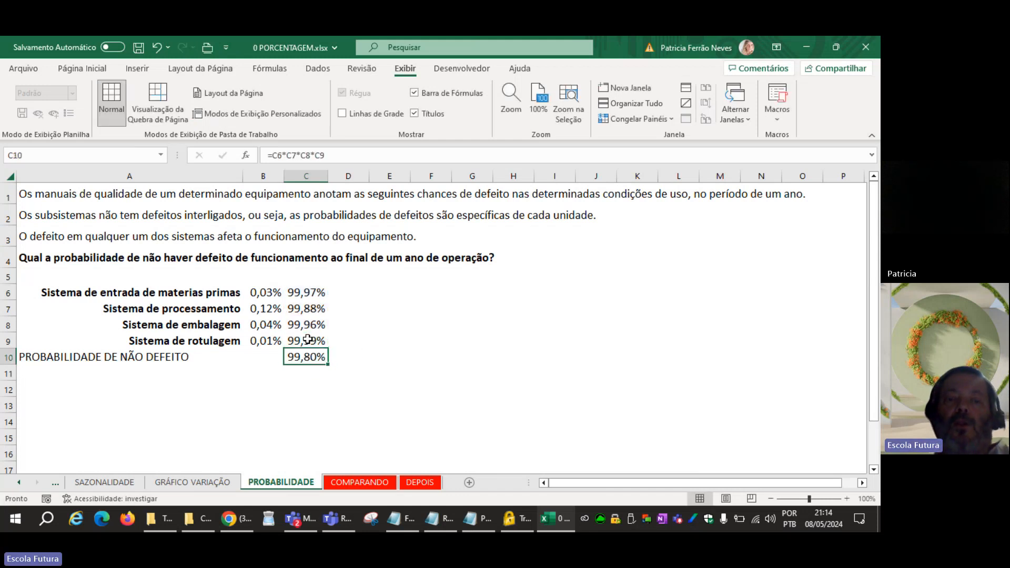
# Step: Make the combined no-defect probability in C10 bold
pyautogui.press('Down')
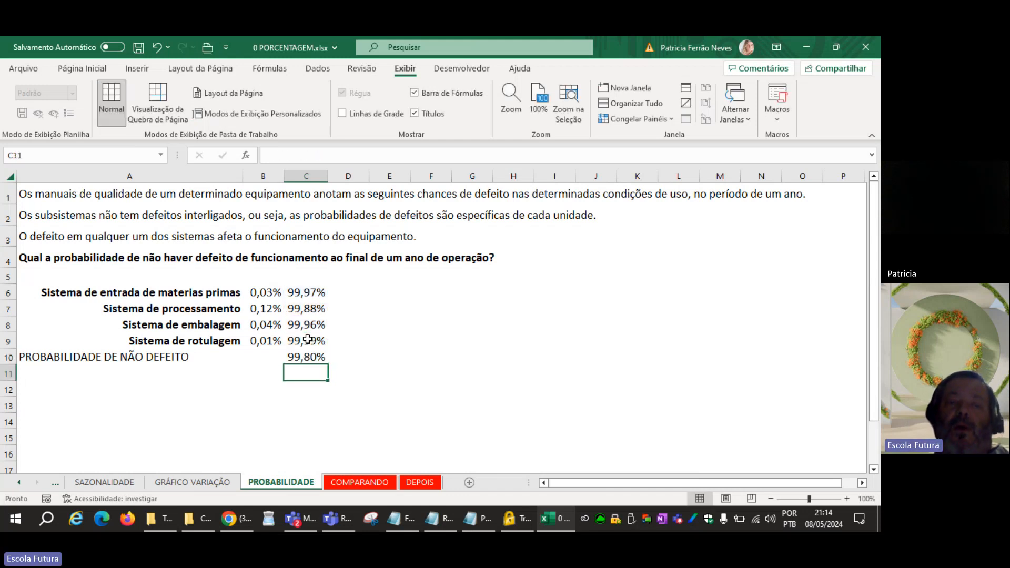
pyautogui.press('Up')
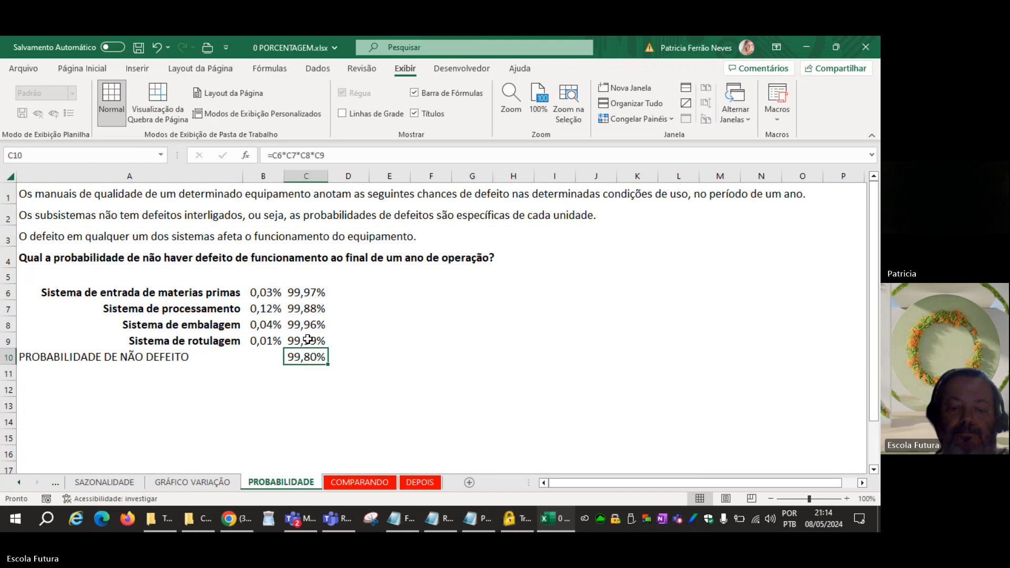
pyautogui.hotkey('ctrl', 'n')
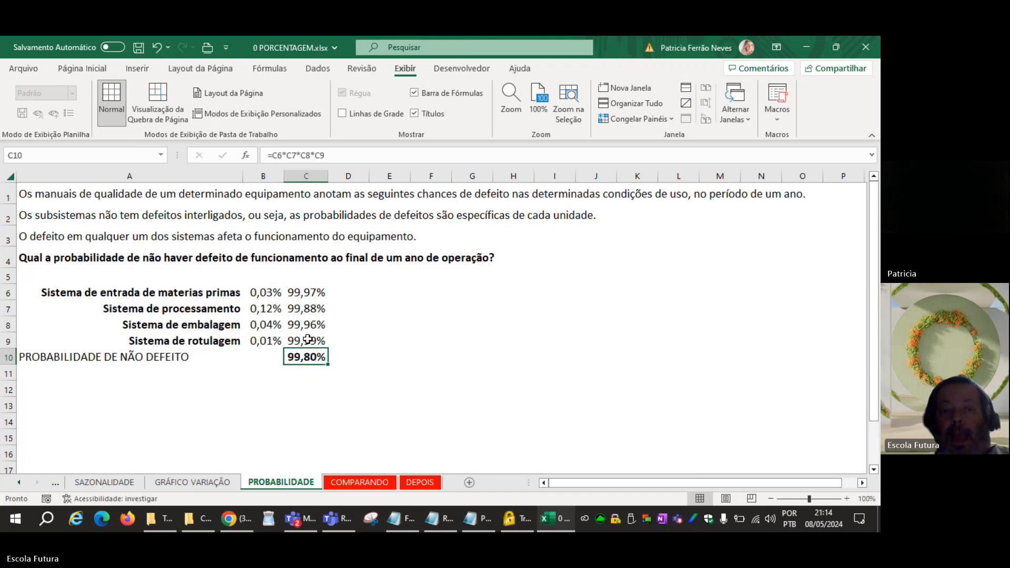
pyautogui.press('Up')
pyautogui.press('Left')
pyautogui.press('Up')
pyautogui.press('Up')
pyautogui.press('Up')
pyautogui.press('Up')
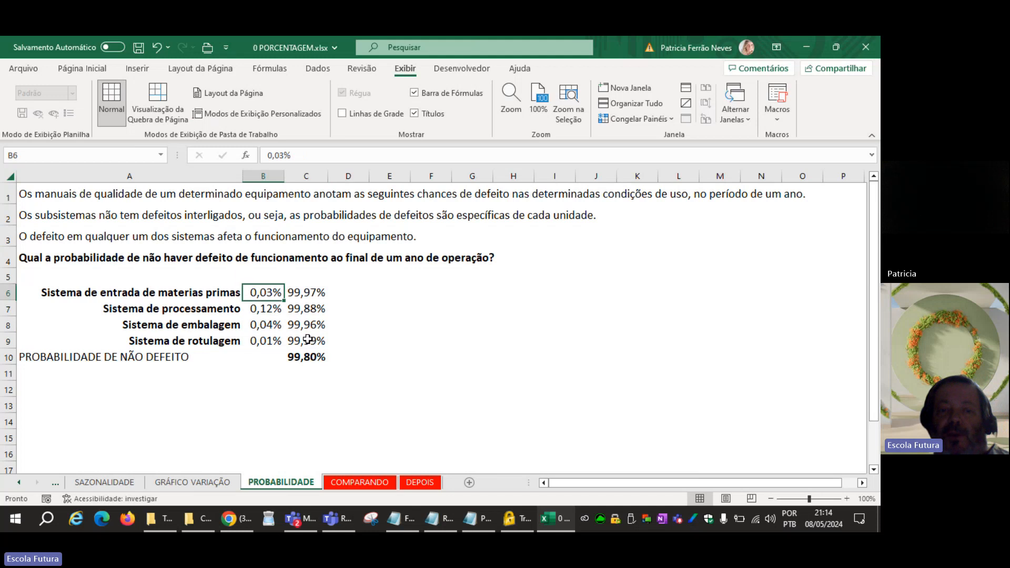
pyautogui.press('Down')
pyautogui.press('Down')
pyautogui.press('Down')
pyautogui.press('Down')
pyautogui.press('Down')
pyautogui.press('Down')
pyautogui.press('Down')
pyautogui.press('Up')
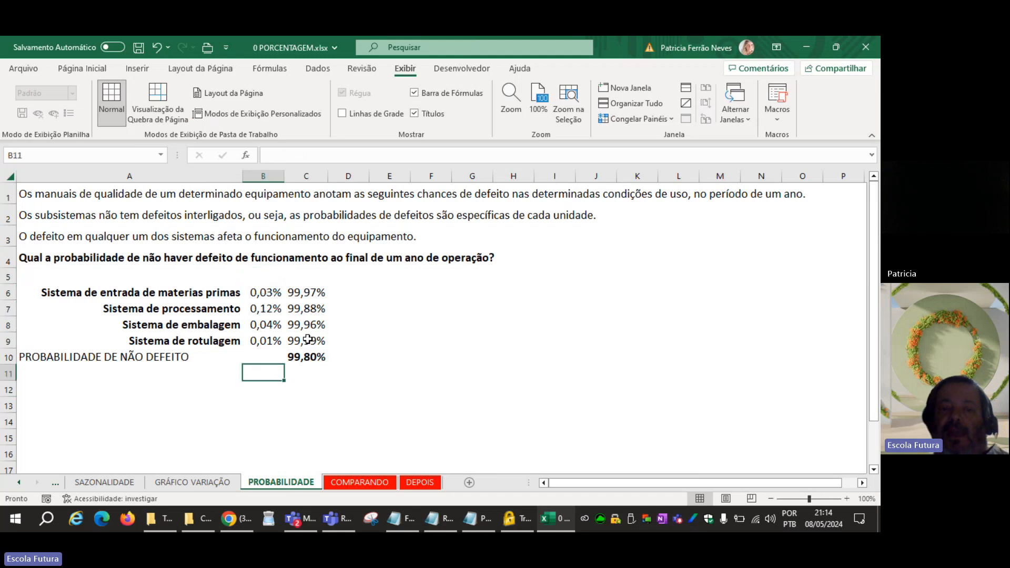
# Step: Label cell A11 as "PROBABILIADDE DE DEFEITO"
pyautogui.press('Up')
pyautogui.press('Right')
pyautogui.press('Down')
pyautogui.press('Left')
pyautogui.press('Left')
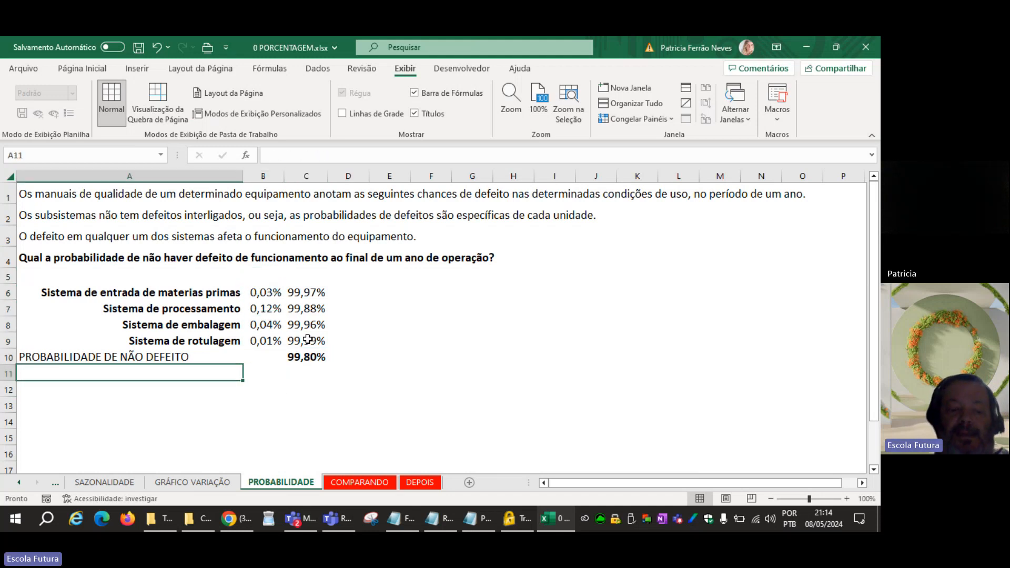
pyautogui.write('PROBABI')
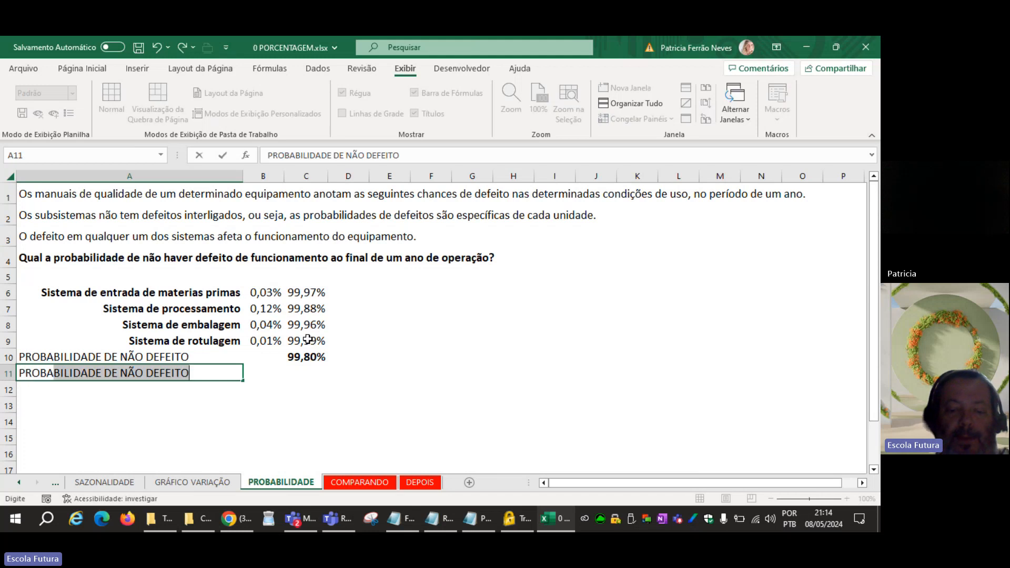
pyautogui.write('LIADDE DE D')
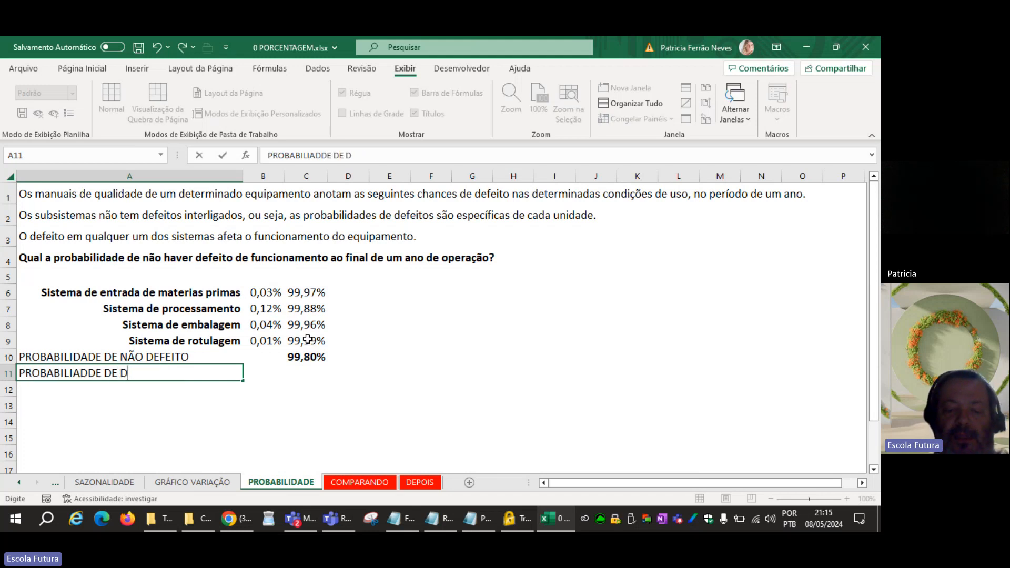
pyautogui.write('EFEITO')
# Step: Calculate the probability of a defect in C11 with =100%-C10 and make the result bold
pyautogui.press('Tab')
pyautogui.press('Tab')
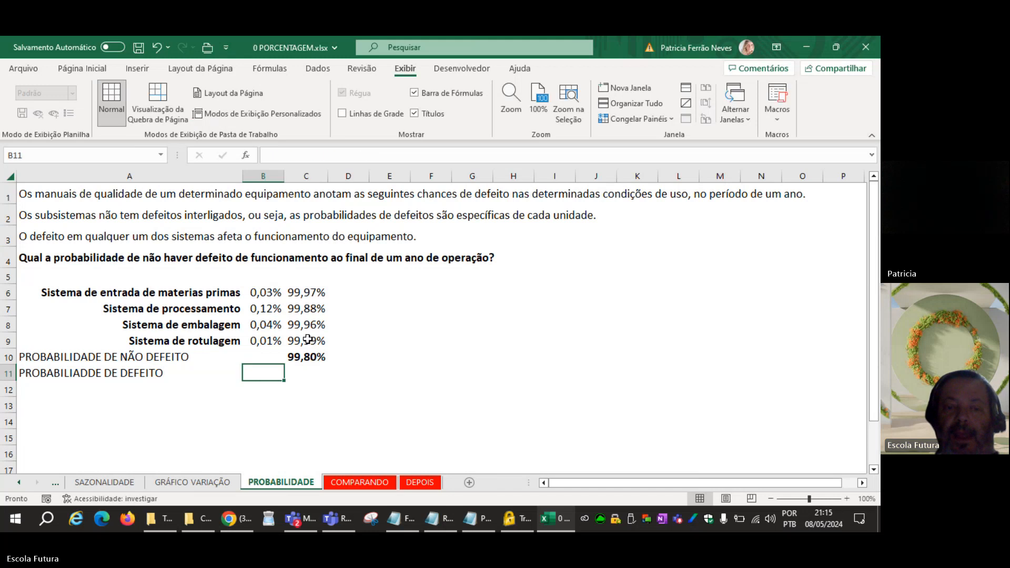
pyautogui.write('=')
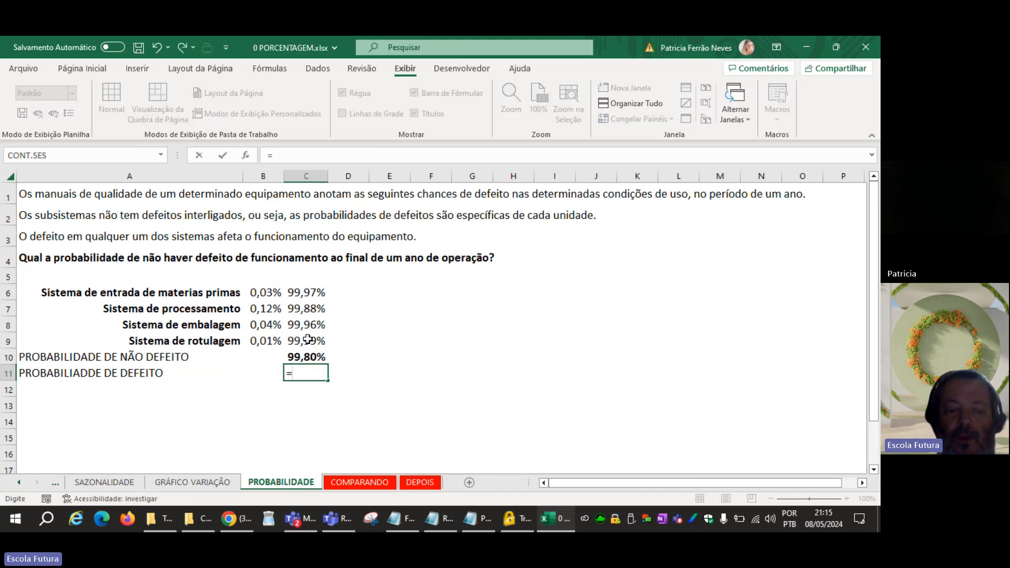
pyautogui.write('100%-')
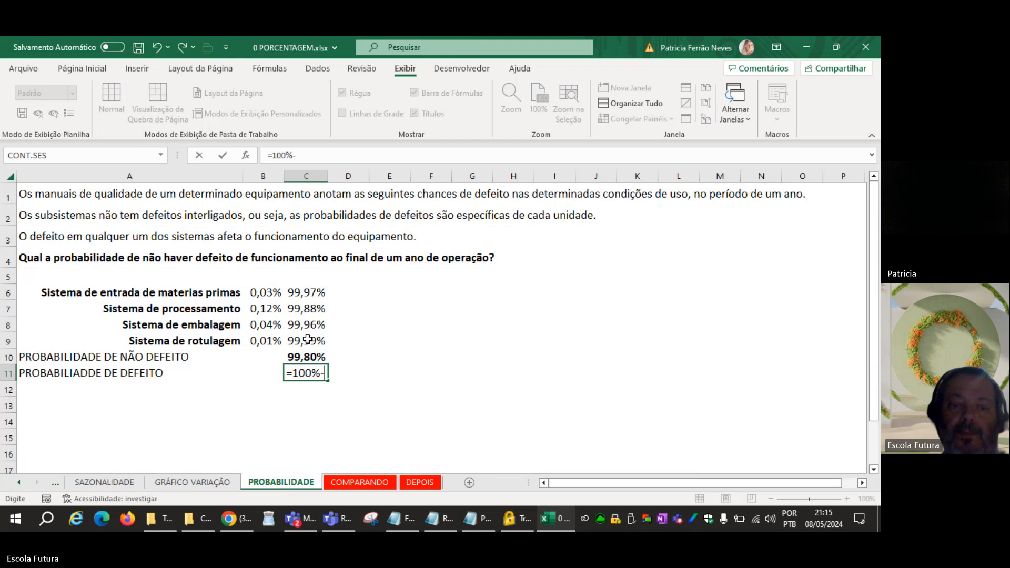
pyautogui.press('Up')
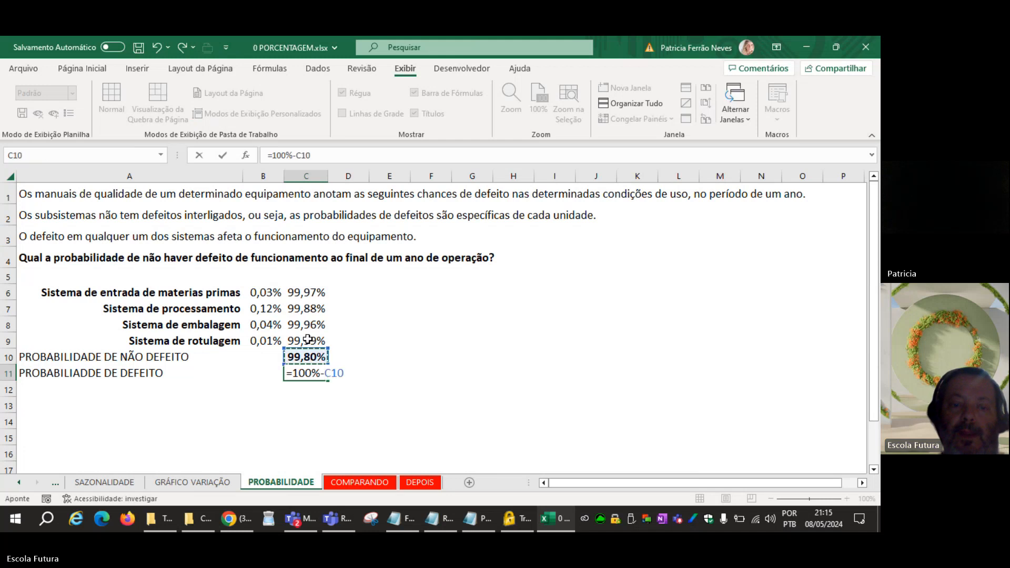
pyautogui.press('Return')
pyautogui.press('Up')
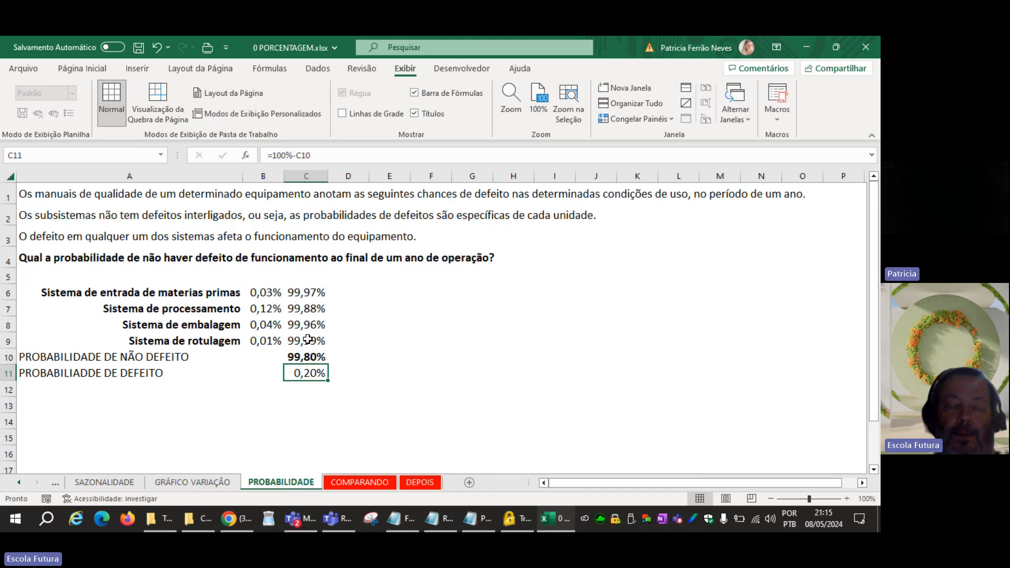
pyautogui.hotkey('ctrl', 'n')
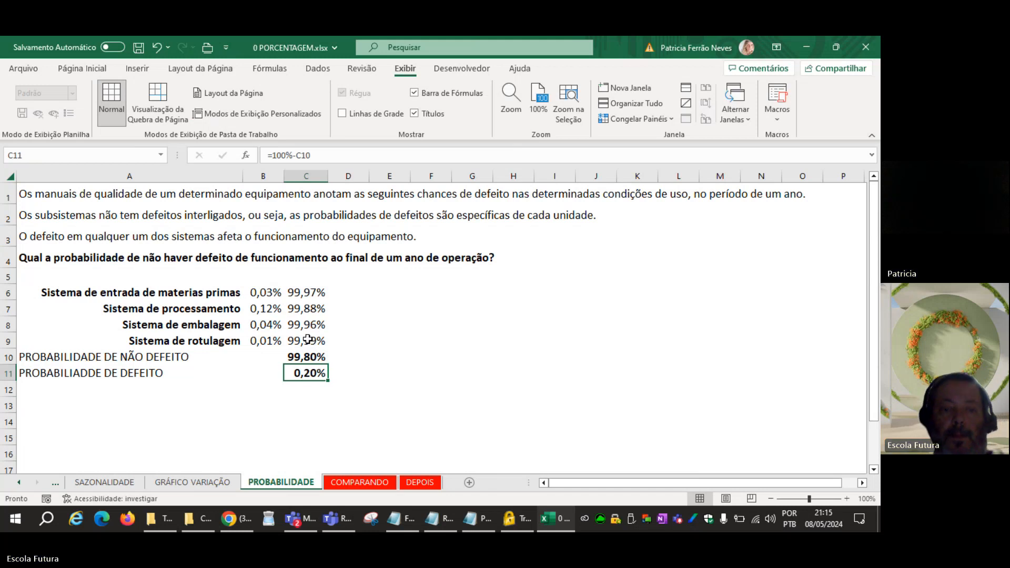
# Step: Add up the four subsystem defect chances in B10 with =SOMA(B6:B9) as a comparison
pyautogui.click(255, 351)
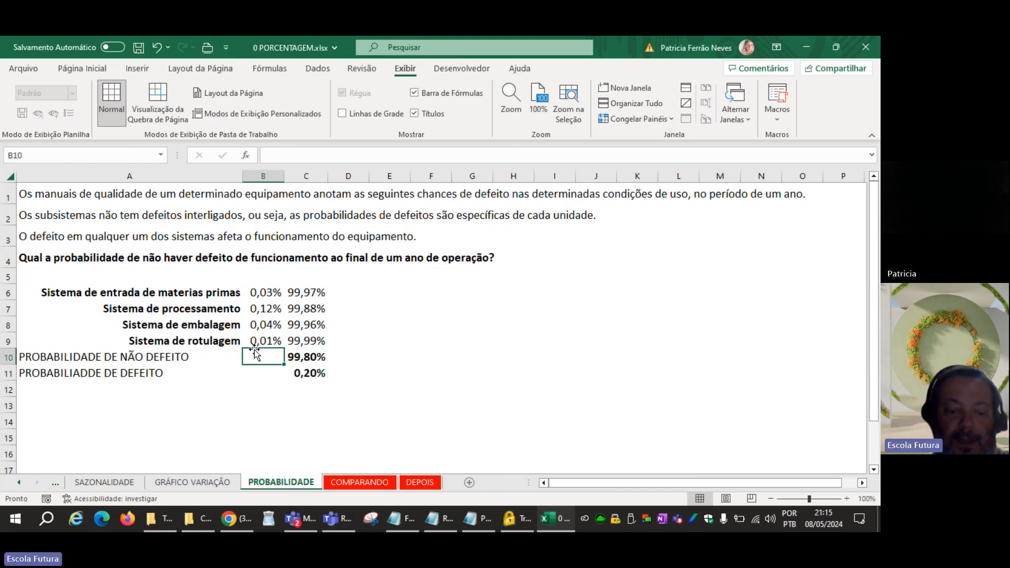
pyautogui.hotkey('alt', '=')
pyautogui.press('Return')
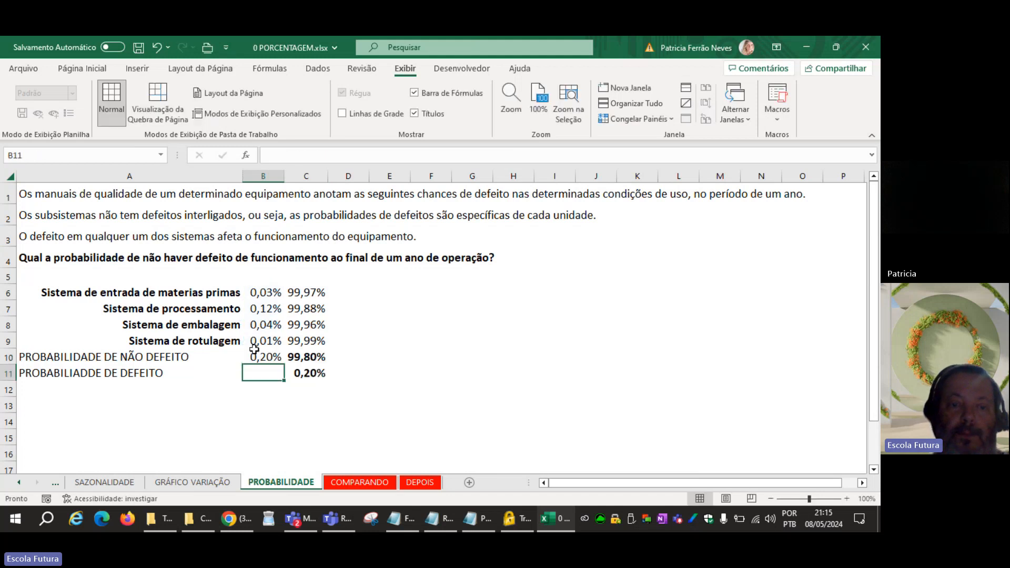
pyautogui.click(271, 358)
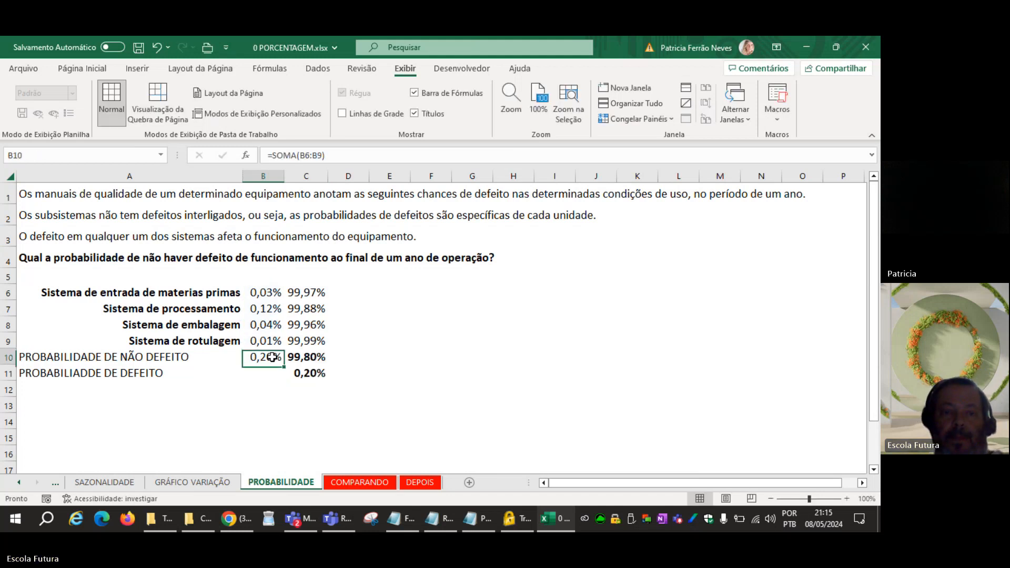
# Step: Widen columns B and C together by about half
pyautogui.click(267, 173)
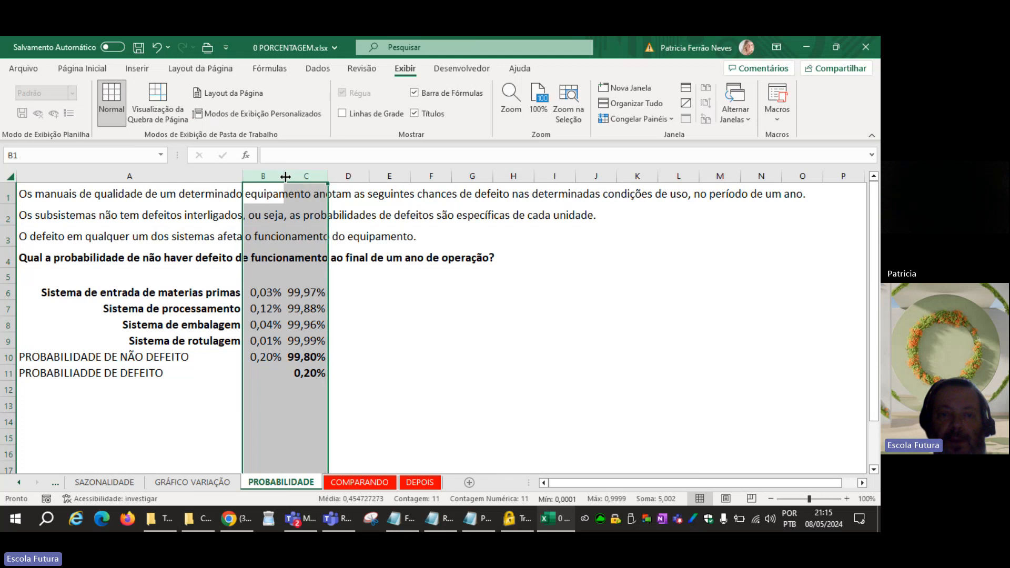
pyautogui.moveTo(284, 177); pyautogui.dragTo(305, 177)
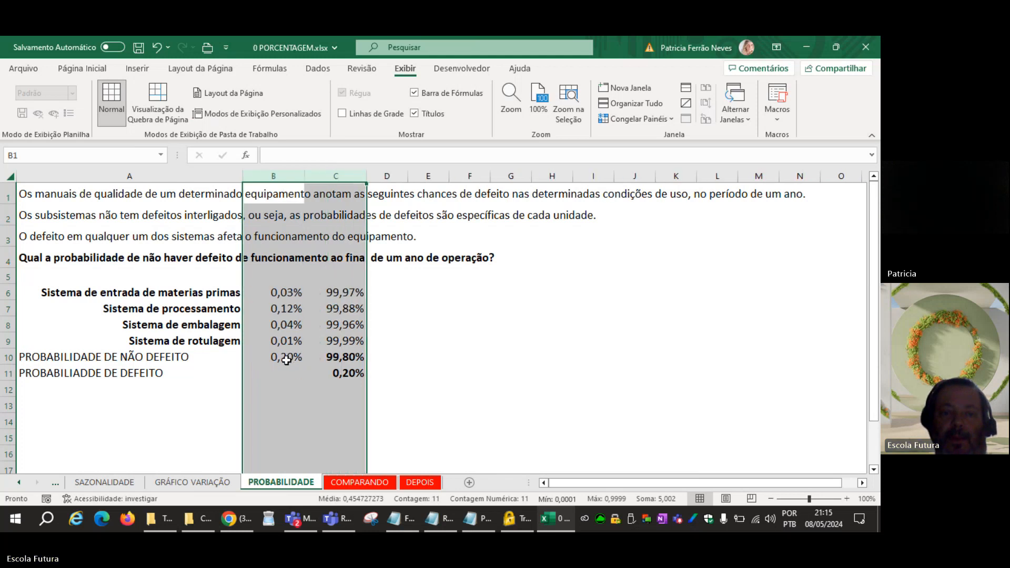
# Step: Show the sum in B10 with three decimal places and return it to two
pyautogui.click(287, 359)
pyautogui.click(82, 69)
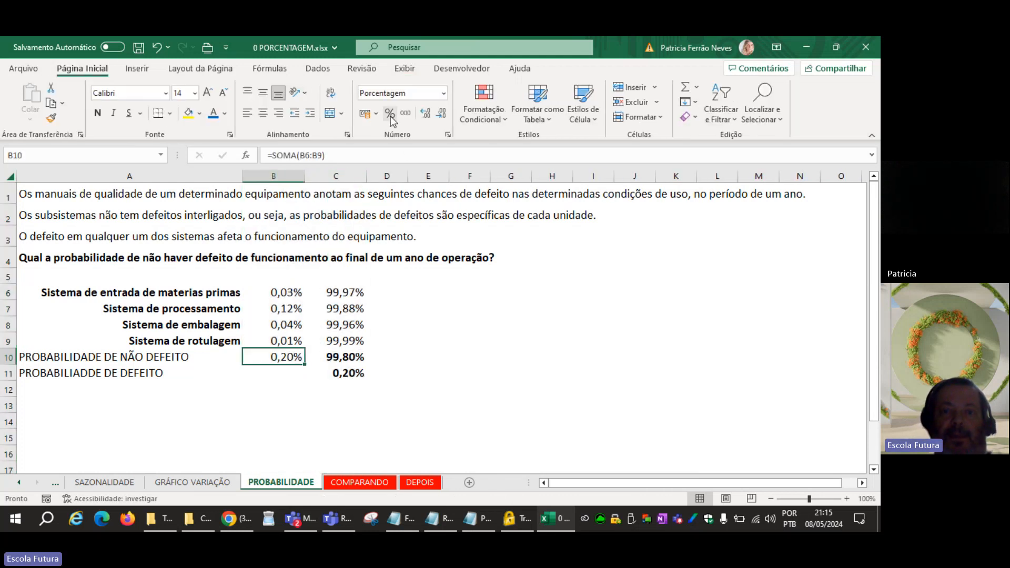
pyautogui.click(440, 115)
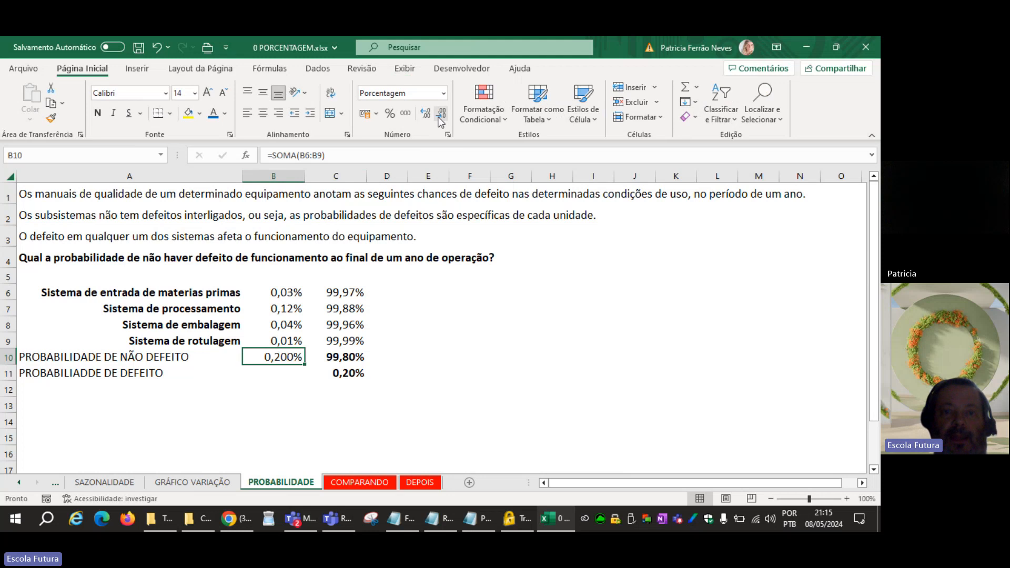
pyautogui.click(441, 115)
pyautogui.click(386, 402)
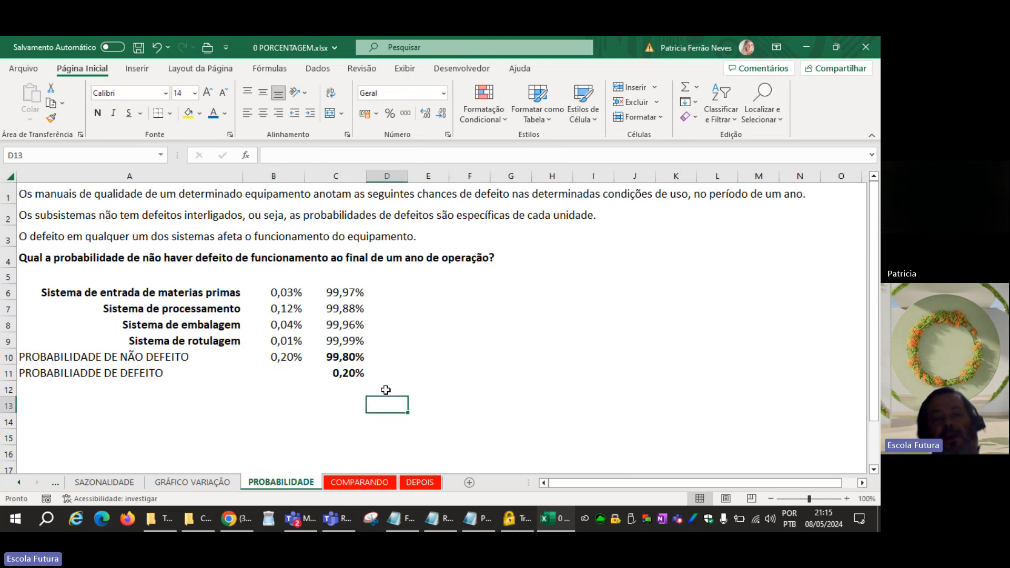
# Step: Delete the comparison sum from B10
pyautogui.click(275, 357)
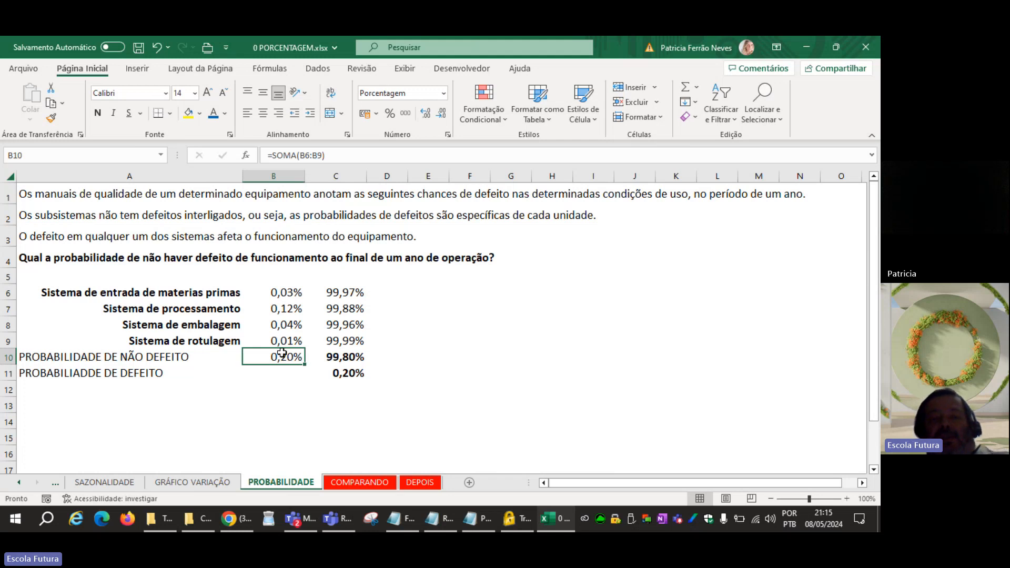
pyautogui.press('Delete')
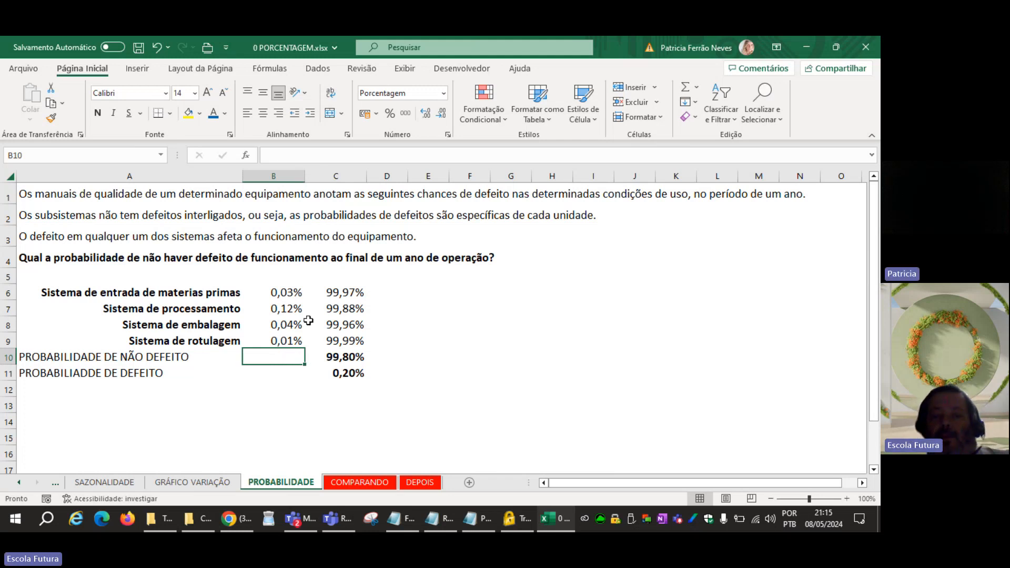
pyautogui.moveTo(333, 294); pyautogui.dragTo(347, 374)
pyautogui.click(434, 357)
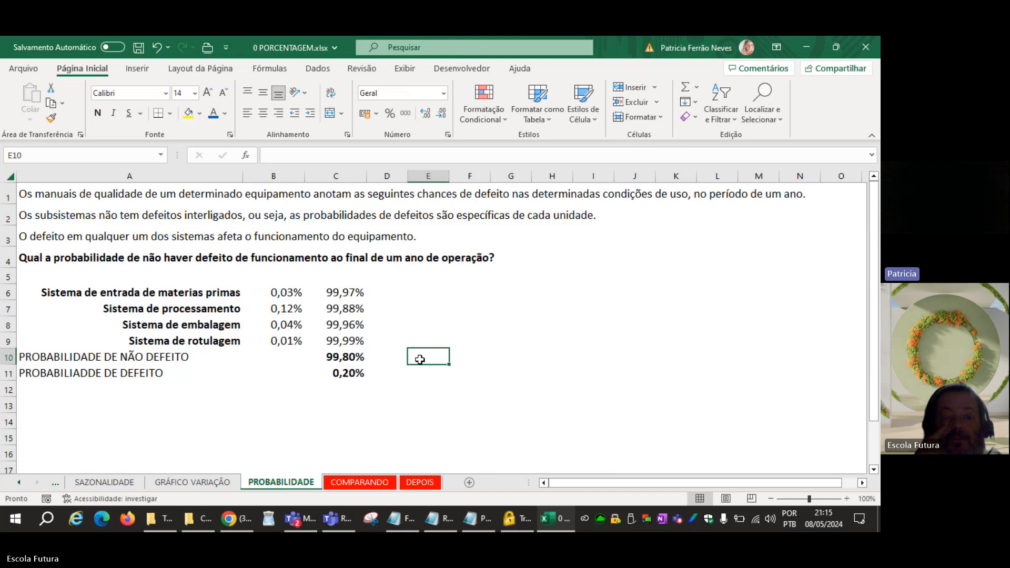
# Step: Make the no-defect and defect probability labels in A10:A11 bold
pyautogui.click(82, 365)
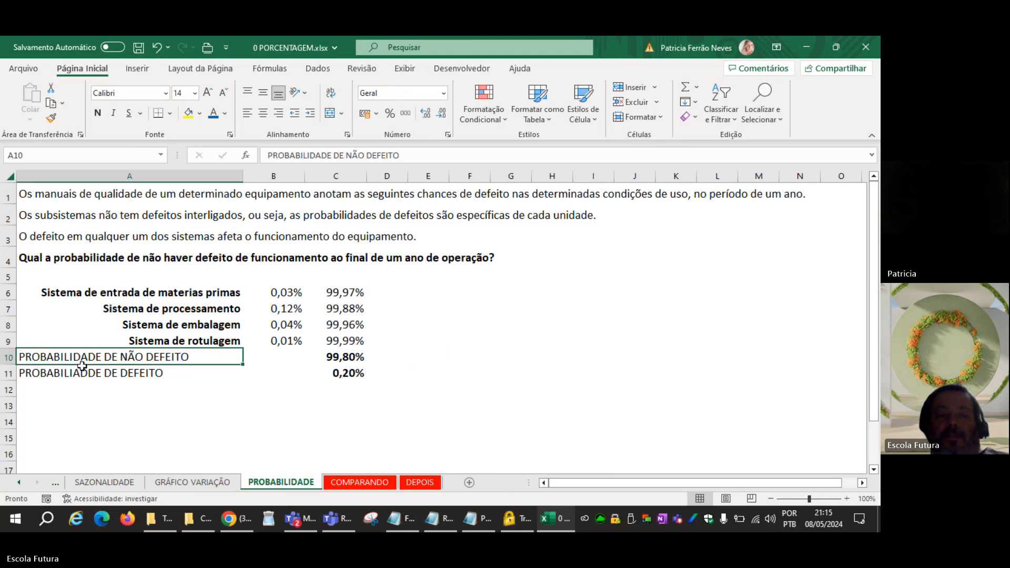
pyautogui.moveTo(82, 364); pyautogui.dragTo(83, 371)
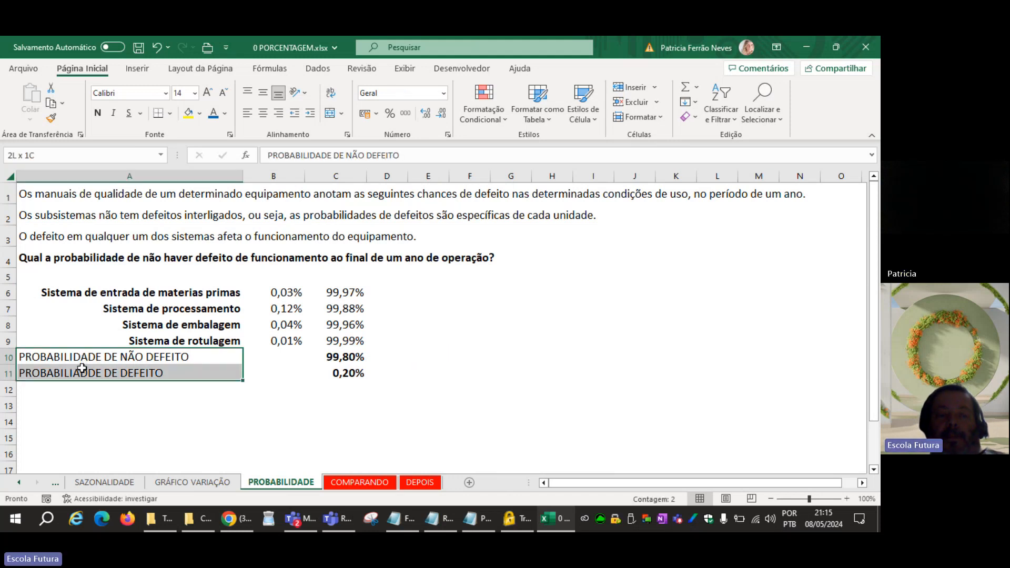
pyautogui.click(99, 114)
# Step: Examine the results in C10:C11 and compare the defect chances in B6:B9 with the no-defect chances in C6:C9
pyautogui.moveTo(347, 356); pyautogui.dragTo(347, 375)
pyautogui.click(345, 392)
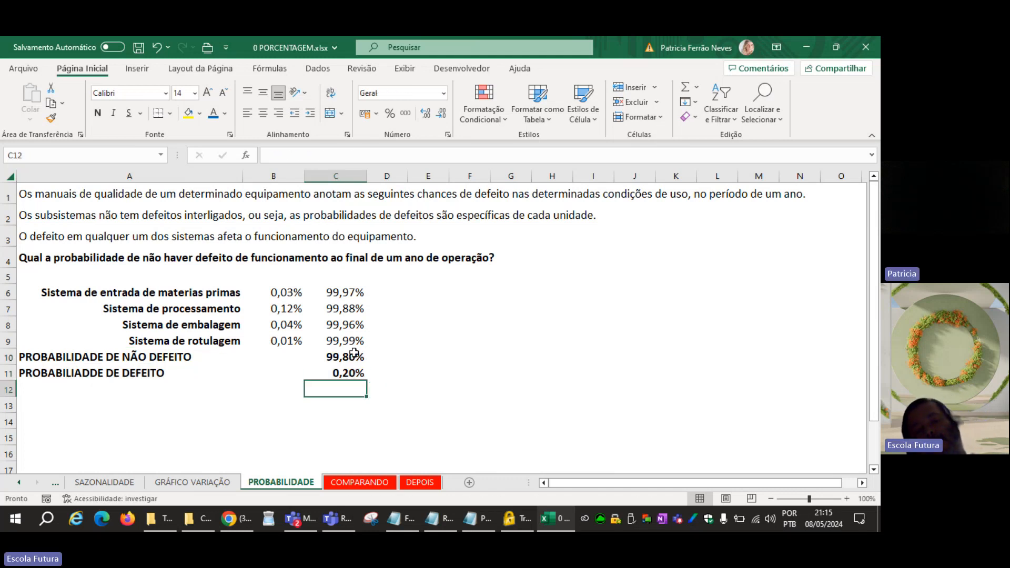
pyautogui.click(346, 372)
pyautogui.click(355, 292)
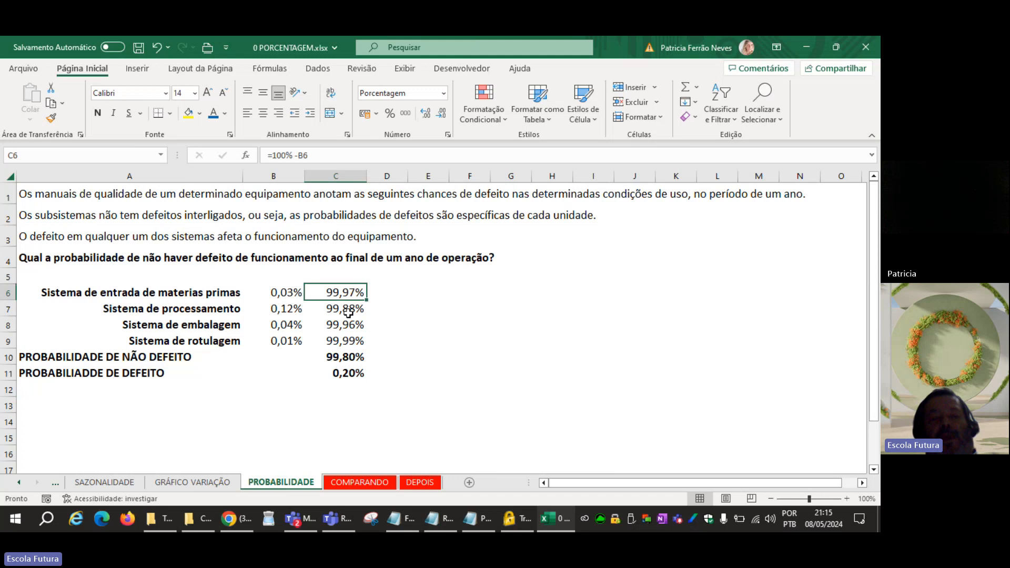
pyautogui.click(349, 309)
pyautogui.moveTo(286, 292); pyautogui.dragTo(302, 341)
pyautogui.moveTo(337, 295); pyautogui.dragTo(340, 337)
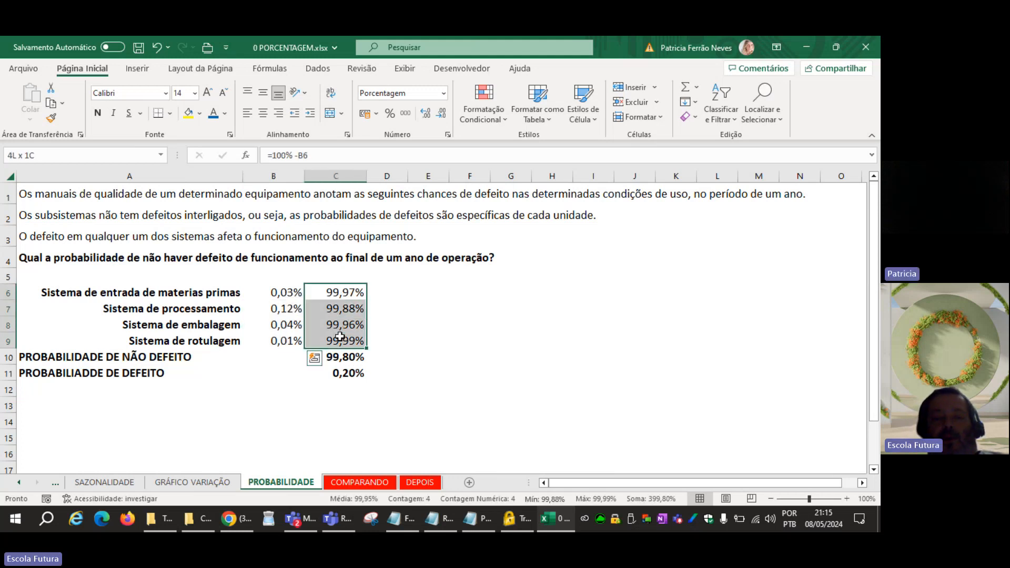
pyautogui.click(429, 339)
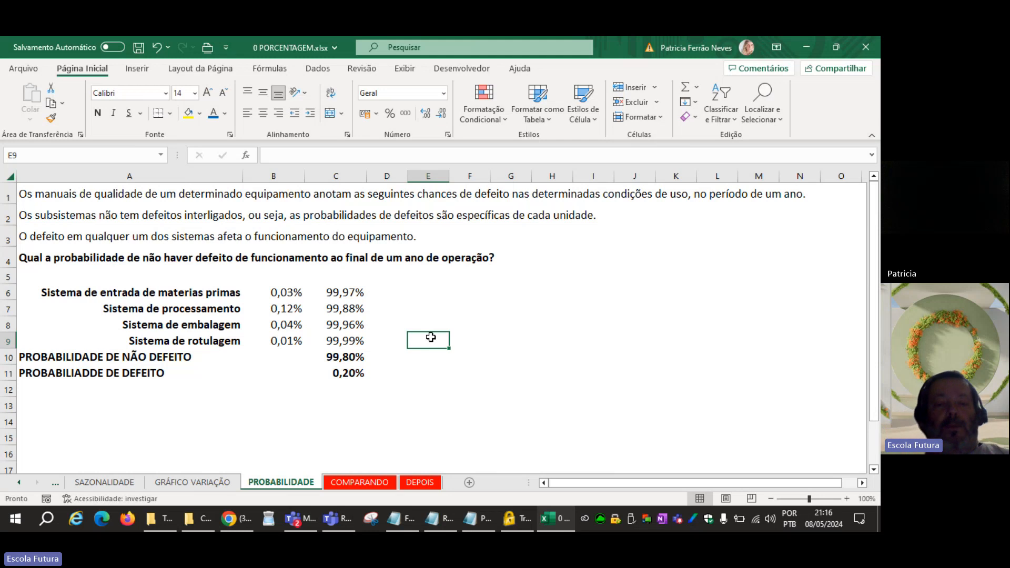
# Step: Add a new worksheet after PROBABILIDADE and name it JUROS
pyautogui.click(470, 483)
pyautogui.doubleClick(344, 482)
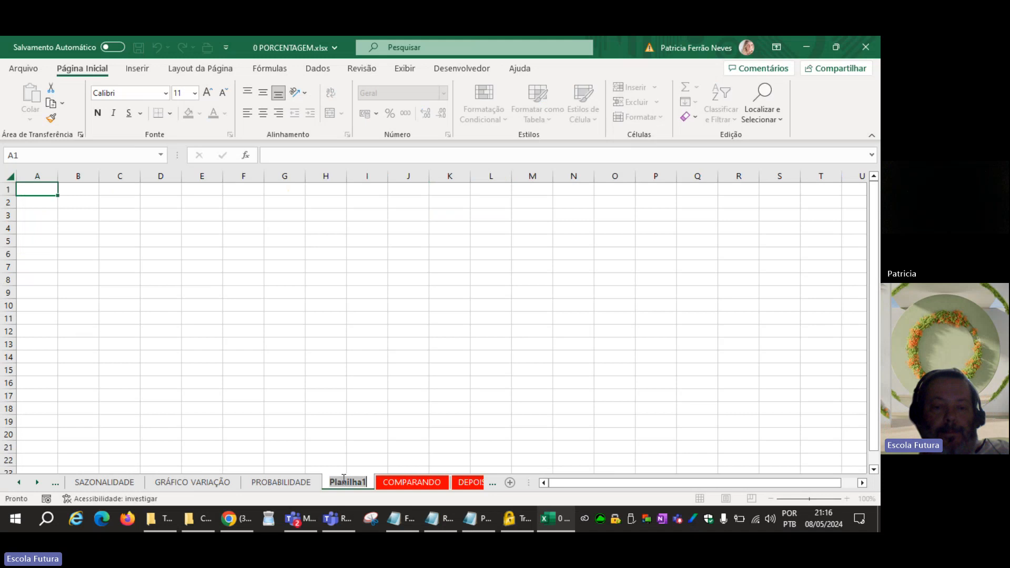
pyautogui.write('JUROS')
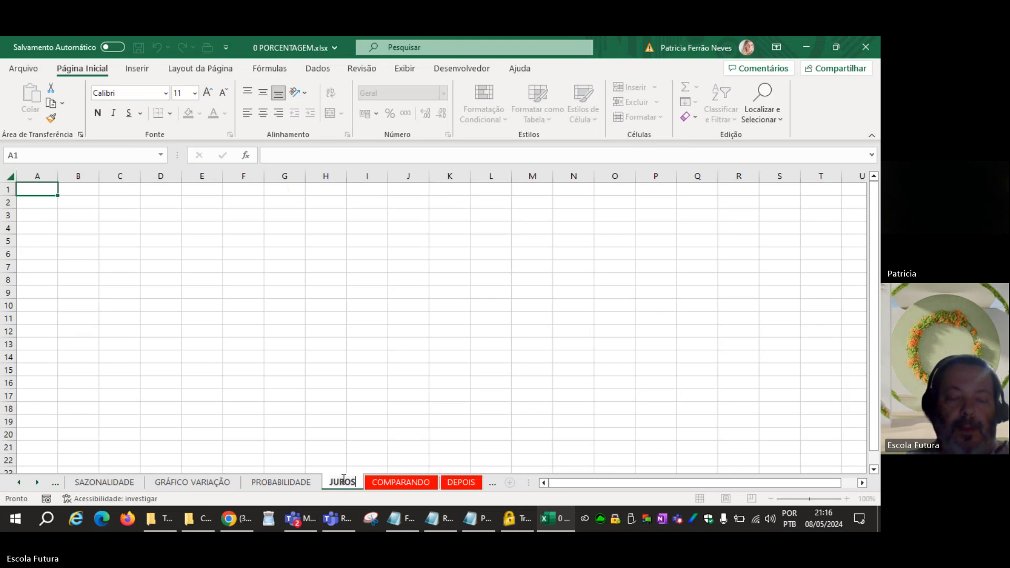
pyautogui.press('Return')
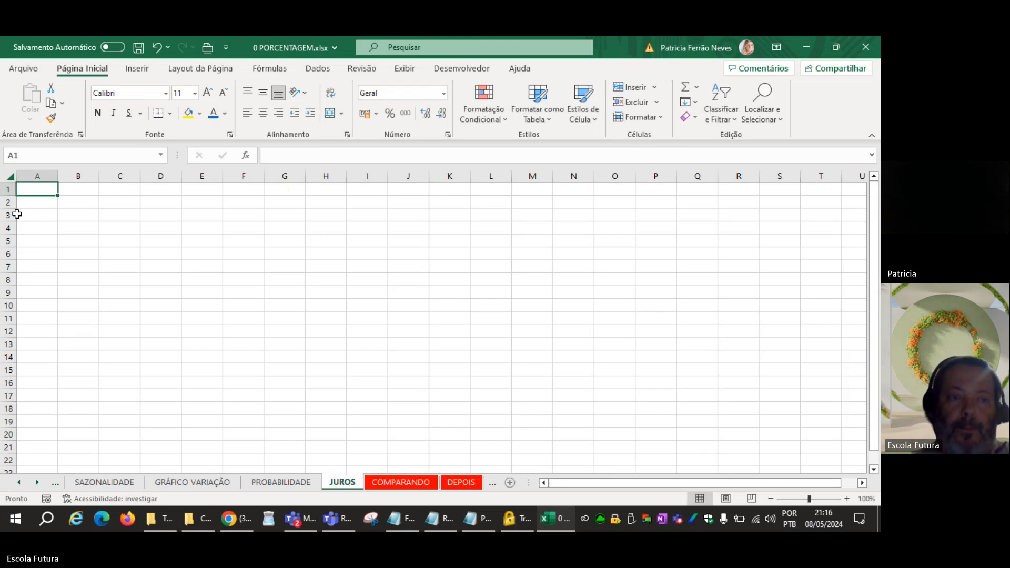
# Step: Set the font size of the entire JUROS sheet to 14
pyautogui.click(7, 177)
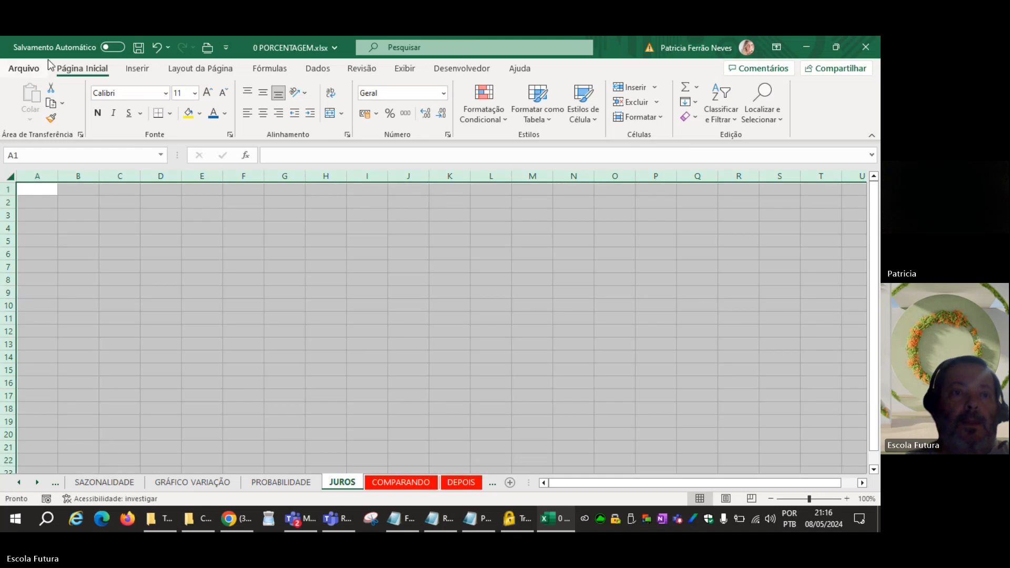
pyautogui.click(195, 93)
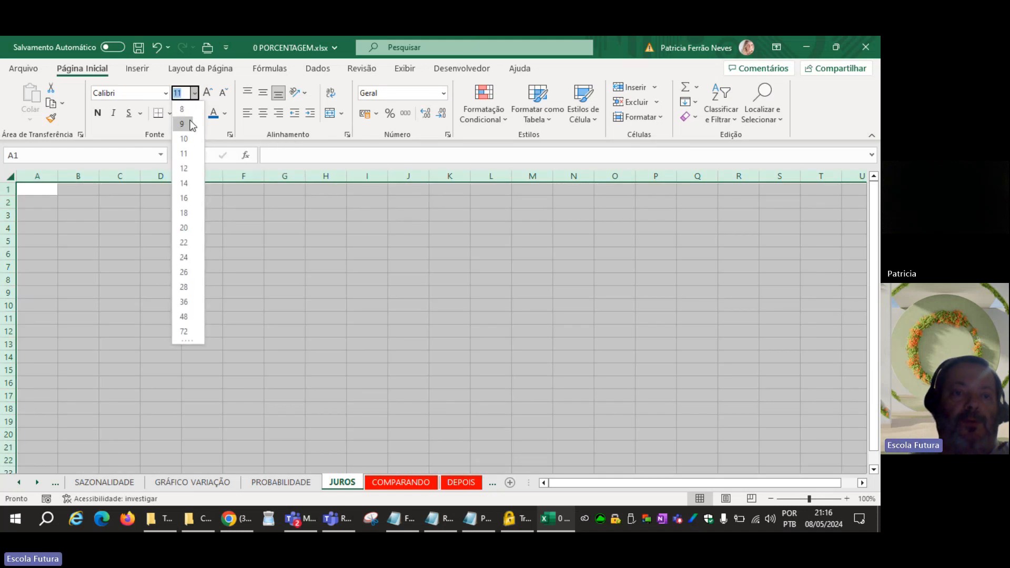
pyautogui.click(185, 184)
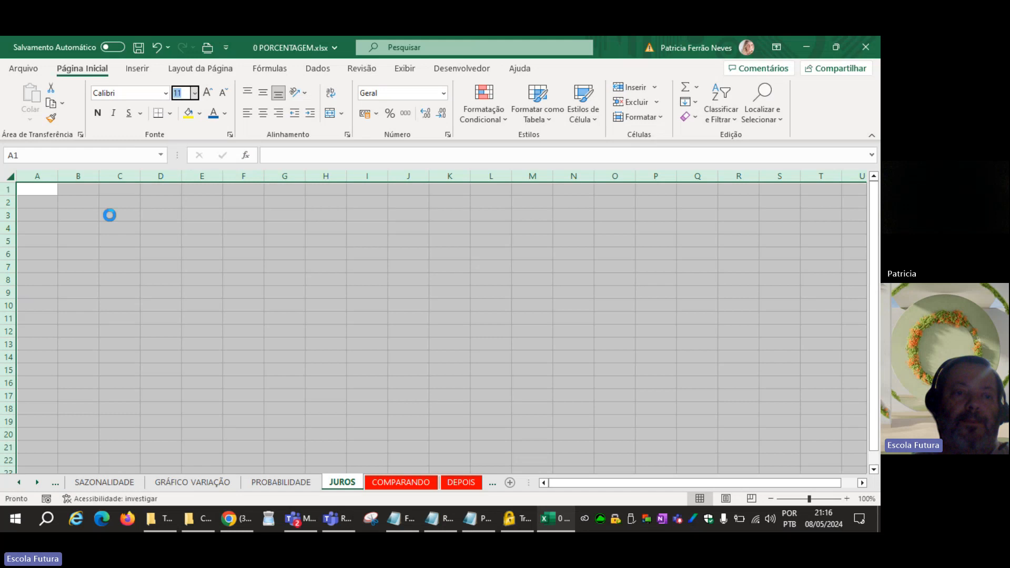
pyautogui.click(82, 254)
# Step: Enter the label VALOR INICIAL in A1 and fit column A to its text
pyautogui.click(50, 193)
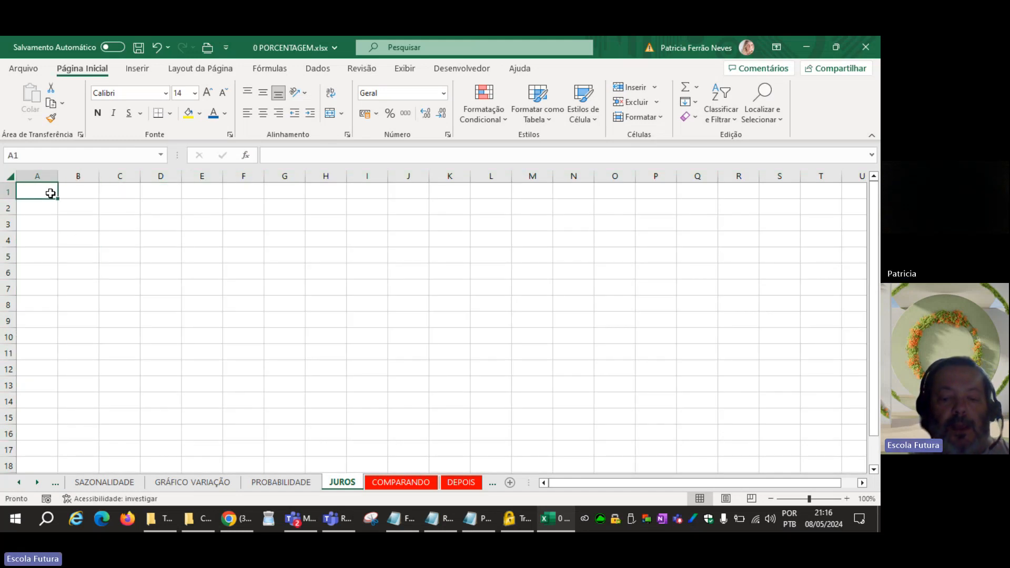
pyautogui.write('VALOR I')
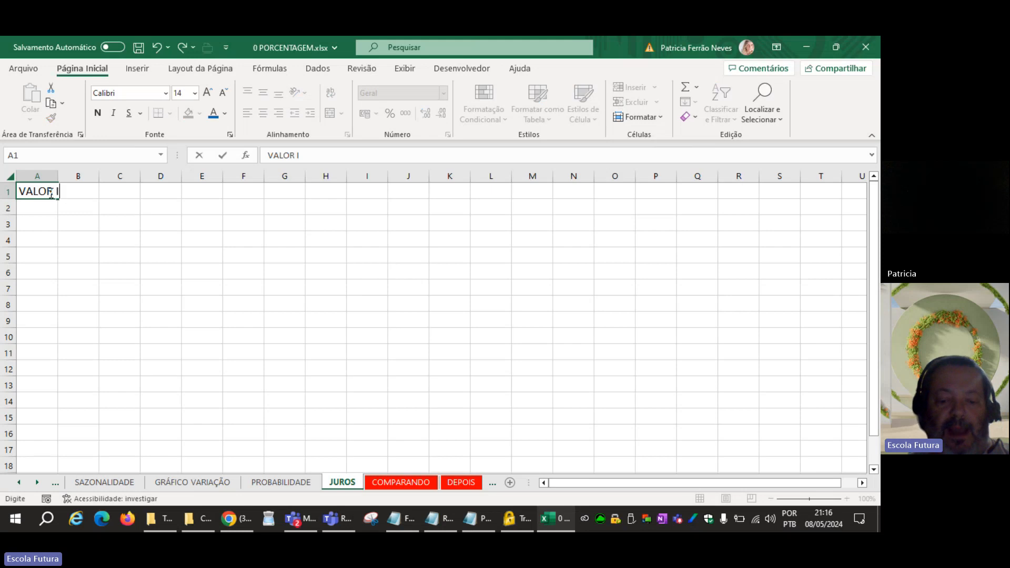
pyautogui.write('NICIAL')
pyautogui.press('Return')
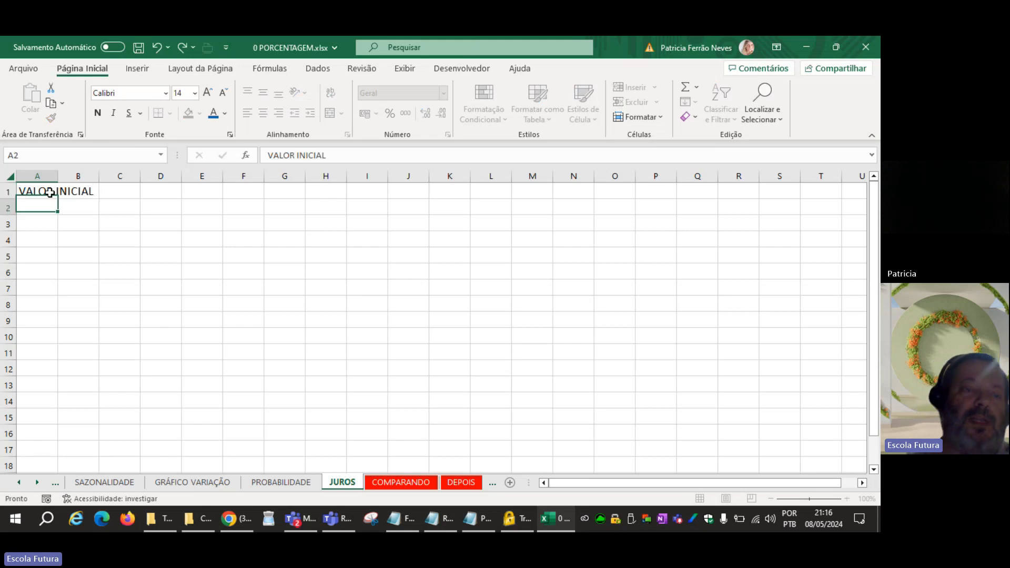
pyautogui.doubleClick(59, 178)
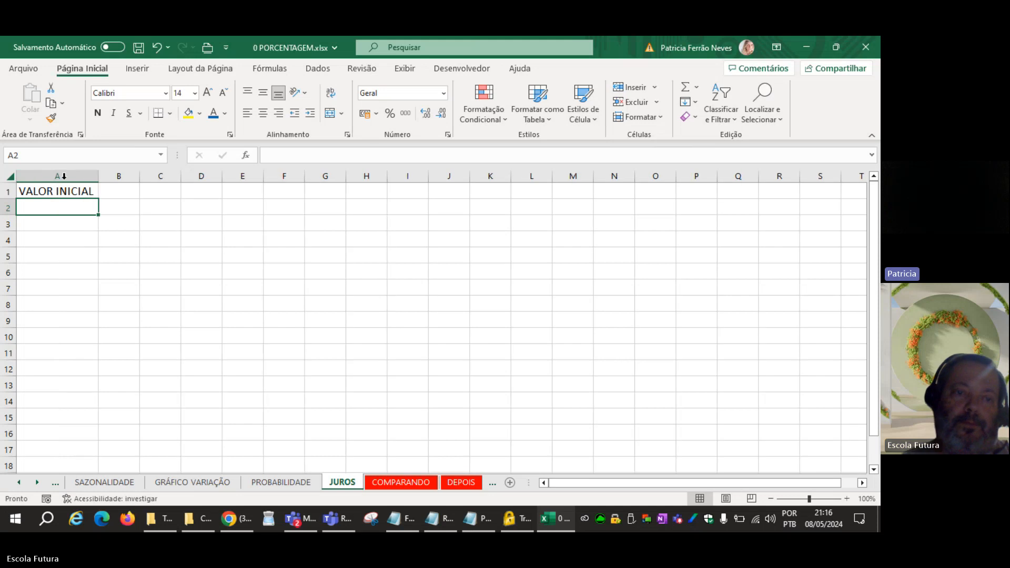
# Step: Enter 100 in B1 as the initial value and format it as currency in reais
pyautogui.click(116, 189)
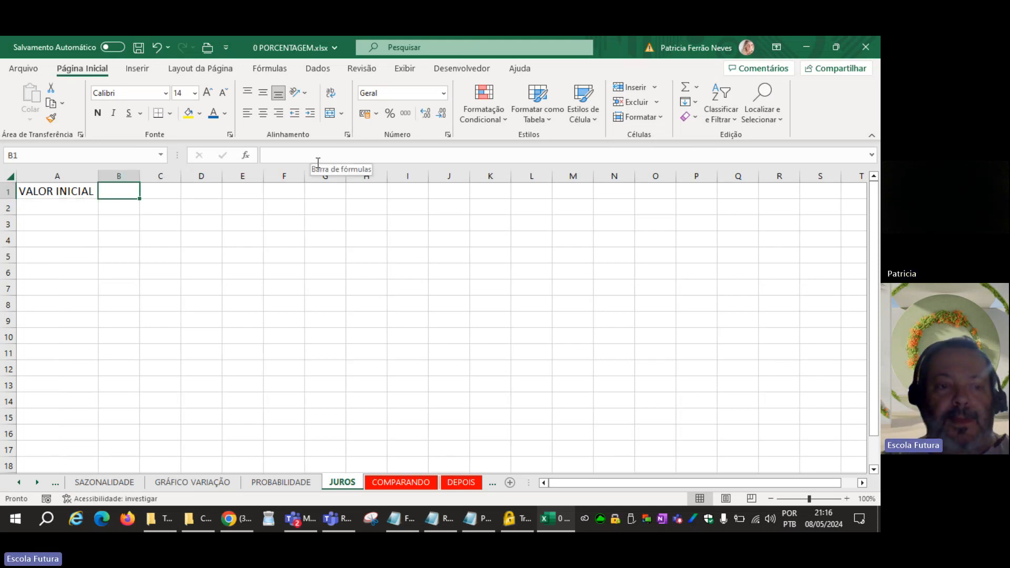
pyautogui.write('100')
pyautogui.press('Return')
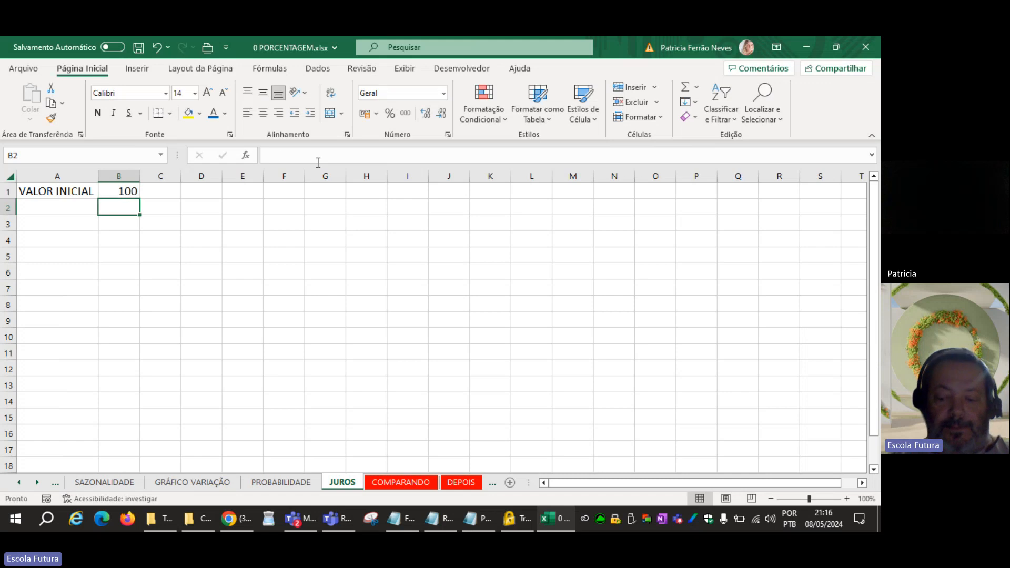
pyautogui.press('Up')
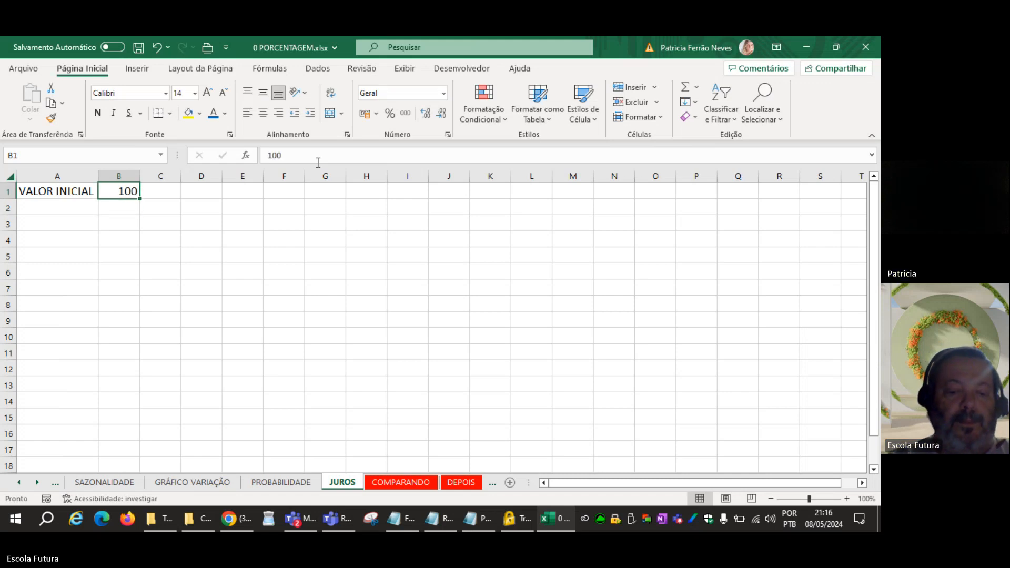
pyautogui.hotkey('ctrl', 'shift', '4')
pyautogui.press('Down')
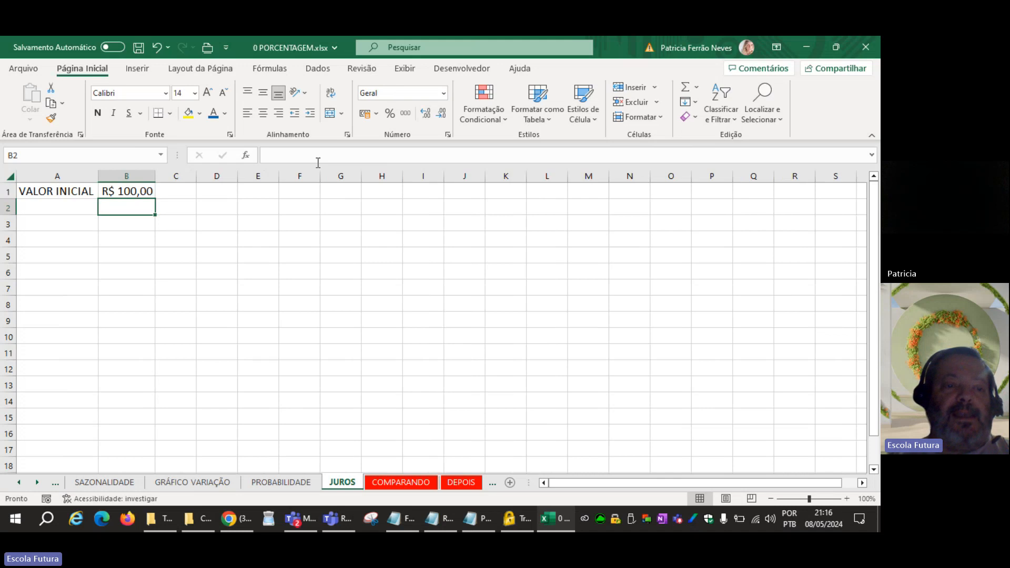
# Step: Enter the label JUROS am in A2 with a monthly interest rate of 7% in B2
pyautogui.press('Left')
pyautogui.write('JUROS')
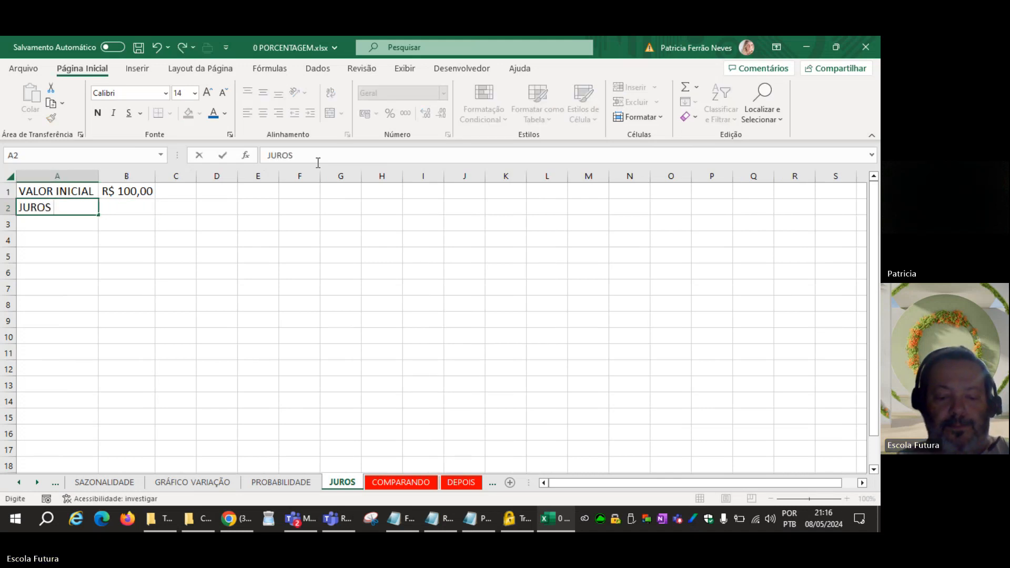
pyautogui.write(' a')
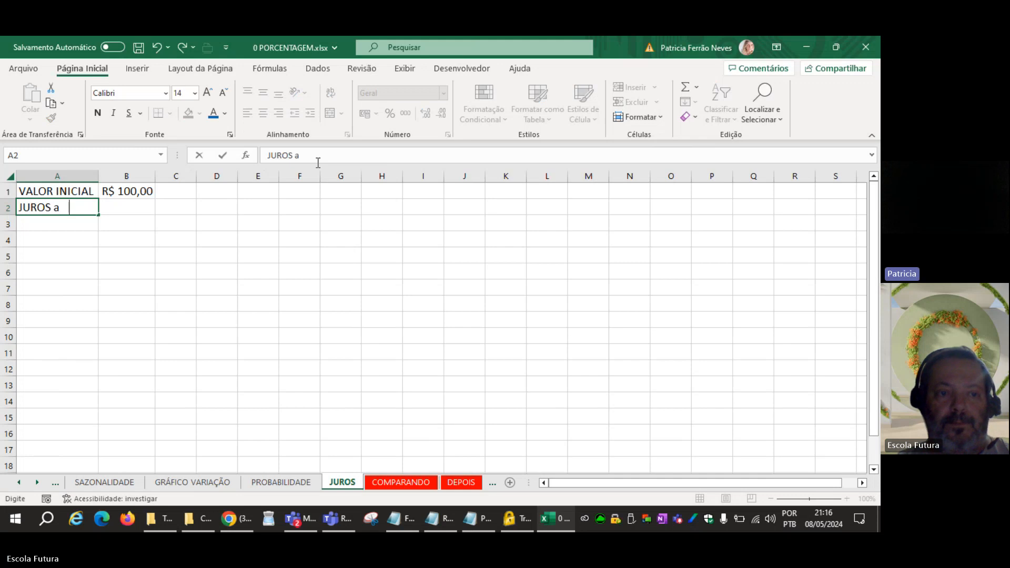
pyautogui.write('m')
pyautogui.press('Tab')
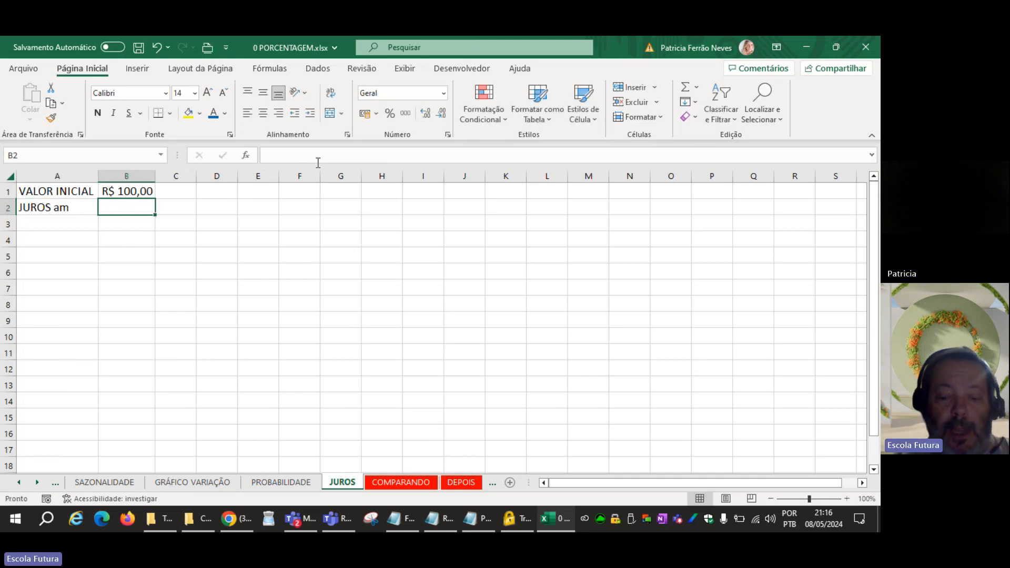
pyautogui.write('7%')
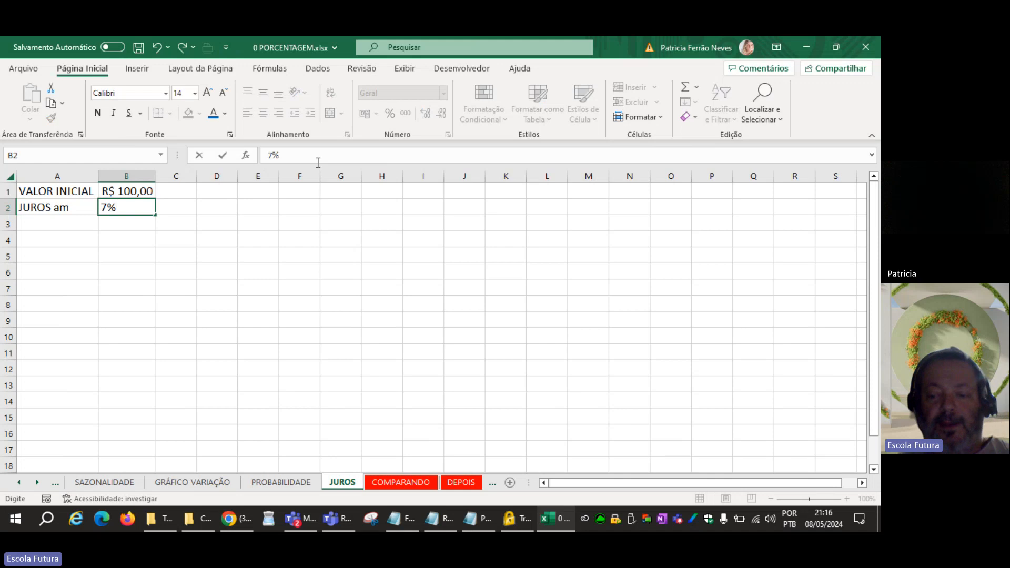
pyautogui.press('Return')
pyautogui.press('Up')
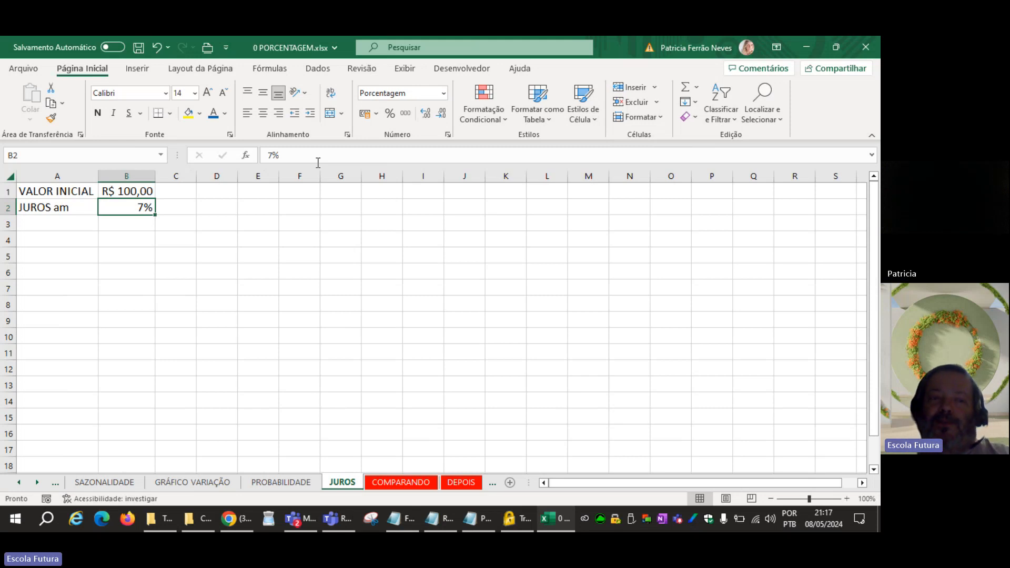
pyautogui.click(137, 251)
# Step: Enter the label PERÍODOS in A3, below the interest rate label
pyautogui.click(56, 222)
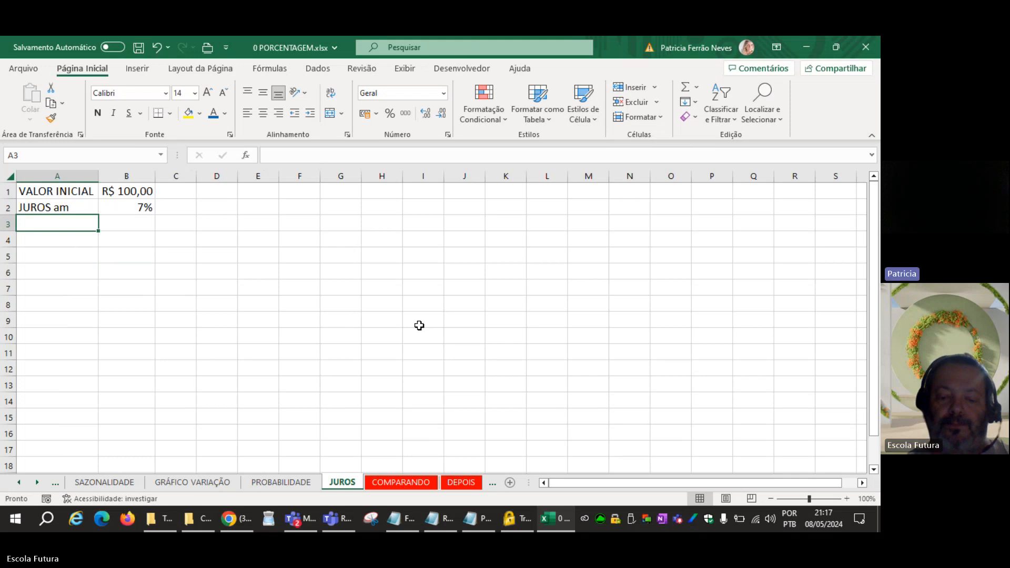
pyautogui.write('PER')
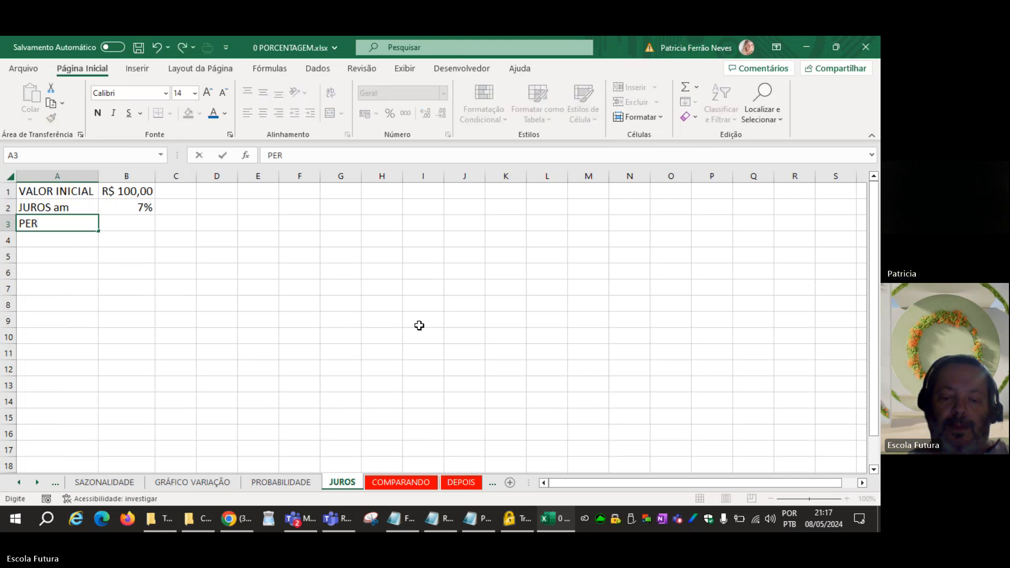
pyautogui.write('ÍODOS')
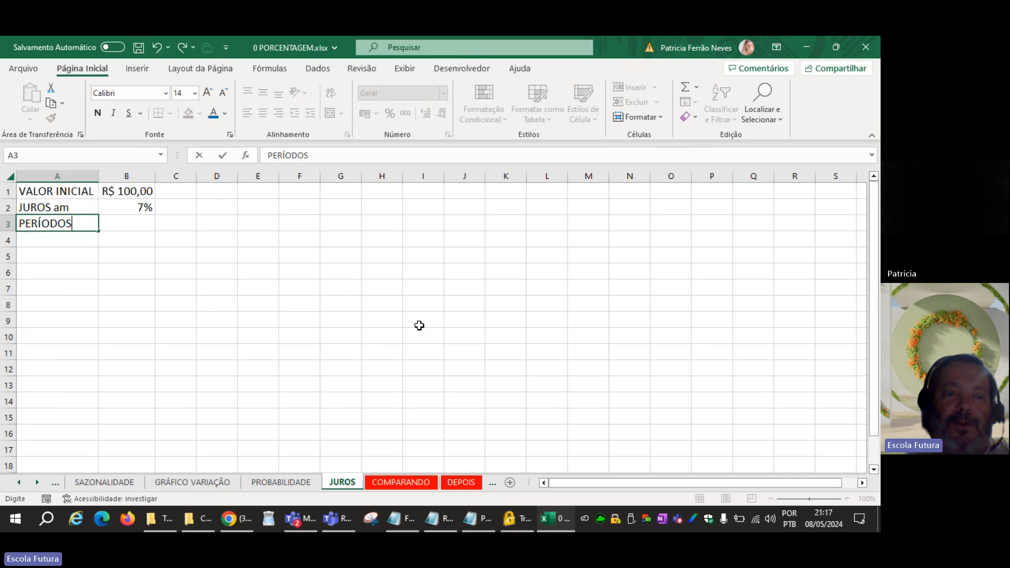
pyautogui.press('Return')
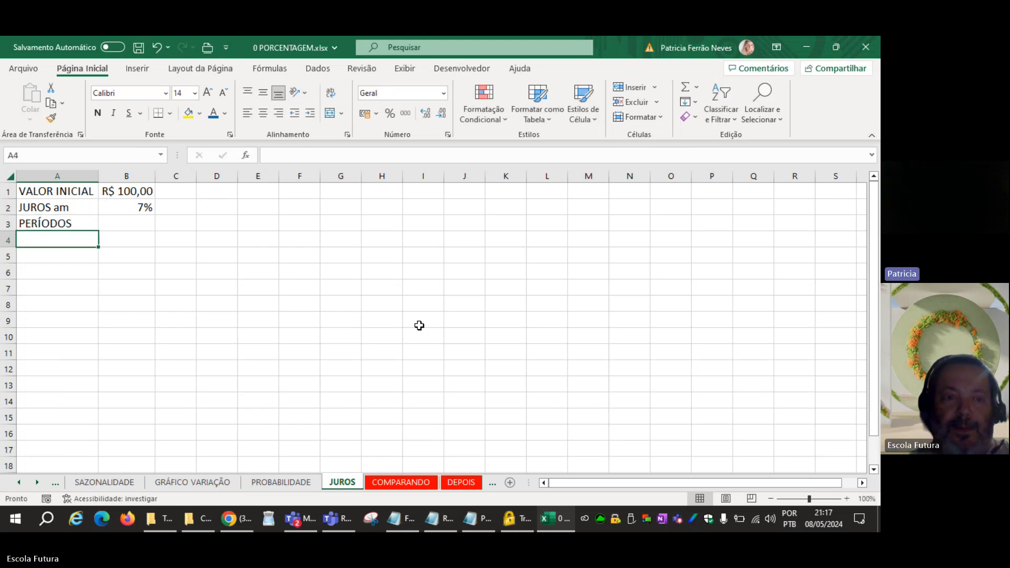
# Step: Make the labels in A1:A3 bold and align them to the right
pyautogui.press('Up')
pyautogui.press('Up')
pyautogui.press('Up')
pyautogui.hotkey('shift', 'Down')
pyautogui.hotkey('shift', 'Down')
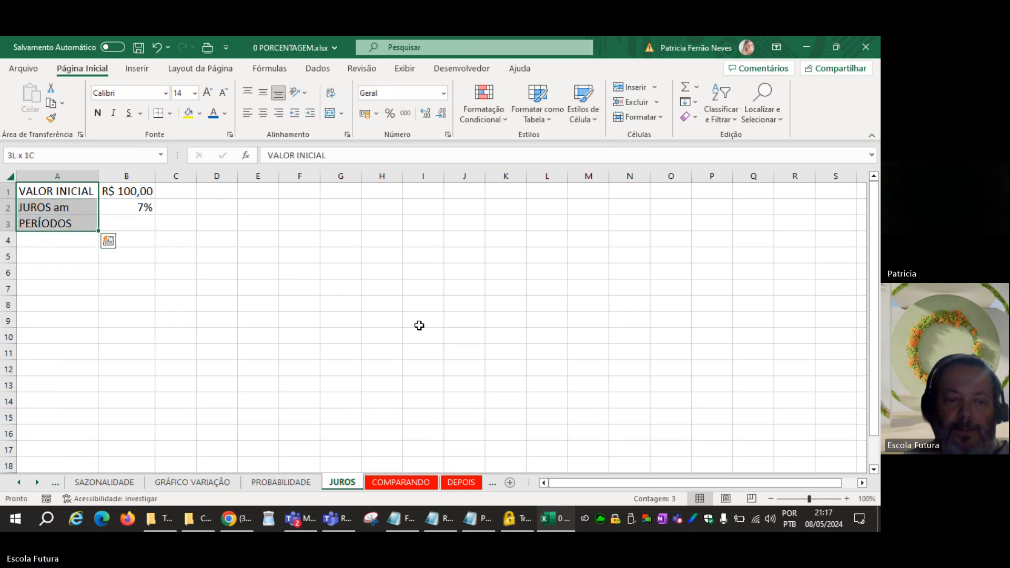
pyautogui.hotkey('ctrl', 'n')
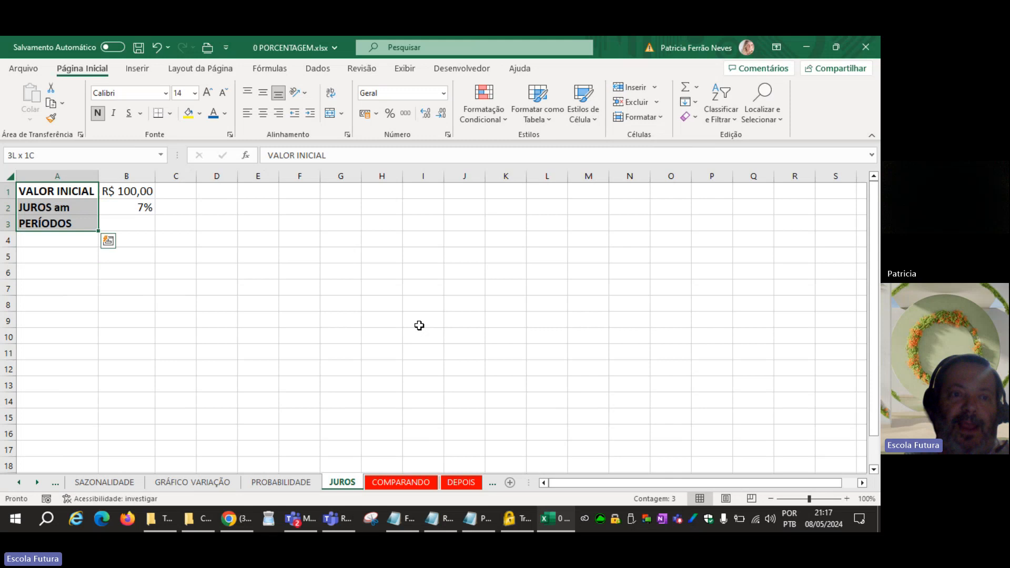
pyautogui.click(278, 113)
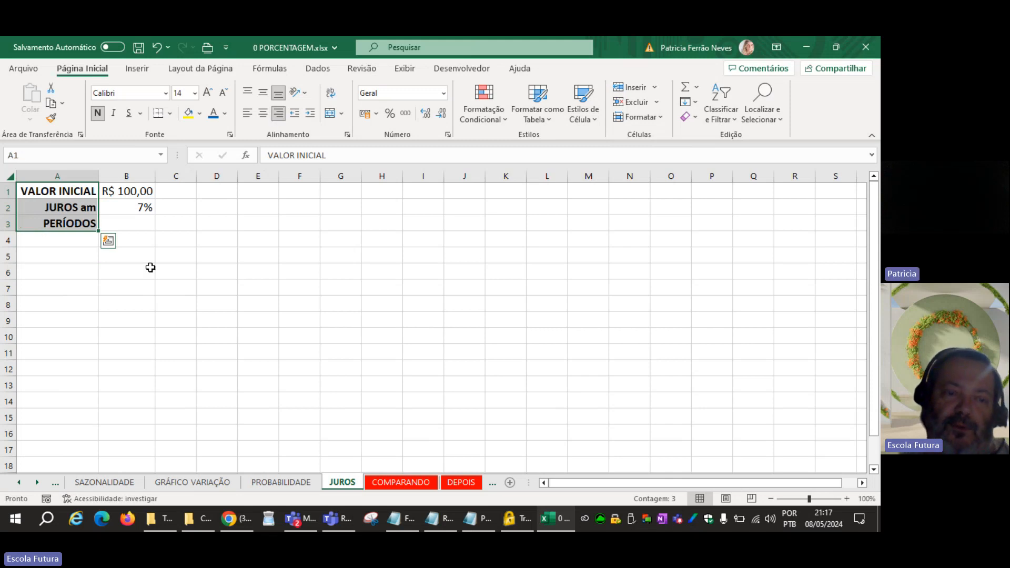
# Step: Enter 24 in B3 as the number of periods
pyautogui.click(122, 226)
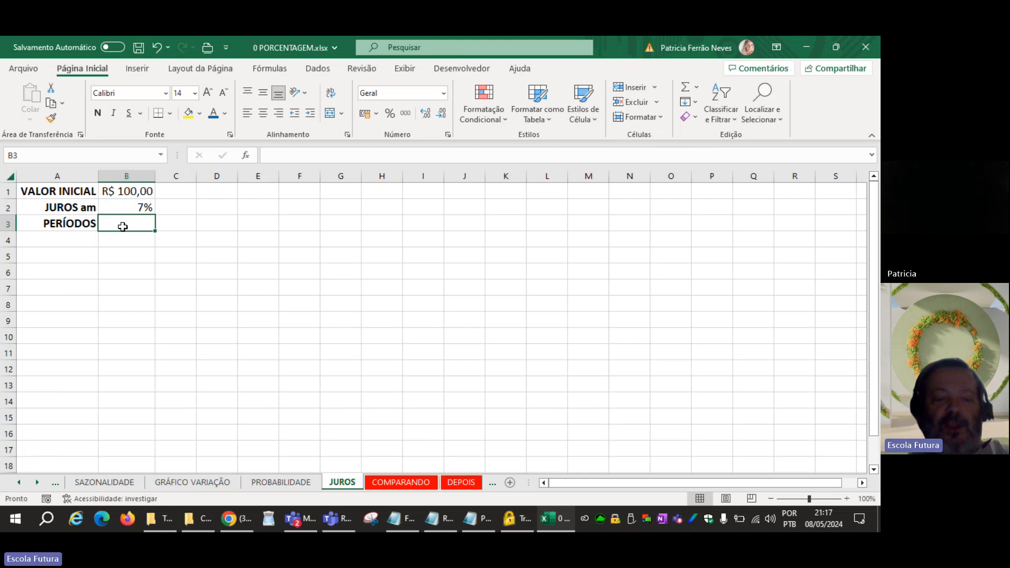
pyautogui.write('24')
pyautogui.press('Return')
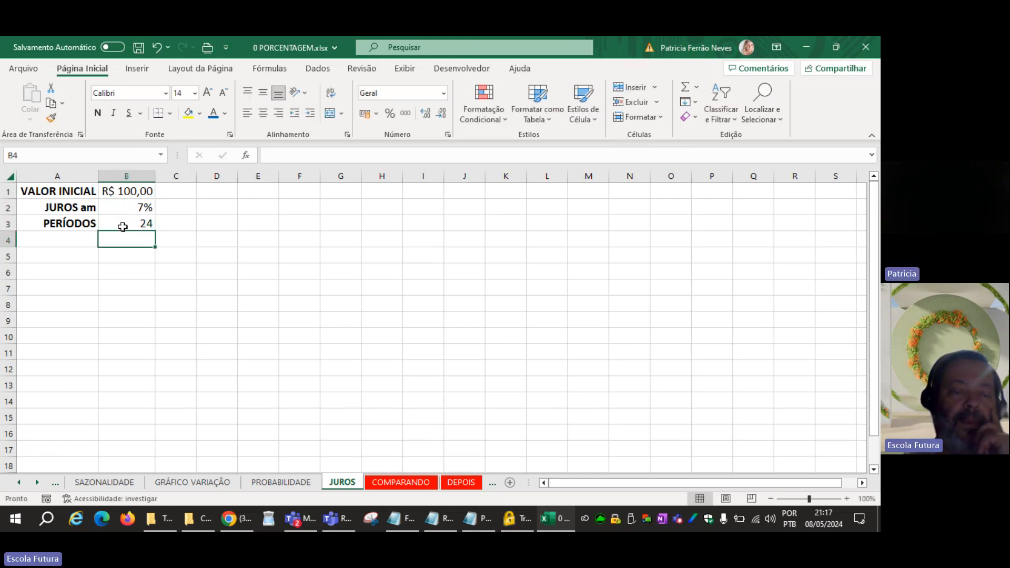
pyautogui.click(122, 226)
pyautogui.press('Left')
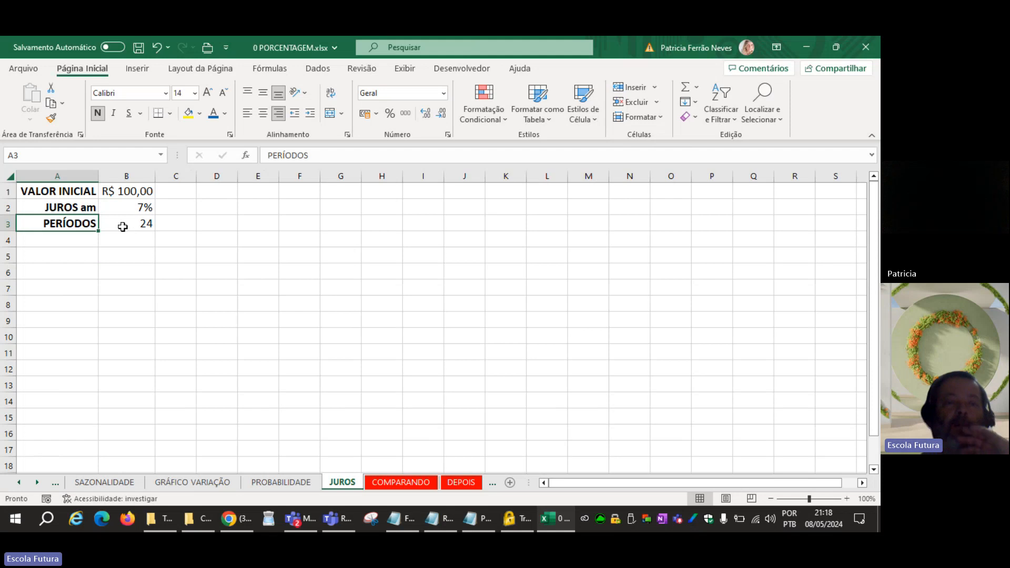
pyautogui.press('Return')
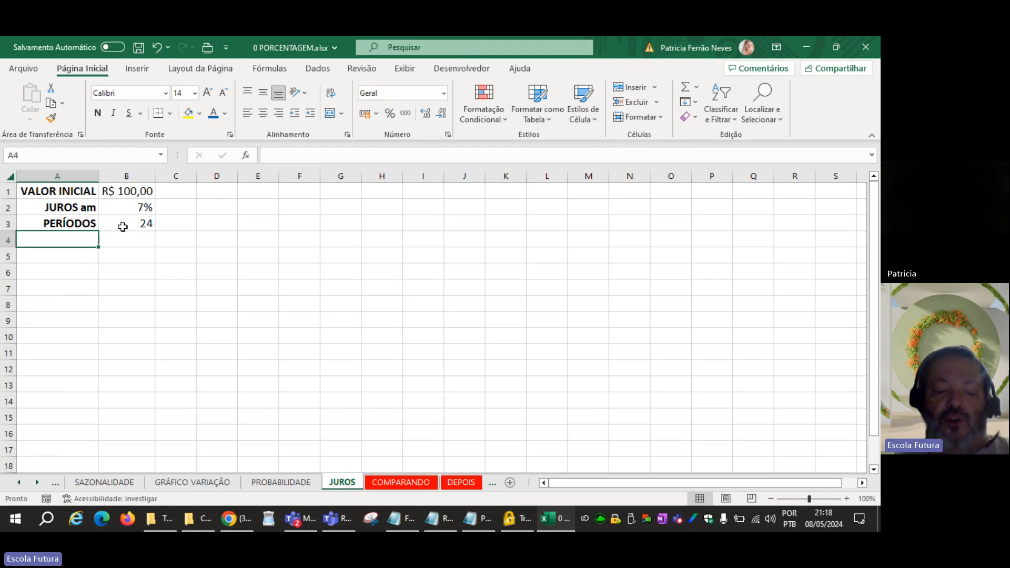
pyautogui.write('JUROS ')
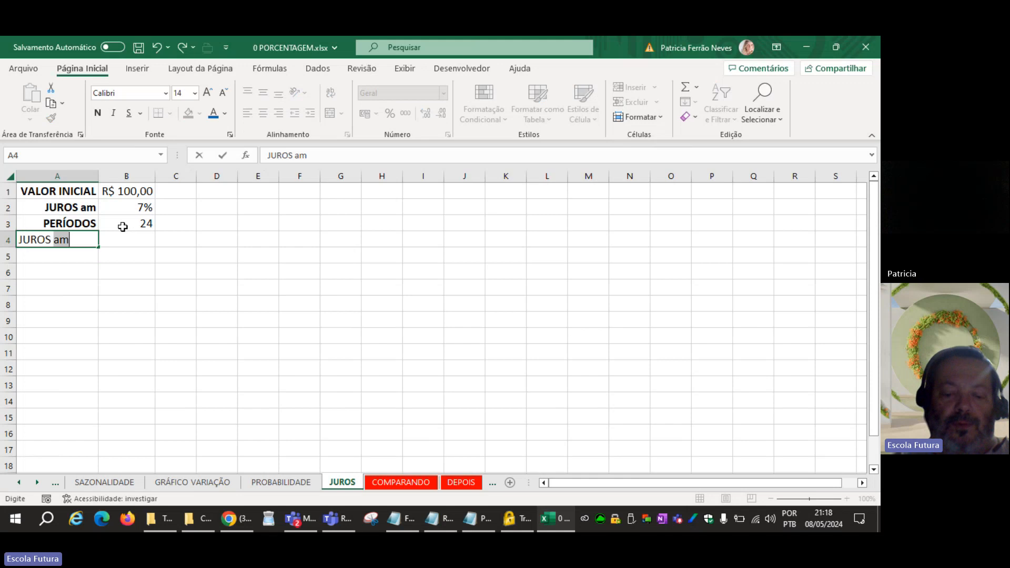
pyautogui.write('NO')
pyautogui.press('Escape')
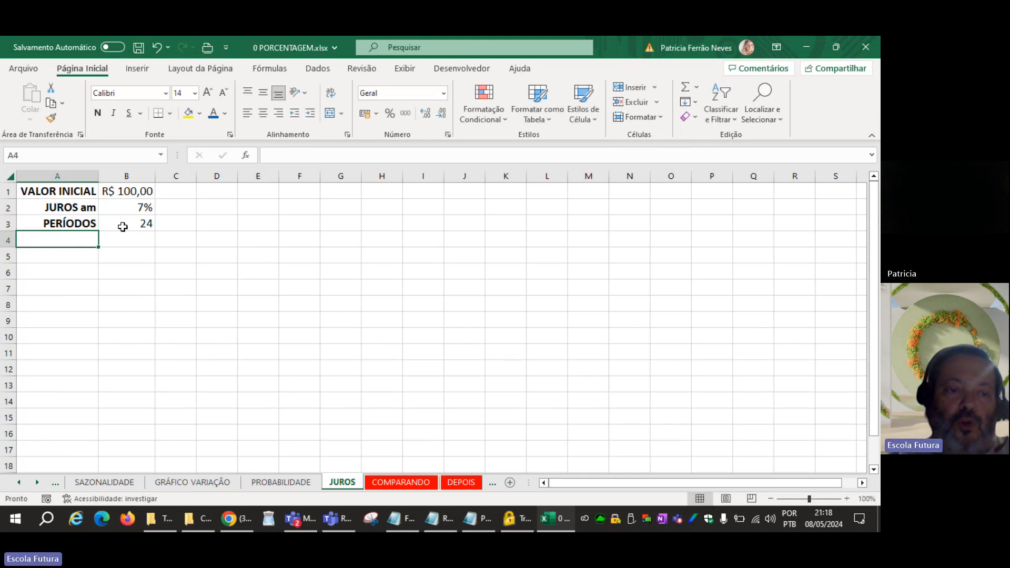
# Step: Enter the label VALOR FINAL in A4 and make it bold and right-aligned
pyautogui.write('VALO')
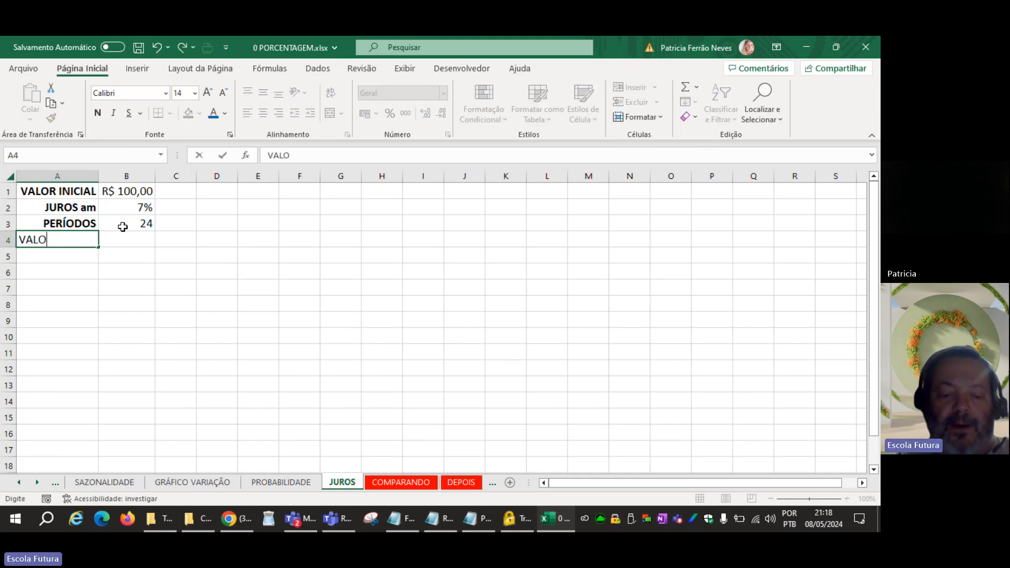
pyautogui.write('R FINAL')
pyautogui.press('Return')
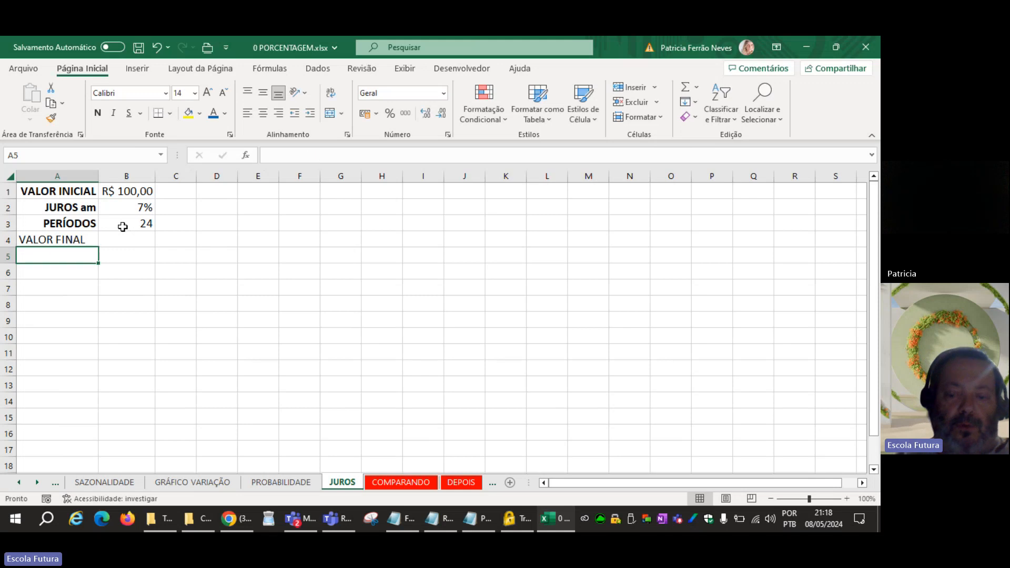
pyautogui.press('Up')
pyautogui.hotkey('ctrl', 'n')
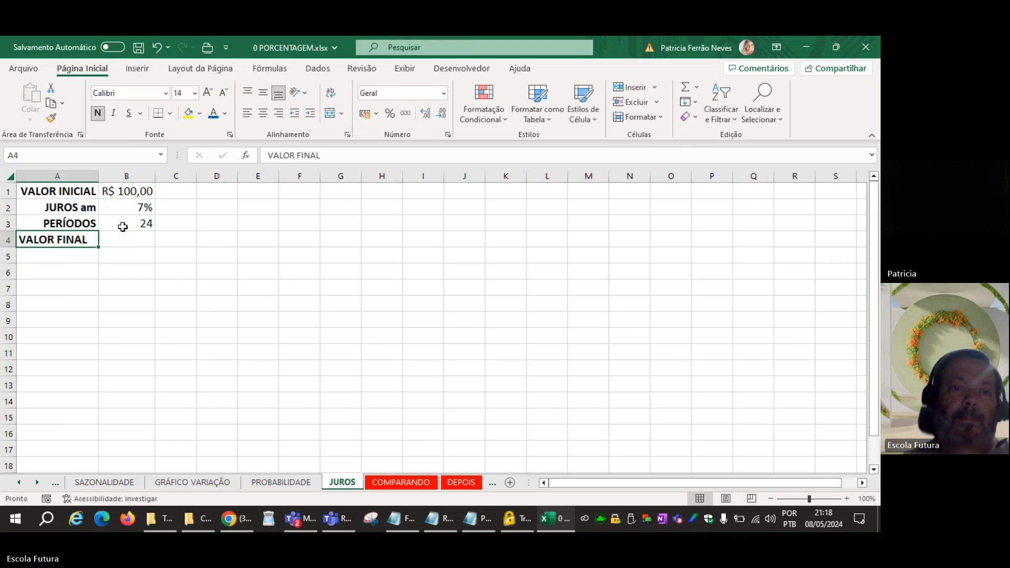
pyautogui.click(279, 113)
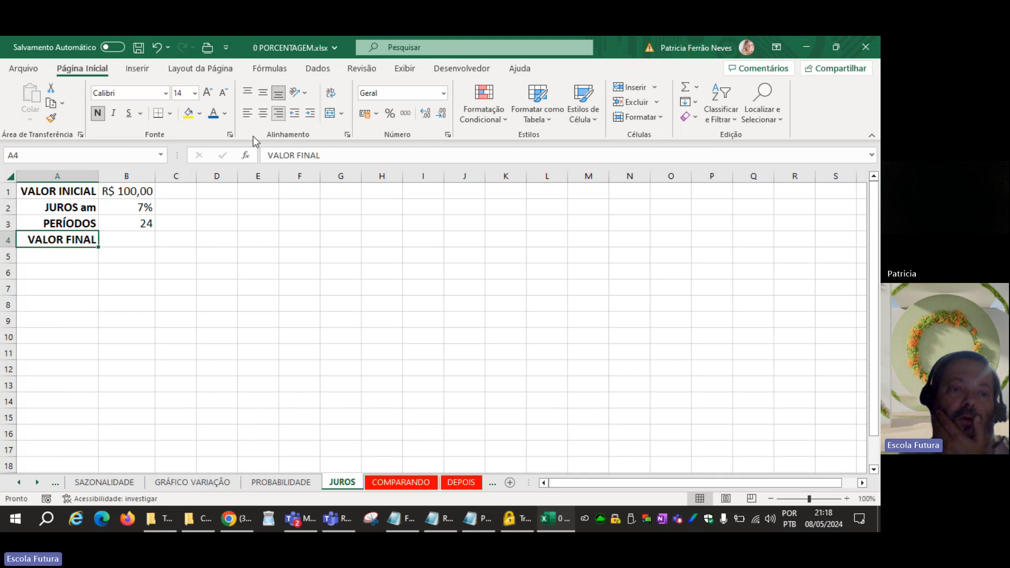
# Step: Enter the label JUROS TOTAL in A5 and make it bold and right-aligned
pyautogui.click(72, 251)
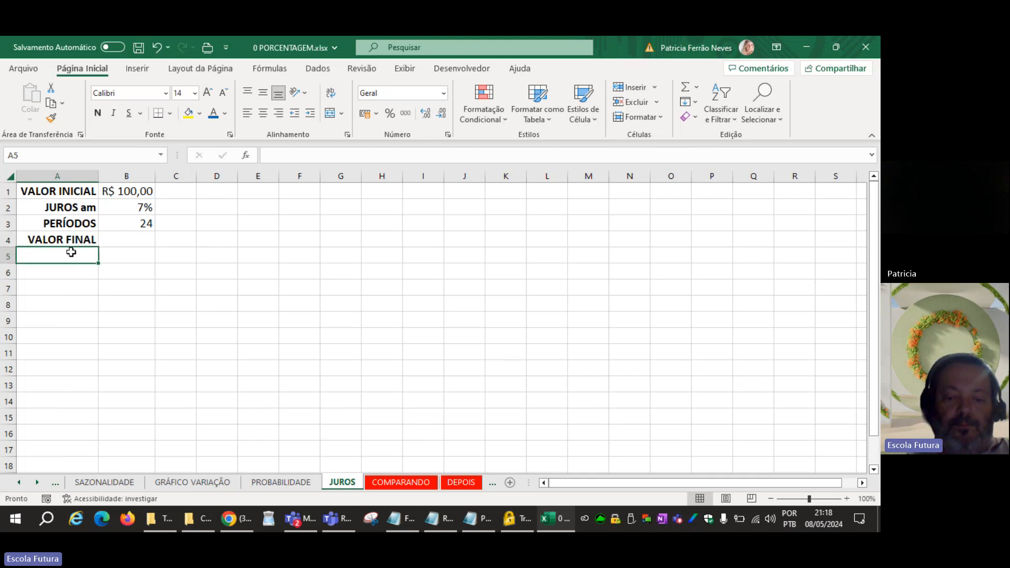
pyautogui.write('JUROS TOTAL')
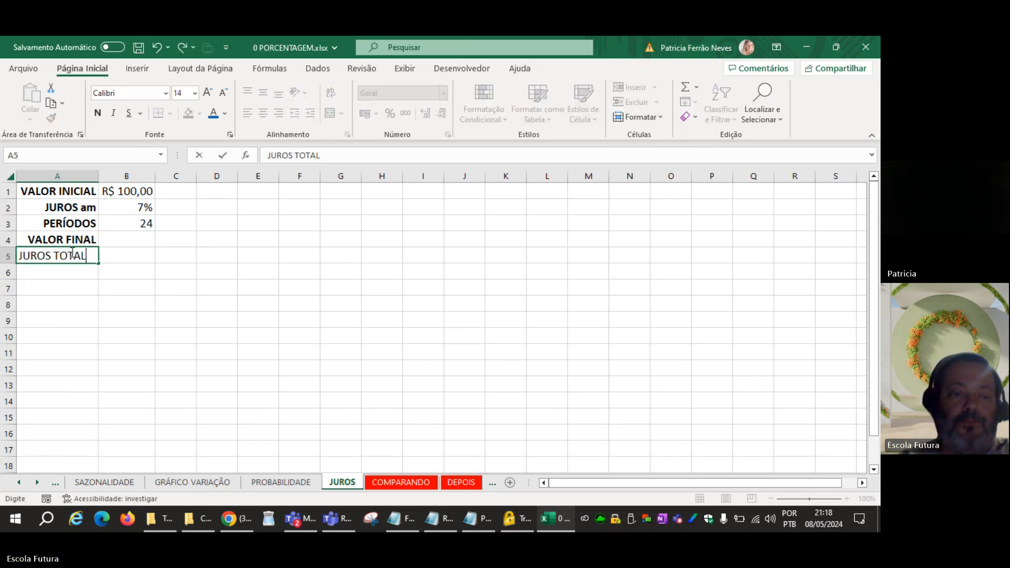
pyautogui.press('Return')
pyautogui.click(72, 252)
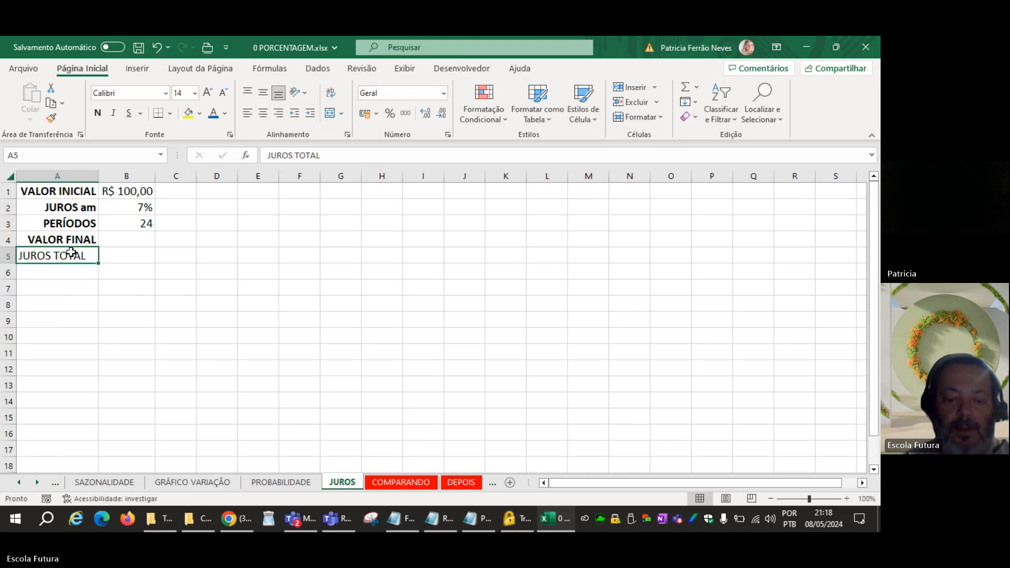
pyautogui.hotkey('ctrl', 'n')
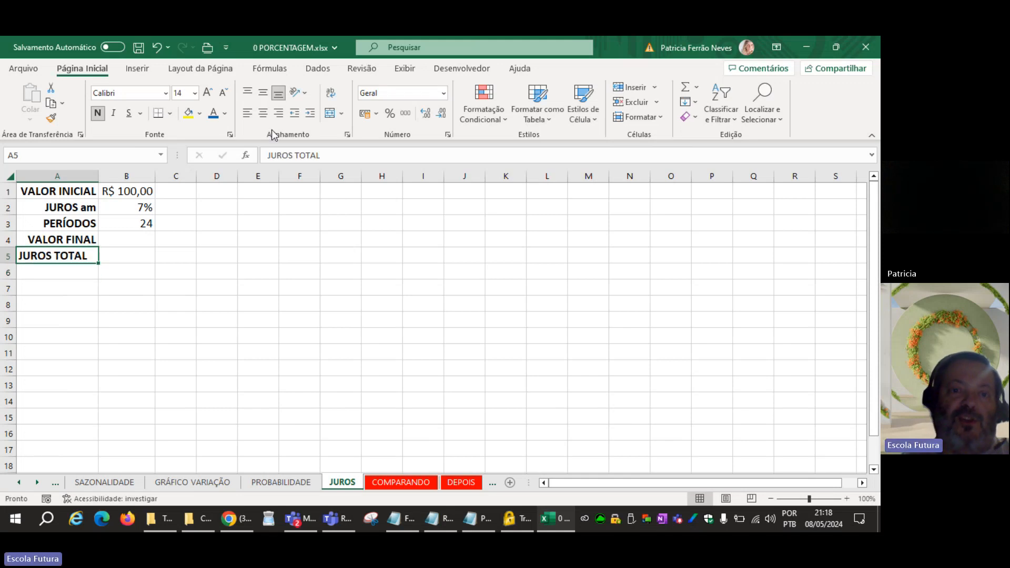
pyautogui.click(278, 113)
# Step: Calculate the total interest in B5 with the formula =B3*B2 and format the cell as a percentage
pyautogui.click(139, 257)
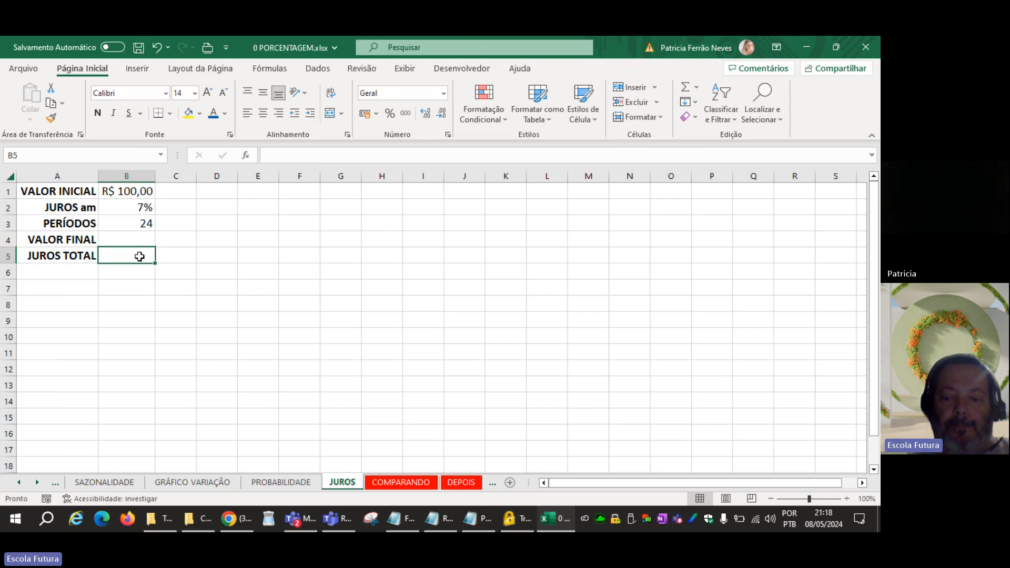
pyautogui.write('=')
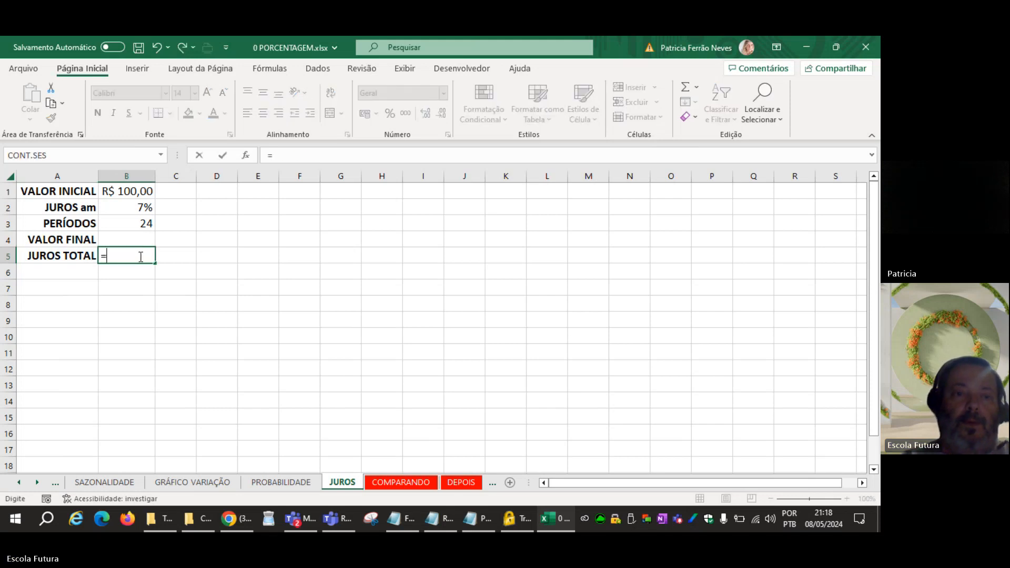
pyautogui.click(143, 225)
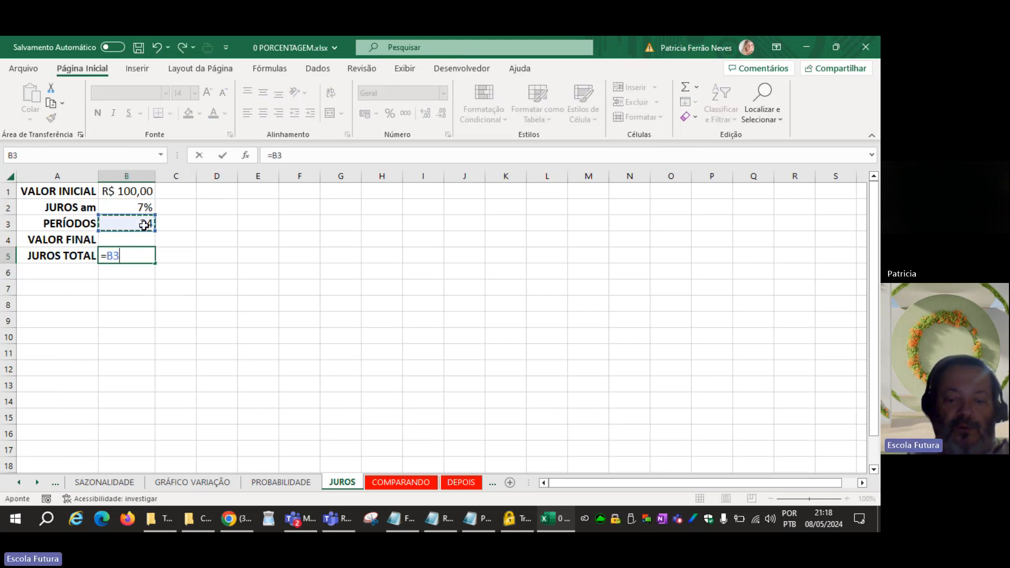
pyautogui.write('*')
pyautogui.click(139, 208)
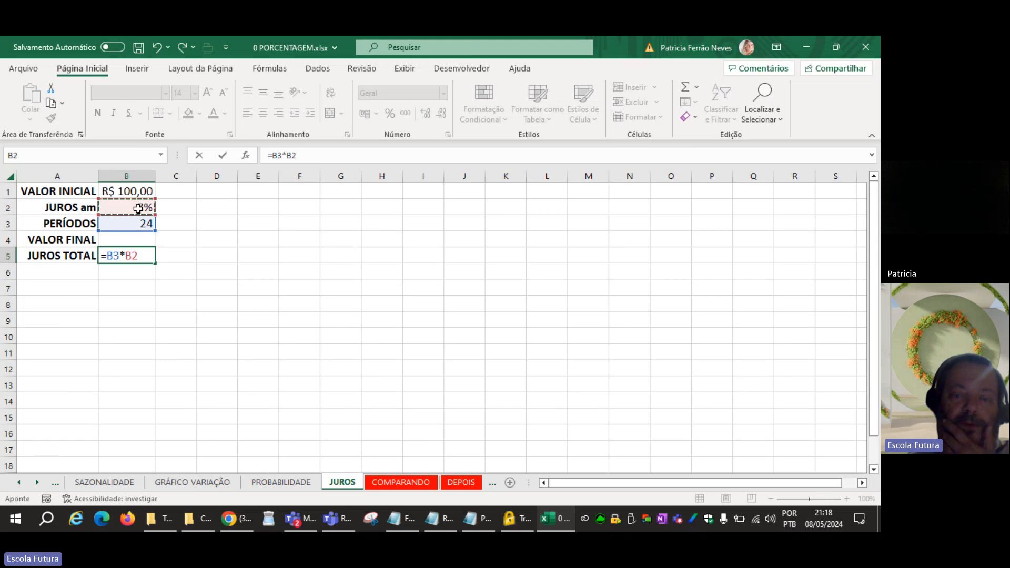
pyautogui.press('Return')
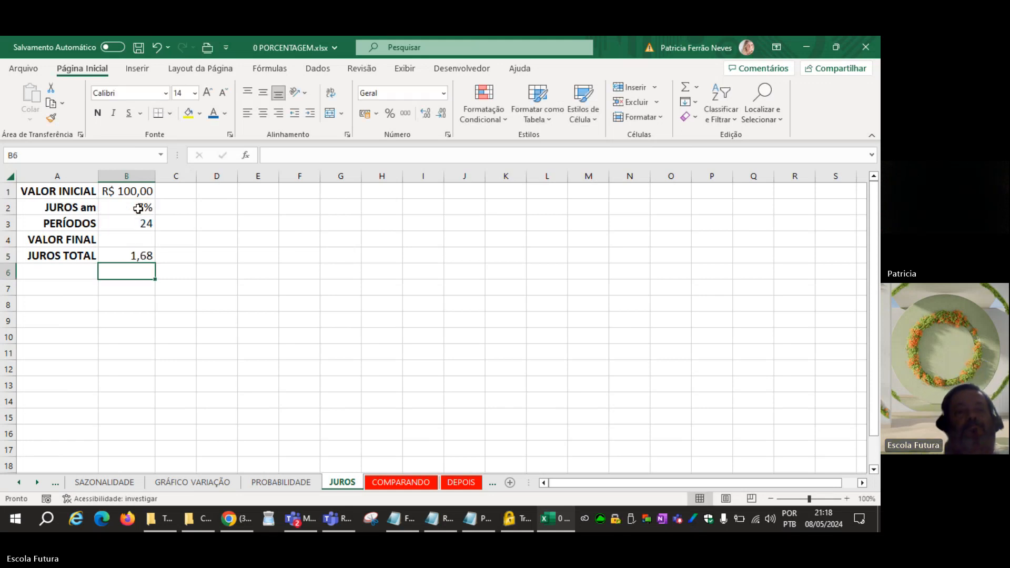
pyautogui.press('Up')
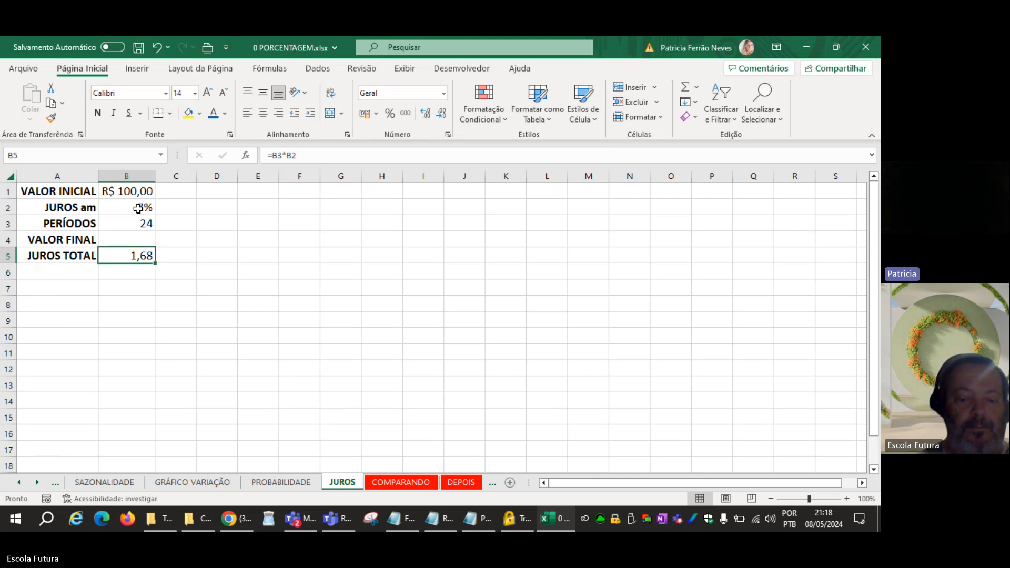
pyautogui.hotkey('ctrl', 'shift', '5')
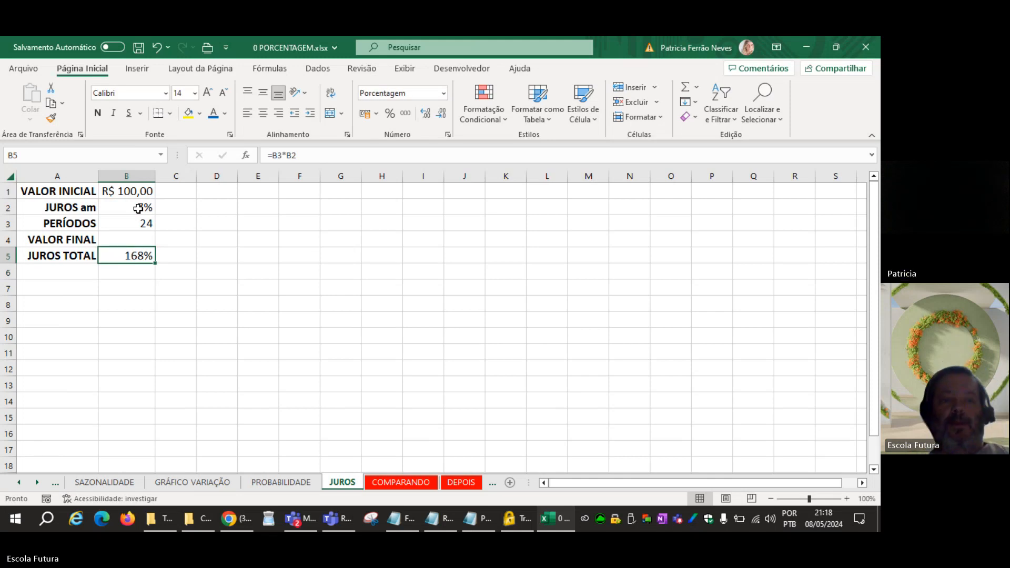
pyautogui.click(172, 285)
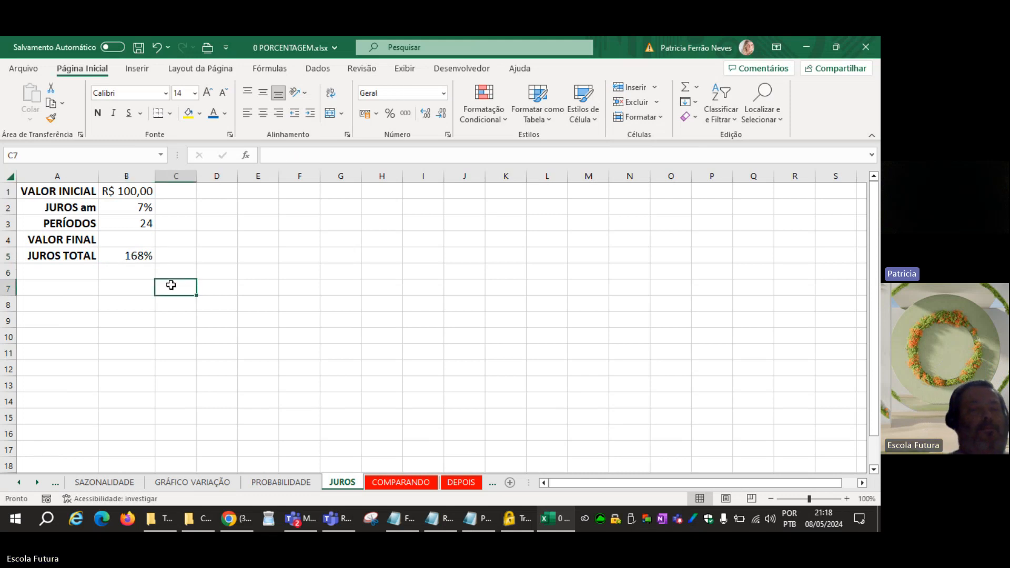
pyautogui.click(143, 256)
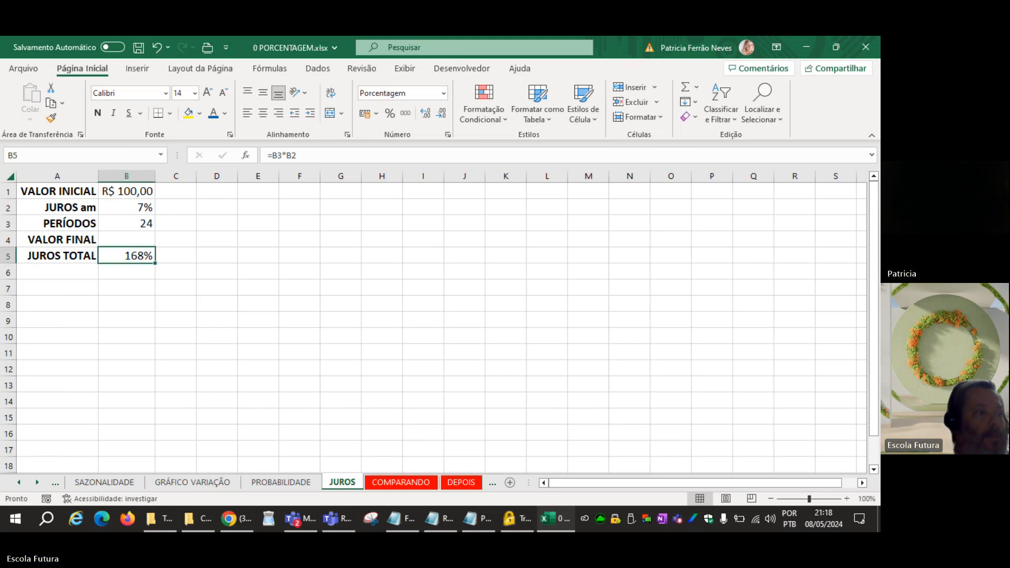
pyautogui.hotkey('alt', 'Tab')
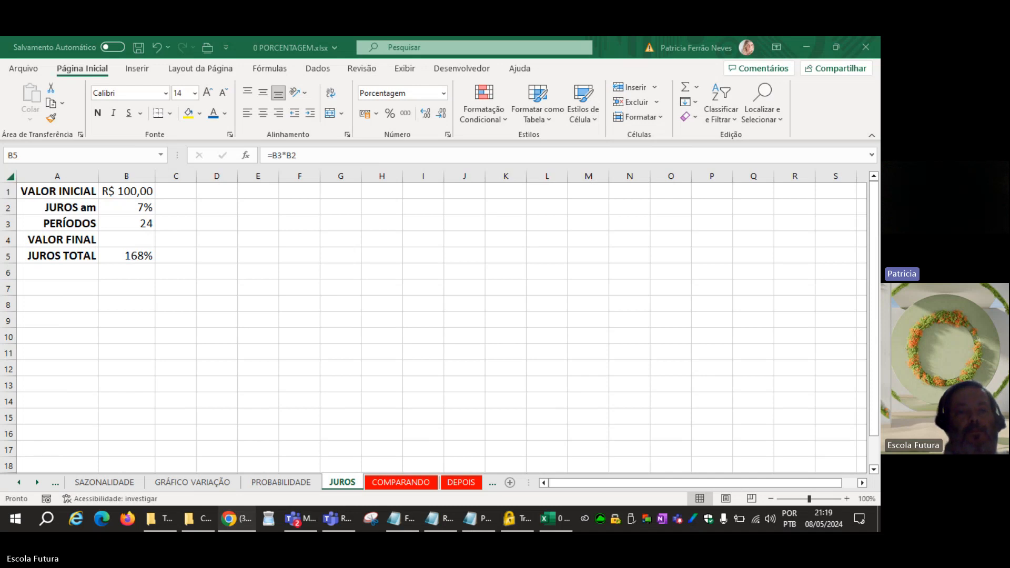
pyautogui.click(452, 342)
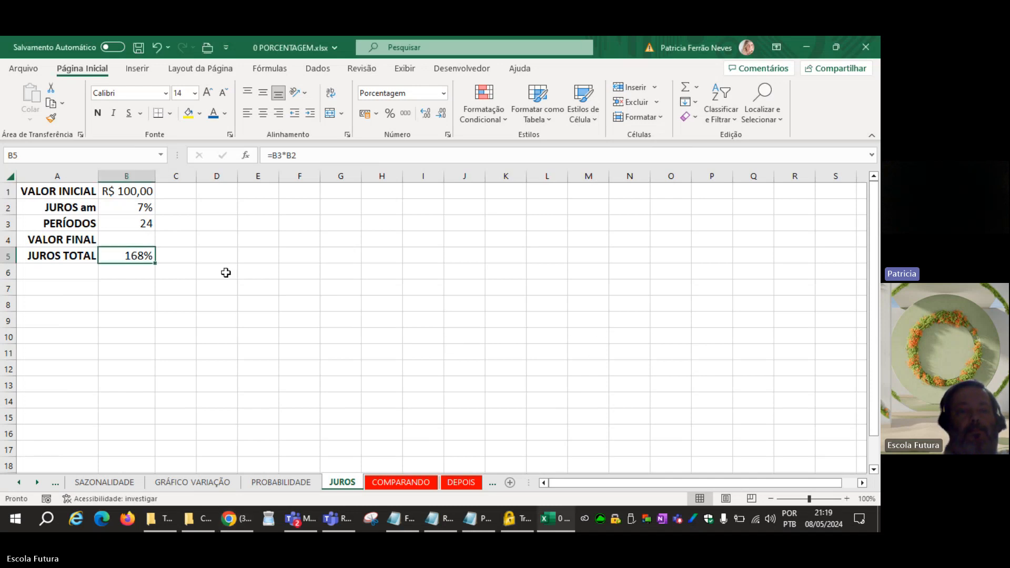
pyautogui.click(135, 209)
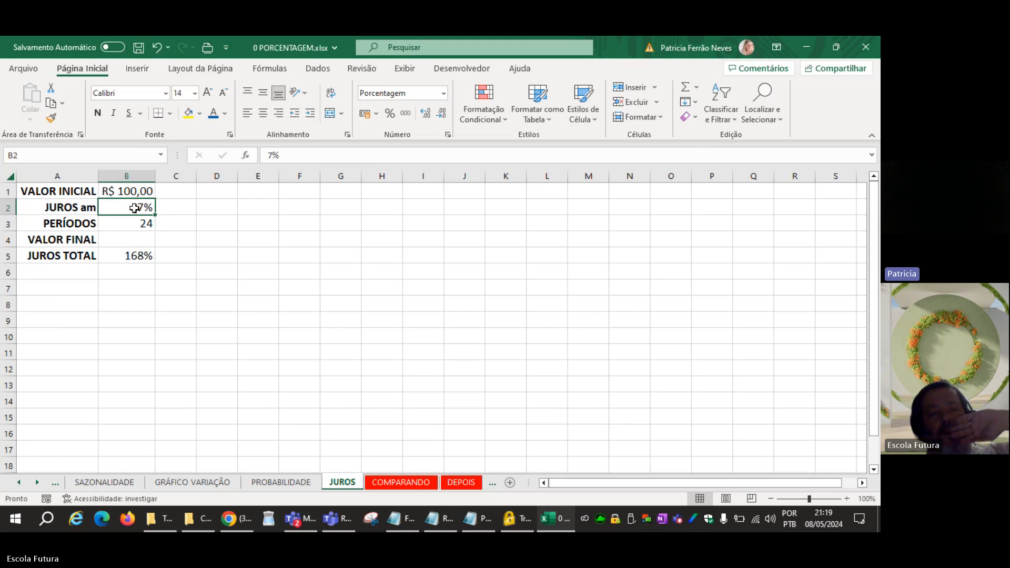
pyautogui.press('Down')
pyautogui.press('Down')
pyautogui.press('Down')
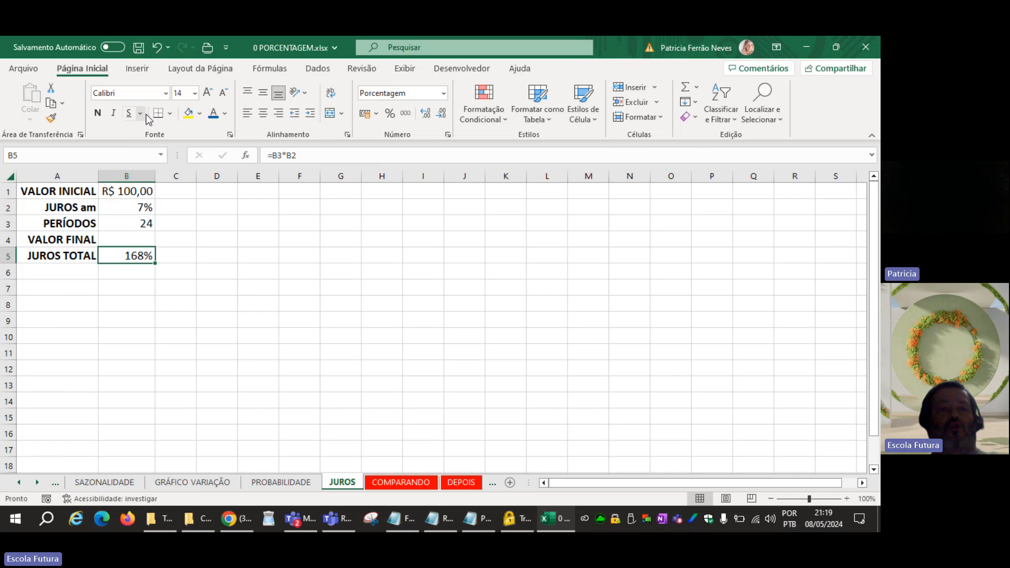
pyautogui.click(224, 116)
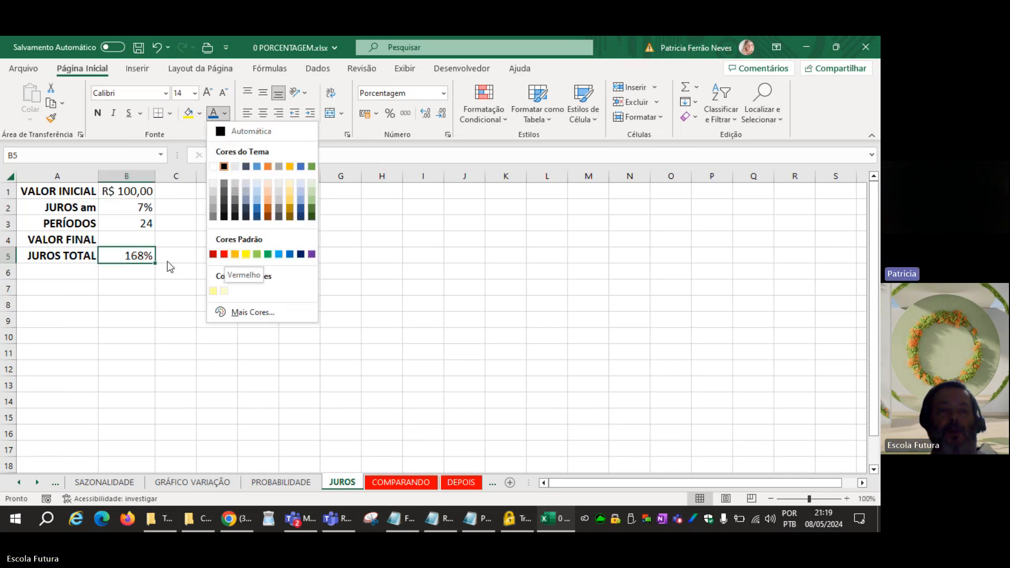
pyautogui.click(128, 272)
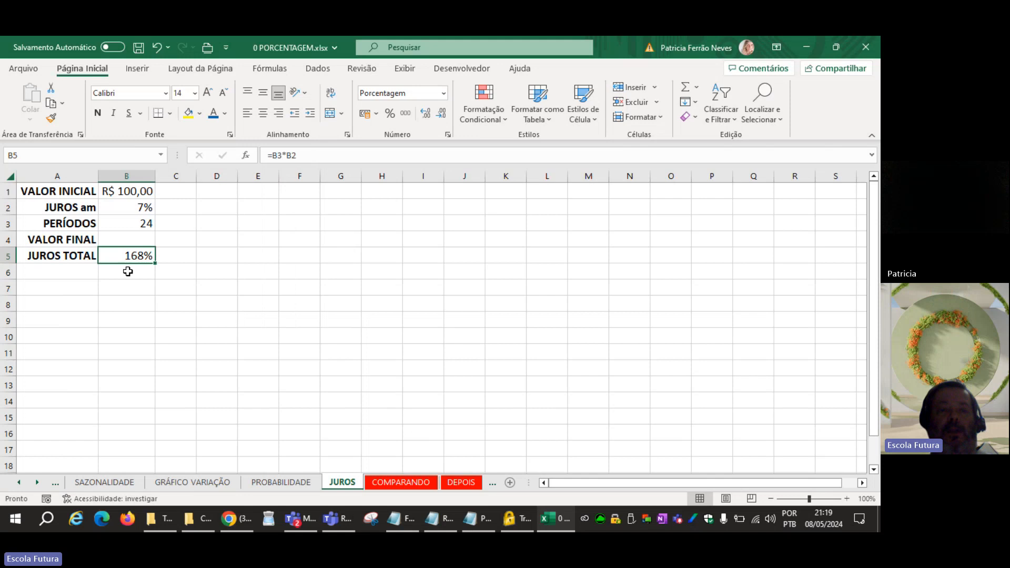
# Step: Calculate the final value in B4 with the formula =B1+B1*B5
pyautogui.click(139, 236)
pyautogui.write('=')
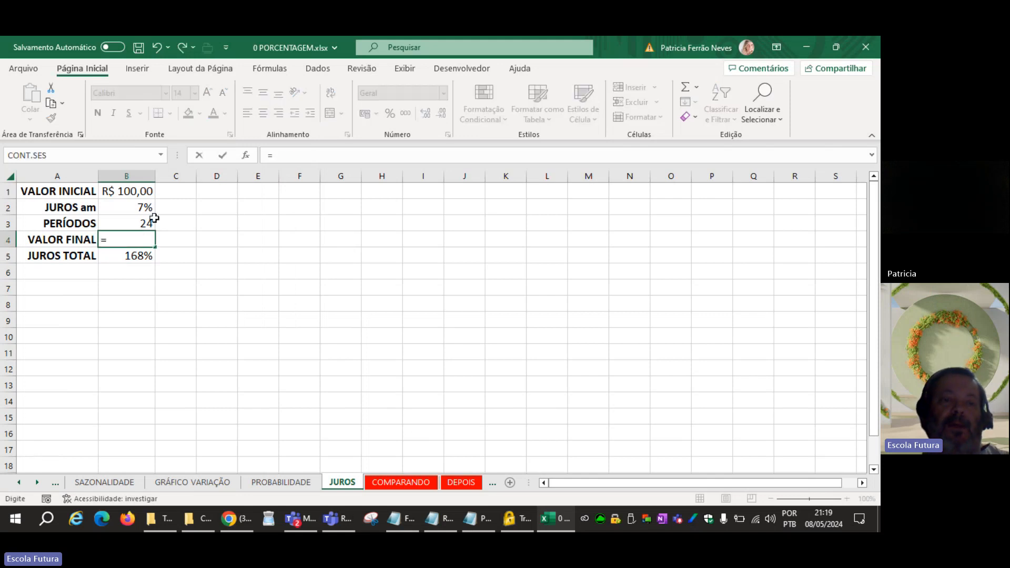
pyautogui.click(136, 191)
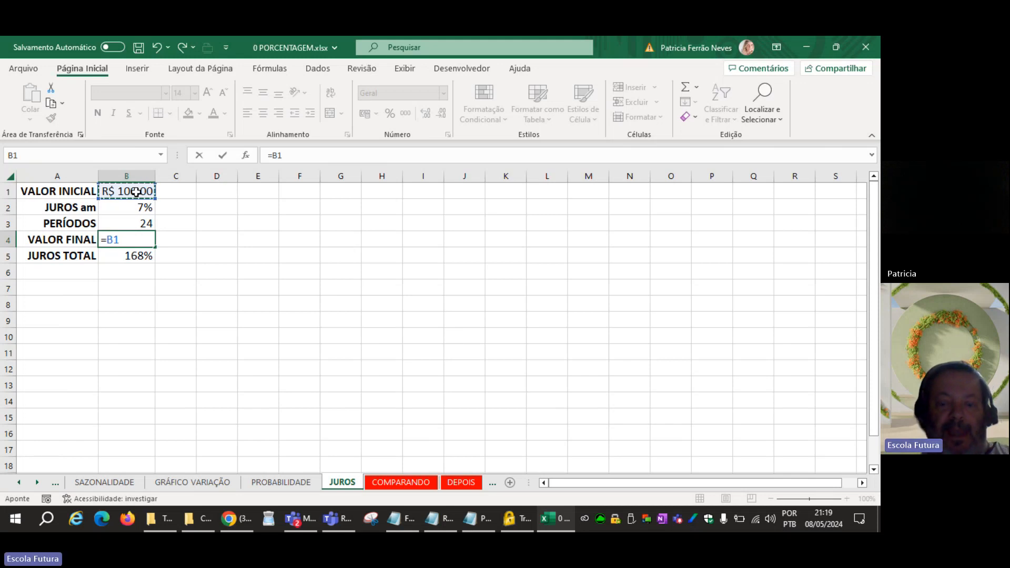
pyautogui.write('+')
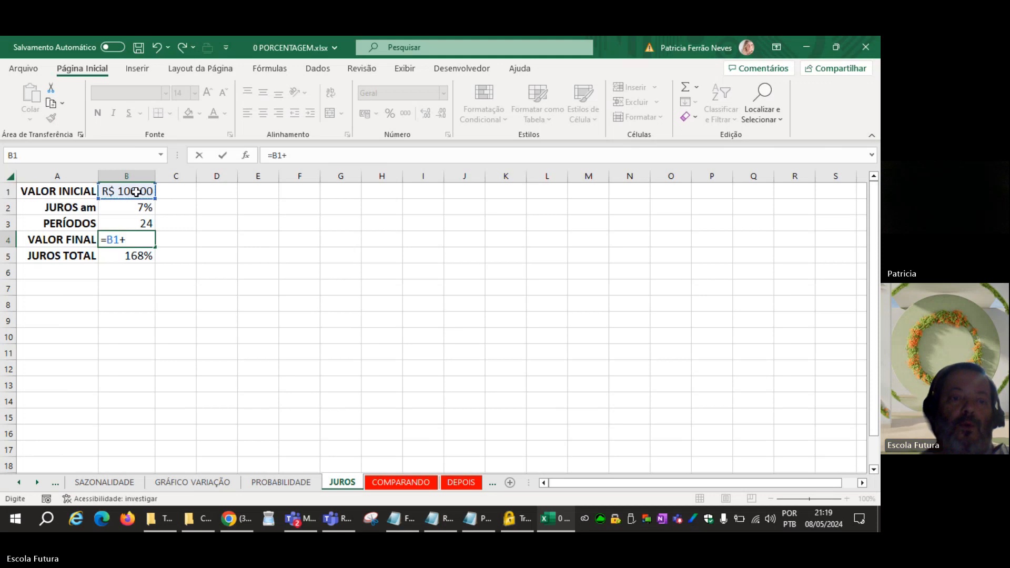
pyautogui.click(136, 192)
pyautogui.write('*')
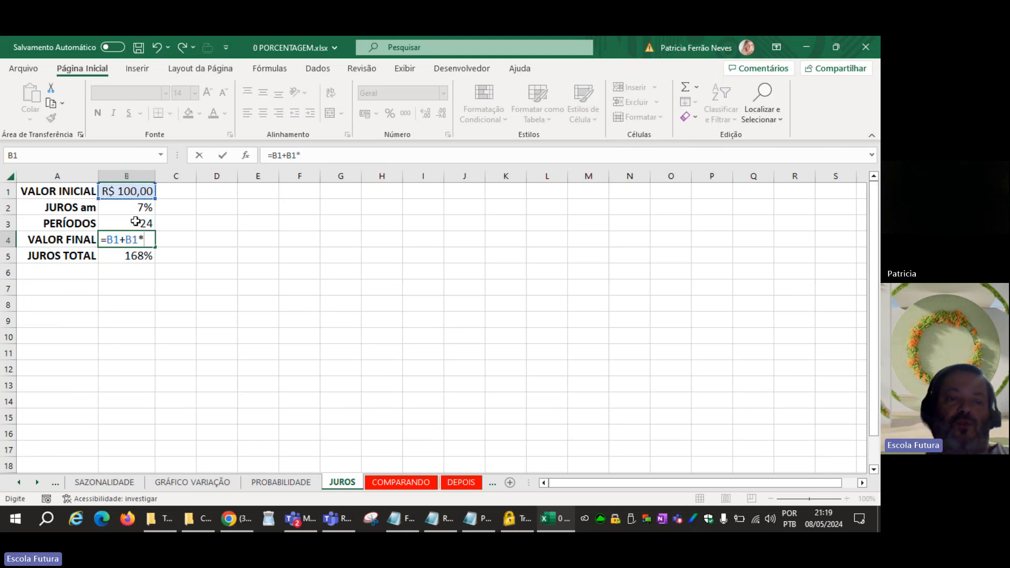
pyautogui.click(130, 253)
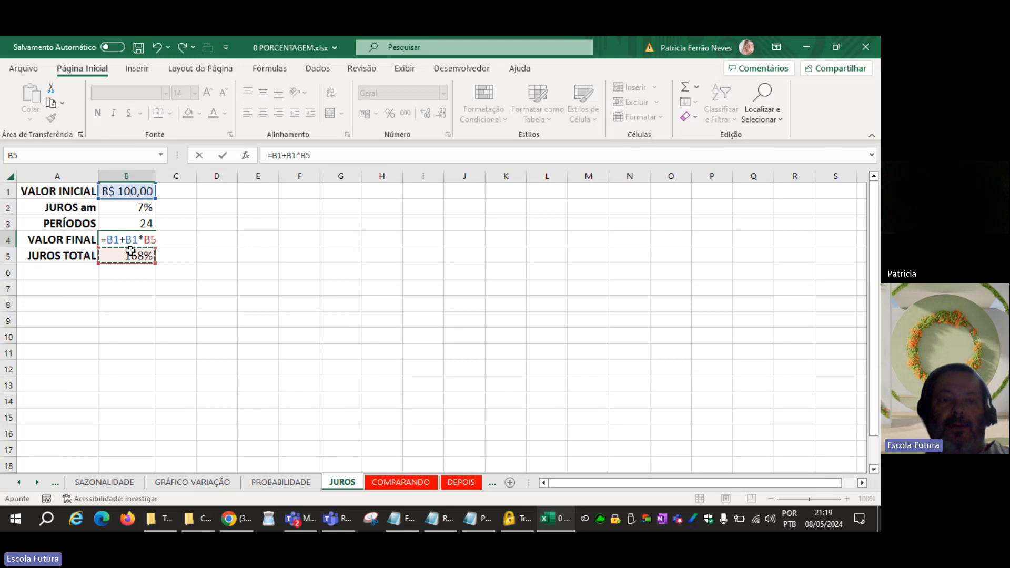
pyautogui.press('Return')
pyautogui.press('Up')
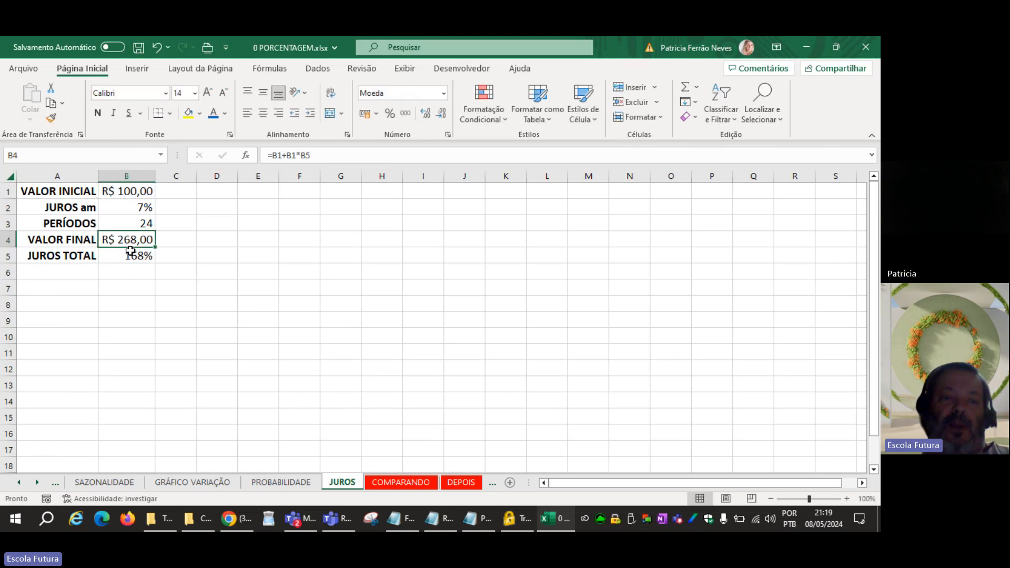
# Step: Enter 100 in D1 and format column D as currency
pyautogui.press('Right')
pyautogui.press('Right')
pyautogui.press('Right')
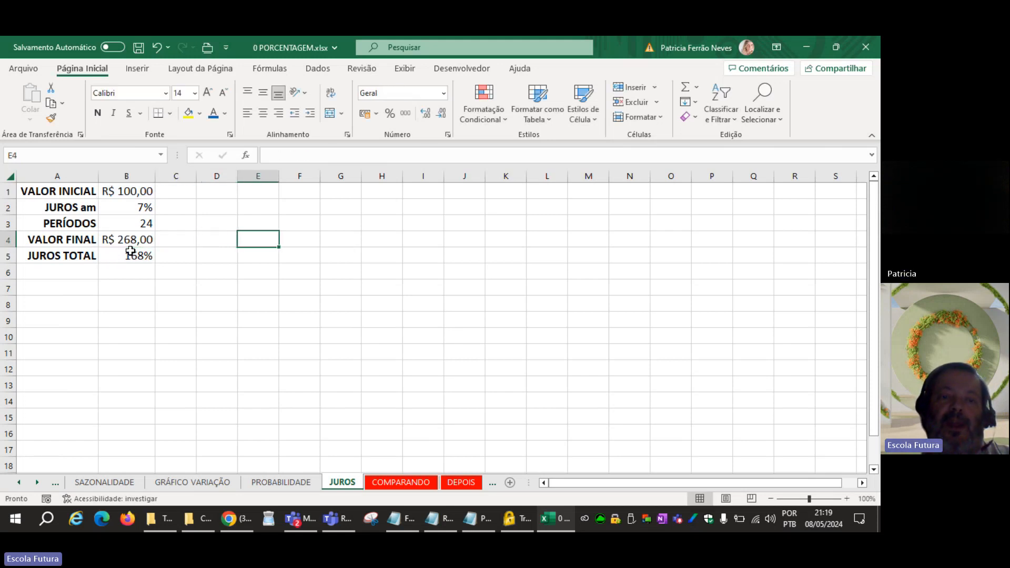
pyautogui.press('Left')
pyautogui.press('Left')
pyautogui.press('Up')
pyautogui.press('Up')
pyautogui.press('Up')
pyautogui.press('Right')
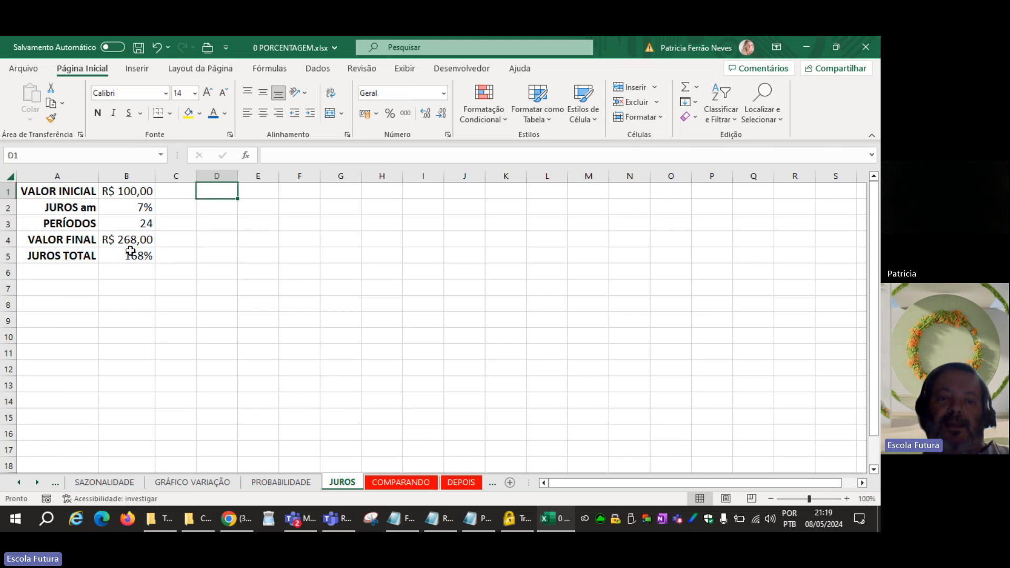
pyautogui.write('100')
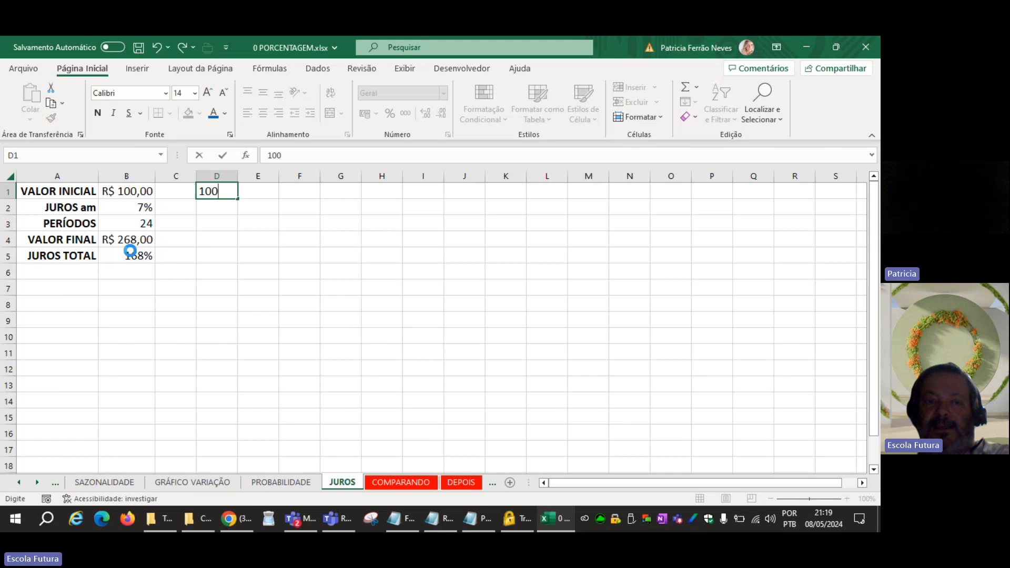
pyautogui.press('Return')
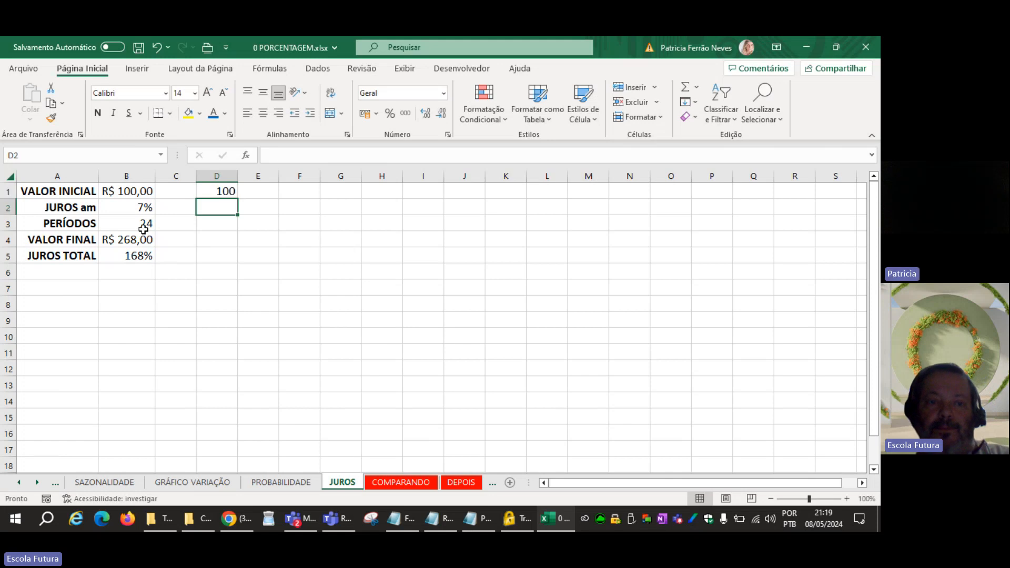
pyautogui.click(210, 179)
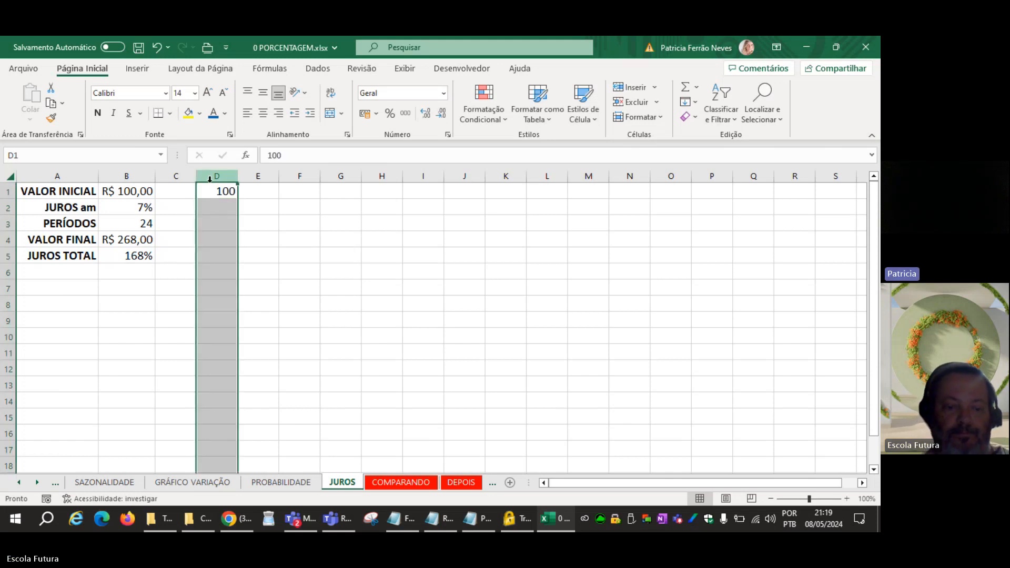
pyautogui.hotkey('ctrl', 'shift', '4')
# Step: Enter the 7% interest rate in E1
pyautogui.press('Right')
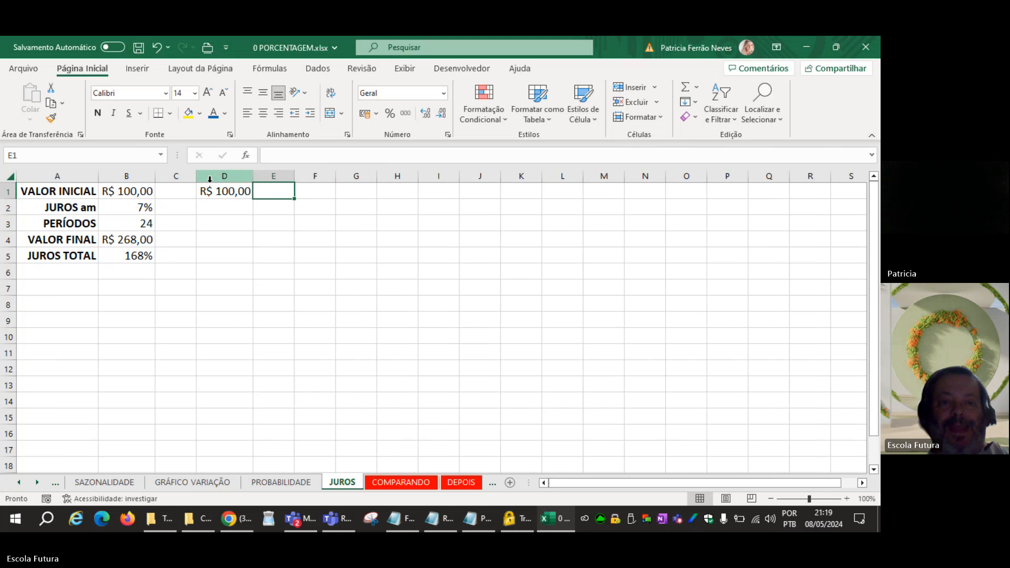
pyautogui.write('7%')
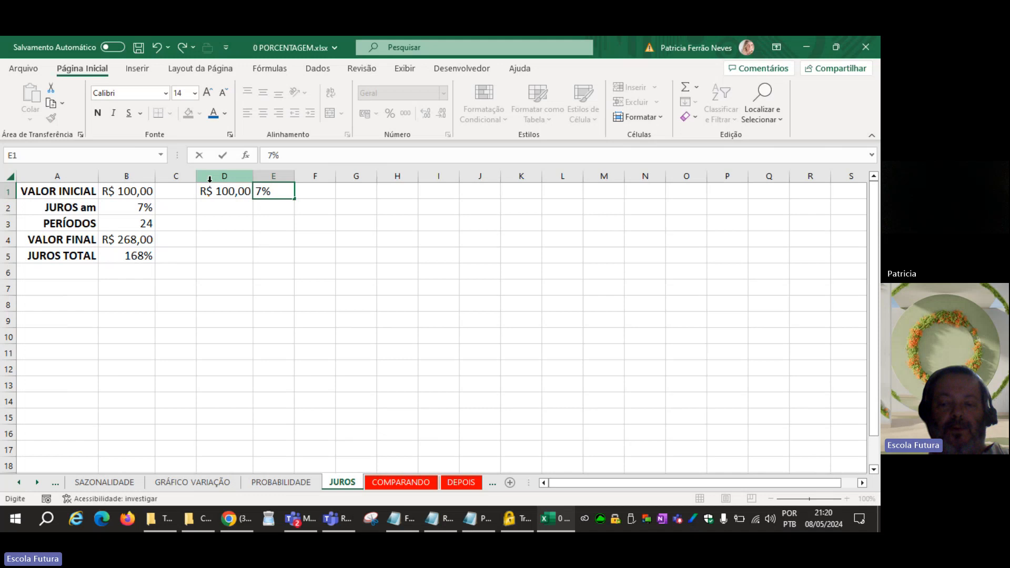
pyautogui.press('Return')
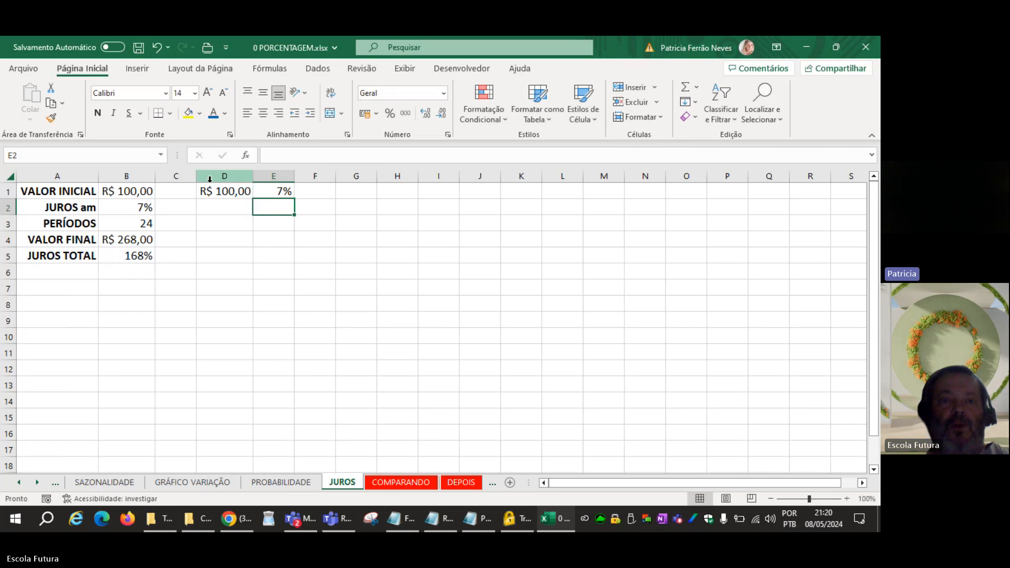
# Step: Calculate the growth factor in F1 with the formula =100% +E1
pyautogui.press('Up')
pyautogui.press('Right')
pyautogui.write('=')
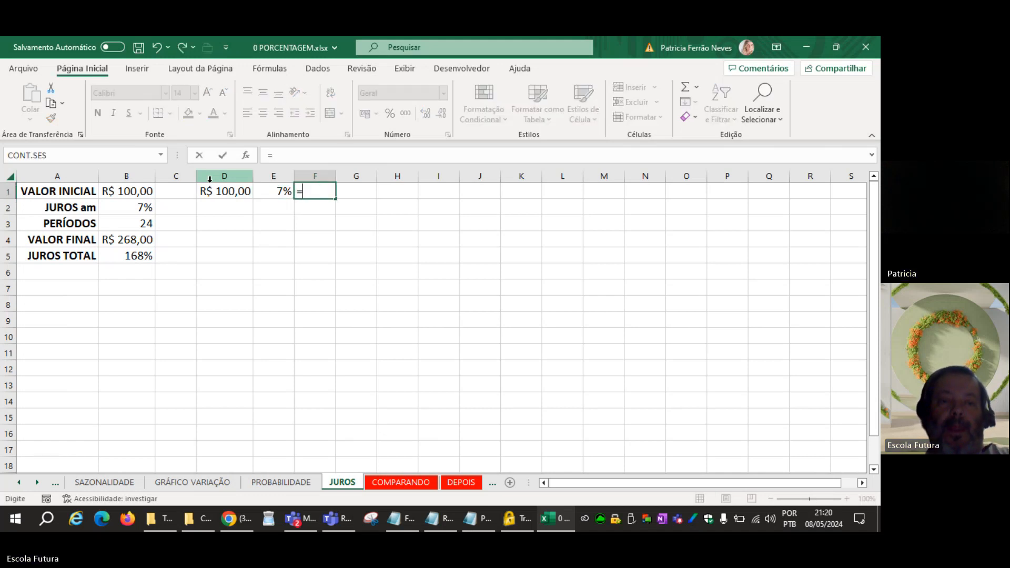
pyautogui.write('100%')
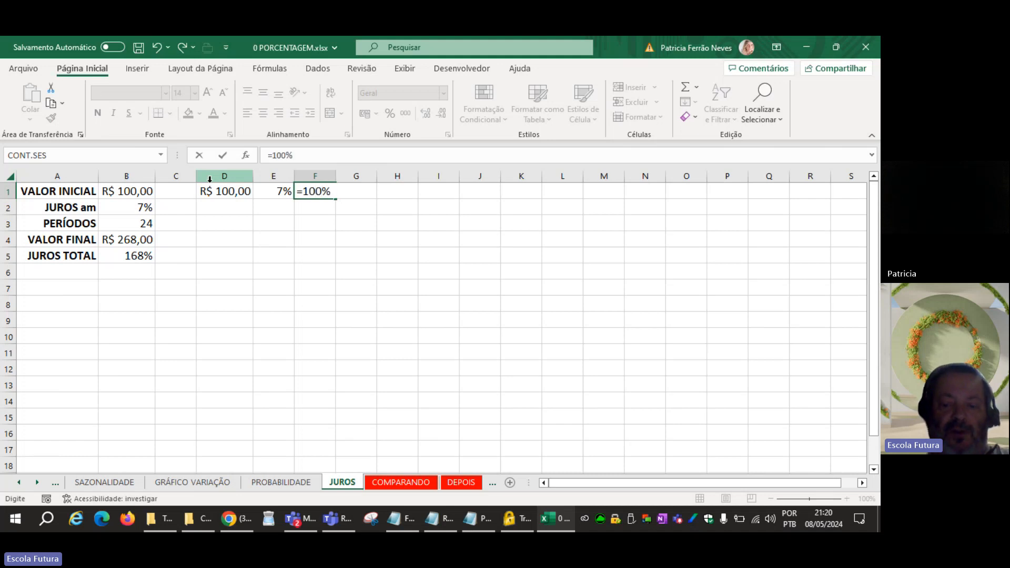
pyautogui.write(' +')
pyautogui.press('Left')
pyautogui.press('Left')
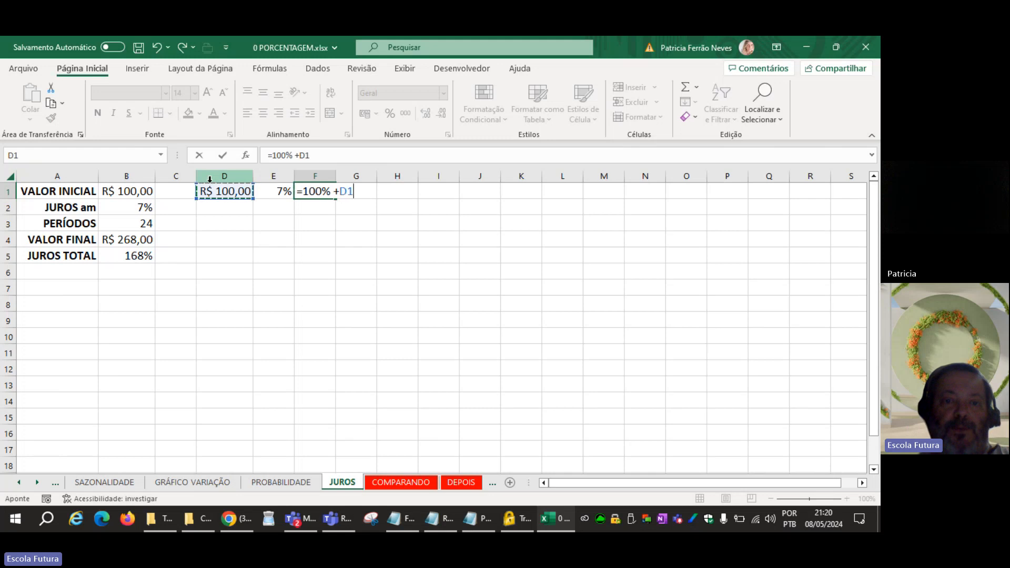
pyautogui.press('Right')
pyautogui.press('Return')
pyautogui.press('Up')
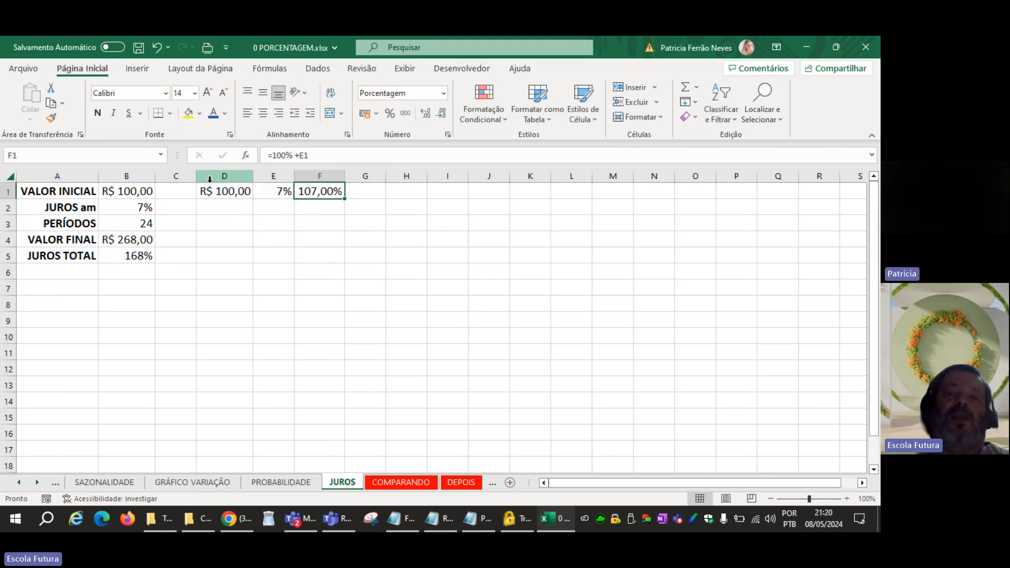
# Step: Calculate the value after the first period in G1 with the formula =D1*F1
pyautogui.press('Right')
pyautogui.write('=')
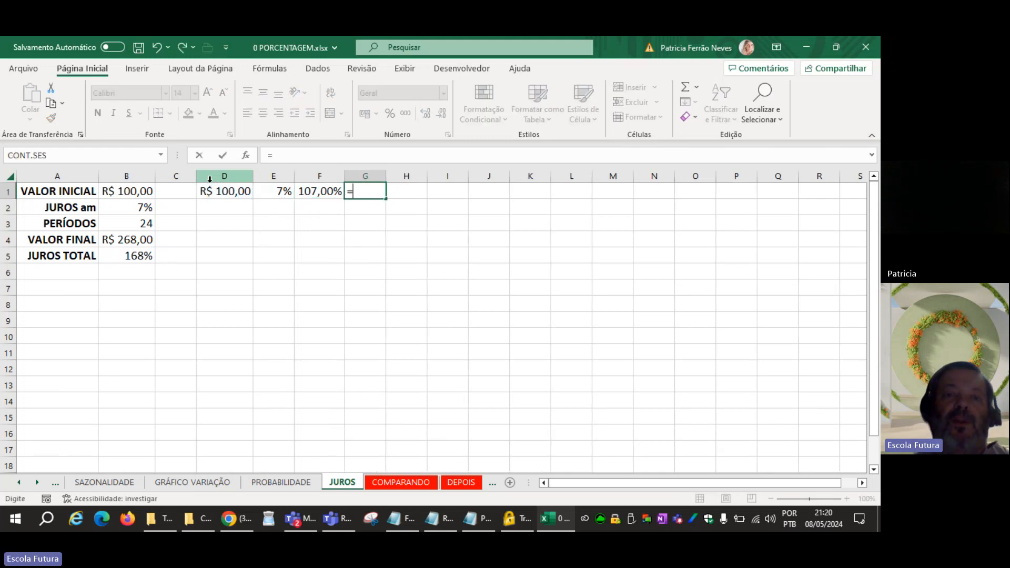
pyautogui.click(220, 189)
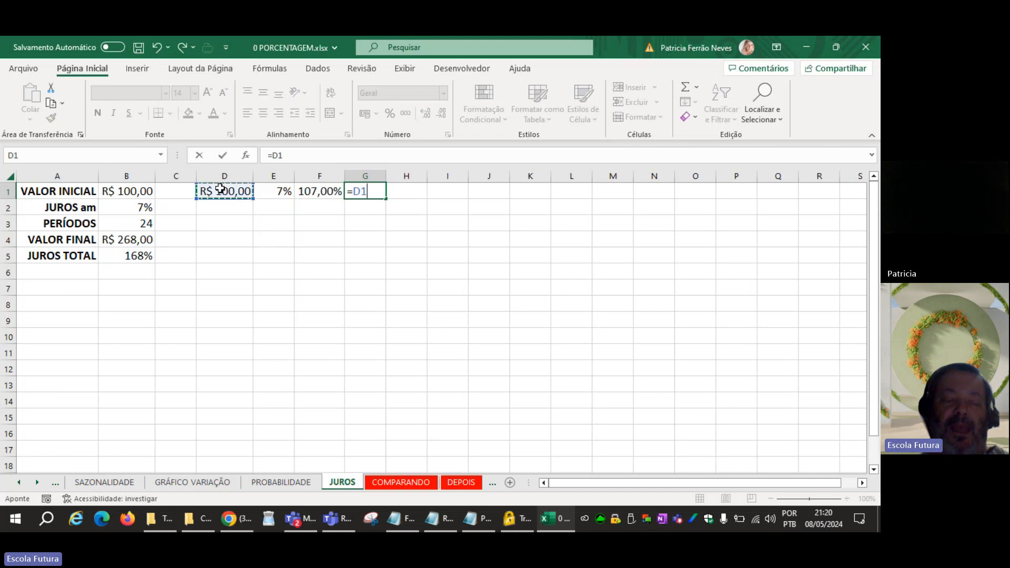
pyautogui.write('*')
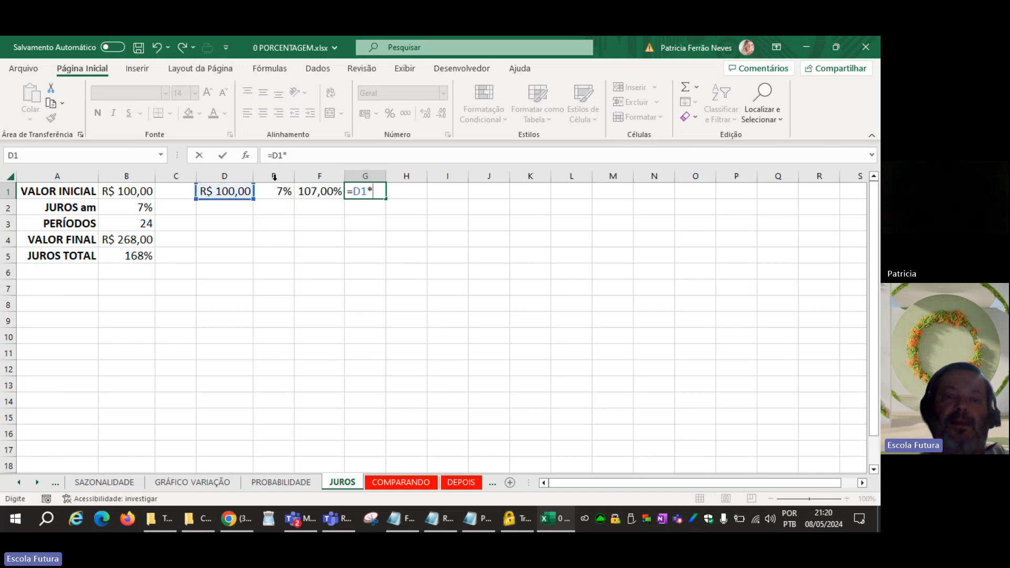
pyautogui.click(308, 195)
pyautogui.press('Return')
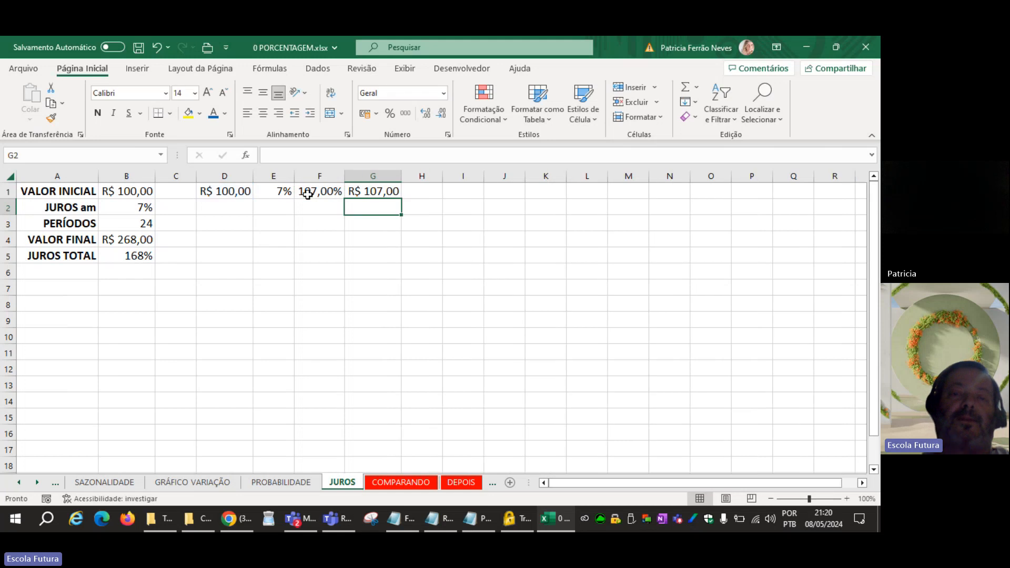
# Step: Carry the first period's final value into D2 with the formula =G1
pyautogui.click(218, 208)
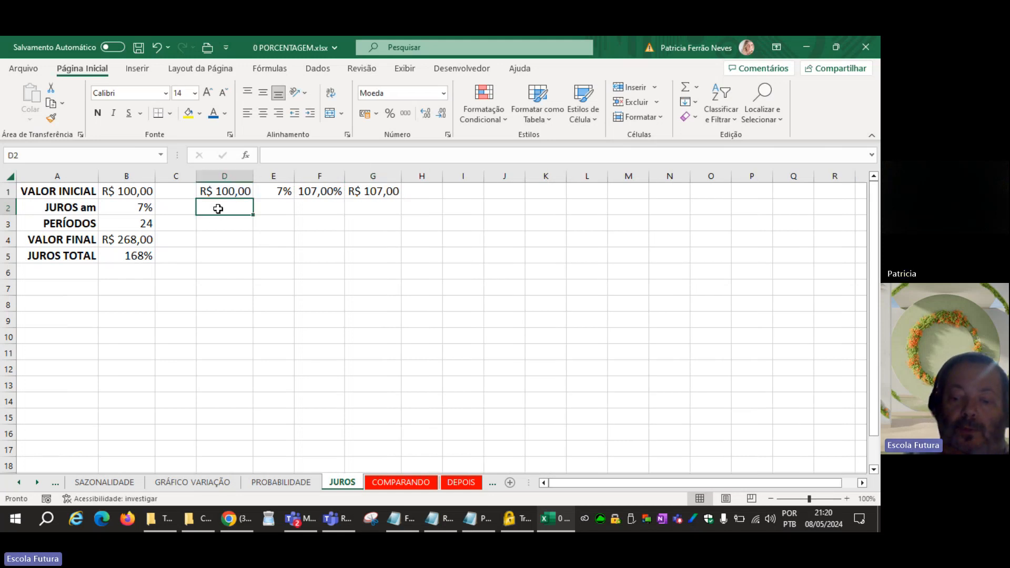
pyautogui.write('=')
pyautogui.click(379, 189)
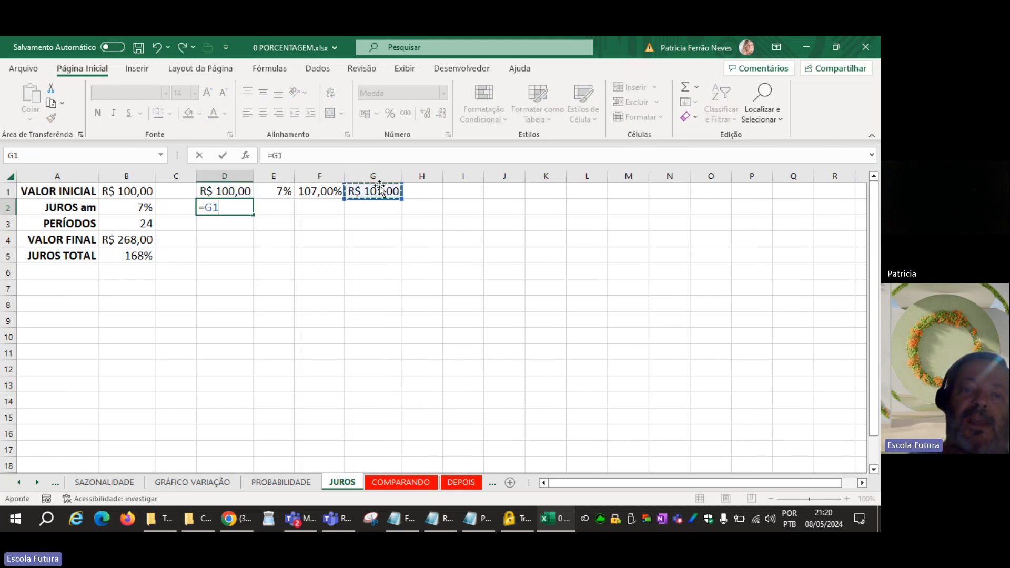
pyautogui.press('Return')
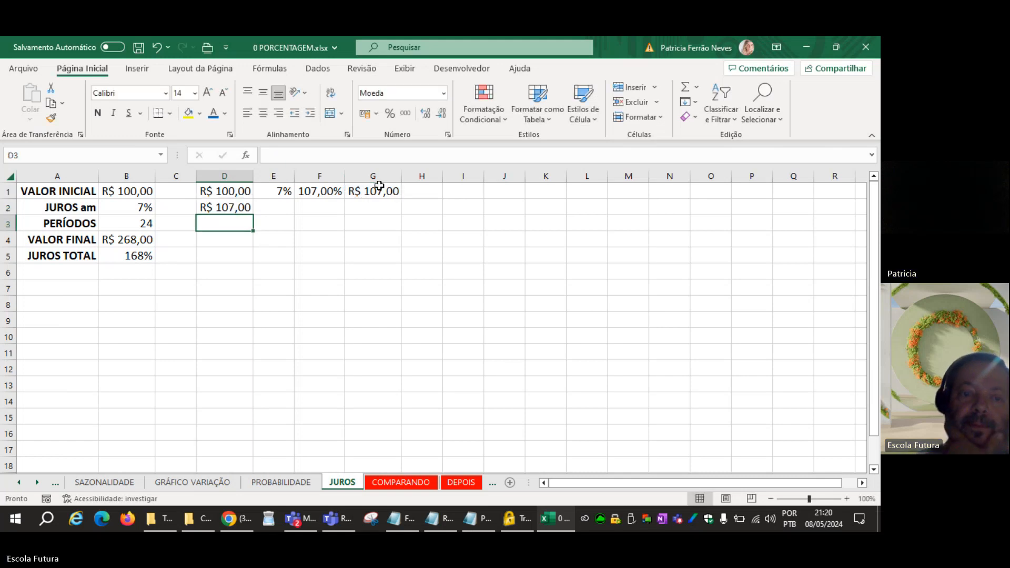
# Step: Fill E1:F1 down to row 24 and autofit the width of column F
pyautogui.moveTo(284, 191); pyautogui.dragTo(345, 438)
pyautogui.scroll(3, 347, 423)
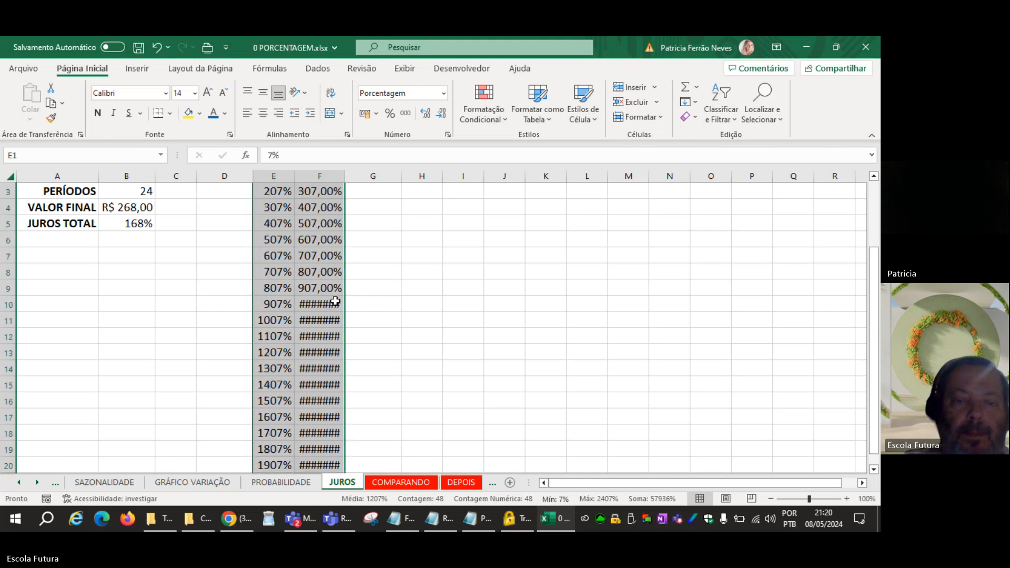
pyautogui.doubleClick(343, 176)
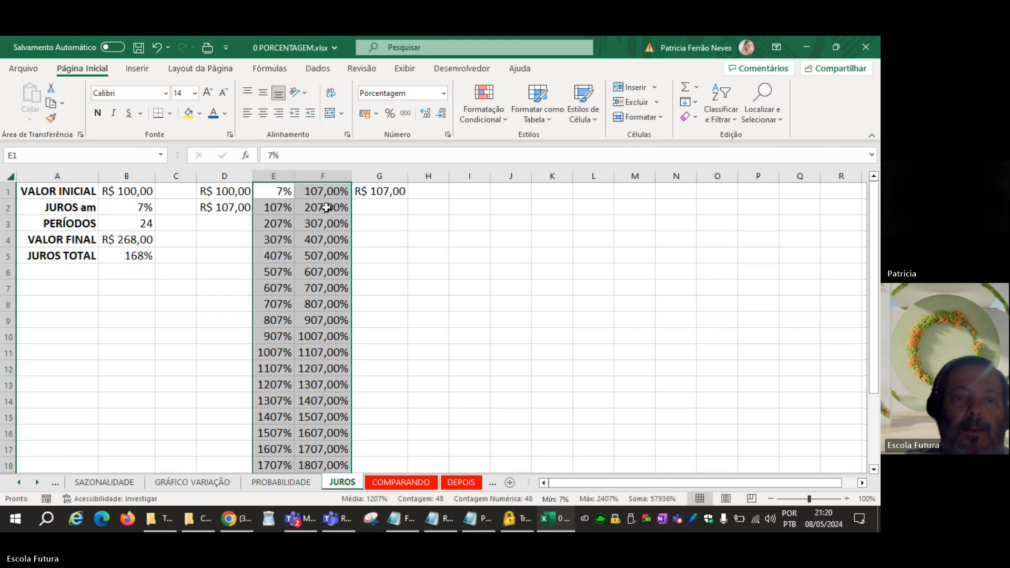
# Step: Examine the filled percentages and formulas in columns E and F
pyautogui.click(320, 222)
pyautogui.click(317, 246)
pyautogui.click(322, 304)
pyautogui.click(322, 336)
pyautogui.click(323, 352)
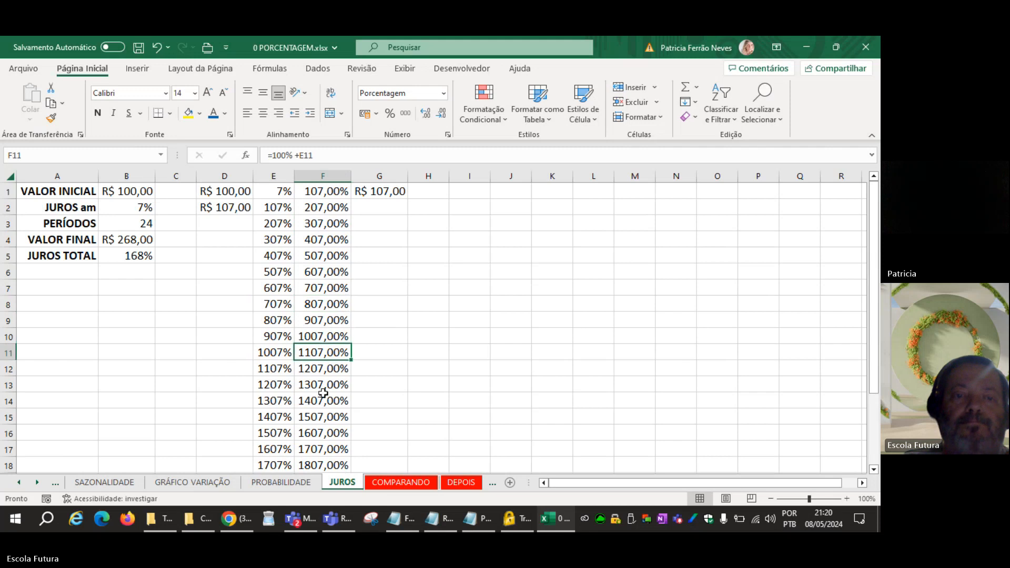
pyautogui.click(323, 401)
pyautogui.click(281, 210)
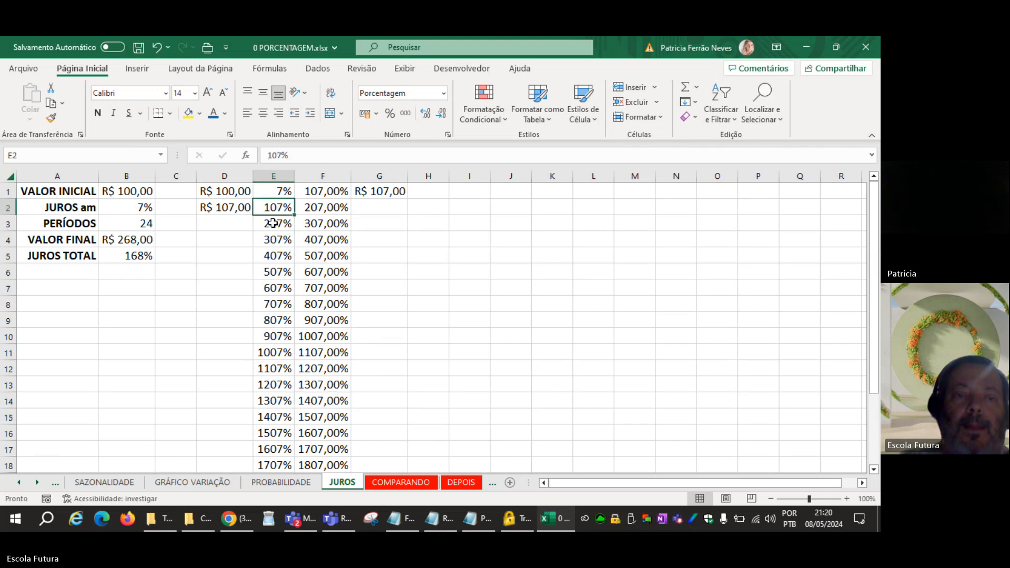
pyautogui.click(273, 223)
pyautogui.click(273, 244)
# Step: Set every cell in E1:E24 to the same 7% rate
pyautogui.click(284, 194)
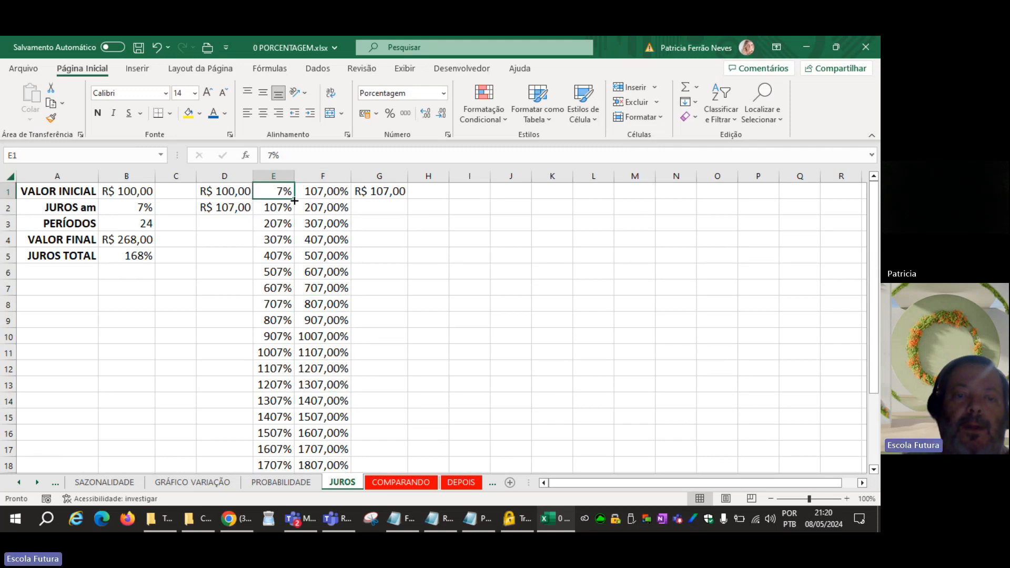
pyautogui.moveTo(294, 200); pyautogui.dragTo(289, 438)
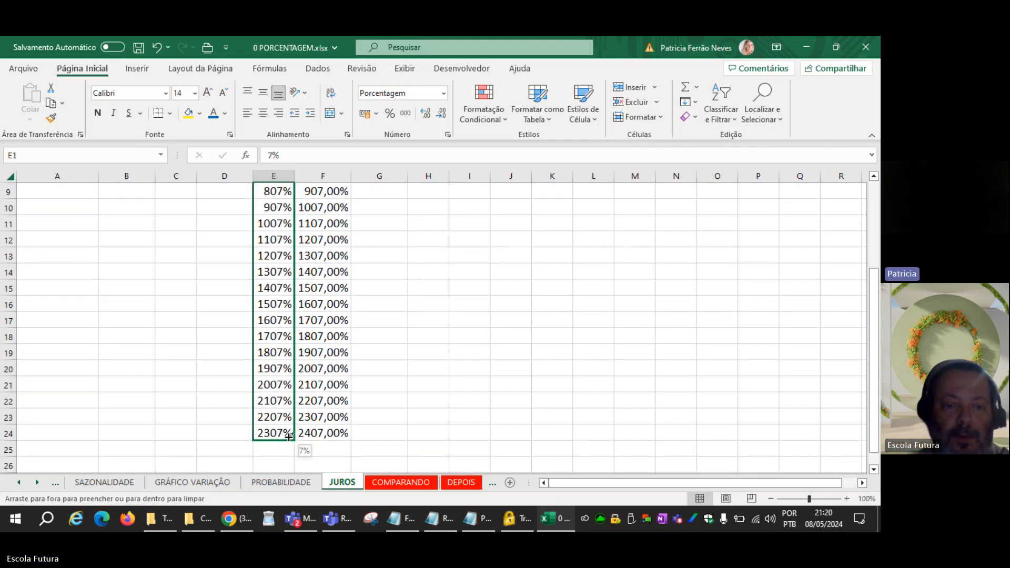
pyautogui.scroll(3, 288, 436)
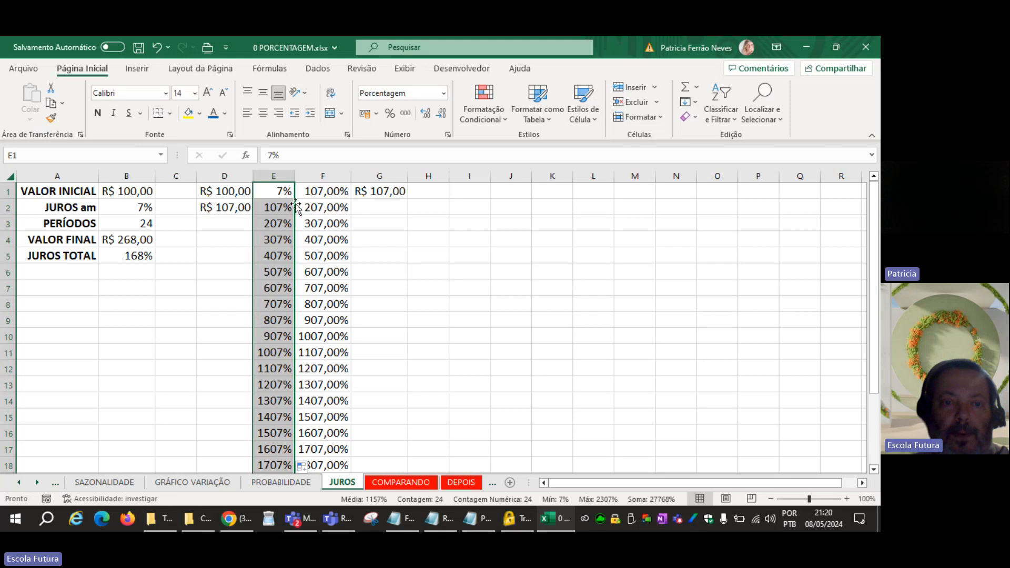
pyautogui.press('F2')
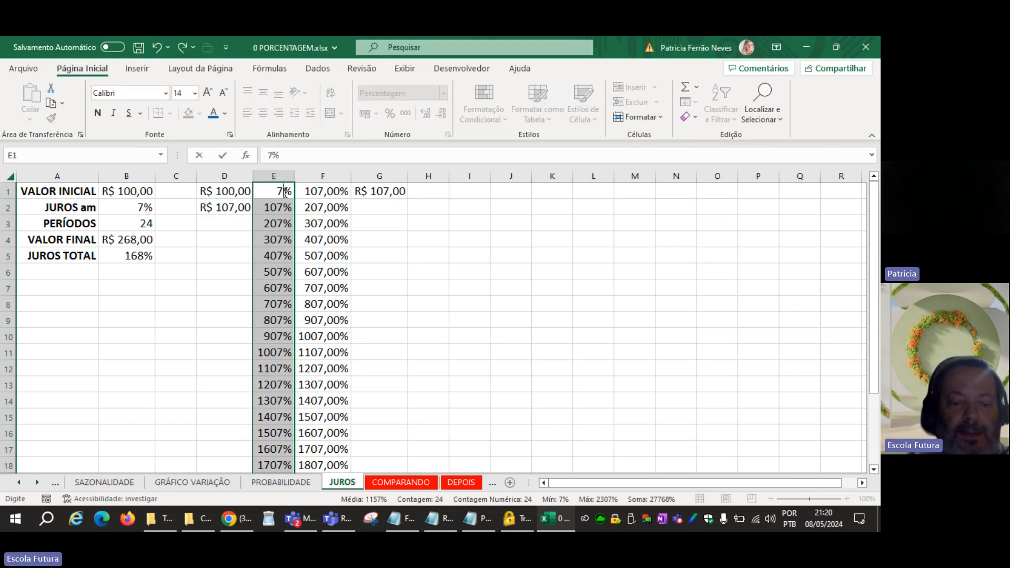
pyautogui.hotkey('ctrl', 'Return')
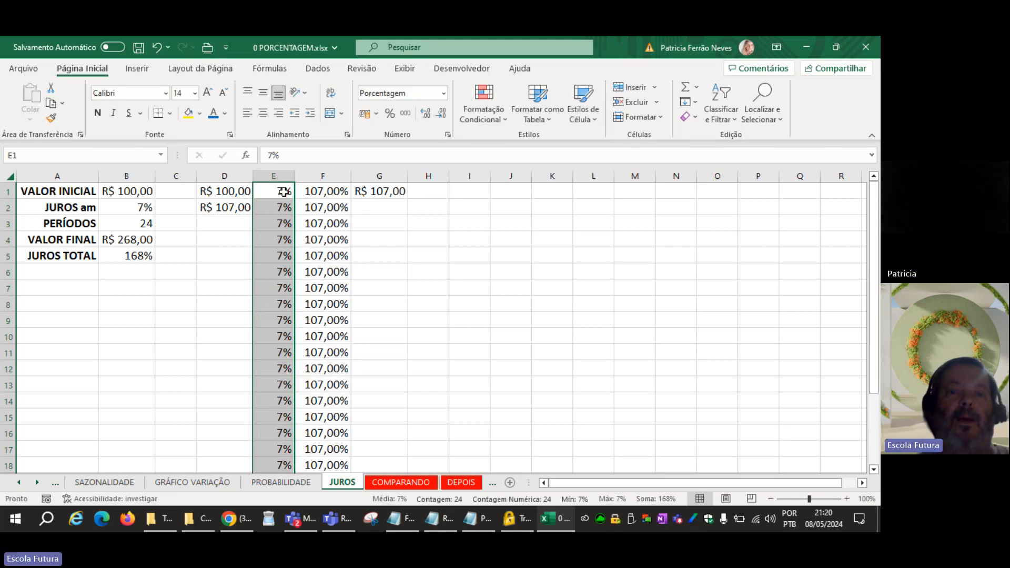
# Step: Check how D2 and G1 refer to each other and fill the G1 formula down to G24
pyautogui.click(361, 191)
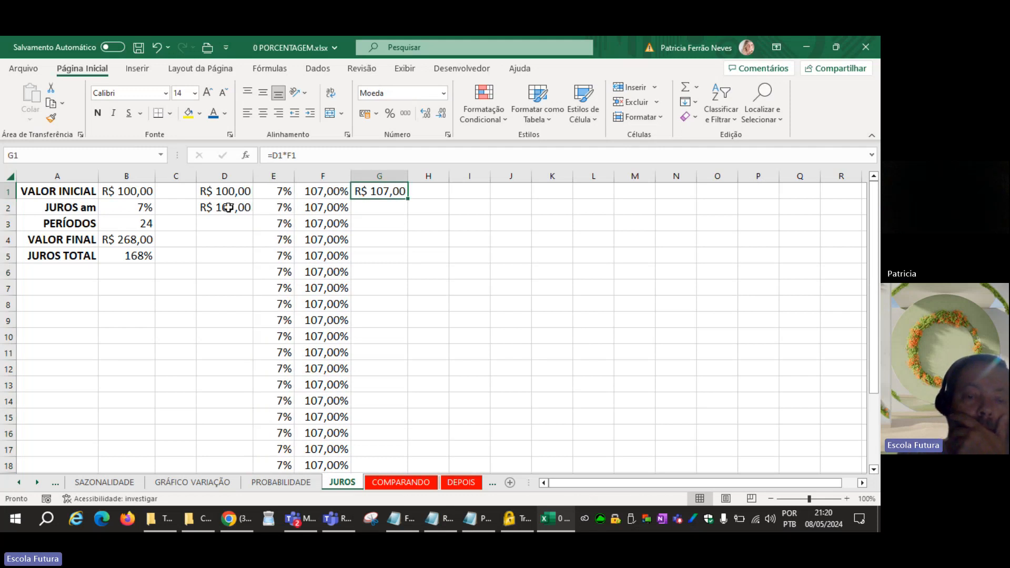
pyautogui.click(228, 208)
pyautogui.click(399, 191)
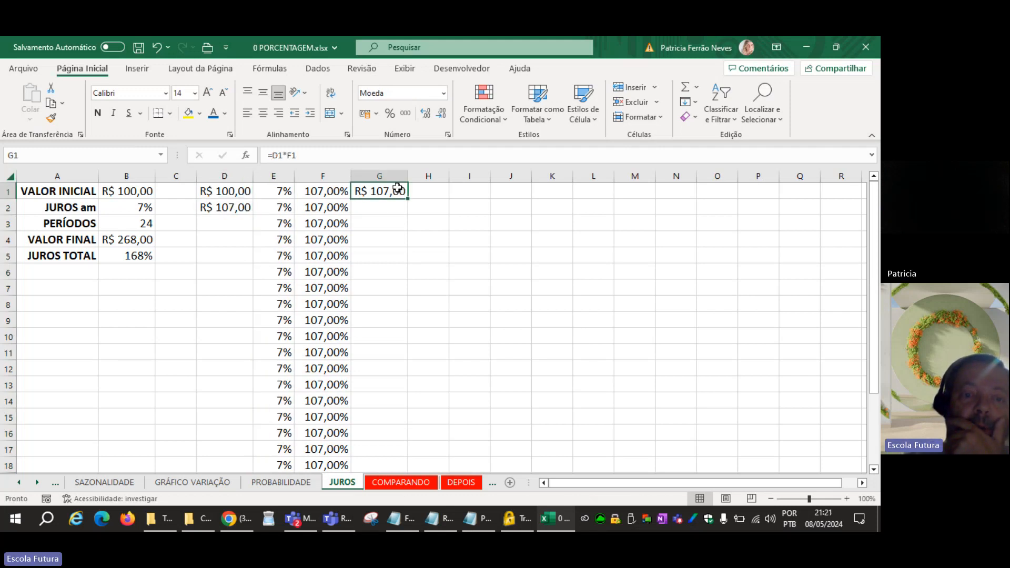
pyautogui.click(235, 204)
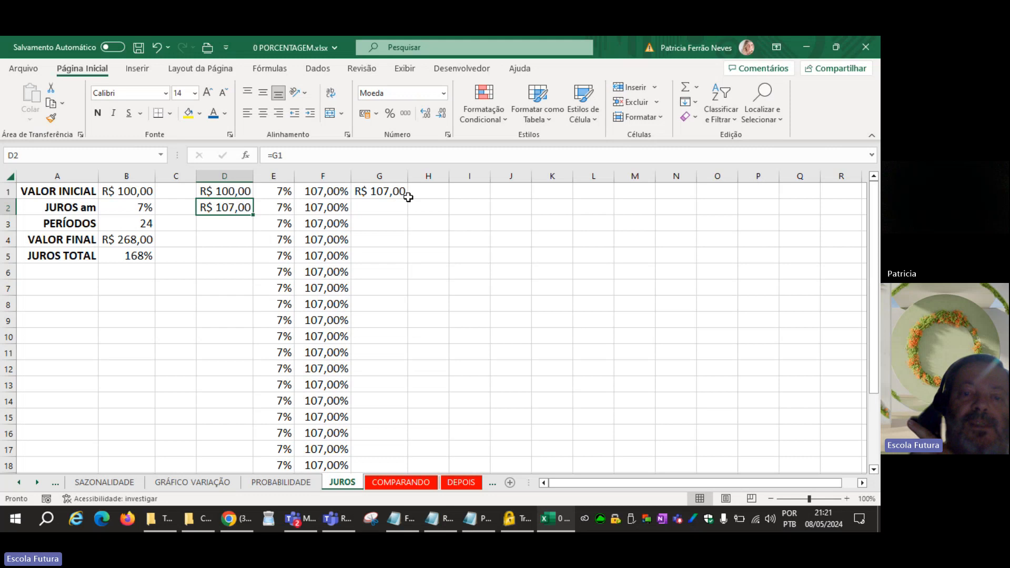
pyautogui.click(405, 193)
pyautogui.moveTo(410, 201); pyautogui.dragTo(383, 449)
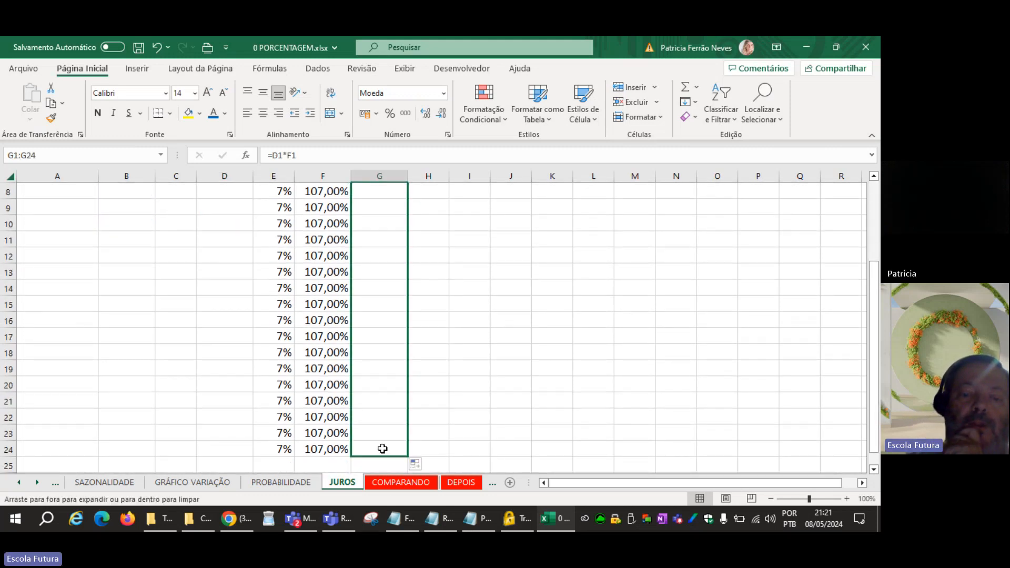
pyautogui.scroll(3, 381, 370)
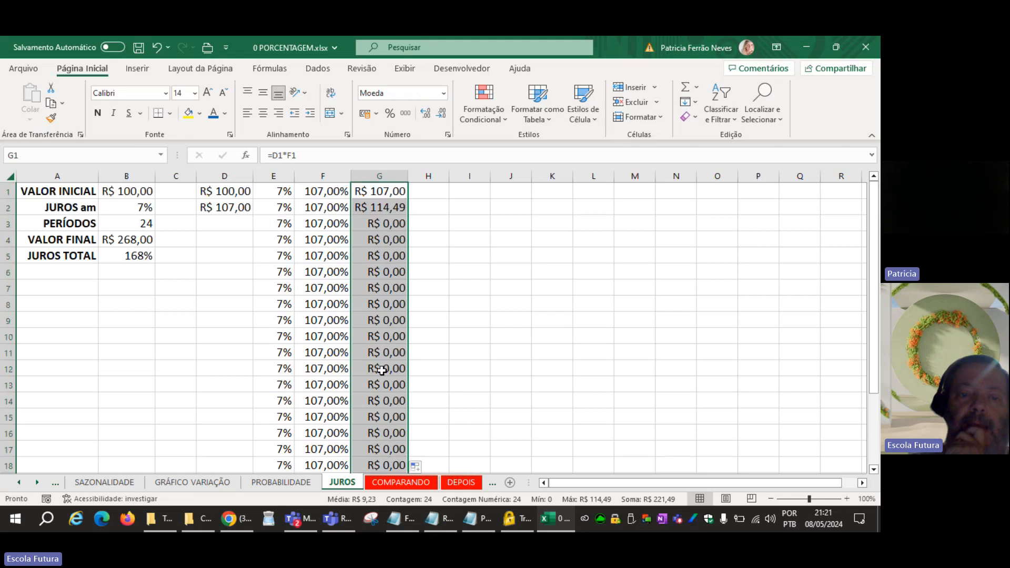
# Step: Fill the D2 formula down to D24 so each period starts from the previous period's final value
pyautogui.click(224, 221)
pyautogui.click(226, 206)
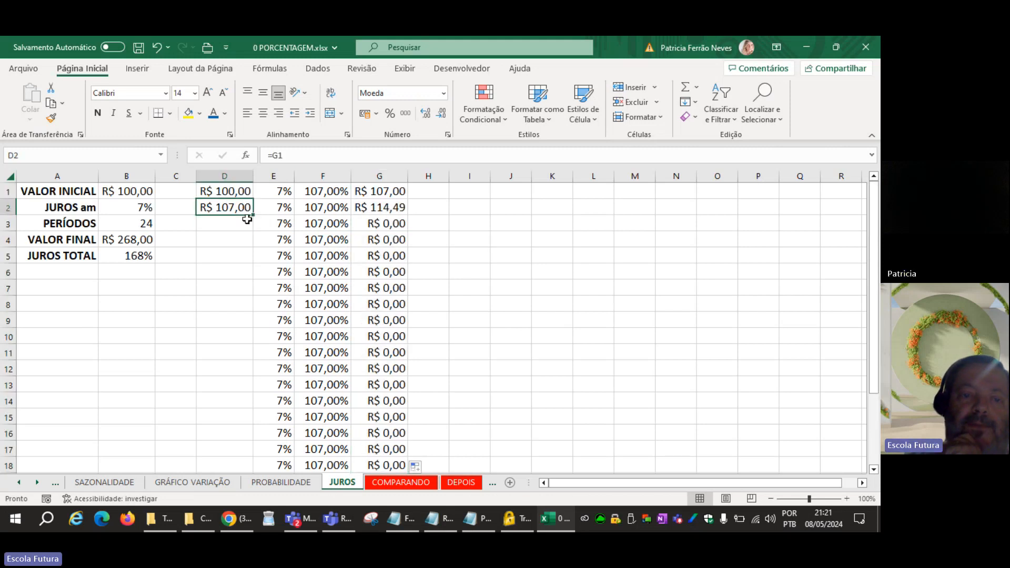
pyautogui.moveTo(252, 218); pyautogui.dragTo(236, 422)
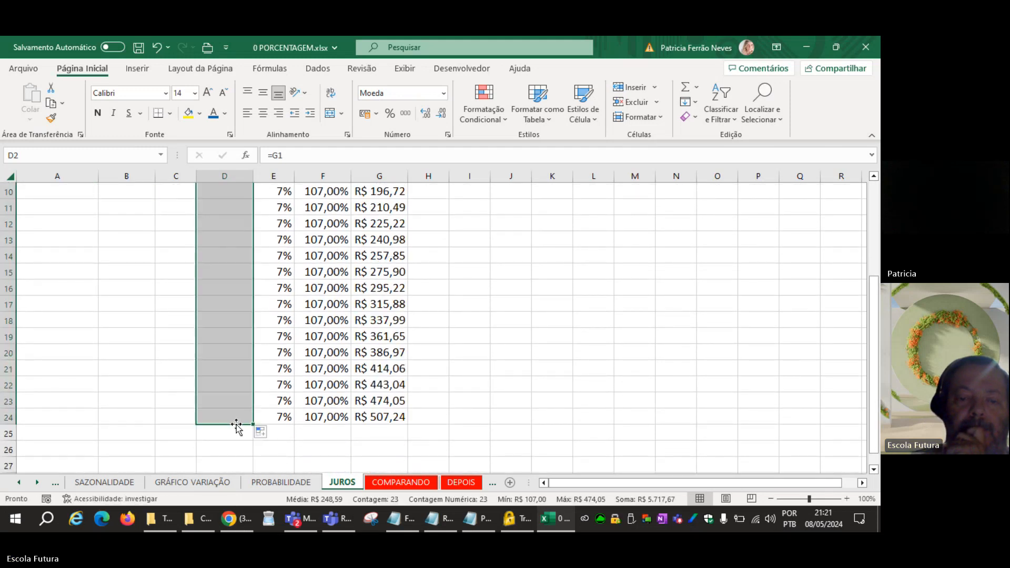
# Step: Compare the final compound value in G24 with the simple-interest result in B4, and review the starting value and factor in D1 and F1
pyautogui.click(413, 420)
pyautogui.click(397, 417)
pyautogui.scroll(3, 500, 323)
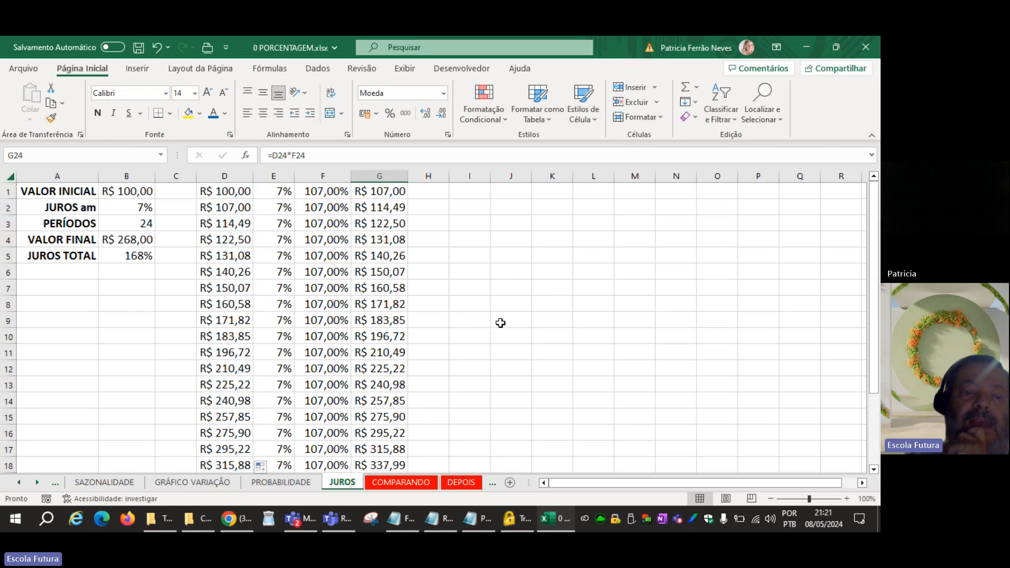
pyautogui.click(114, 238)
pyautogui.scroll(-4, 660, 332)
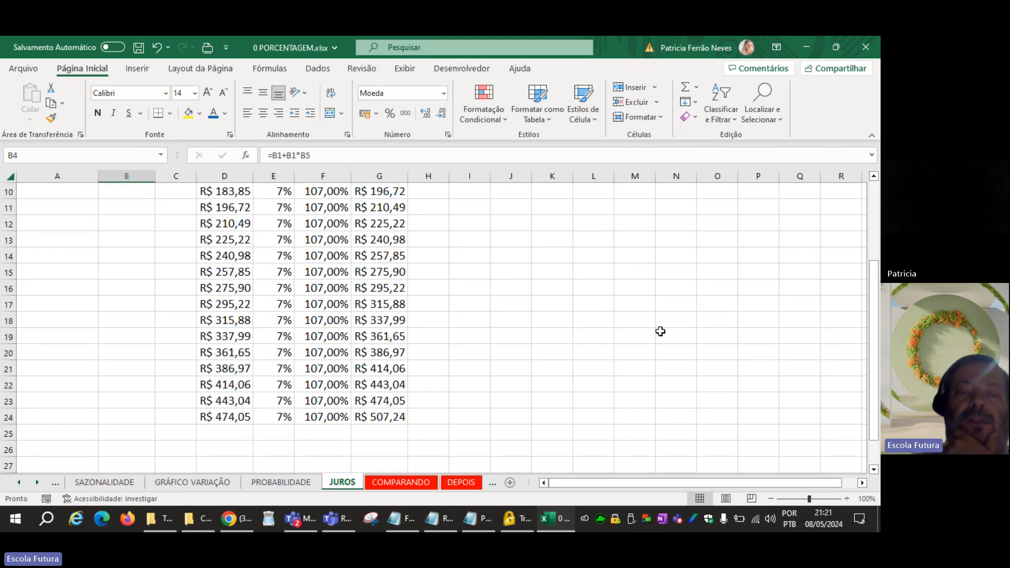
pyautogui.scroll(2, 659, 331)
pyautogui.scroll(-1, 660, 331)
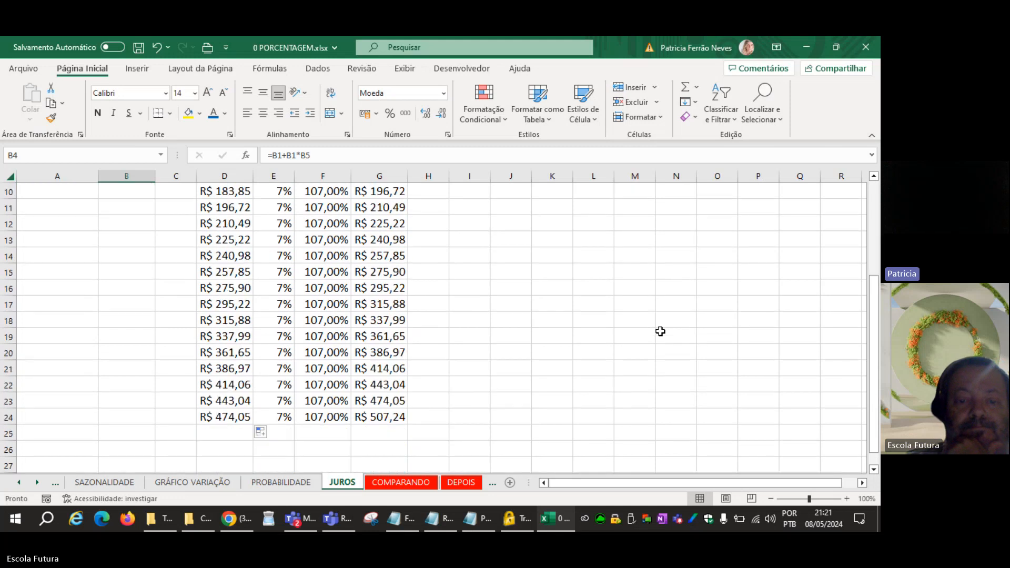
pyautogui.scroll(3, 660, 331)
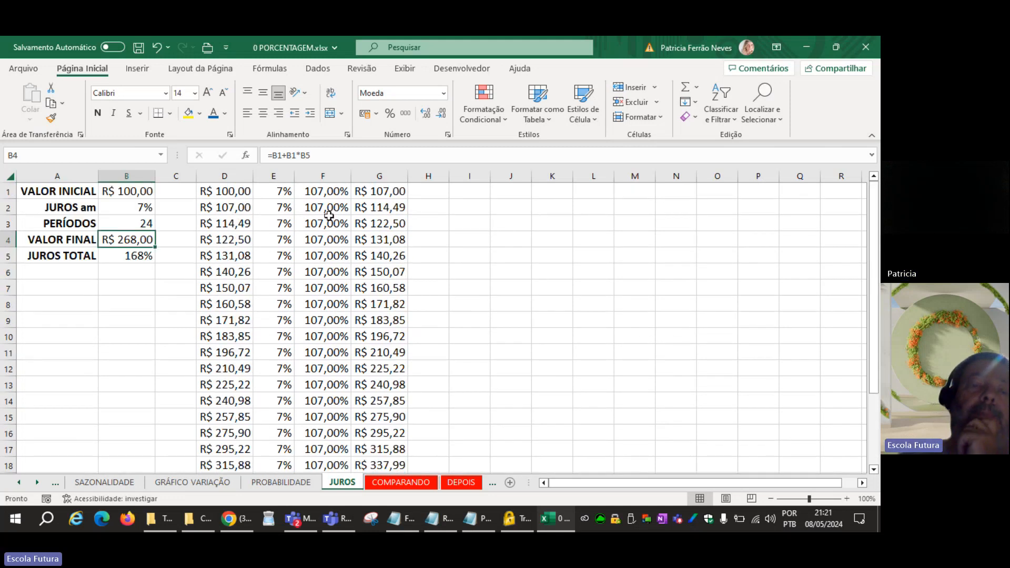
pyautogui.click(315, 190)
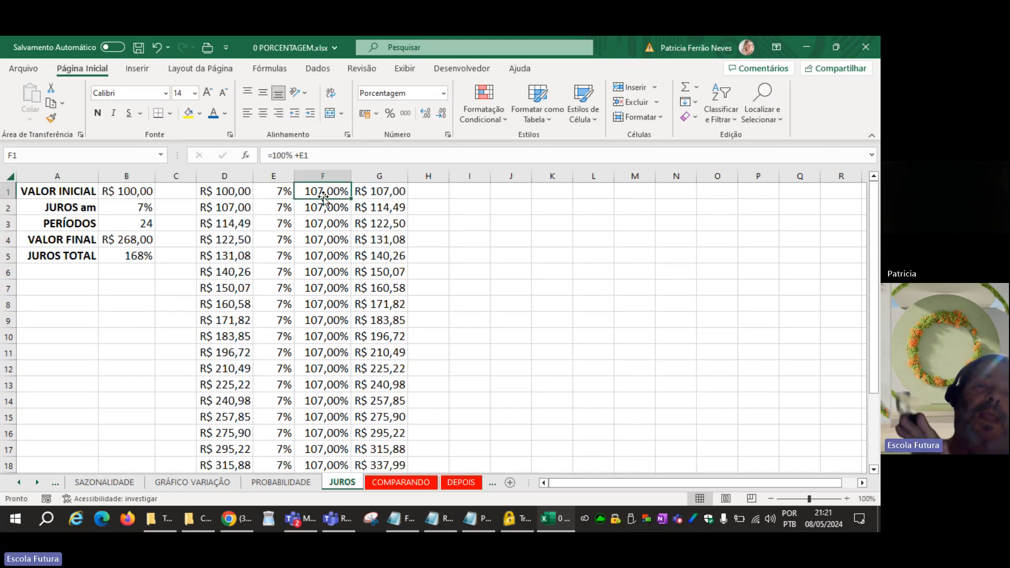
pyautogui.click(231, 191)
pyautogui.click(320, 191)
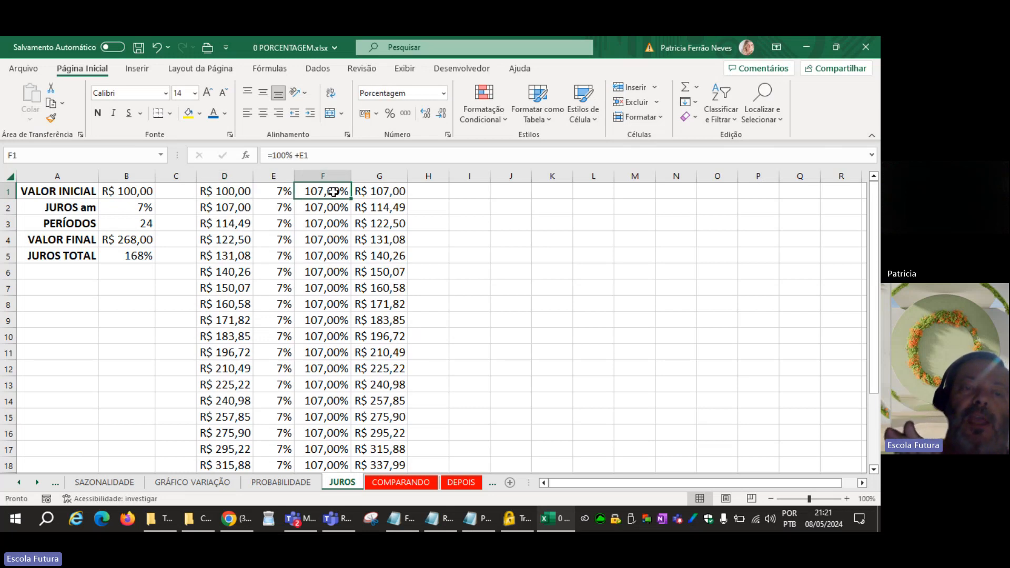
pyautogui.click(523, 192)
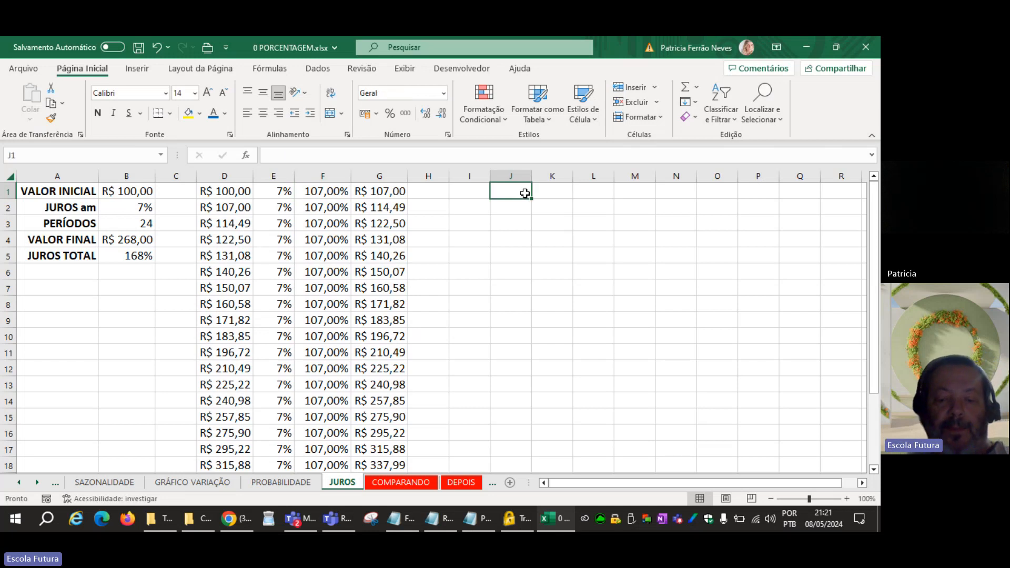
pyautogui.write('100')
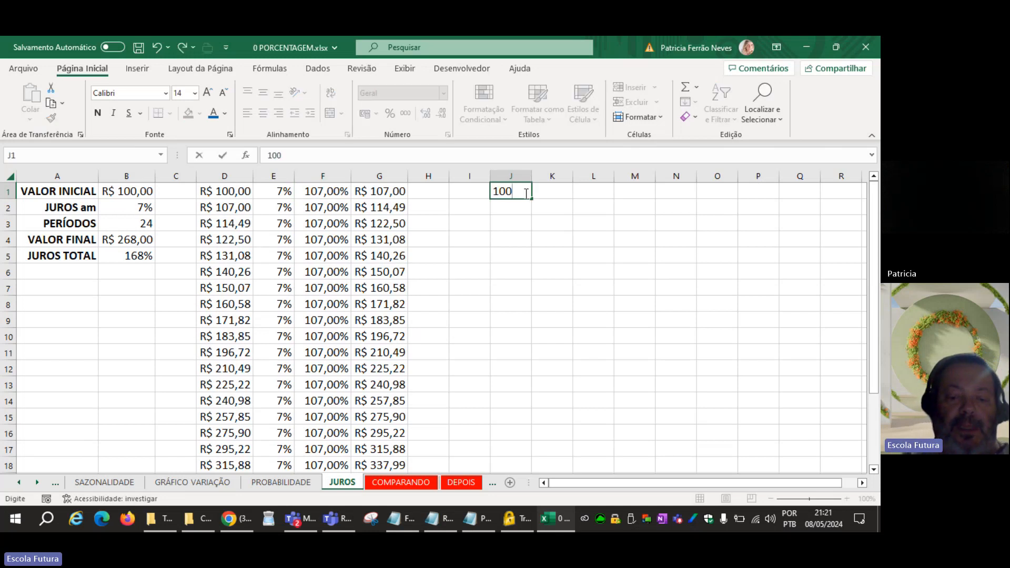
pyautogui.write('%')
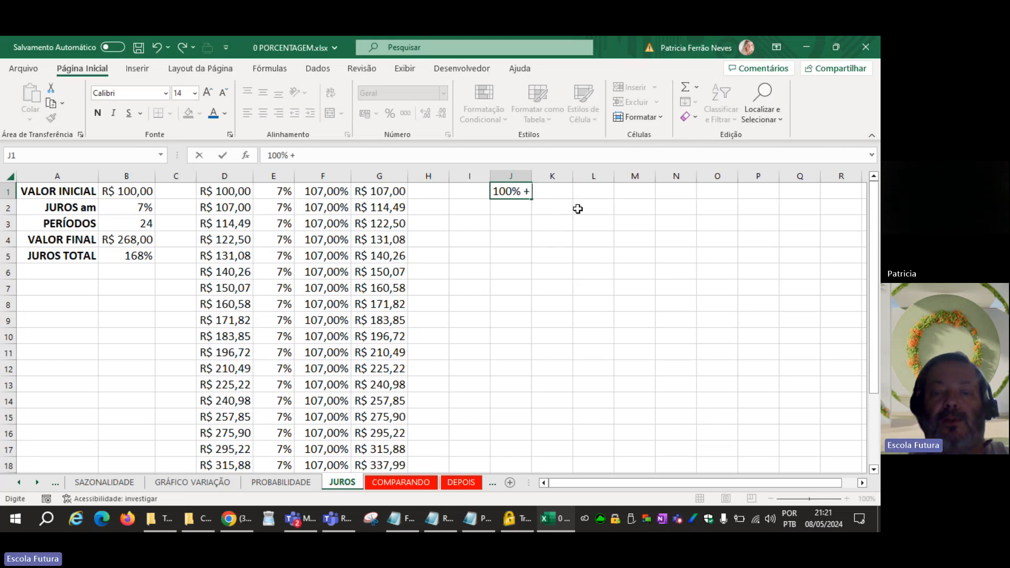
pyautogui.write(' + 7%')
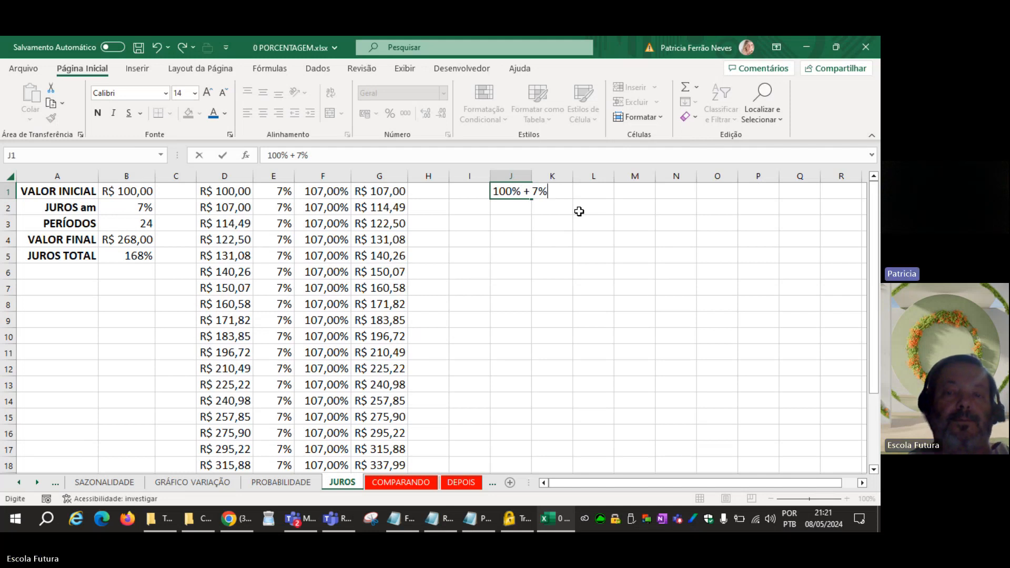
pyautogui.press('Escape')
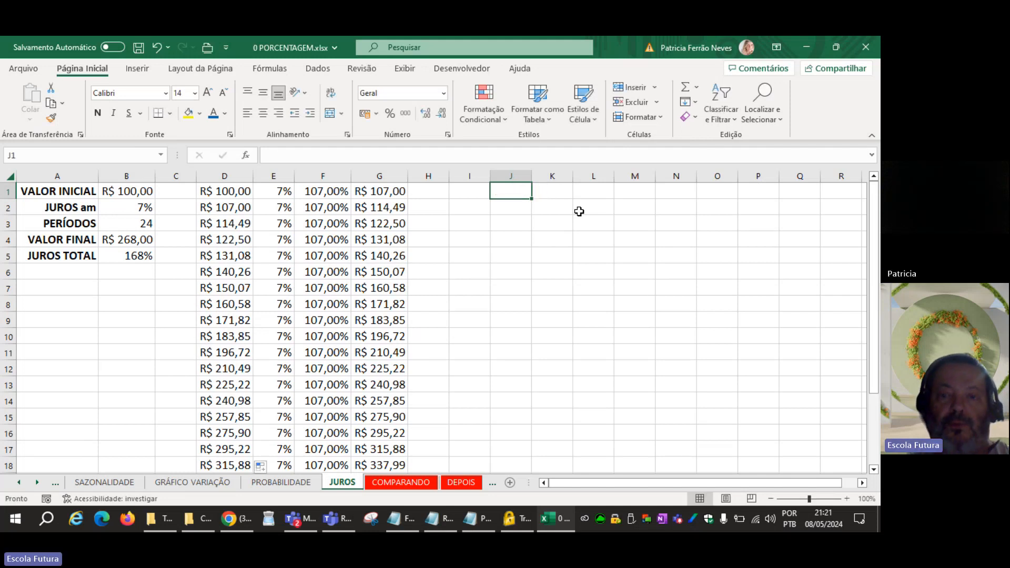
# Step: Enter the one-period interest formula =$B$1*(100% + $B$2) in J1, with absolute references to the initial value and the monthly rate
pyautogui.write('=10')
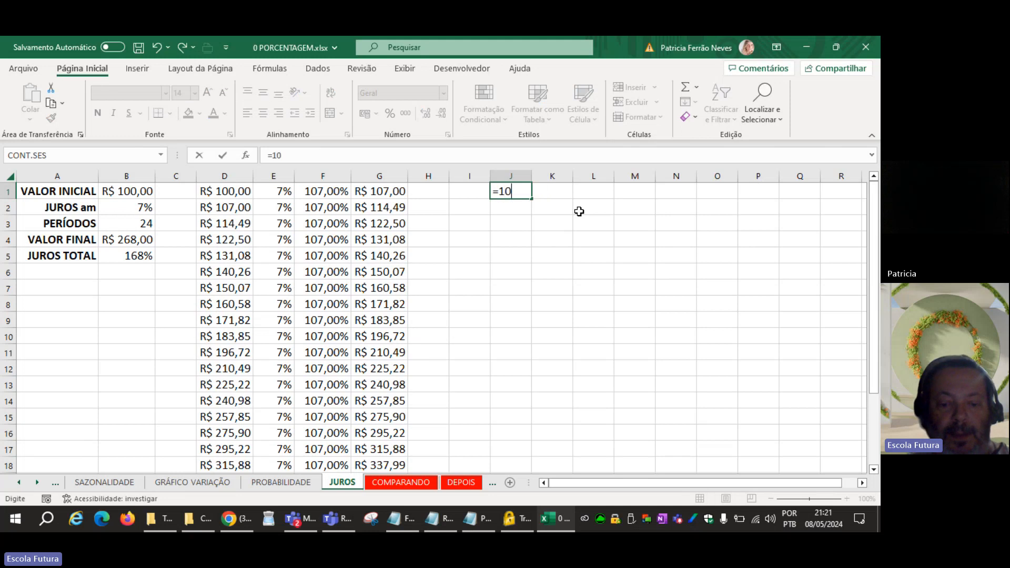
pyautogui.write('0%')
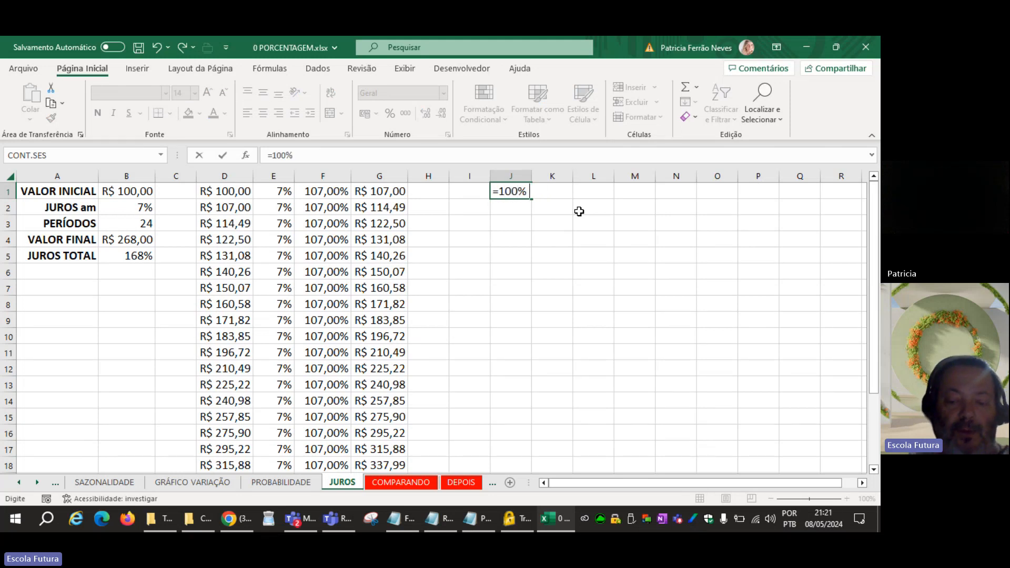
pyautogui.write(' +')
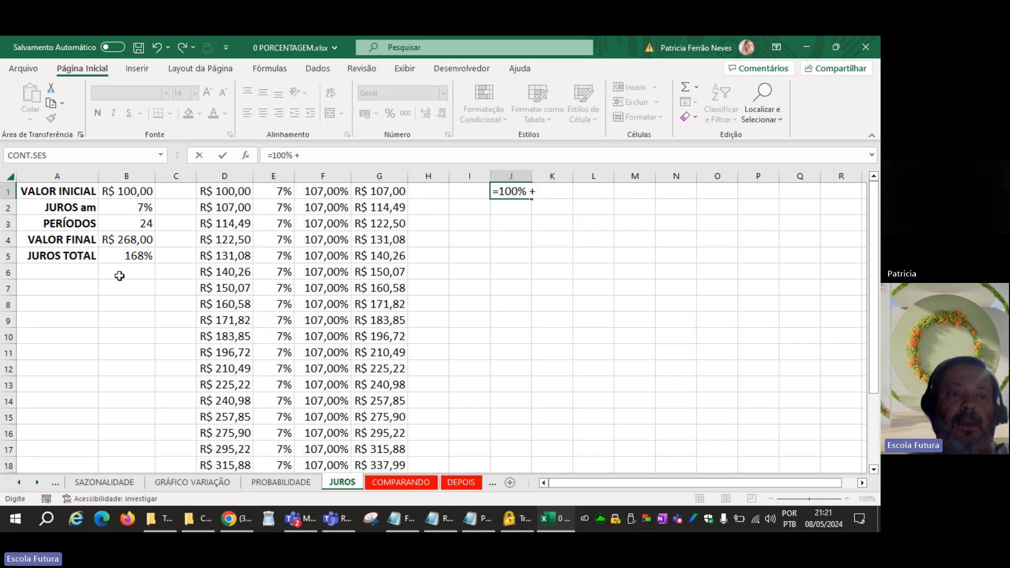
pyautogui.click(124, 208)
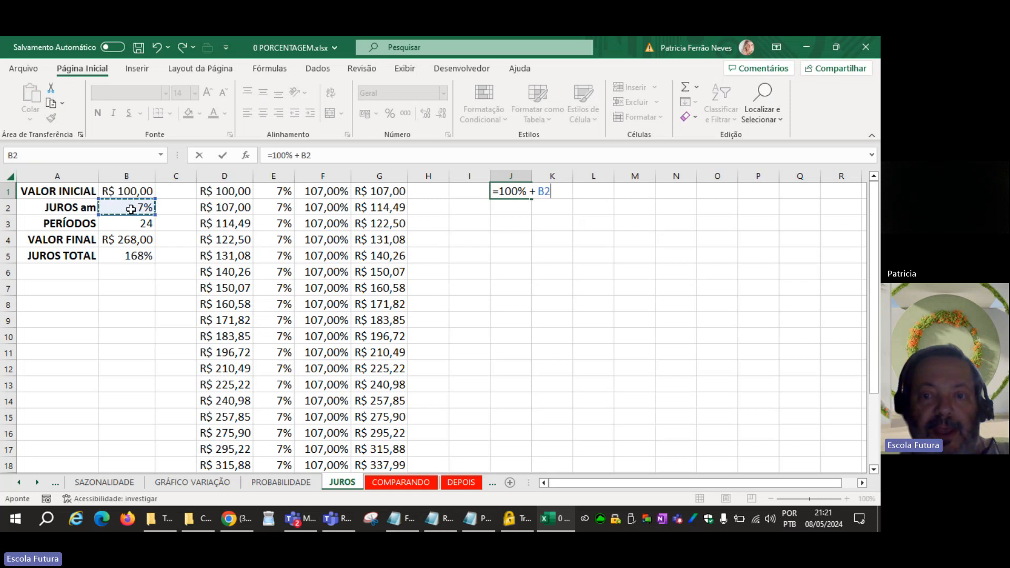
pyautogui.press('F4')
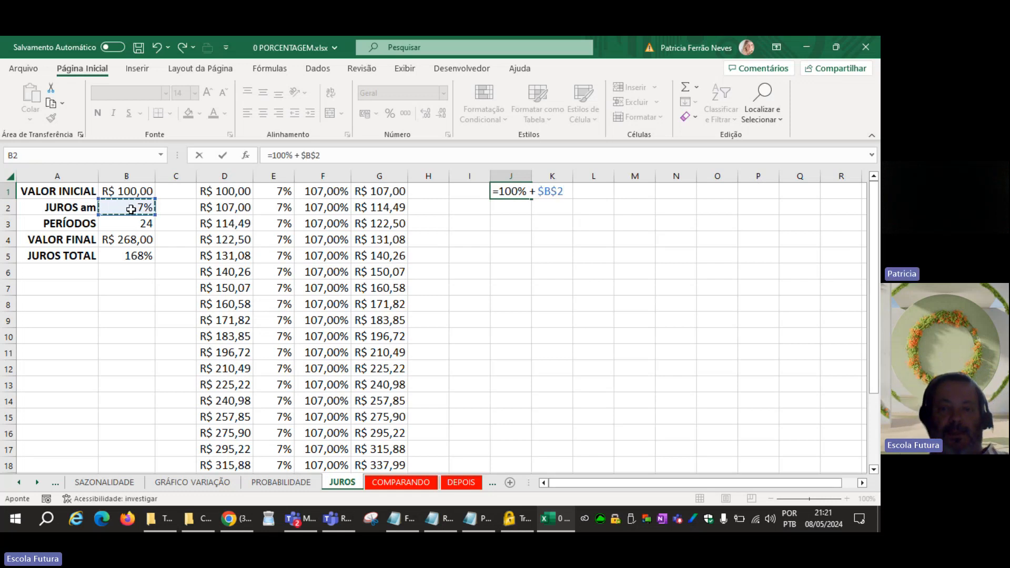
pyautogui.click(501, 193)
pyautogui.write('(')
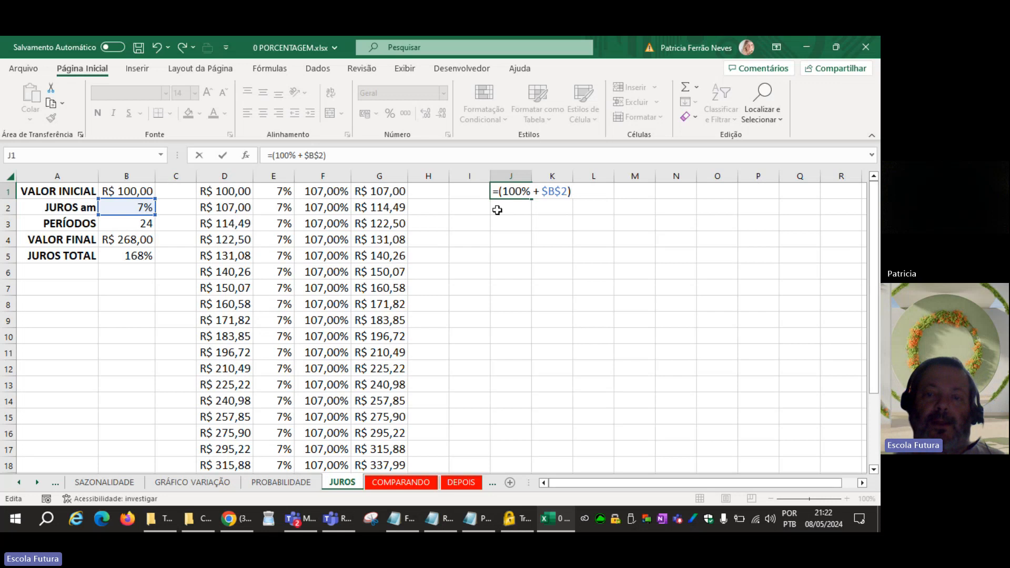
pyautogui.click(143, 187)
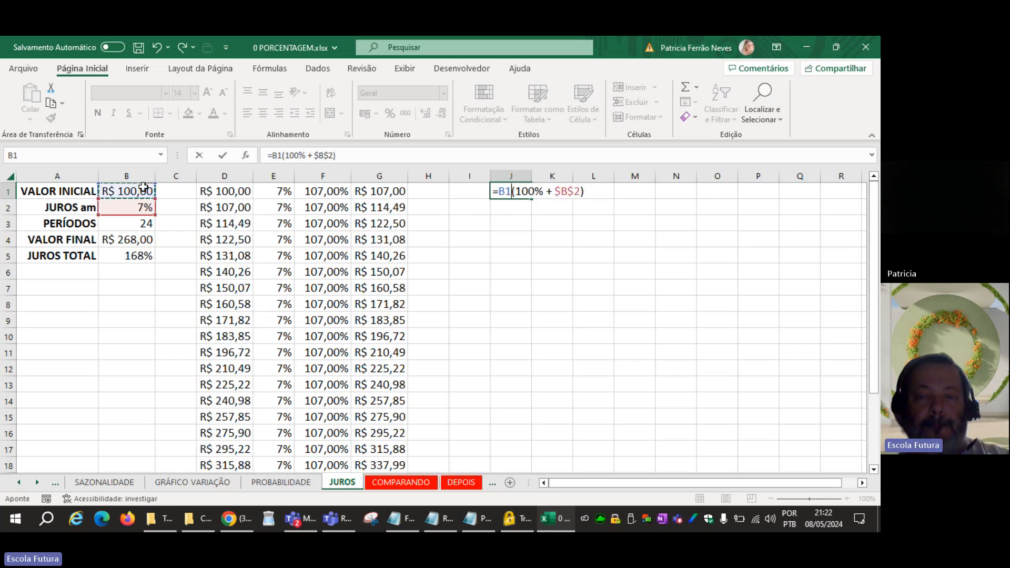
pyautogui.press('F4')
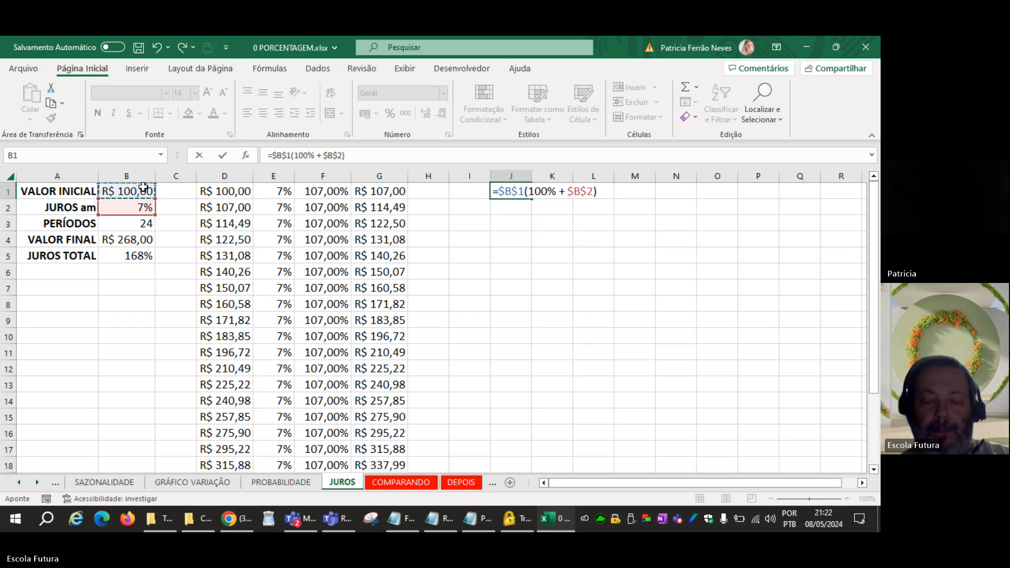
pyautogui.write('*')
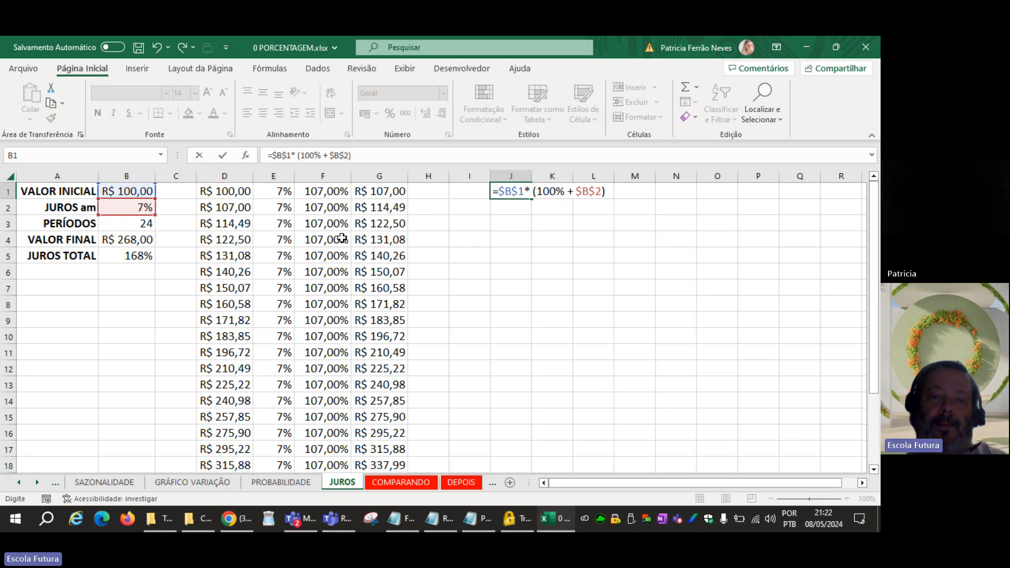
pyautogui.press('Return')
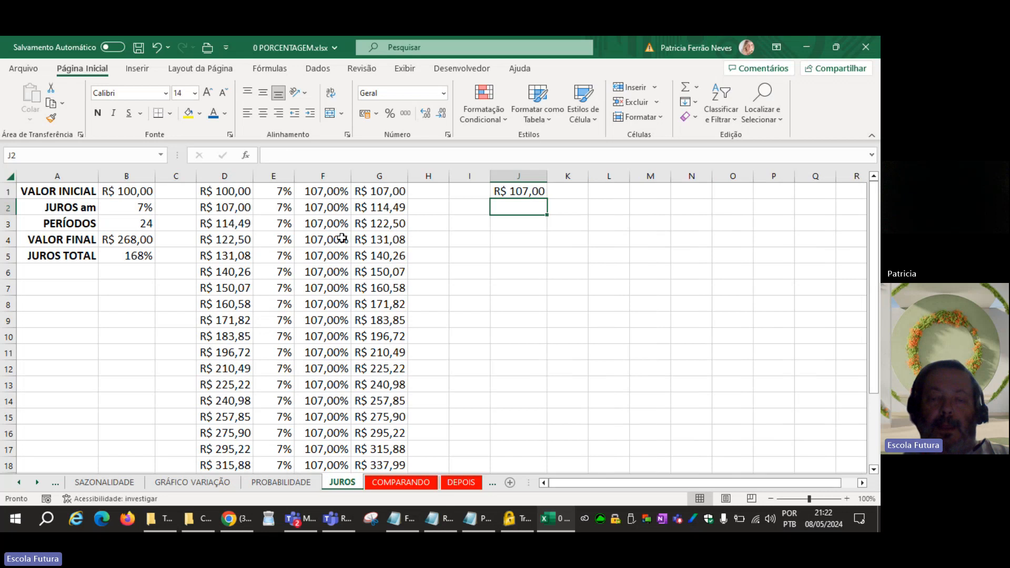
# Step: Draft the repeated multiplication 107*107 as plain text in J4
pyautogui.press('Down')
pyautogui.press('Down')
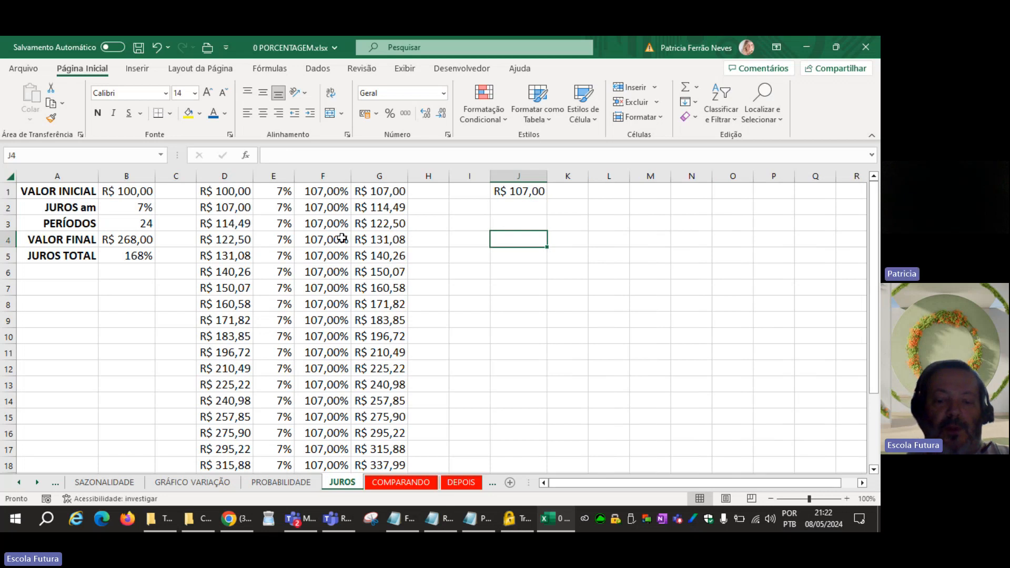
pyautogui.write('*')
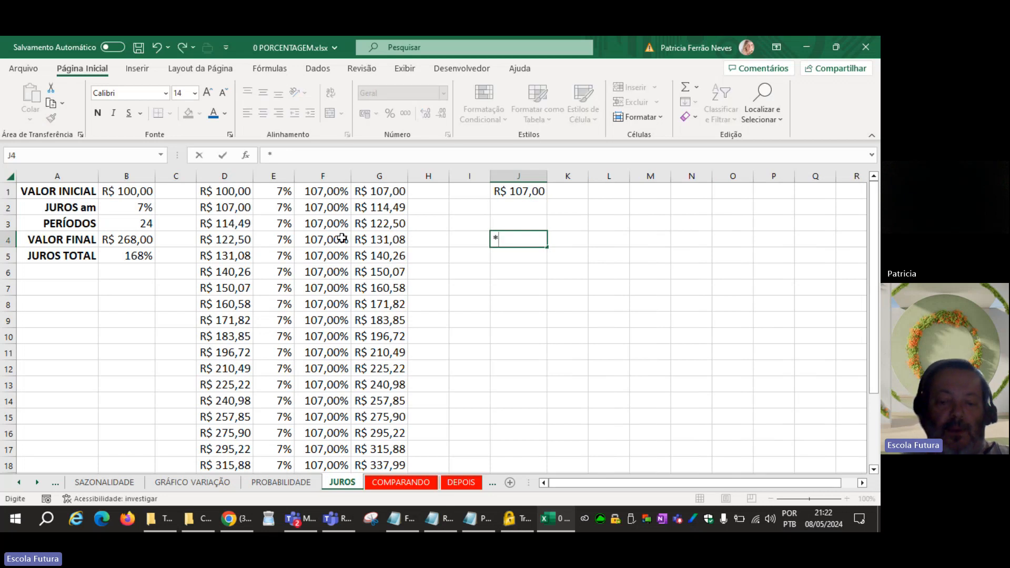
pyautogui.write('107')
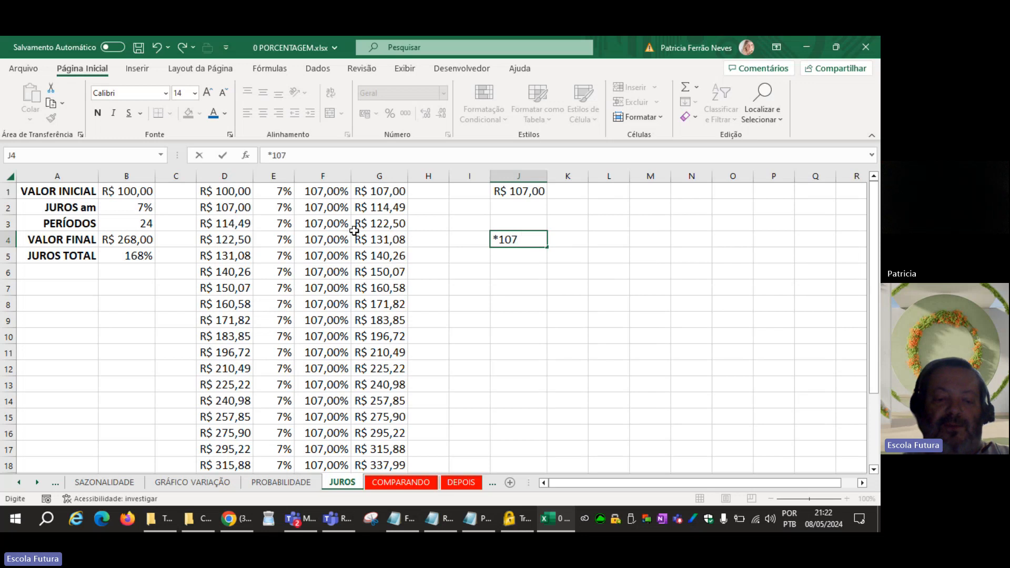
pyautogui.write('*107')
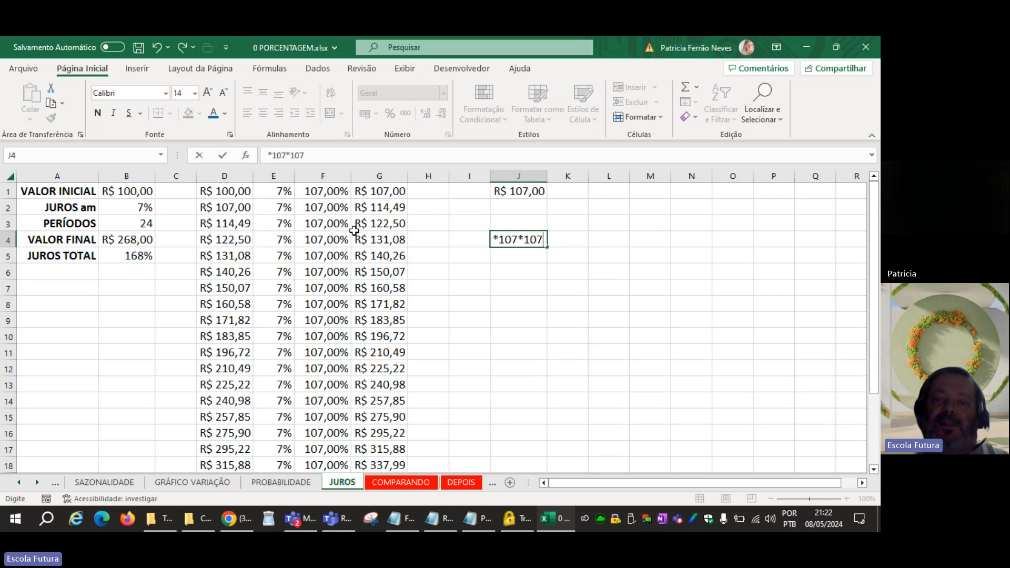
pyautogui.press('Left')
pyautogui.press('Left')
pyautogui.press('Right')
pyautogui.press('Right')
pyautogui.press('F2')
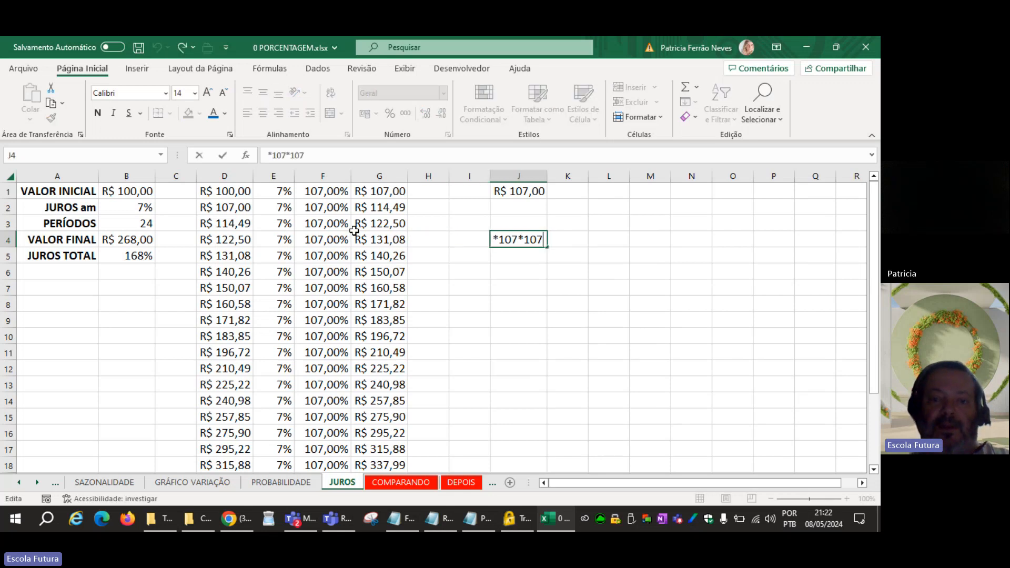
pyautogui.press('Home')
pyautogui.press('Delete')
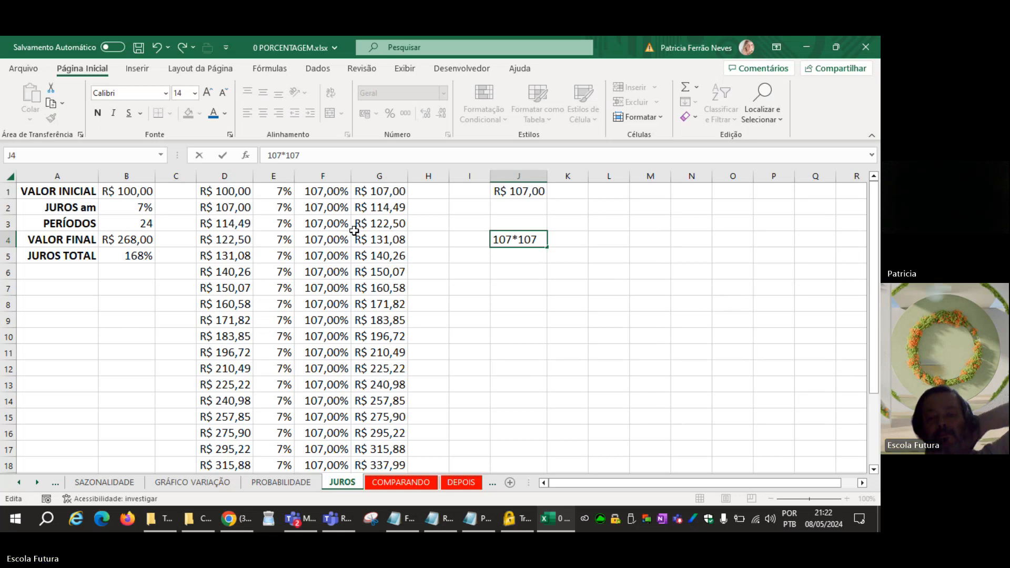
# Step: Extend the J4 draft to 107*107*107*107, and discard it along with a trial ^ symbol
pyautogui.press('Right')
pyautogui.press('Right')
pyautogui.press('Right')
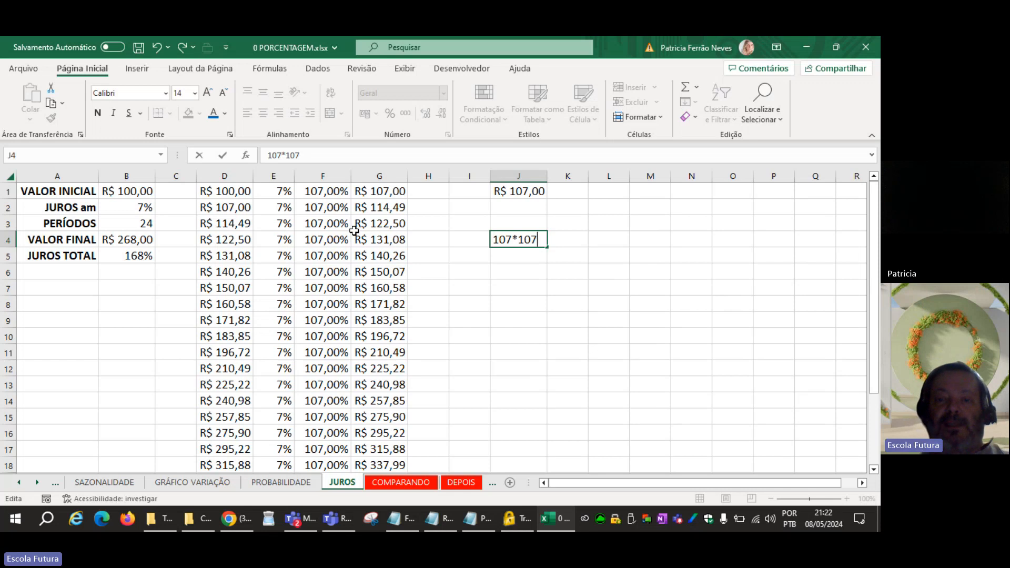
pyautogui.write('1')
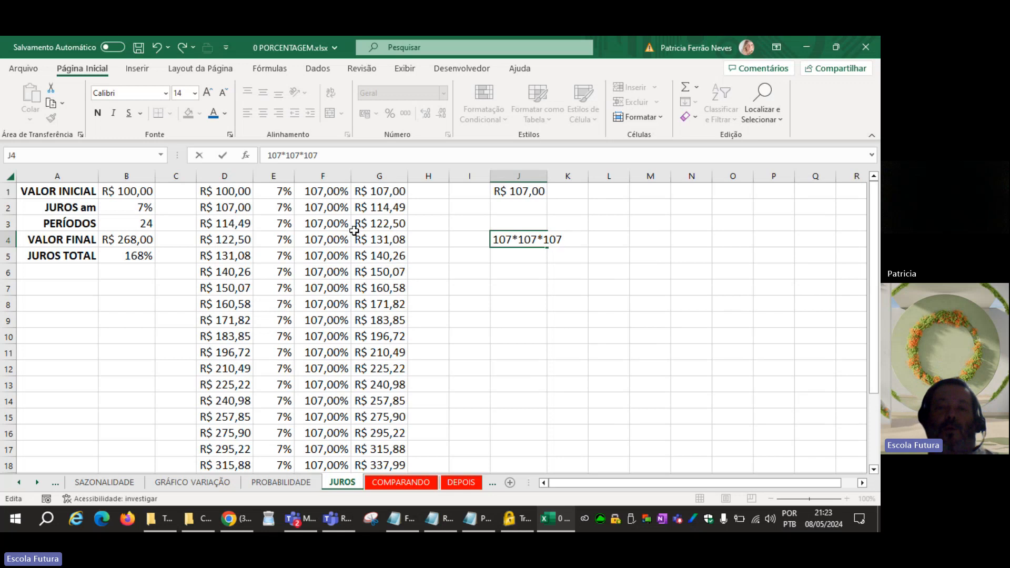
pyautogui.write('07')
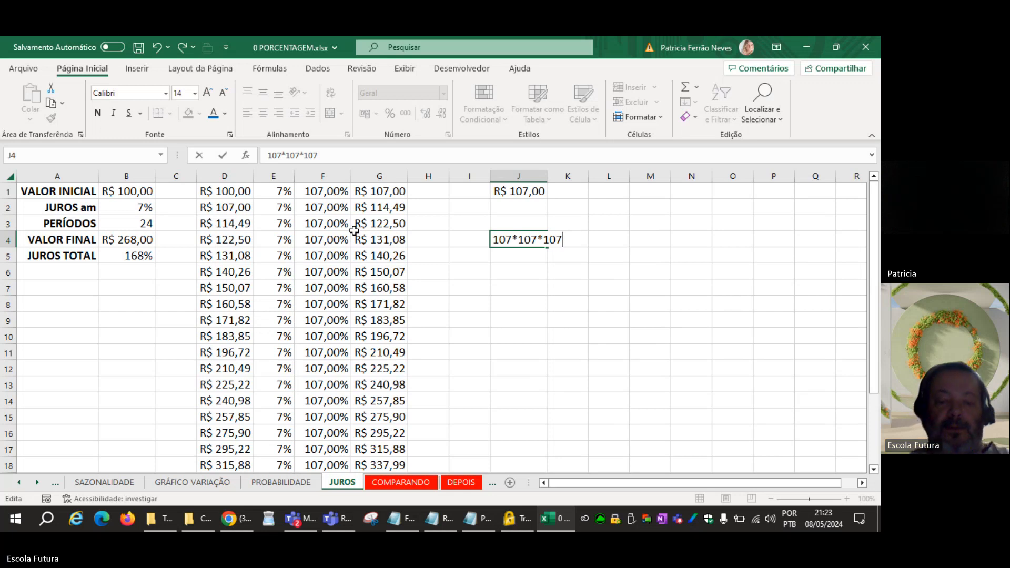
pyautogui.write('*')
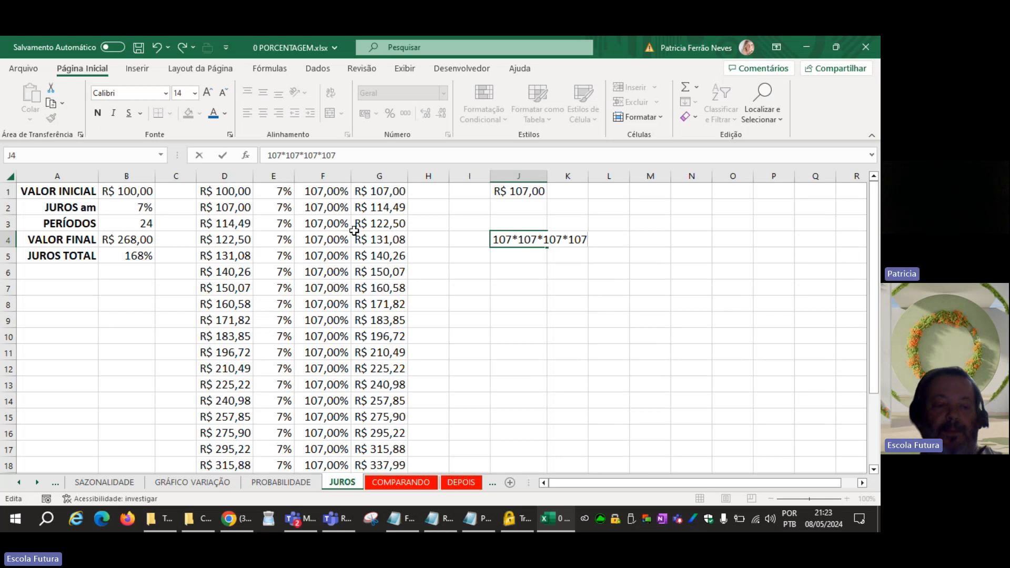
pyautogui.press('Escape')
pyautogui.press('Delete')
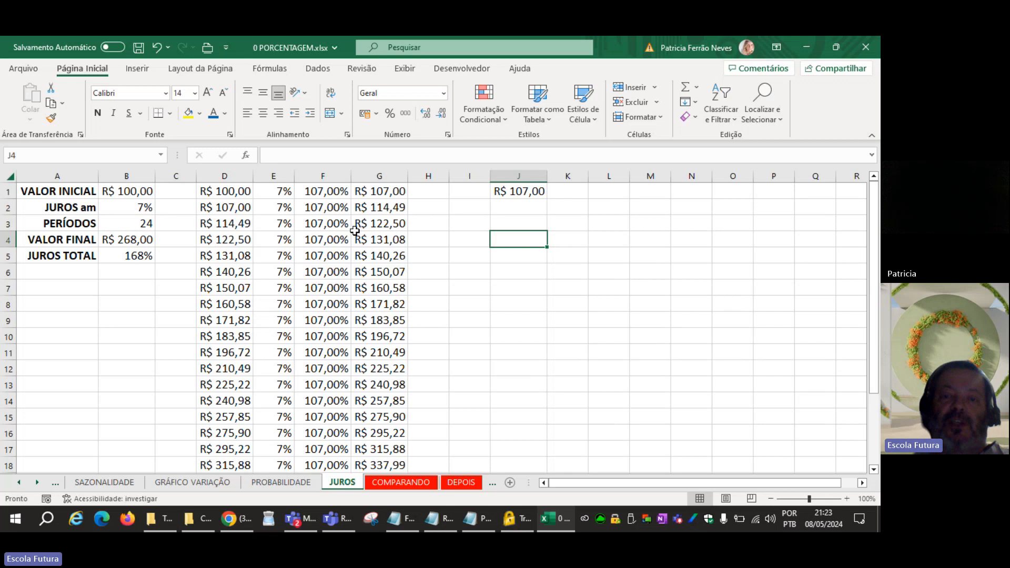
pyautogui.write('^')
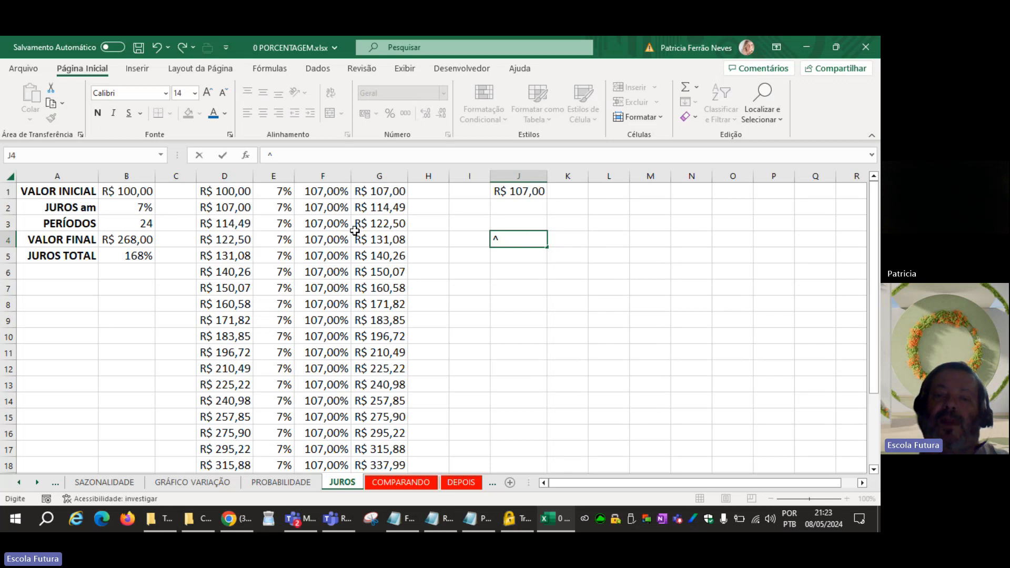
pyautogui.press('Escape')
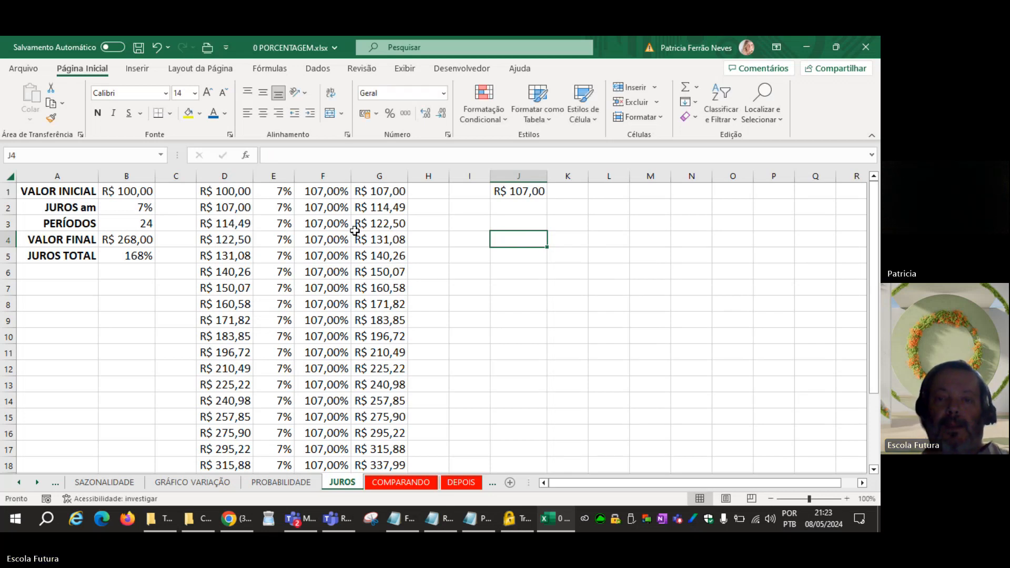
# Step: Extend the J1 formula with an exponent pointing to the periods in B3, giving =$B$1* (100% + $B$2)^B3
pyautogui.press('Up')
pyautogui.press('Up')
pyautogui.press('Up')
pyautogui.press('F2')
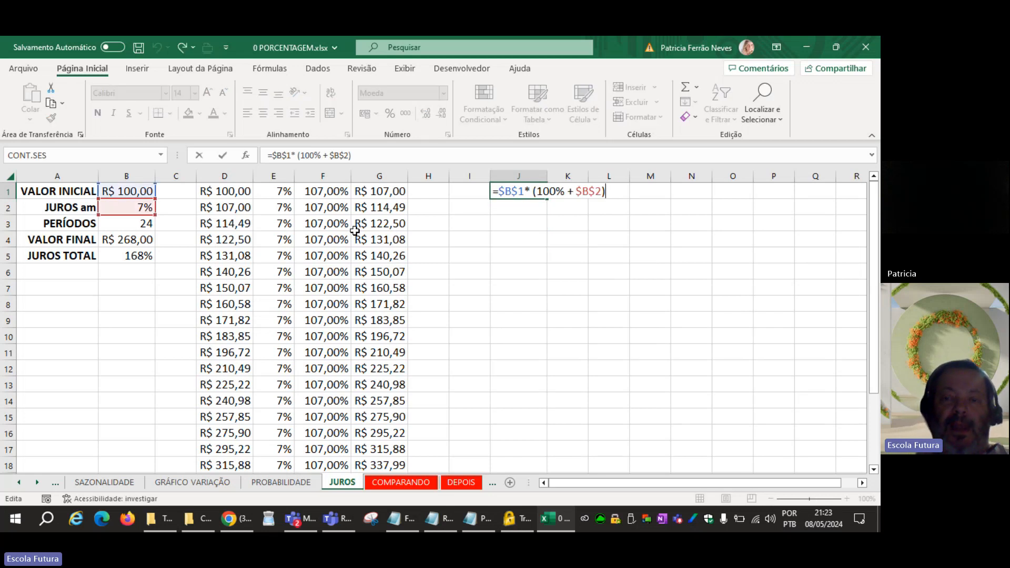
pyautogui.write('^')
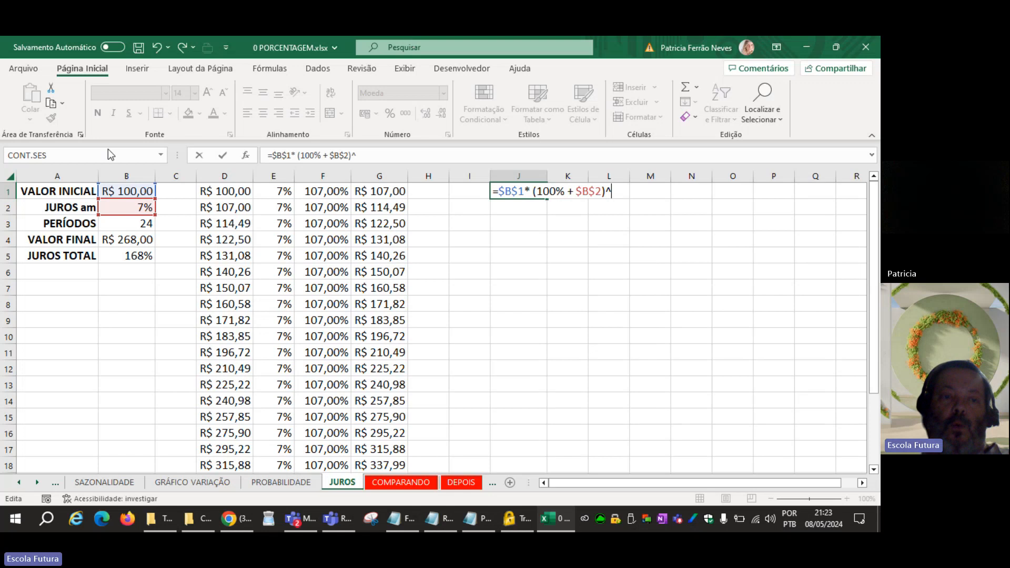
pyautogui.click(135, 225)
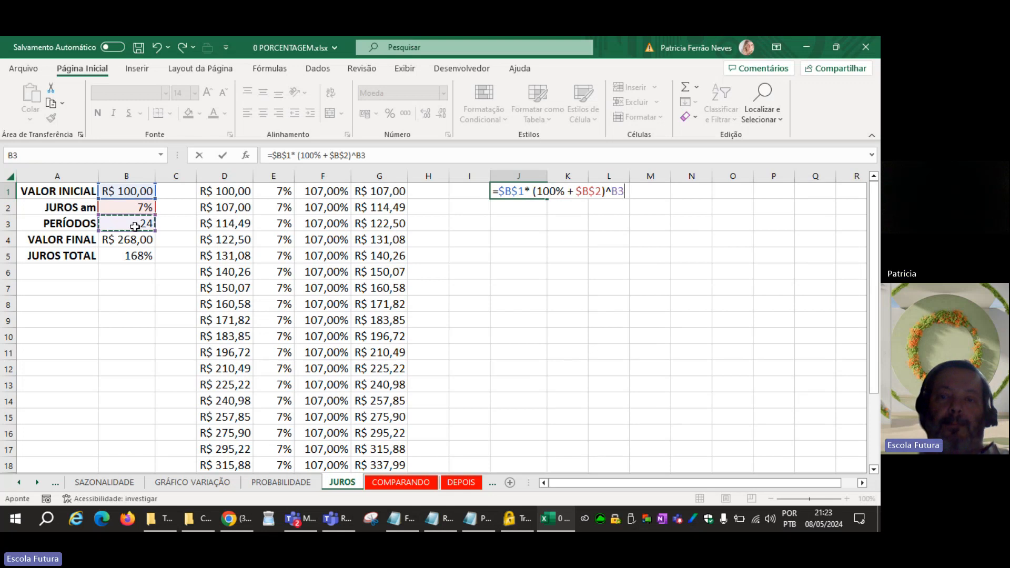
pyautogui.press('Return')
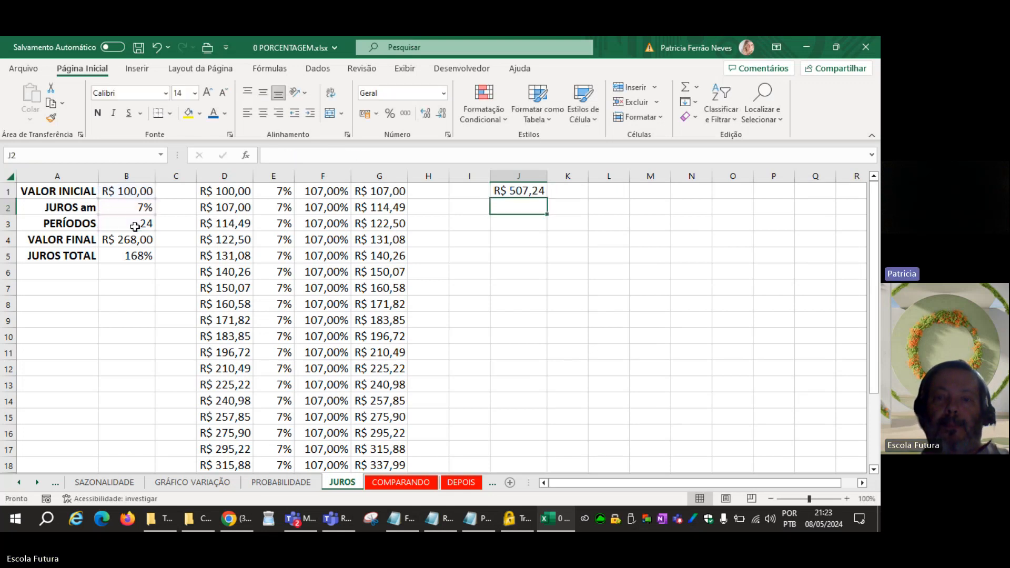
# Step: Compare the single-cell compound result in J1 with the table's final value in G24
pyautogui.click(494, 192)
pyautogui.scroll(-5, 431, 289)
pyautogui.click(395, 320)
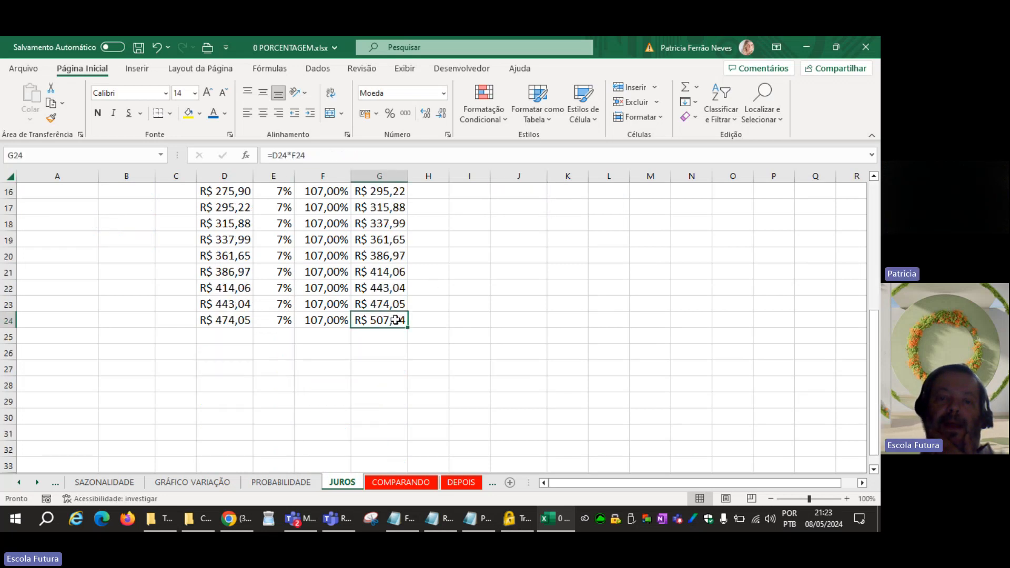
pyautogui.scroll(2, 528, 342)
pyautogui.scroll(3, 528, 342)
pyautogui.scroll(-4, 528, 342)
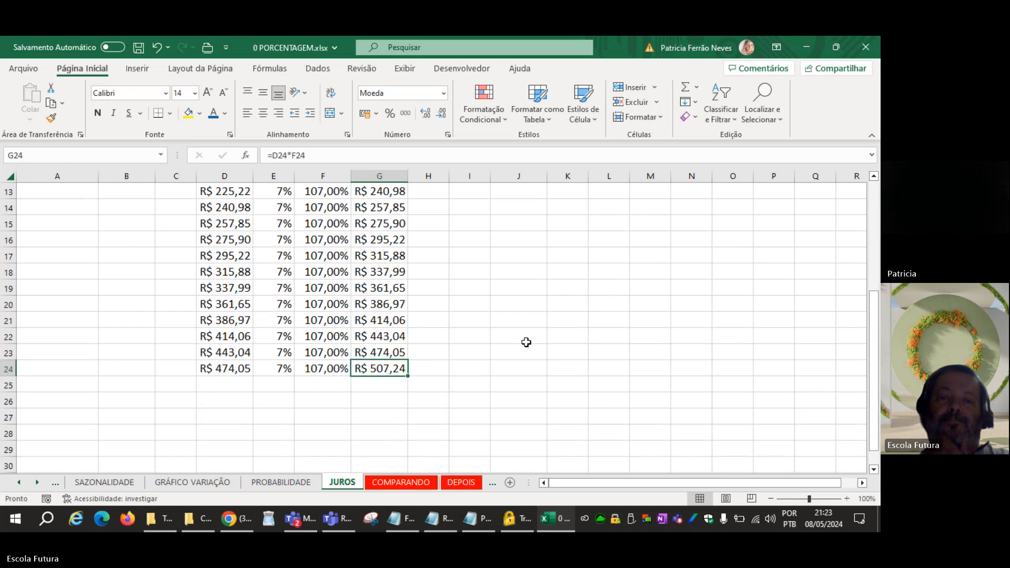
pyautogui.scroll(4, 492, 320)
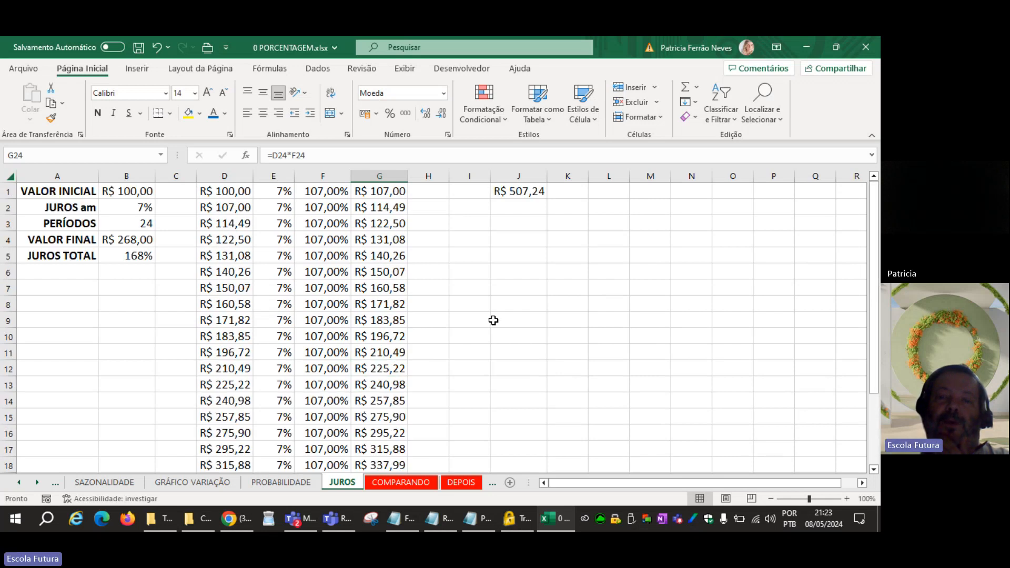
# Step: Copy the J1 formula into J2 as plain text, with a leading apostrophe so it reads =$B$1* (100% + $B$2)^B3
pyautogui.click(532, 191)
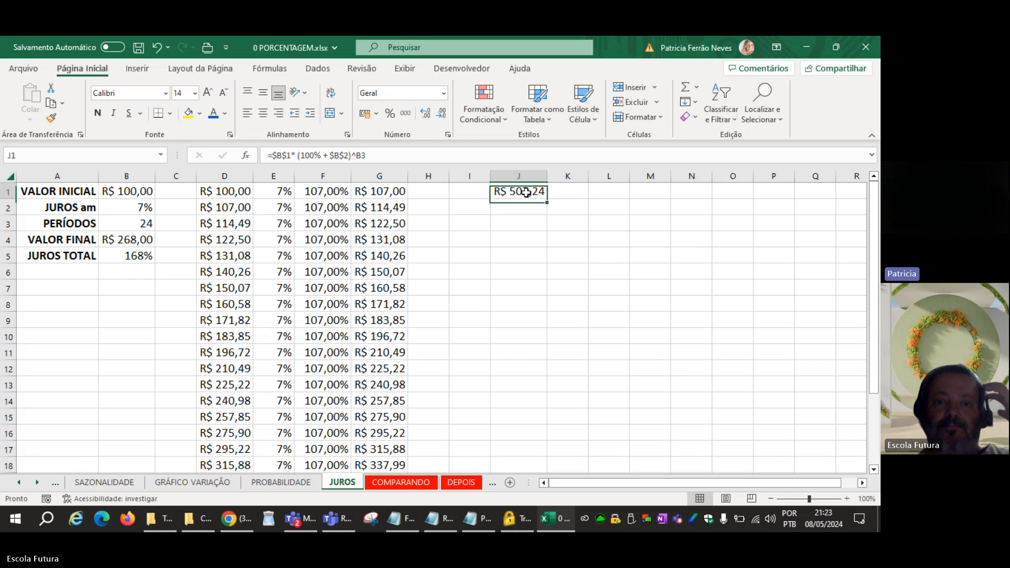
pyautogui.moveTo(392, 155); pyautogui.dragTo(250, 154)
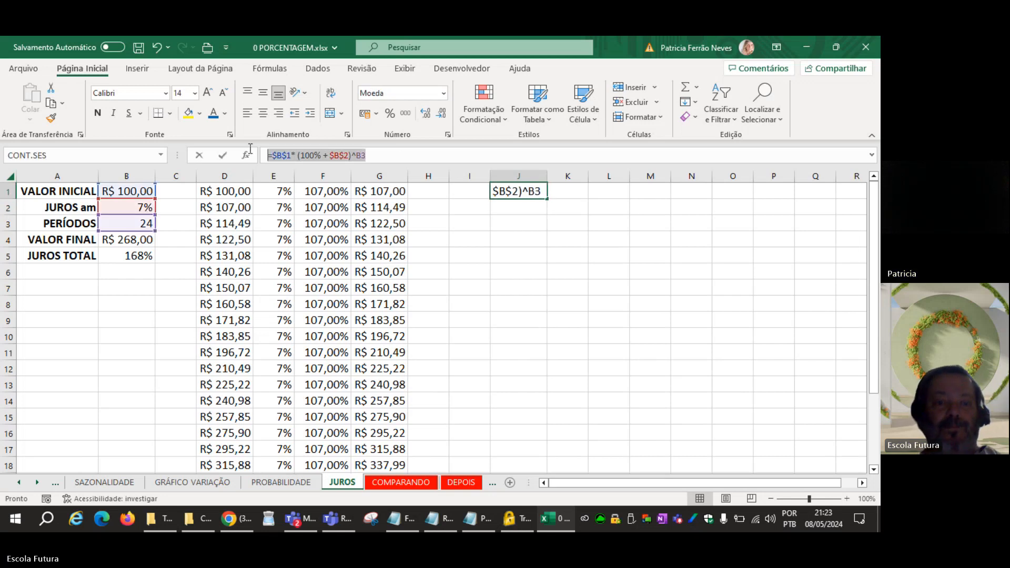
pyautogui.hotkey('ctrl', 'c')
pyautogui.press('Home')
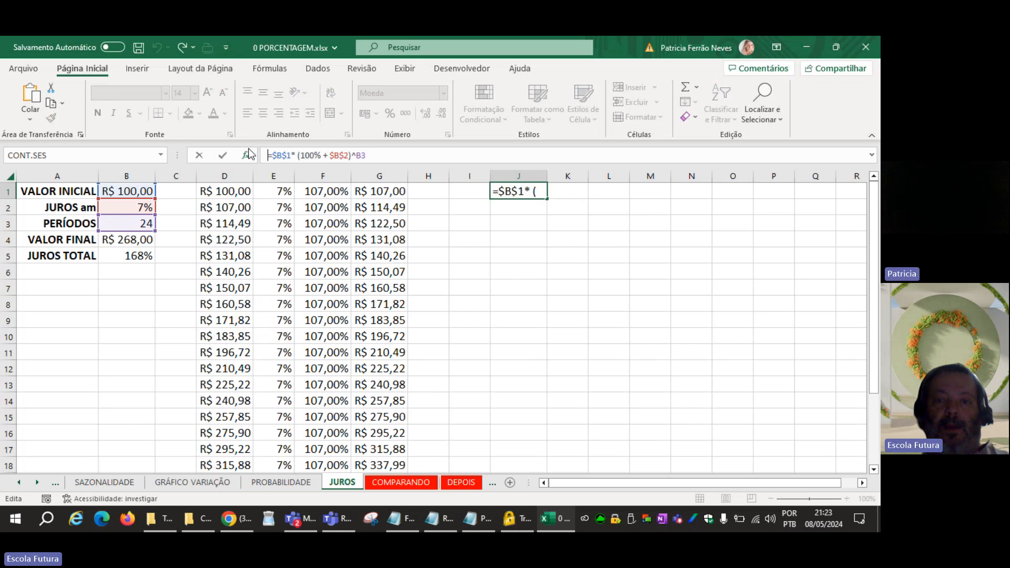
pyautogui.press('Return')
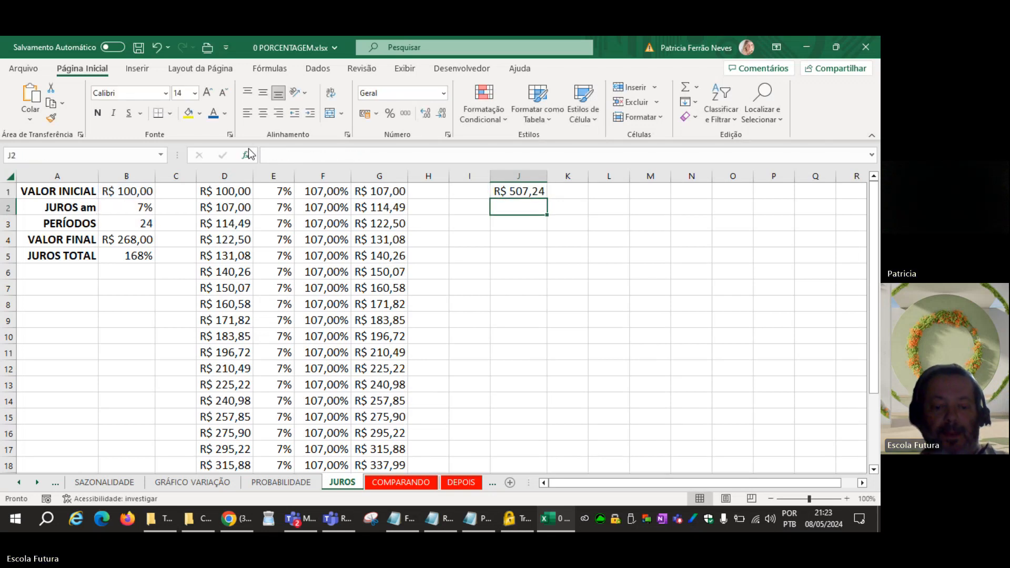
pyautogui.hotkey('ctrl', 'v')
pyautogui.press('F2')
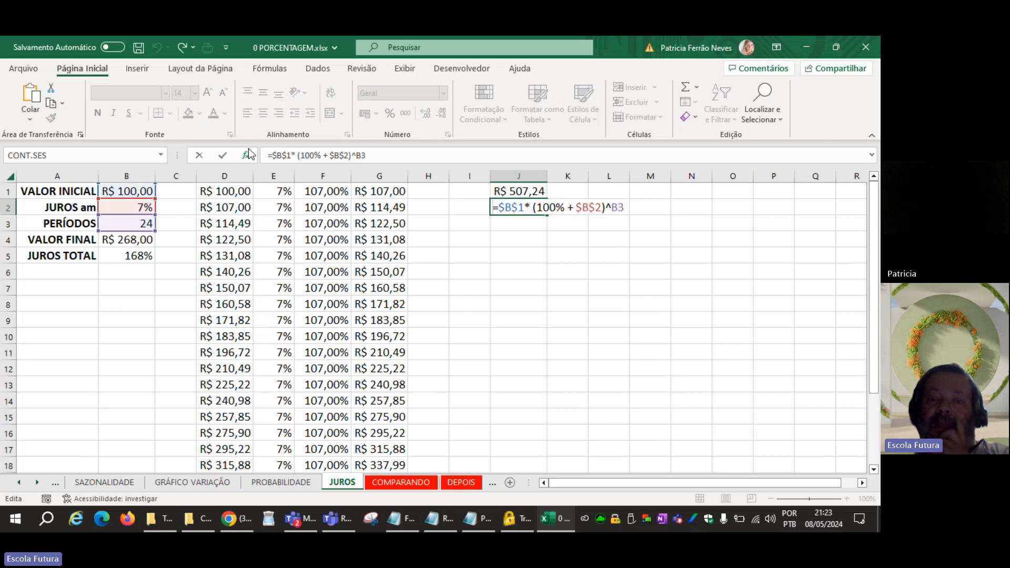
pyautogui.press('Home')
pyautogui.write("'")
pyautogui.press('Return')
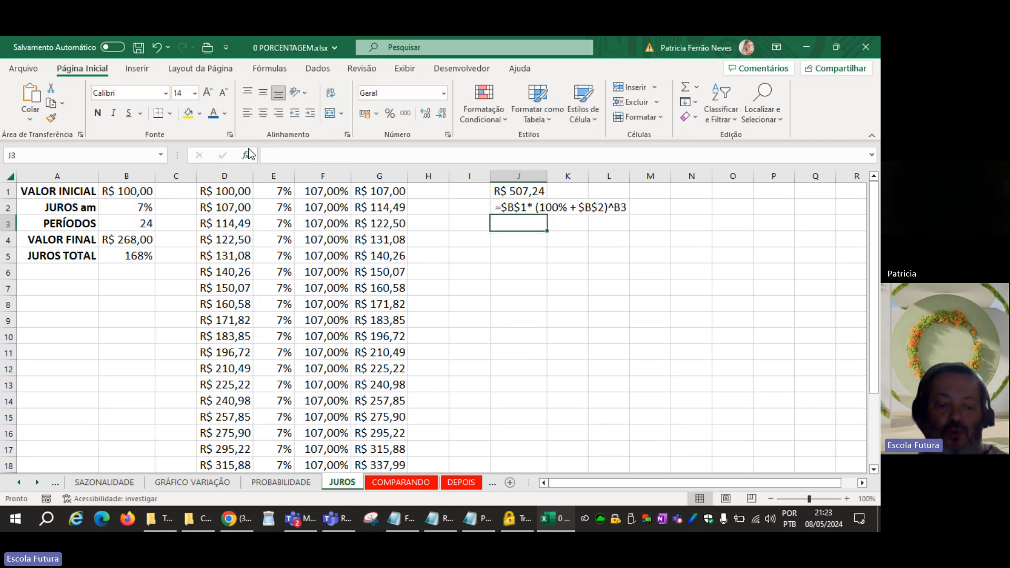
# Step: Make the formula text in J2 bold and duplicate it into J3 below
pyautogui.press('Up')
pyautogui.hotkey('ctrl', 'n')
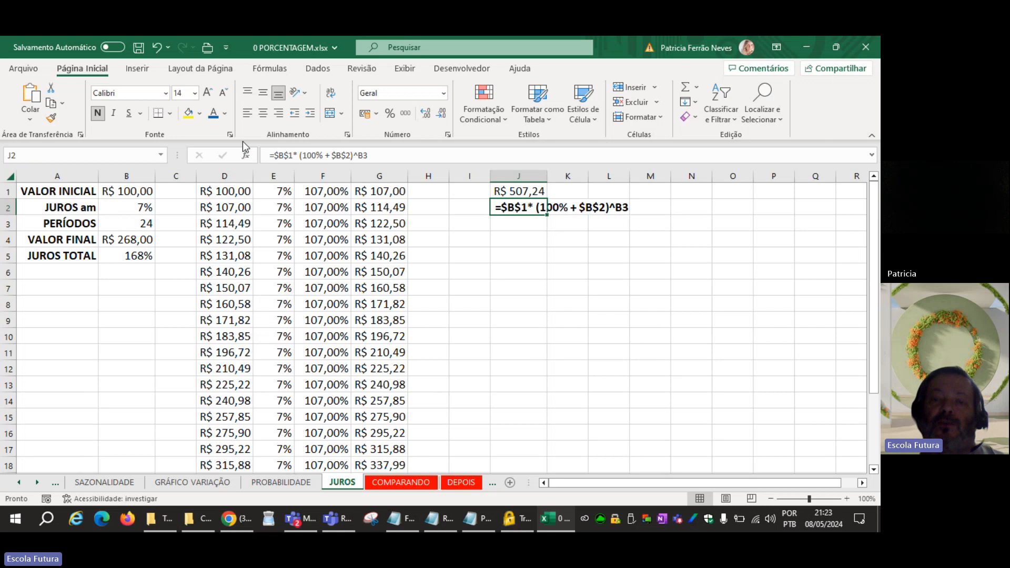
pyautogui.press('Return')
pyautogui.hotkey('ctrl', 'd')
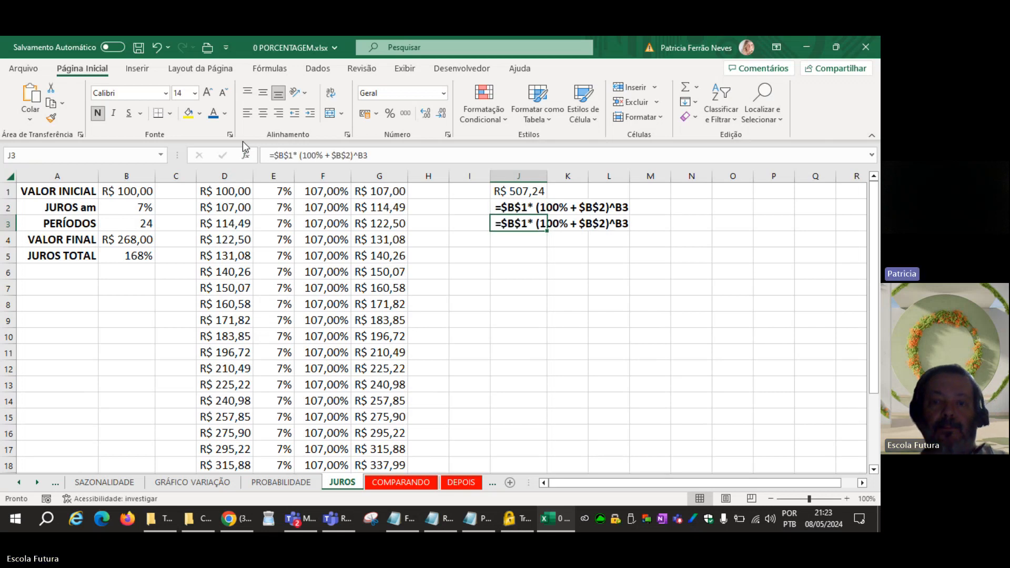
# Step: Replace the $B$1* part of the formula text in J3 with blank space, keeping the equals sign and the parenthesis aligned
pyautogui.press('F2')
pyautogui.press('Left')
pyautogui.press('Left')
pyautogui.press('Left')
pyautogui.press('Left')
pyautogui.press('Left')
pyautogui.press('Left')
pyautogui.press('Left')
pyautogui.press('Left')
pyautogui.press('Left')
pyautogui.press('Left')
pyautogui.press('Left')
pyautogui.press('Left')
pyautogui.press('Left')
pyautogui.press('Left')
pyautogui.press('Left')
pyautogui.press('Left')
pyautogui.press('Left')
pyautogui.press('Left')
pyautogui.press('Left')
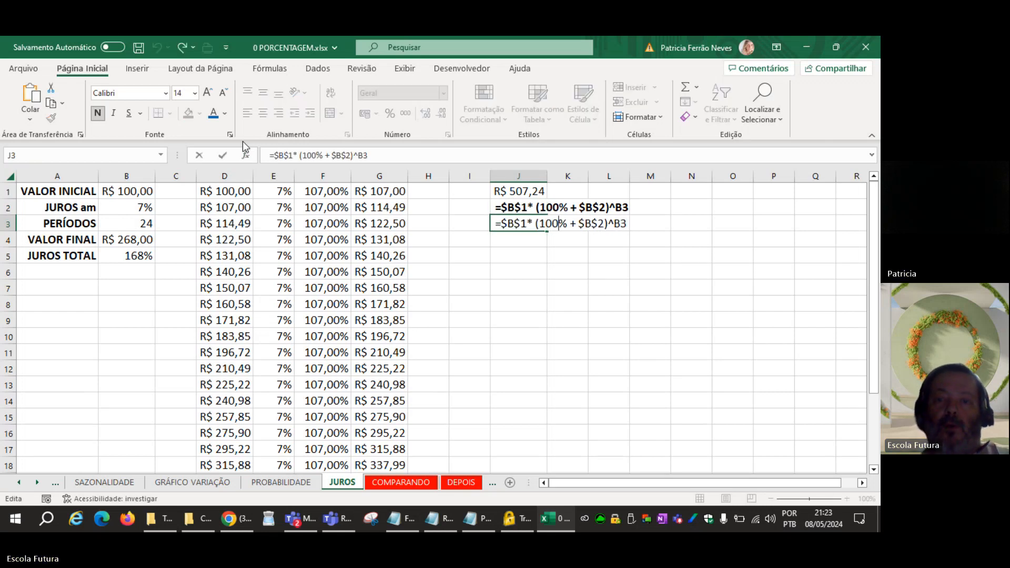
pyautogui.press('Right')
pyautogui.press('Right')
pyautogui.hotkey('shift', 'Left')
pyautogui.hotkey('shift', 'Left')
pyautogui.hotkey('shift', 'Left')
pyautogui.hotkey('shift', 'Left')
pyautogui.hotkey('shift', 'Left')
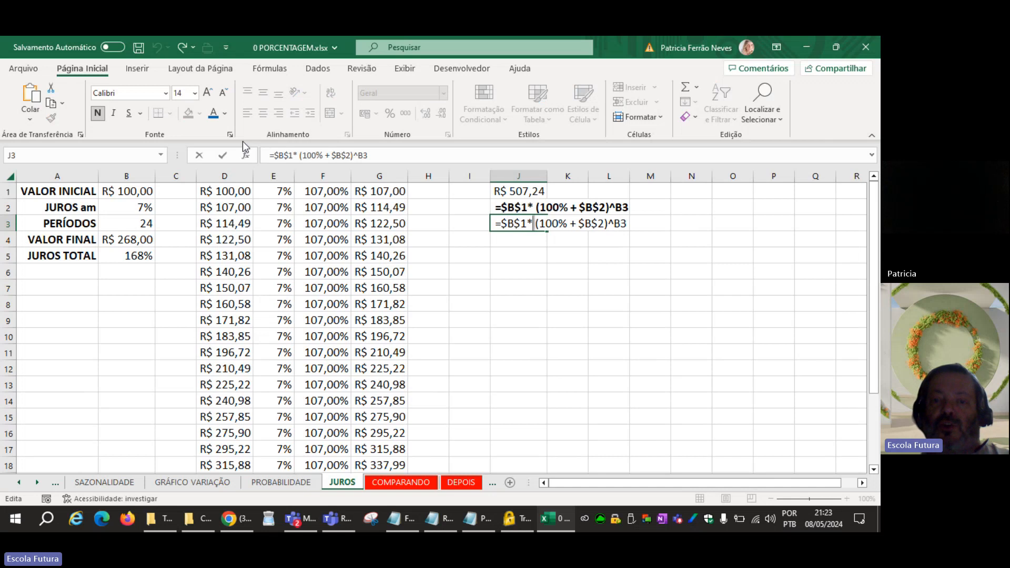
pyautogui.press('Delete')
pyautogui.press('Delete')
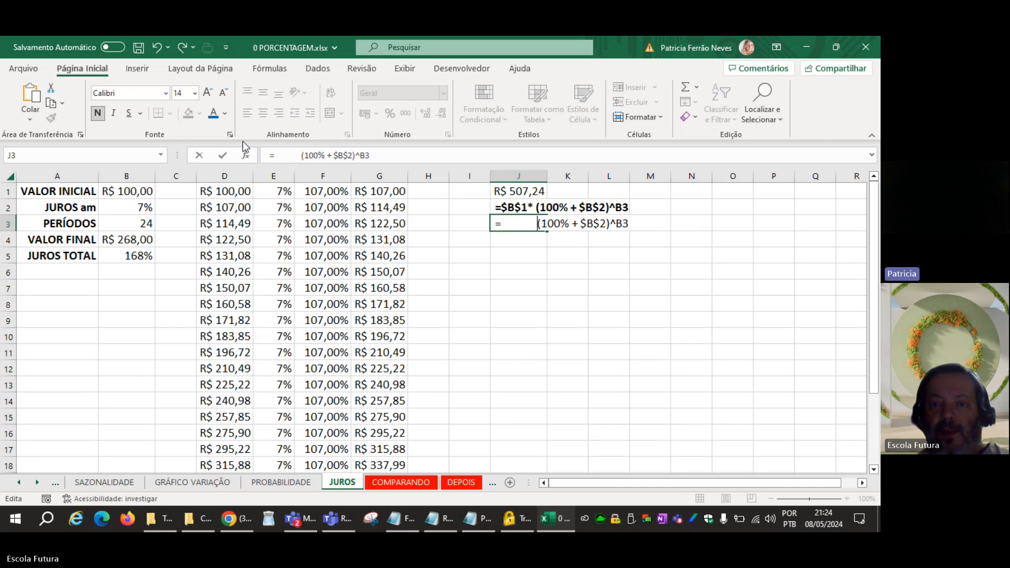
# Step: Replace $B$2 with the word juros in the J3 formula text
pyautogui.press('Right')
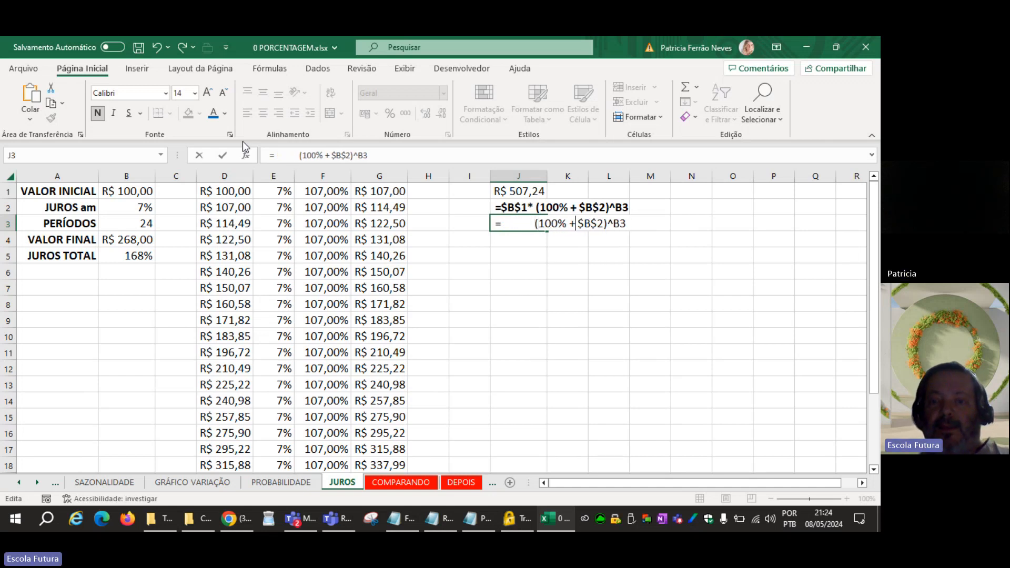
pyautogui.hotkey('shift', 'Right')
pyautogui.hotkey('shift', 'Right')
pyautogui.hotkey('shift', 'Right')
pyautogui.hotkey('shift', 'Right')
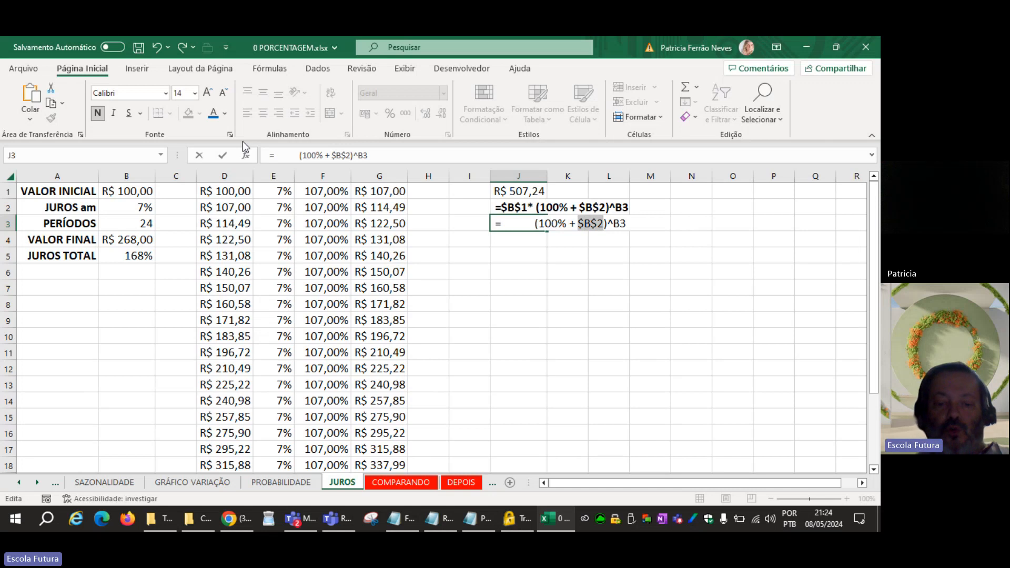
pyautogui.write('juros')
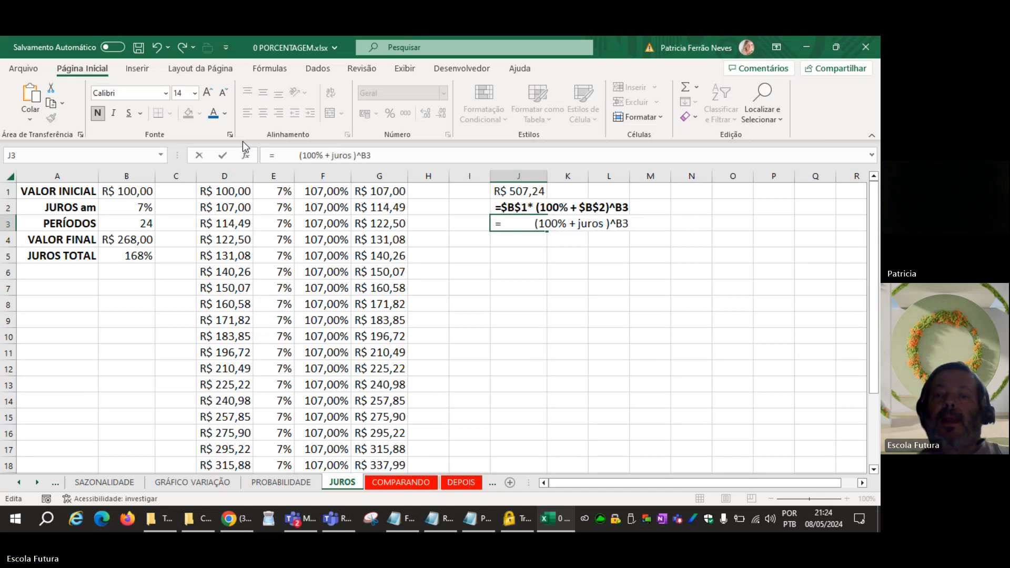
# Step: Replace the exponent B3 with the word meses in the J3 text and commit the entry
pyautogui.press('Right')
pyautogui.press('Right')
pyautogui.hotkey('shift', 'Right')
pyautogui.hotkey('shift', 'Right')
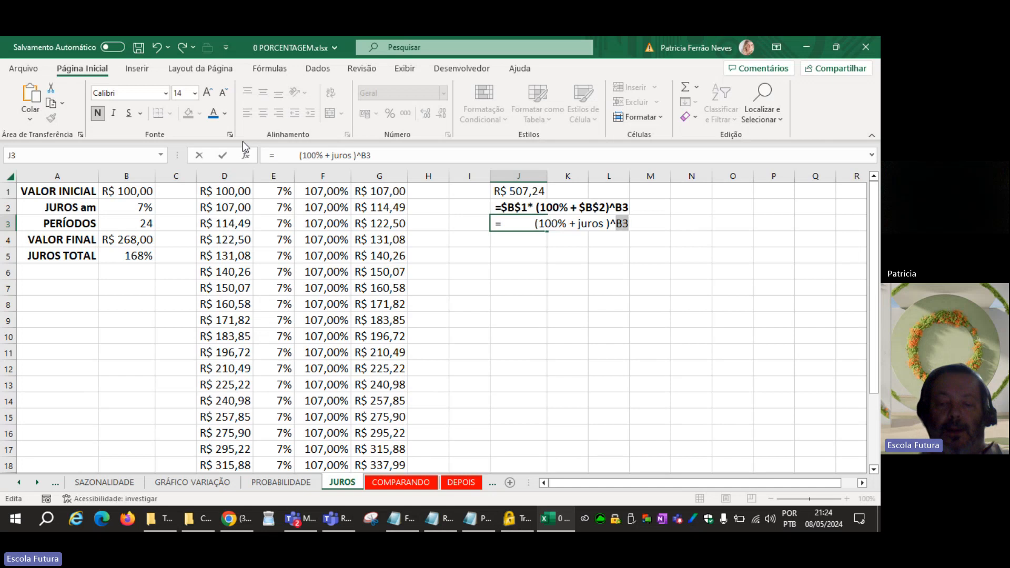
pyautogui.write('meses')
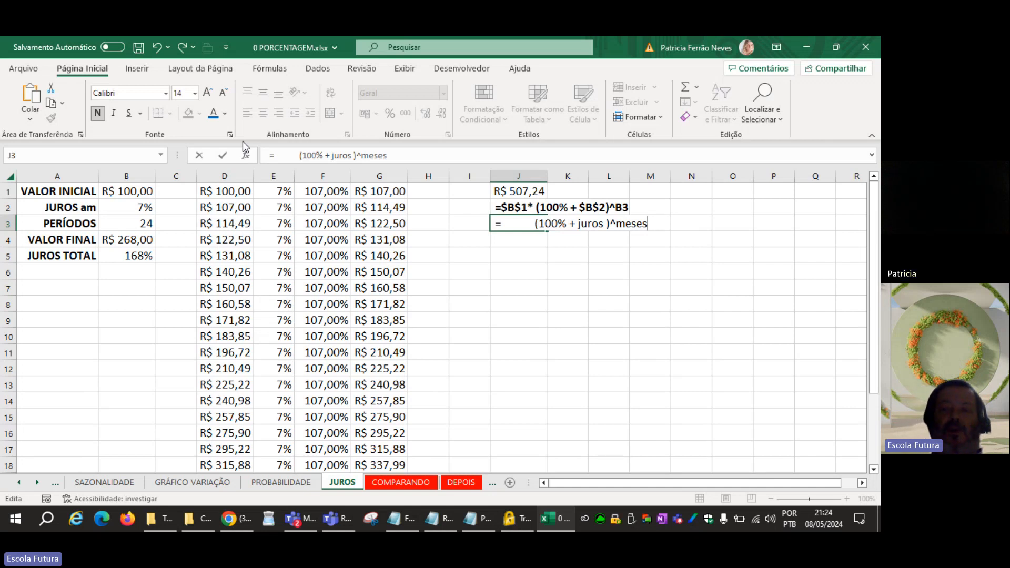
pyautogui.press('Return')
# Step: Enter the rate 15% in J5 and divide it by twelve in J6 with the formula =J5/12
pyautogui.press('Return')
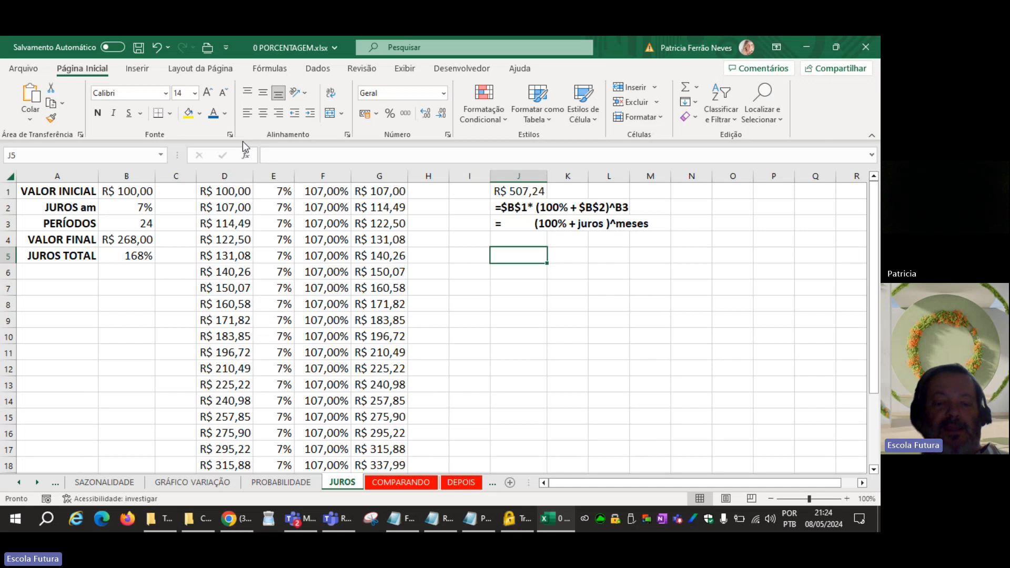
pyautogui.write('15%')
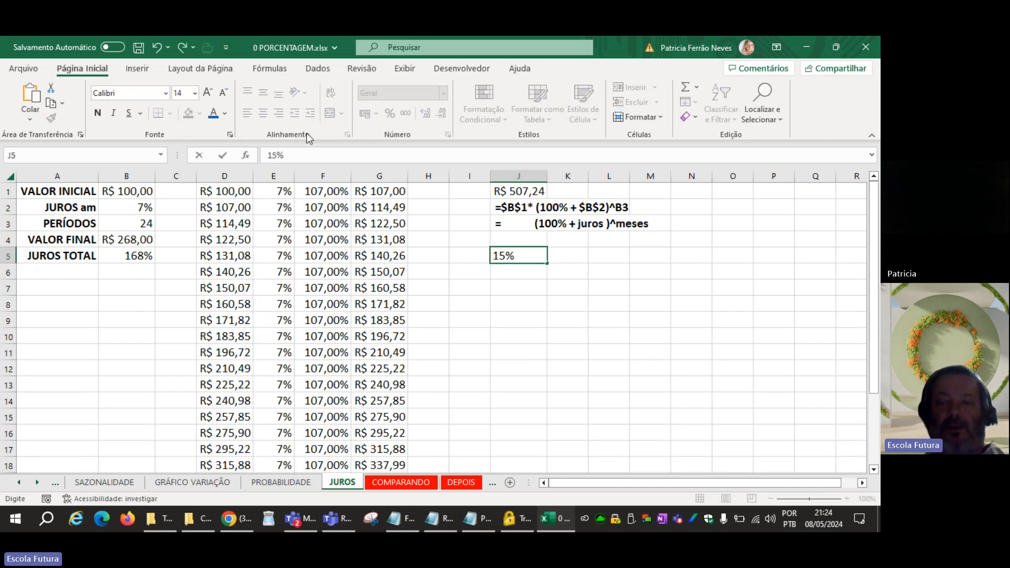
pyautogui.press('Return')
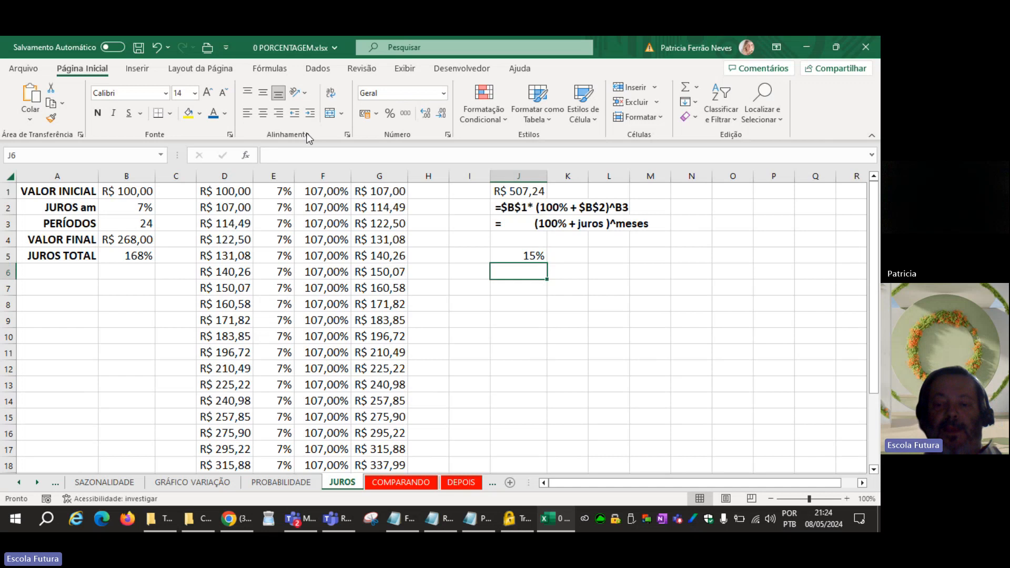
pyautogui.write('=')
pyautogui.press('Up')
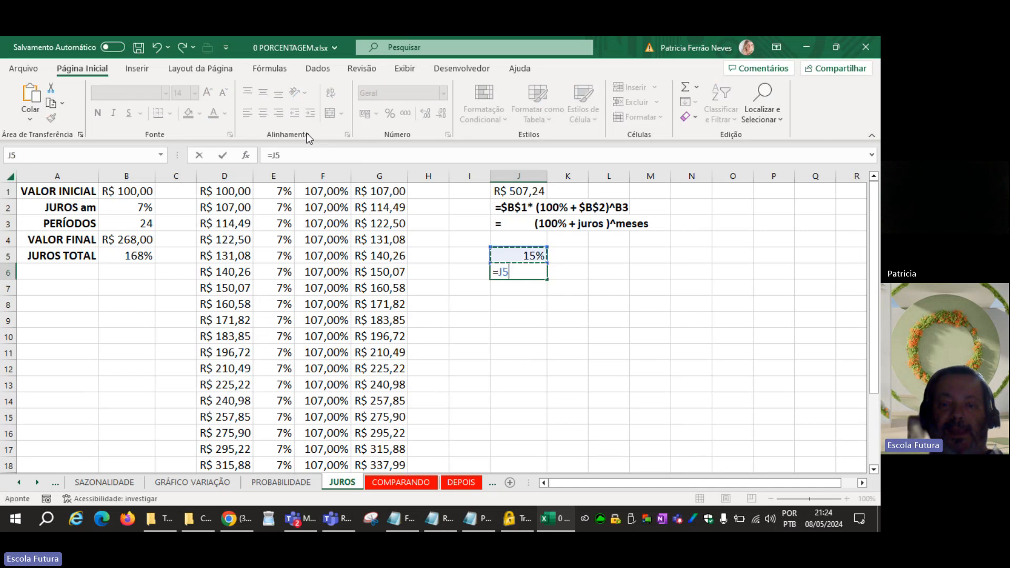
pyautogui.write('/')
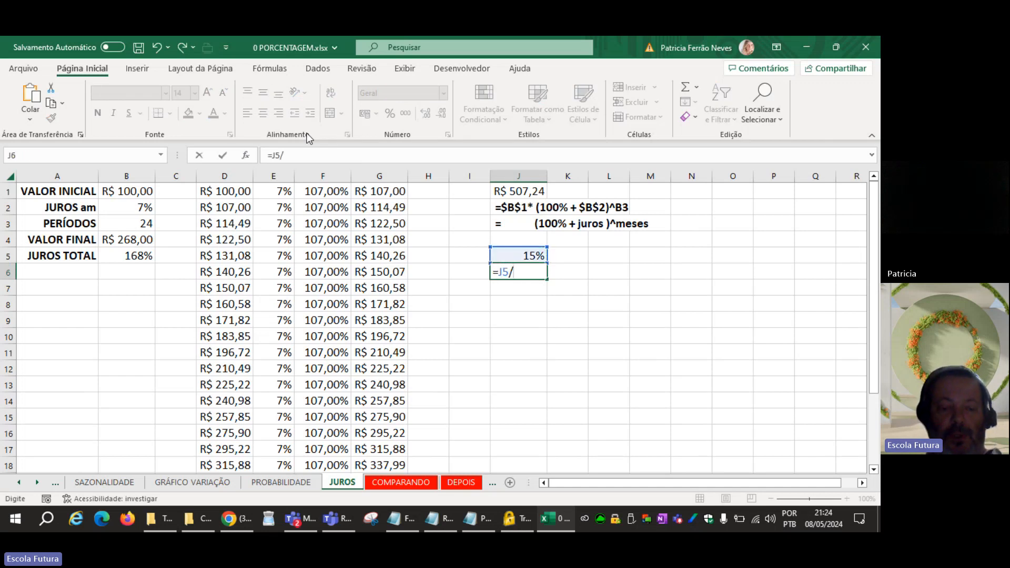
pyautogui.write('12')
pyautogui.press('Return')
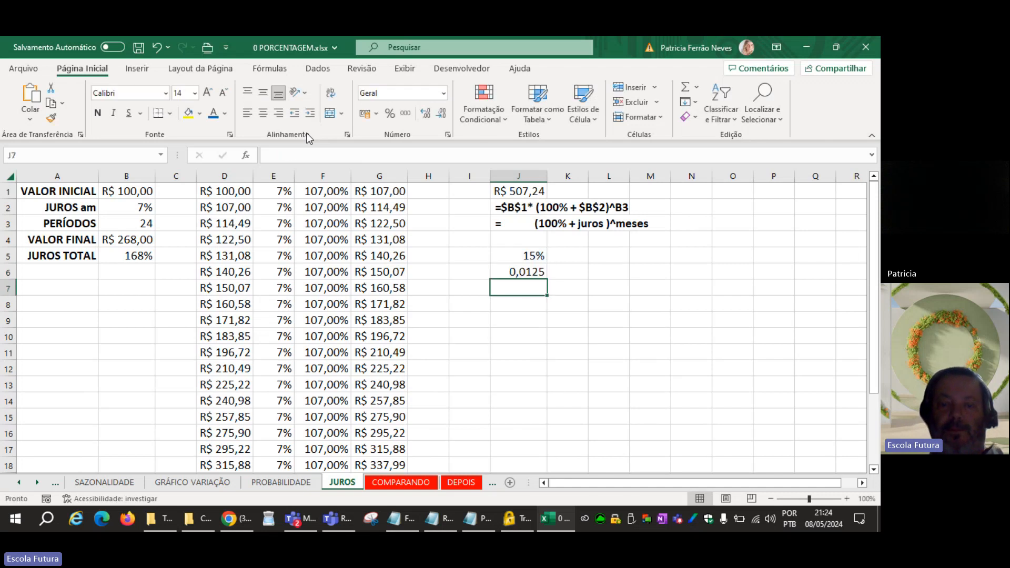
# Step: Format J6 as a percentage with three decimal places
pyautogui.press('Up')
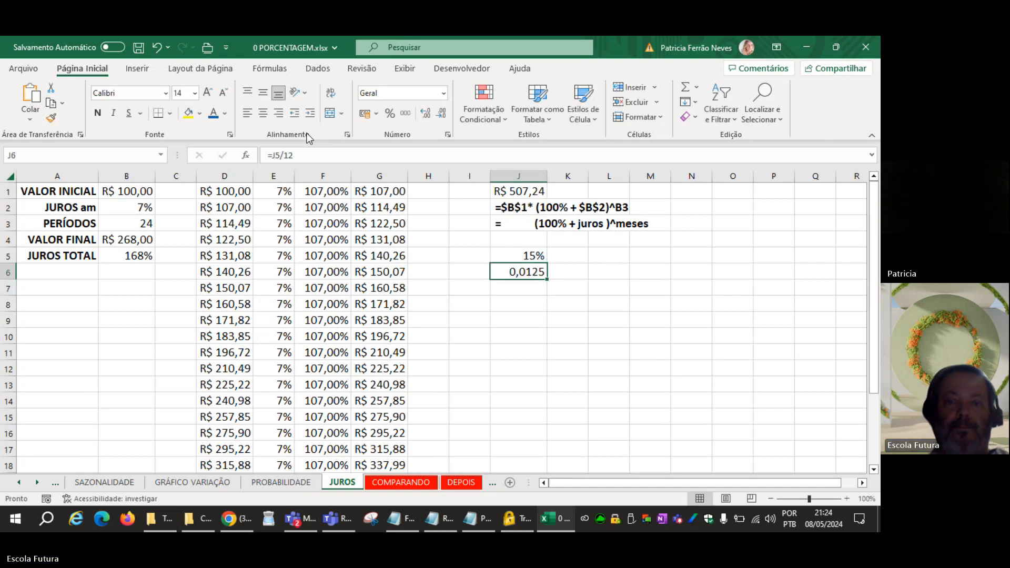
pyautogui.hotkey('ctrl', 'shift', '5')
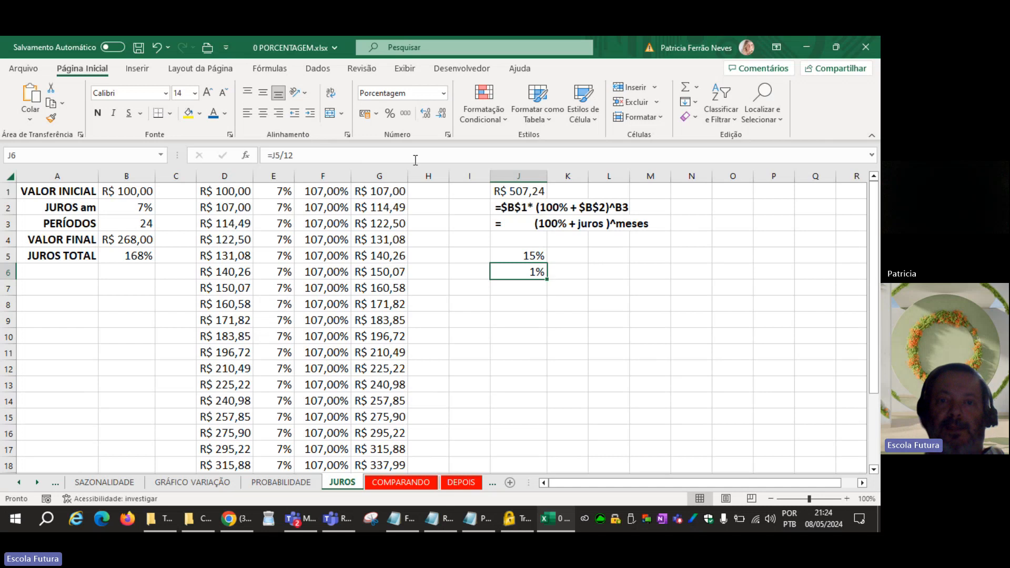
pyautogui.click(426, 117)
pyautogui.click(426, 116)
pyautogui.click(425, 117)
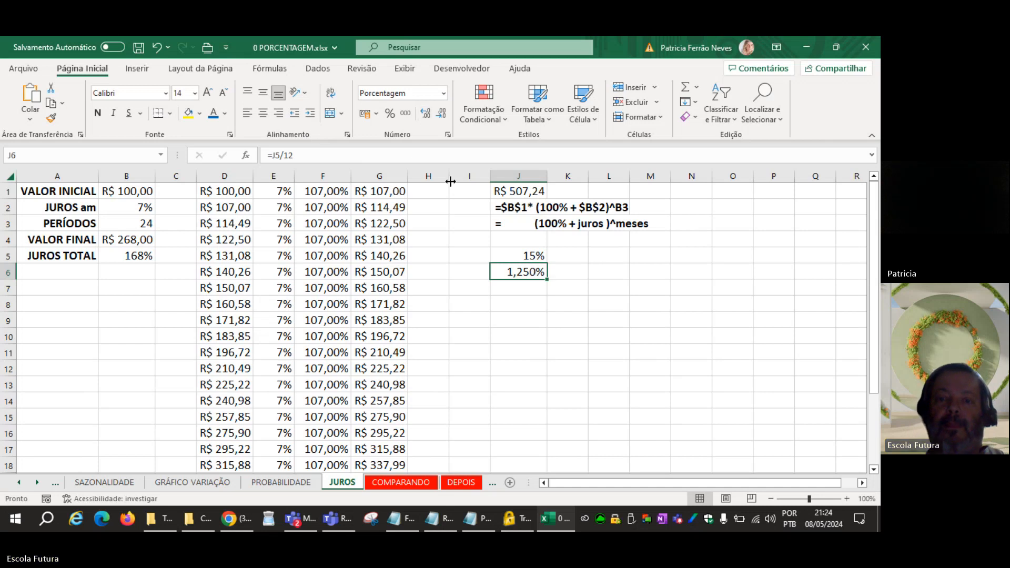
# Step: Enter the formula =J5^(1/12) in J7 and format the cell as a percentage
pyautogui.click(518, 289)
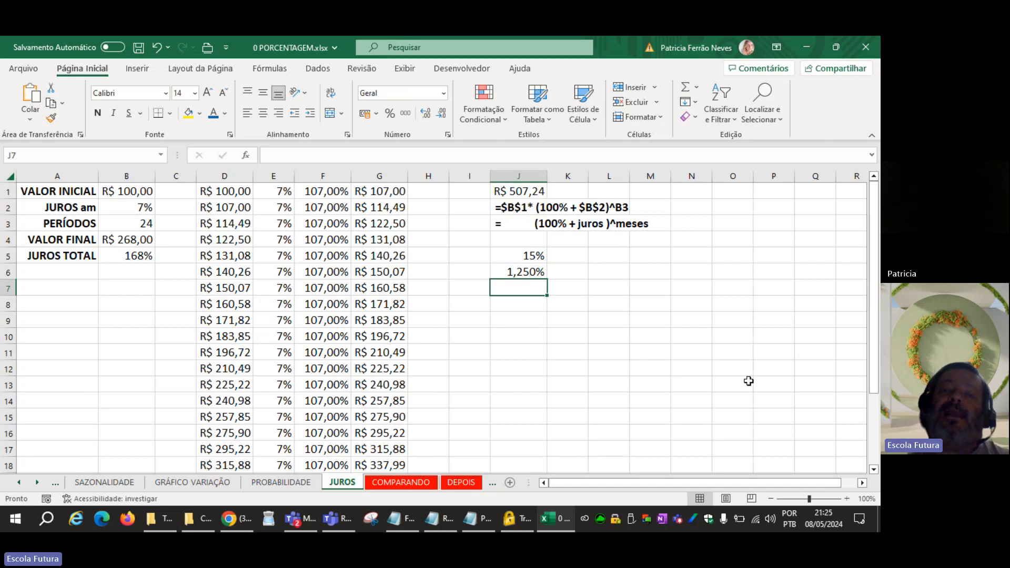
pyautogui.write('=')
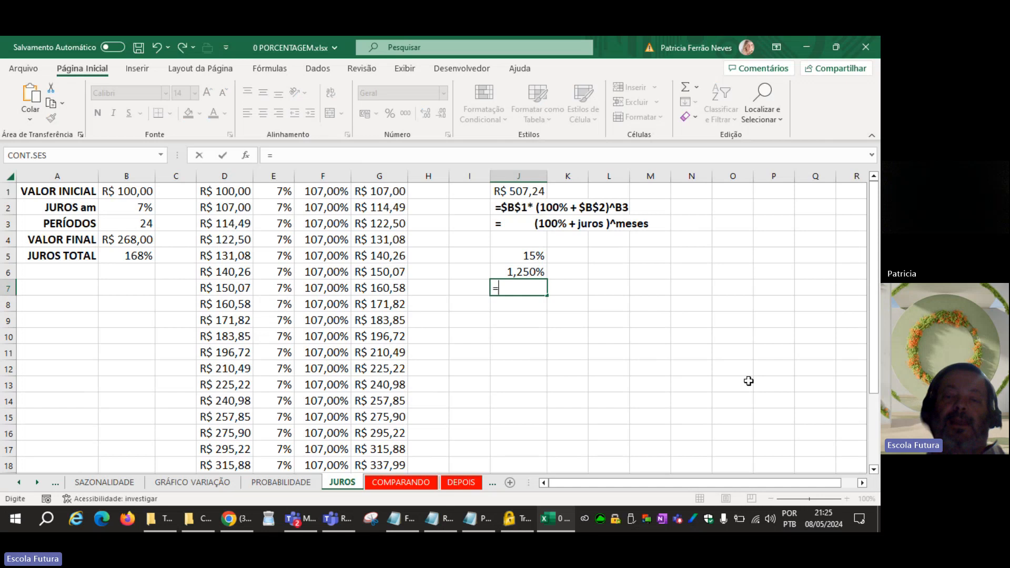
pyautogui.click(535, 255)
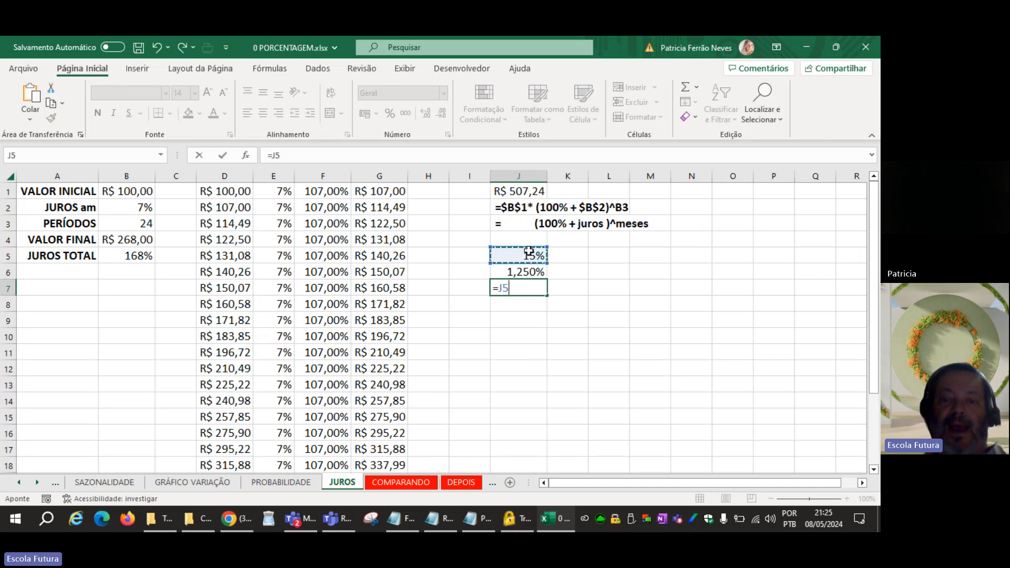
pyautogui.write('^')
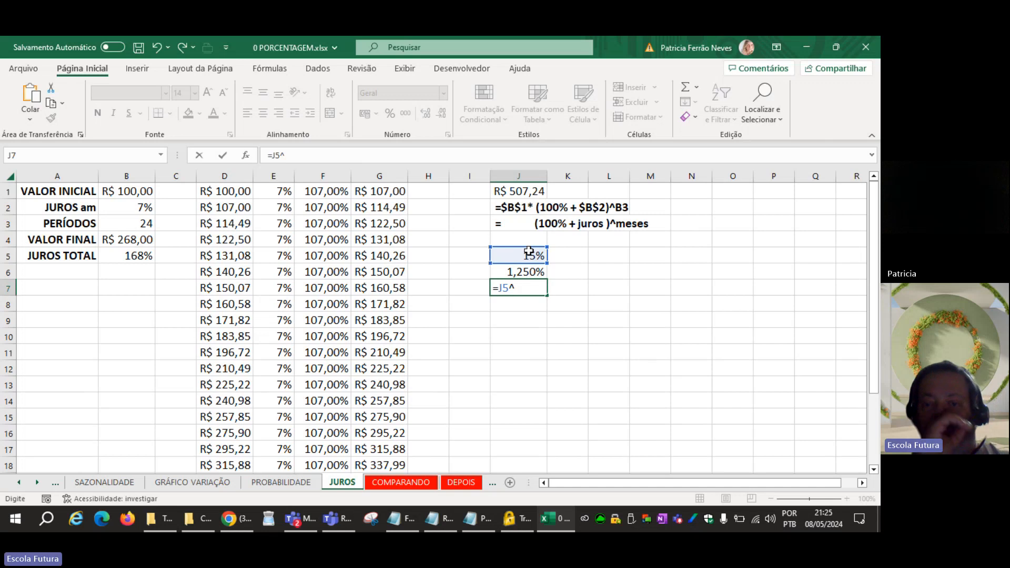
pyautogui.write('(')
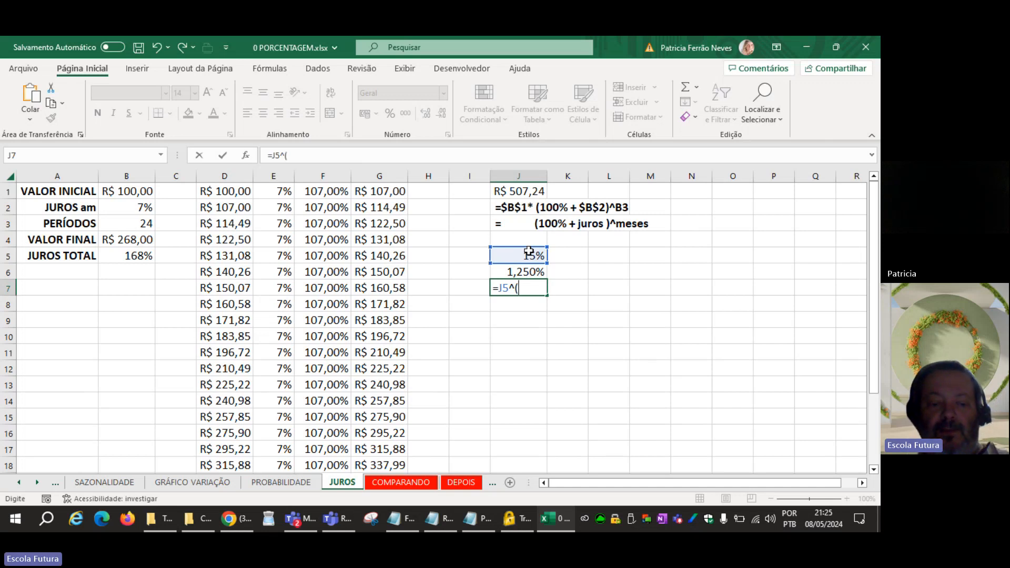
pyautogui.write('1/')
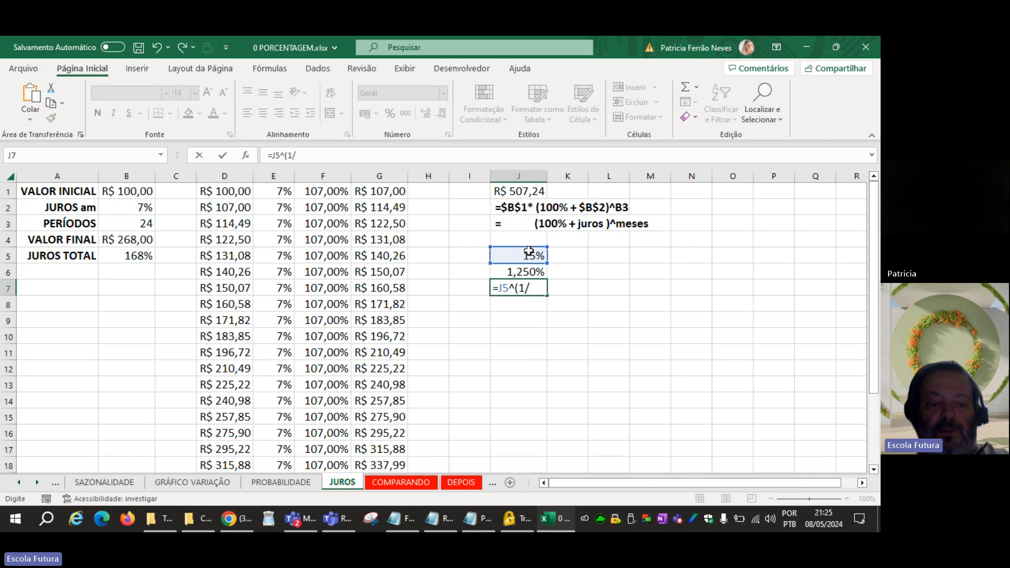
pyautogui.write('12)')
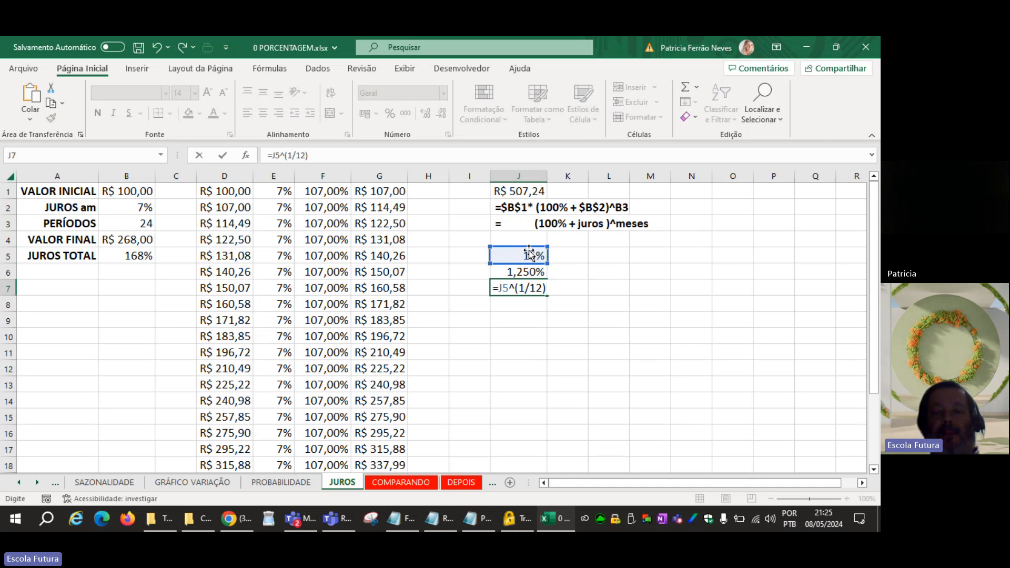
pyautogui.press('Return')
pyautogui.press('Up')
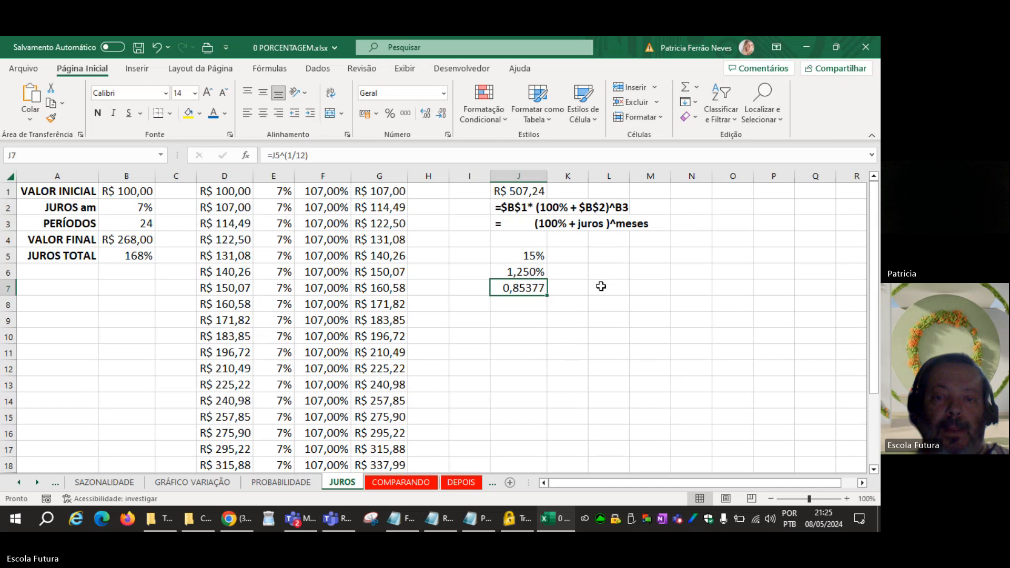
pyautogui.hotkey('ctrl', 'shift', '5')
# Step: Change the J7 formula to =(1+J5)^(1/12) -1 to get the compound monthly rate
pyautogui.press('F2')
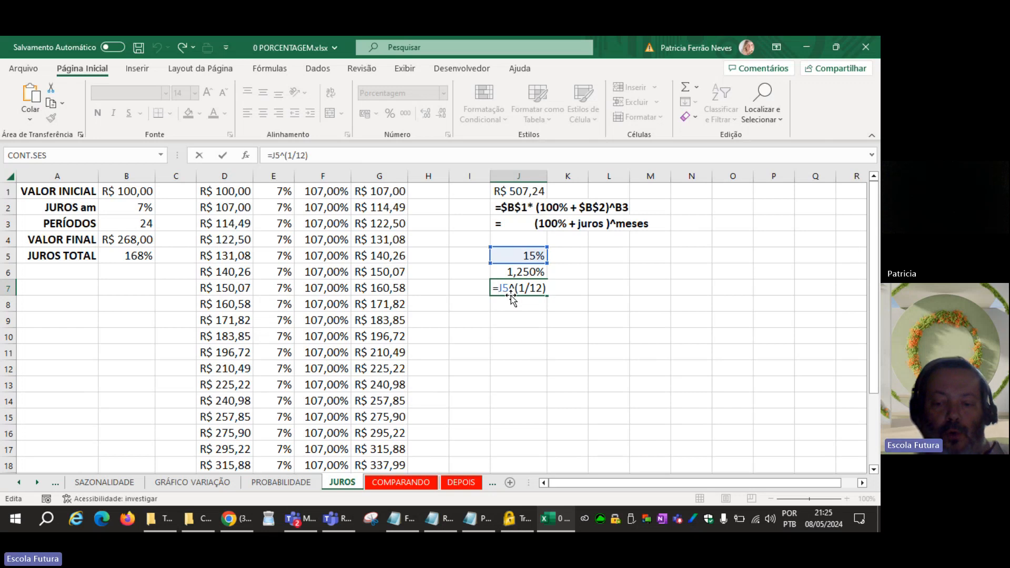
pyautogui.write('1+J5')
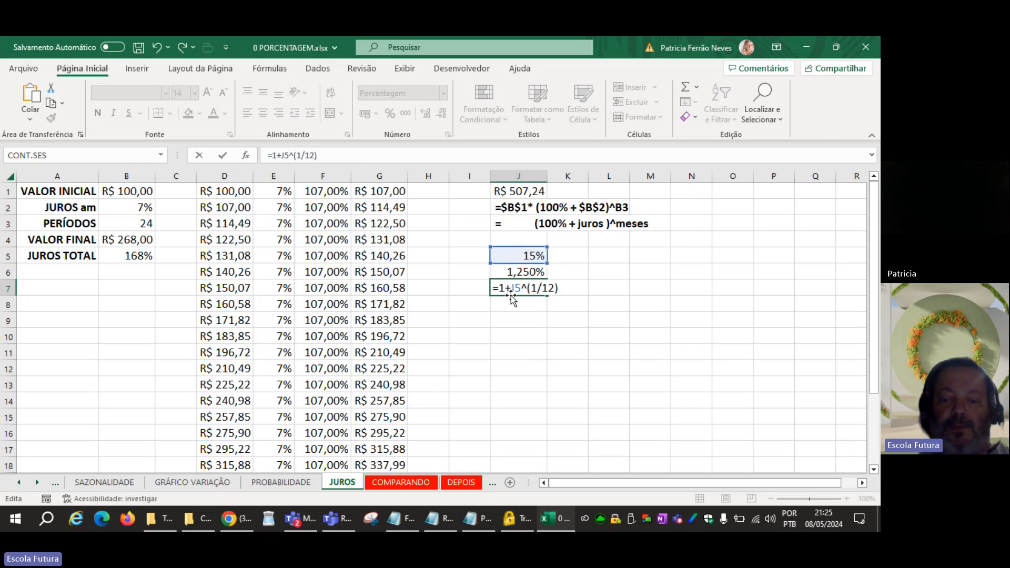
pyautogui.write(')')
pyautogui.press('Left')
pyautogui.press('Left')
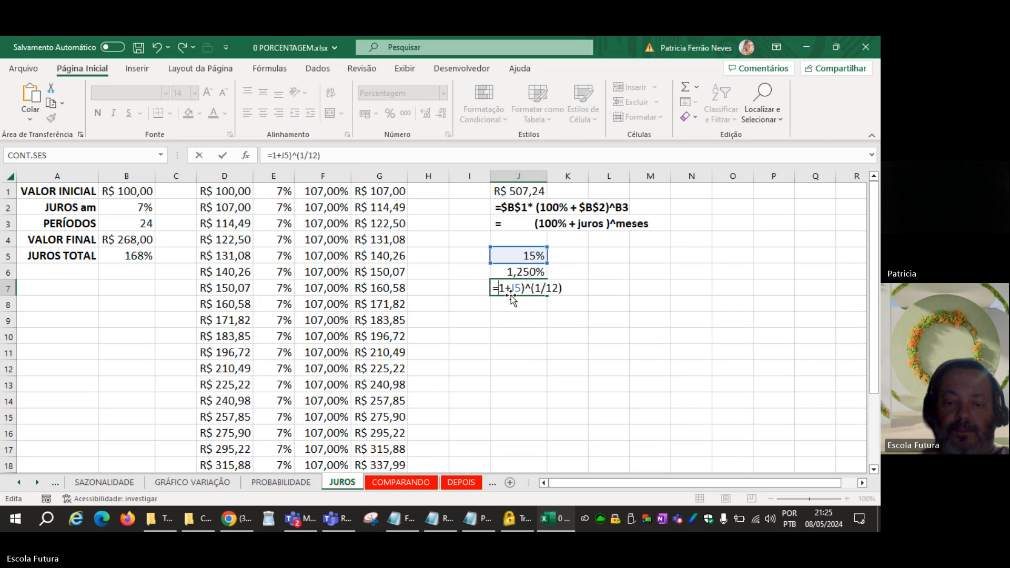
pyautogui.write('(')
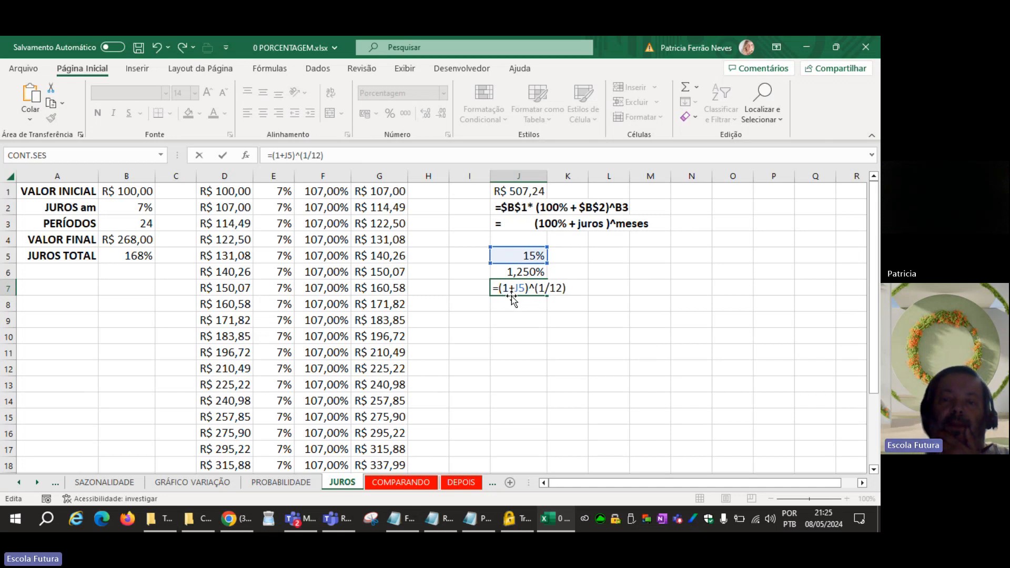
pyautogui.press('Right')
pyautogui.press('Right')
pyautogui.press('End')
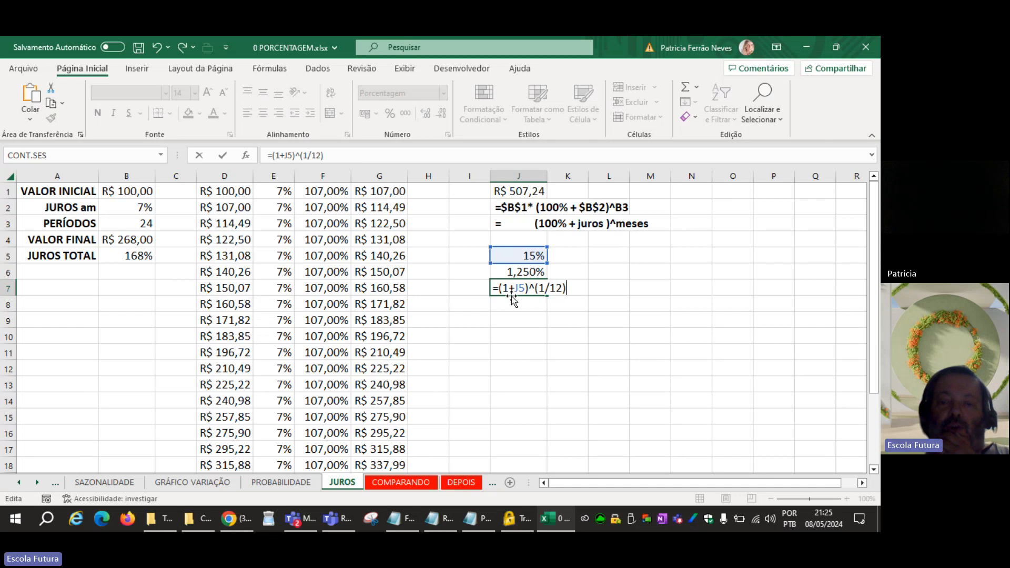
pyautogui.write('-1')
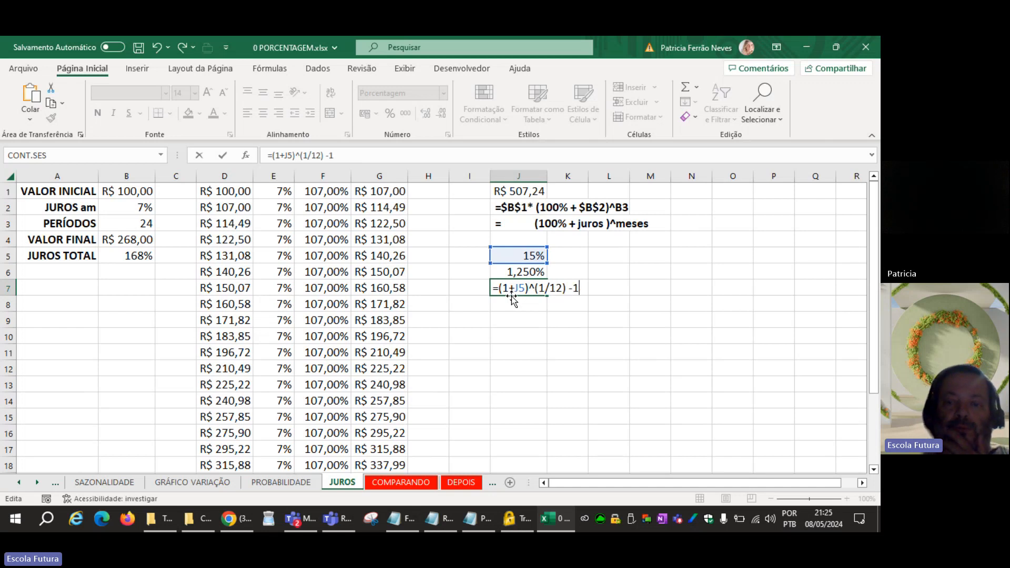
pyautogui.press('Return')
pyautogui.press('Up')
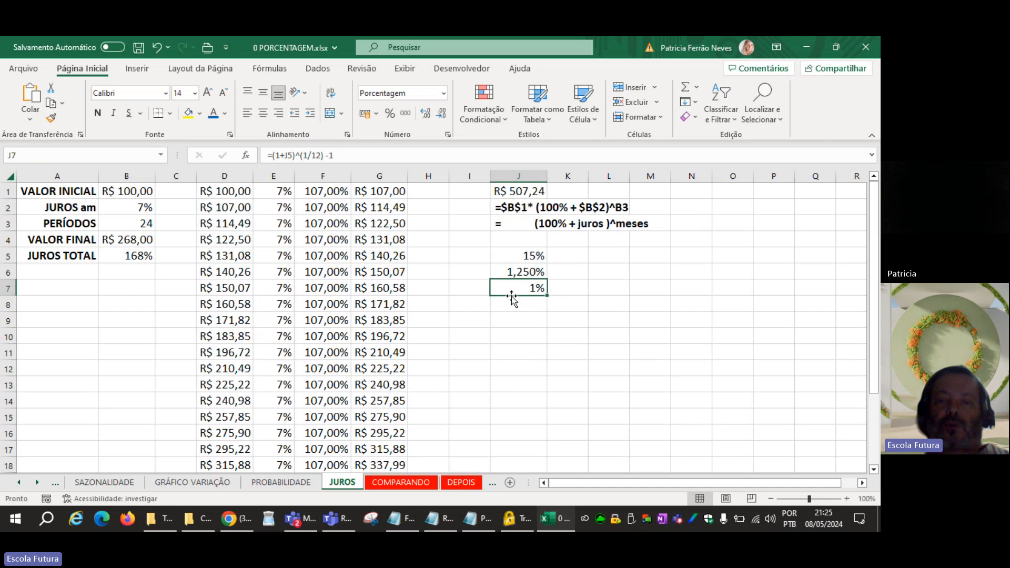
# Step: Show the J7 percentage with three decimal places
pyautogui.click(426, 115)
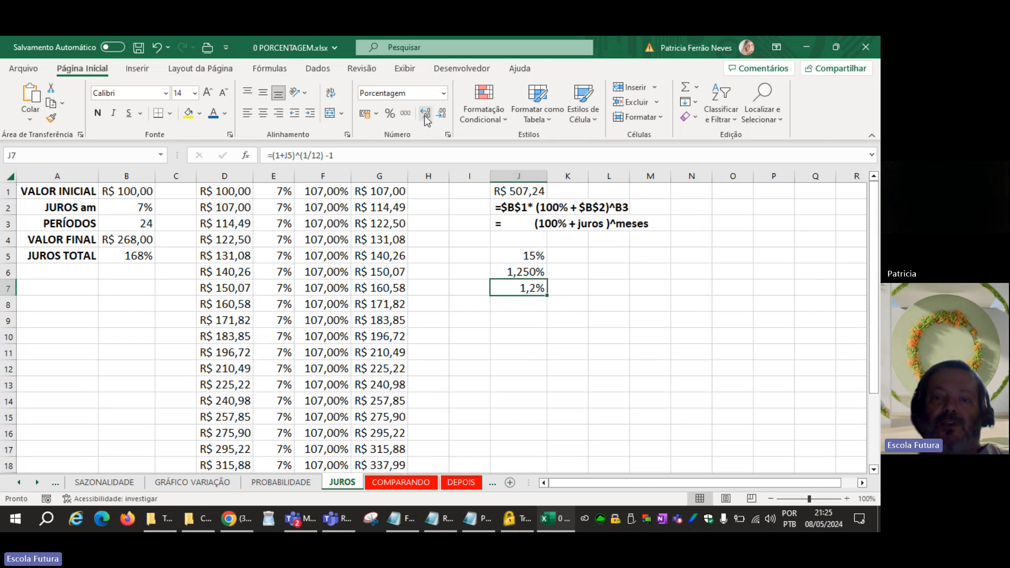
pyautogui.click(425, 115)
pyautogui.click(425, 115)
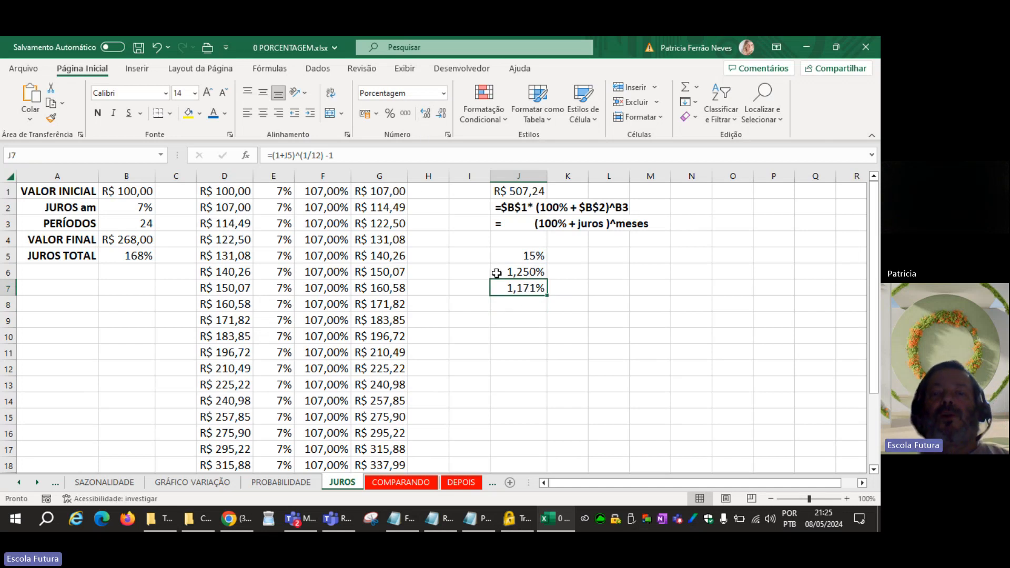
pyautogui.click(540, 337)
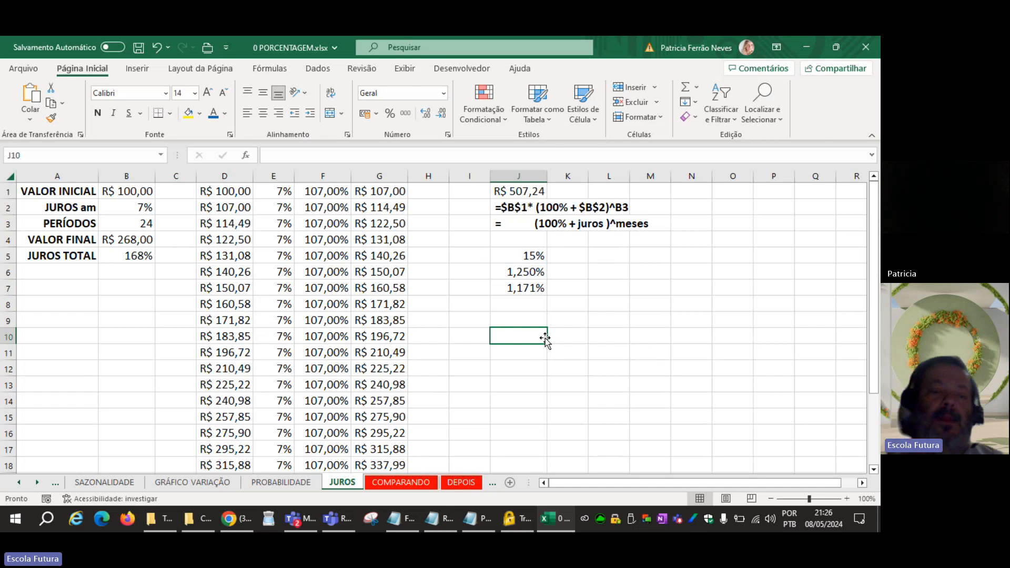
# Step: Rename the JUROS sheet as JUROS e PERCENTUAIS ITERATIVOS
pyautogui.doubleClick(355, 483)
pyautogui.press('End')
pyautogui.write('e PER')
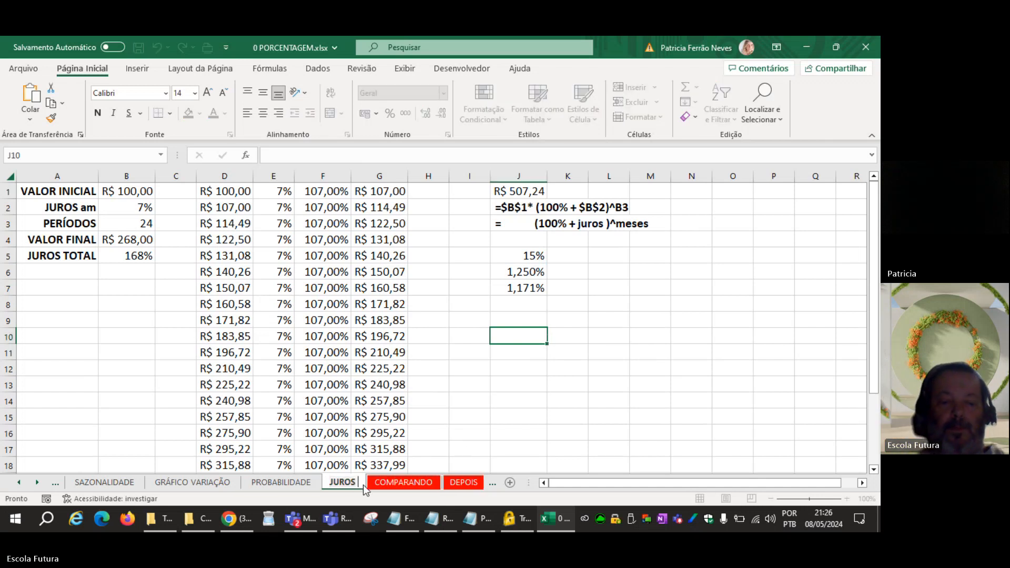
pyautogui.write('CENTUAIS')
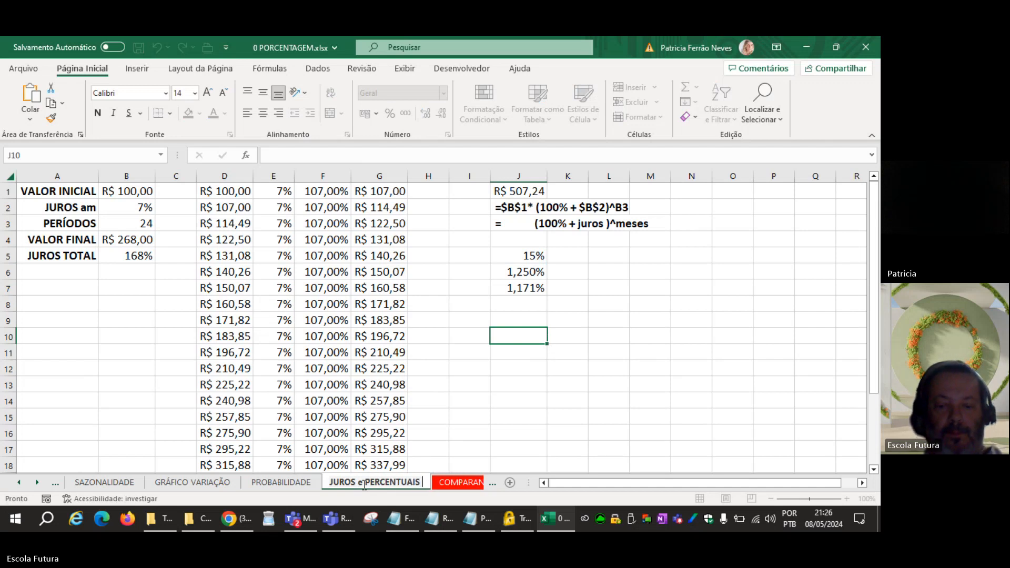
pyautogui.write(' IN')
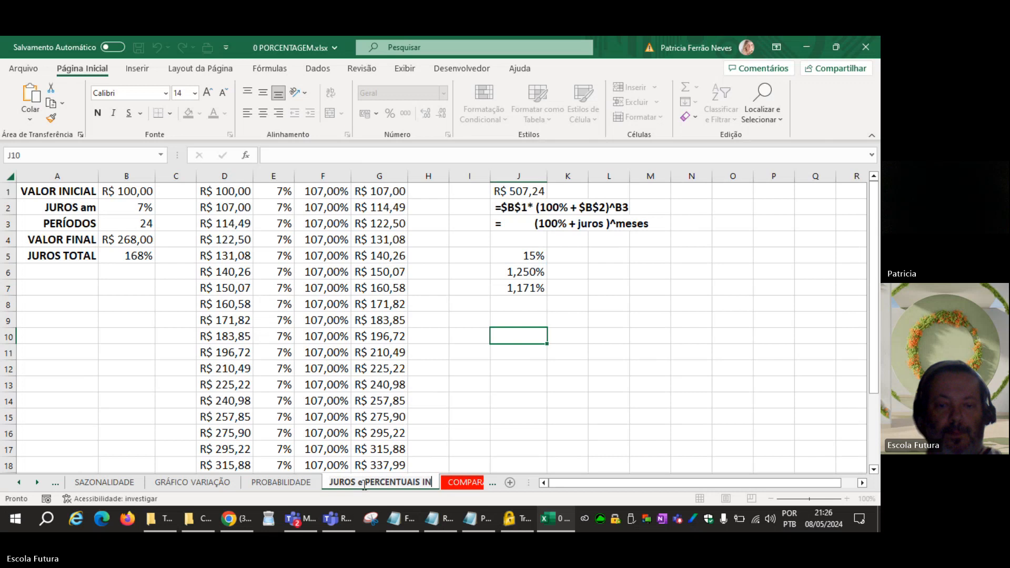
pyautogui.press('BackSpace')
pyautogui.write('TERA')
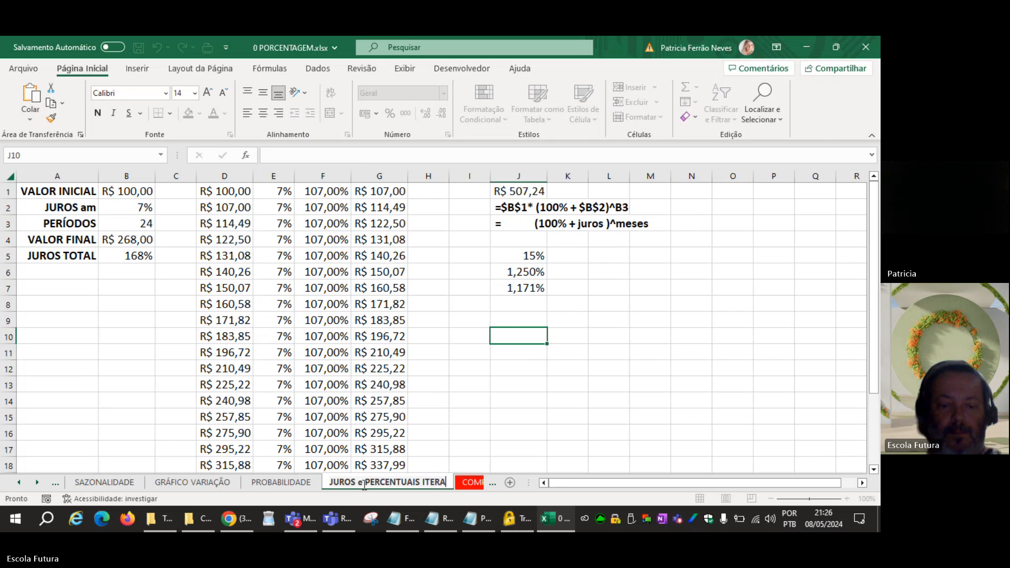
pyautogui.write('TIVOS')
pyautogui.press('Return')
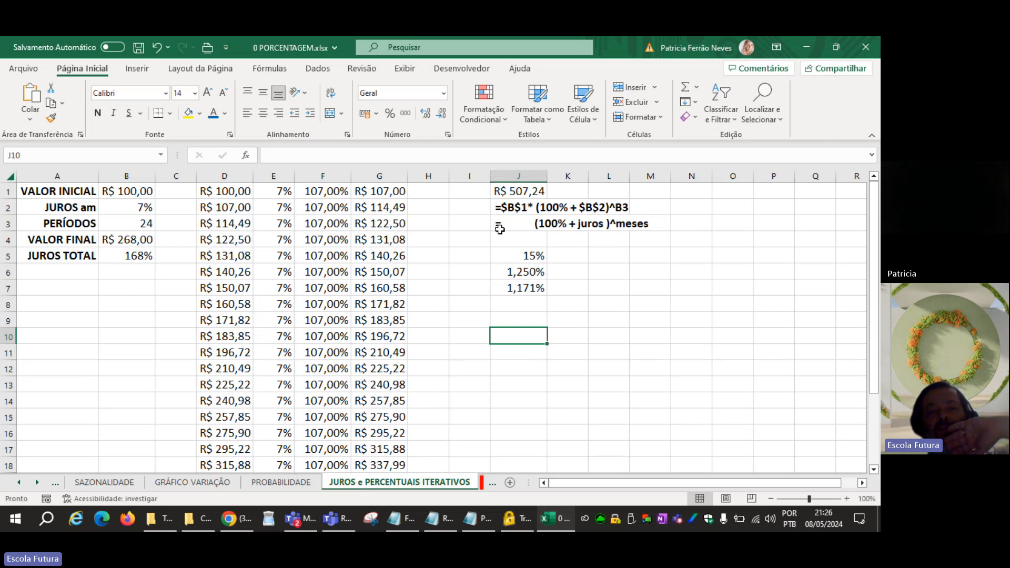
# Step: AutoFit column J to its contents and save the workbook
pyautogui.click(466, 303)
pyautogui.click(513, 338)
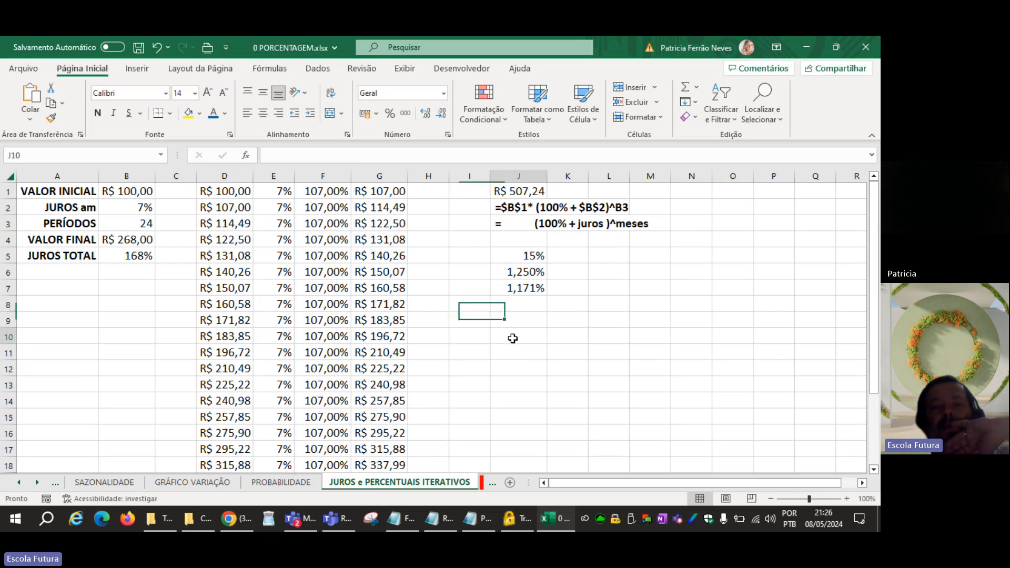
pyautogui.doubleClick(547, 176)
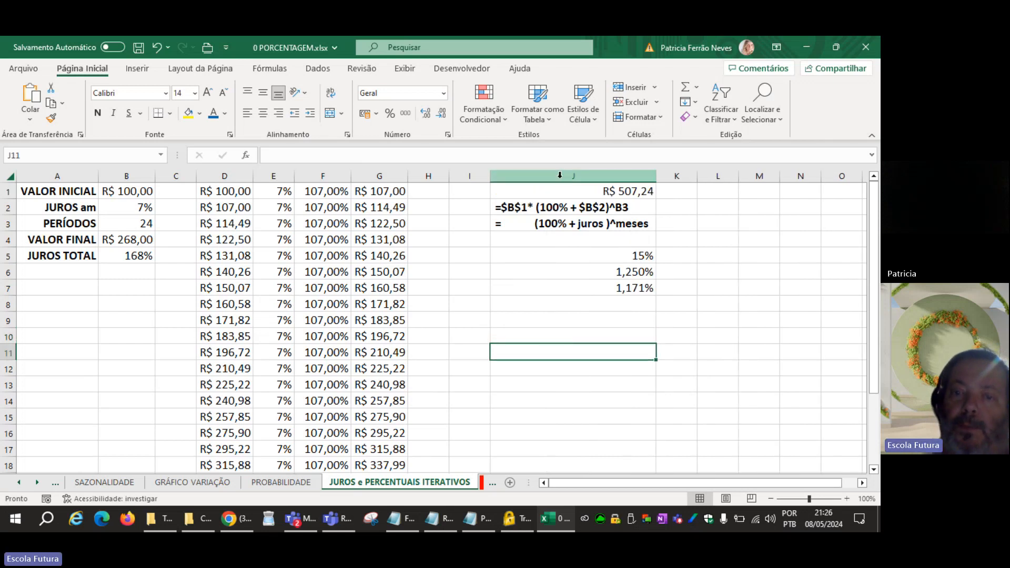
pyautogui.moveTo(562, 191); pyautogui.dragTo(554, 340)
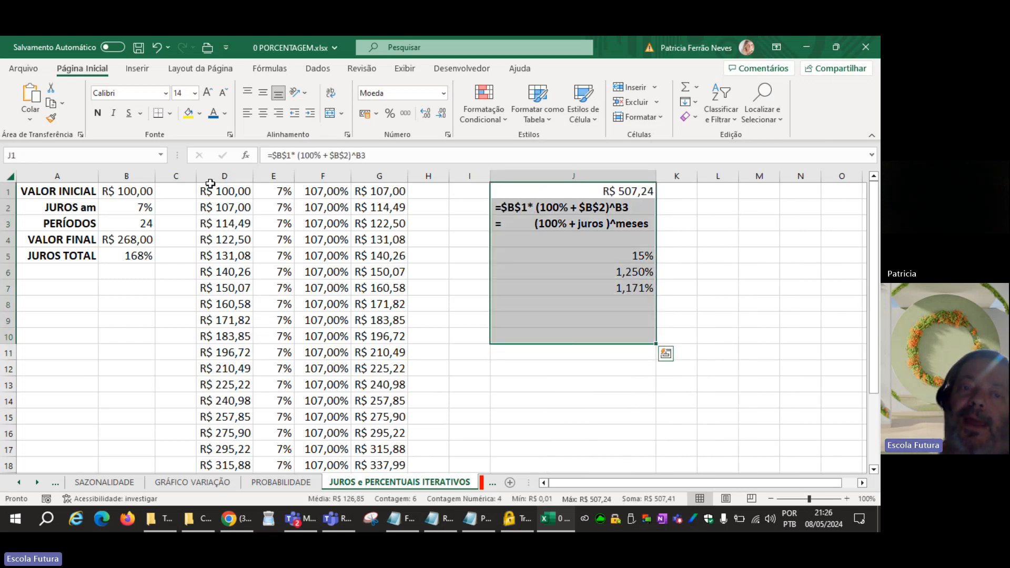
pyautogui.moveTo(210, 189); pyautogui.dragTo(399, 226)
pyautogui.click(515, 286)
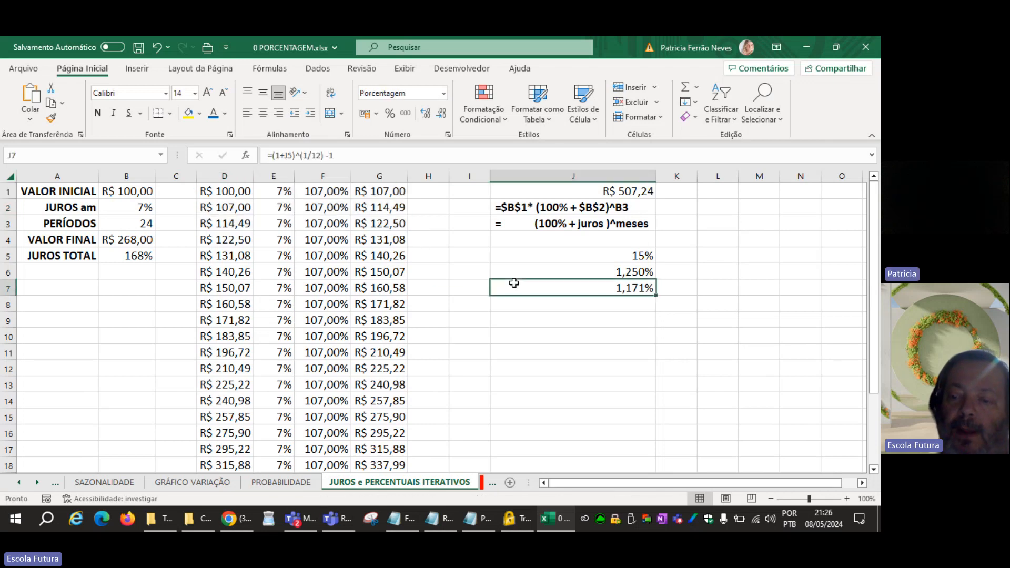
pyautogui.click(139, 48)
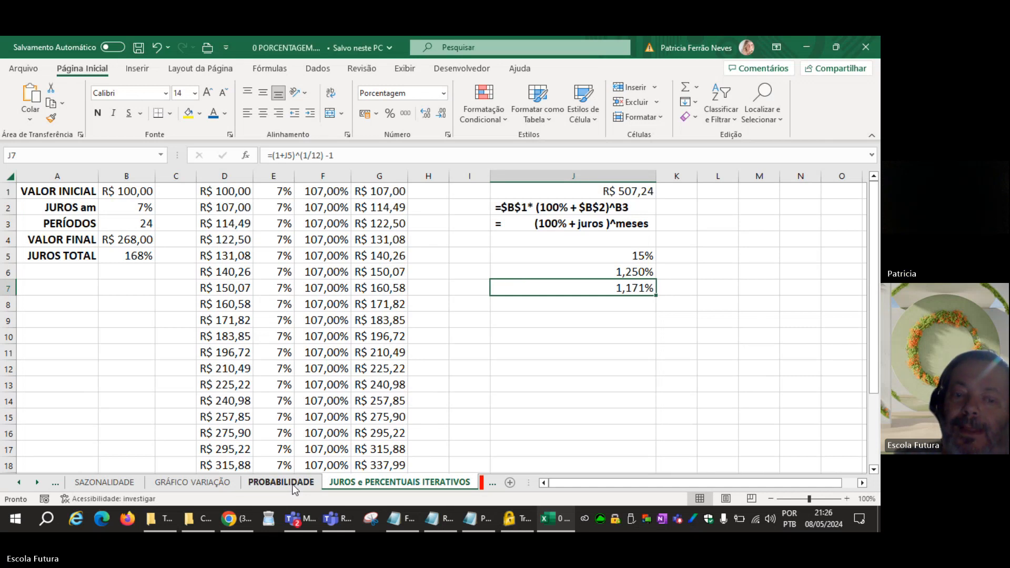
# Step: Delete the GRÁFICO VARIAÇÃO sheet from the workbook permanently
pyautogui.click(194, 483)
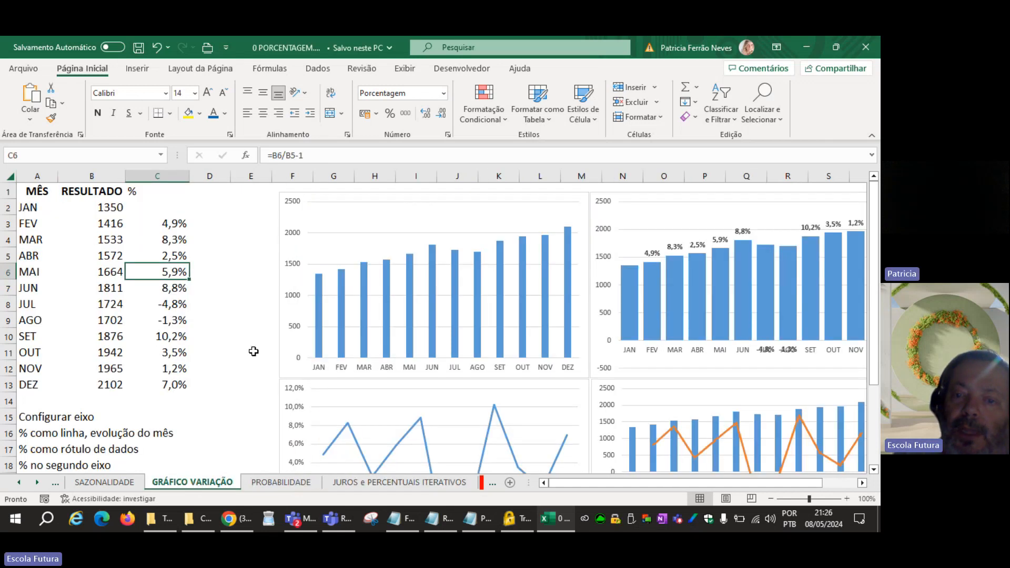
pyautogui.click(104, 482)
pyautogui.click(173, 482)
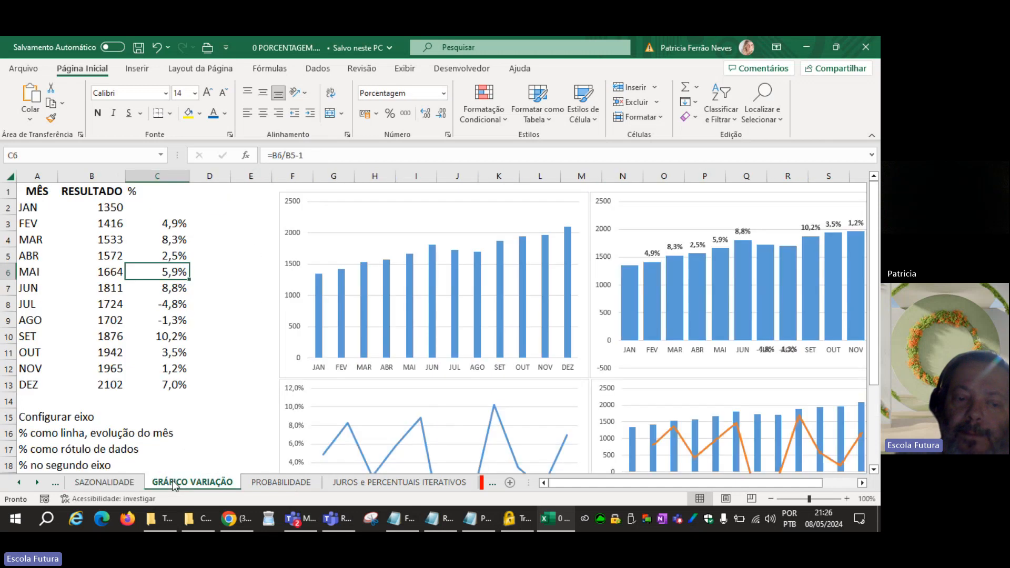
pyautogui.rightClick(173, 485)
pyautogui.click(214, 322)
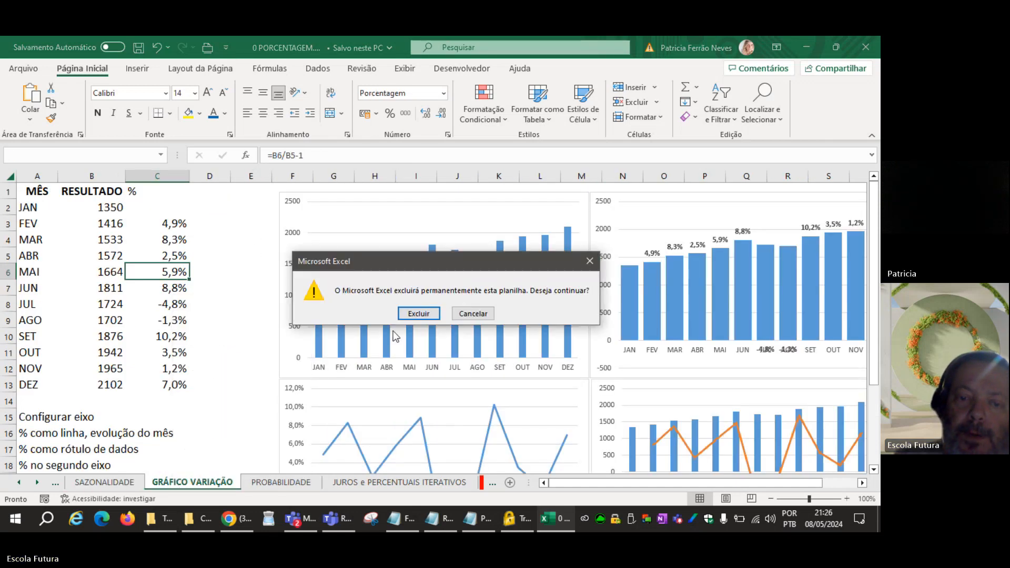
pyautogui.click(418, 314)
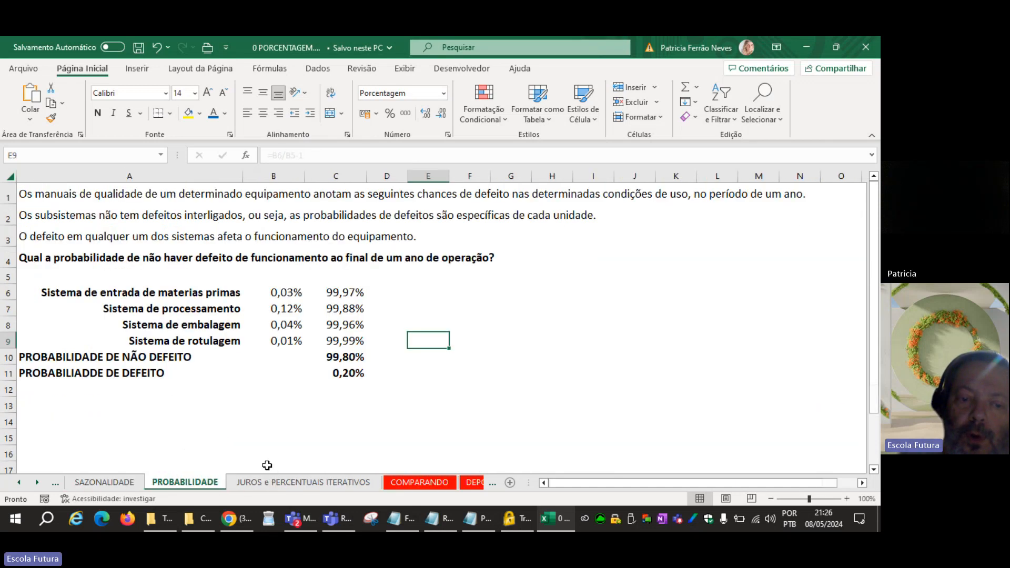
# Step: Open the SAZONALIDADE sheet and bring the workbook's last sheet names into view
pyautogui.click(113, 482)
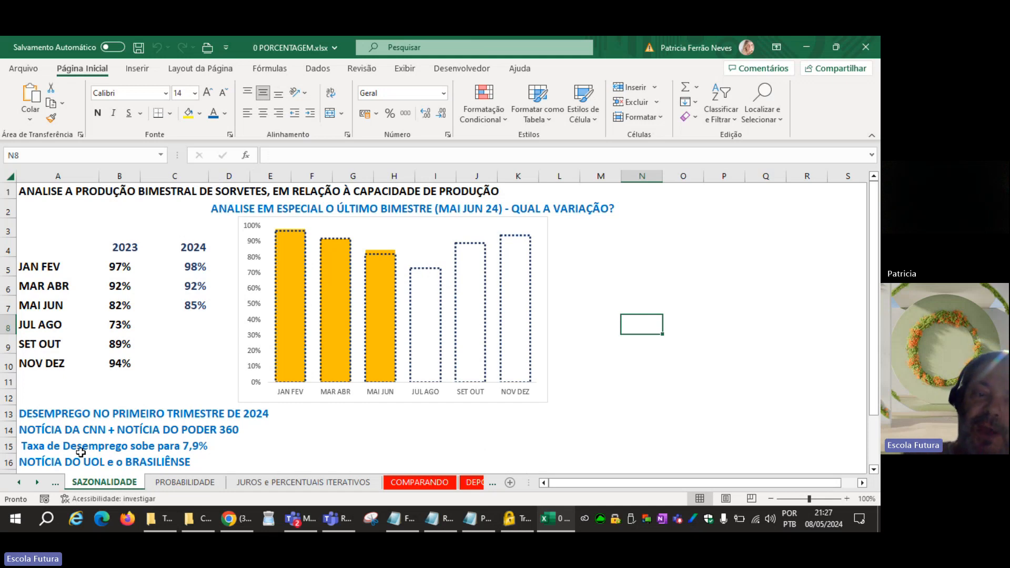
pyautogui.moveTo(21, 484); pyautogui.dragTo(41, 483)
pyautogui.click(40, 482)
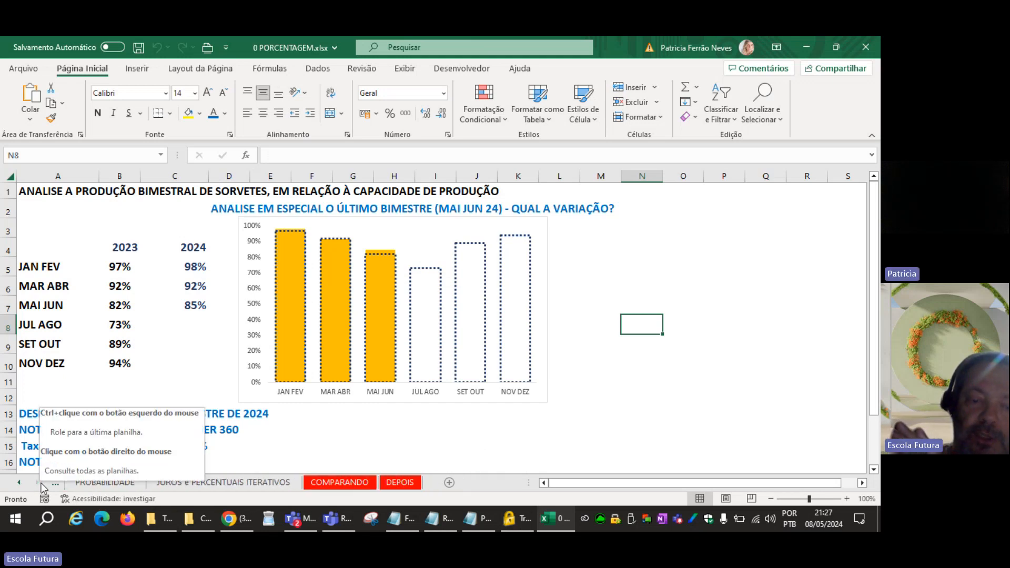
pyautogui.click(596, 346)
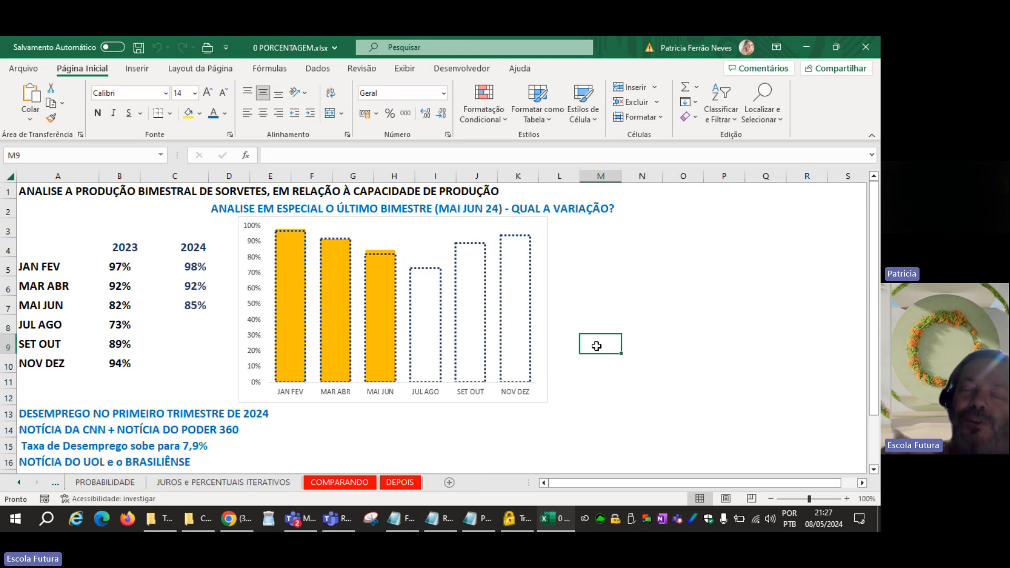
# Step: Save the workbook with the SAZONALIDADE sheet open
pyautogui.click(658, 266)
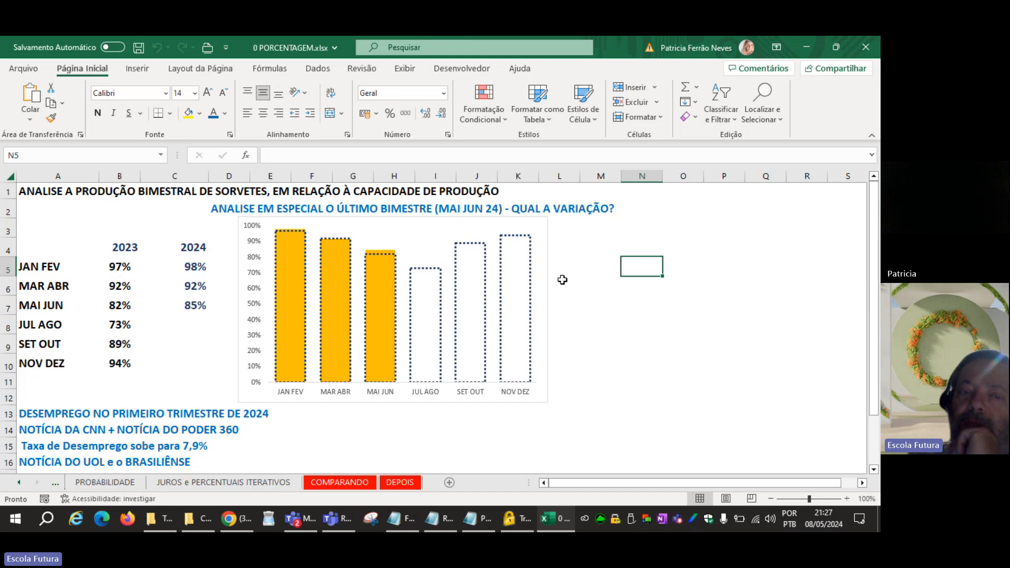
pyautogui.click(138, 48)
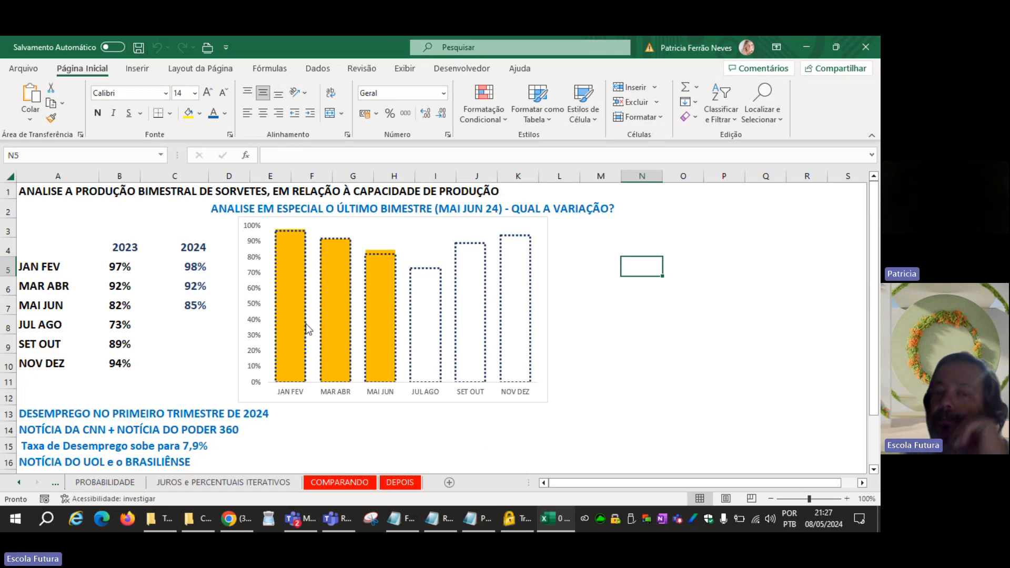
pyautogui.moveTo(305, 324)
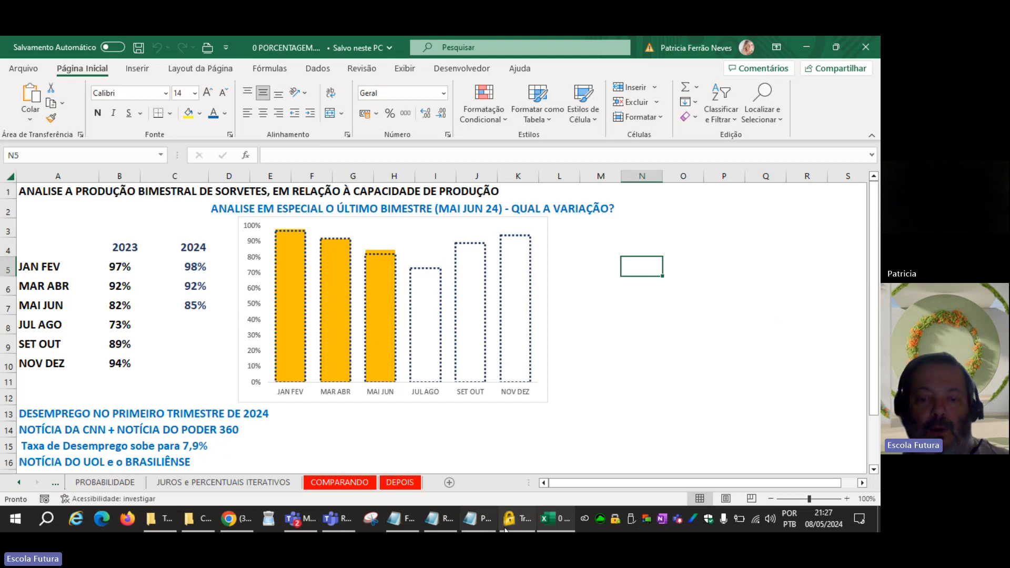
pyautogui.click(484, 517)
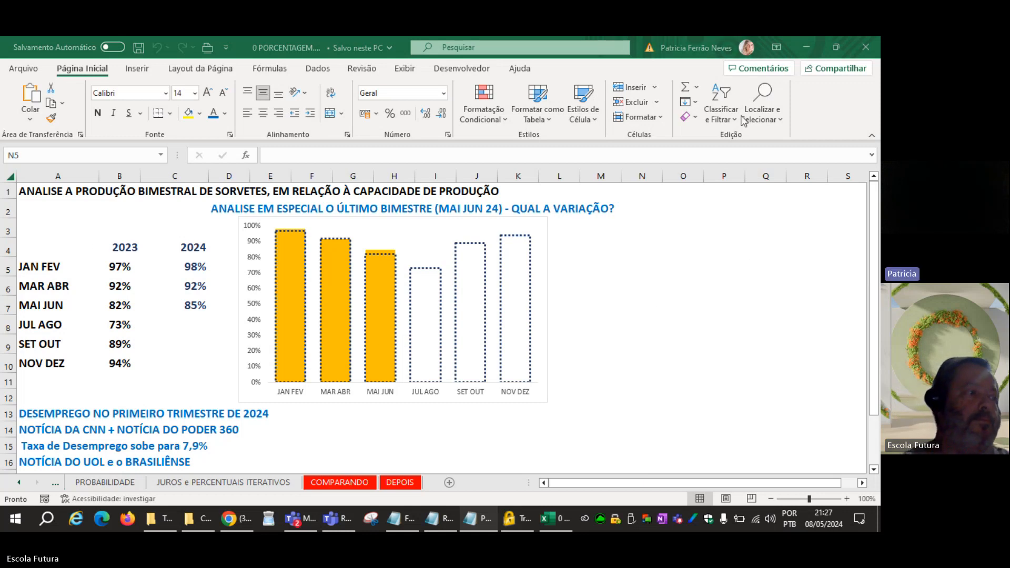
pyautogui.press('Return')
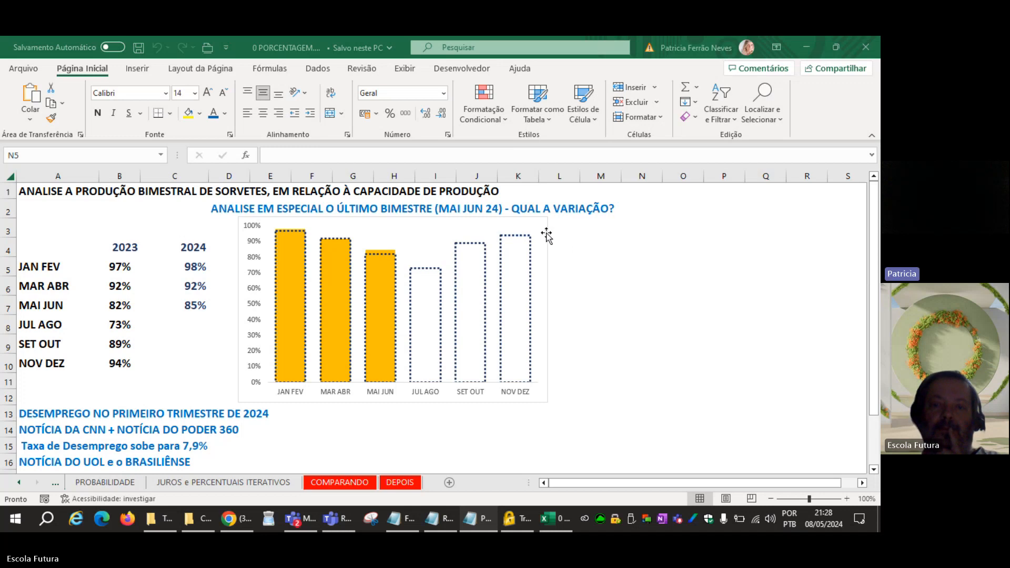
# Step: Add a title to the bimonthly production chart and set its text to COMPARAÇÃO DE % SAZONAIS
pyautogui.click(533, 221)
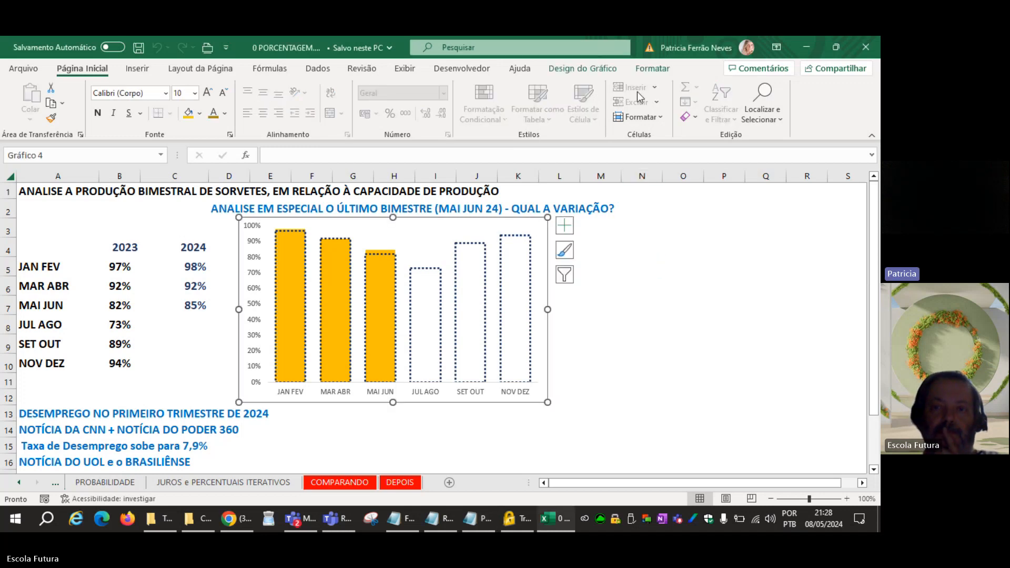
pyautogui.click(564, 226)
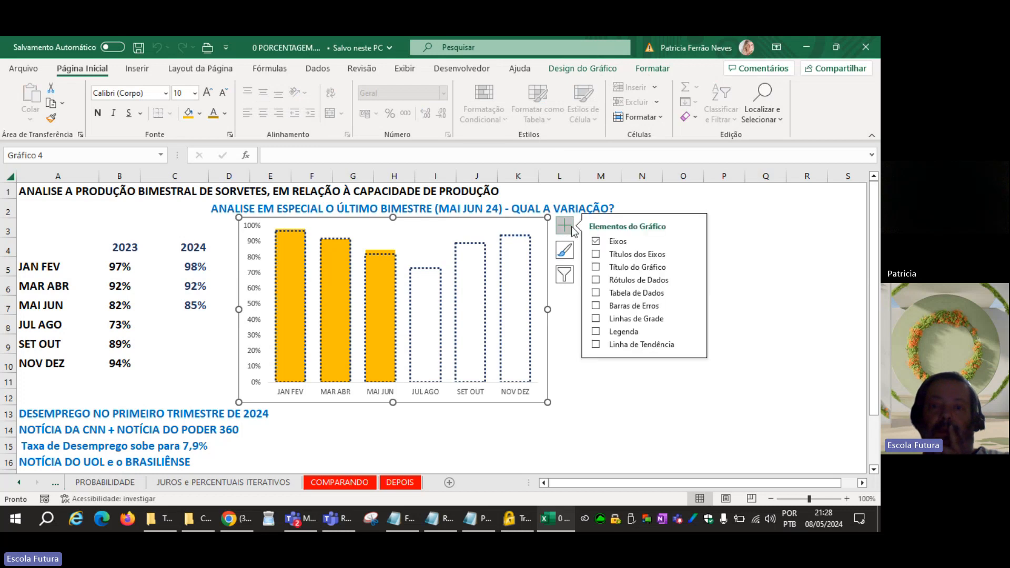
pyautogui.click(596, 267)
pyautogui.click(398, 231)
pyautogui.moveTo(398, 231); pyautogui.dragTo(451, 232)
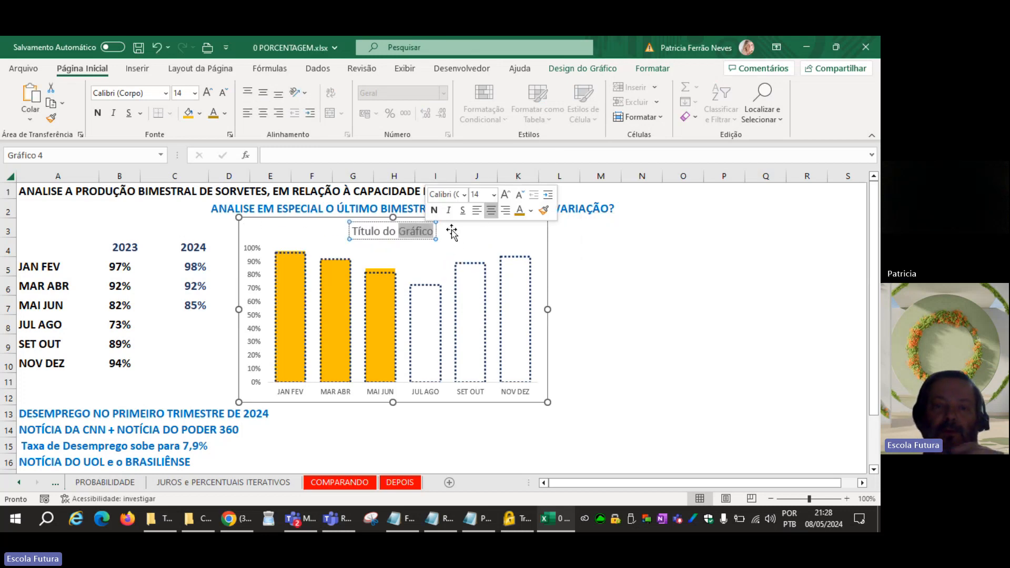
pyautogui.press('BackSpace')
pyautogui.hotkey('ctrl', 'a')
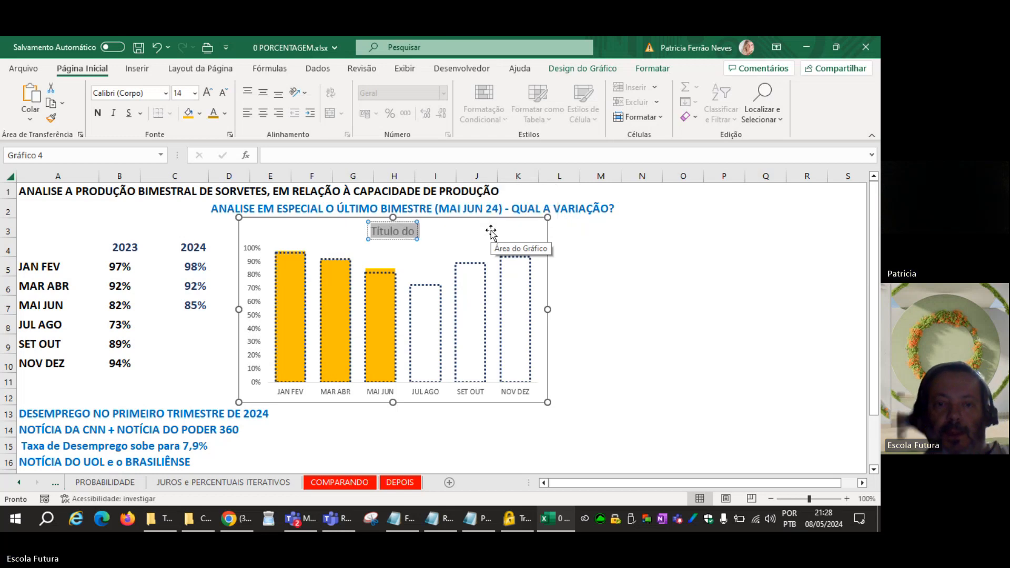
pyautogui.write('COMPARAÇ')
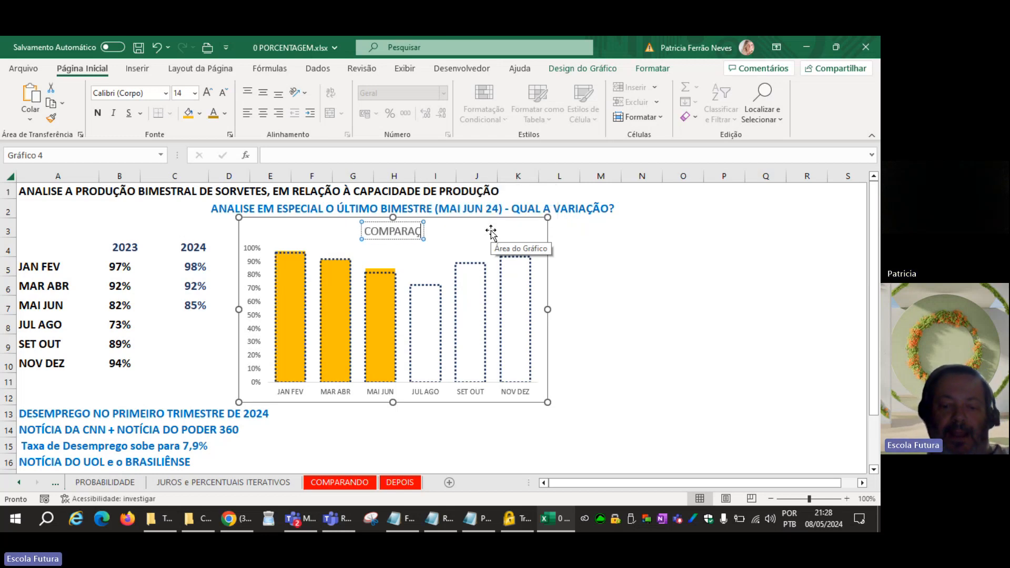
pyautogui.write('ÃO DE')
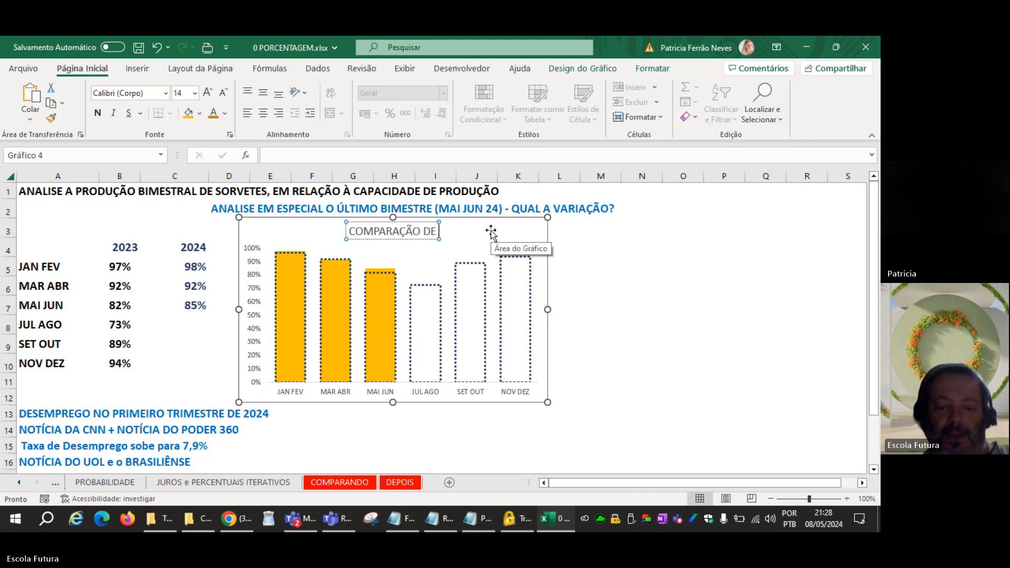
pyautogui.write(' %')
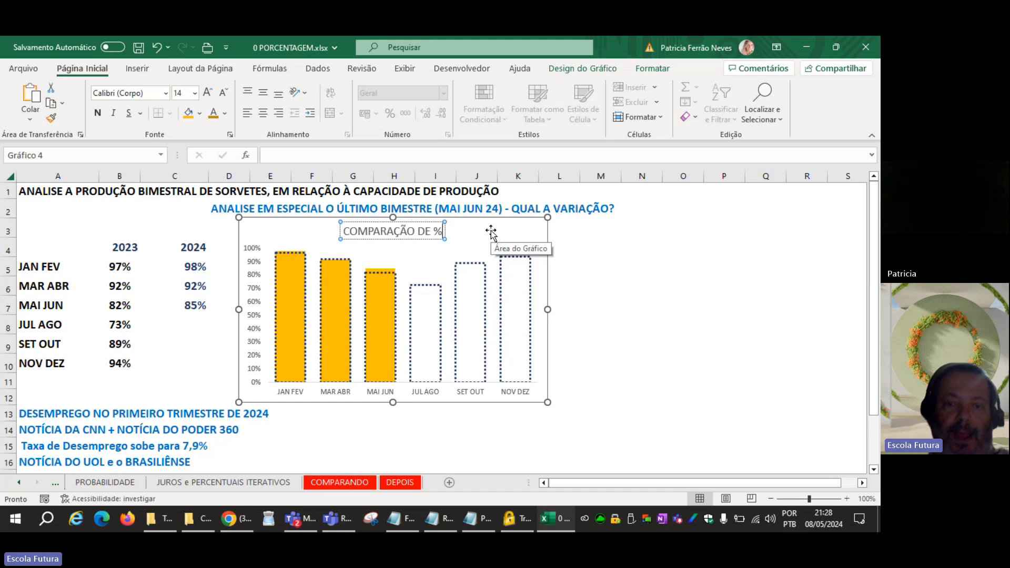
pyautogui.write(' SAZONAIS')
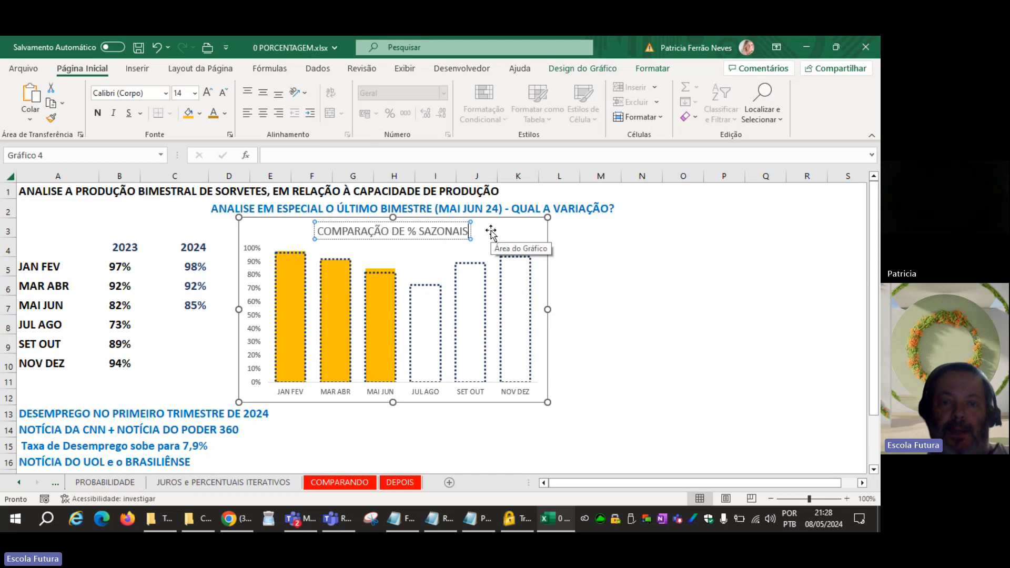
# Step: Format the whole chart title as bold with black font color
pyautogui.hotkey('shift', 'Home')
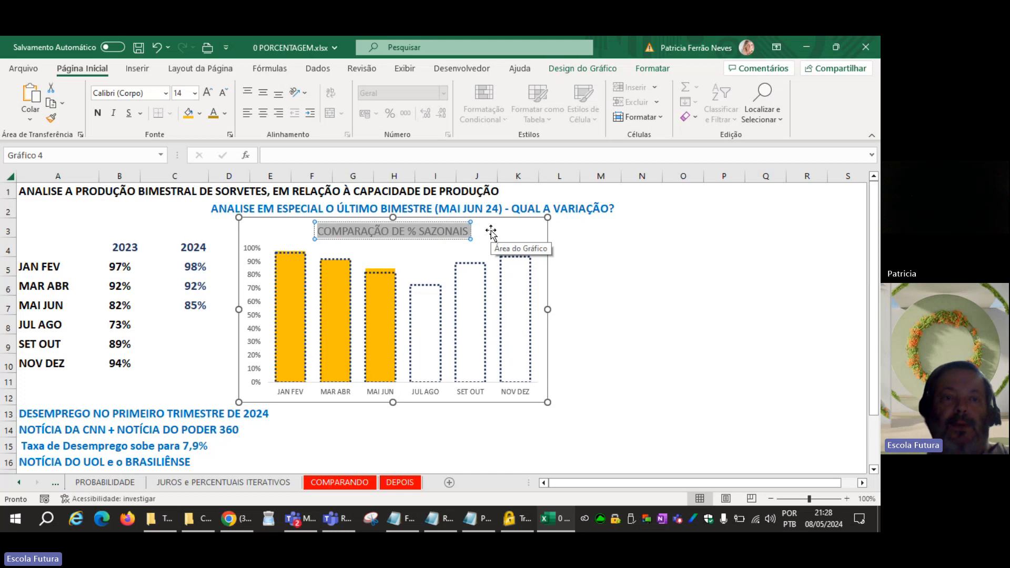
pyautogui.click(95, 114)
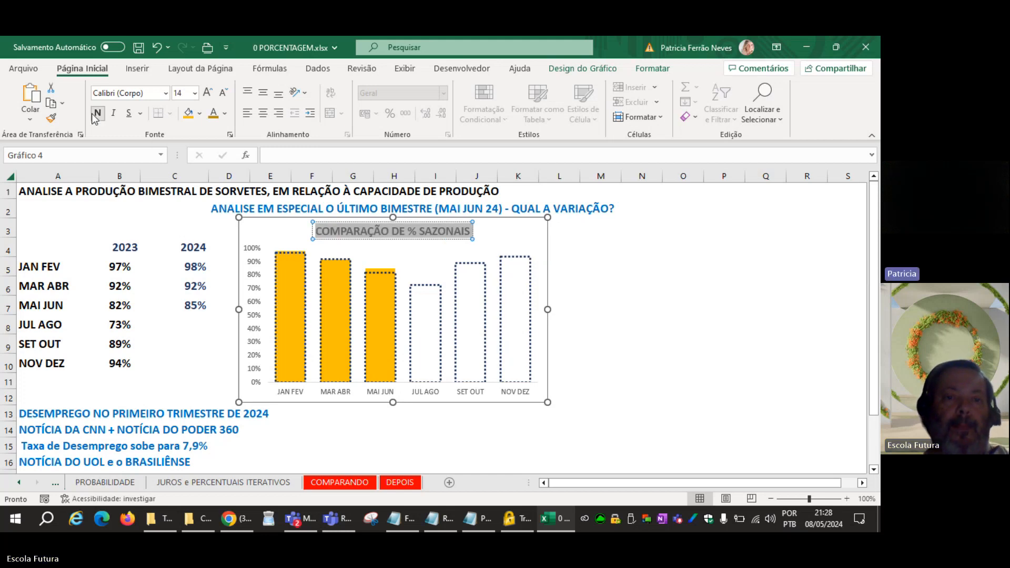
pyautogui.click(224, 116)
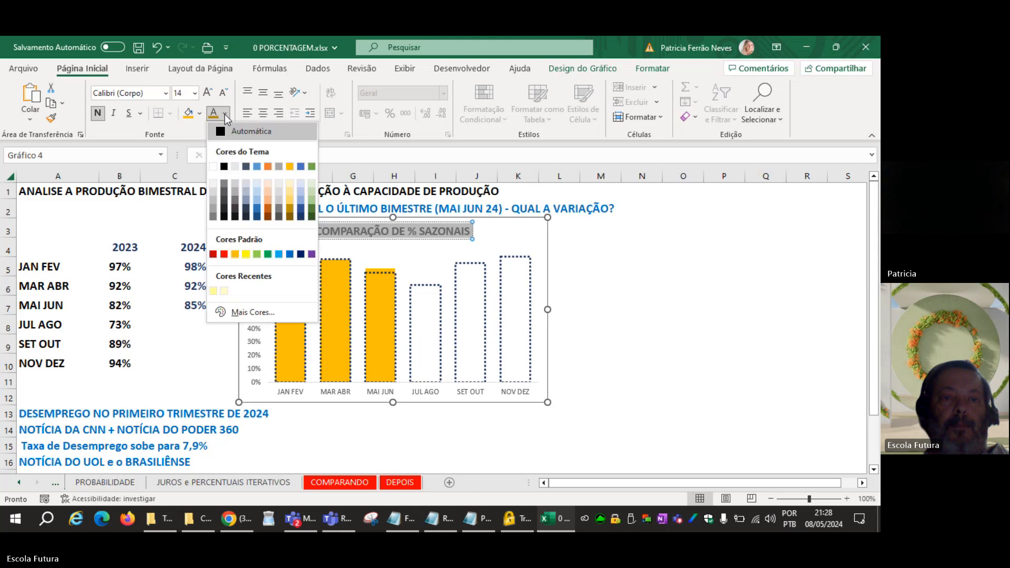
pyautogui.click(226, 168)
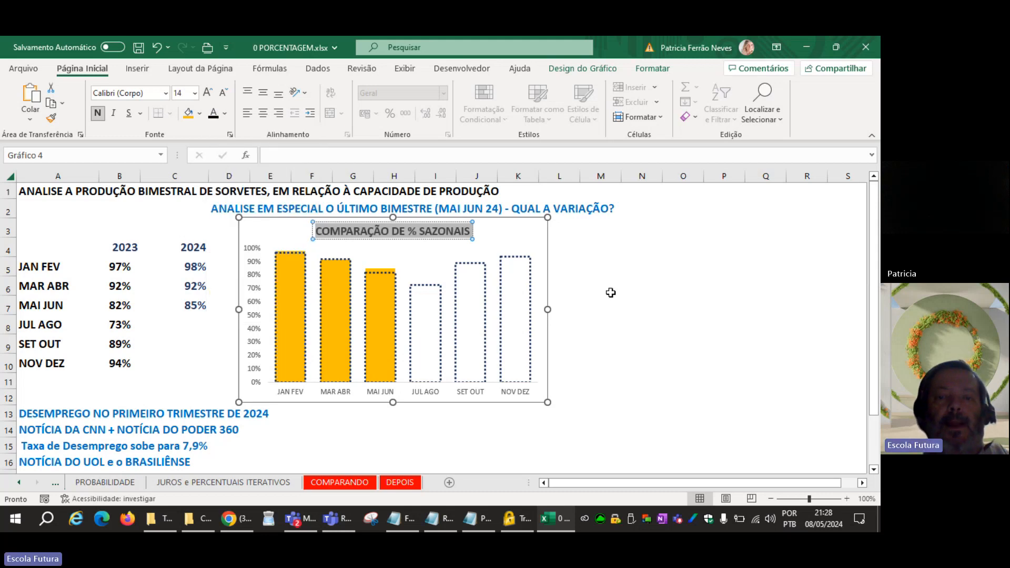
pyautogui.click(545, 271)
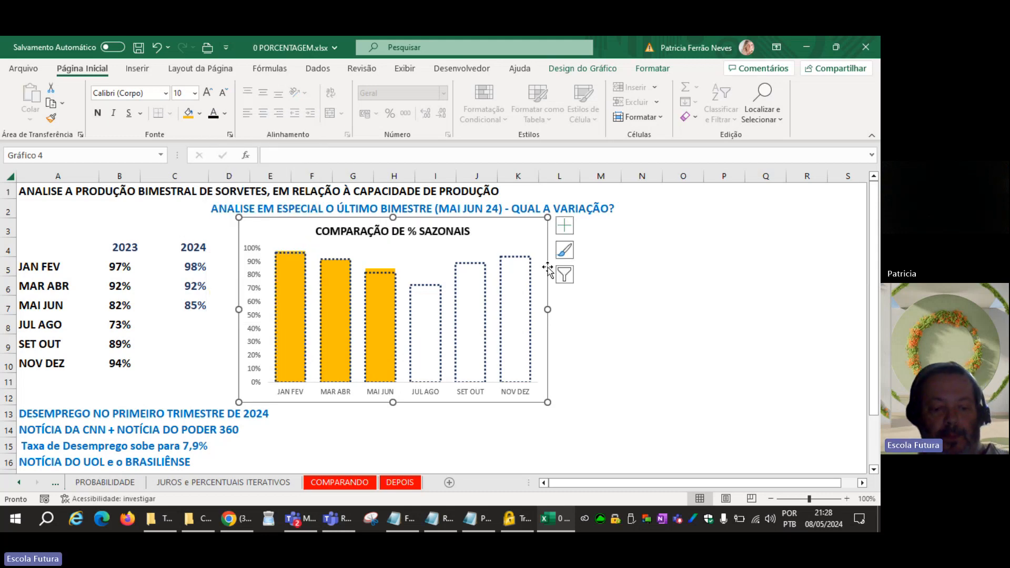